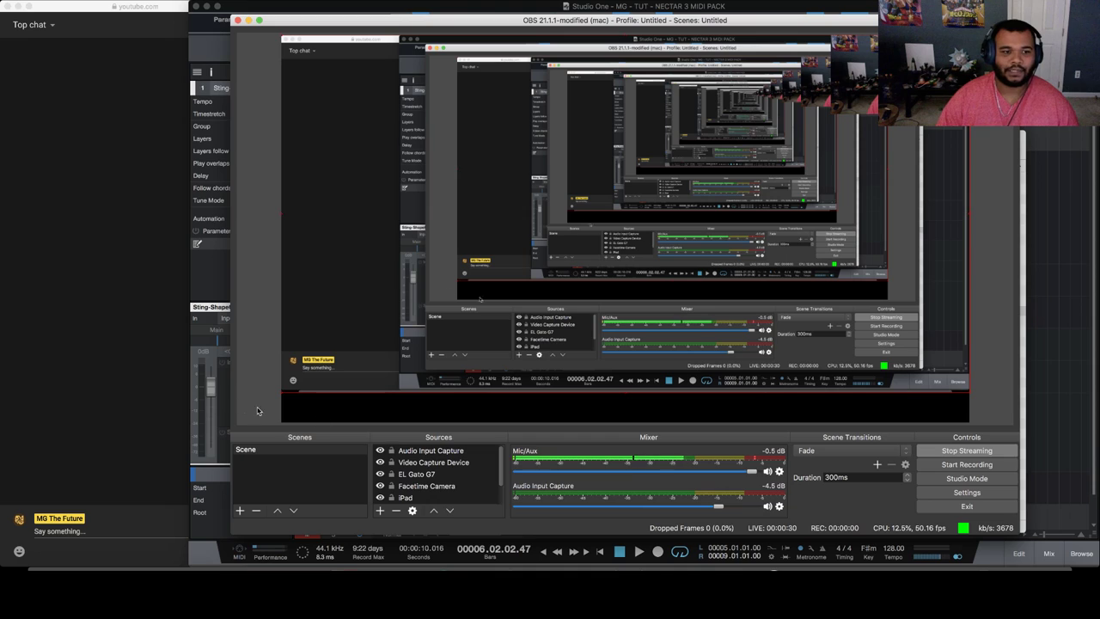
Switch the YouTube stream chat from Top chat to Live chat
click(58, 339)
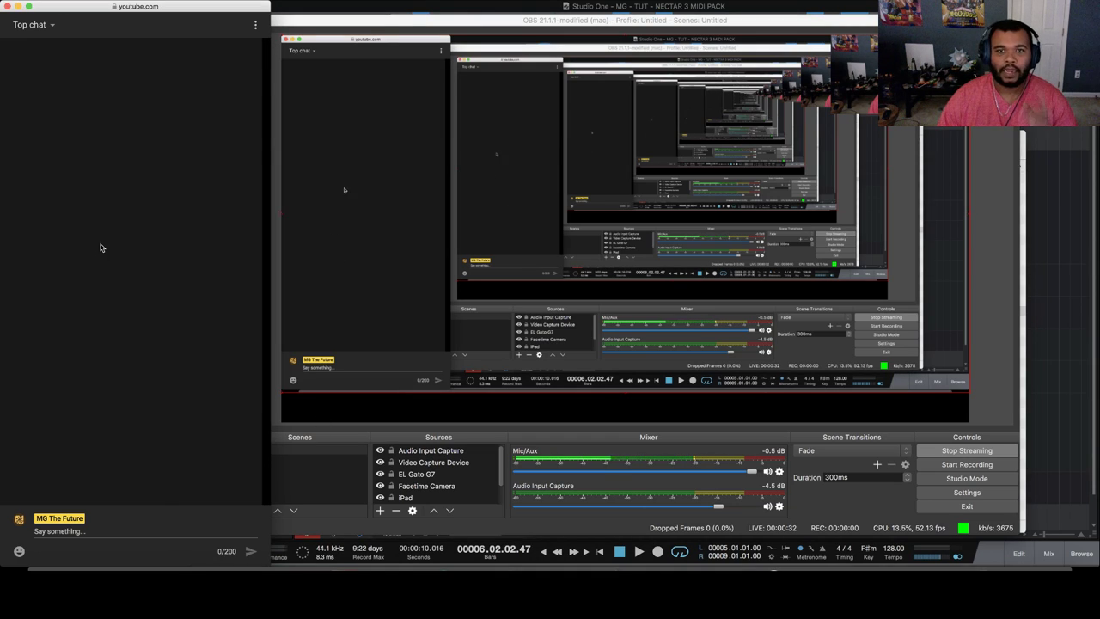
click(49, 25)
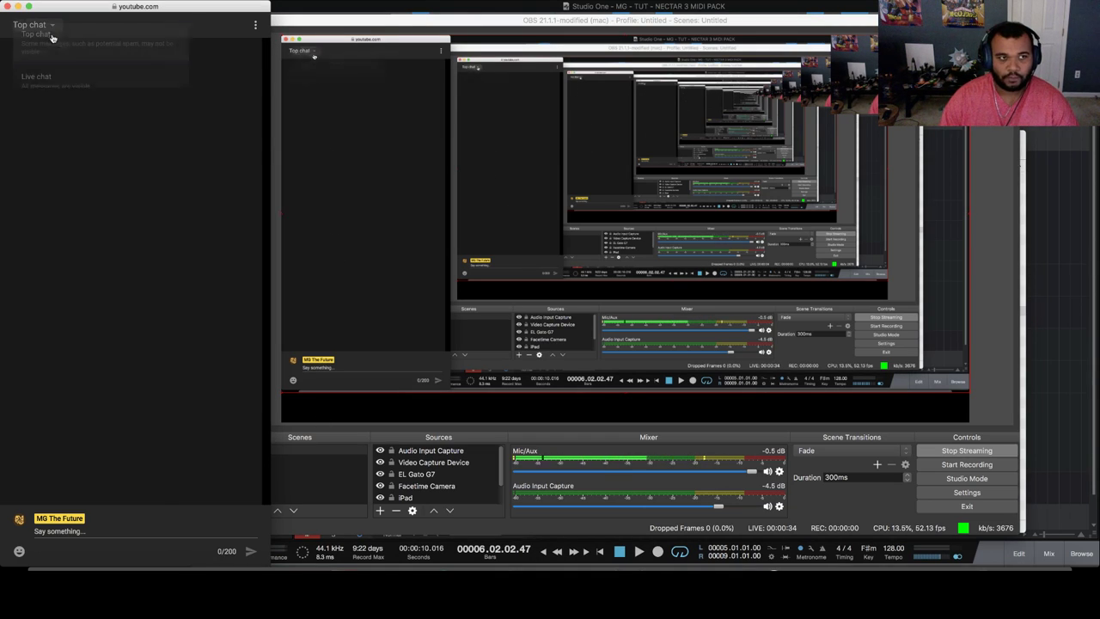
click(47, 75)
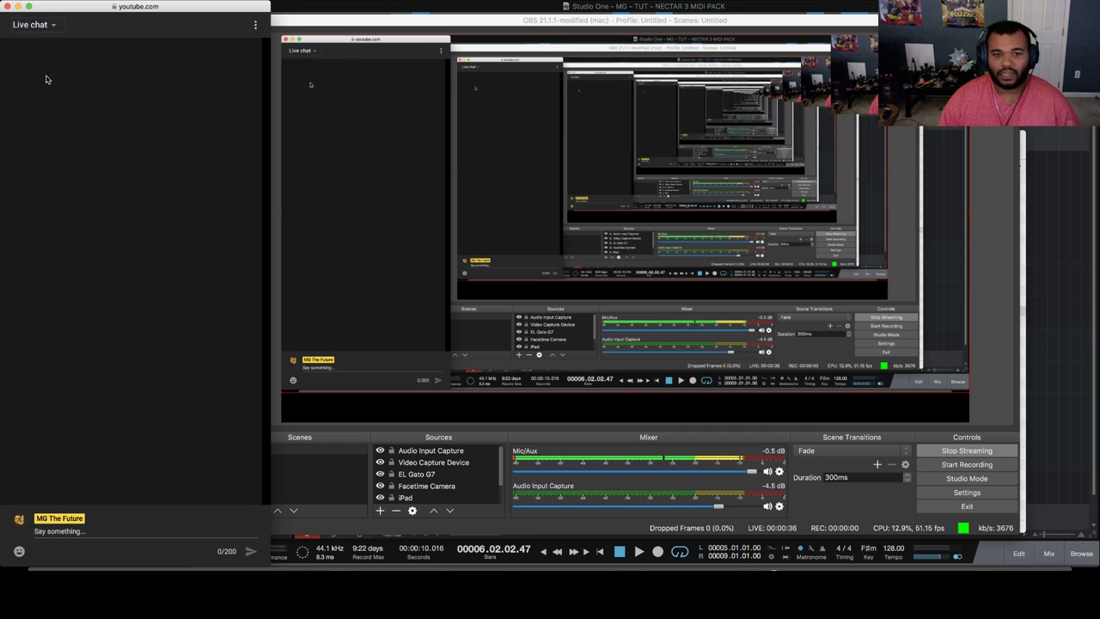
Bring OBS to the front and look through the scene's list of sources
click(325, 24)
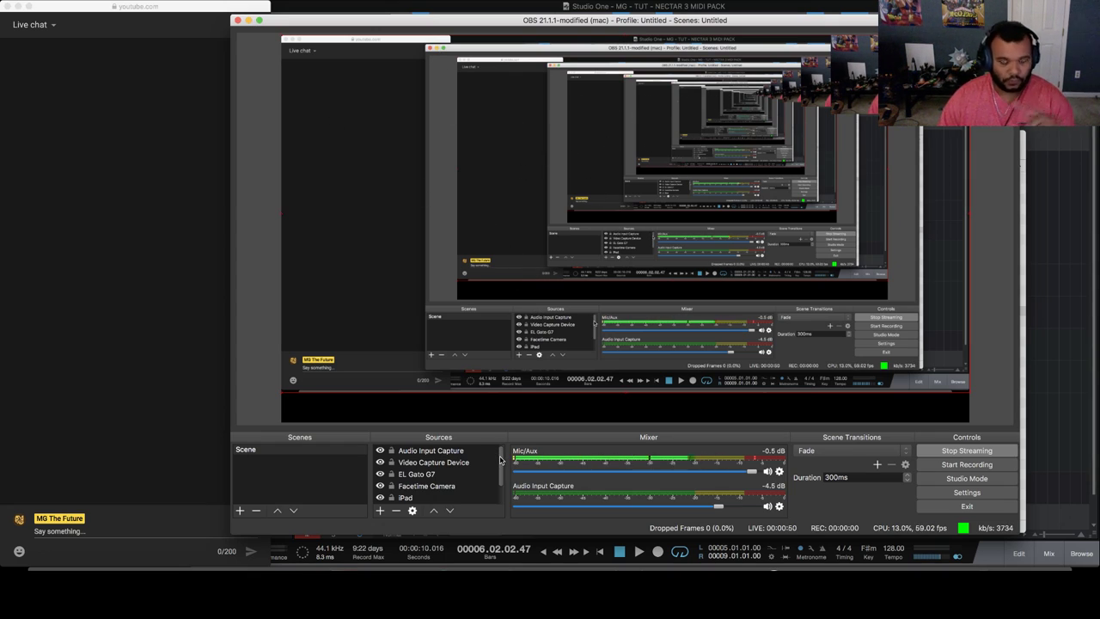
scroll(497, 464, down, 2)
scroll(481, 468, up, 3)
scroll(503, 477, down, 2)
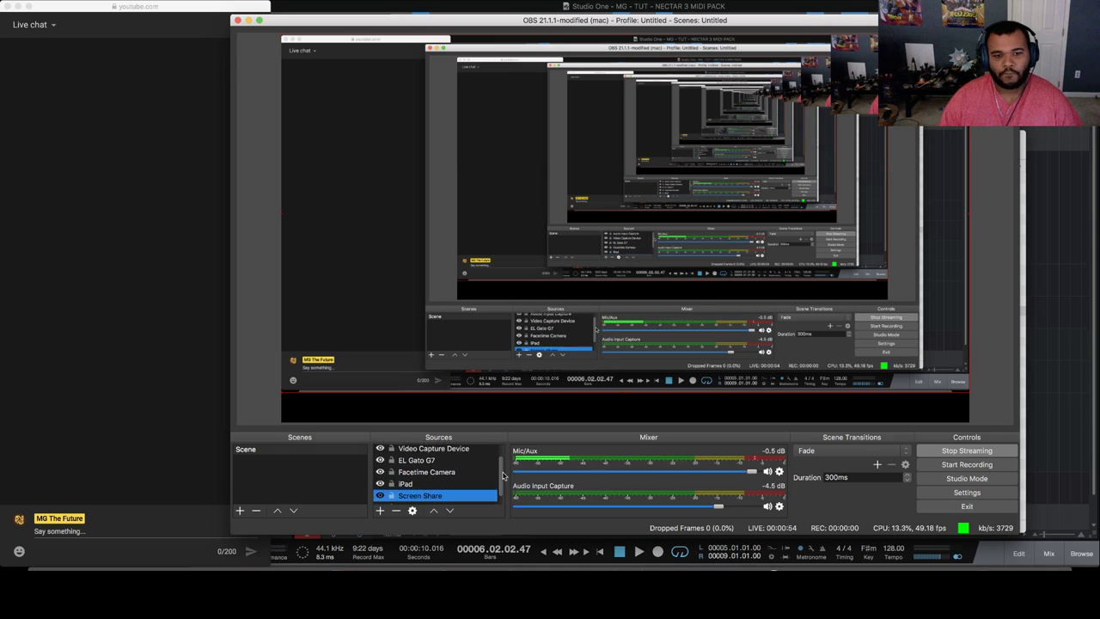
scroll(502, 472, up, 2)
scroll(500, 464, down, 2)
scroll(498, 454, up, 2)
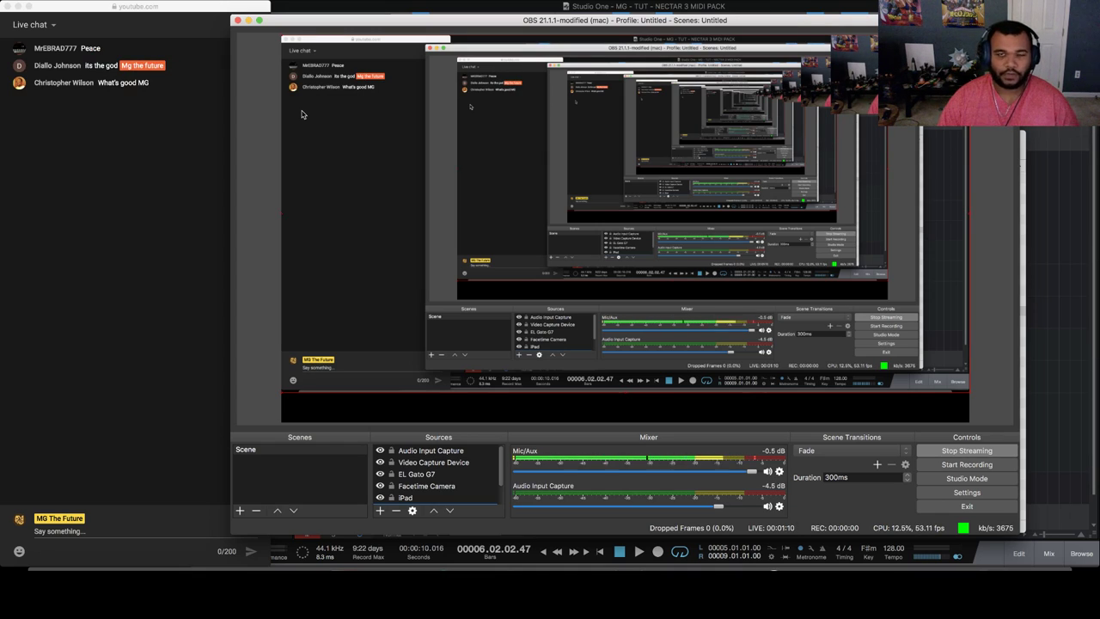
Clear the OBS main window, its Mic/Aux filters dialog and the Finder Desktop window off the screen
click(249, 21)
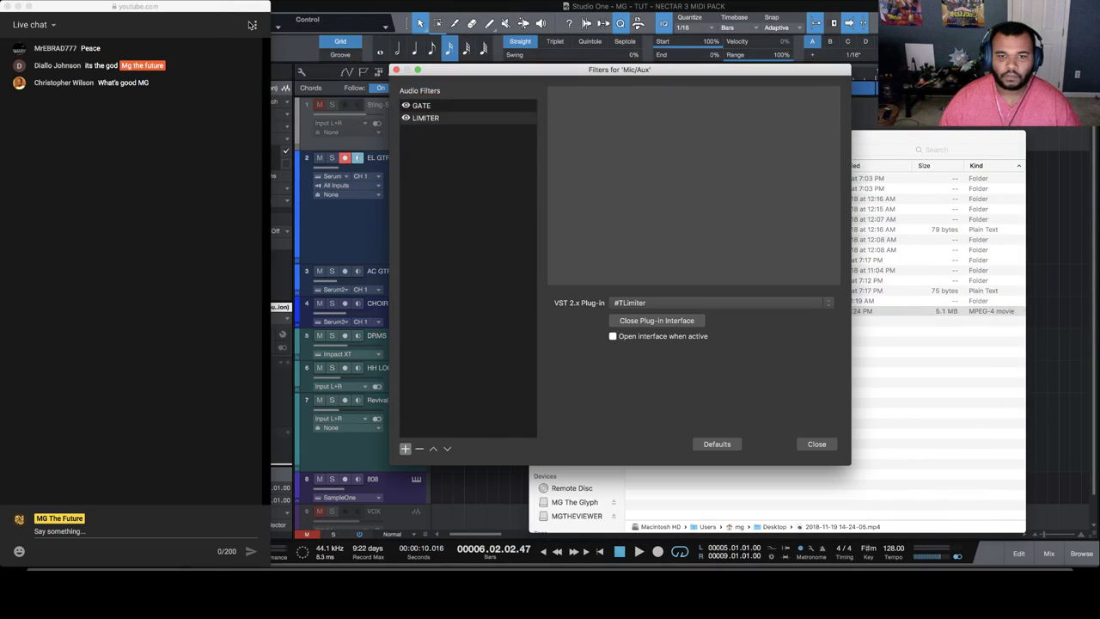
click(815, 443)
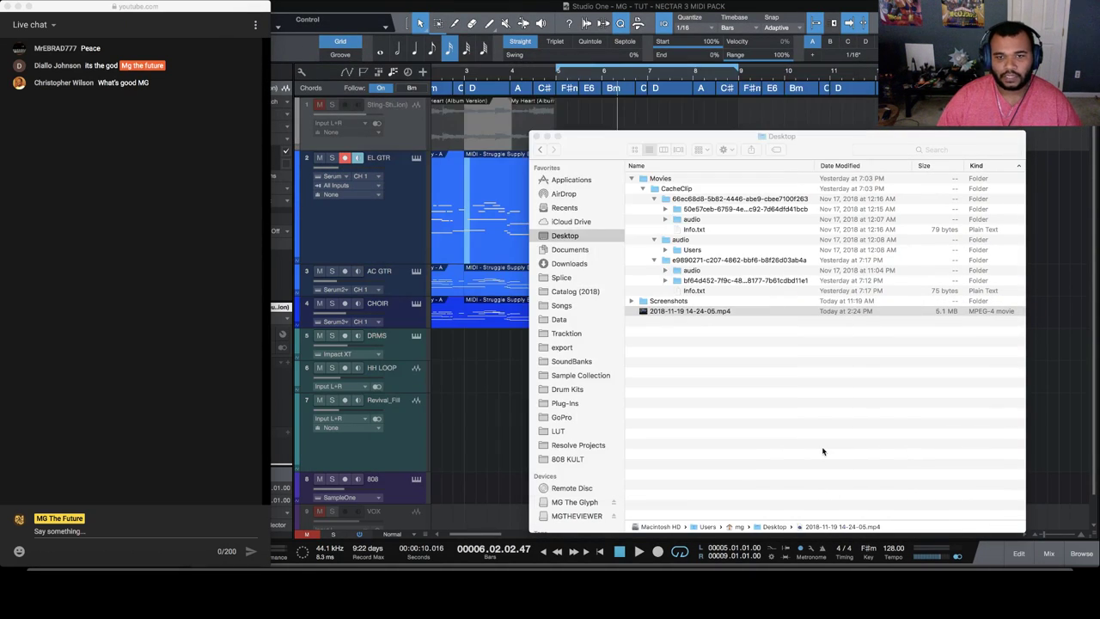
click(597, 232)
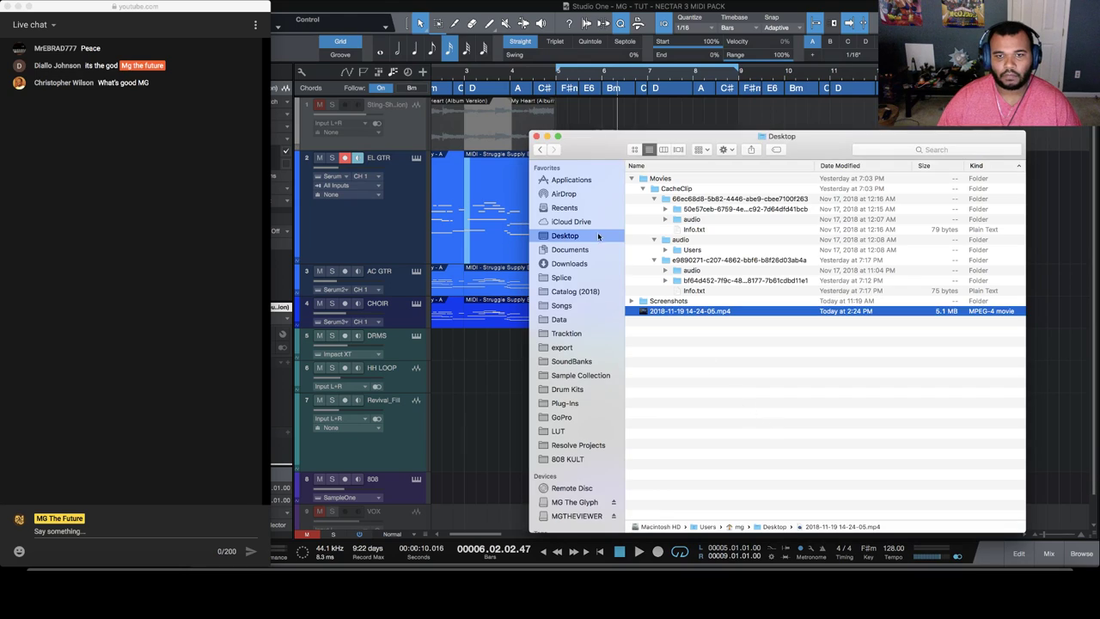
click(535, 136)
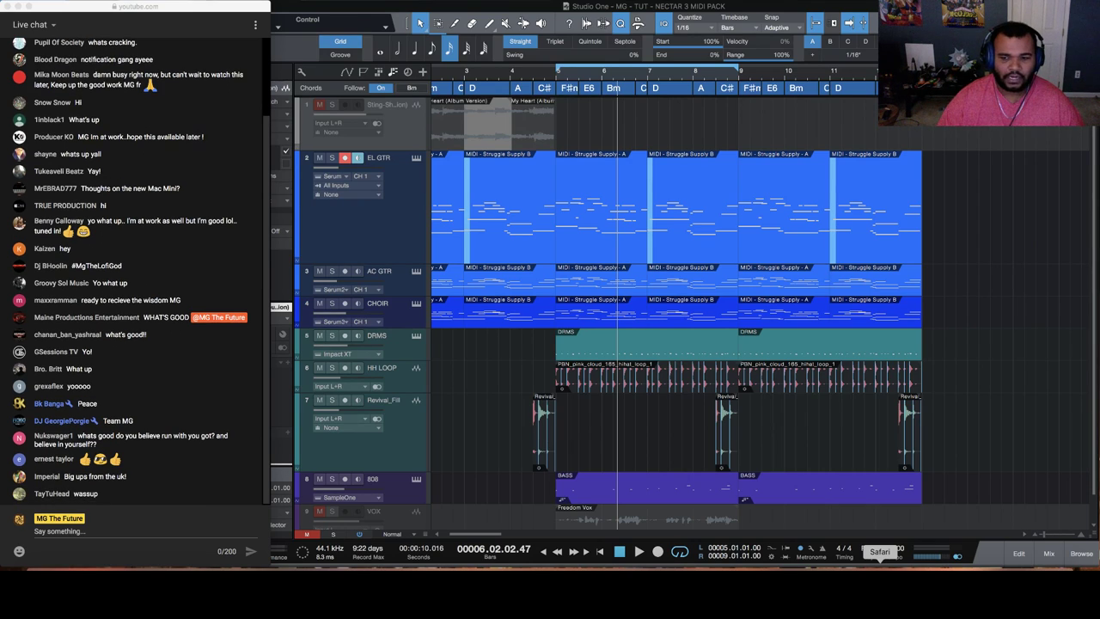
Switch to Safari and read the first published comments, highlighting the channel's reply about sampling and midi tools
click(880, 566)
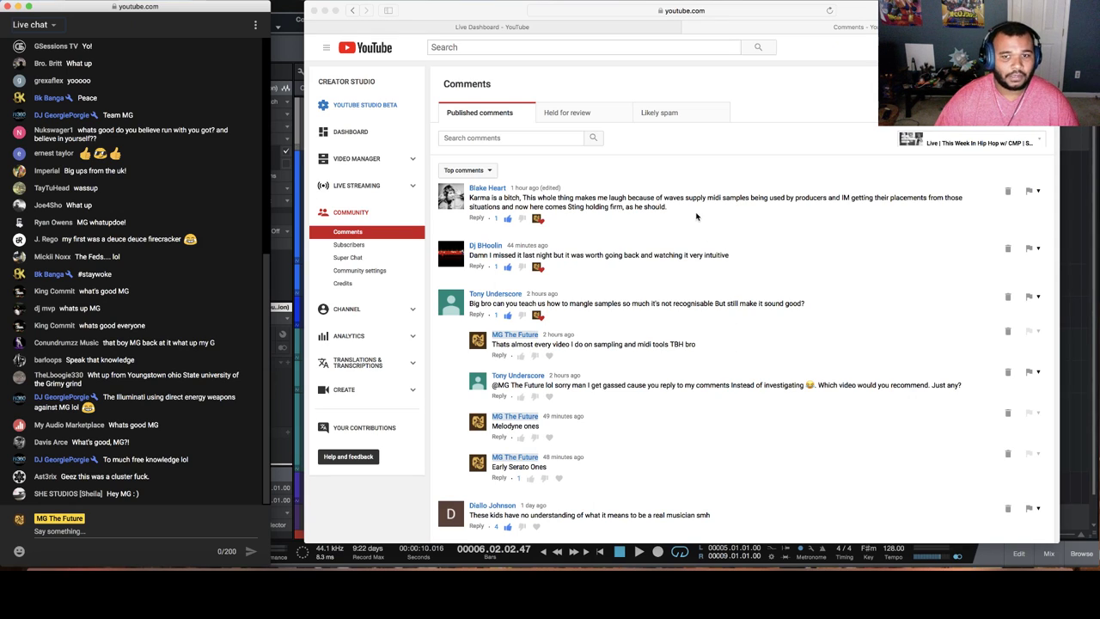
scroll(681, 213, down, 2)
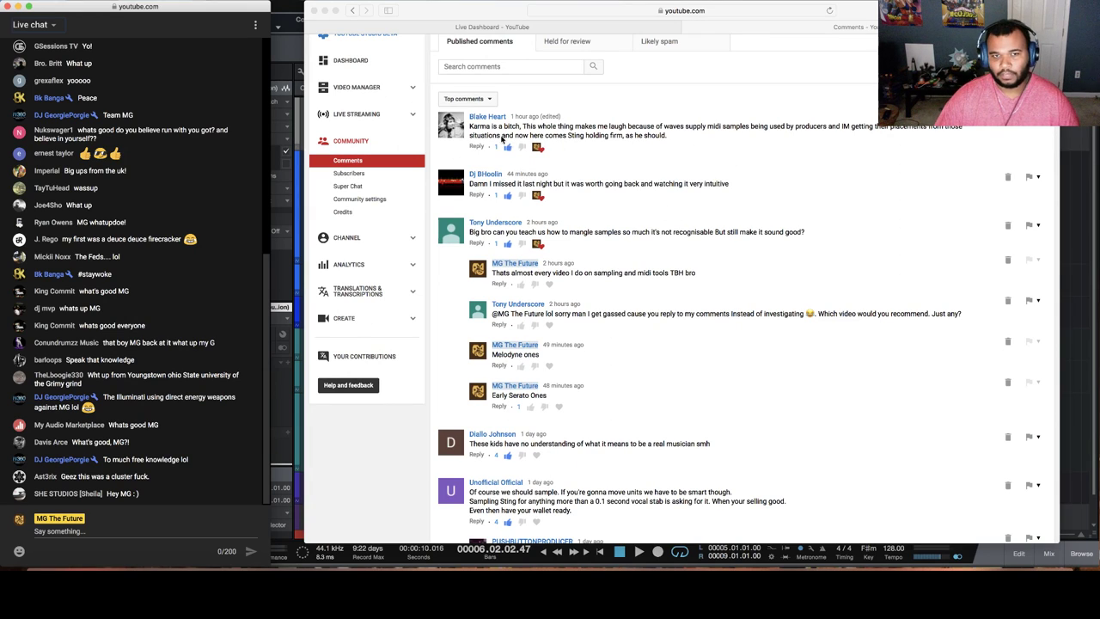
scroll(684, 173, down, 2)
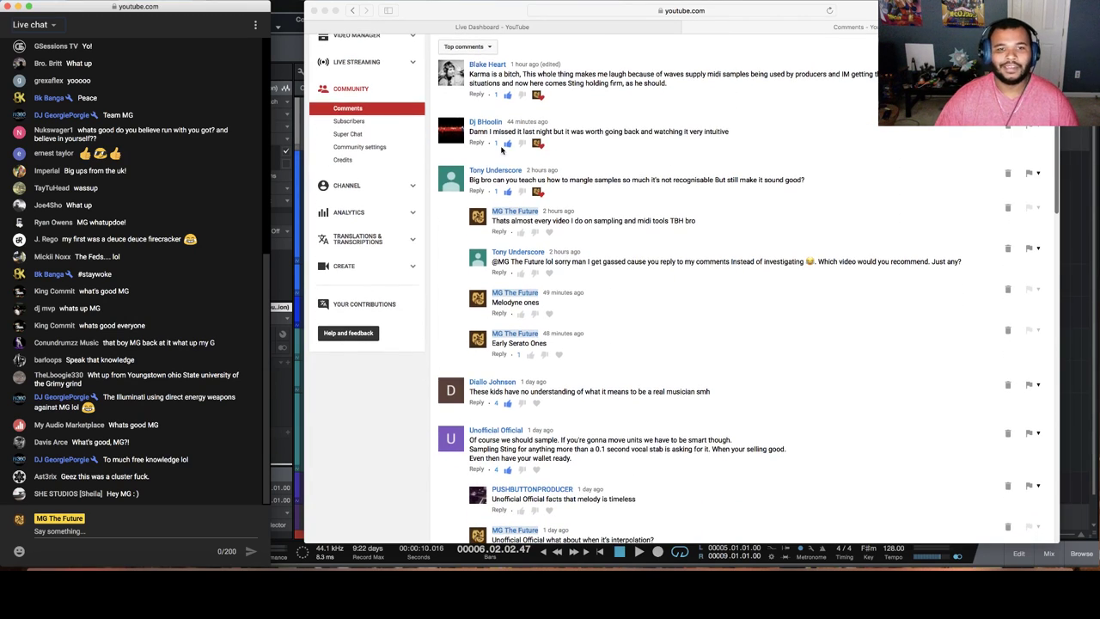
scroll(541, 139, down, 1)
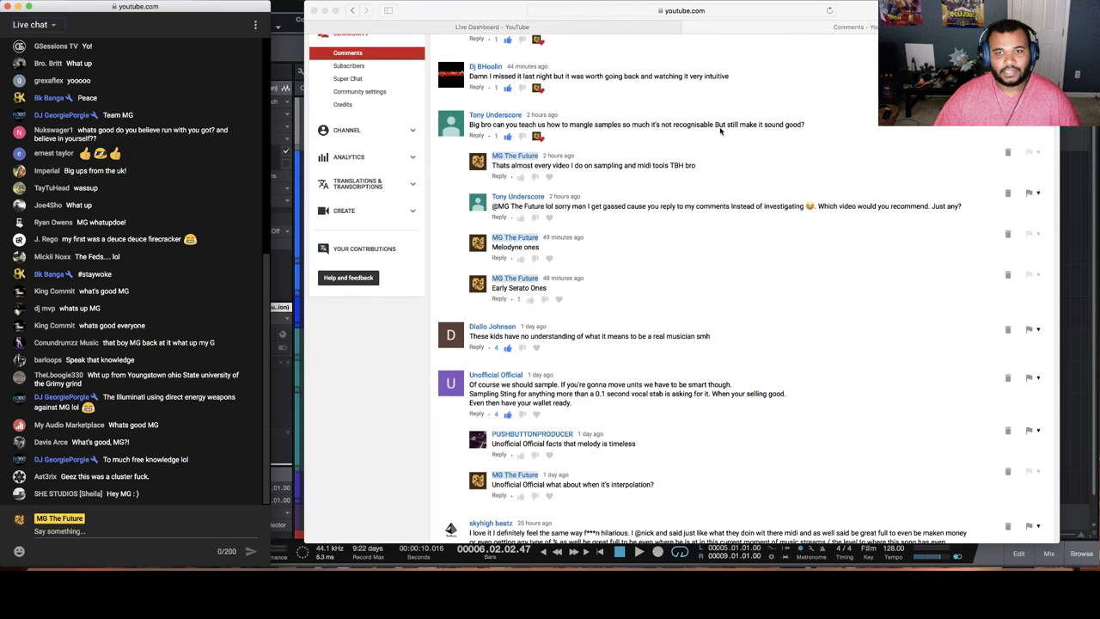
click(812, 129)
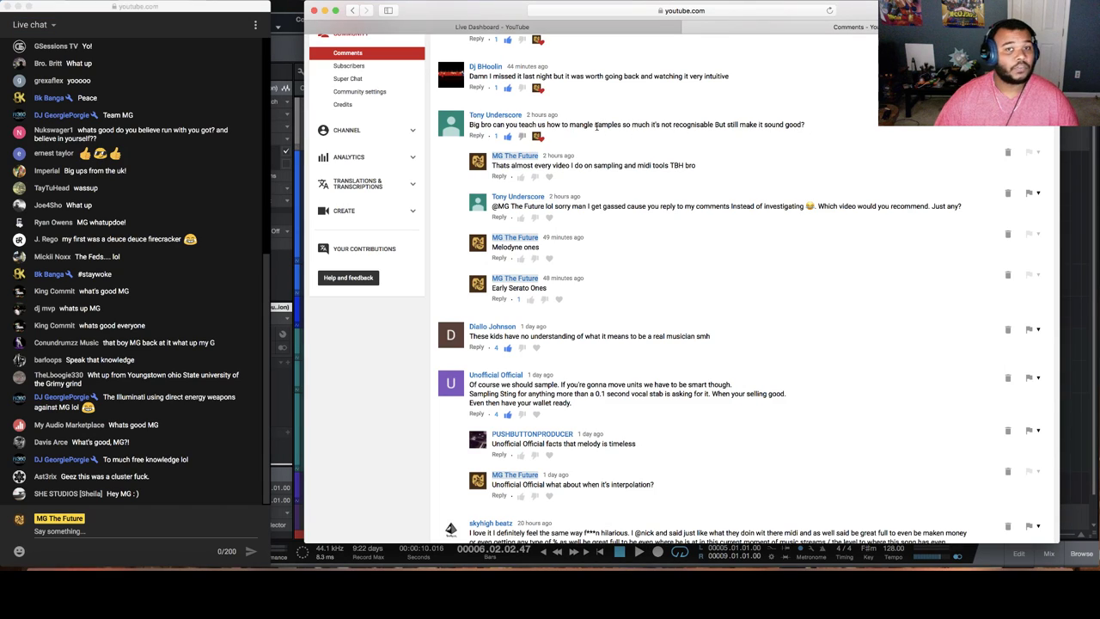
drag(470, 125, 783, 126)
click(494, 164)
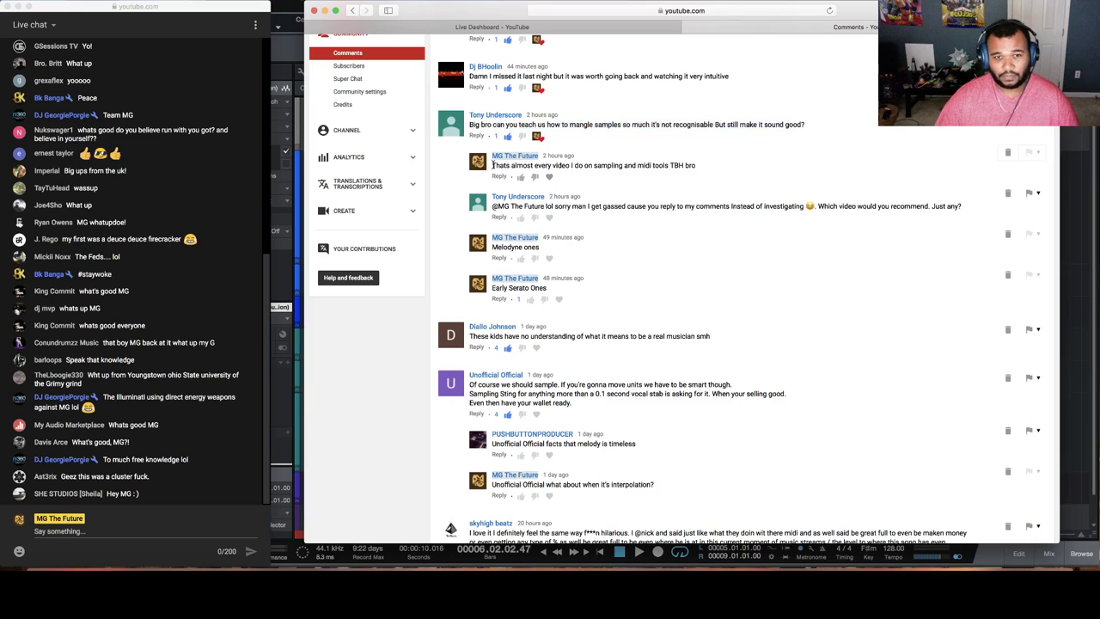
drag(495, 165, 701, 169)
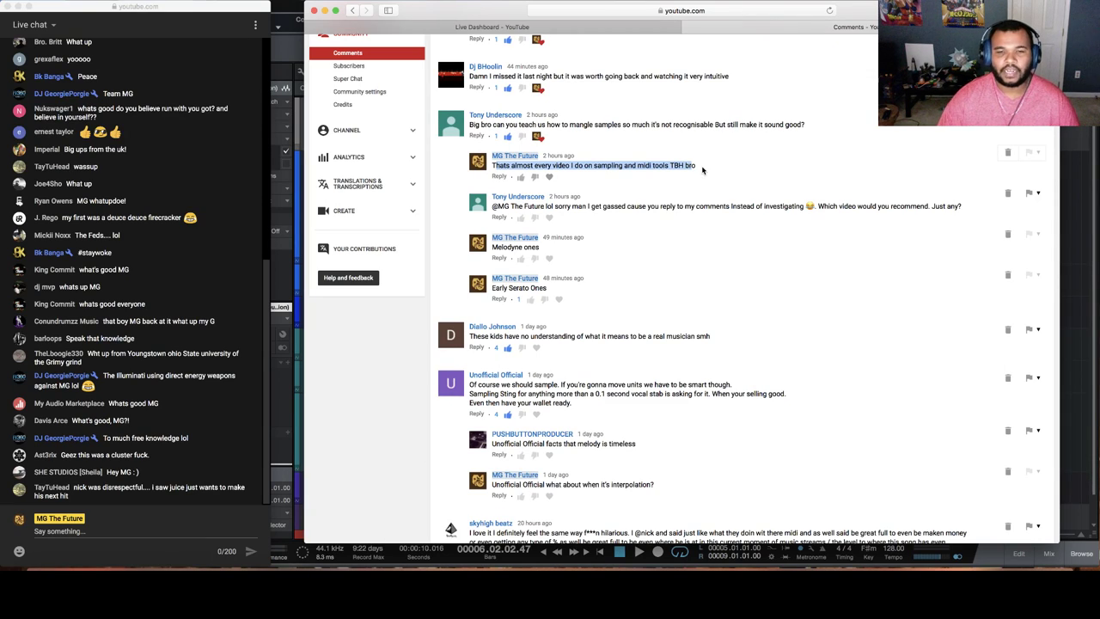
Highlight "be a real musician smh" in the comment about kids not understanding musicianship
scroll(688, 199, down, 1)
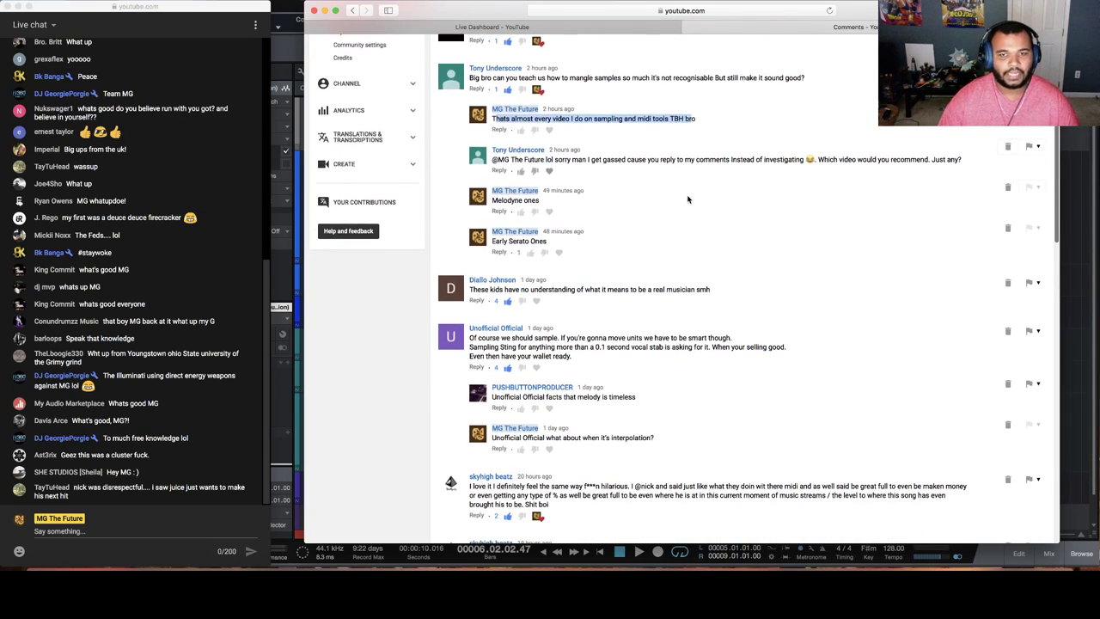
scroll(635, 128, down, 2)
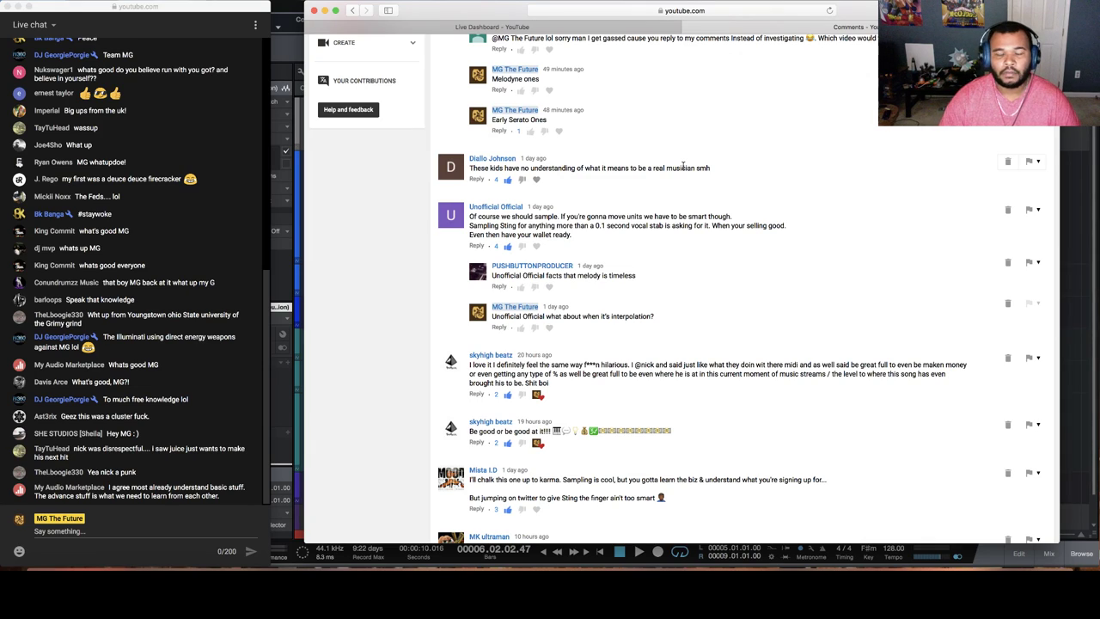
drag(711, 168, 637, 167)
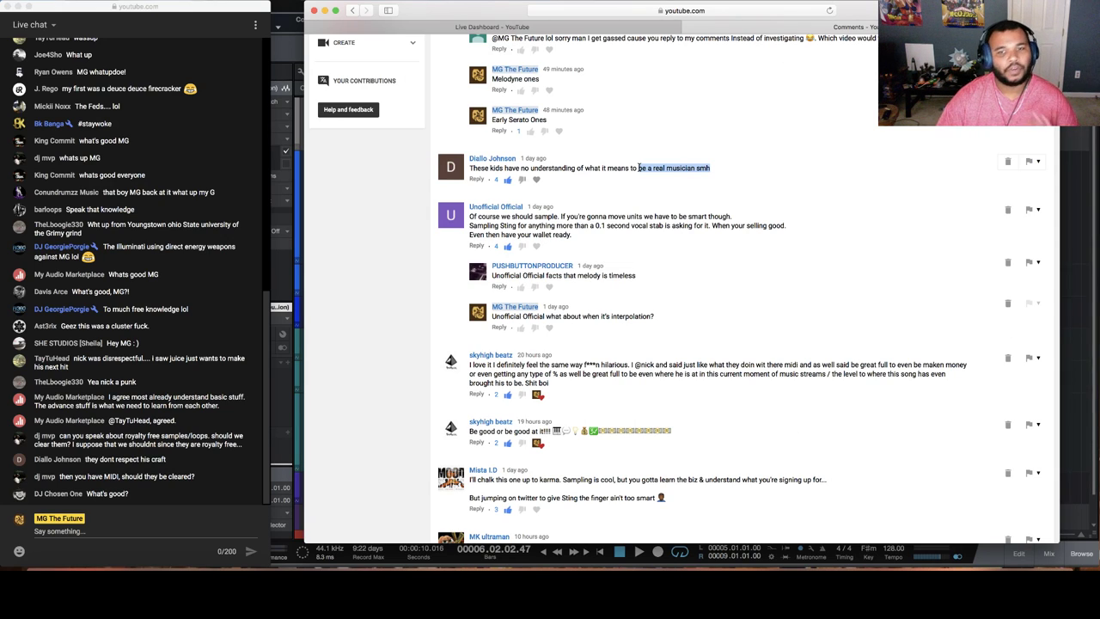
Read the comment about sampling smartly and highlight its lines on sampling Sting and having a wallet ready
scroll(691, 166, up, 1)
scroll(691, 166, down, 3)
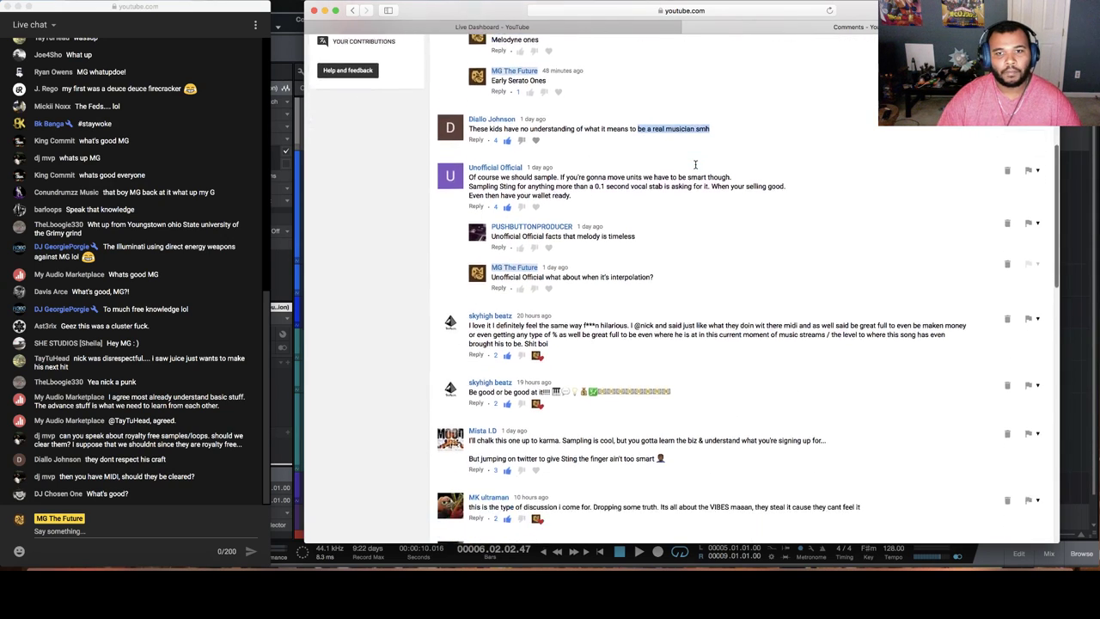
scroll(695, 166, down, 3)
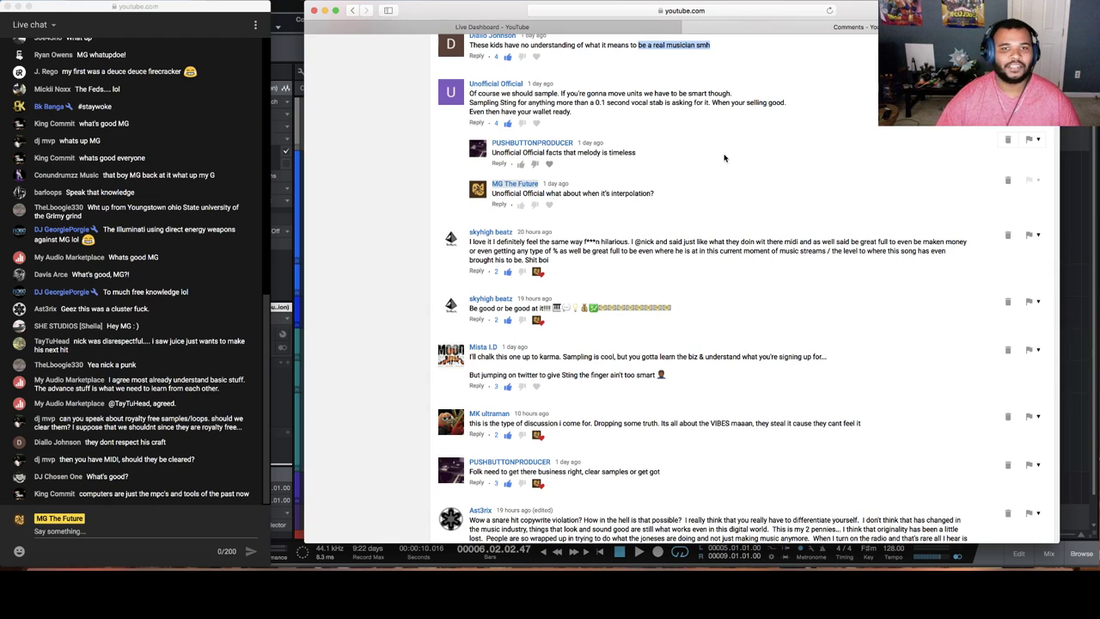
scroll(724, 157, down, 1)
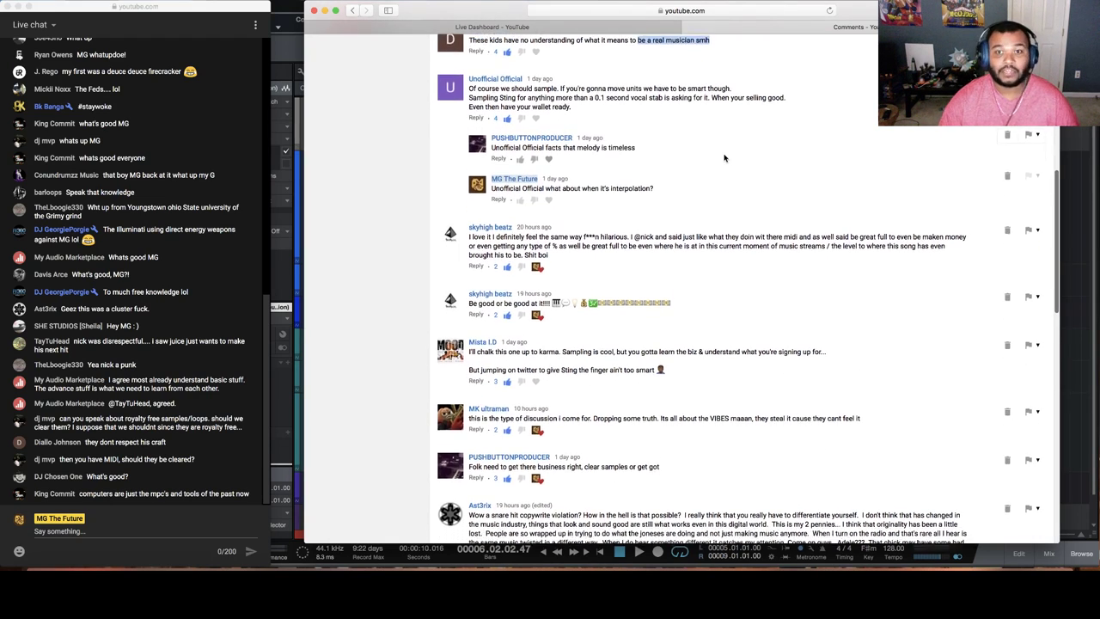
scroll(723, 157, down, 1)
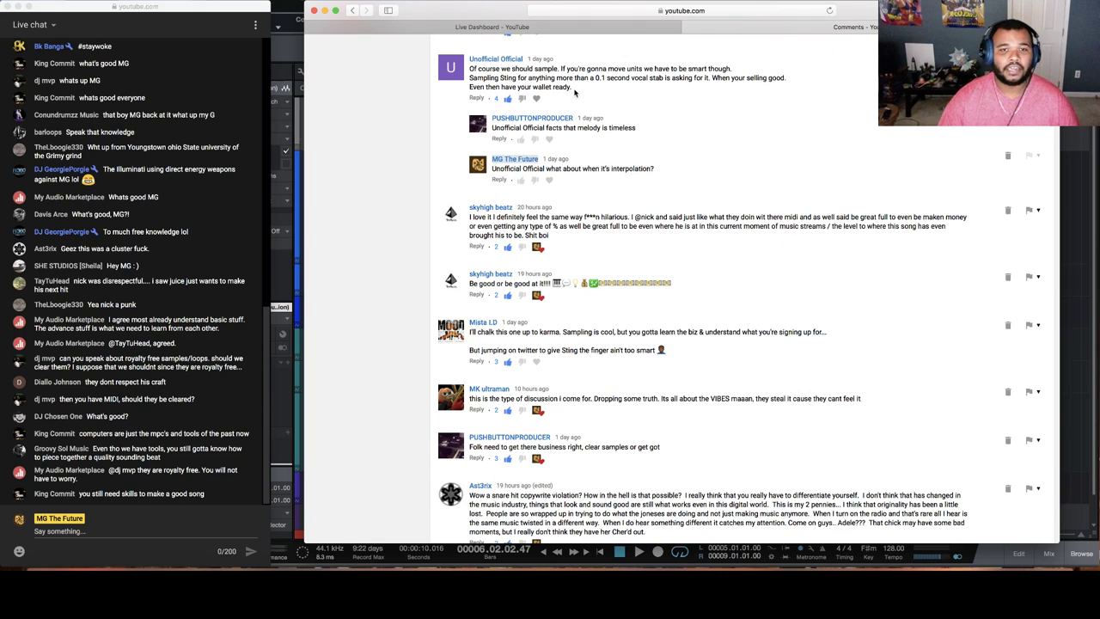
mouse_move(572, 88)
mouse_down()
mouse_move(472, 78)
mouse_move(563, 71)
mouse_up()
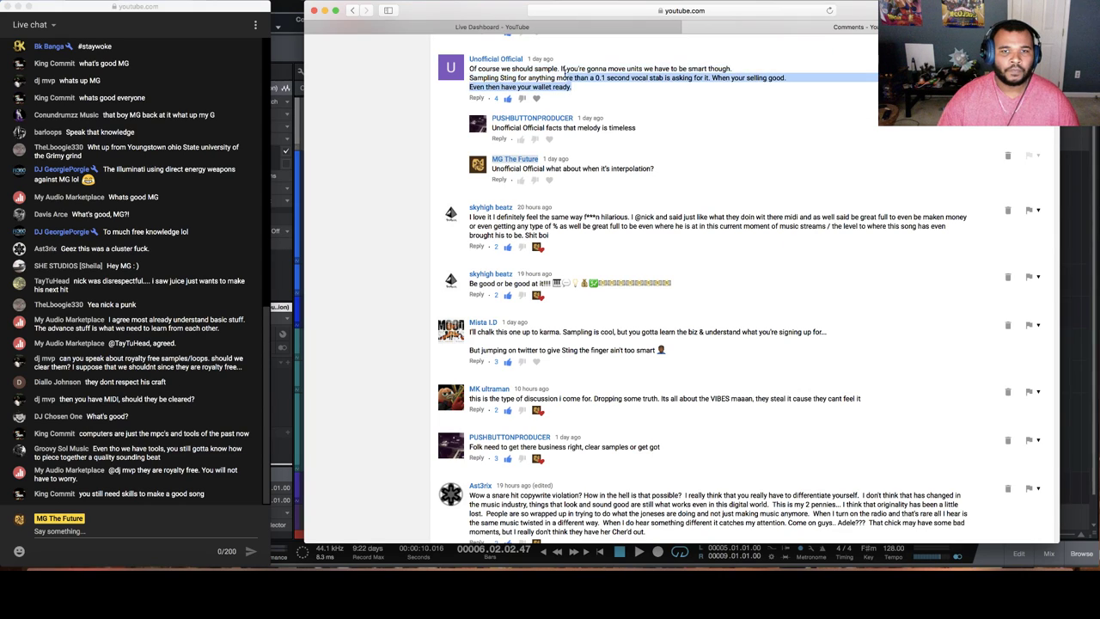
click(639, 76)
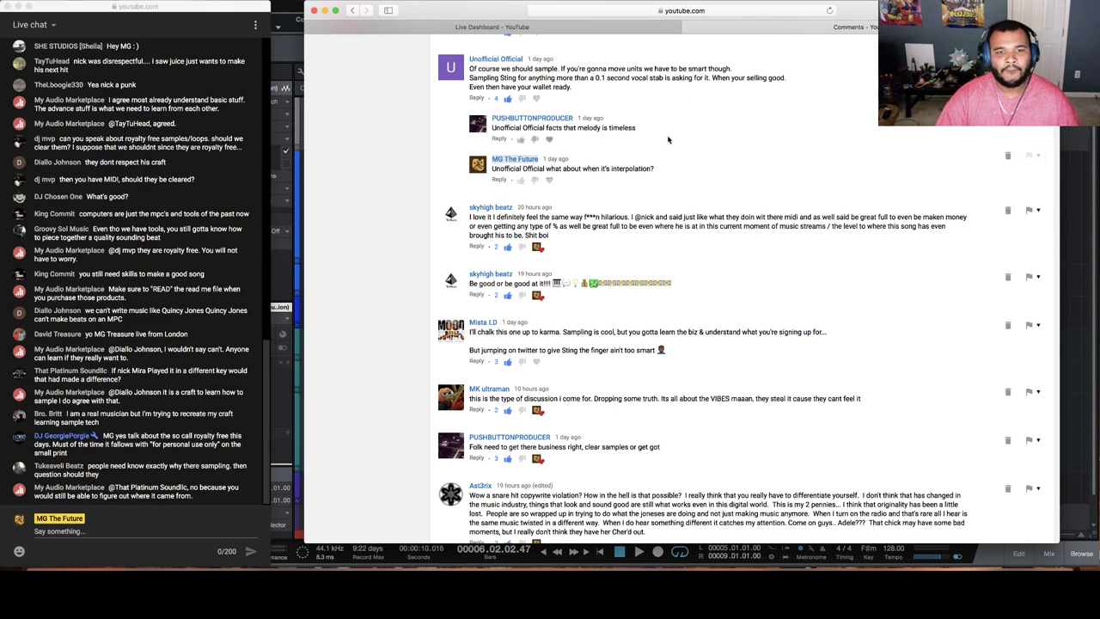
Read further comments and highlight "Dropping some truth. Its all about the VIBES maaan, they steal it cause they cant feel it"
scroll(522, 247, down, 1)
scroll(538, 181, down, 1)
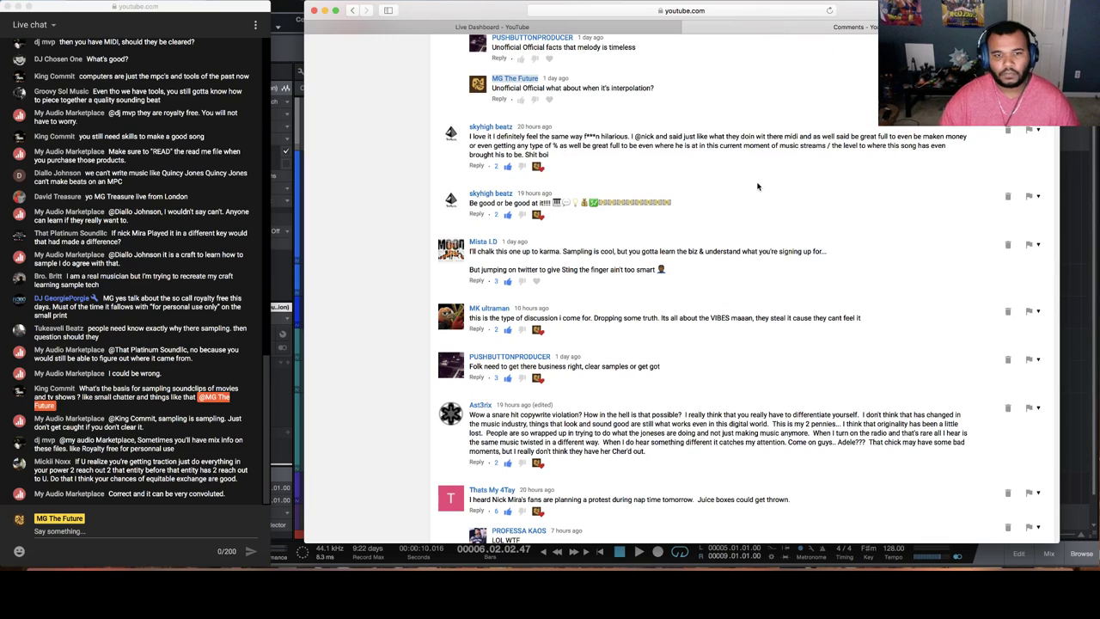
scroll(757, 186, down, 3)
scroll(540, 171, down, 3)
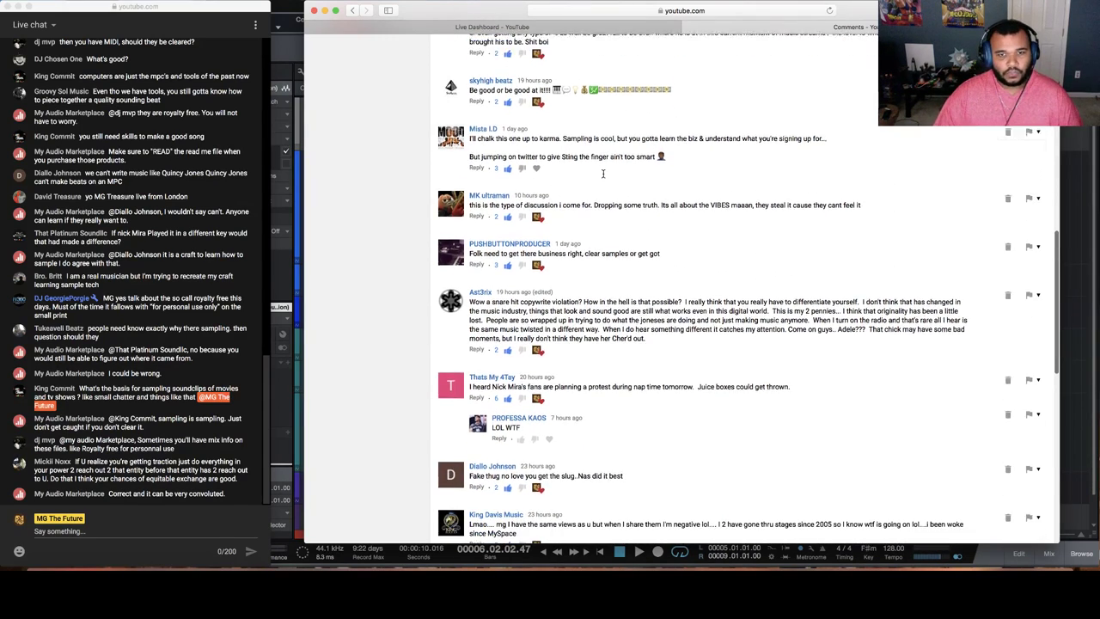
scroll(700, 96, up, 1)
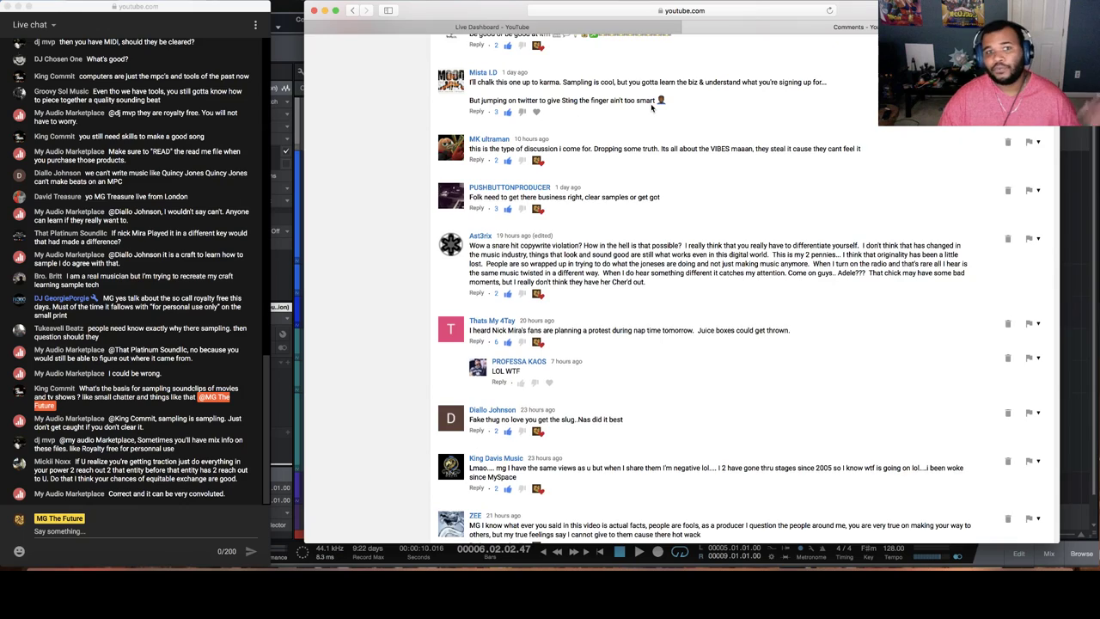
scroll(650, 103, down, 1)
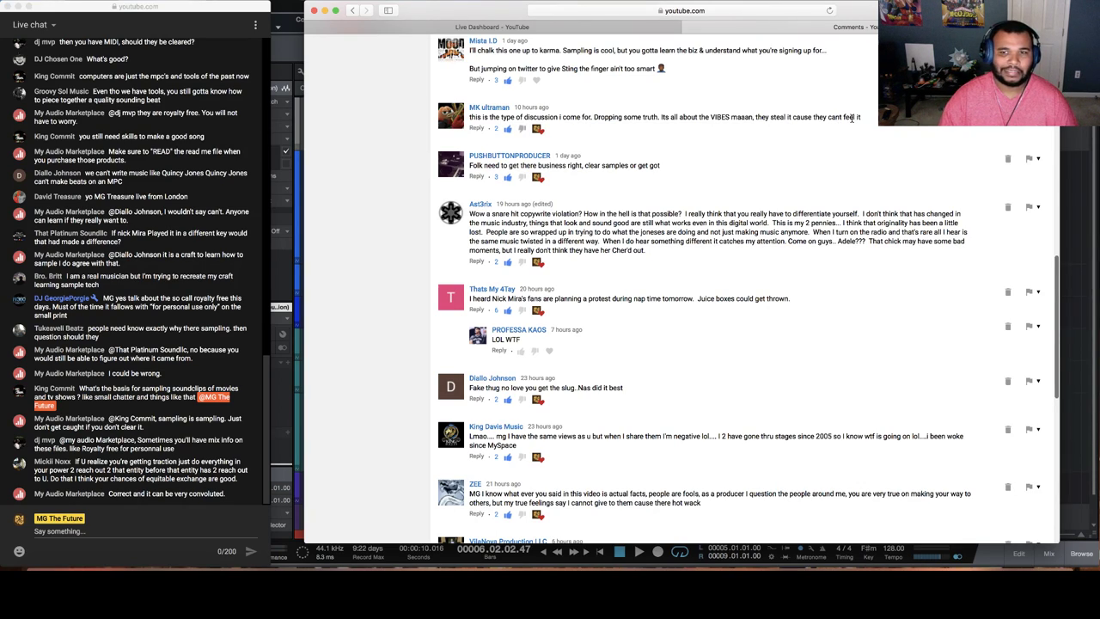
drag(861, 118, 593, 117)
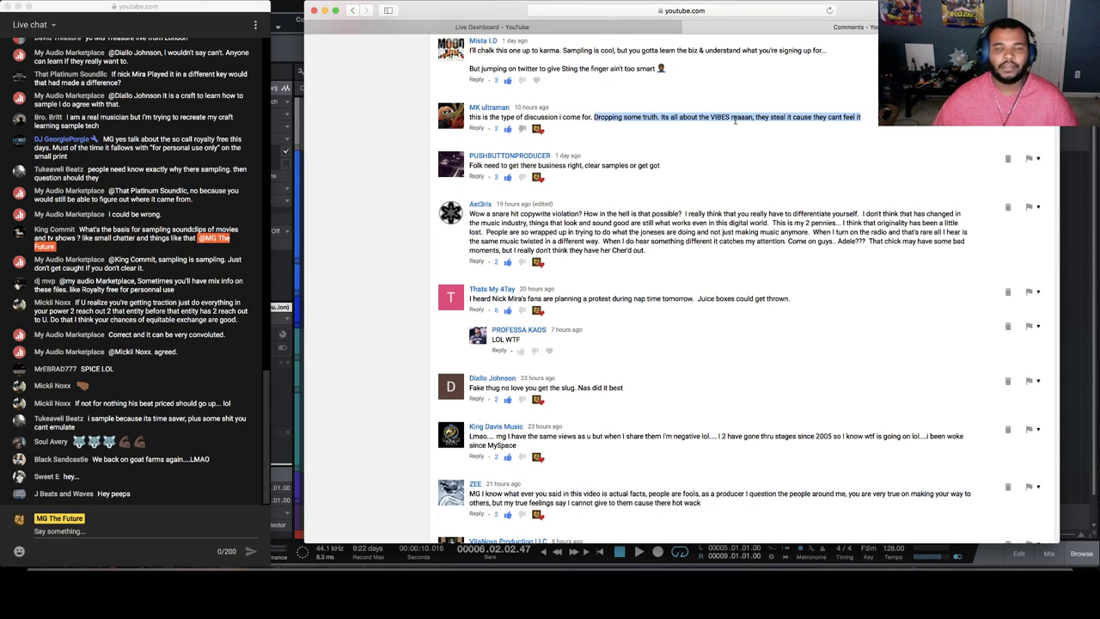
Highlight the comment about getting business right and clearing samples, then only its word "business"
scroll(693, 146, down, 1)
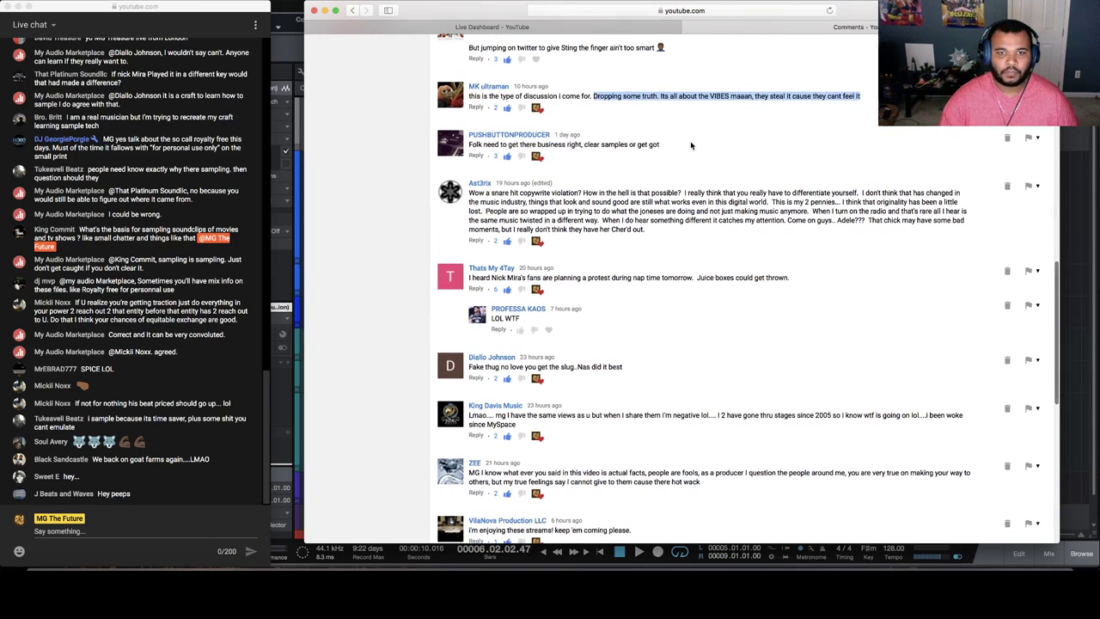
click(667, 152)
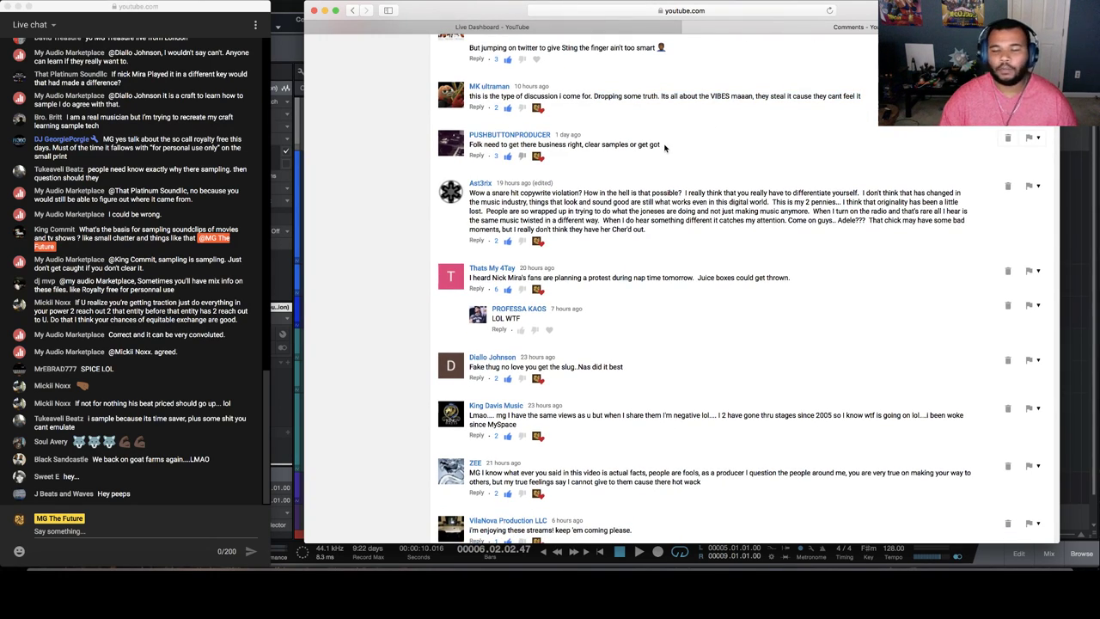
drag(667, 148, 471, 144)
click(667, 147)
click(670, 148)
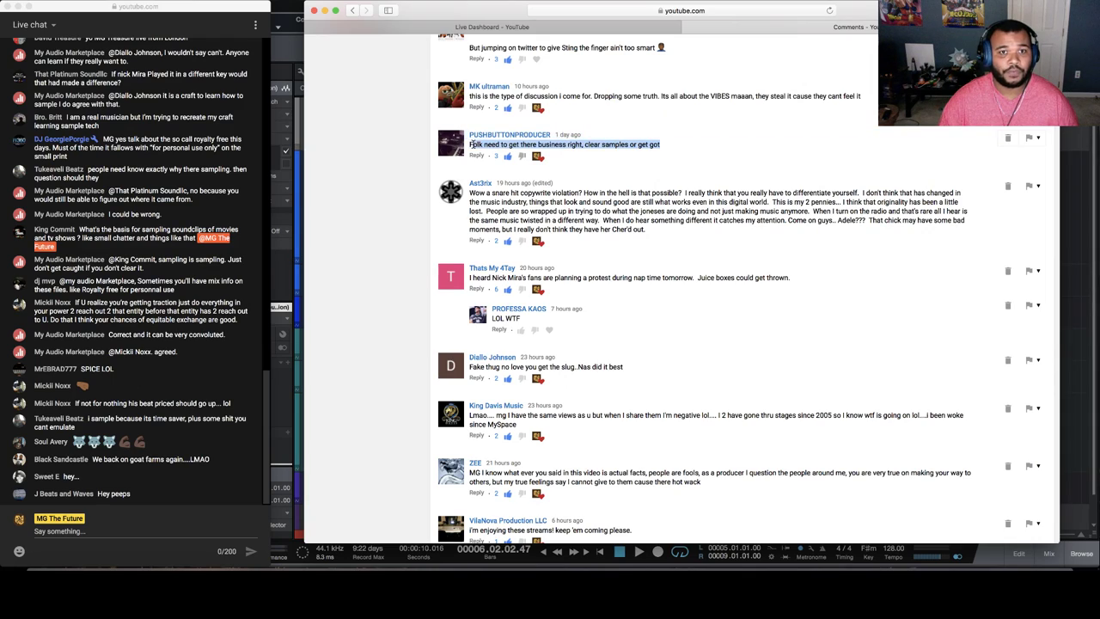
double_click(609, 141)
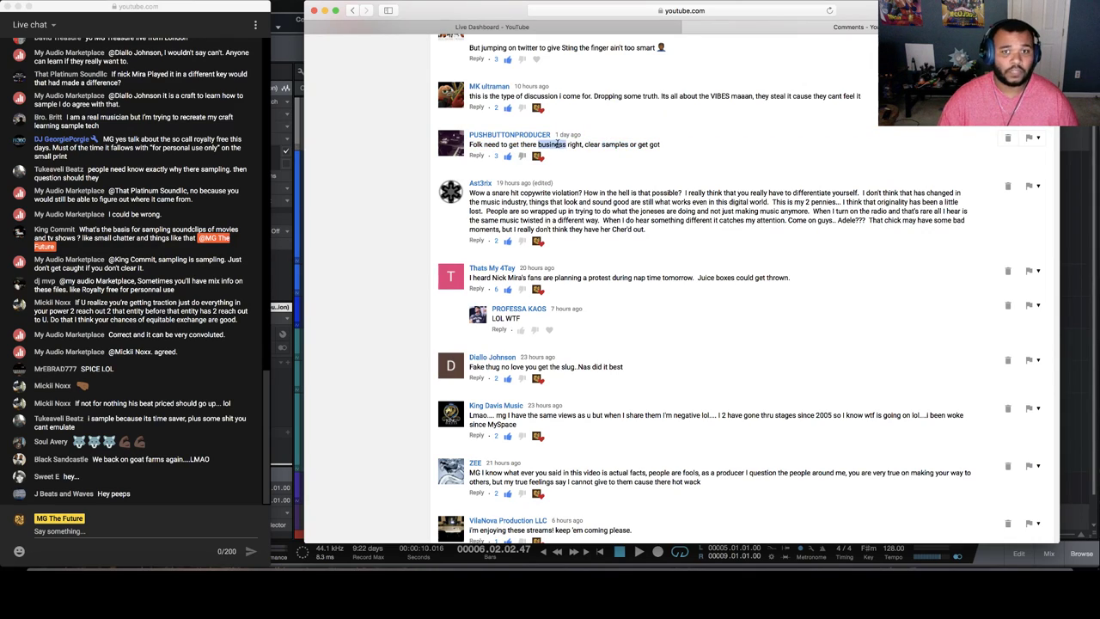
Highlight the whole comment about getting business right, then only its phrase "clear samples"
triple_click(609, 144)
drag(663, 147, 470, 145)
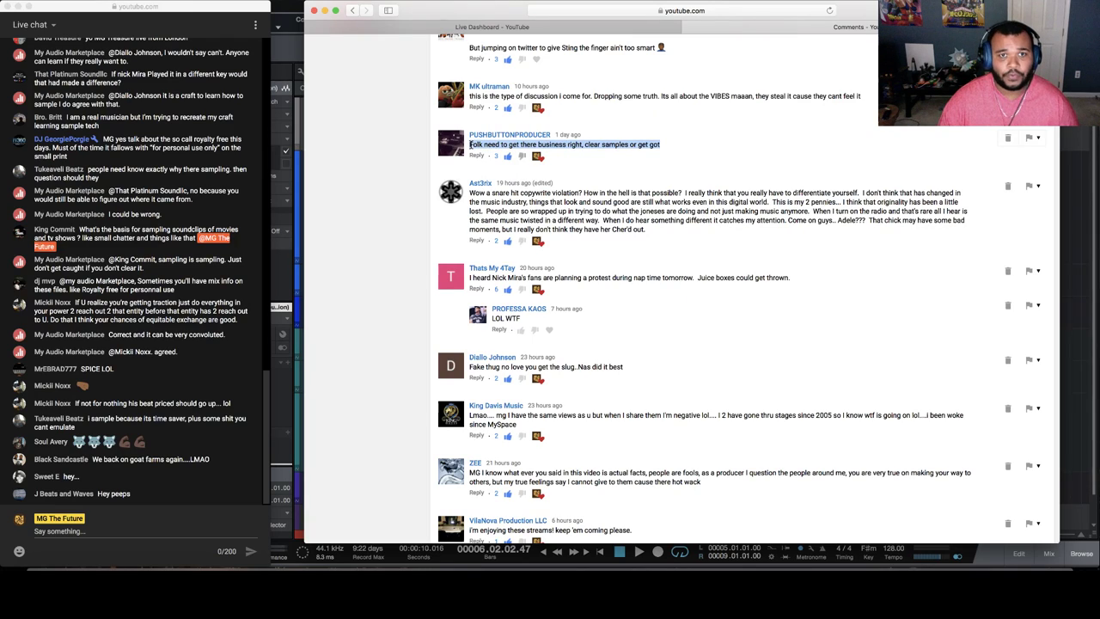
click(649, 146)
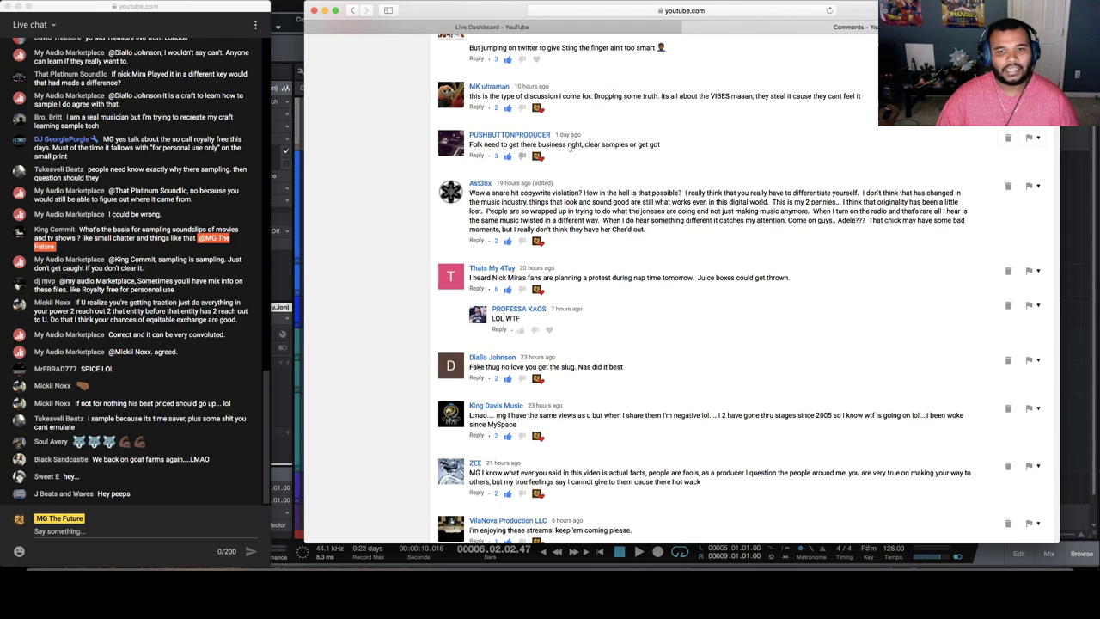
drag(627, 145, 586, 145)
click(630, 146)
Highlight "clear samples or get got" and then "business right" in the comment about clearing samples
scroll(629, 146, down, 2)
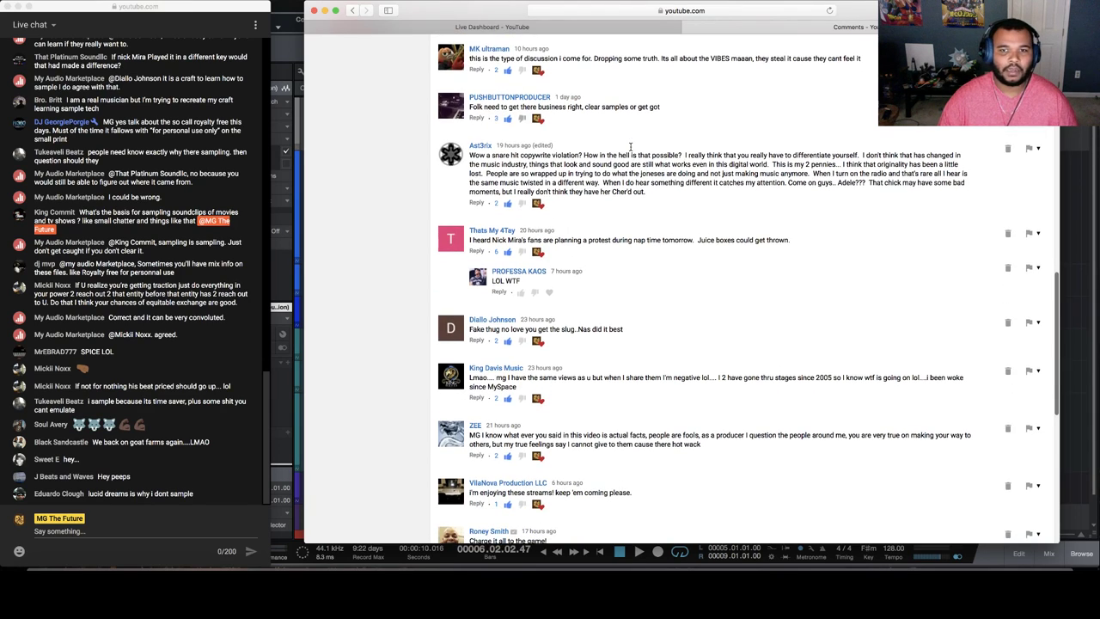
drag(583, 107, 664, 106)
scroll(660, 150, down, 3)
scroll(660, 150, up, 2)
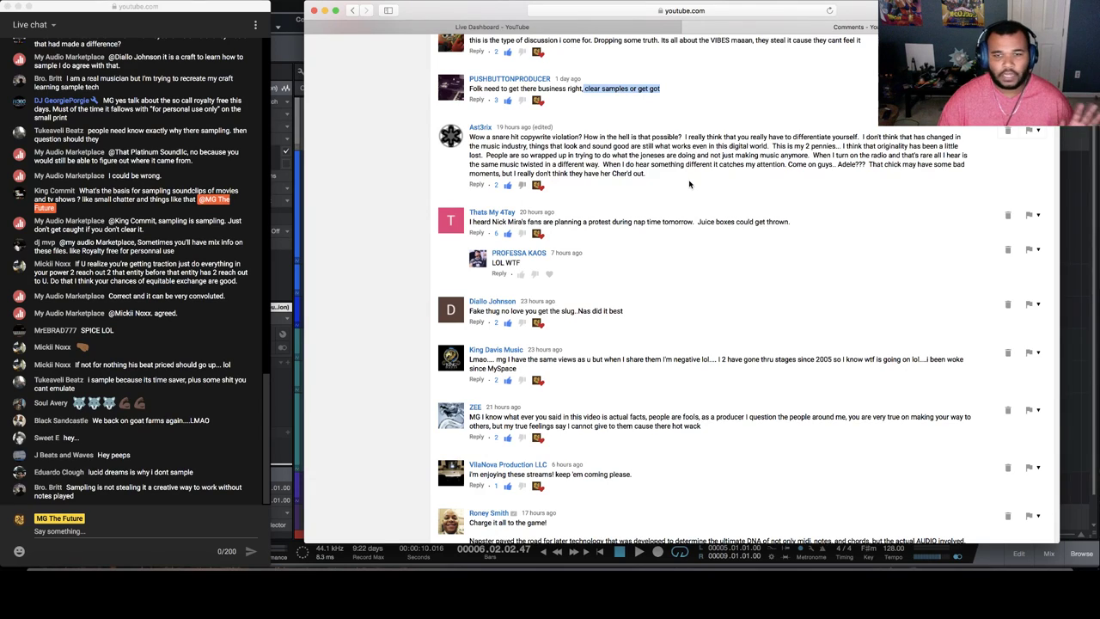
drag(582, 88, 538, 89)
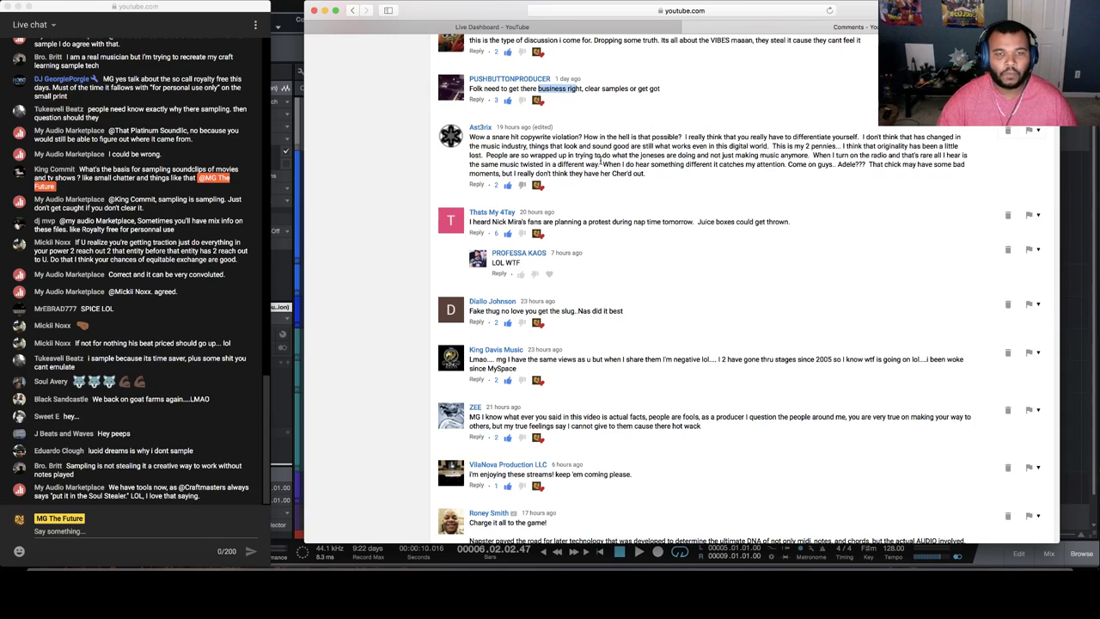
Highlight the opening question "Wow a snare hit copywrite violation?" in the comment about differentiating yourself
click(488, 145)
drag(470, 139, 581, 139)
click(593, 141)
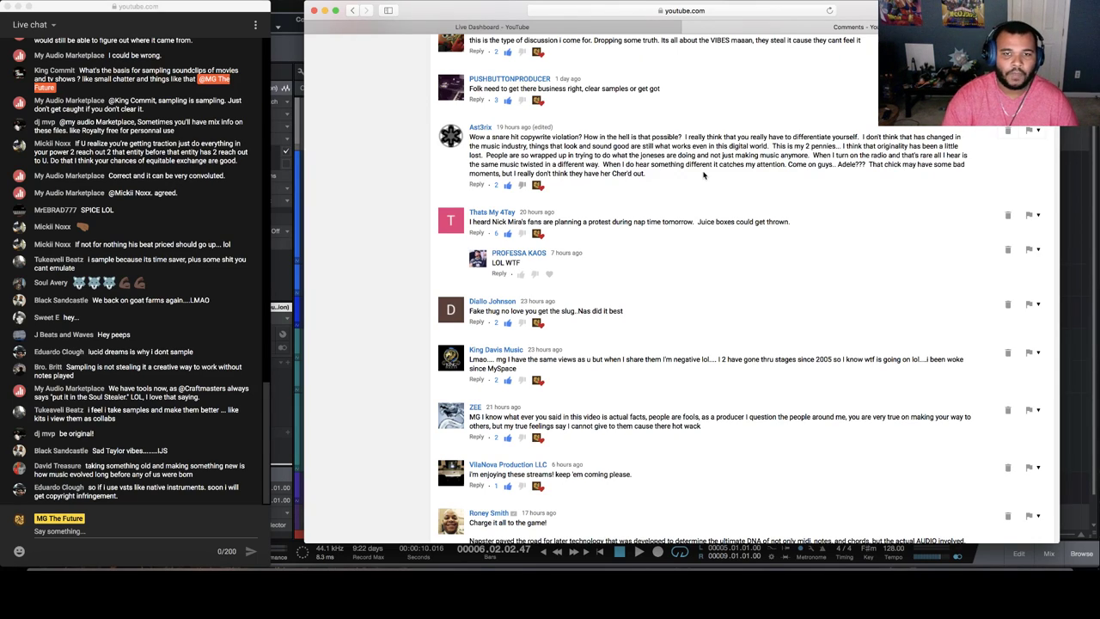
Highlight the sentence about people wrapped up in doing what the joneses are doing, then only its word "joneses"
mouse_move(509, 155)
mouse_down()
mouse_move(667, 143)
mouse_move(706, 156)
mouse_move(812, 156)
mouse_move(488, 157)
mouse_up()
click(807, 151)
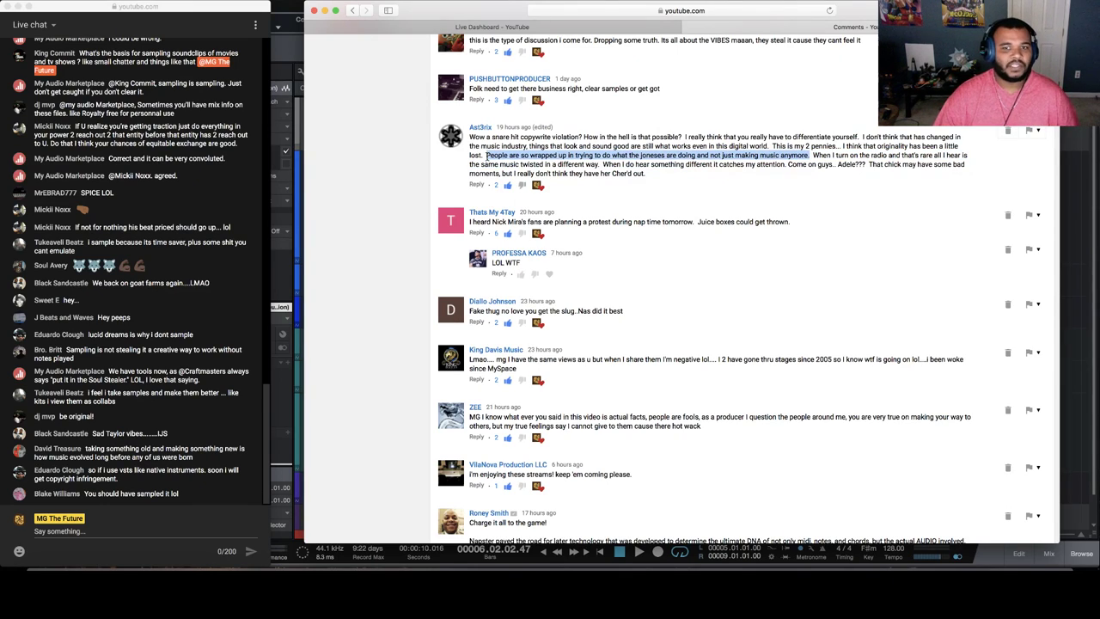
drag(669, 155, 644, 155)
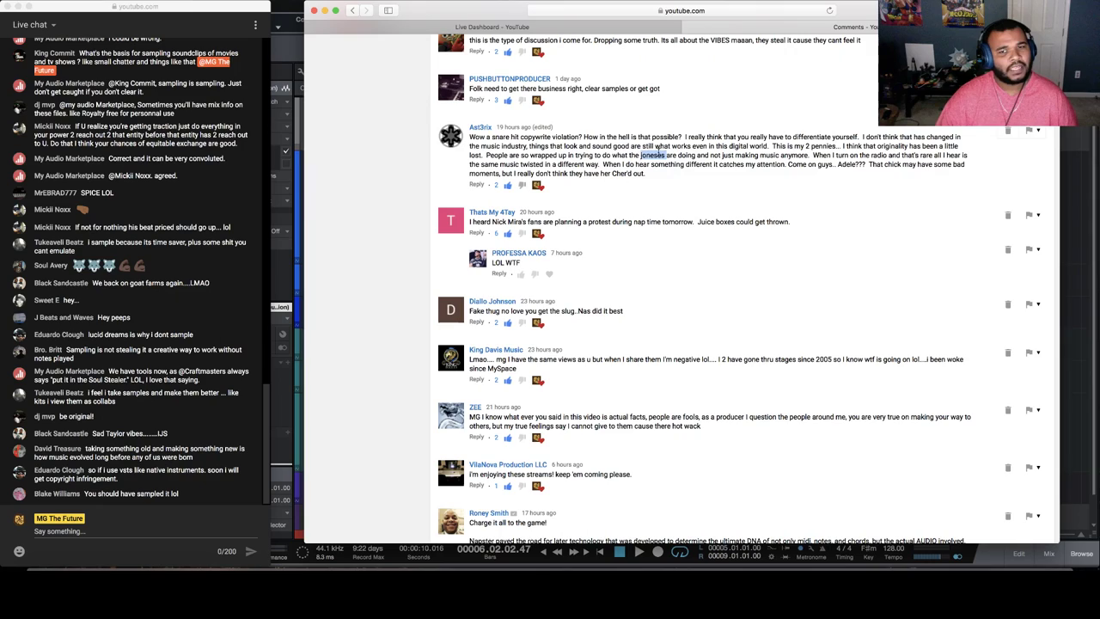
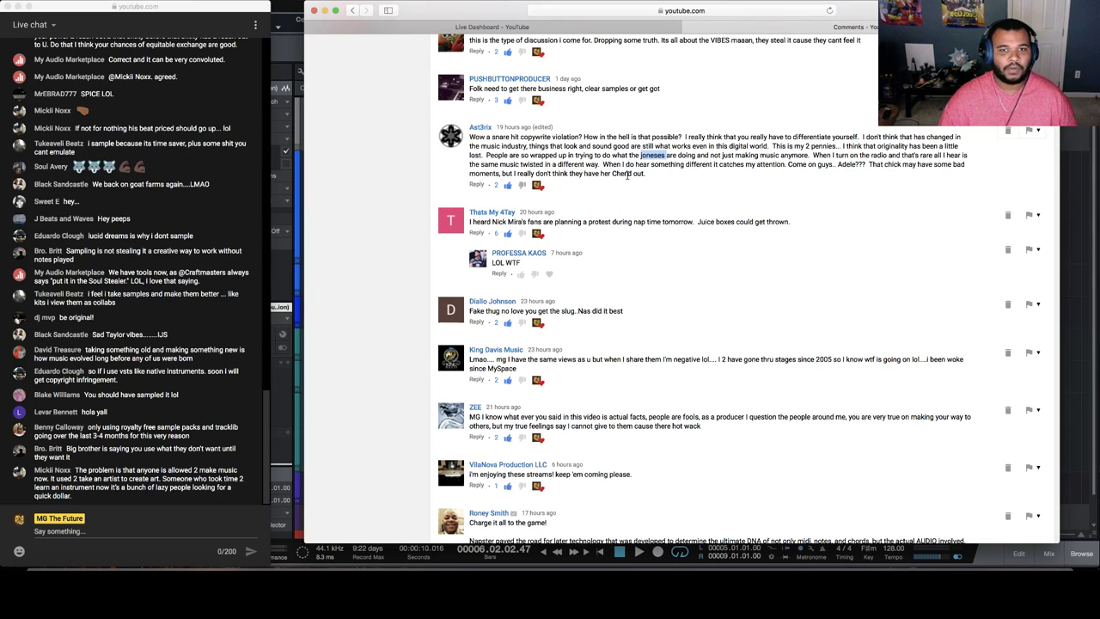
Highlight the snare hit comment's closing sentence, "That chick may have some bad moments, but I really don't think they have her Cher'd out."
mouse_move(650, 175)
mouse_down()
mouse_move(620, 165)
mouse_move(617, 174)
mouse_move(650, 176)
mouse_up()
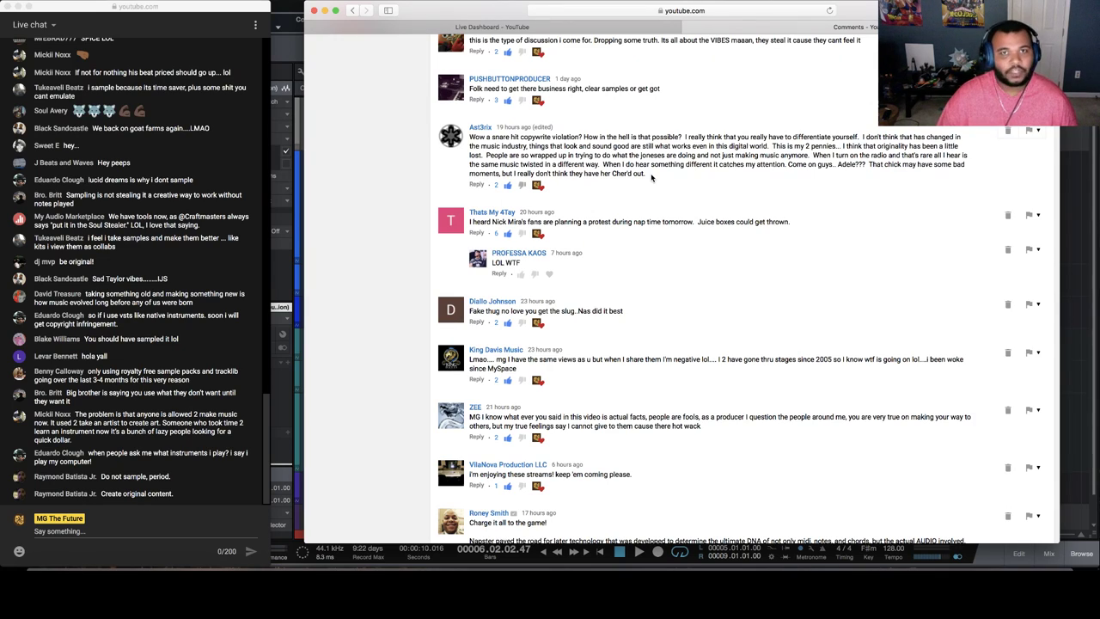
drag(646, 174, 870, 168)
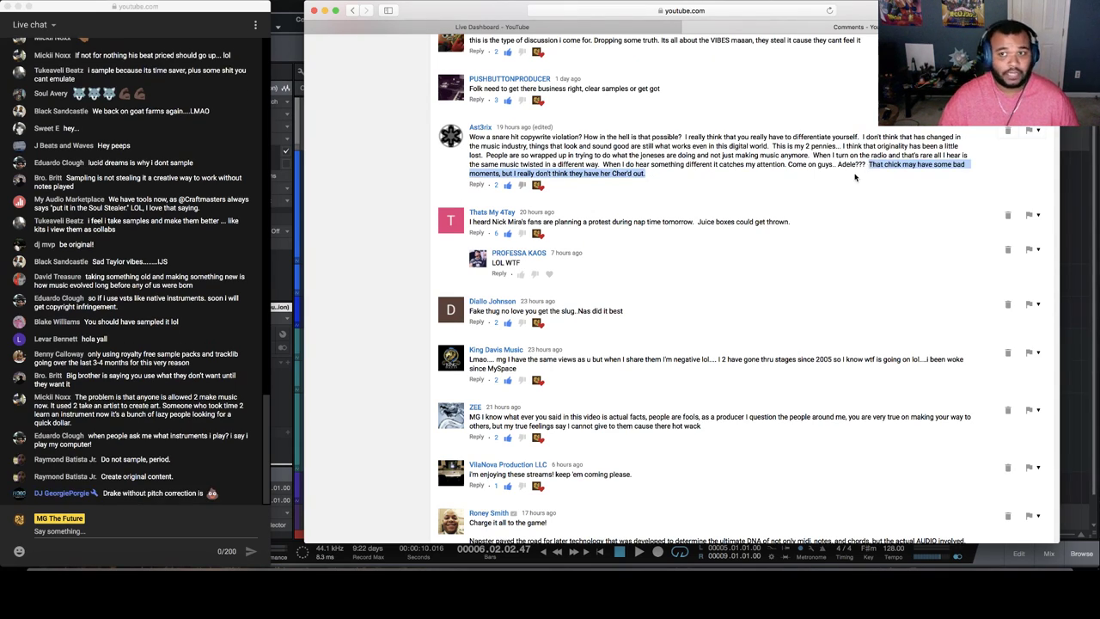
click(835, 178)
drag(714, 178, 869, 169)
click(870, 168)
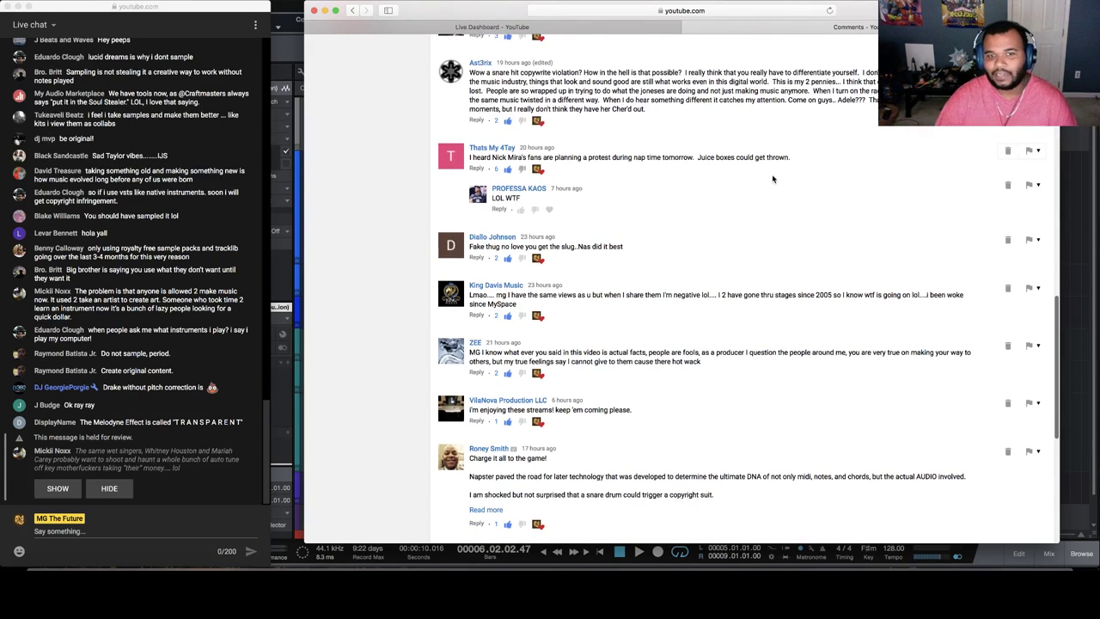
Read the comment about Nick Mira's fans and highlight its words about a protest during nap time
scroll(713, 203, down, 3)
scroll(713, 203, up, 3)
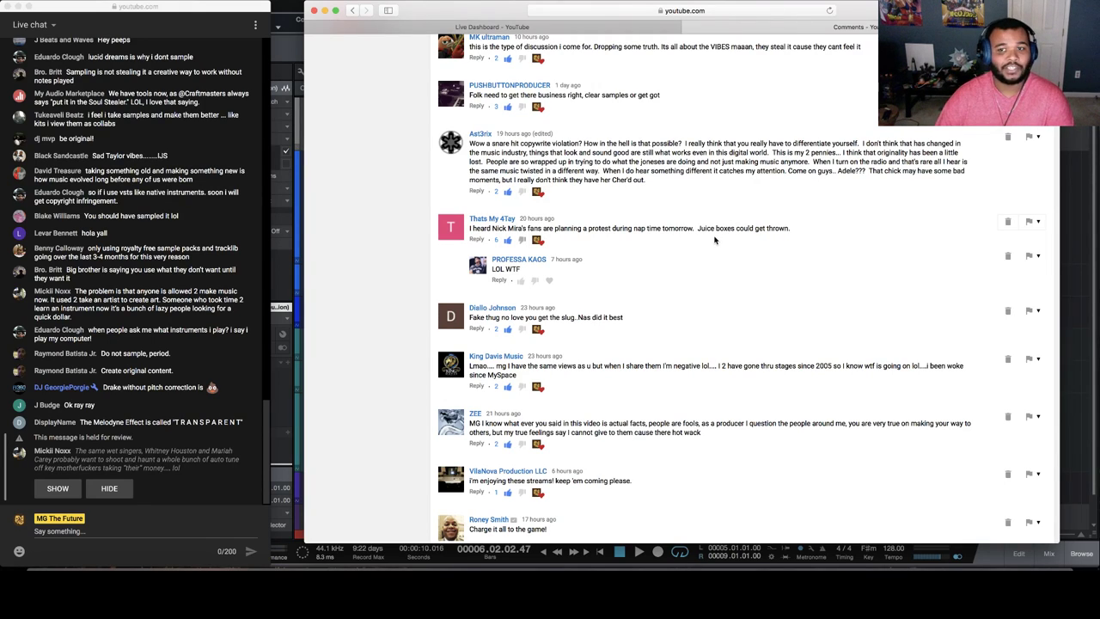
scroll(701, 234, up, 1)
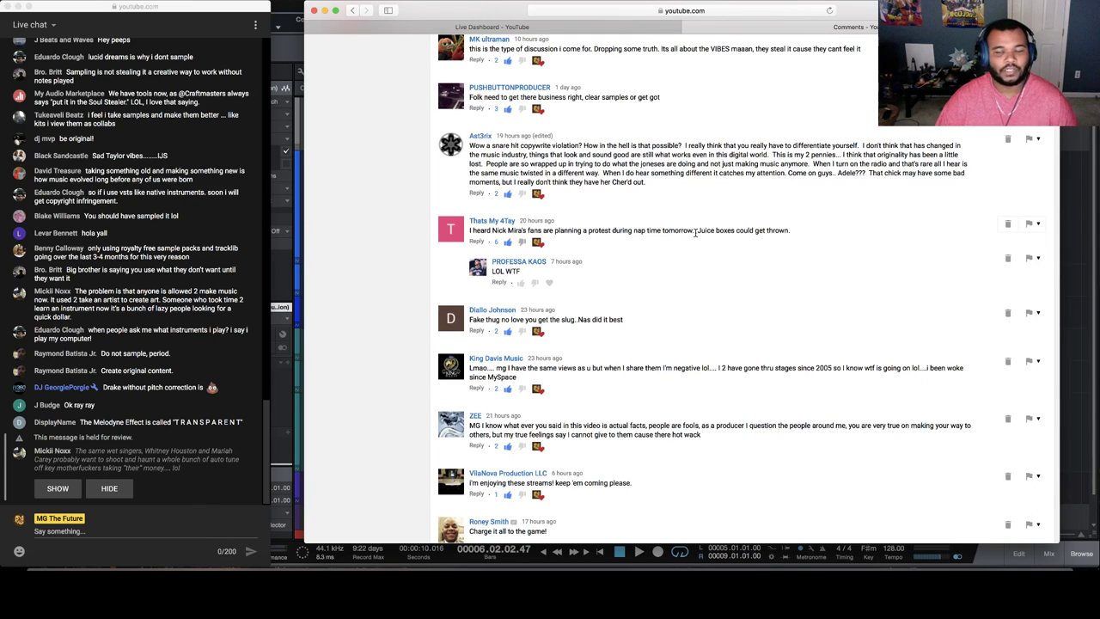
scroll(696, 232, down, 1)
scroll(687, 239, down, 1)
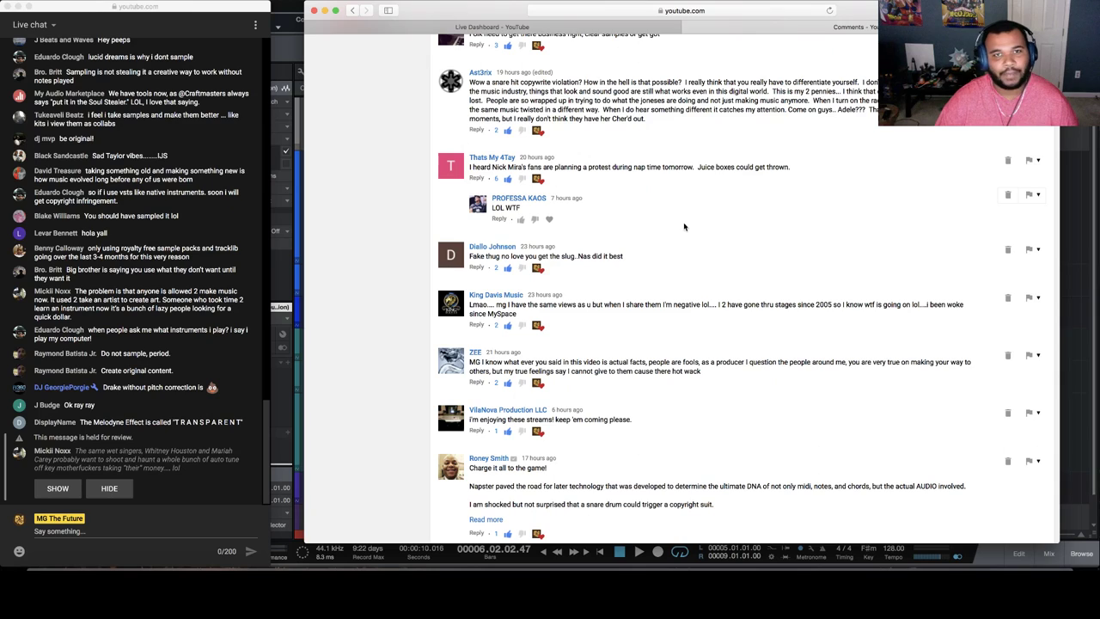
scroll(615, 191, down, 1)
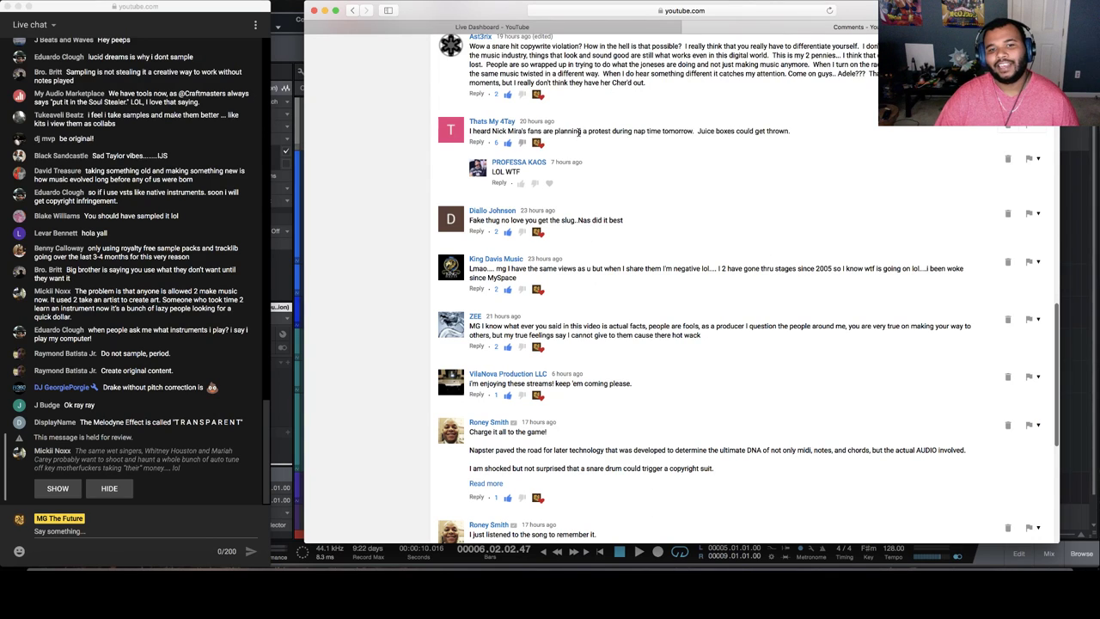
scroll(605, 131, down, 1)
drag(567, 92, 665, 107)
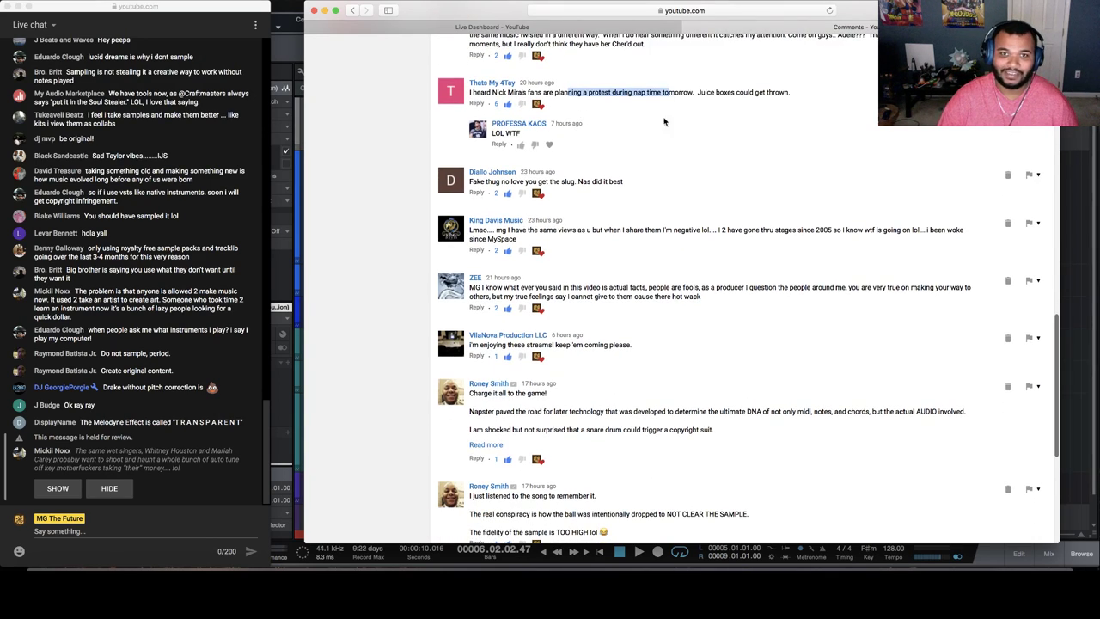
Highlight "Nas did it best" in the comment beginning "Fake thug no love"
scroll(666, 107, down, 1)
scroll(679, 172, down, 1)
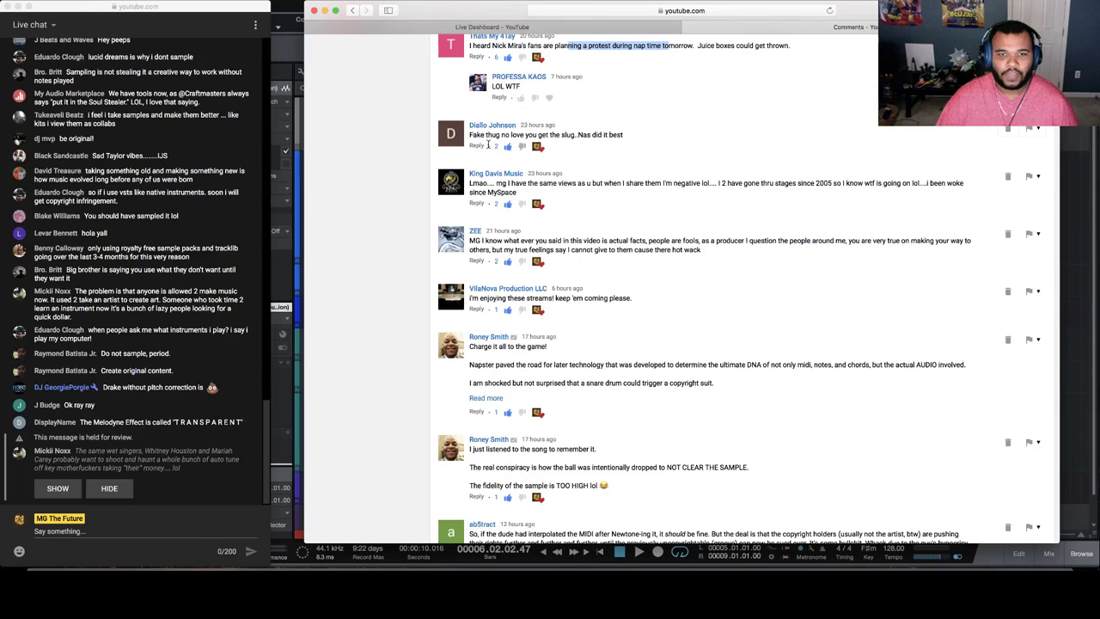
drag(644, 139, 577, 136)
scroll(607, 159, down, 3)
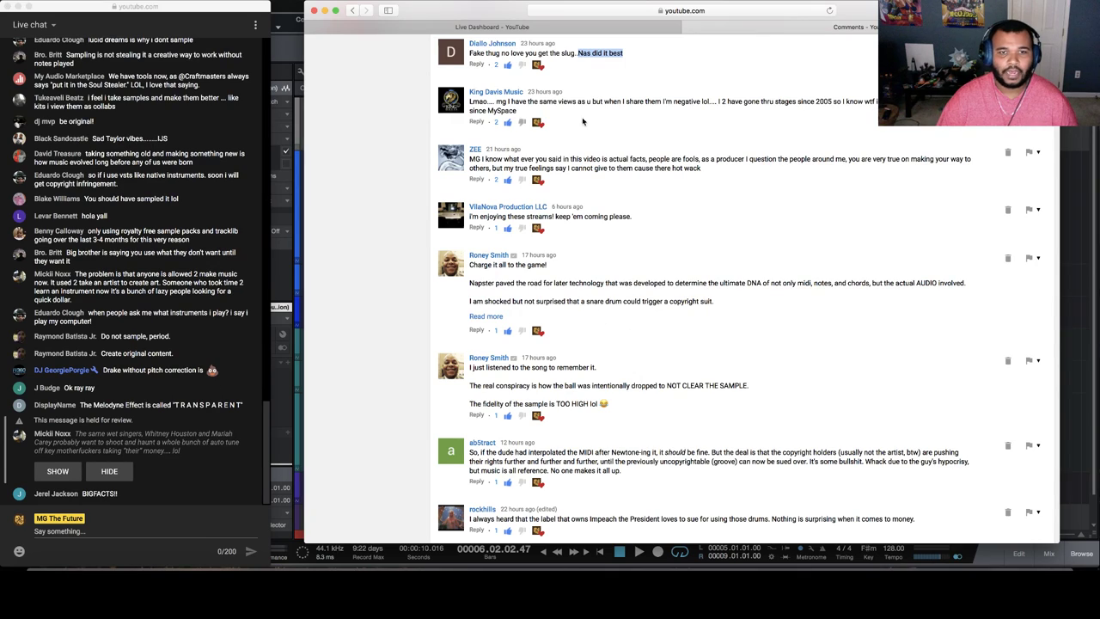
Highlight the whole comment about sharing the same views and going through stages since 2005
click(526, 110)
triple_click(526, 110)
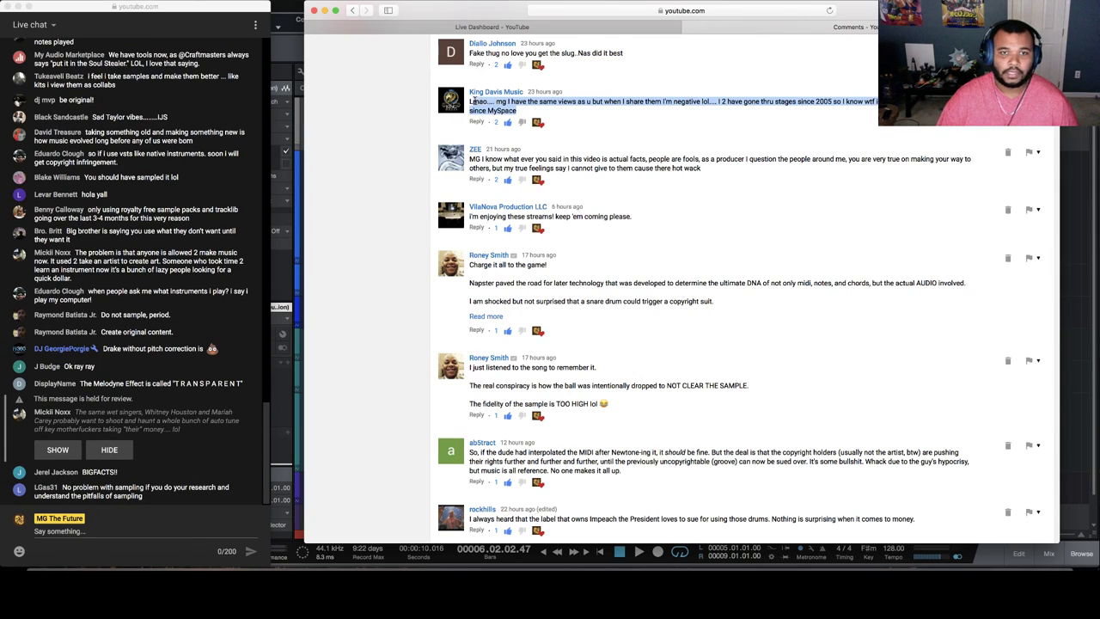
scroll(687, 135, down, 1)
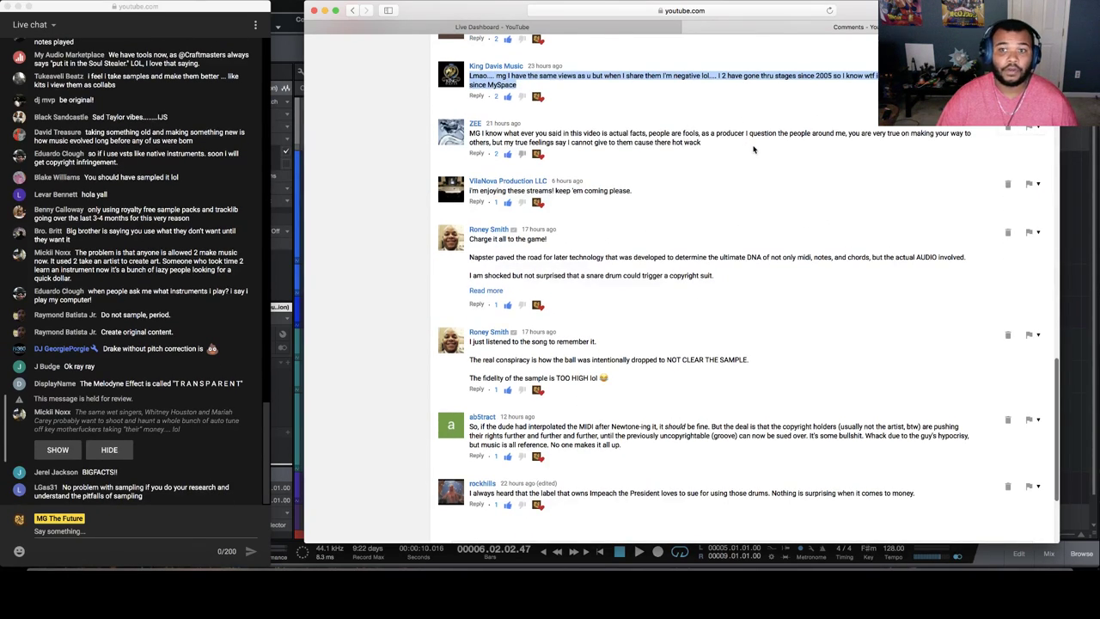
scroll(753, 148, down, 2)
scroll(754, 150, up, 1)
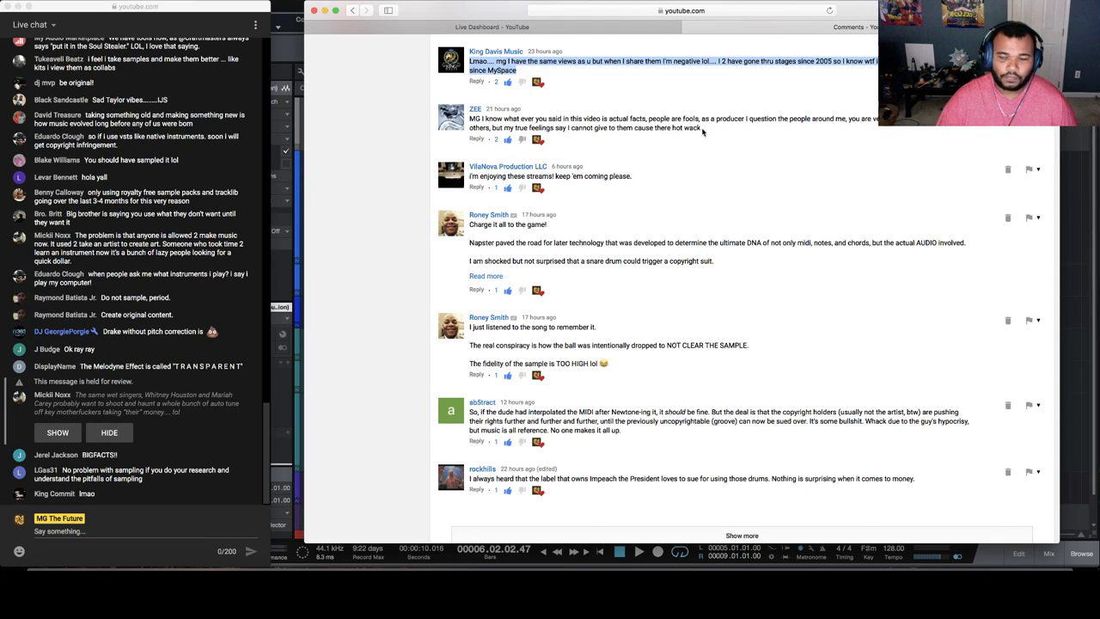
Read the comment about people being fools, highlighting "wack" and then the closing words "there hot wack"
mouse_move(703, 131)
mouse_down()
mouse_move(603, 121)
mouse_move(683, 129)
mouse_up()
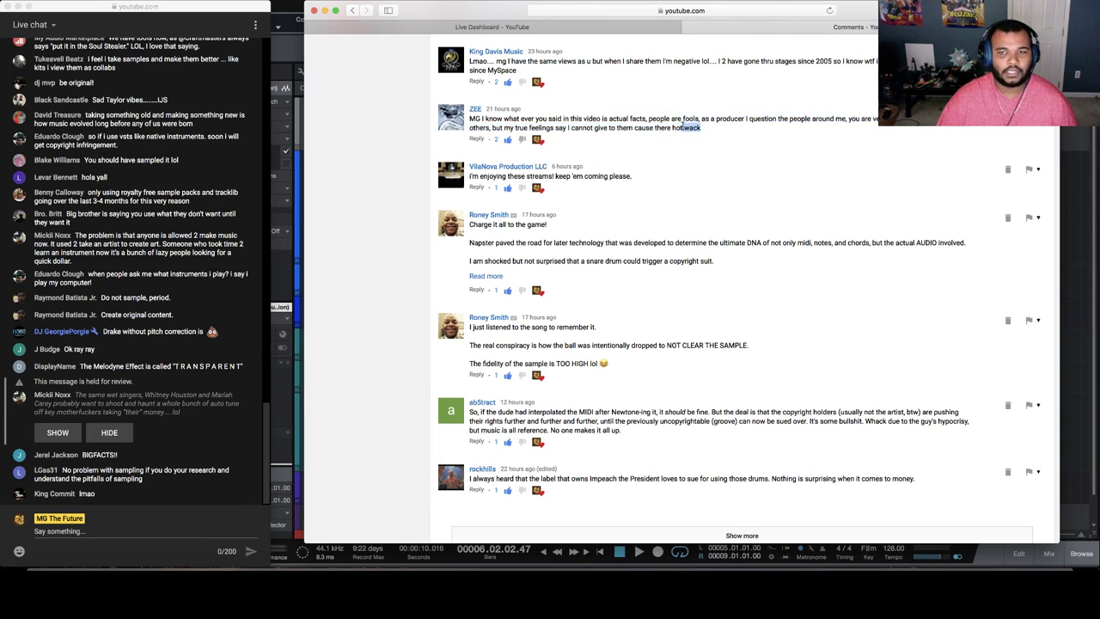
click(721, 131)
scroll(720, 129, down, 1)
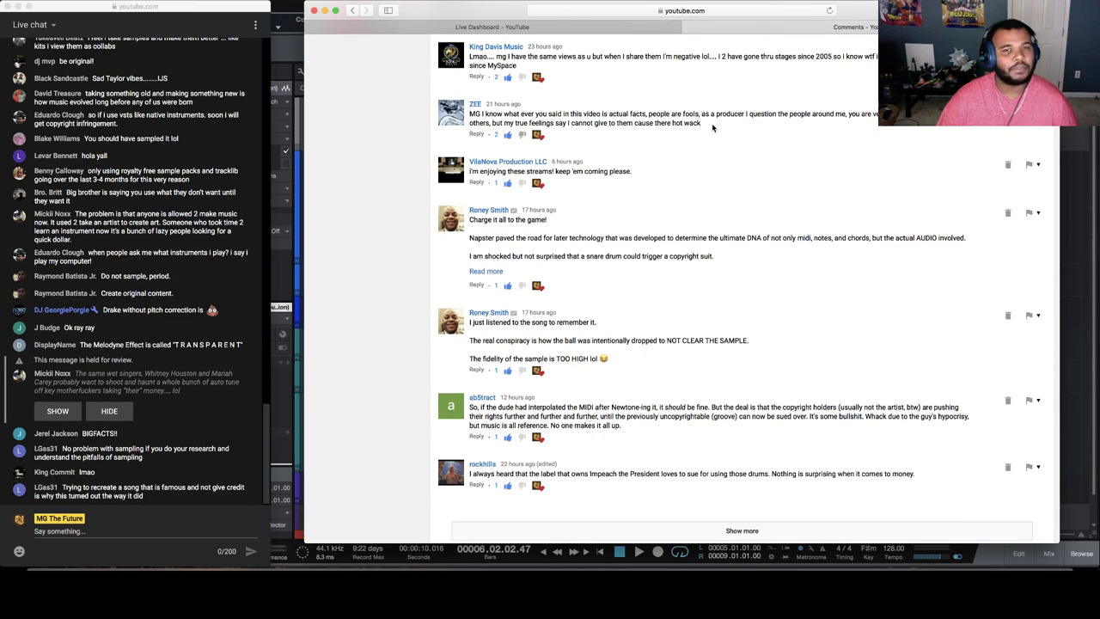
scroll(712, 127, down, 1)
scroll(713, 130, up, 2)
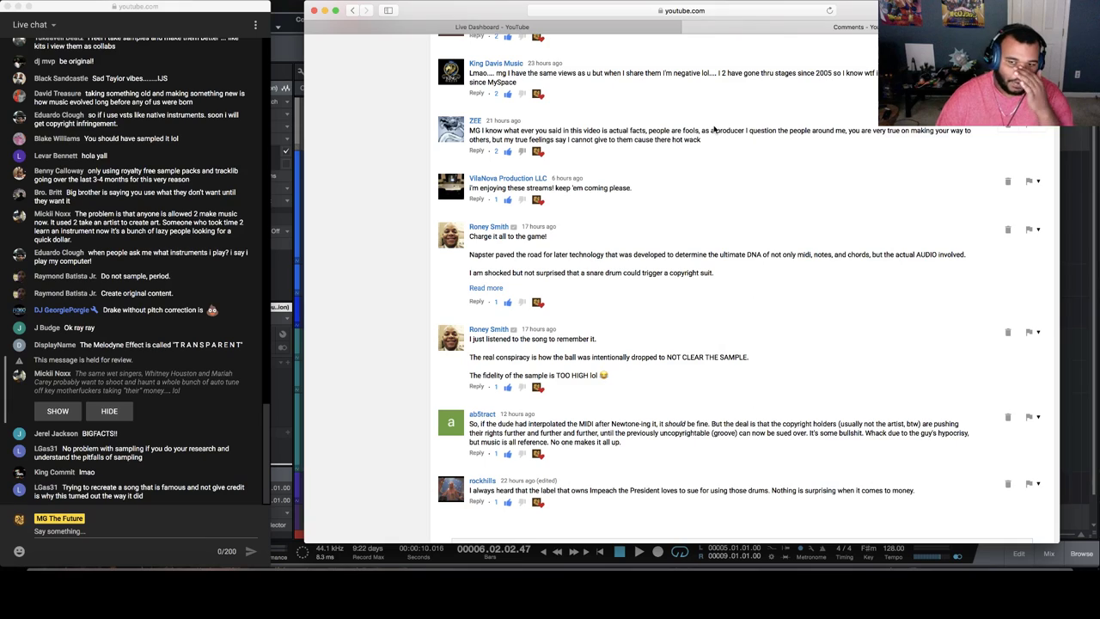
scroll(713, 130, up, 1)
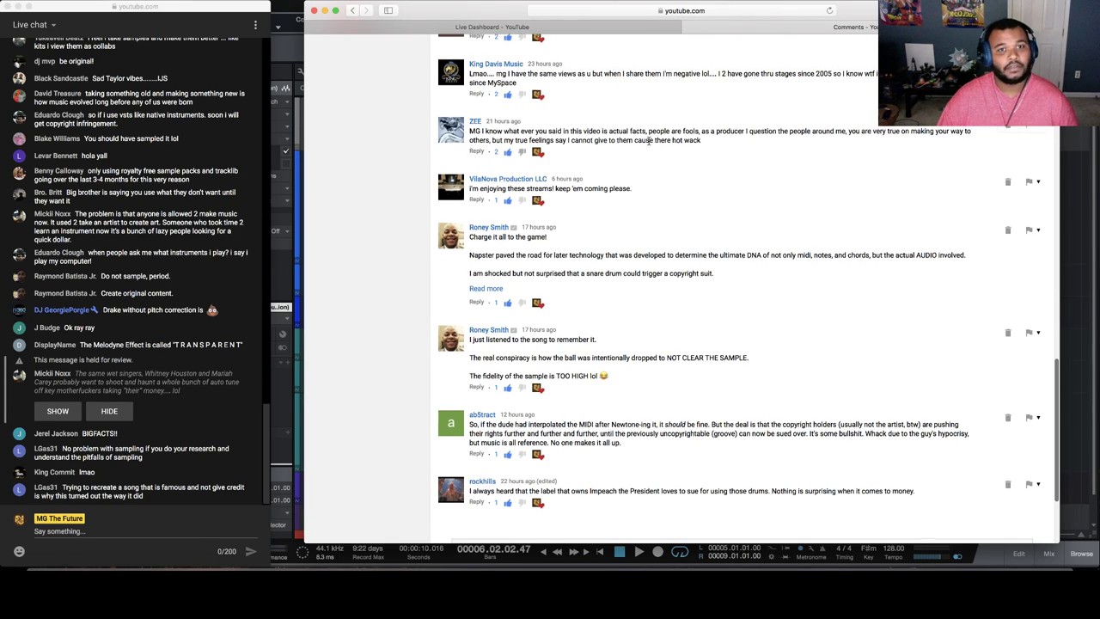
drag(706, 144, 657, 141)
click(785, 155)
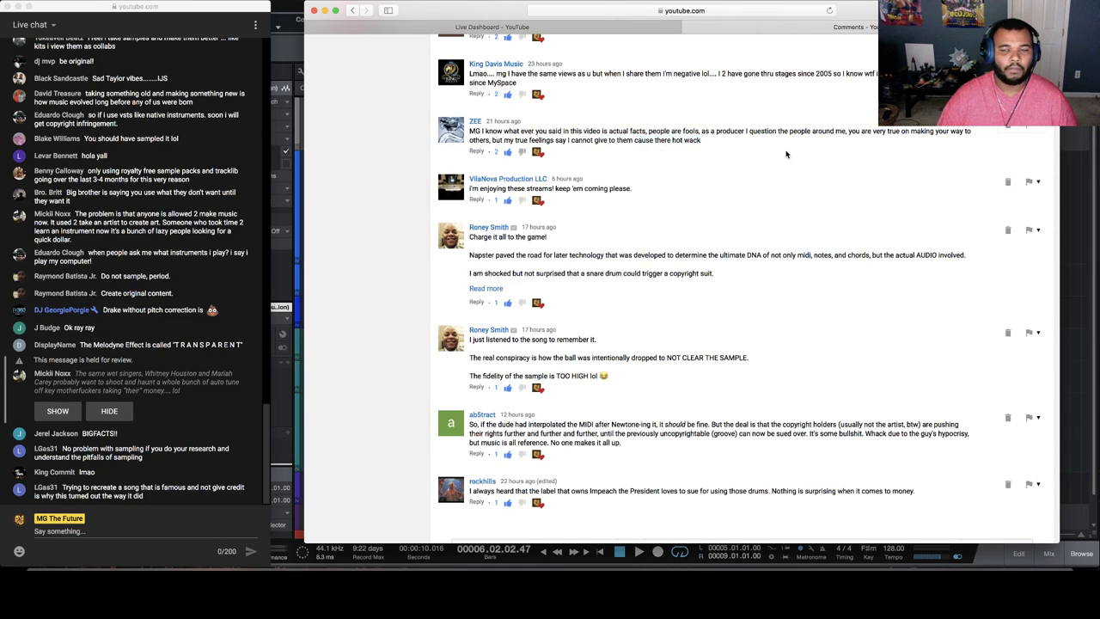
Expand the full text of the long comment beginning "Charge it all to the game!"
scroll(786, 154, up, 2)
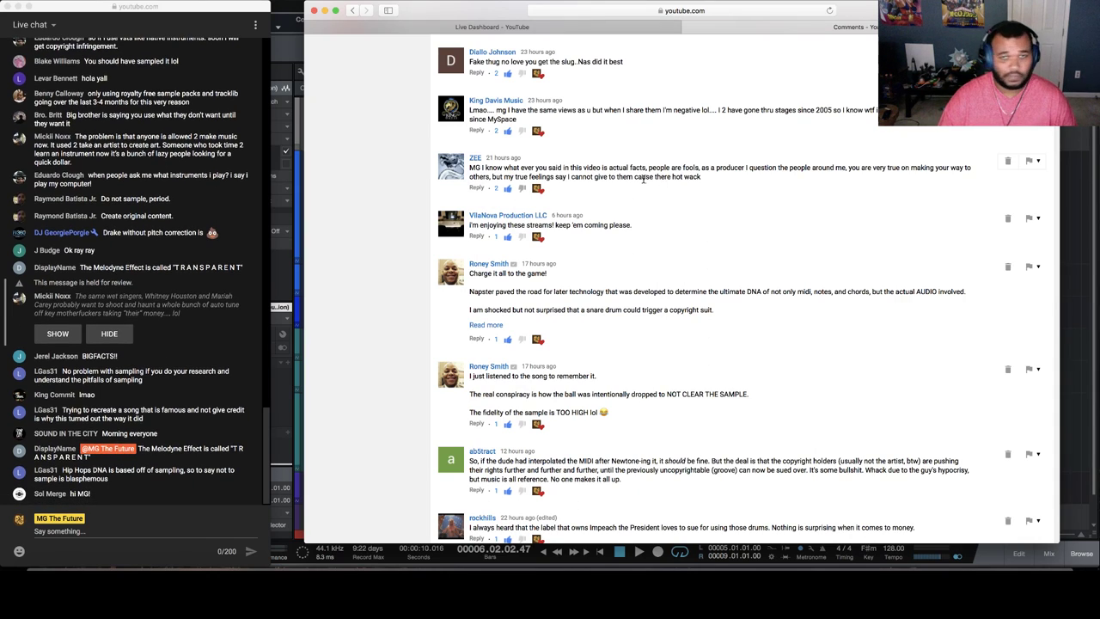
scroll(653, 180, down, 3)
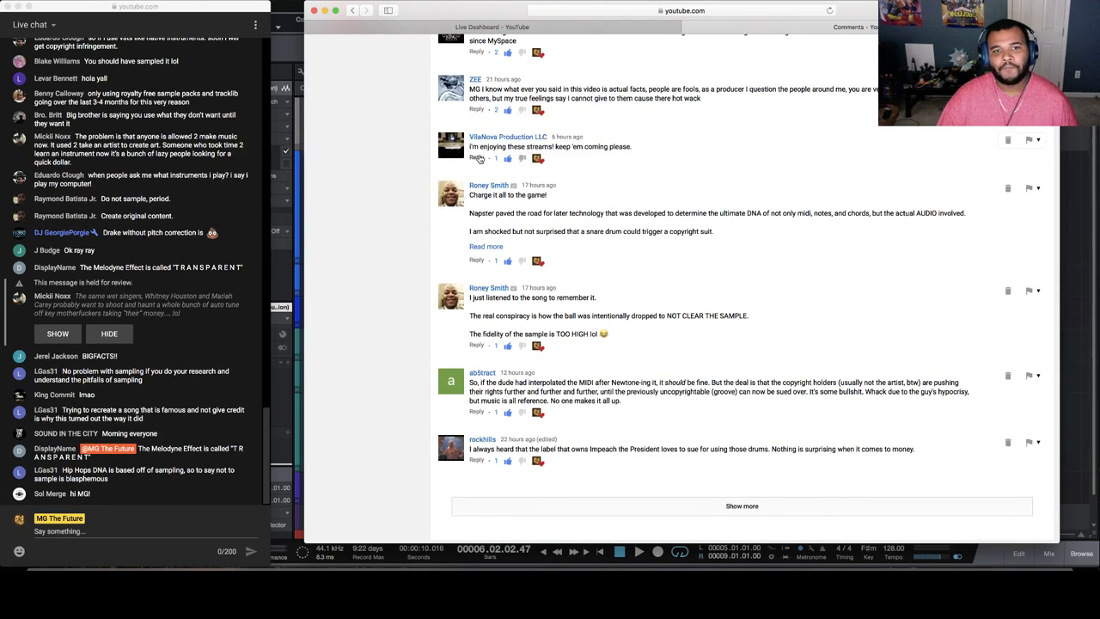
scroll(632, 152, down, 1)
scroll(632, 152, down, 3)
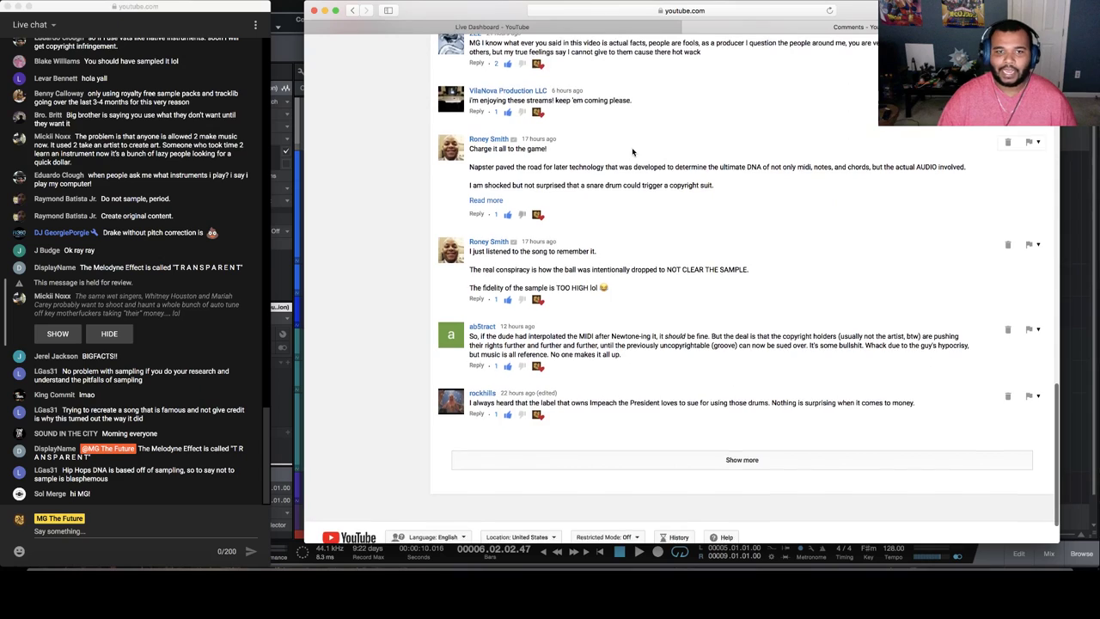
click(486, 170)
scroll(521, 133, up, 1)
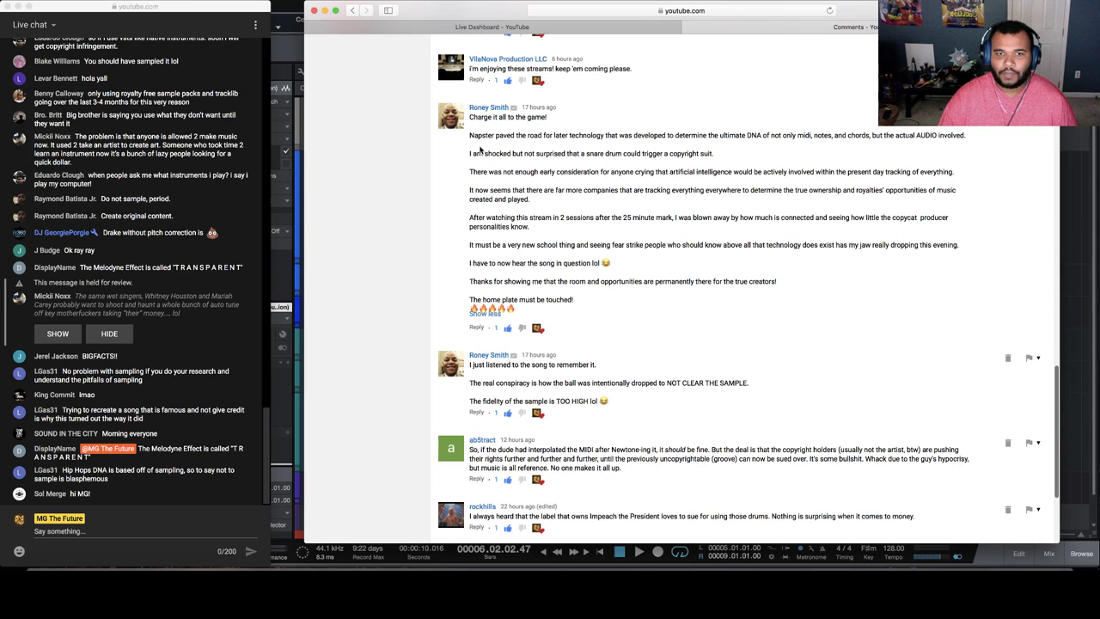
Read the expanded comment and highlight "true ownership and royalties' opportunities of music" in its line about companies tracking everything
scroll(568, 198, down, 1)
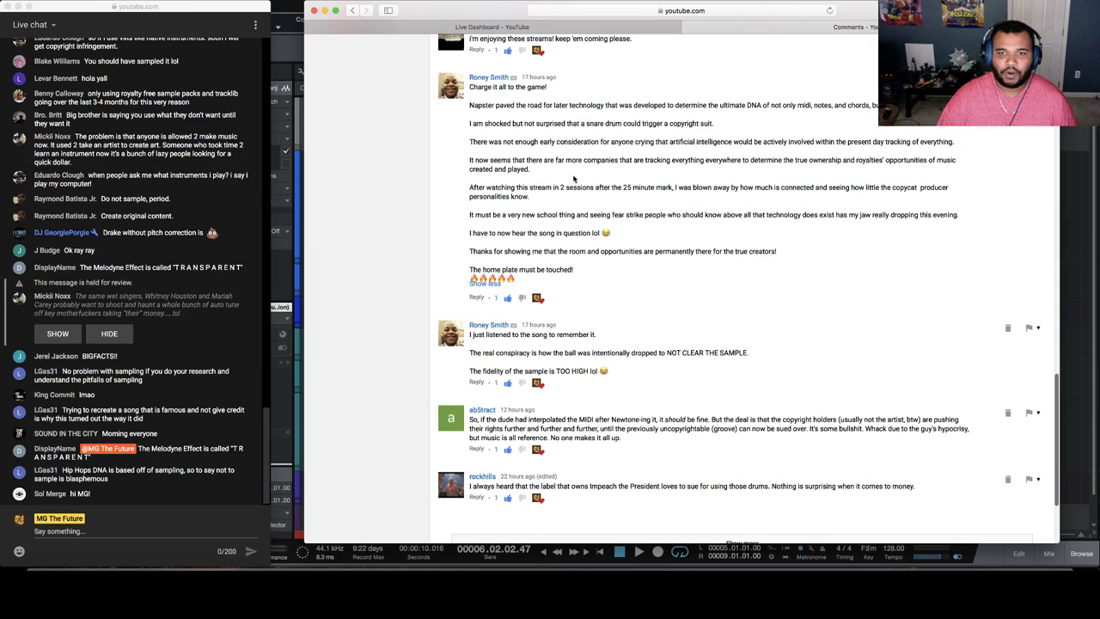
scroll(570, 171, down, 1)
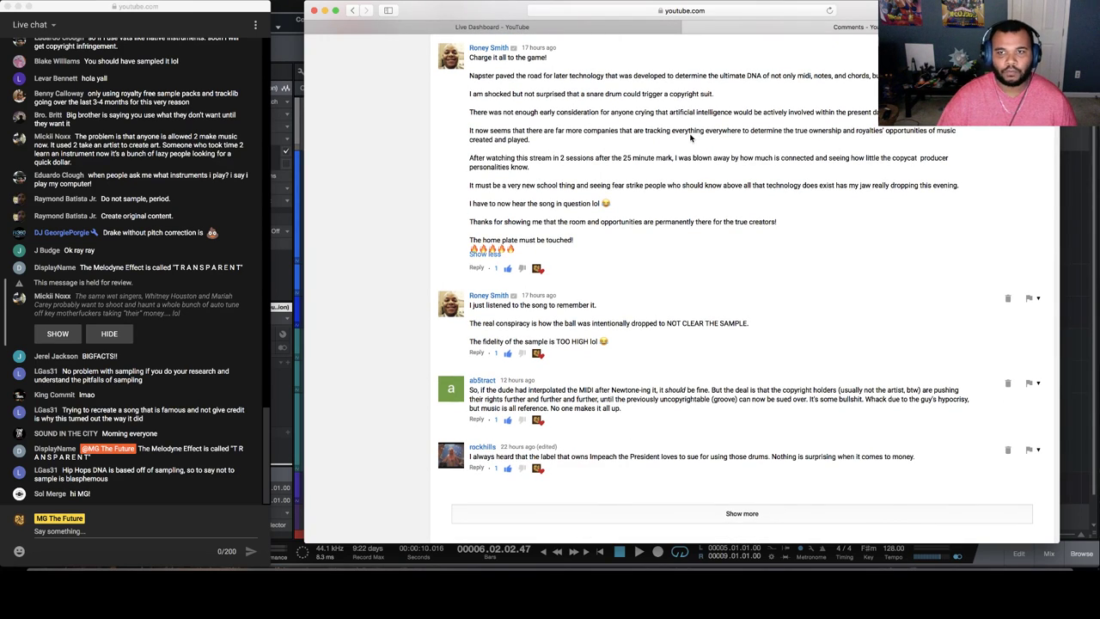
drag(793, 130, 973, 130)
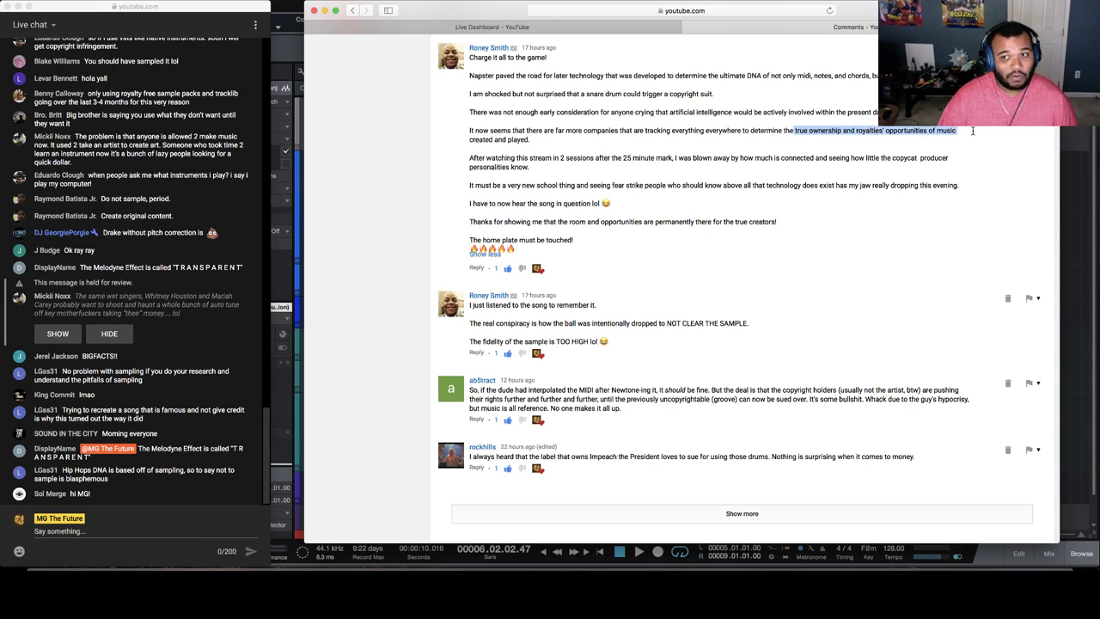
click(626, 129)
scroll(597, 133, down, 1)
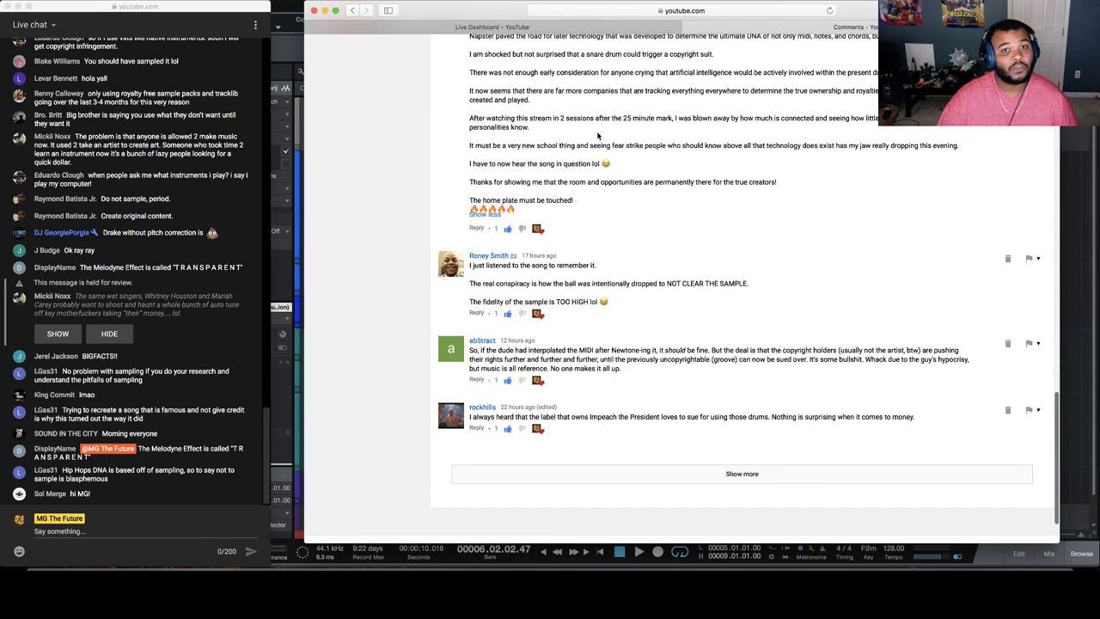
Highlight the "Charge it all to the game!" comment from its Napster paragraph through "The home plate must be touched!"
scroll(599, 135, up, 2)
scroll(598, 135, up, 1)
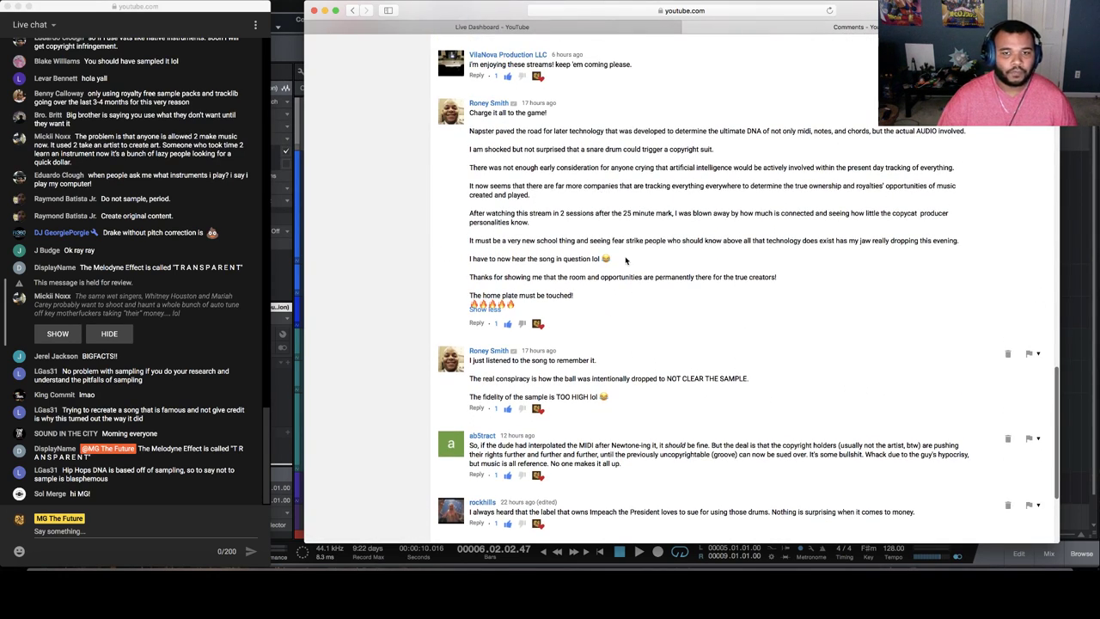
drag(589, 303, 650, 152)
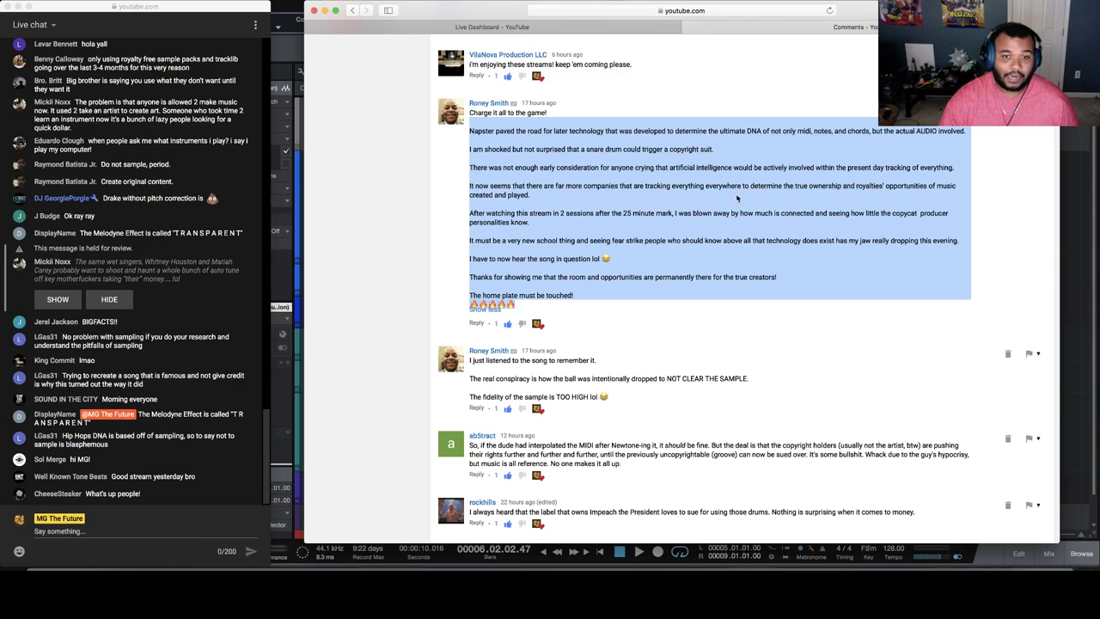
Highlight "to NOT CLEAR THE SAMPLE." in the comment about listening to the song to remember it
scroll(709, 314, down, 3)
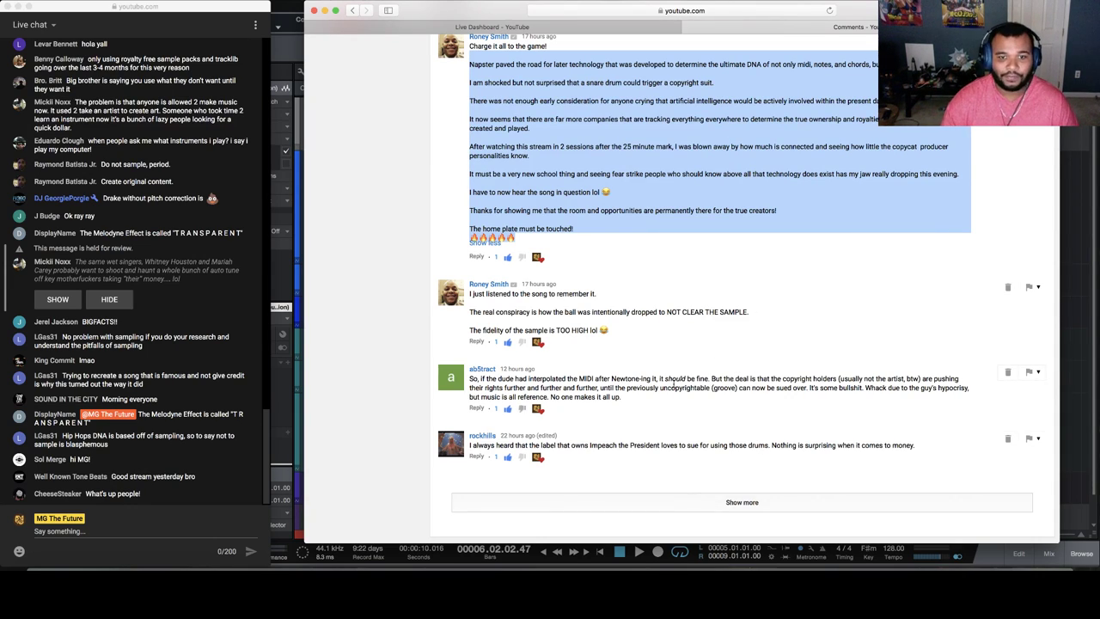
scroll(675, 385, down, 2)
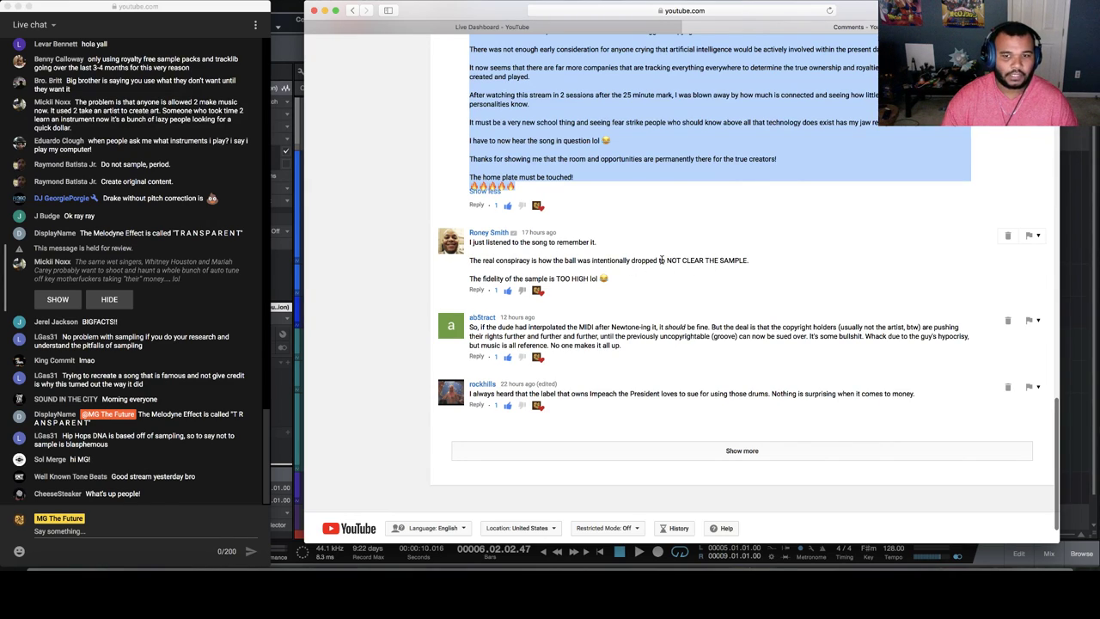
drag(660, 260, 771, 258)
Load more comments at the end of the list
scroll(612, 300, down, 2)
scroll(612, 300, down, 2)
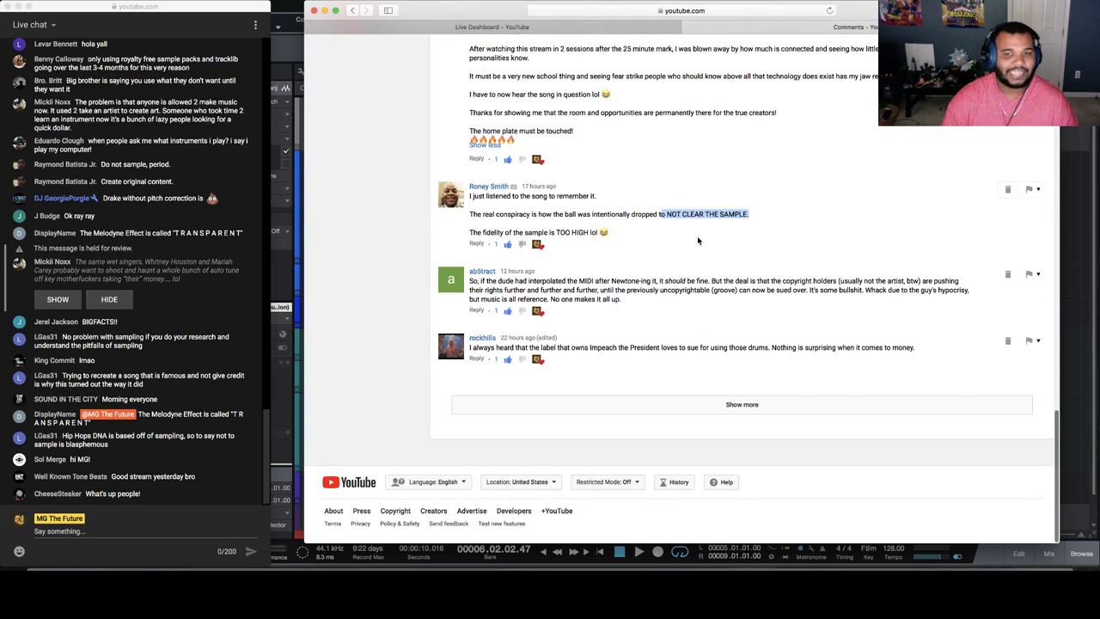
click(754, 406)
Read the comment about interpolating the MIDI, highlighting "it should be" and then phrases in its second line
scroll(673, 377, down, 5)
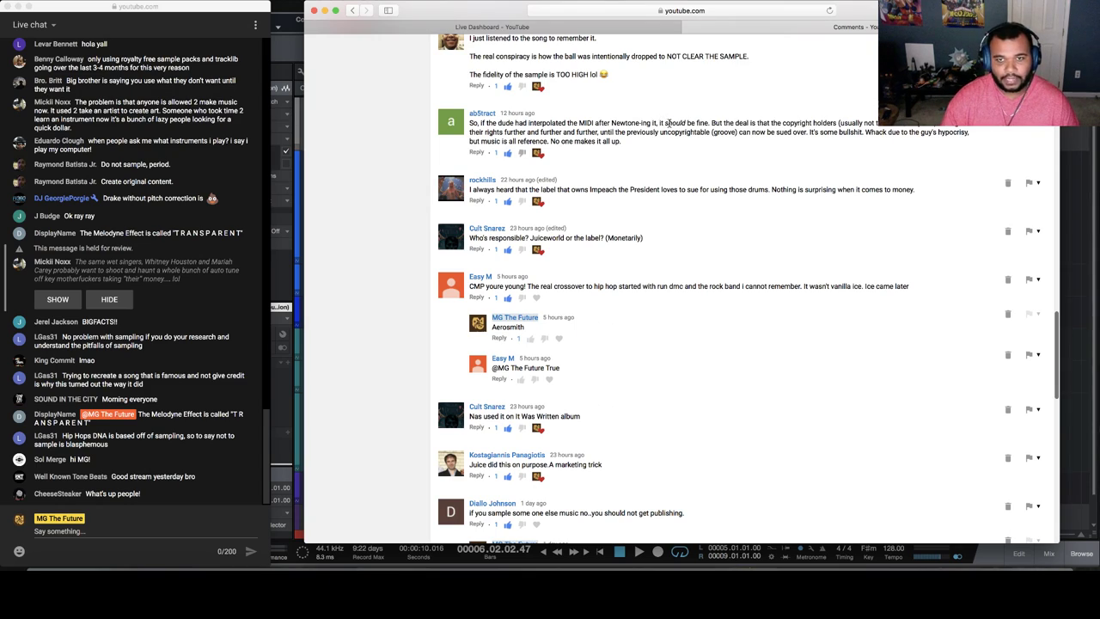
drag(660, 122, 702, 122)
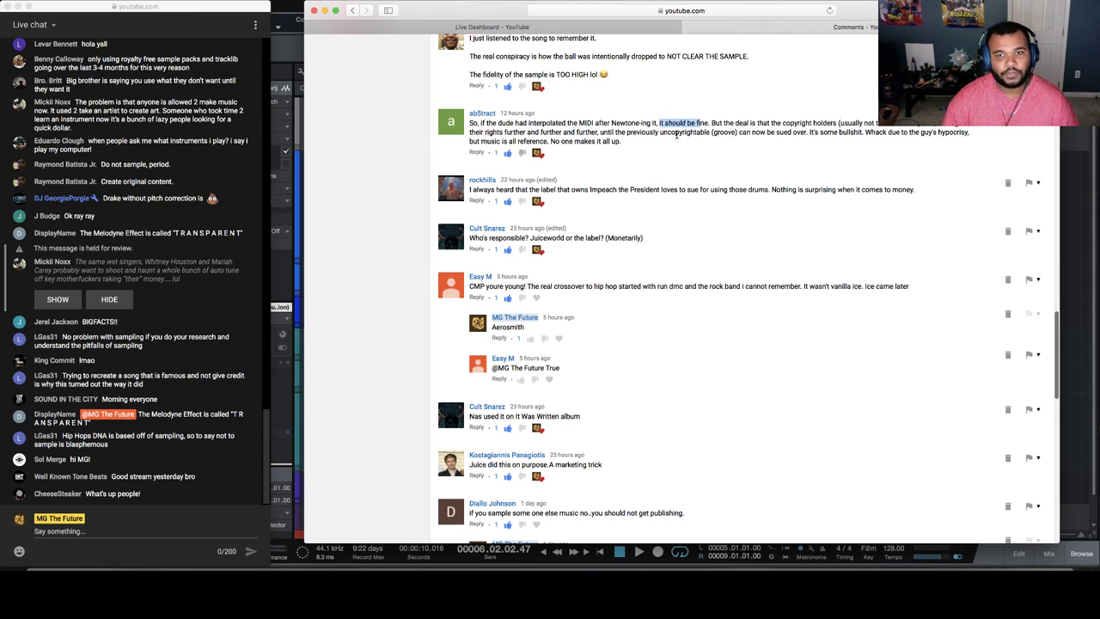
drag(810, 133, 744, 133)
drag(873, 133, 907, 134)
click(850, 134)
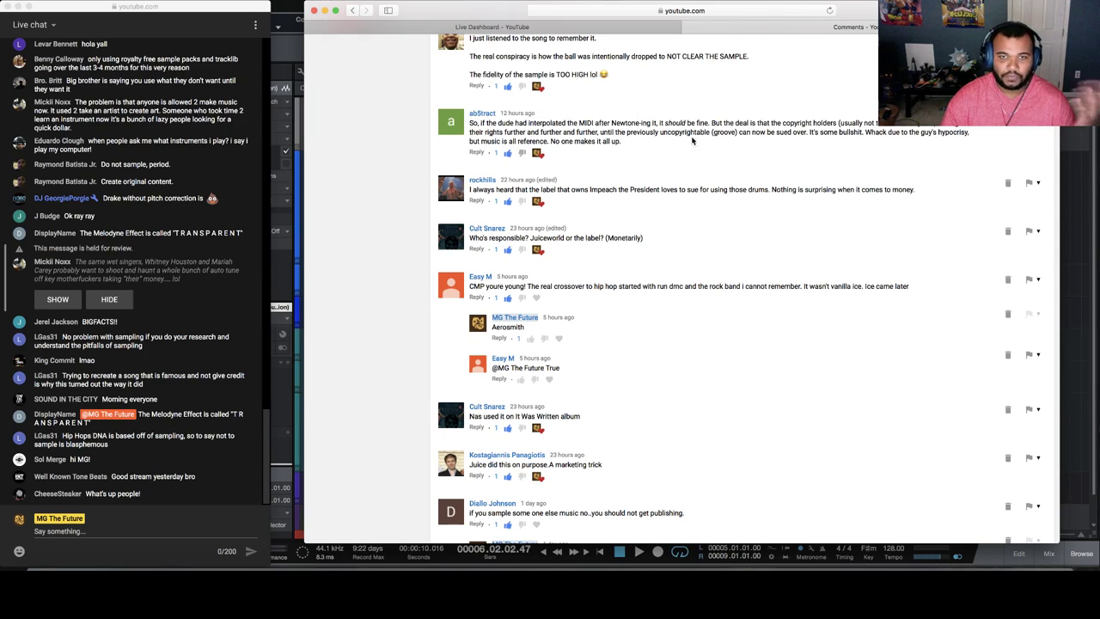
Highlight "music is all reference" in the MIDI interpolation comment, and then the whole comment
drag(480, 140, 540, 142)
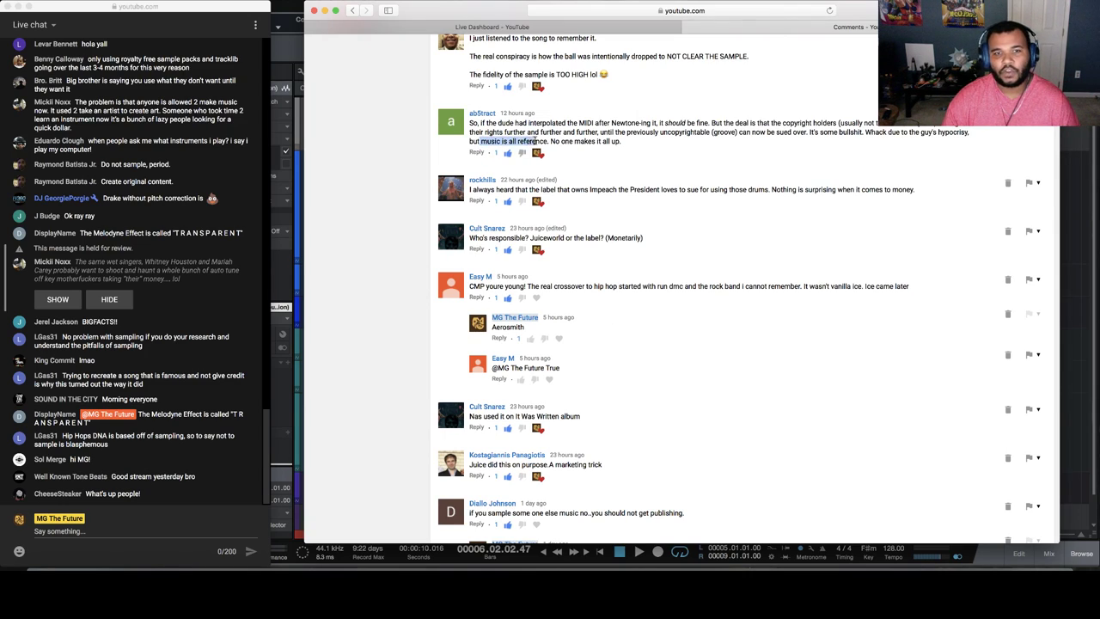
drag(623, 141, 482, 133)
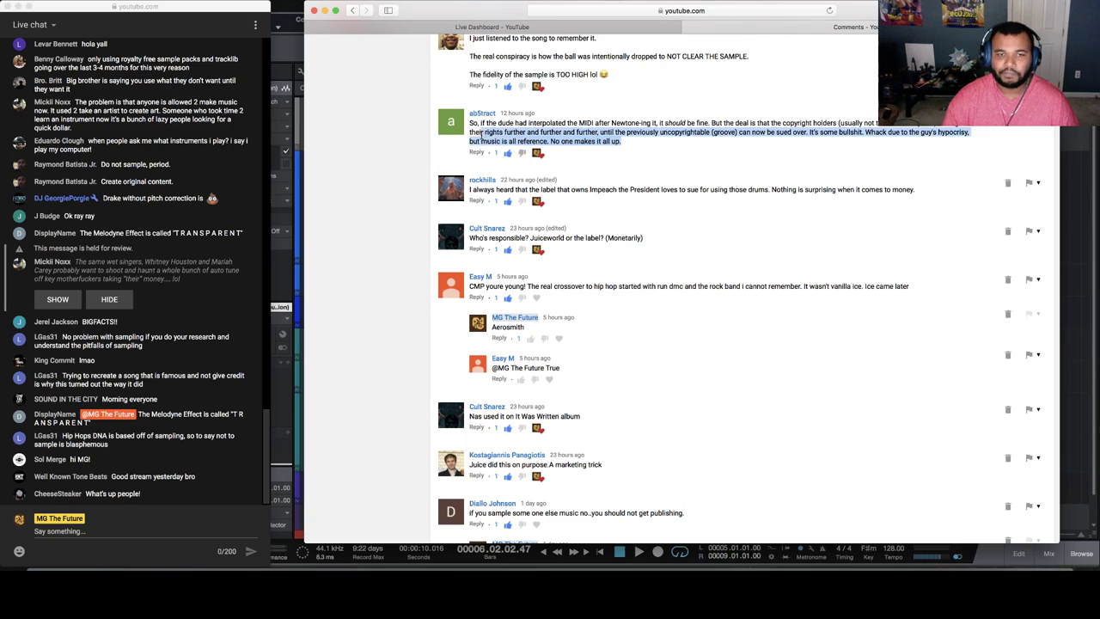
click(714, 149)
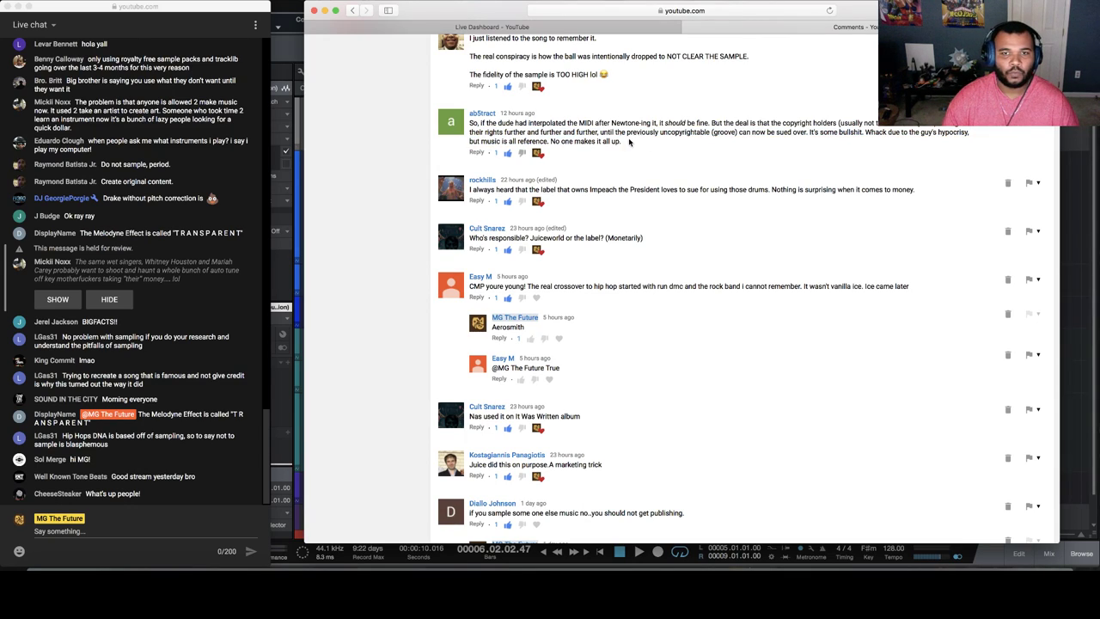
drag(621, 141, 470, 122)
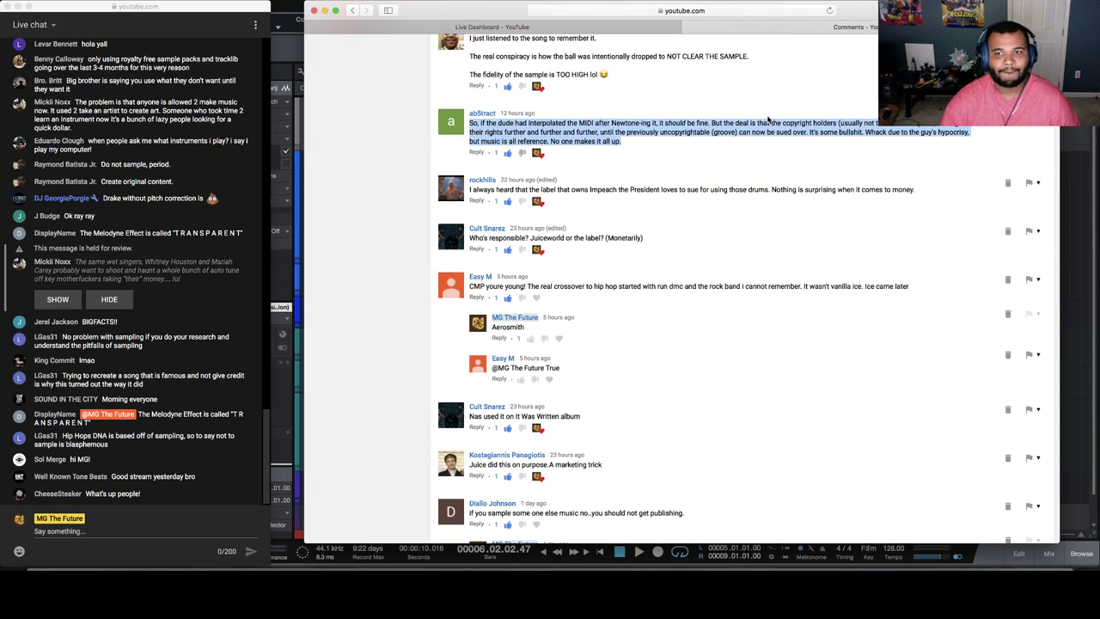
Read the comment about the Impeach the President drums and highlight "Nothing is surprising when it comes to money."
double_click(819, 189)
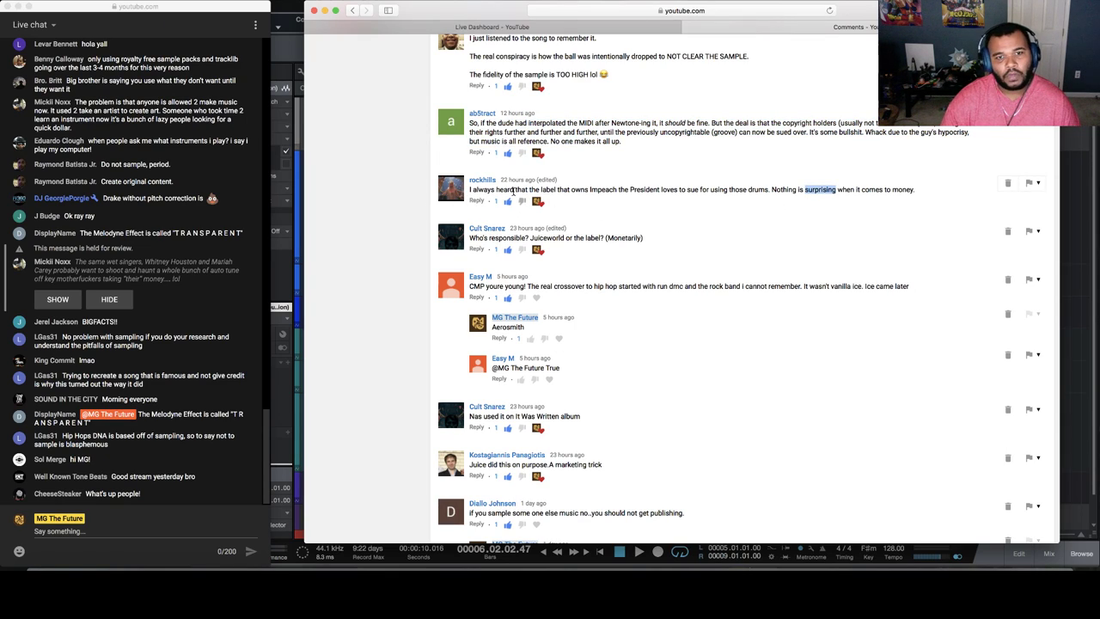
drag(593, 191, 772, 190)
click(769, 189)
double_click(767, 189)
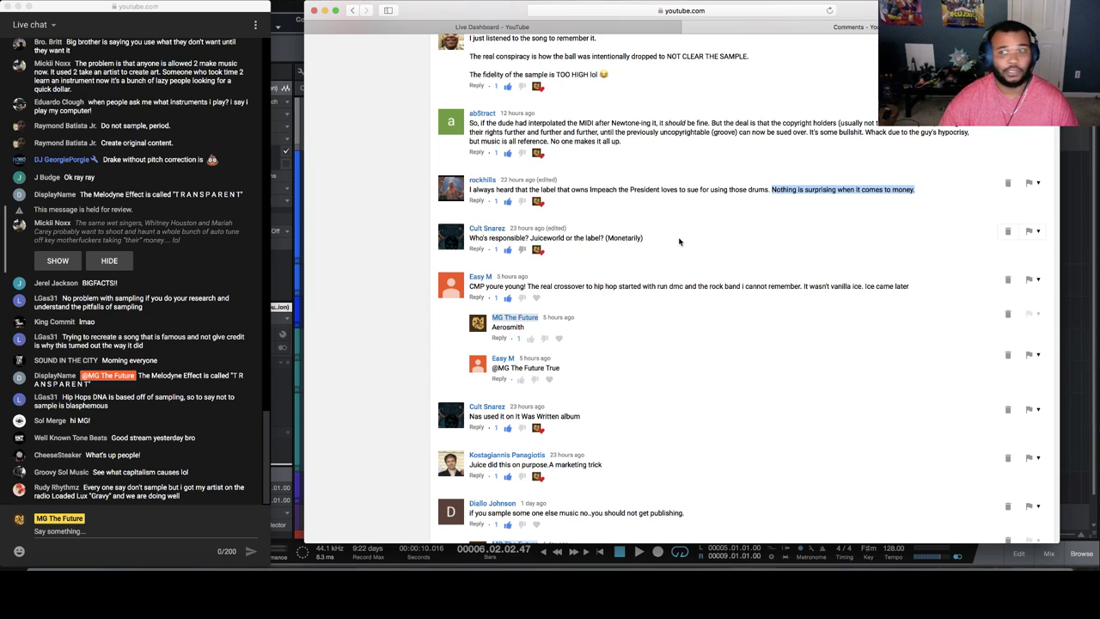
Highlight "the label? (Monetarily)" in the comment asking who's responsible
scroll(646, 245, down, 1)
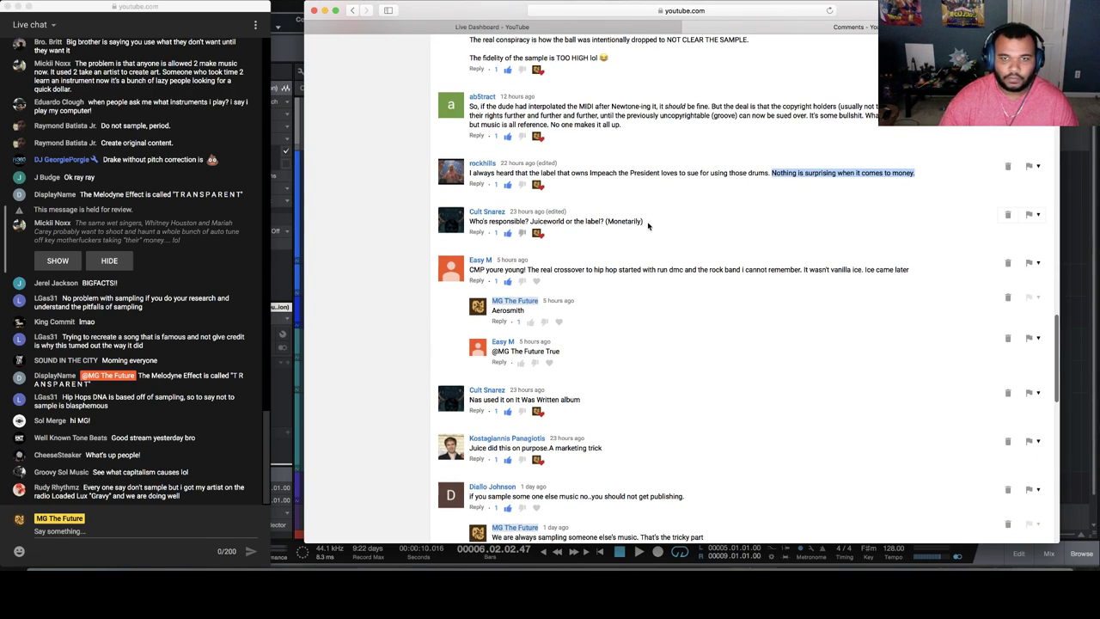
click(452, 247)
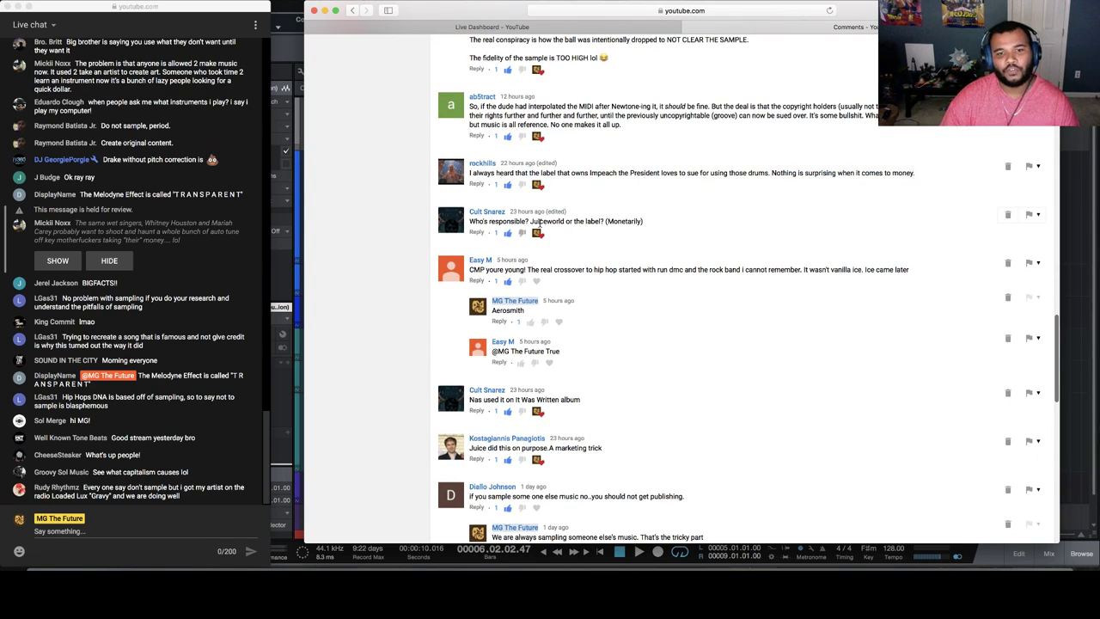
drag(649, 223, 574, 223)
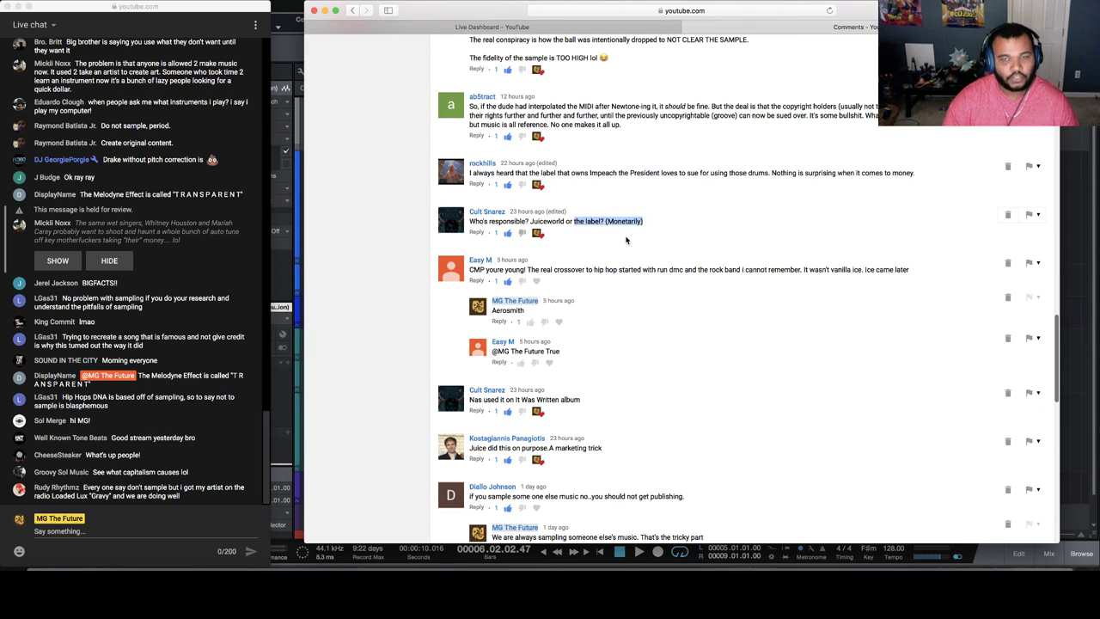
Read on through the crossover and Nas comments and highlight the whole comment "Juice did this on purpose.A marketing trick"
scroll(640, 245, down, 2)
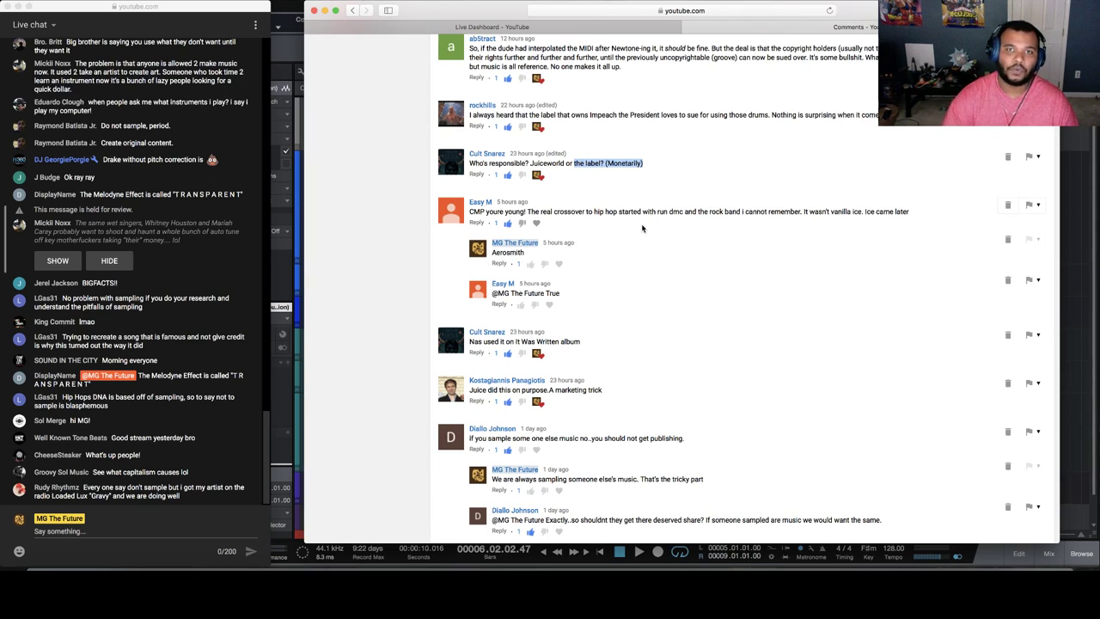
scroll(642, 228, down, 2)
scroll(601, 172, down, 2)
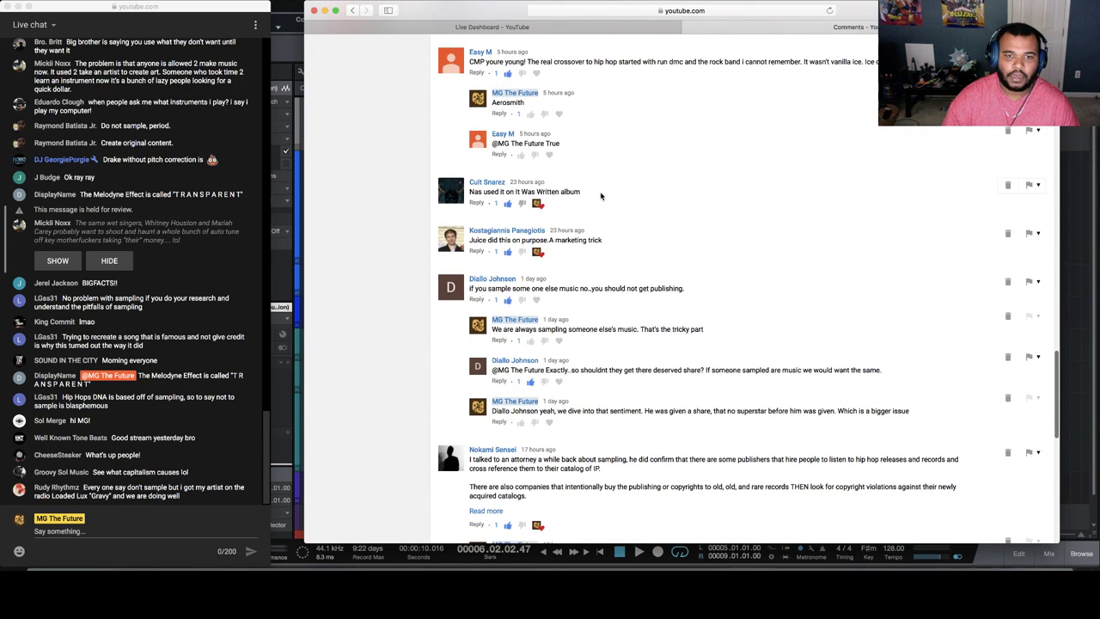
scroll(602, 197, down, 3)
drag(619, 188, 469, 187)
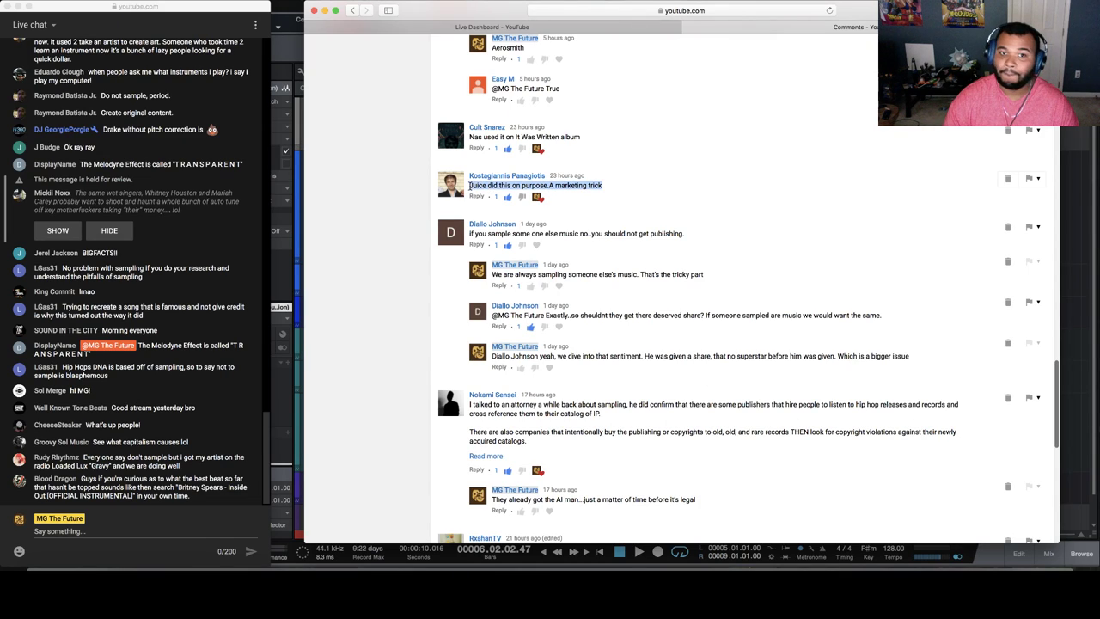
Highlight "you should not get publishing" in the comment on sampling someone else's music, and then the whole comment
scroll(550, 172, down, 2)
scroll(519, 151, down, 1)
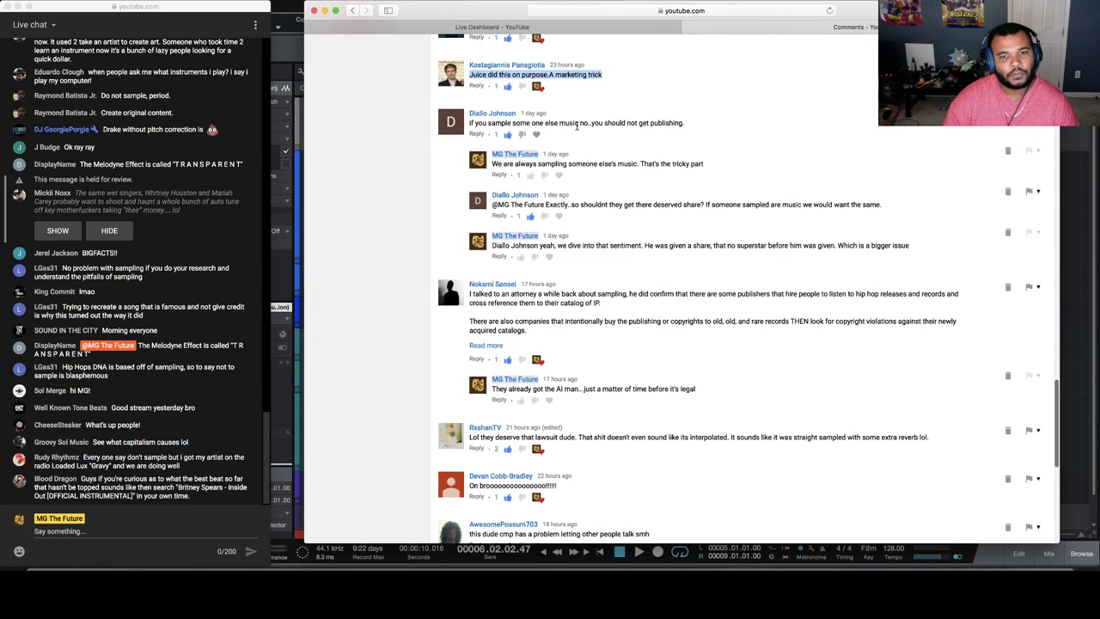
drag(591, 123, 693, 127)
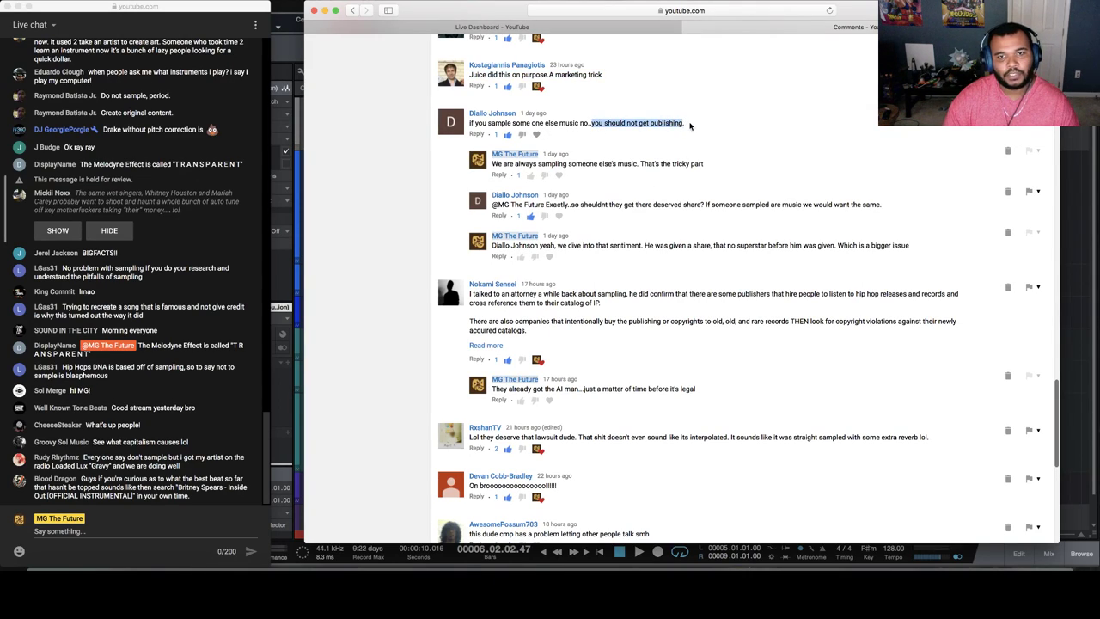
click(693, 127)
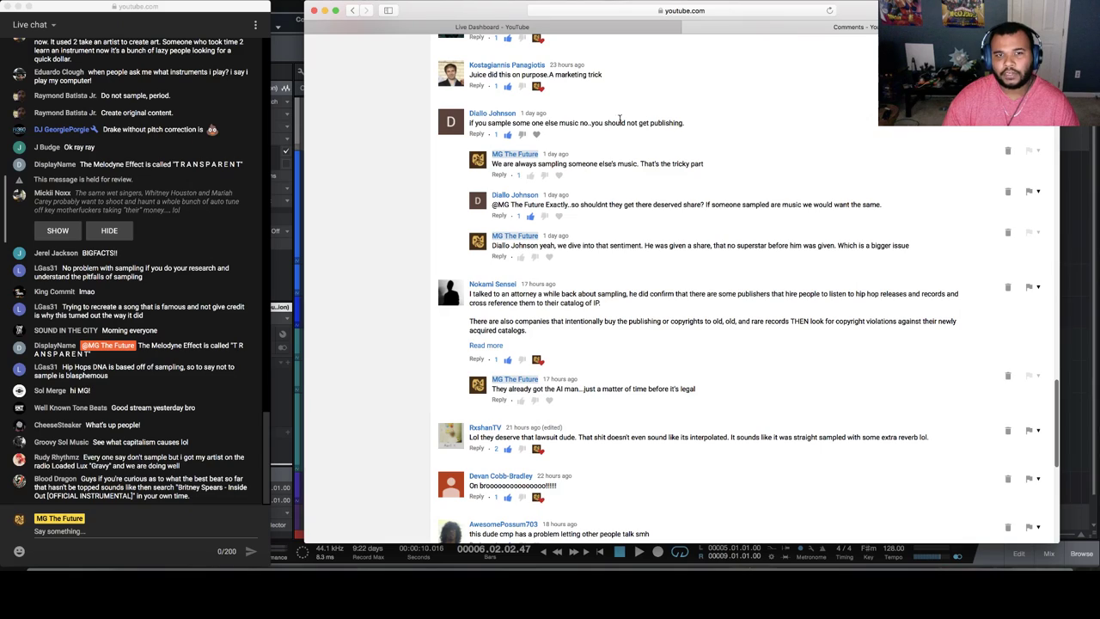
drag(687, 127, 469, 125)
click(628, 130)
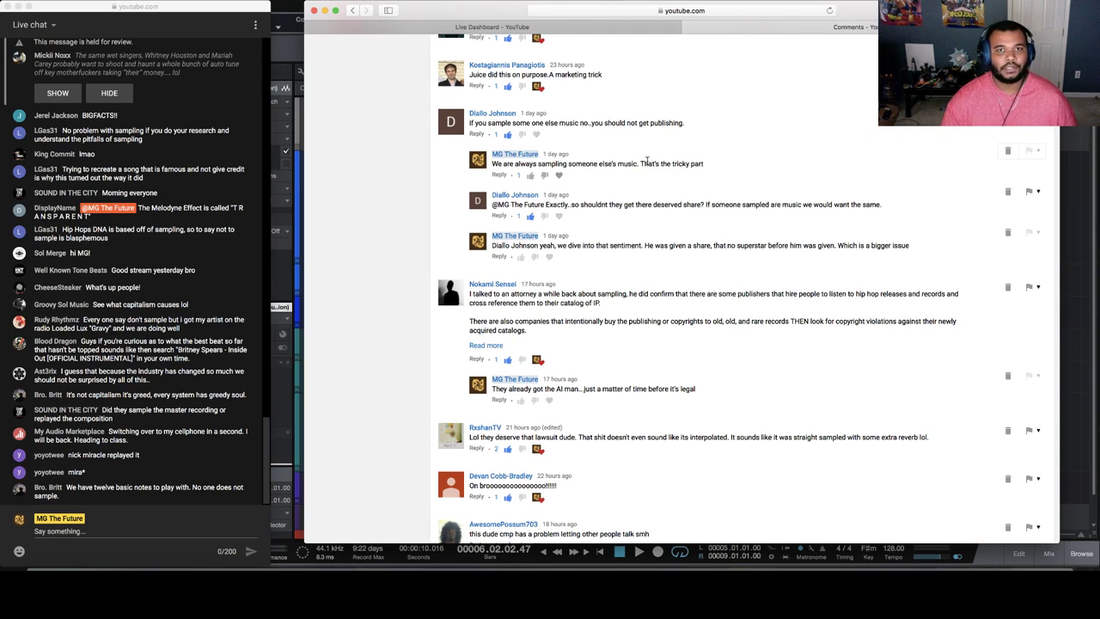
Read the comment beginning "I talked to an attorney a while back about sampling" and expand its full text
scroll(647, 161, up, 2)
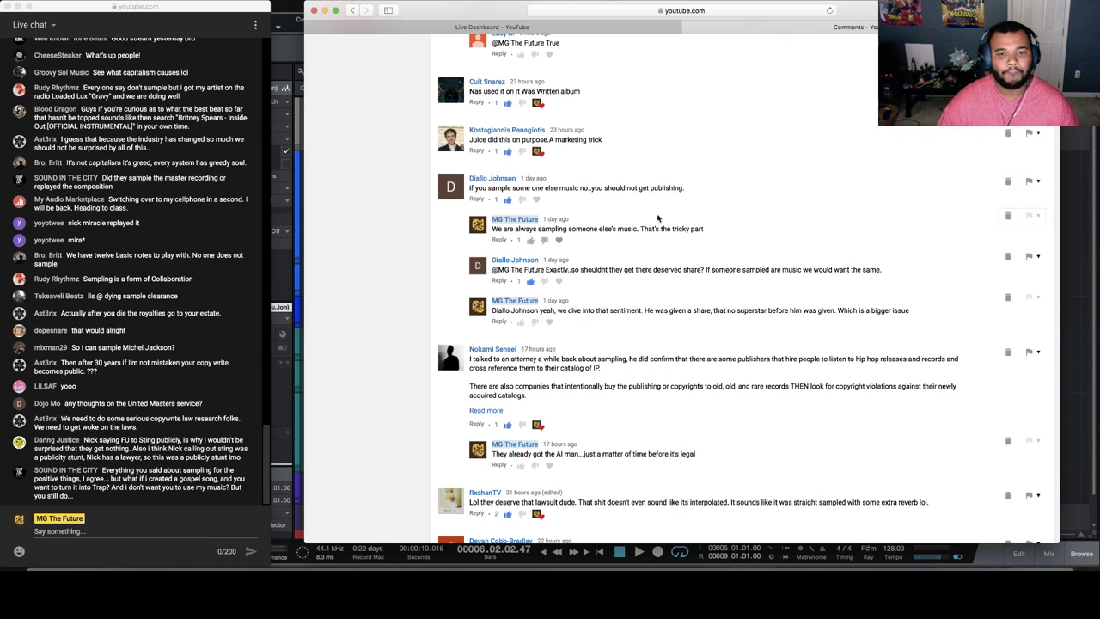
scroll(559, 185, down, 5)
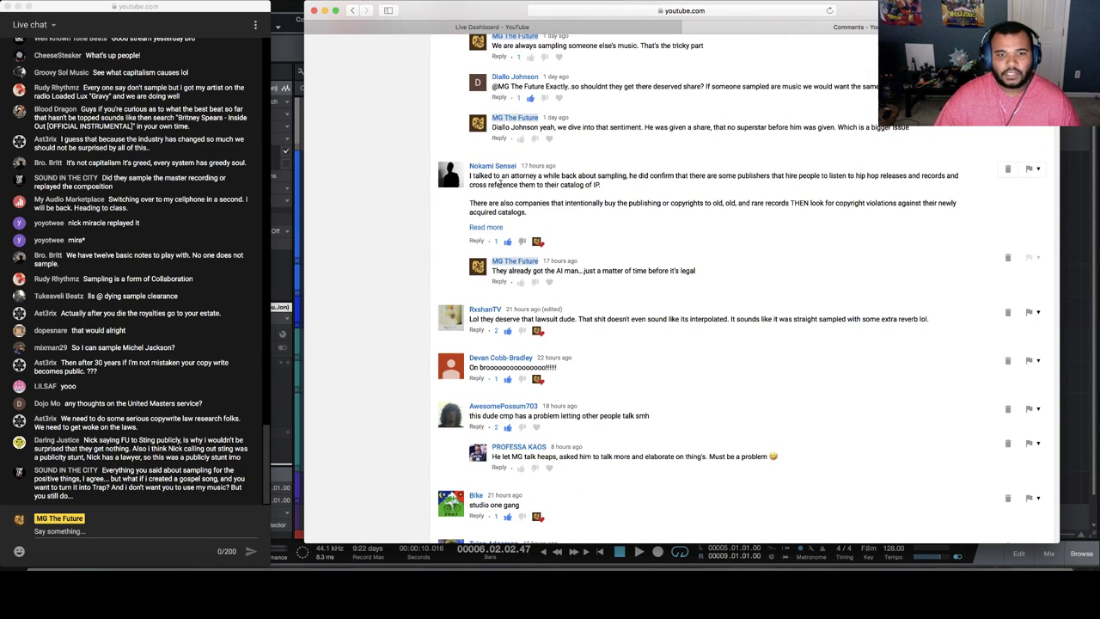
scroll(559, 182, down, 1)
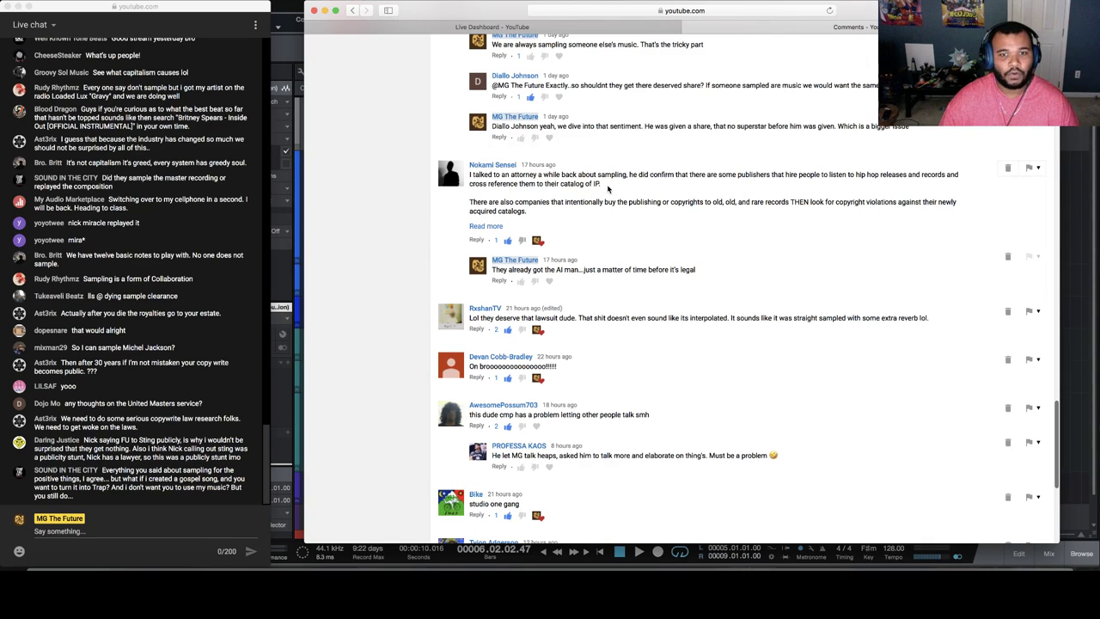
scroll(511, 219, down, 1)
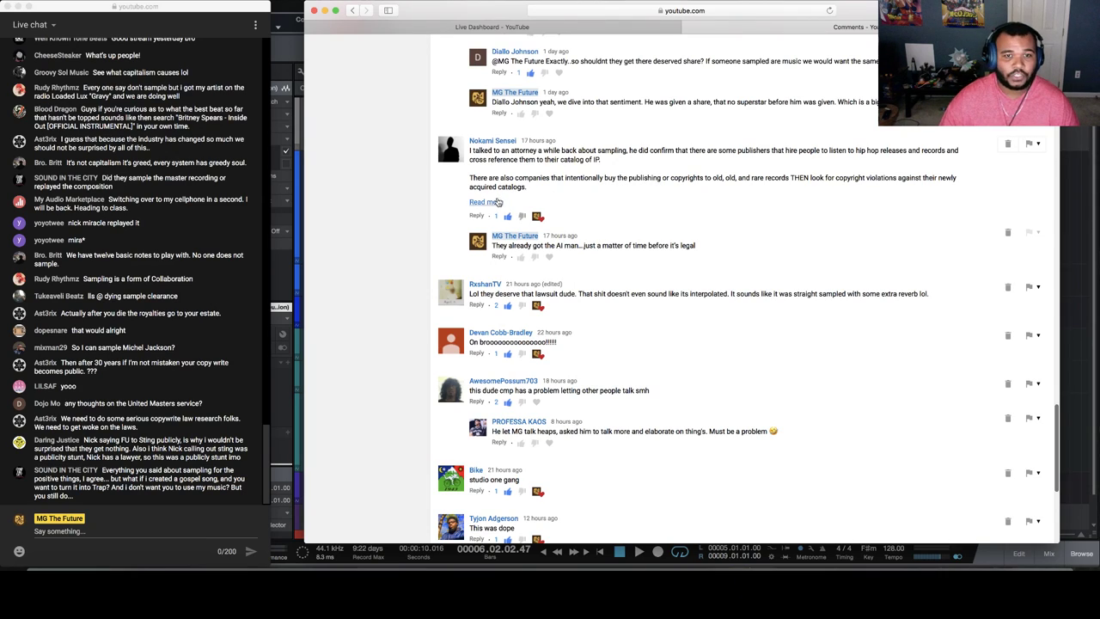
click(486, 202)
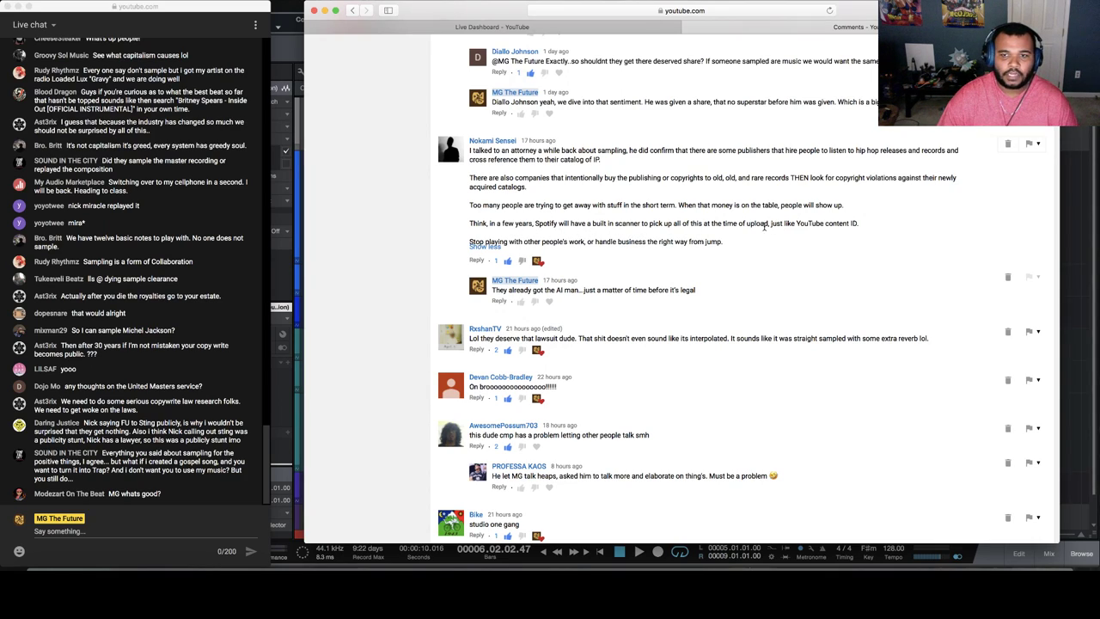
Highlight the attorney comment's line about Spotify having a built in scanner in a few years, just like YouTube content ID
drag(859, 223, 473, 223)
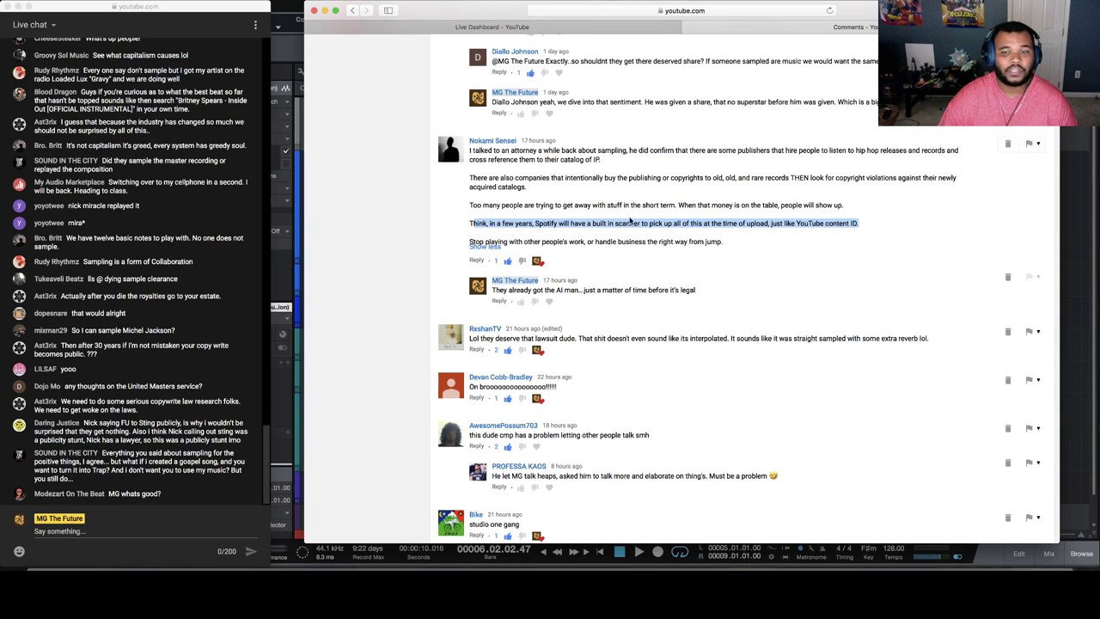
click(756, 224)
drag(859, 223, 471, 225)
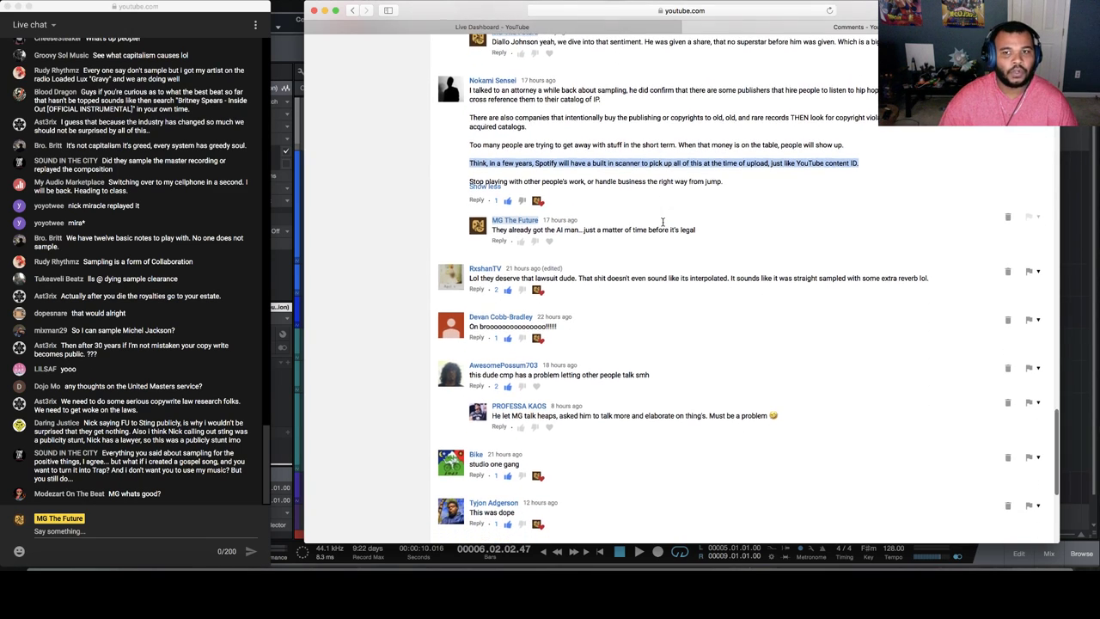
Highlight "That shit doesn't even sound like its interpolated" in the comment about deserving the lawsuit, and then extend the highlight into its "straight sampled" sentence
scroll(662, 223, down, 2)
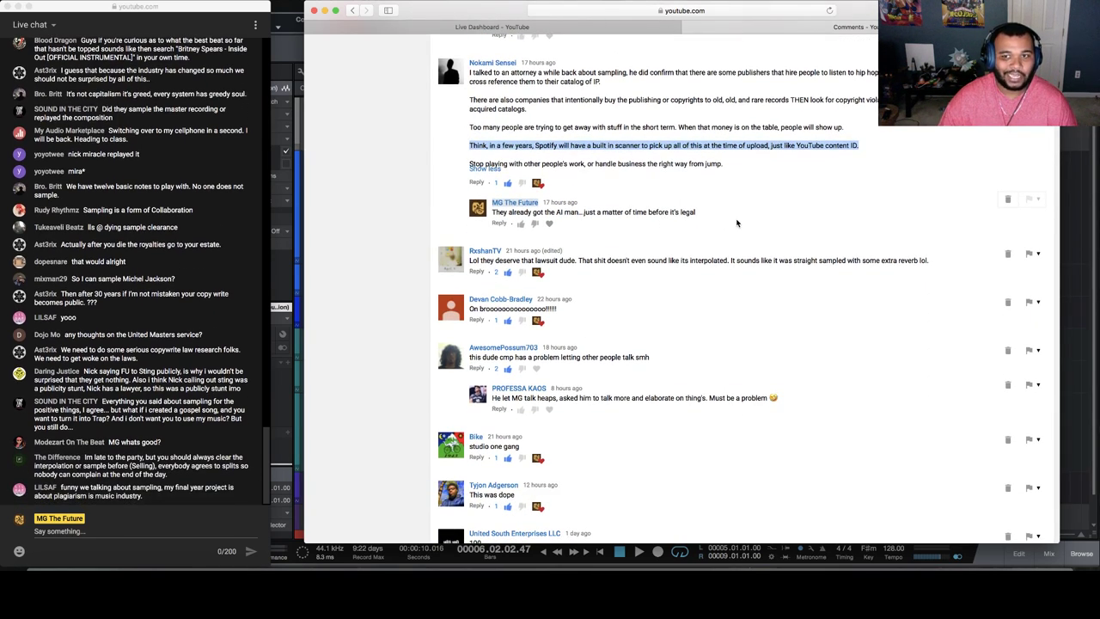
scroll(737, 224, down, 1)
scroll(736, 224, up, 2)
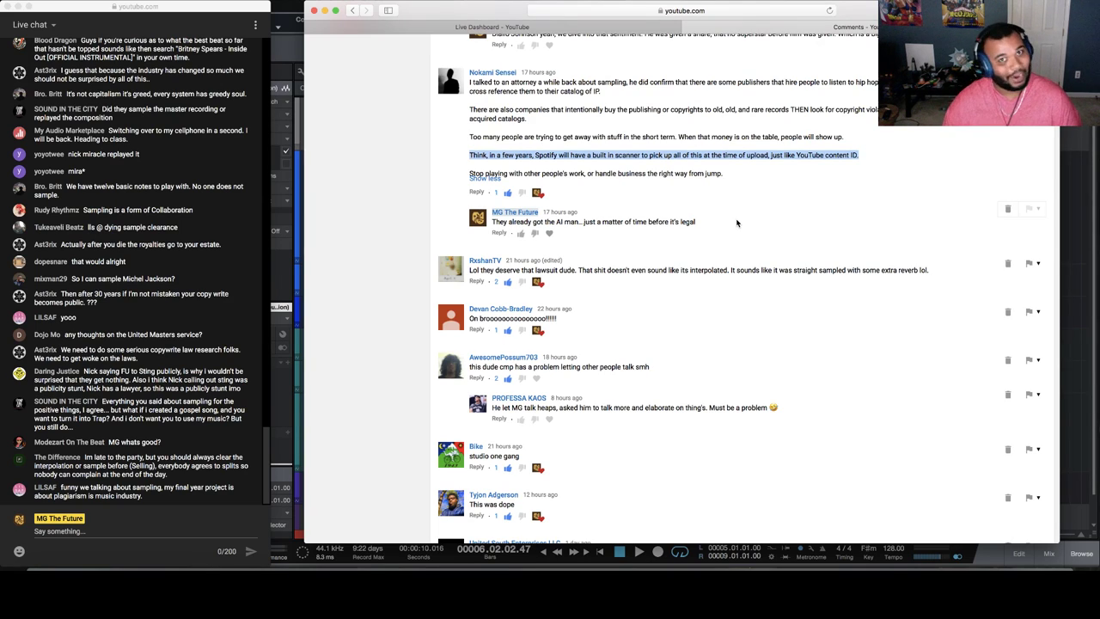
scroll(736, 223, down, 2)
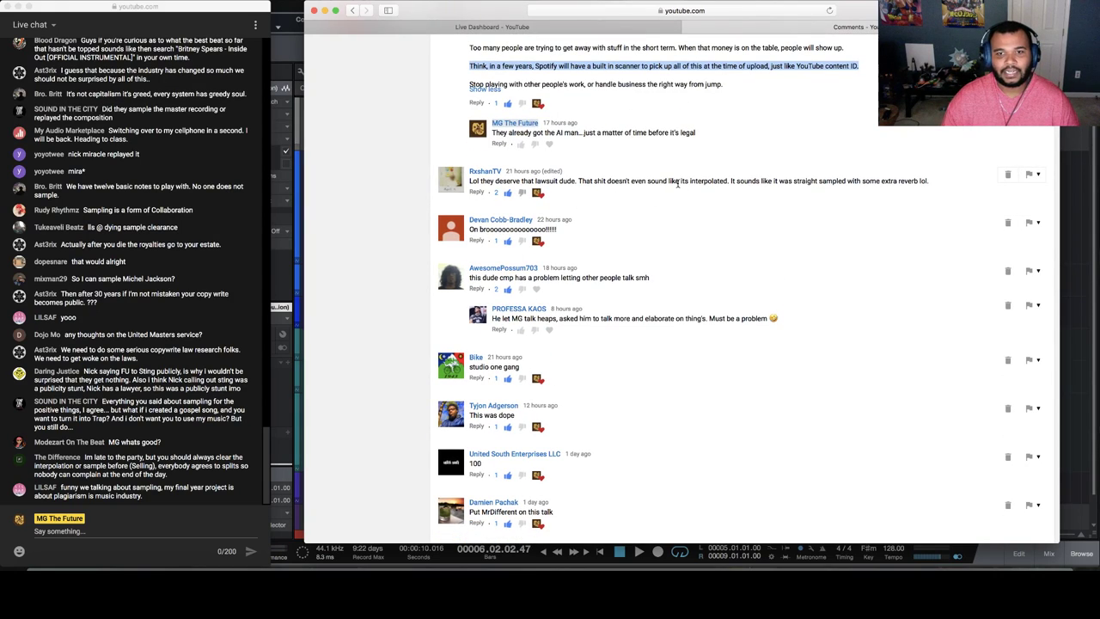
scroll(678, 187, down, 1)
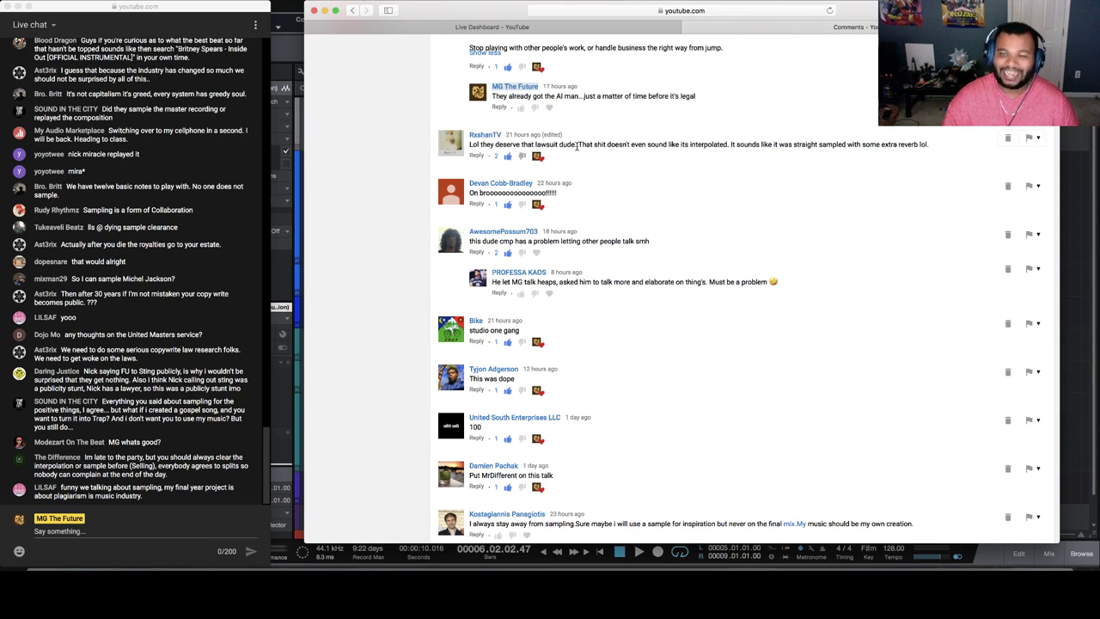
drag(592, 145, 735, 144)
click(618, 144)
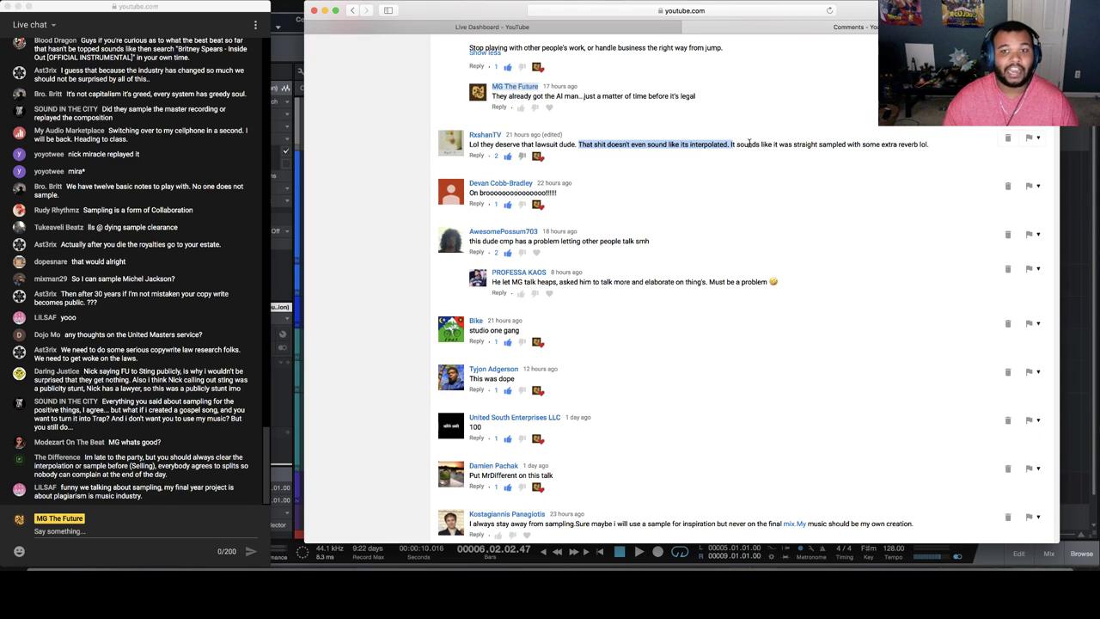
click(705, 146)
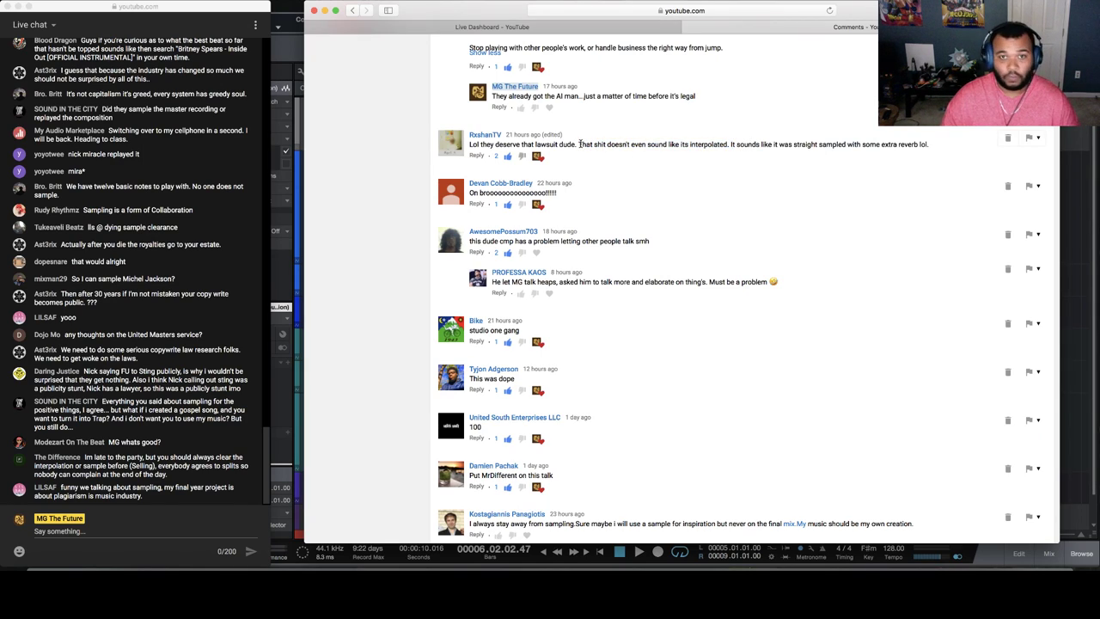
drag(578, 144, 725, 144)
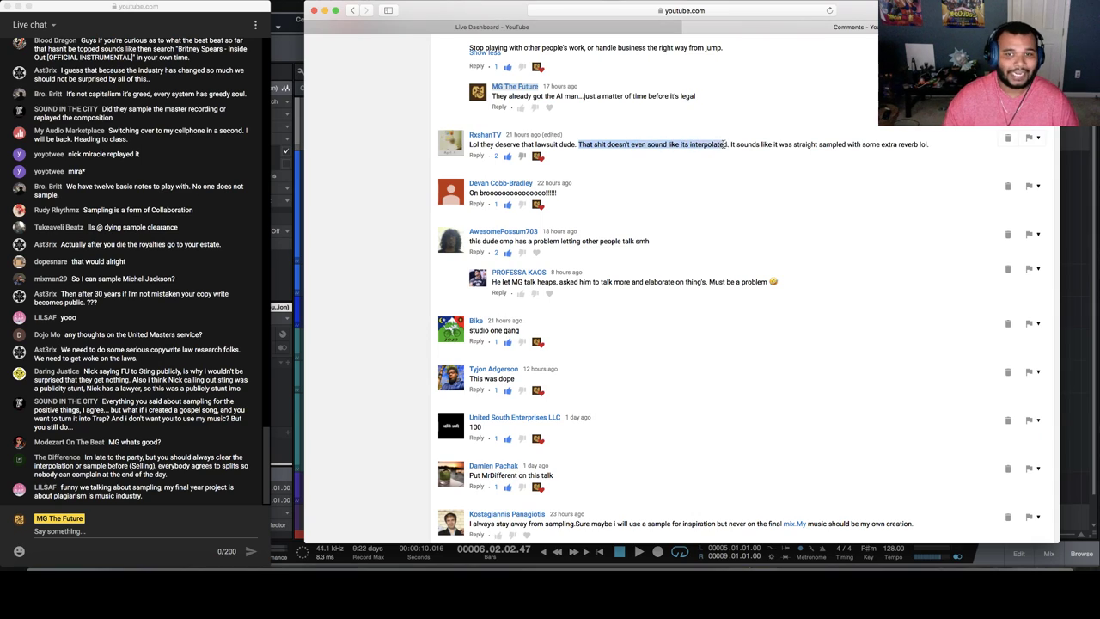
click(727, 145)
drag(582, 145, 870, 144)
Highlight the end of the comment "this dude cmp has a problem letting other people talk smh" and read its reply
scroll(687, 163, down, 2)
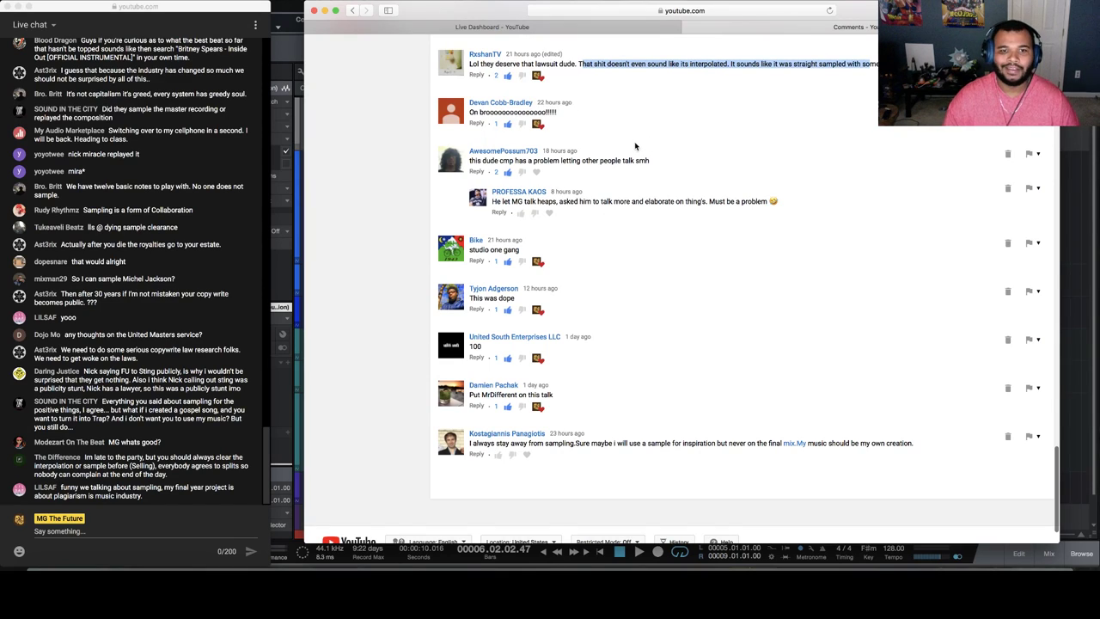
drag(651, 165, 599, 162)
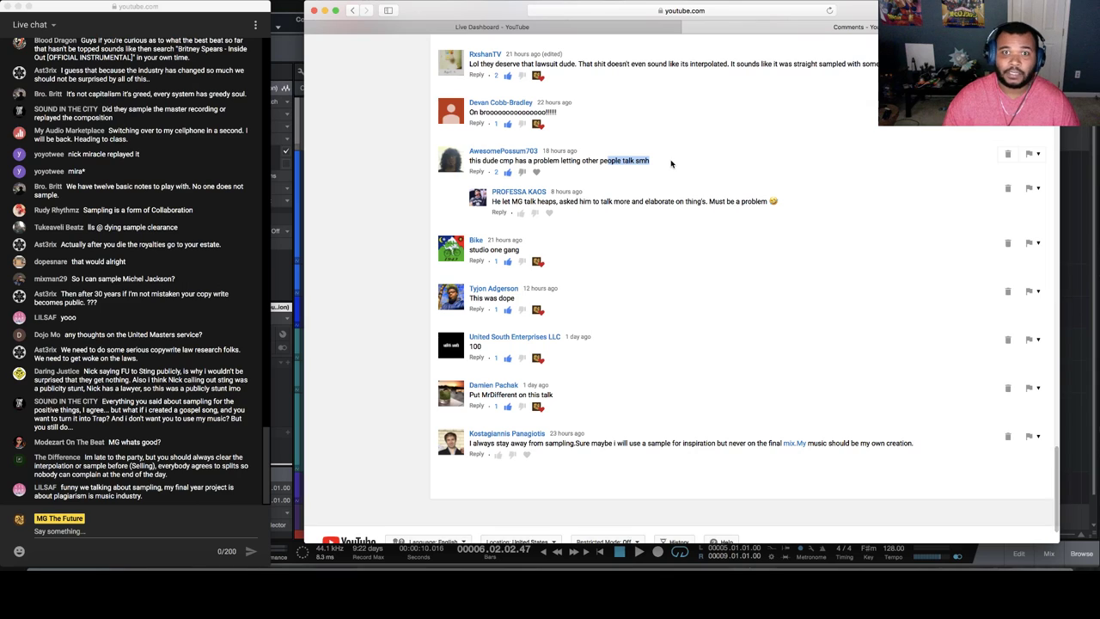
click(628, 177)
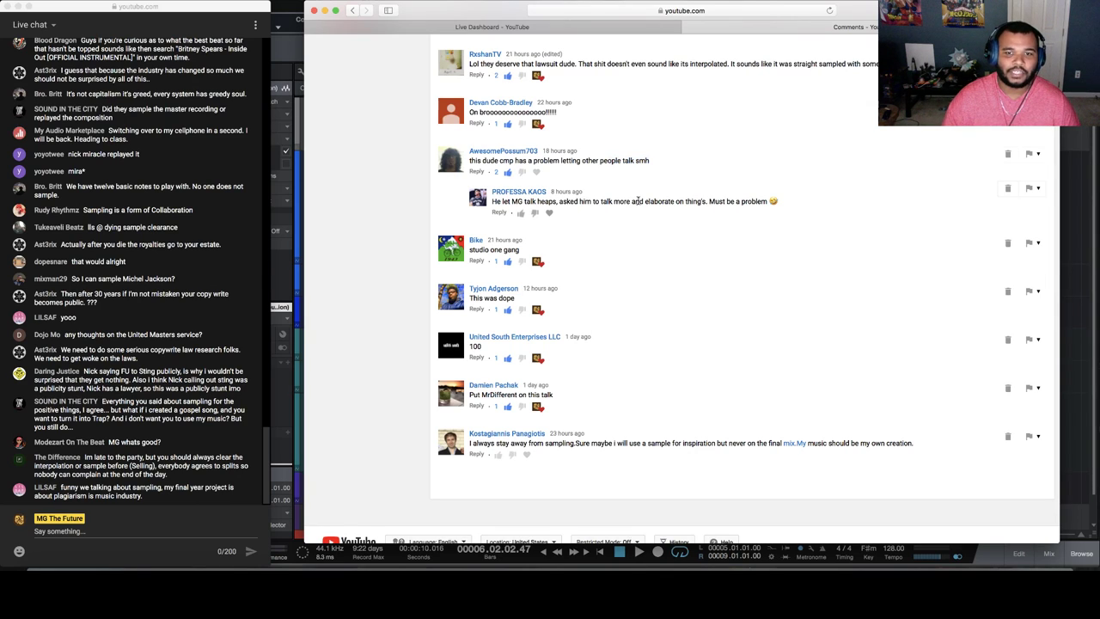
scroll(640, 197, down, 2)
scroll(657, 181, up, 1)
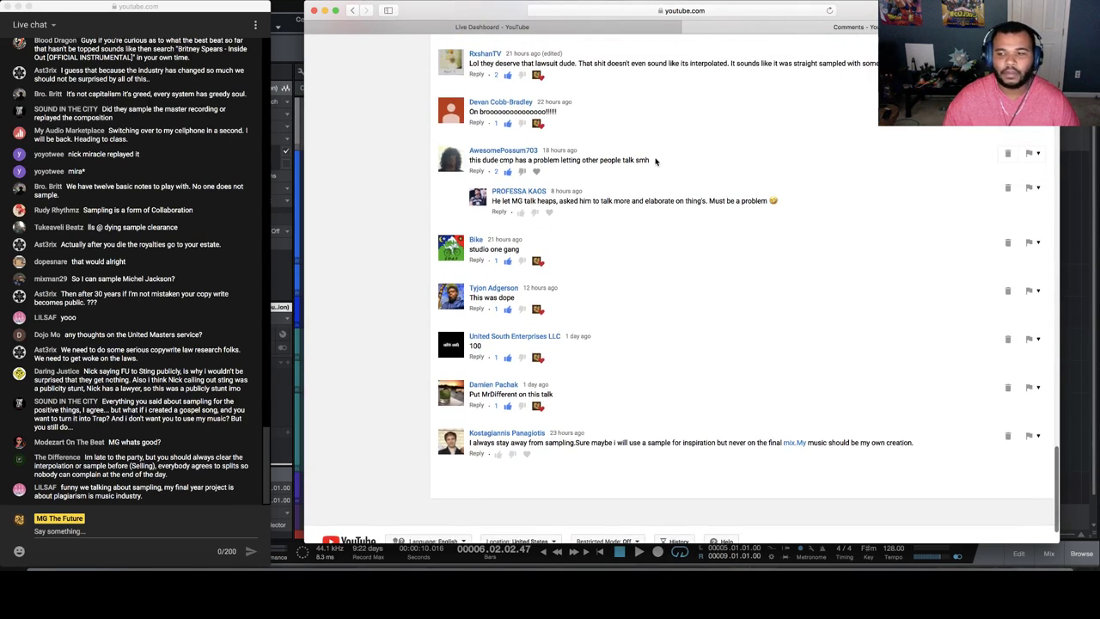
Highlight the comment "Put MrDifferent on this talk", and then clear the highlight
scroll(680, 210, down, 1)
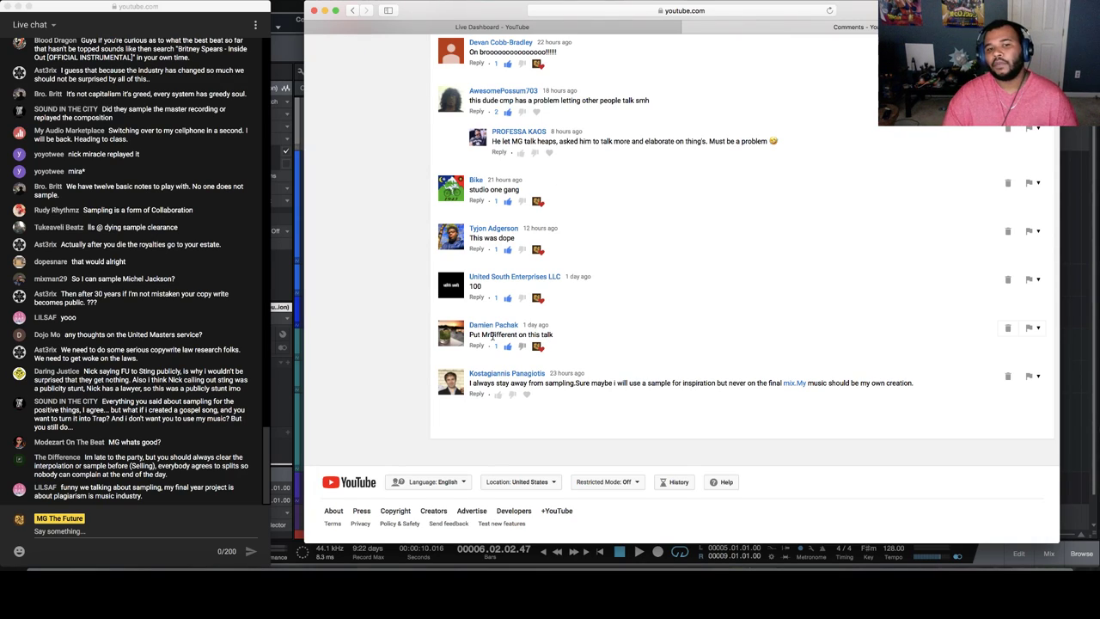
drag(471, 337, 562, 338)
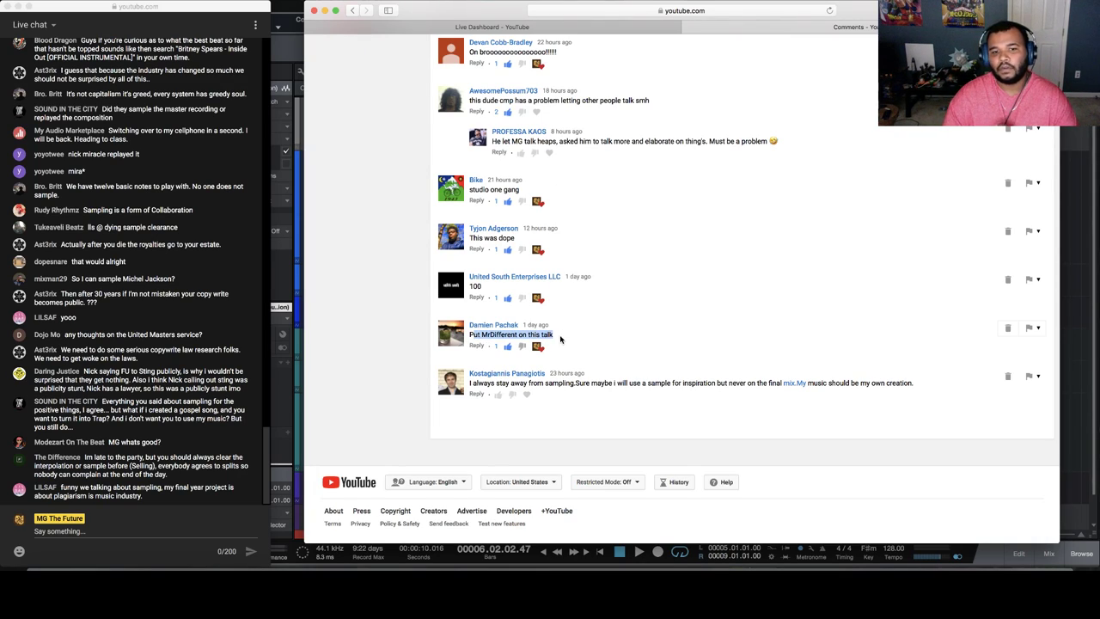
click(556, 337)
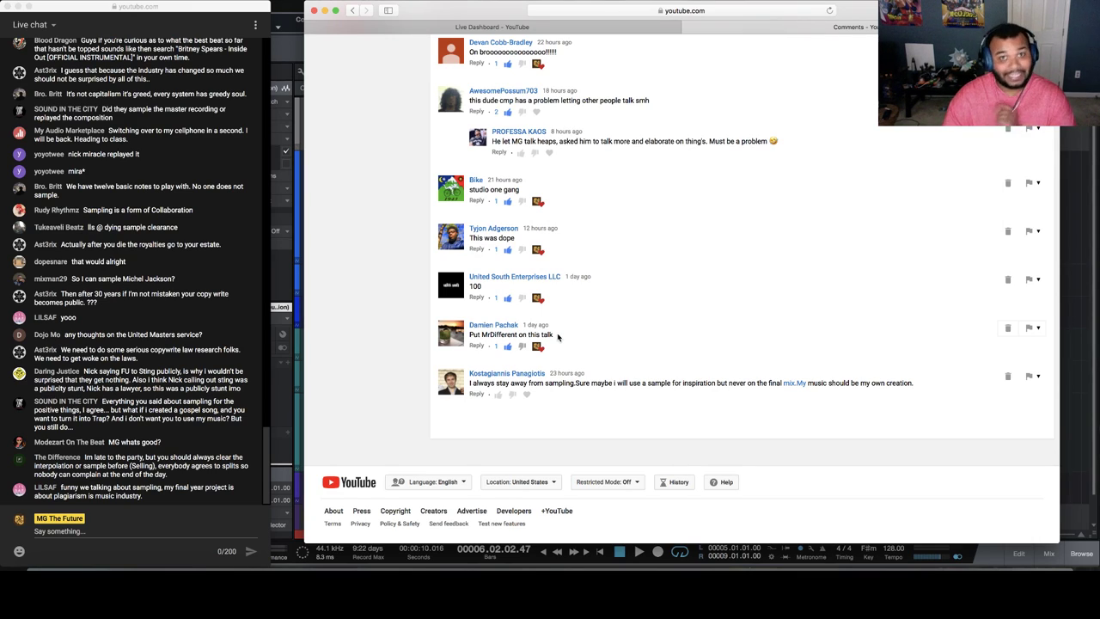
drag(554, 337, 462, 319)
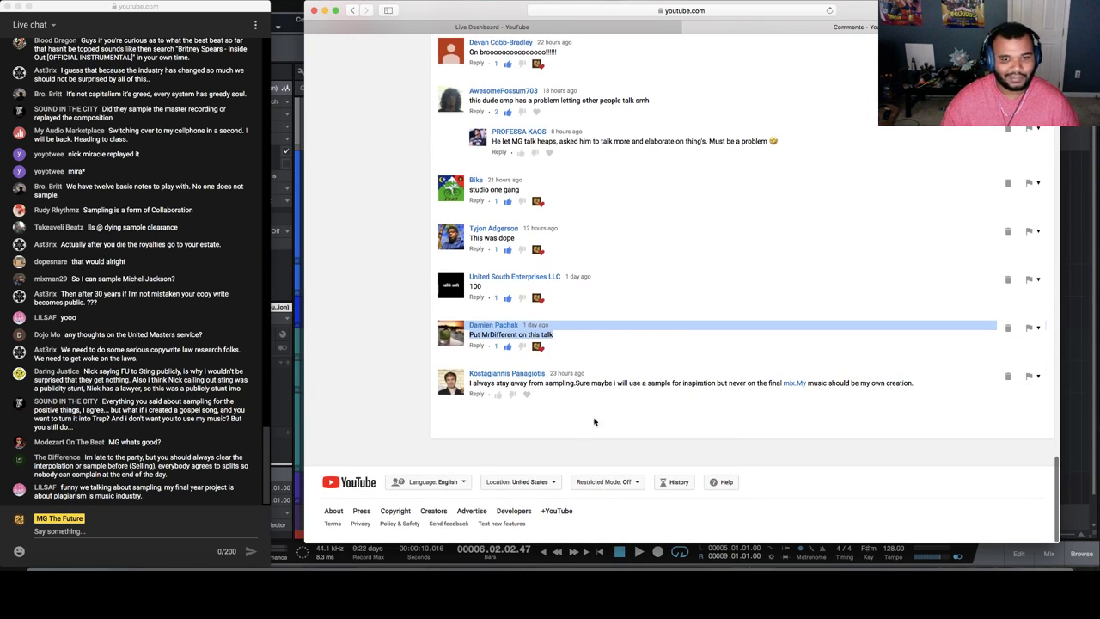
click(578, 422)
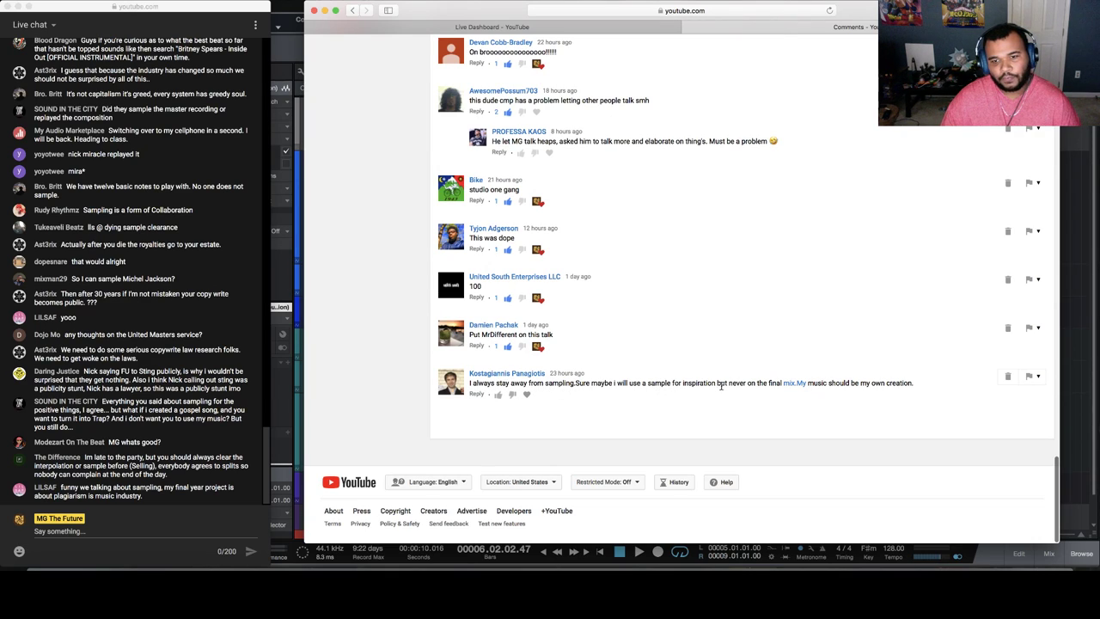
Highlight "never on the final" and then "music should be my own creation" in the last comment, about staying away from sampling
drag(729, 383, 781, 383)
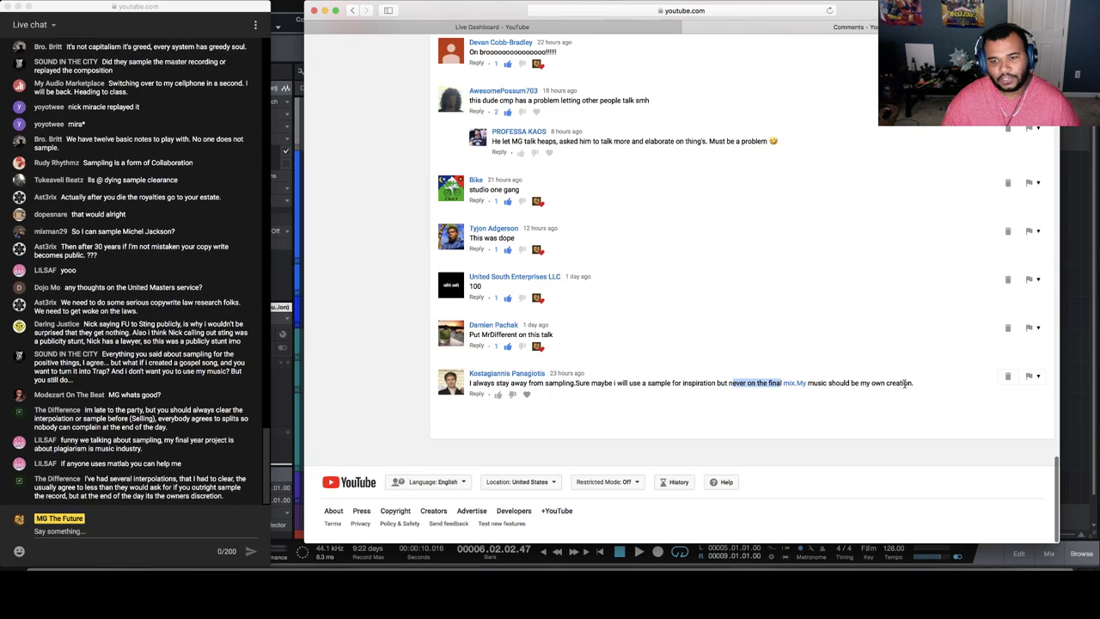
drag(916, 383, 799, 385)
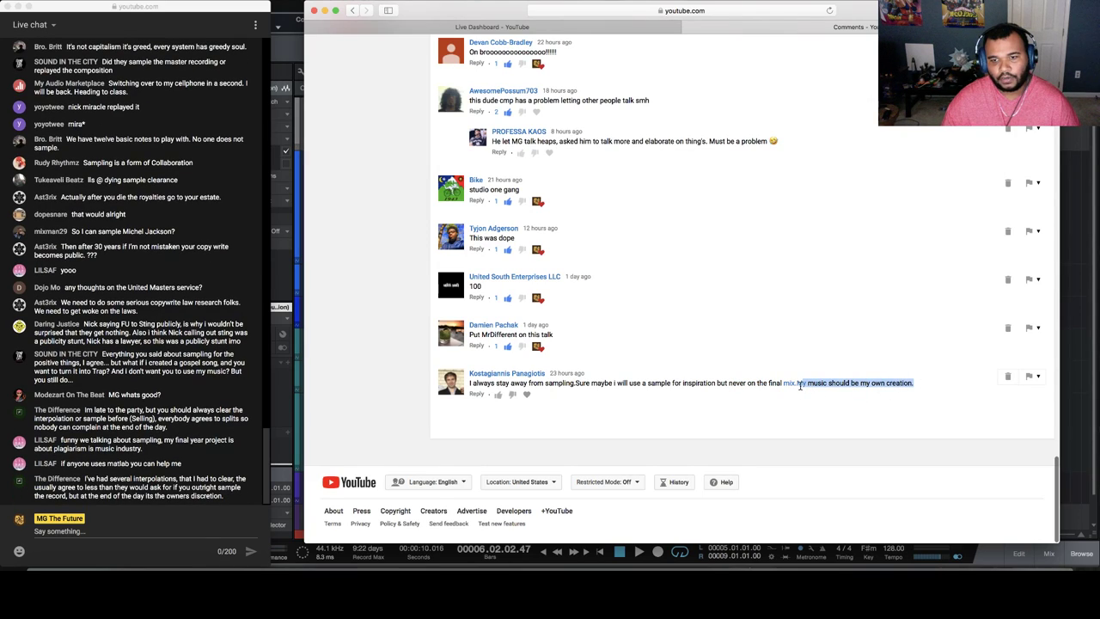
click(595, 407)
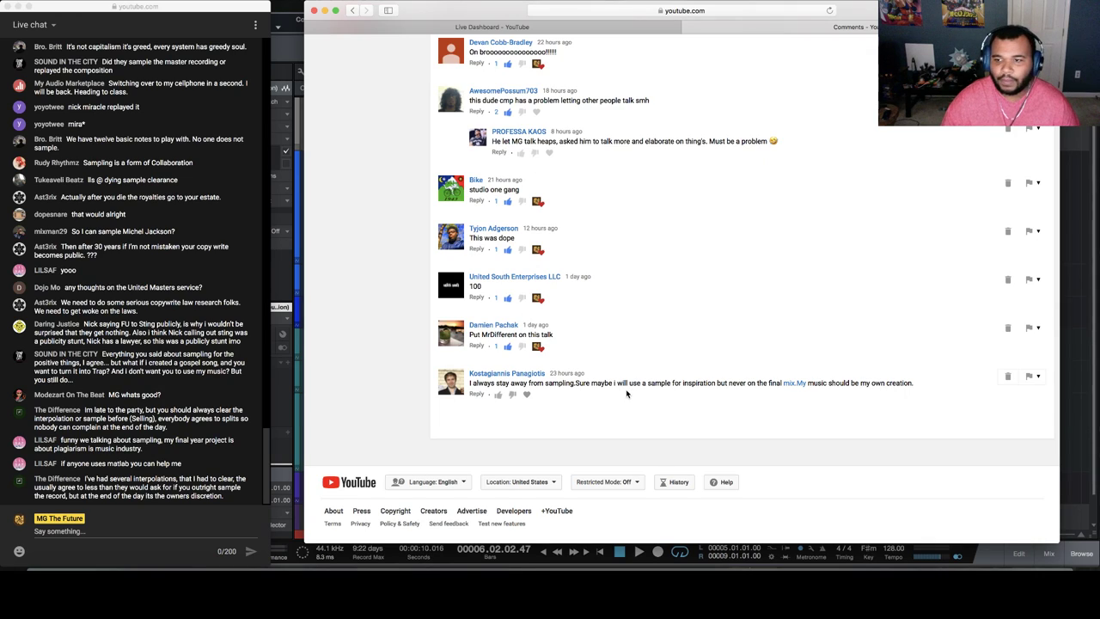
Highlight "inspiration" in the last comment, and then the text from that word through "my own creation"
drag(571, 383, 714, 379)
click(705, 395)
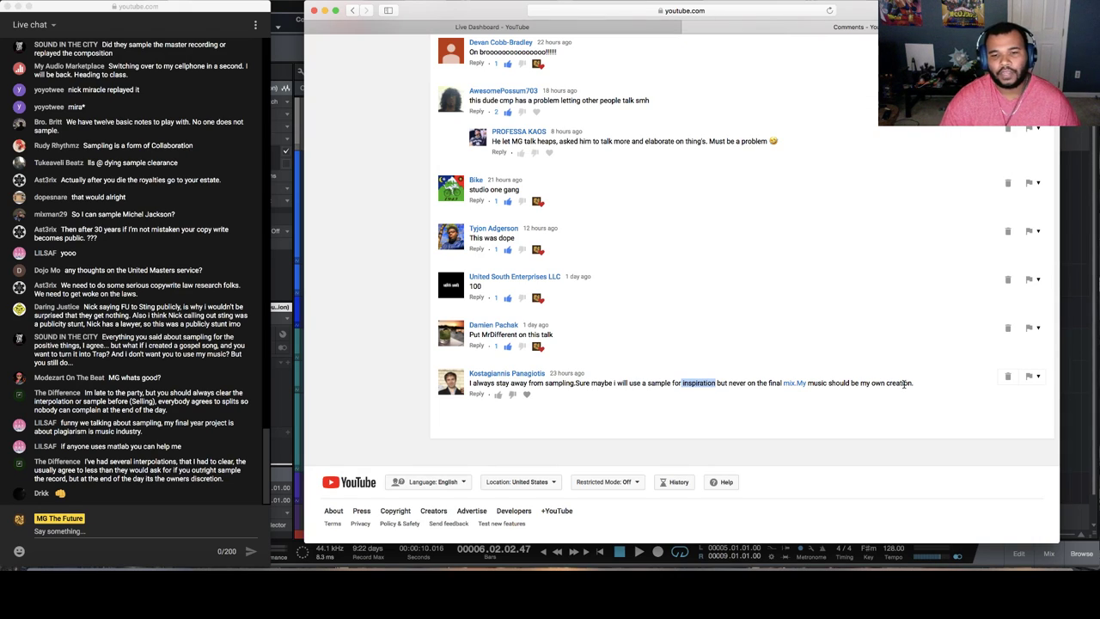
click(906, 387)
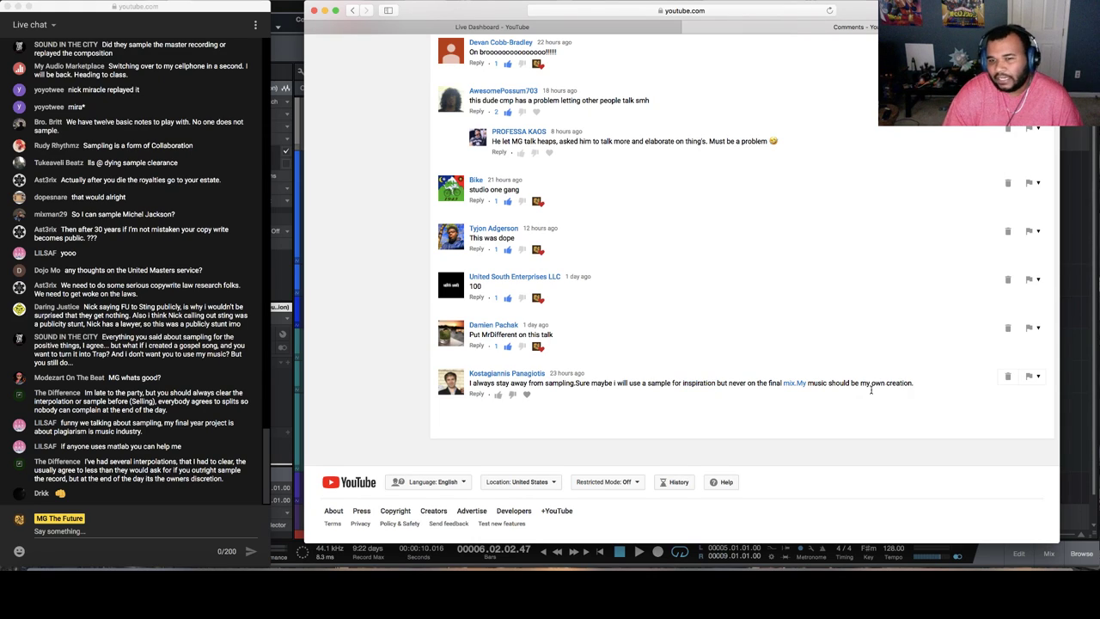
triple_click(810, 388)
click(648, 391)
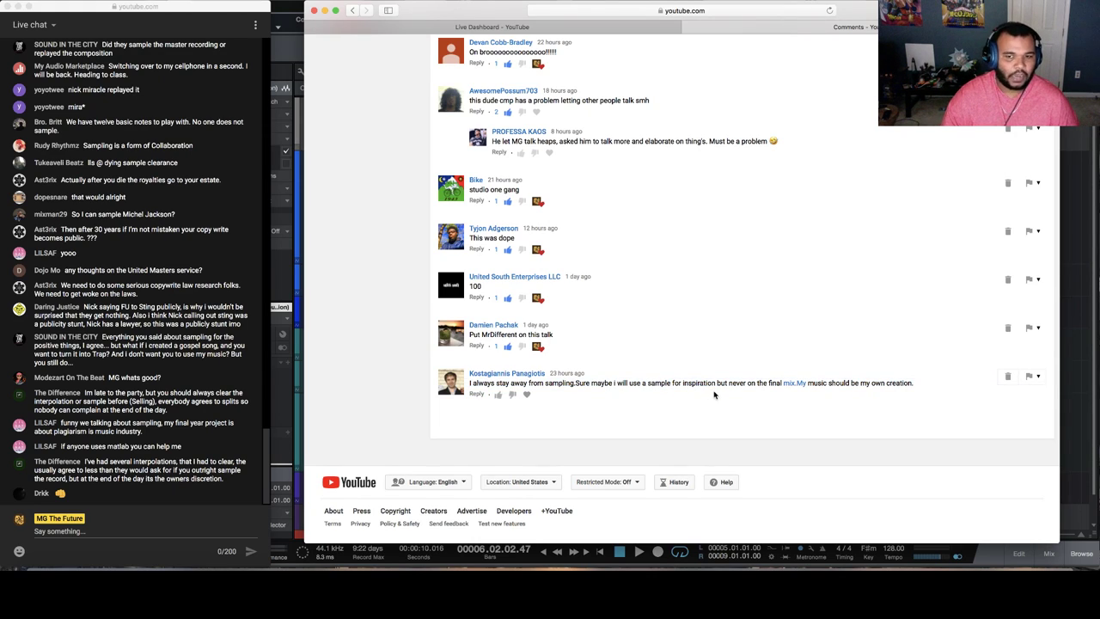
drag(682, 384, 913, 383)
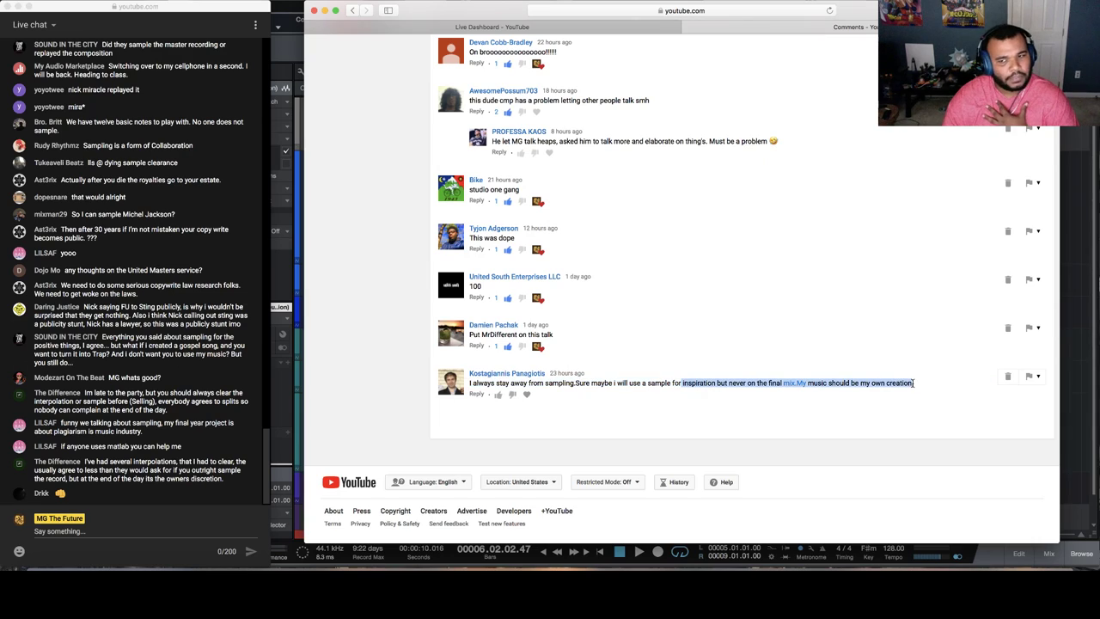
click(915, 385)
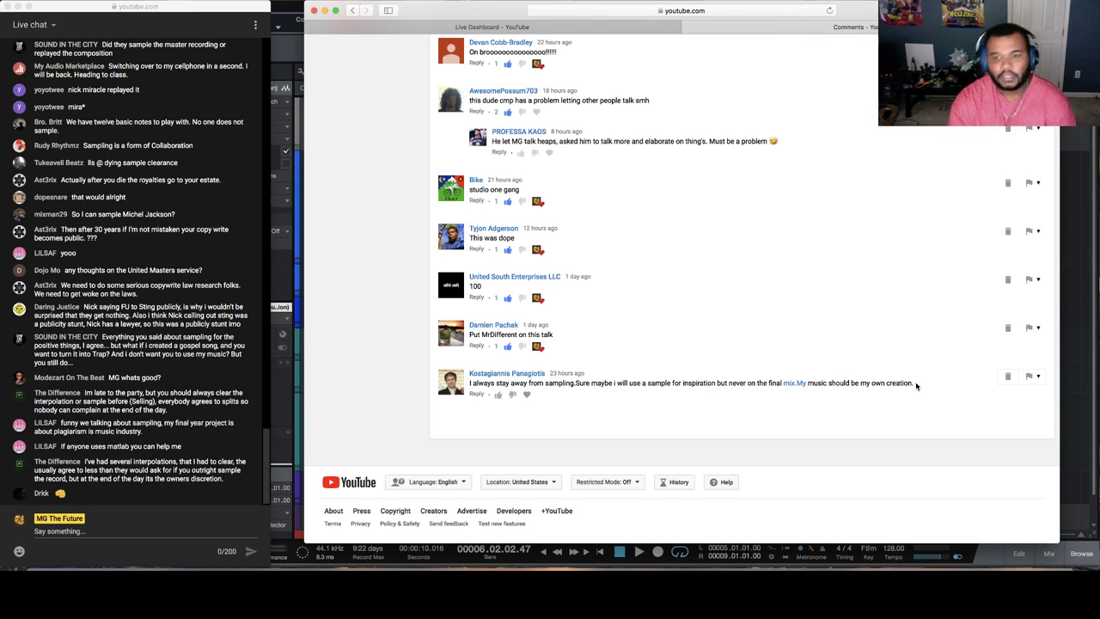
Look over the comment list again from its beginning to the last comment, and minimize the comments window
scroll(816, 324, up, 15)
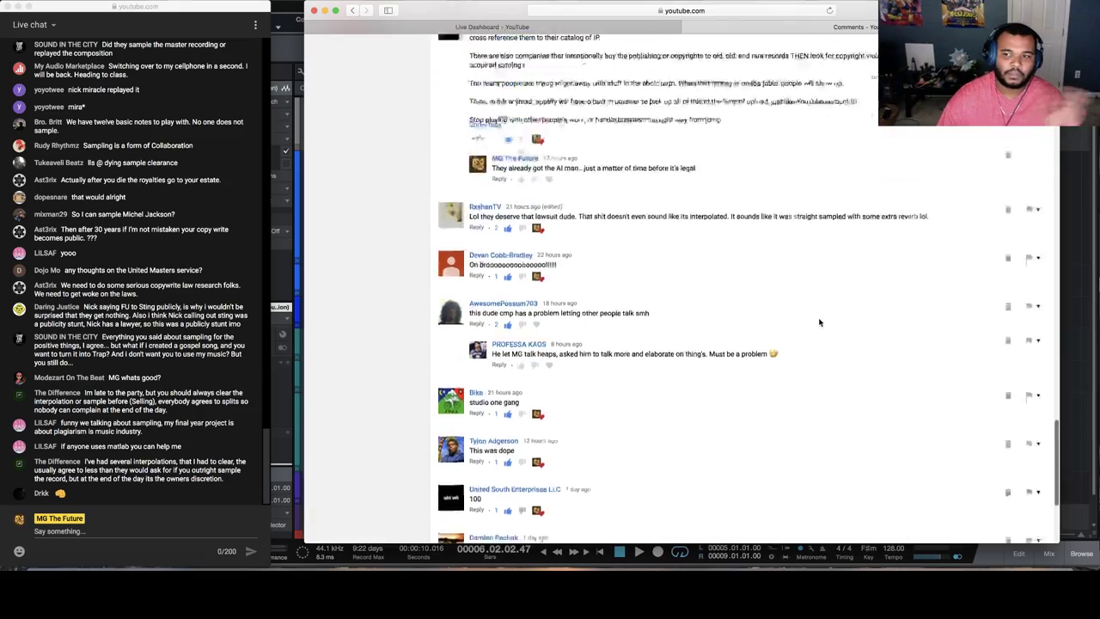
scroll(816, 324, up, 10)
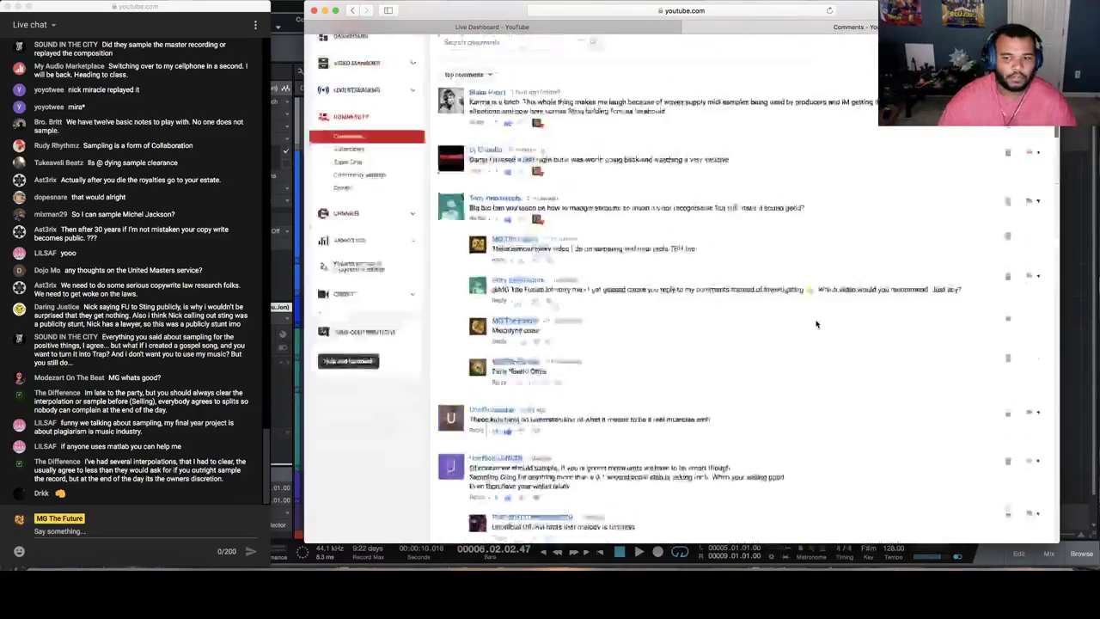
scroll(816, 324, down, 4)
scroll(816, 323, down, 4)
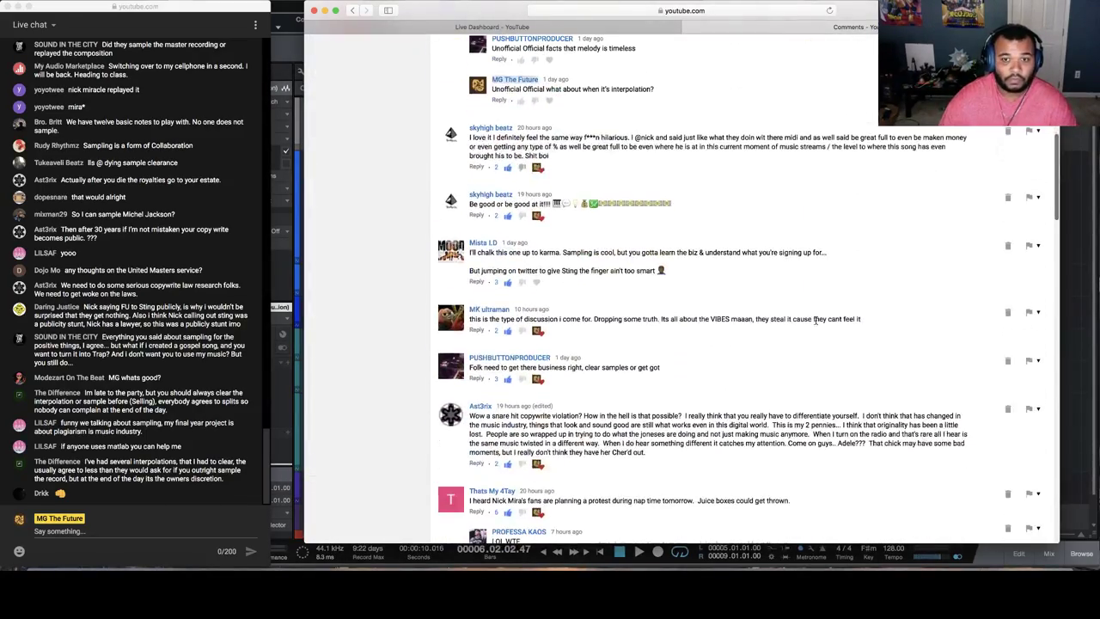
scroll(817, 322, down, 9)
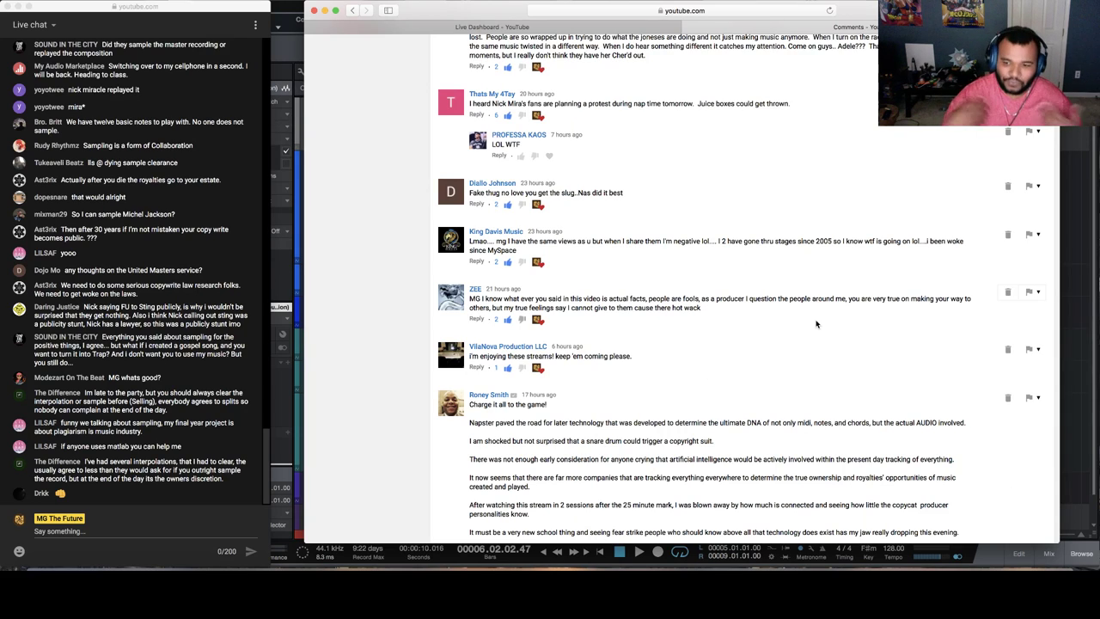
scroll(817, 324, down, 10)
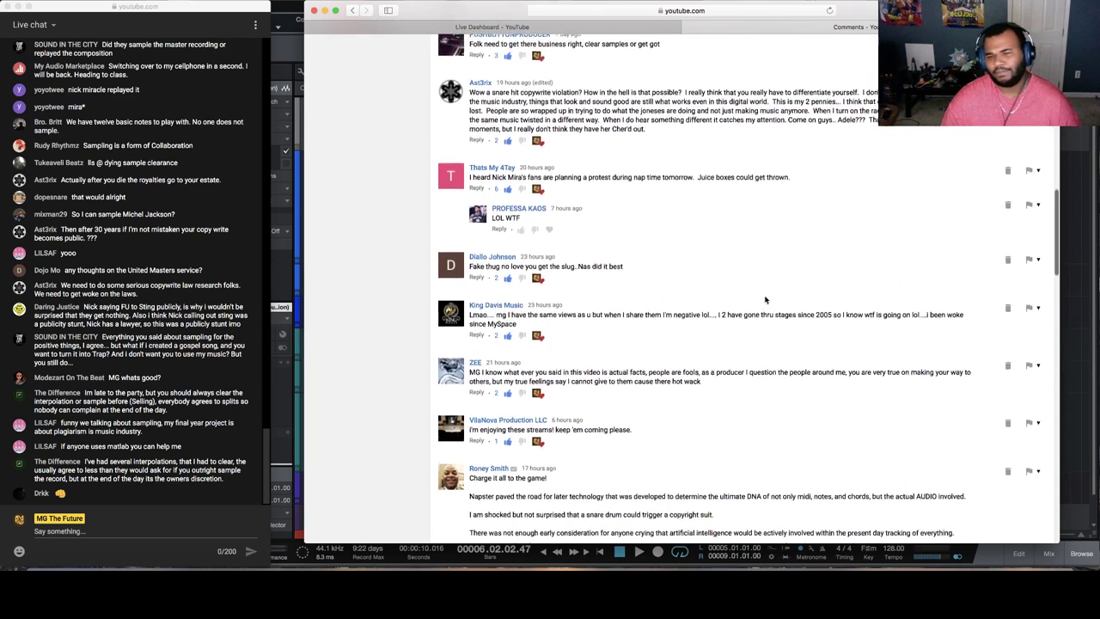
scroll(758, 297, down, 15)
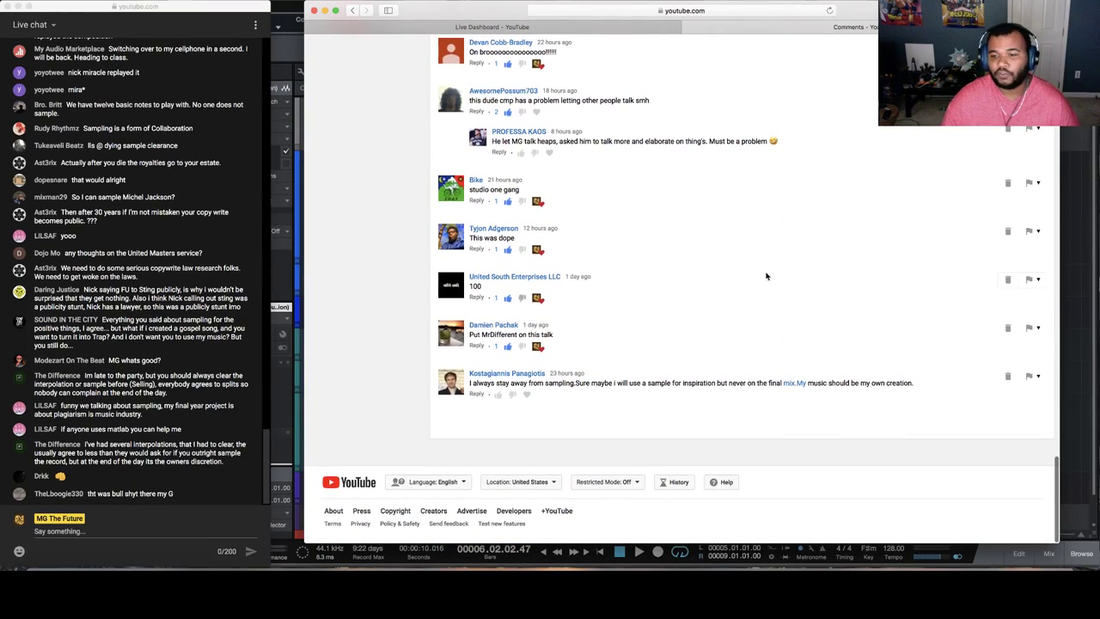
click(325, 12)
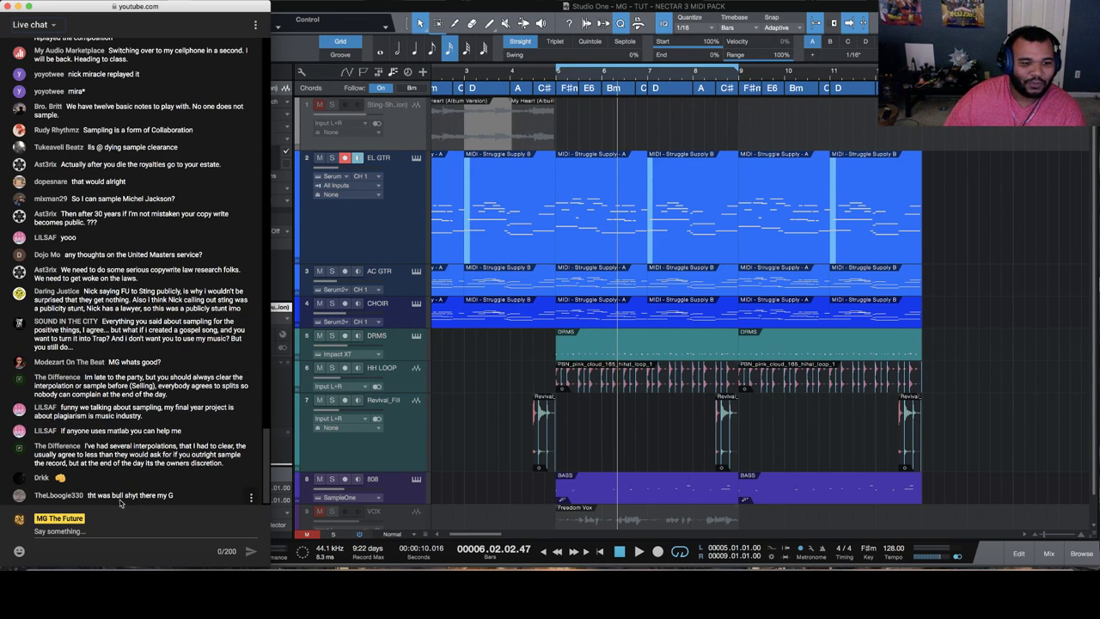
Highlight the newest chat message, and then the earlier one reading "Actually after you die the royalties go to your estate."
drag(177, 498, 88, 495)
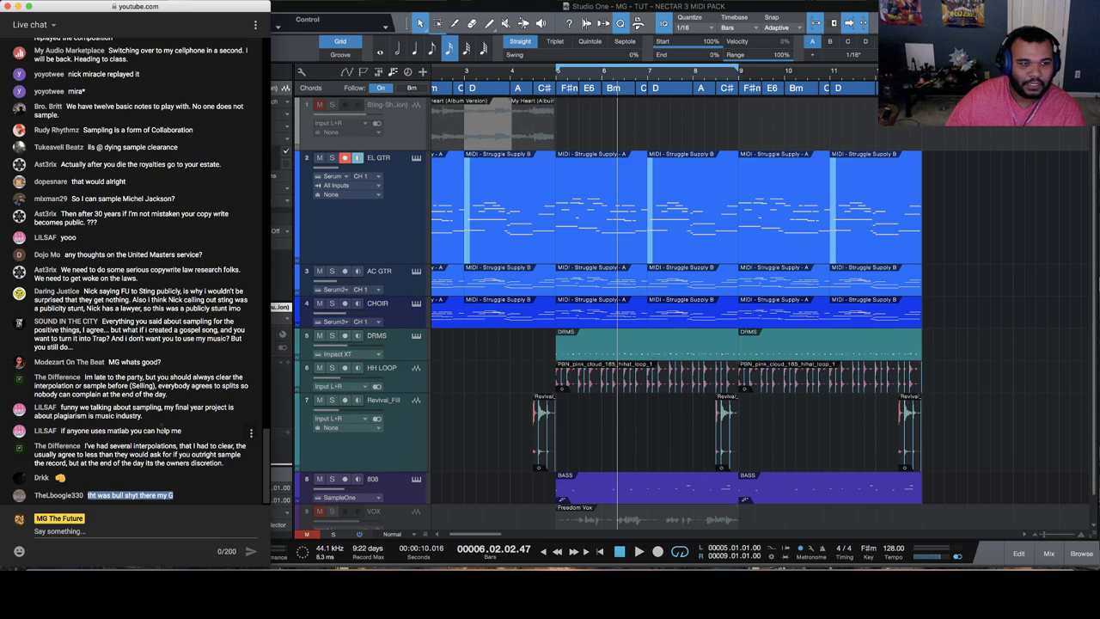
scroll(153, 403, up, 3)
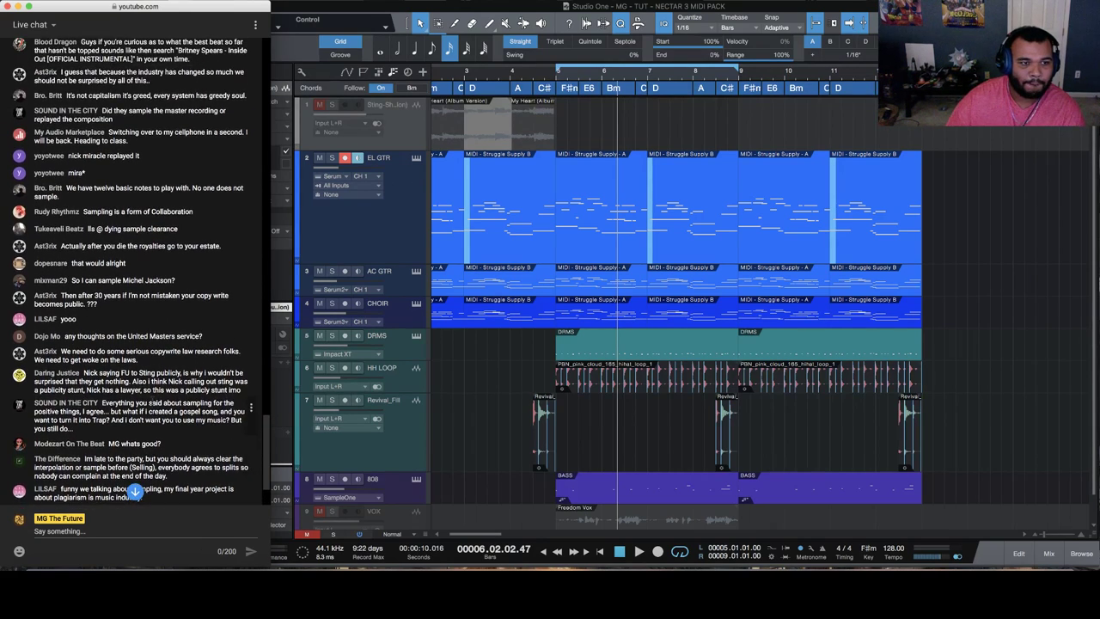
scroll(152, 402, up, 2)
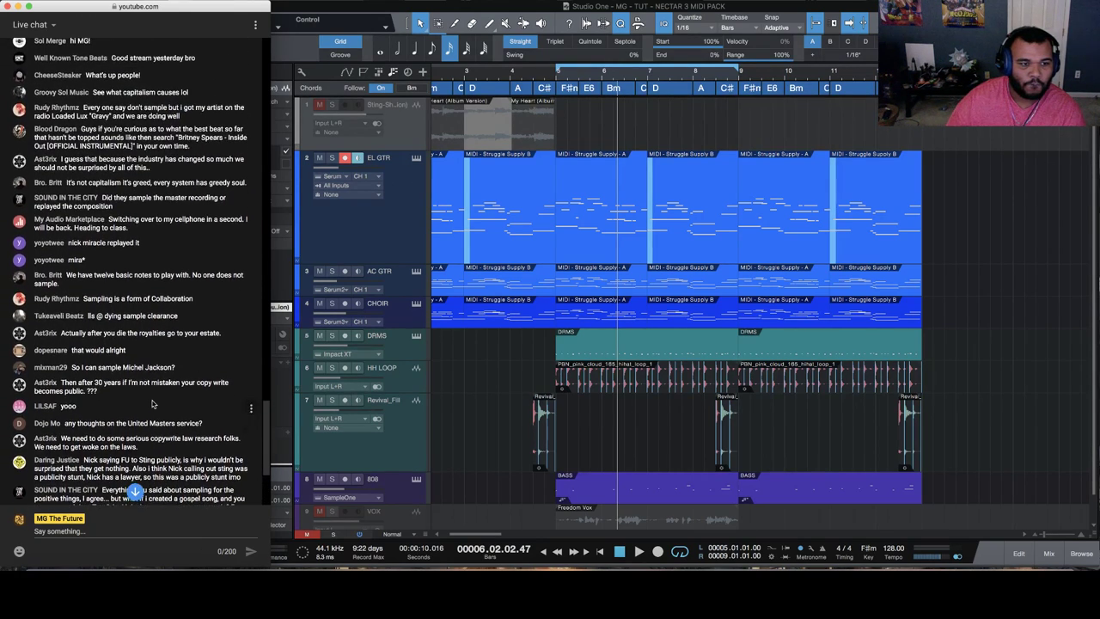
scroll(163, 401, up, 1)
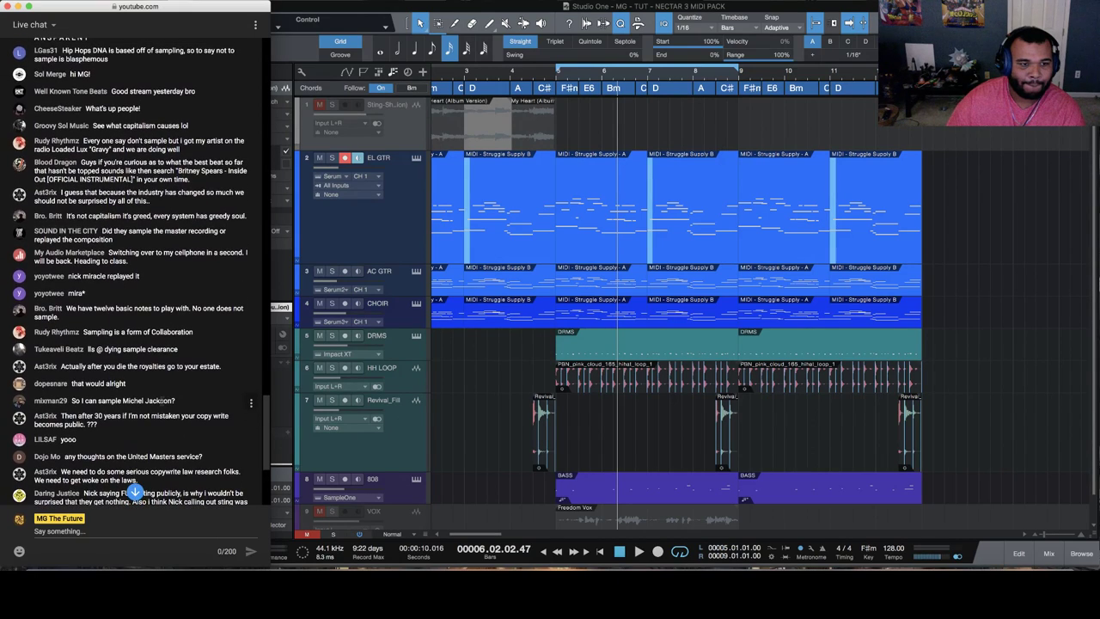
drag(61, 365, 222, 366)
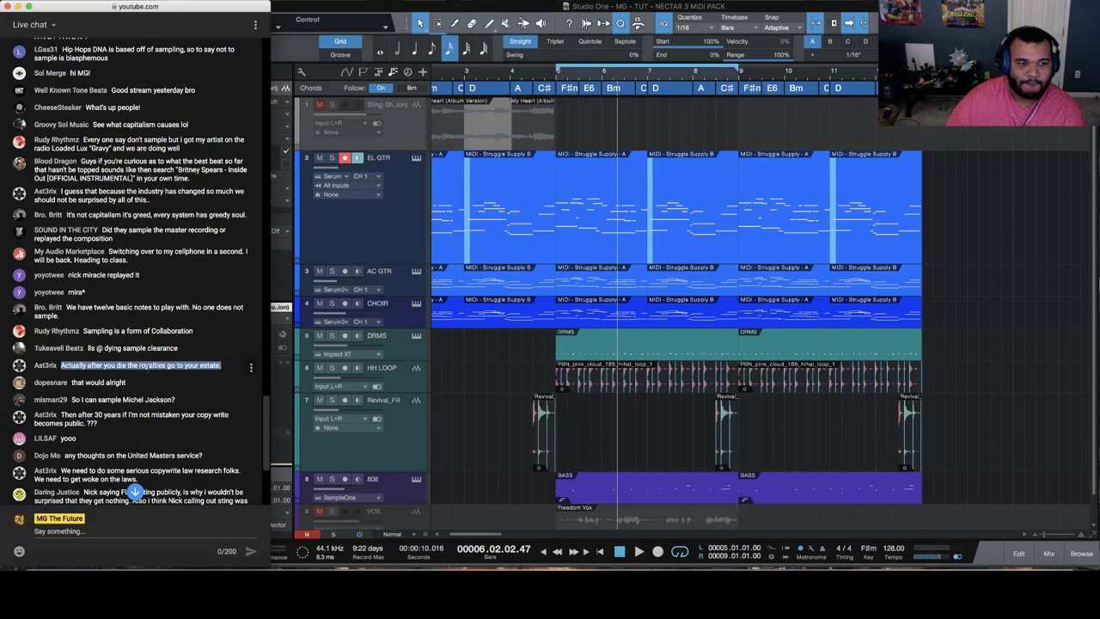
Highlight "estate." in the message about royalties after death, then the whole message, and then only its ending "go to your estate."
scroll(208, 366, down, 2)
click(199, 315)
drag(199, 314, 222, 316)
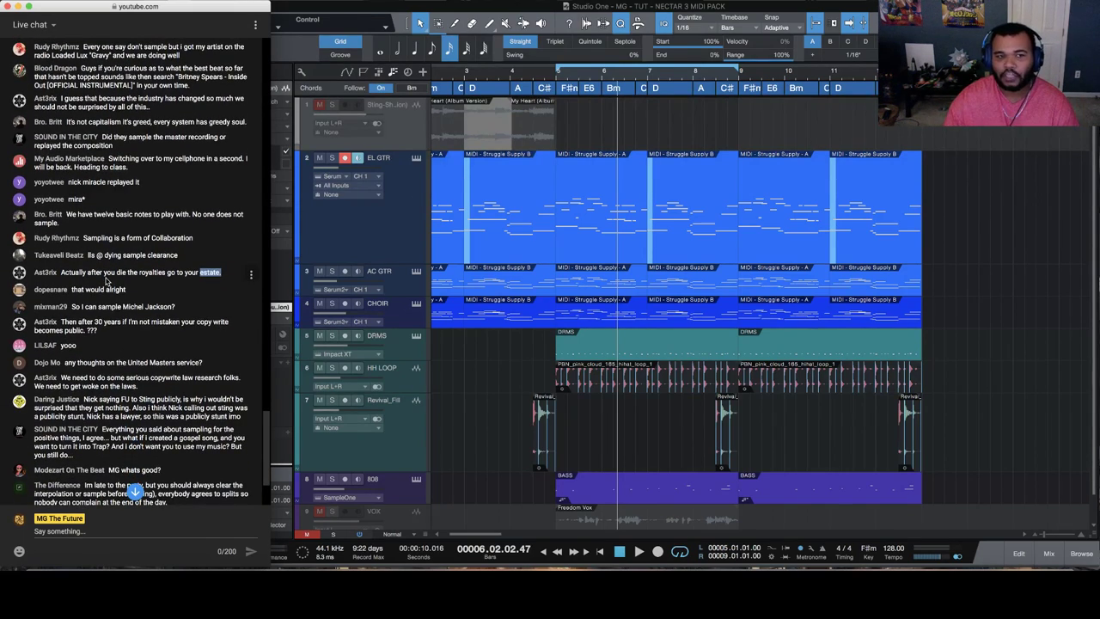
click(134, 287)
drag(61, 273, 221, 273)
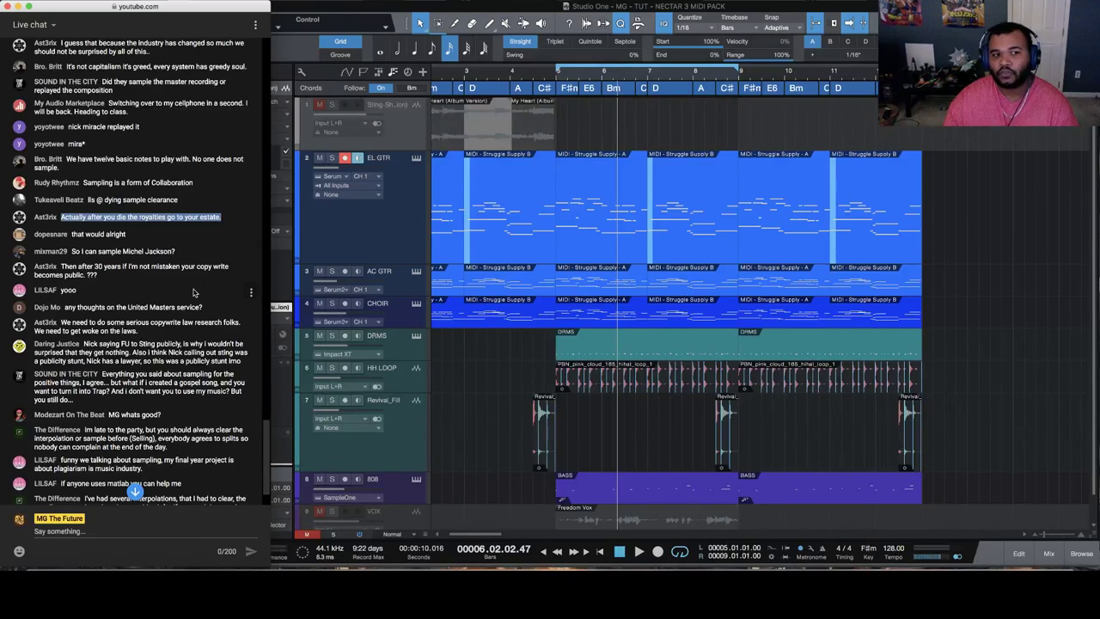
drag(225, 219, 169, 218)
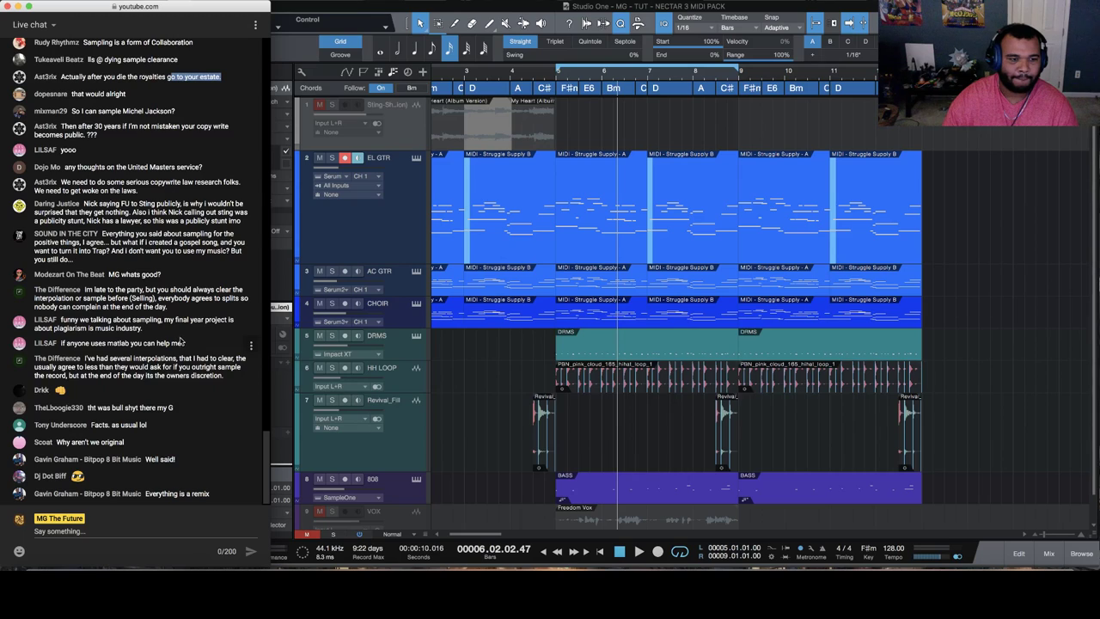
Go back to the early live chat messages and read forward to the question about sampling soundclips of movies and tv shows
scroll(184, 330, up, 2)
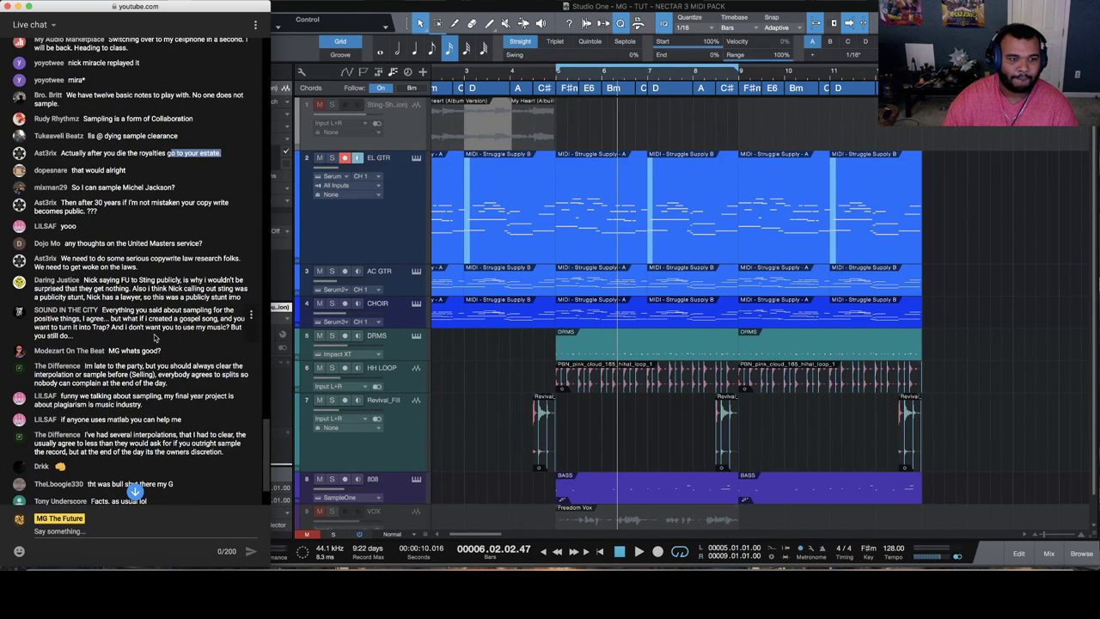
scroll(158, 339, up, 1)
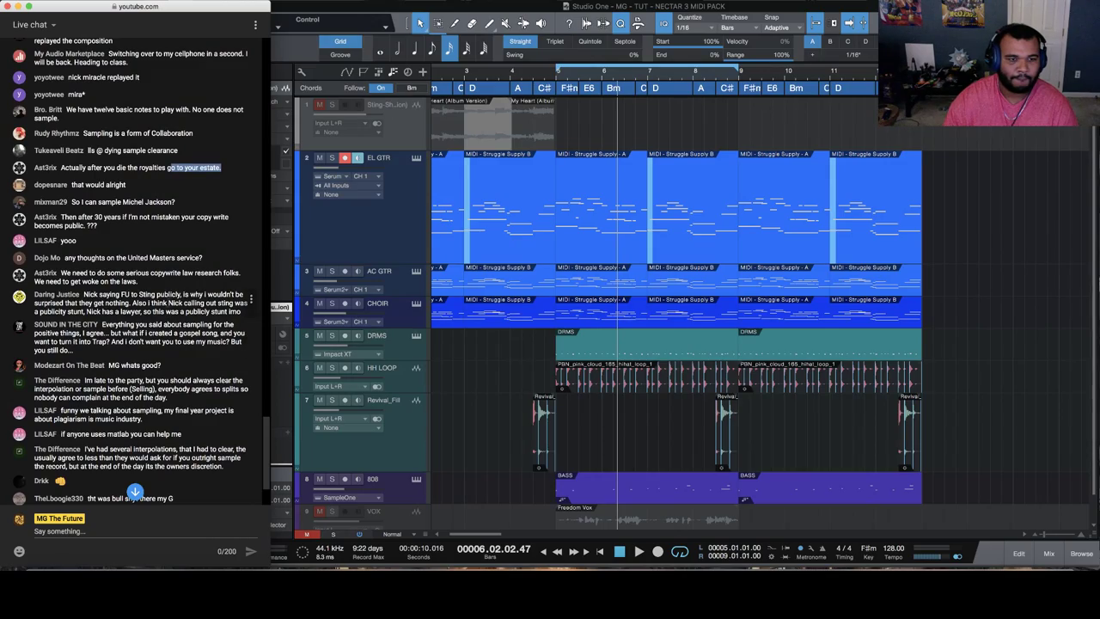
scroll(174, 317, up, 10)
scroll(175, 313, up, 15)
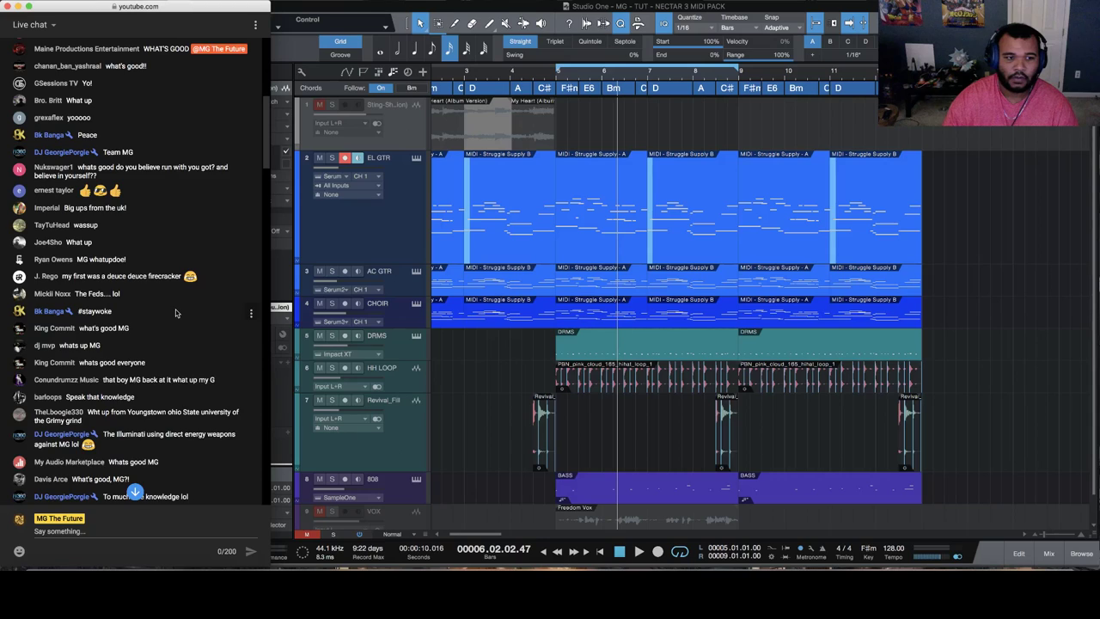
scroll(175, 313, up, 5)
scroll(175, 312, down, 3)
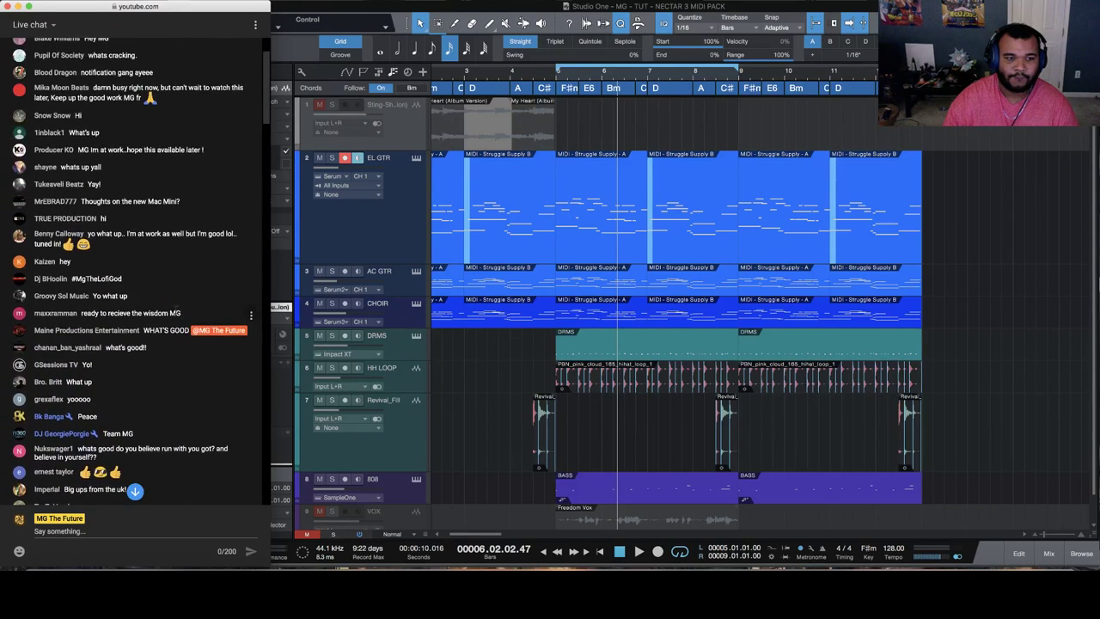
scroll(175, 313, down, 4)
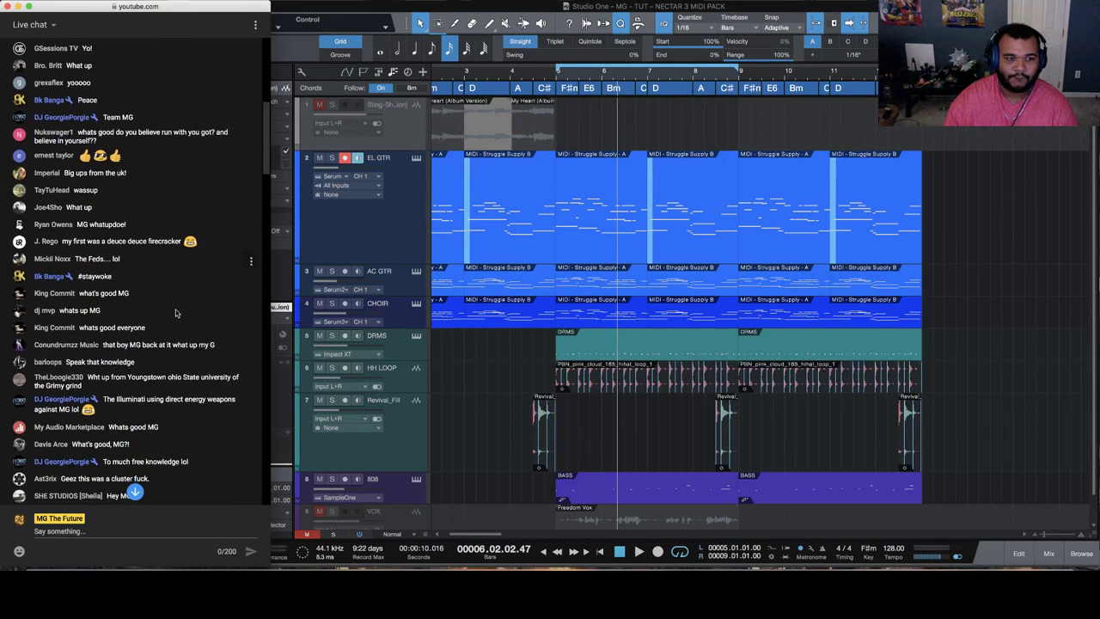
scroll(175, 313, down, 2)
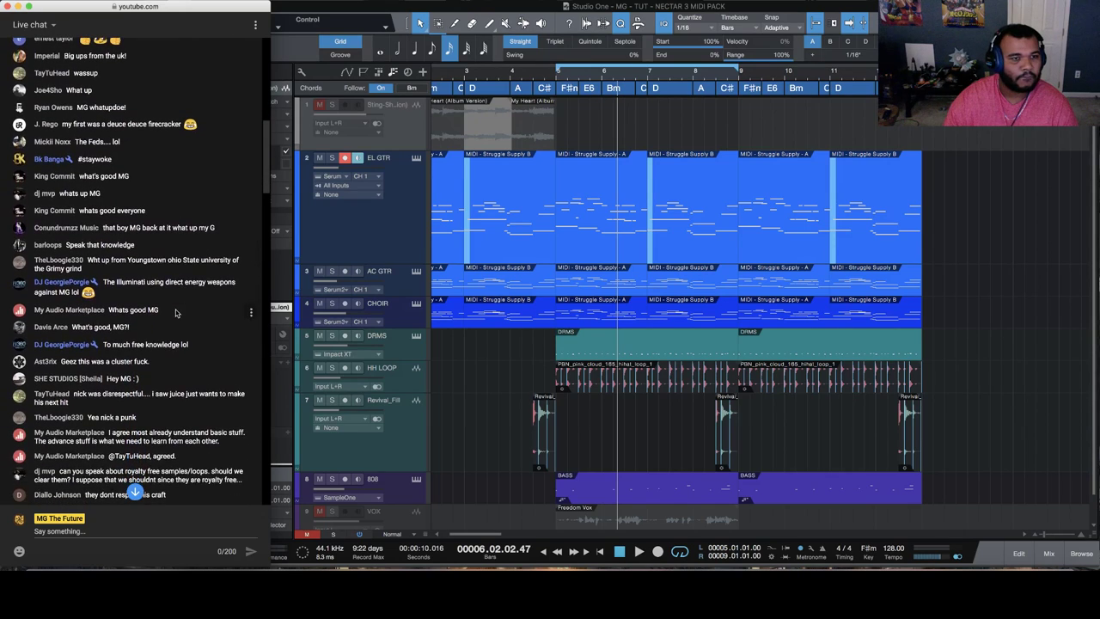
scroll(183, 298, down, 3)
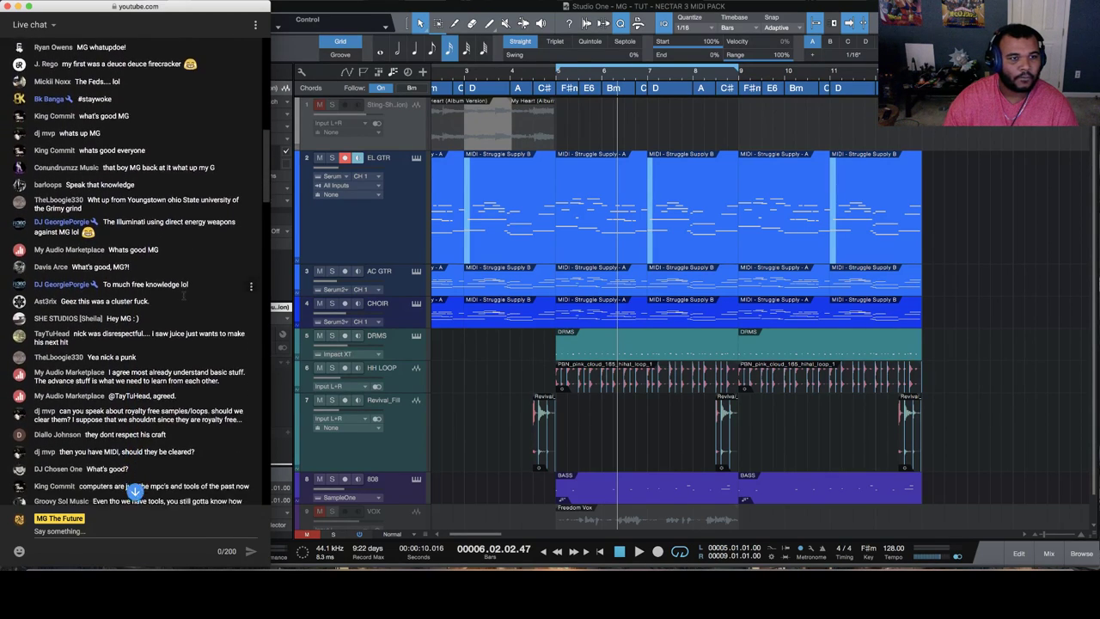
scroll(183, 298, down, 3)
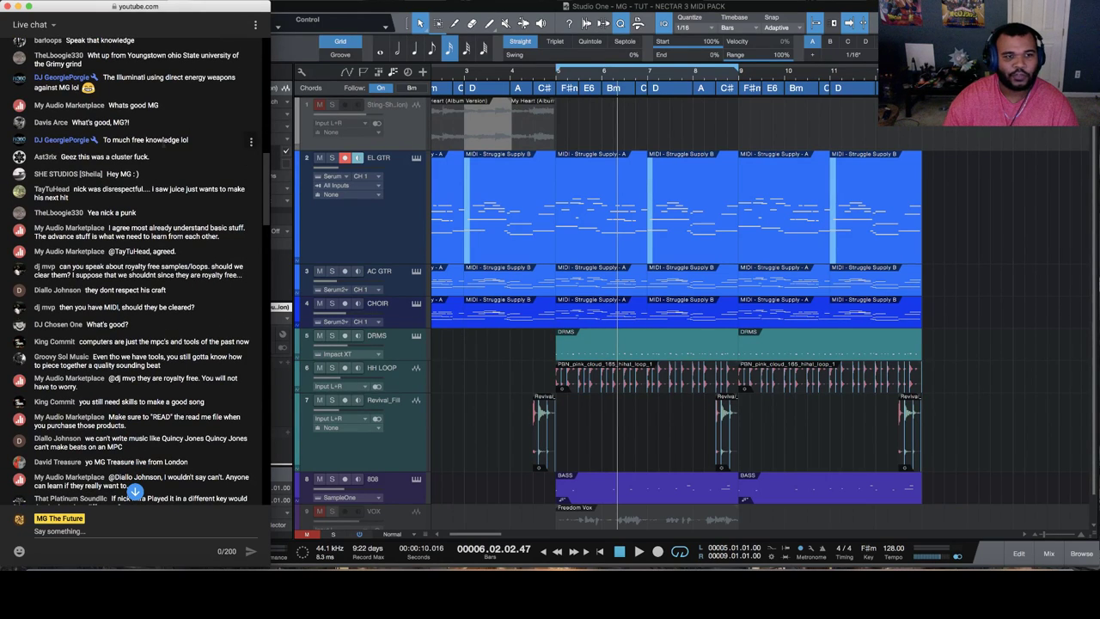
scroll(183, 207, down, 1)
scroll(183, 207, down, 10)
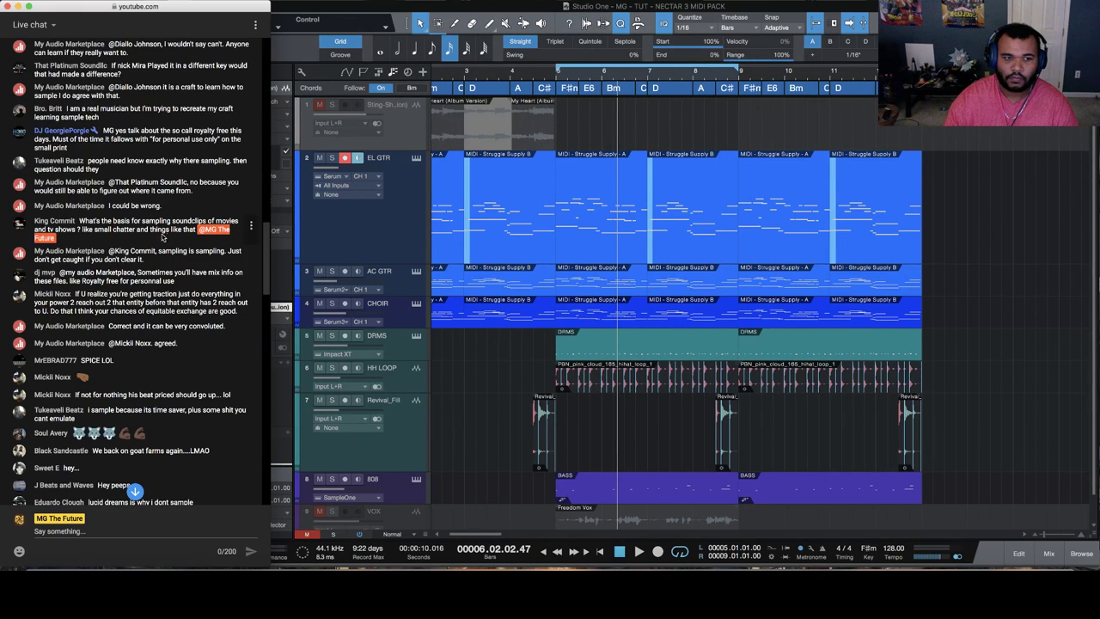
Highlight the question about sampling soundclips, and then the text on getting traction and reaching out to the entity in a following message
triple_click(82, 240)
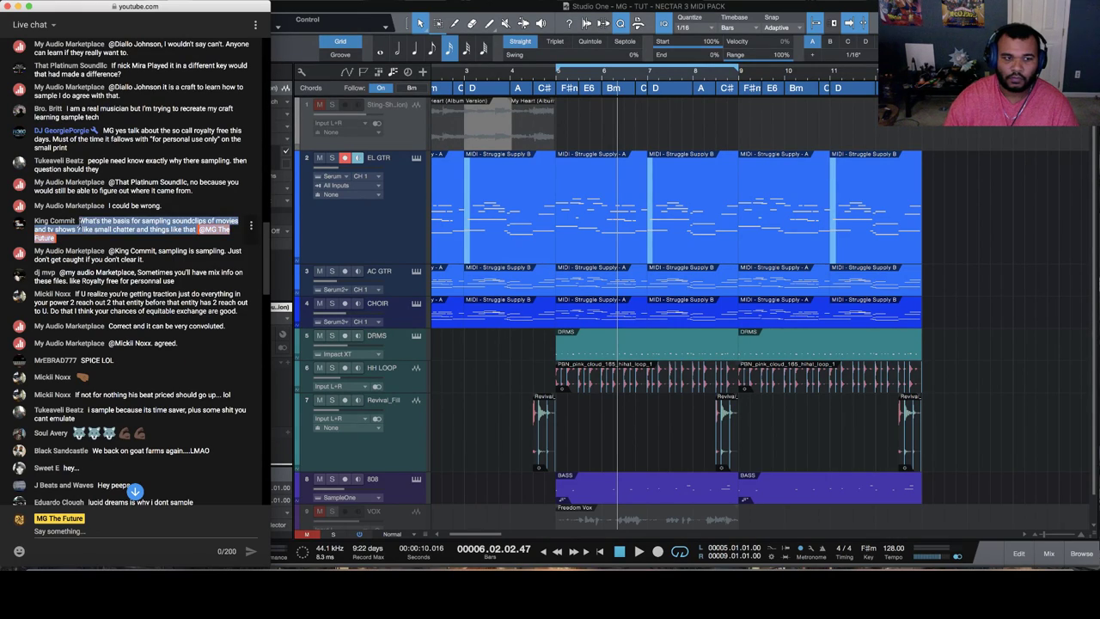
scroll(103, 229, down, 5)
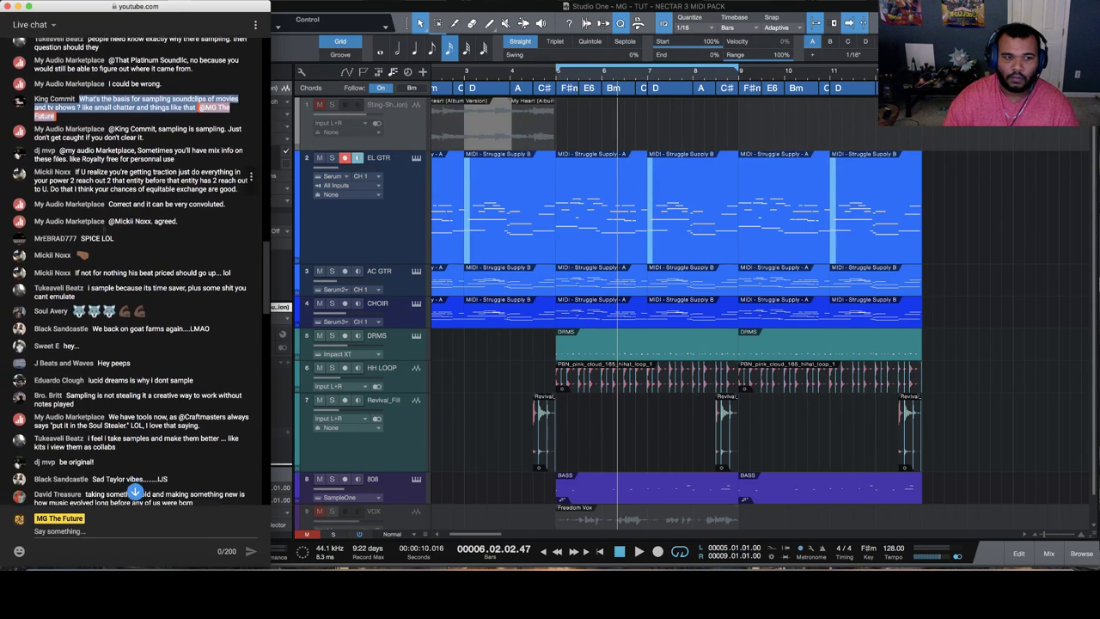
drag(87, 171, 191, 178)
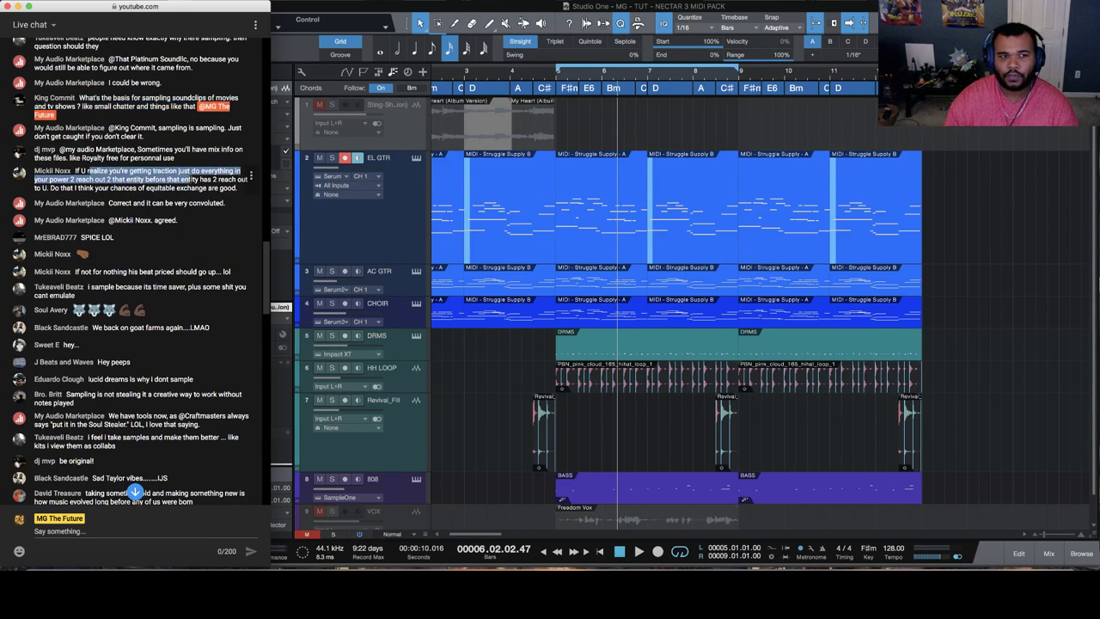
Highlight the message "lucid dreams is why i dont sample" and review the messages just before it
scroll(171, 210, down, 5)
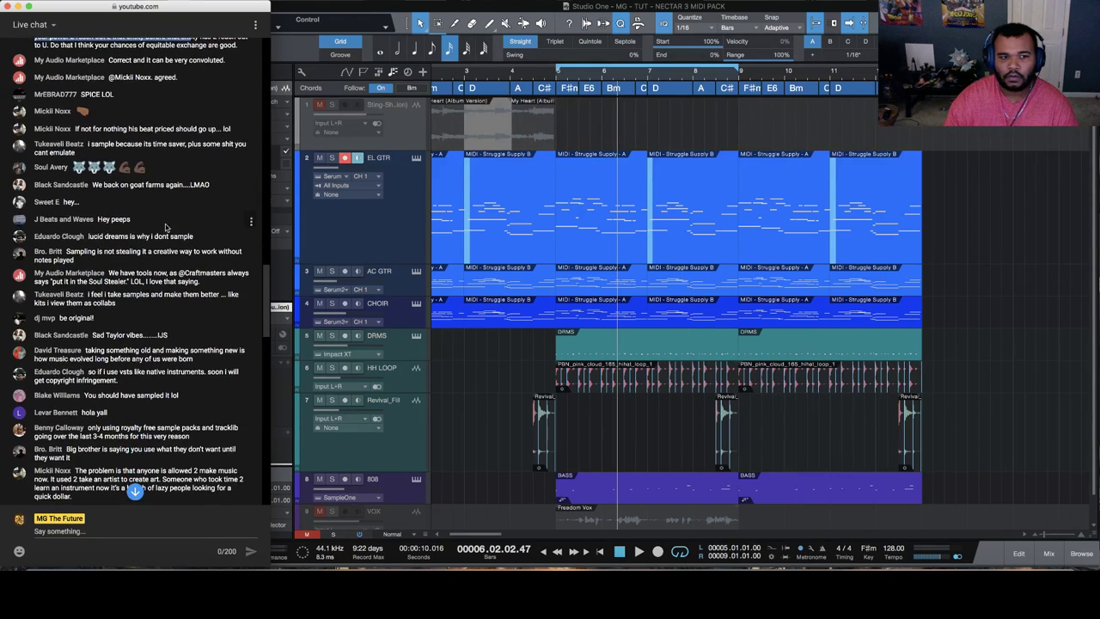
drag(88, 237, 194, 237)
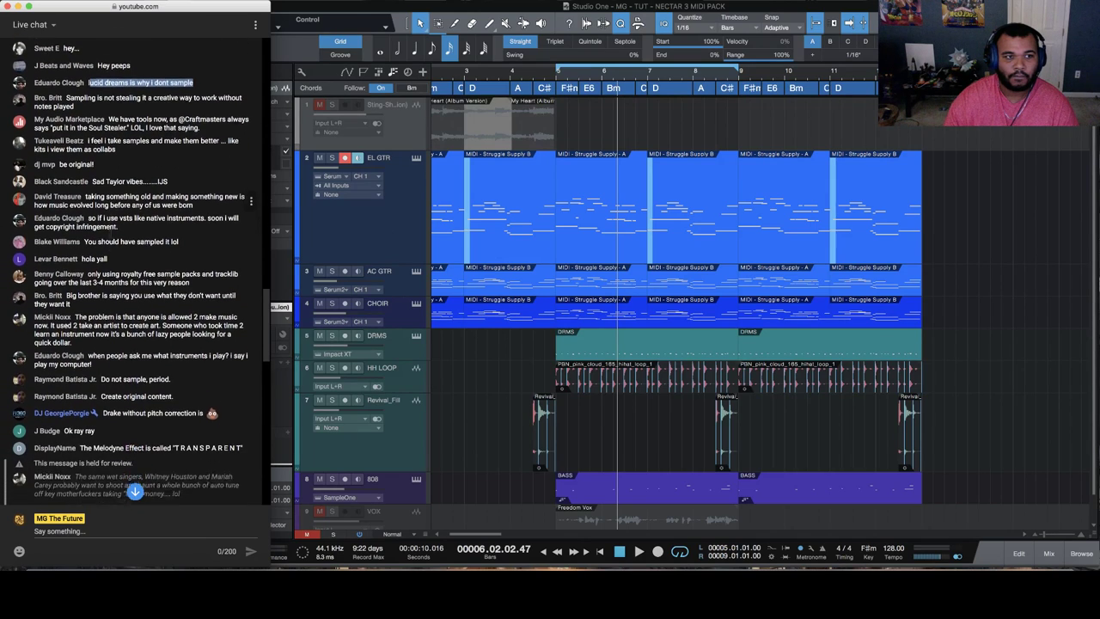
scroll(110, 236, up, 5)
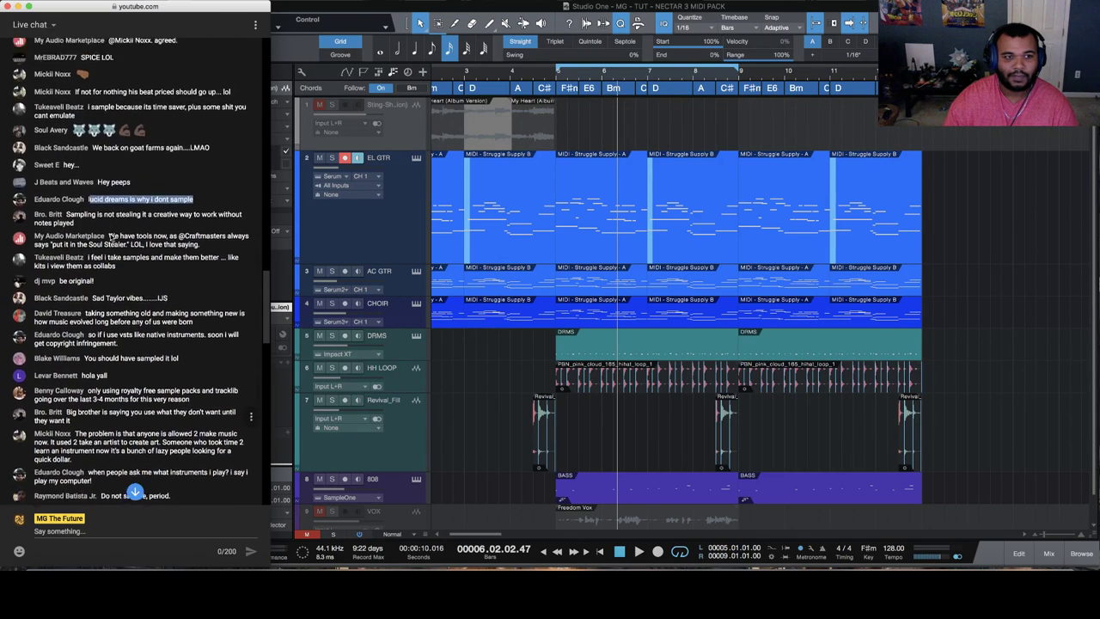
drag(92, 164, 181, 178)
Highlight "T R A N S P A R E N T" in the Melodyne Effect message, and then the text about Drake without pitch correction
scroll(176, 198, down, 8)
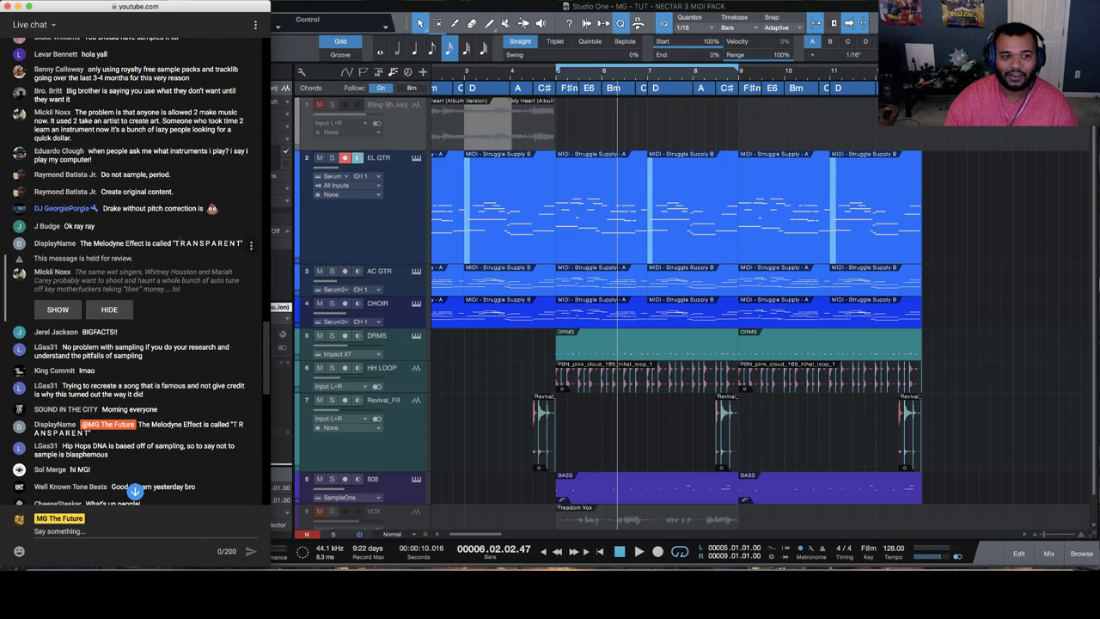
scroll(199, 239, down, 1)
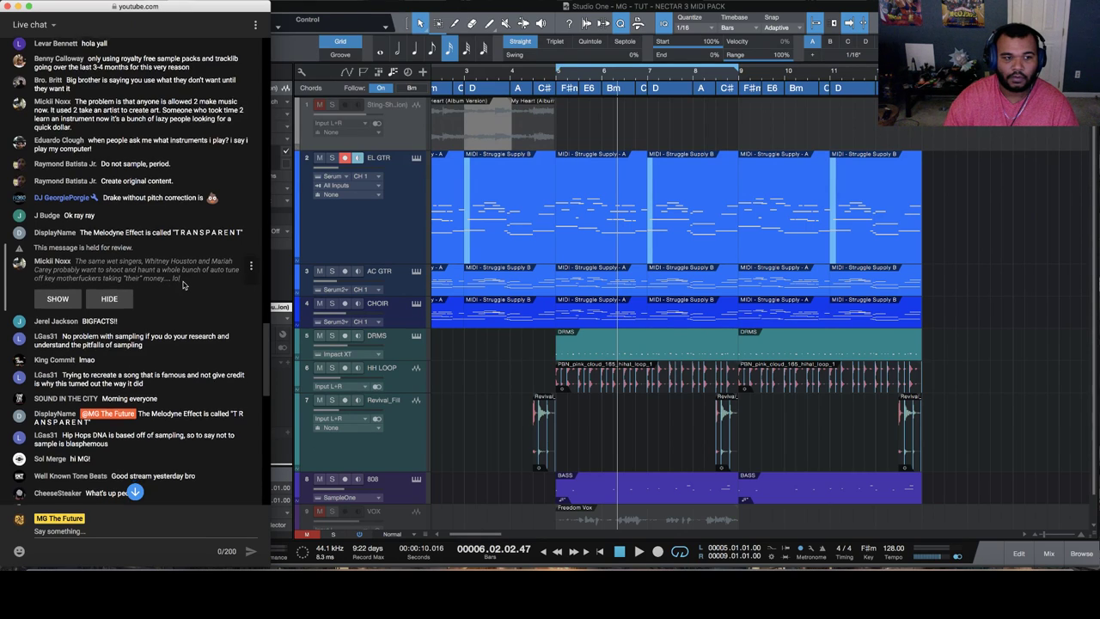
scroll(163, 280, down, 1)
scroll(165, 279, down, 2)
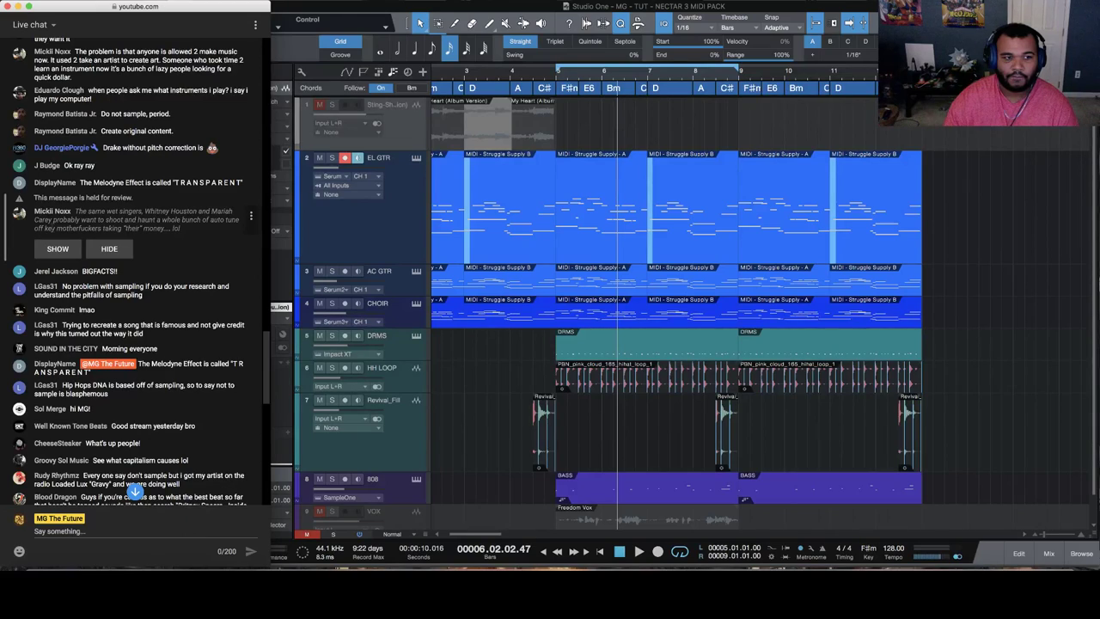
scroll(180, 250, down, 2)
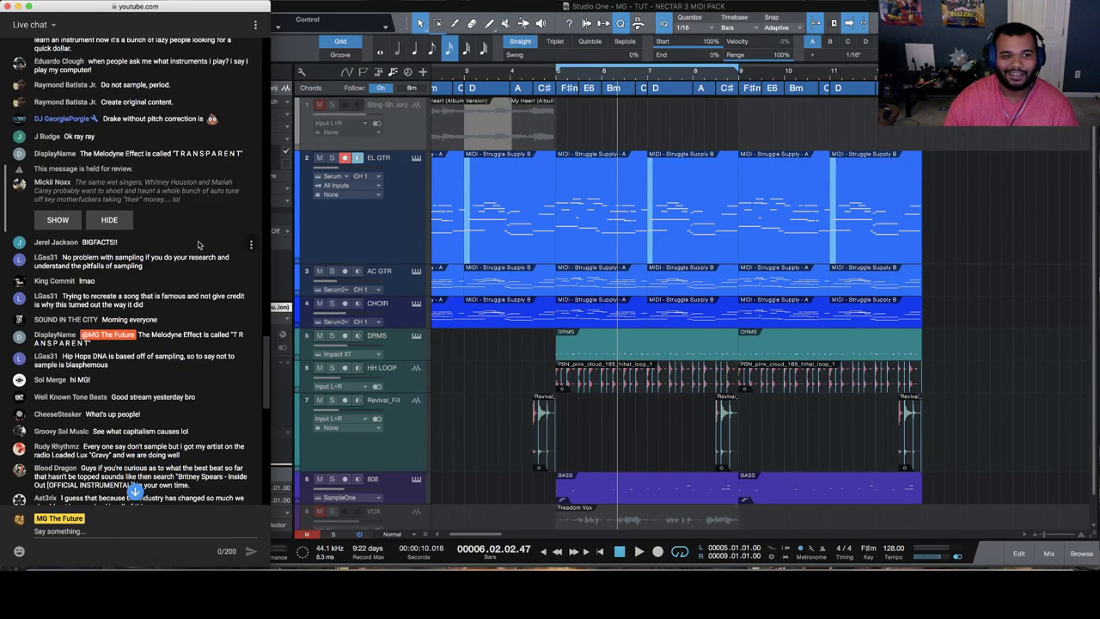
drag(171, 153, 240, 153)
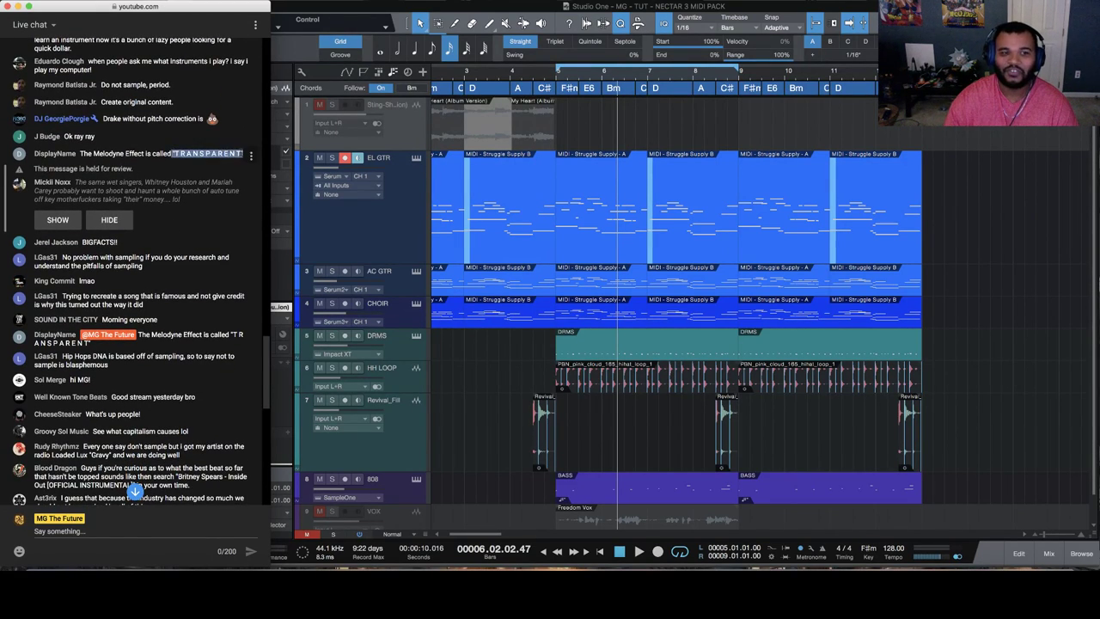
scroll(204, 260, down, 1)
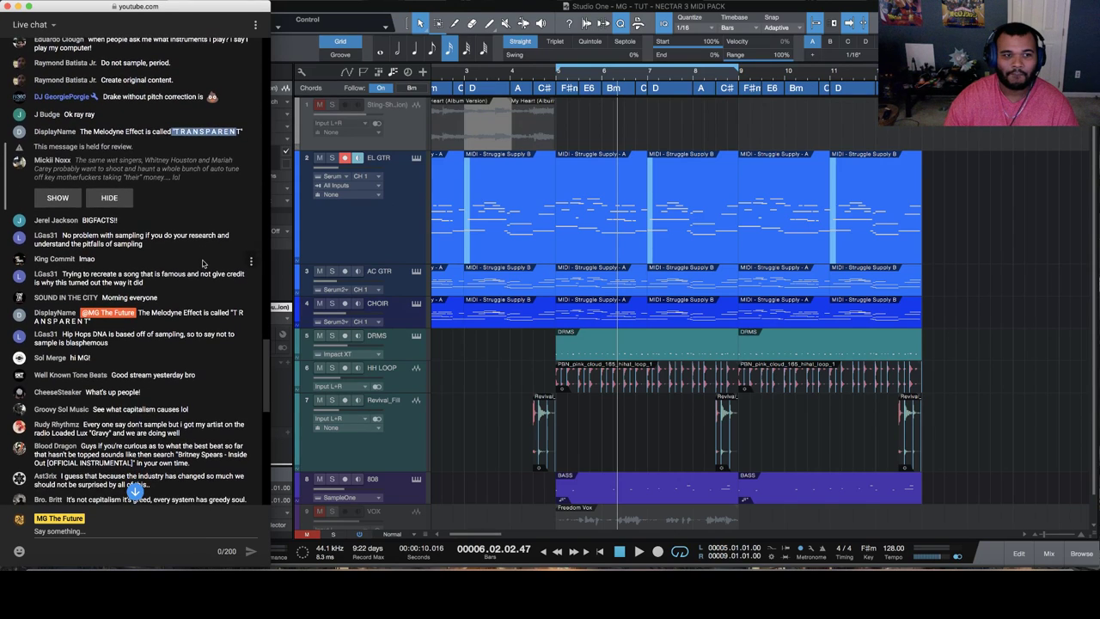
drag(112, 97, 189, 97)
Highlight the opening words of the message about Nick and Sting, and then "publicly, is" in it
scroll(175, 238, down, 4)
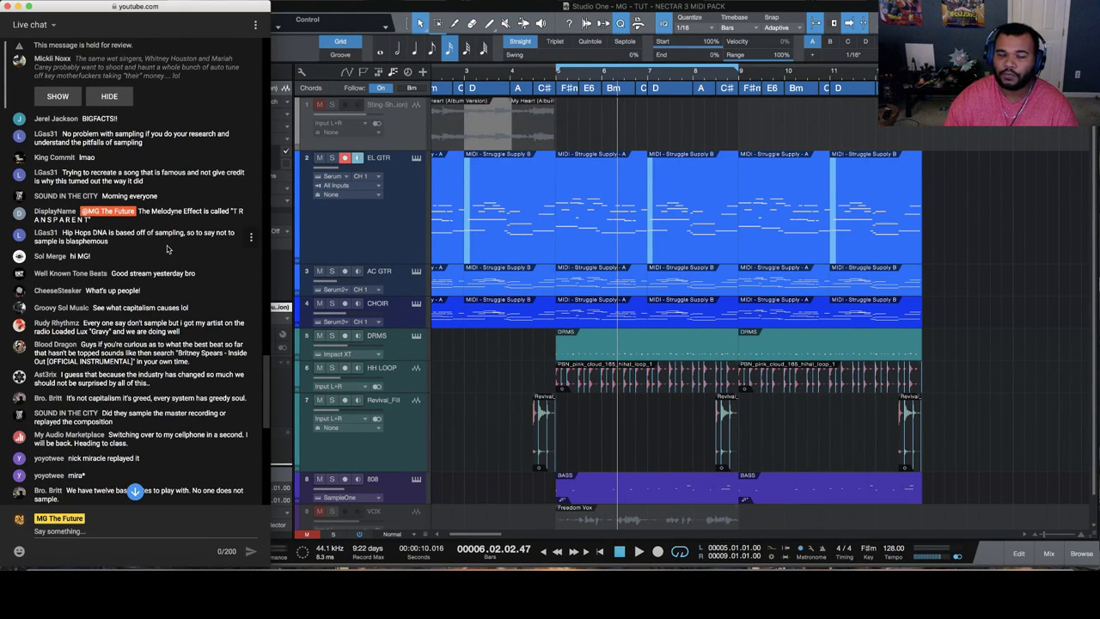
scroll(172, 244, down, 3)
scroll(169, 247, down, 3)
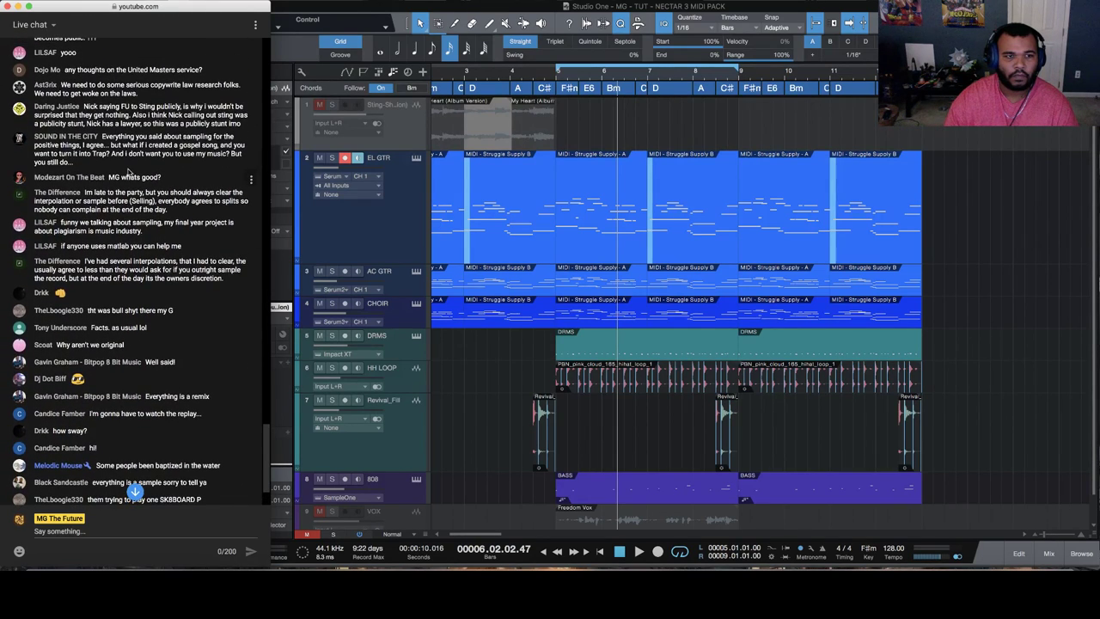
drag(83, 105, 155, 107)
click(185, 106)
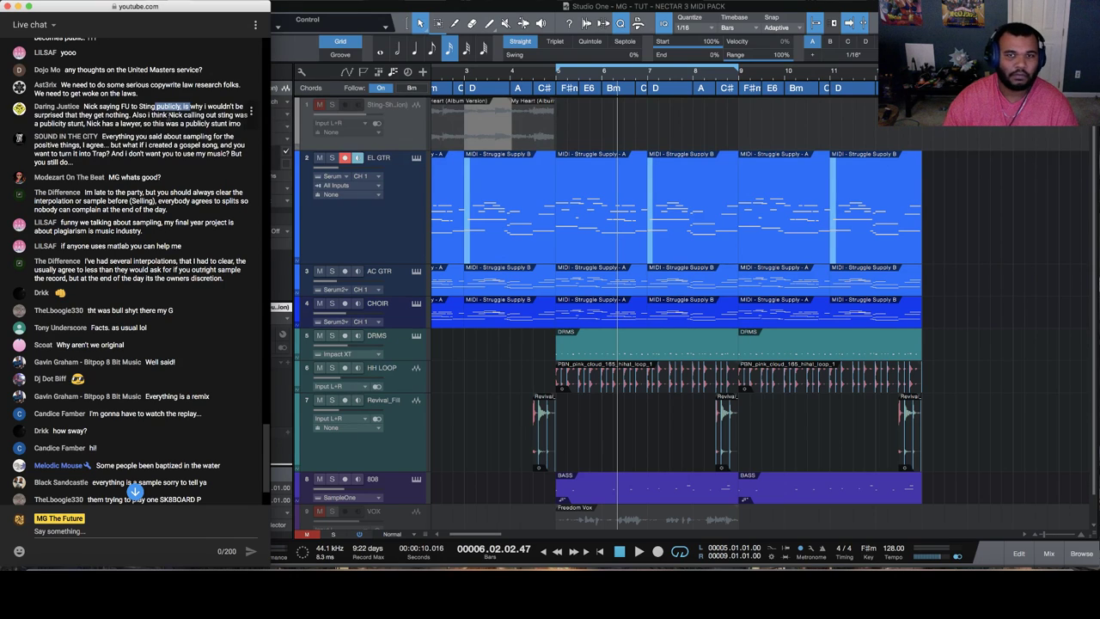
Return to the newest chat messages, highlight the text calling the sampling debate about money and "jelousy", and clear the highlight
click(135, 491)
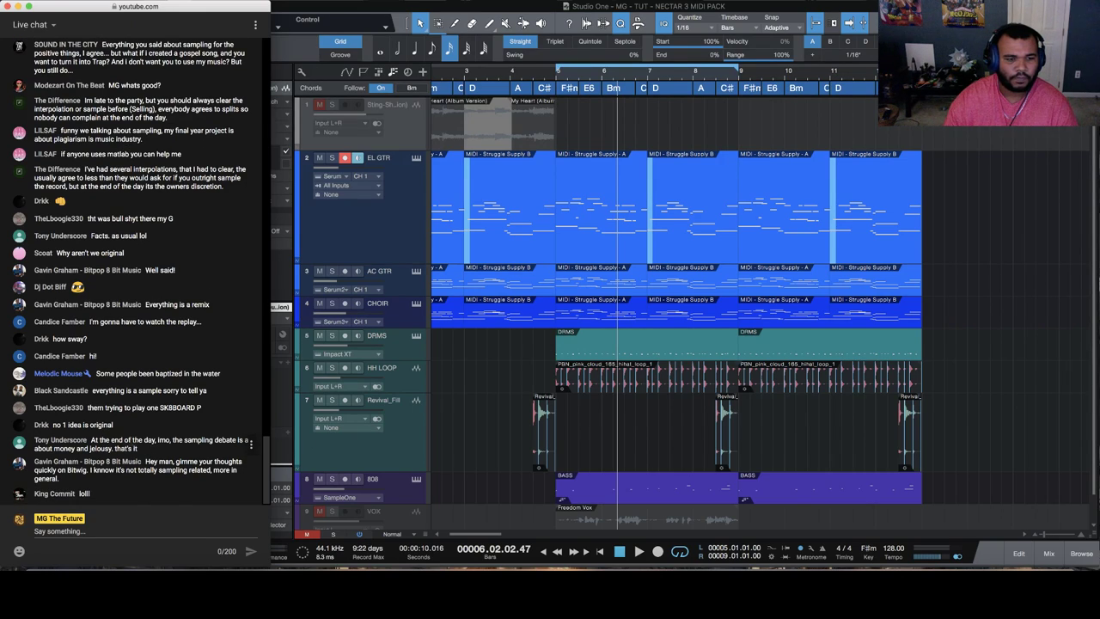
drag(140, 451, 174, 441)
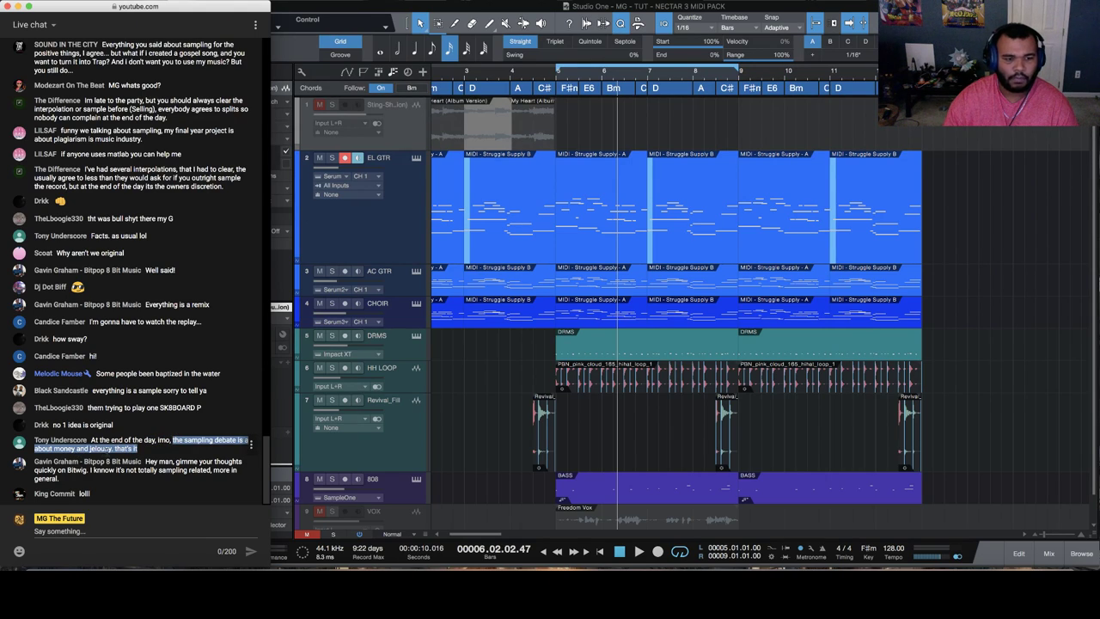
click(77, 459)
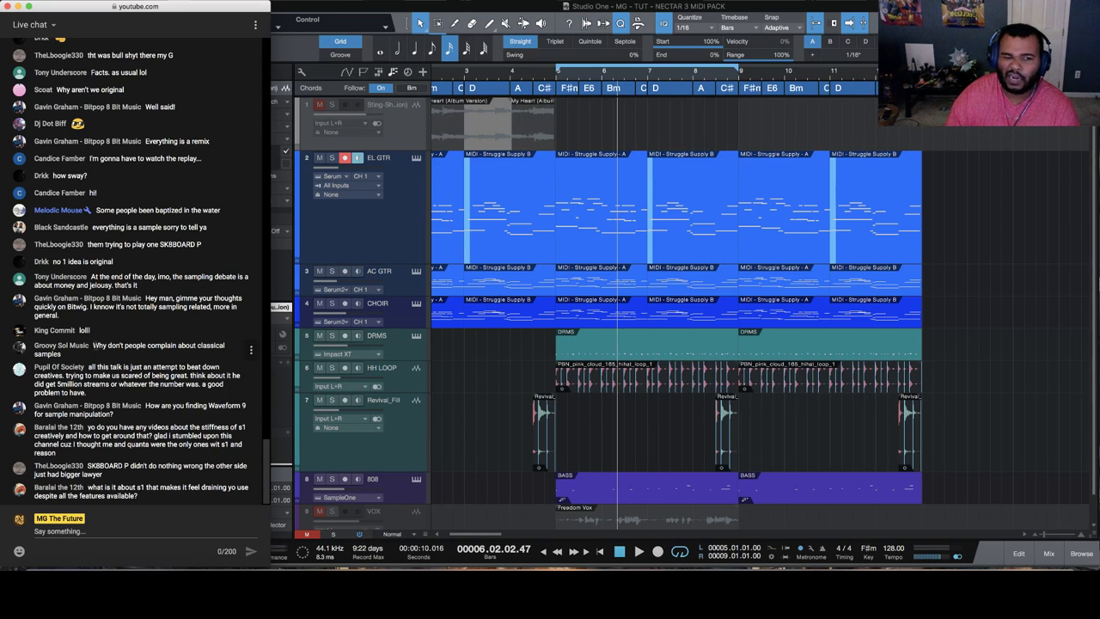
Highlight the message asking why people don't complain about classical samples, and then the whole message calling this talk an attempt to beat down creatives
triple_click(94, 346)
click(83, 375)
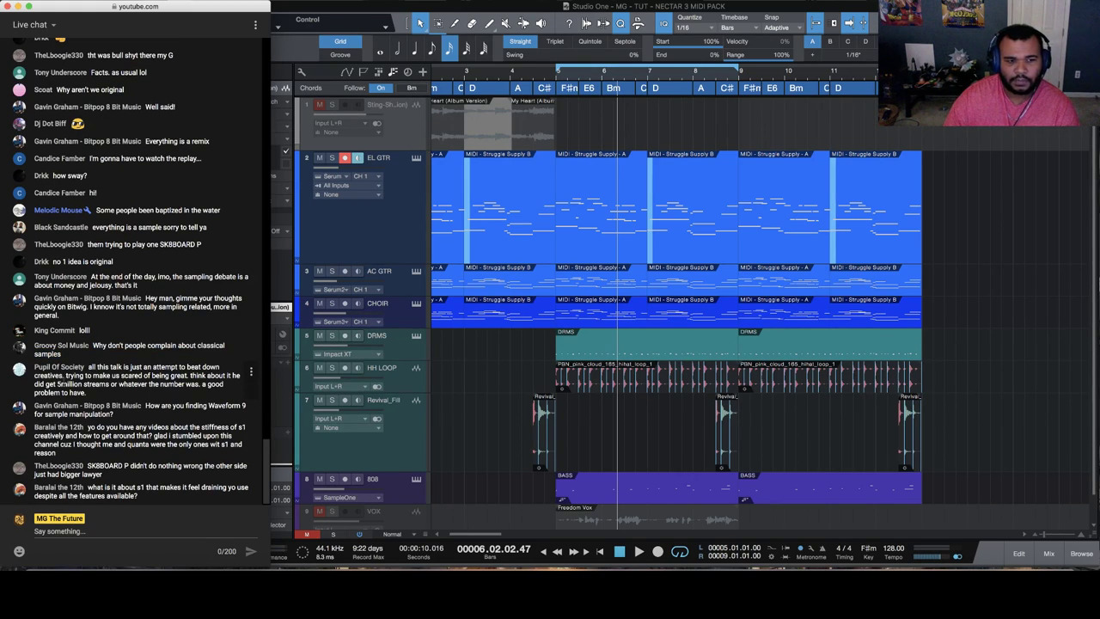
drag(186, 376, 89, 368)
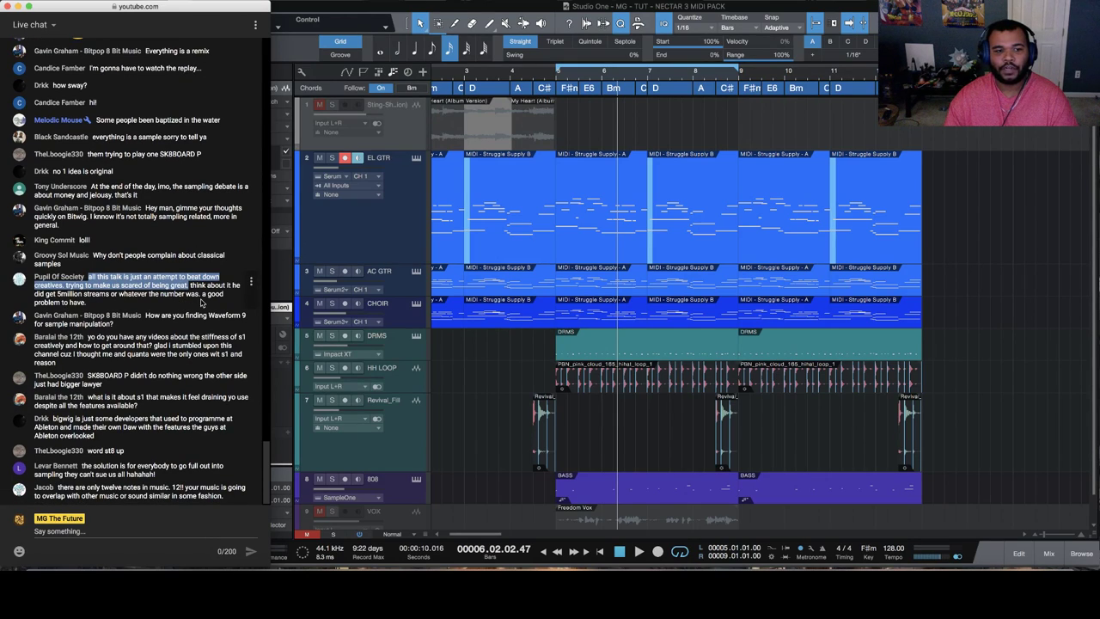
drag(106, 304, 91, 277)
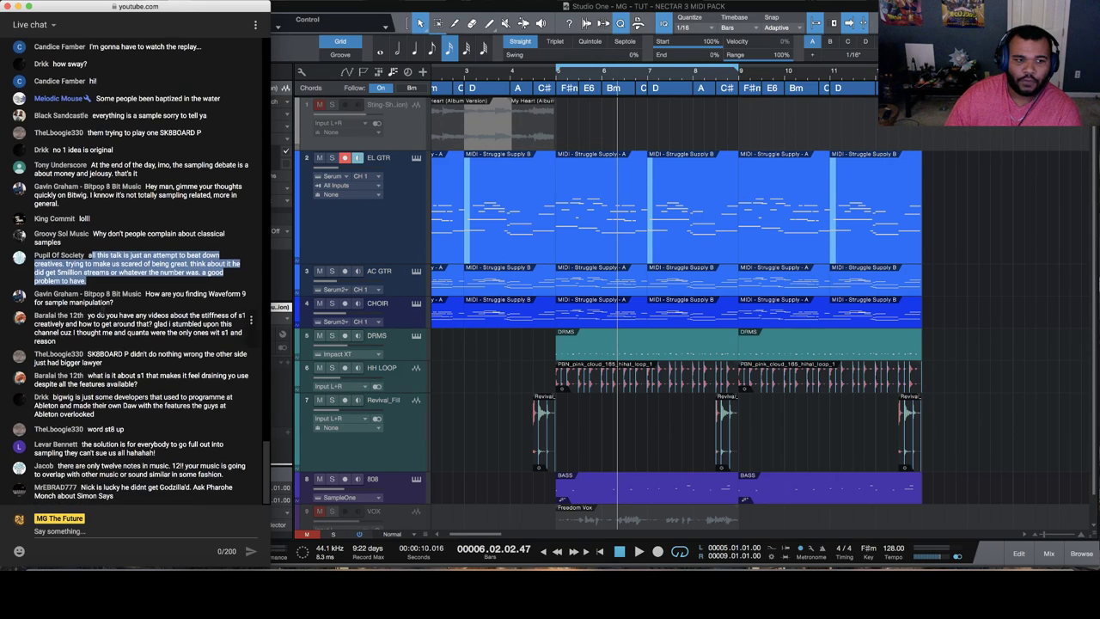
Highlight the question about Waveform 9 for sample manipulation, and then the question about videos on the stiffness of s1
drag(112, 304, 144, 295)
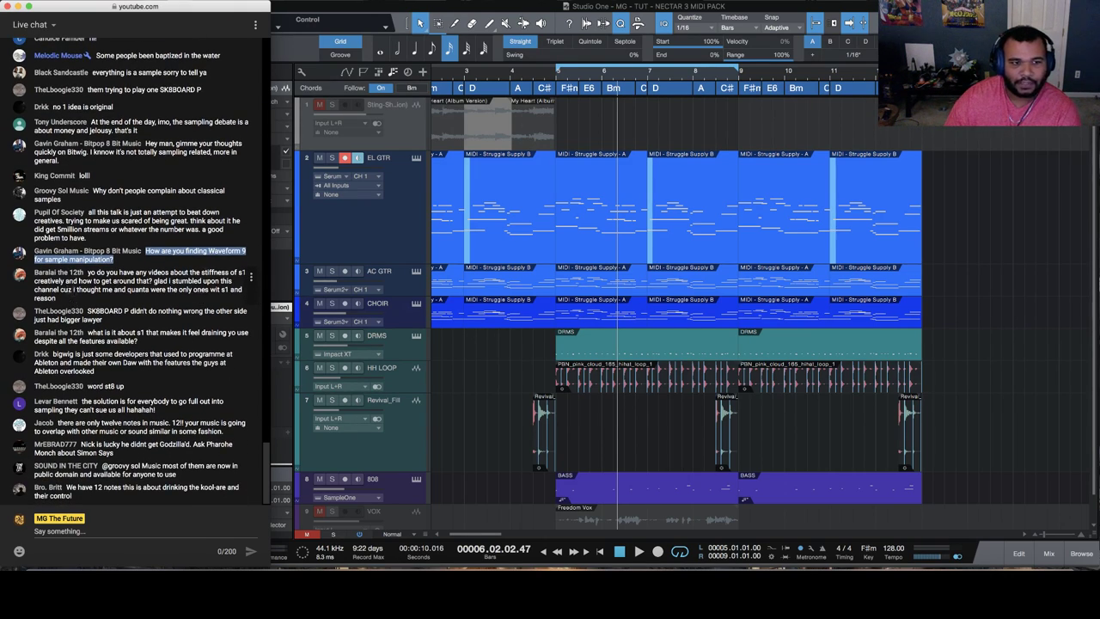
drag(59, 280, 151, 281)
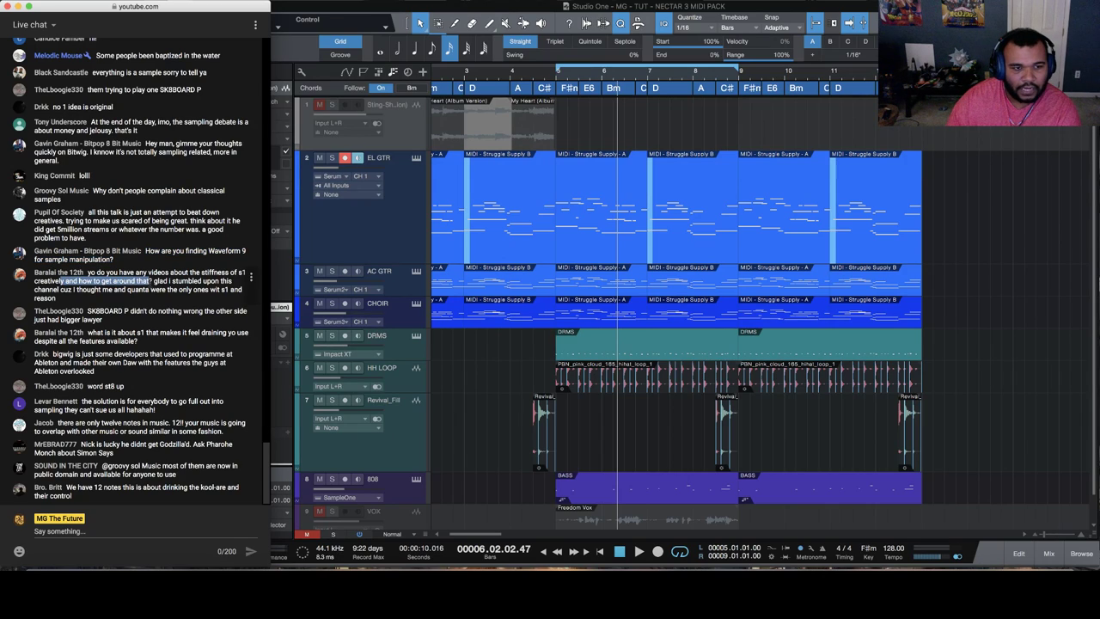
drag(63, 281, 96, 273)
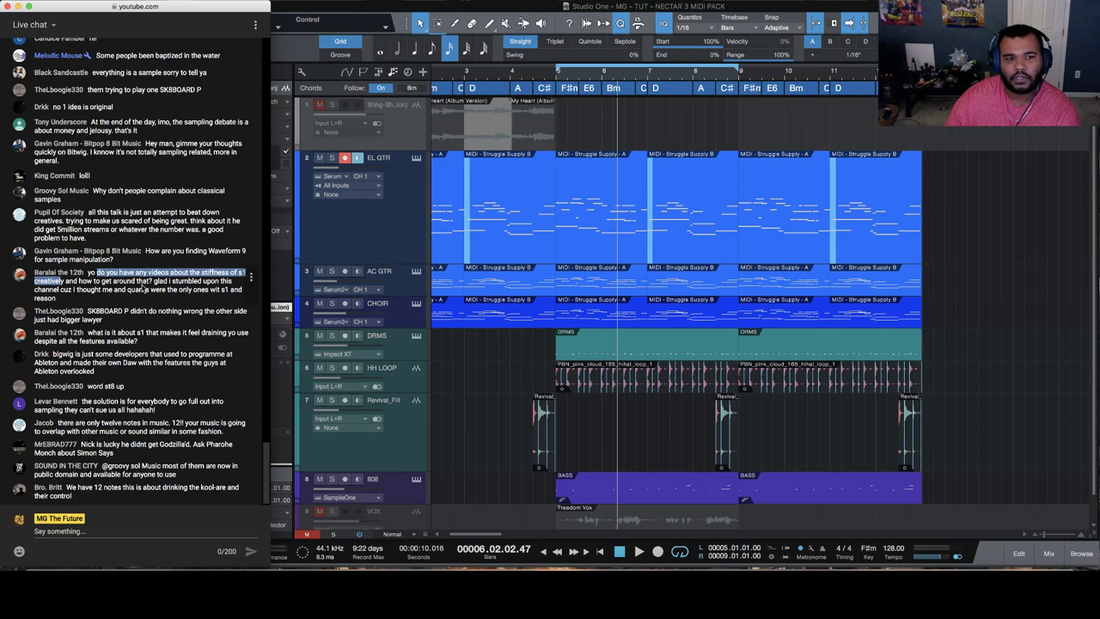
click(143, 290)
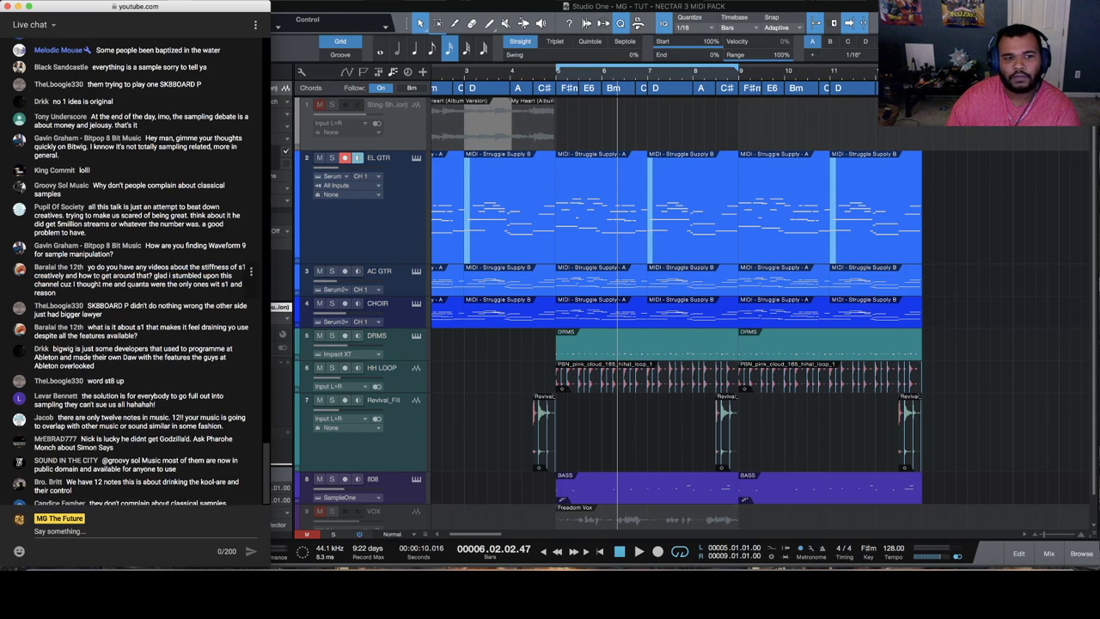
drag(86, 242, 153, 251)
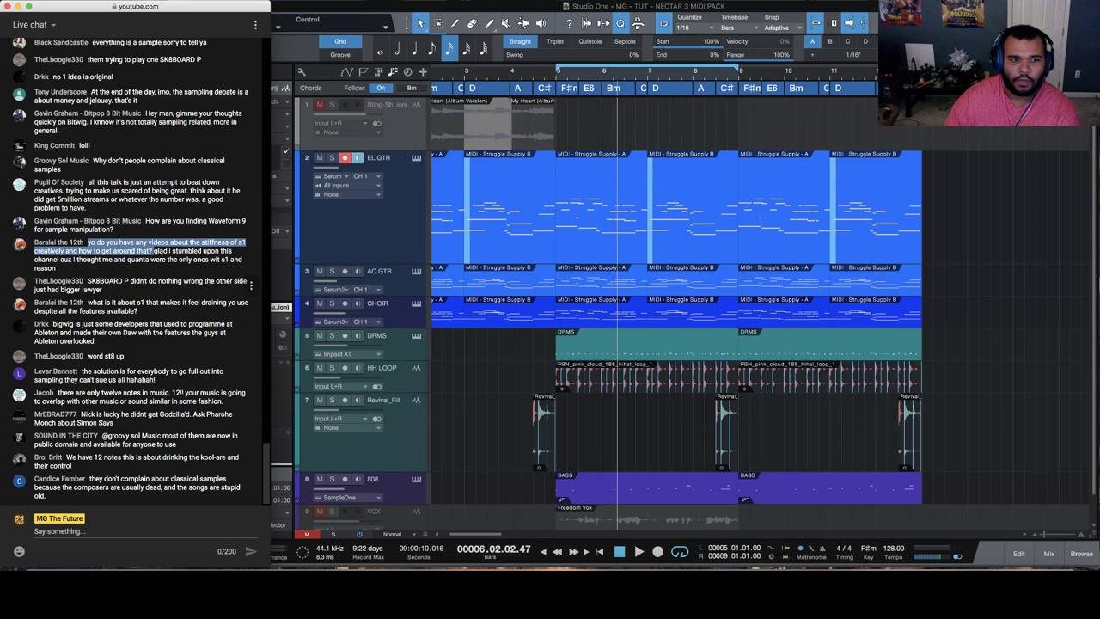
Highlight the SK8BOARD P message about the bigger lawyer and the question about s1 feeling draining, and clear the highlight
double_click(93, 290)
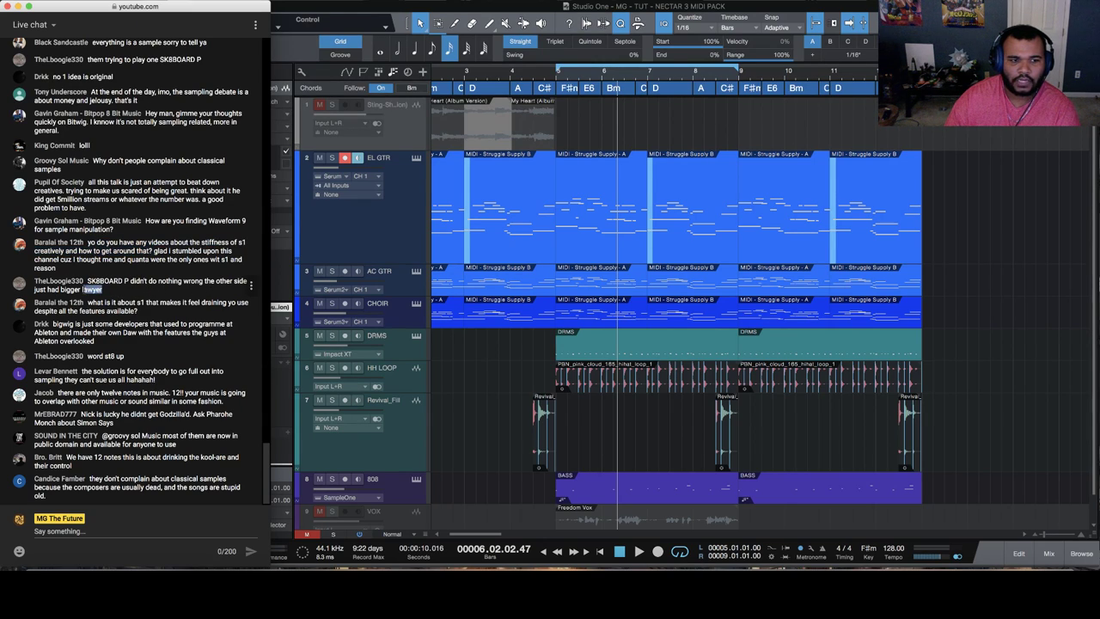
triple_click(93, 289)
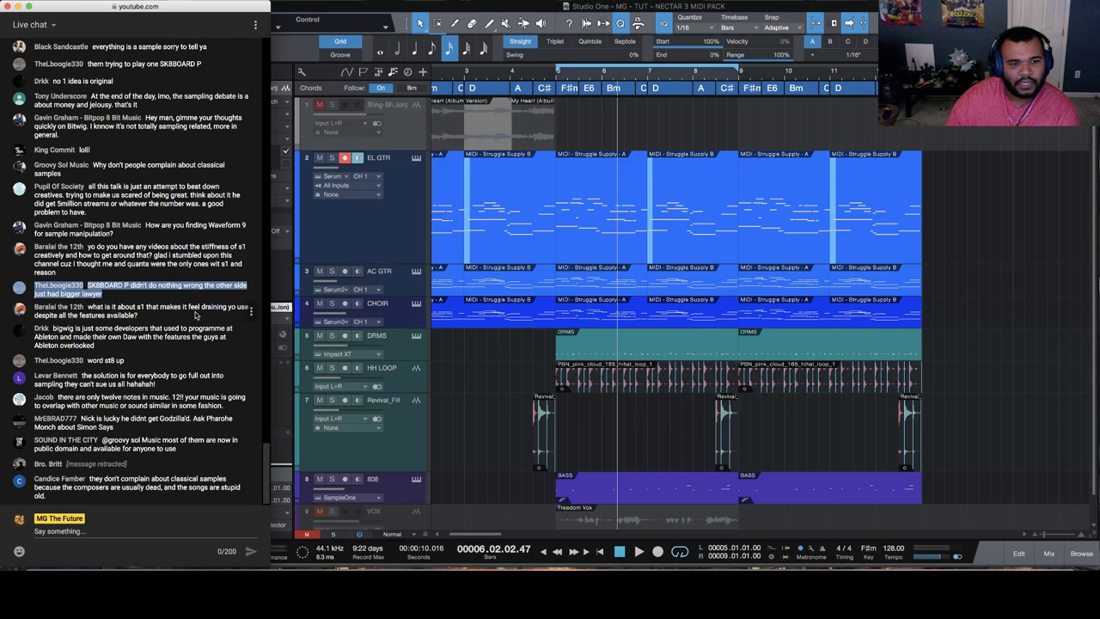
drag(145, 318, 35, 306)
click(153, 306)
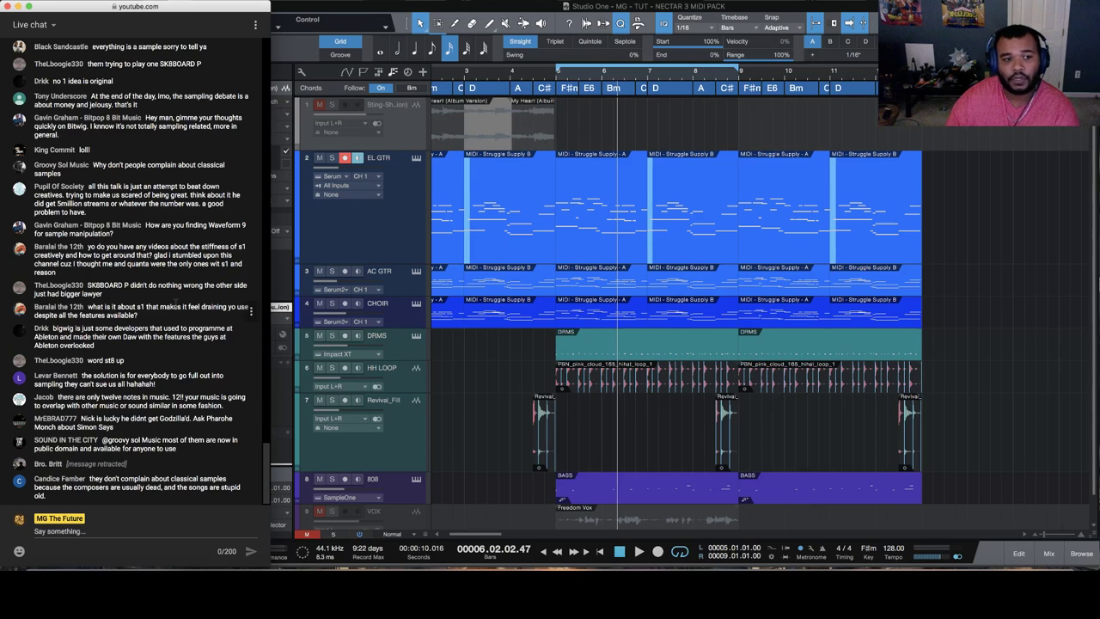
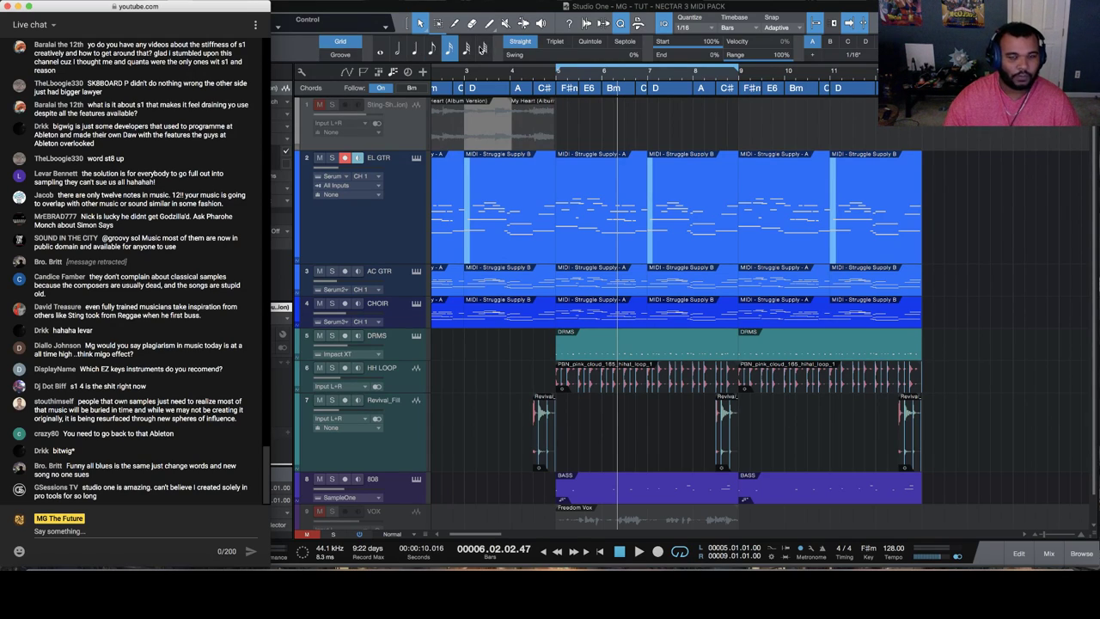
Switch to the Studio One window and view the song arrangement
click(446, 57)
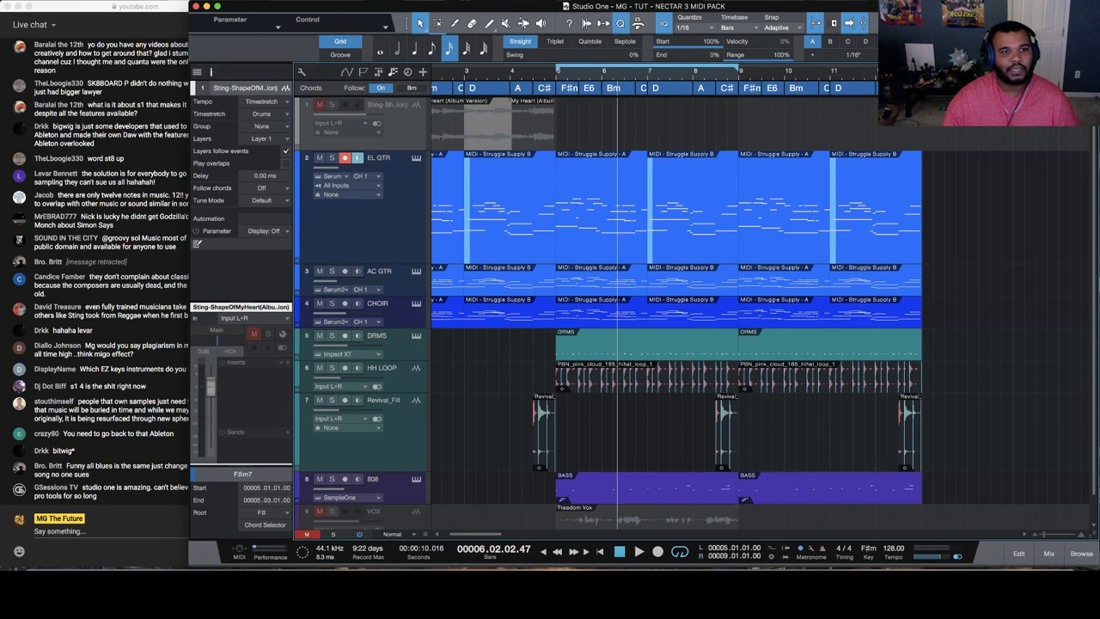
click(322, 2)
click(731, 122)
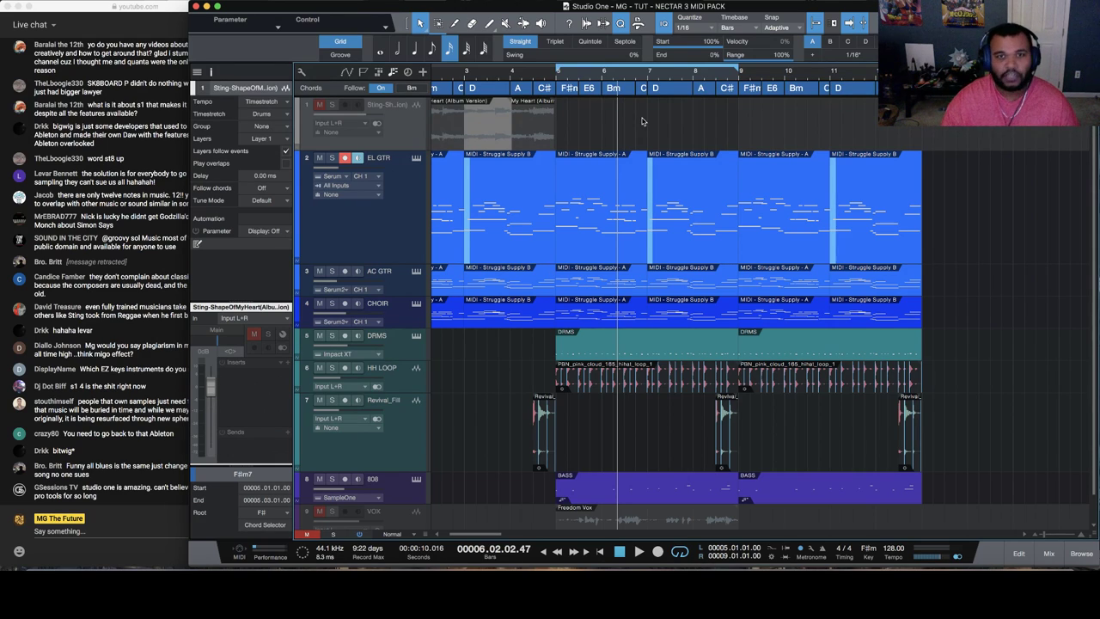
scroll(609, 119, down, 1)
scroll(609, 118, up, 1)
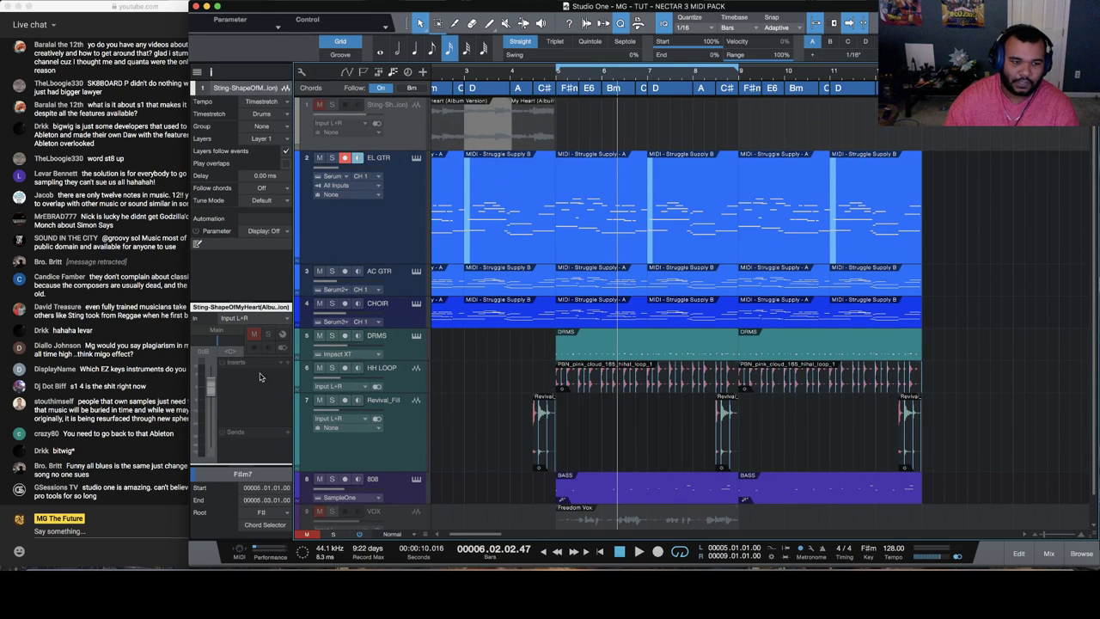
Return to the live chat and highlight the message about the bigwig developers, and then the one proposing that everybody go full out into sampling
click(189, 292)
scroll(189, 292, up, 2)
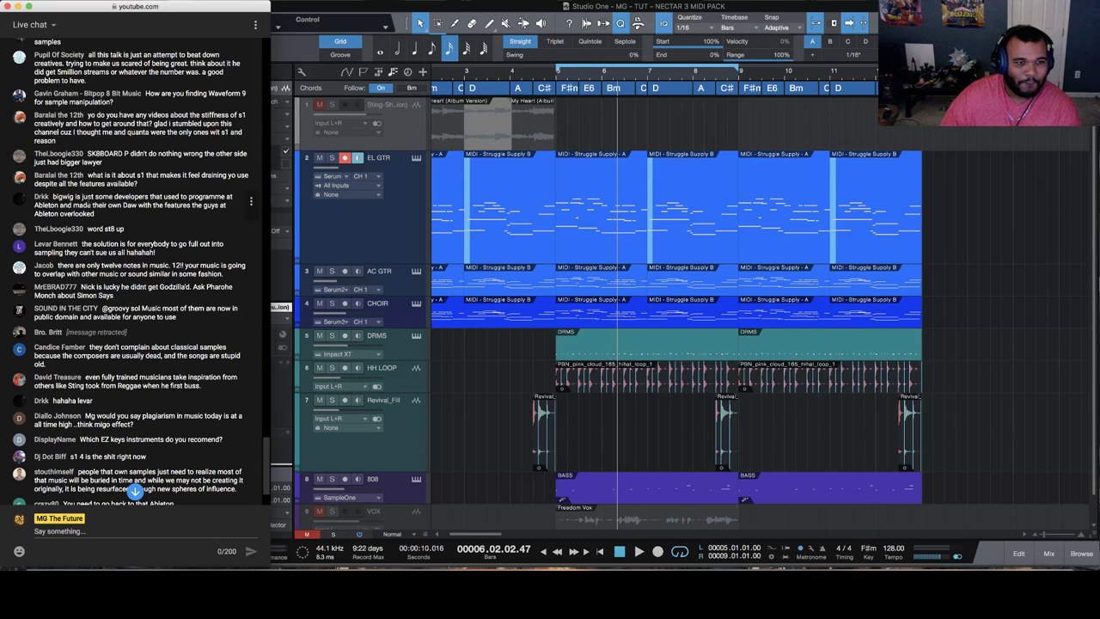
scroll(135, 203, down, 1)
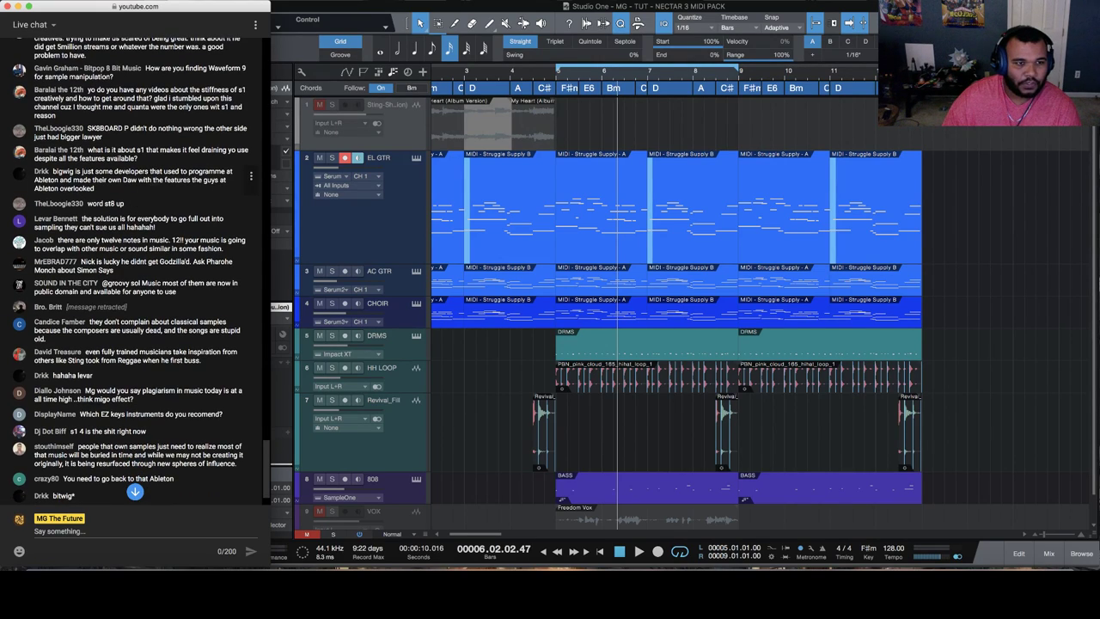
drag(108, 191, 62, 171)
scroll(71, 172, down, 2)
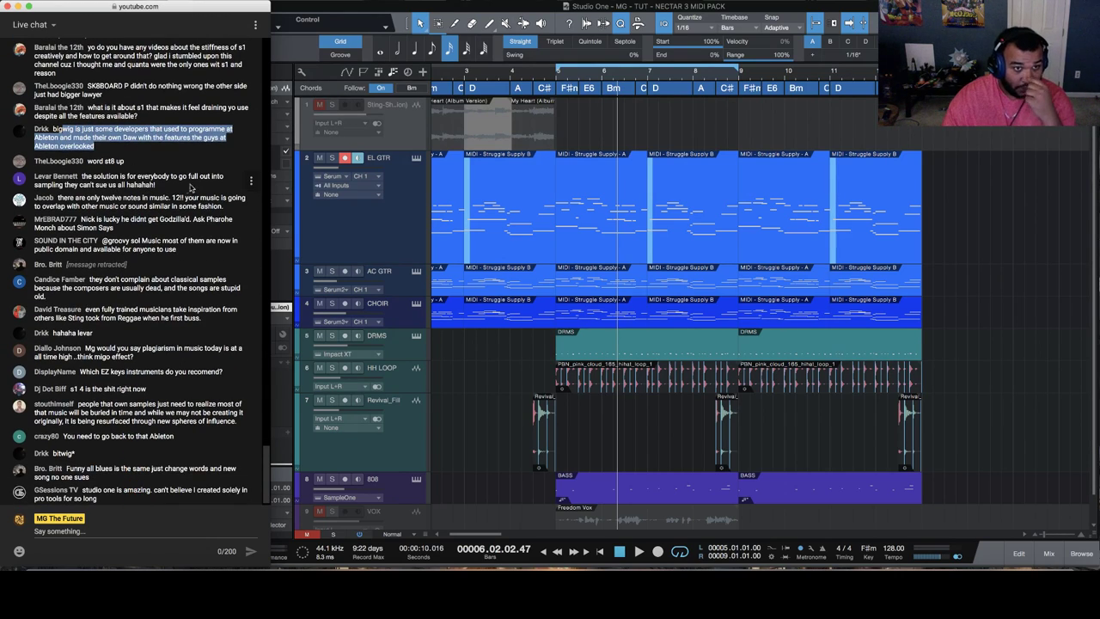
drag(164, 190, 93, 176)
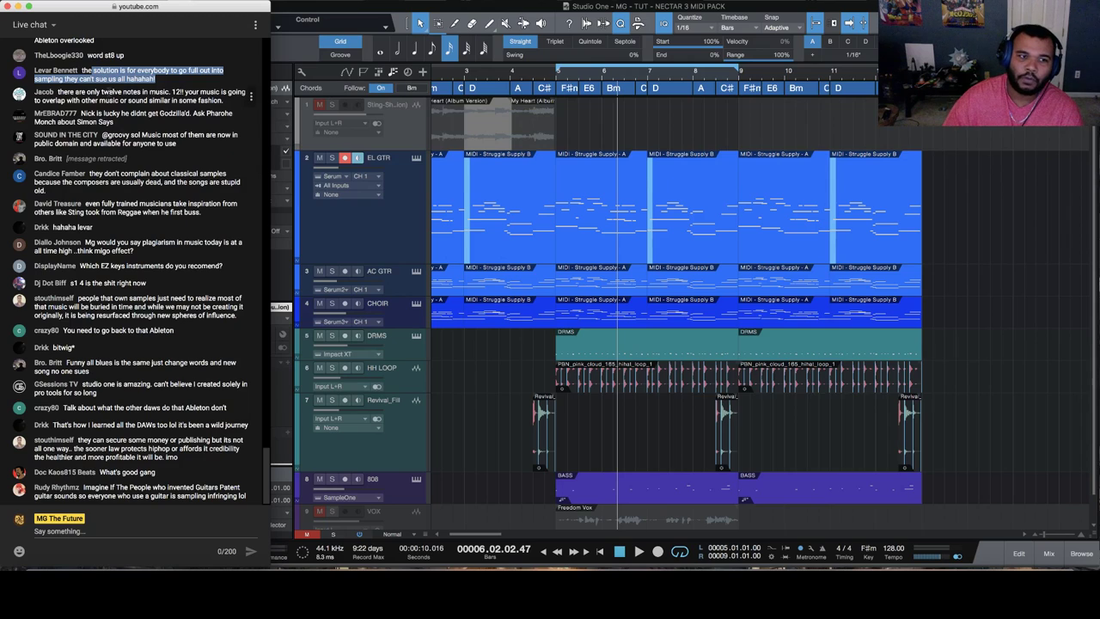
Highlight "12!! your music is going to overlap with other music" through the message's end, and then the message about Nick and Godzilla
scroll(134, 481, up, 2)
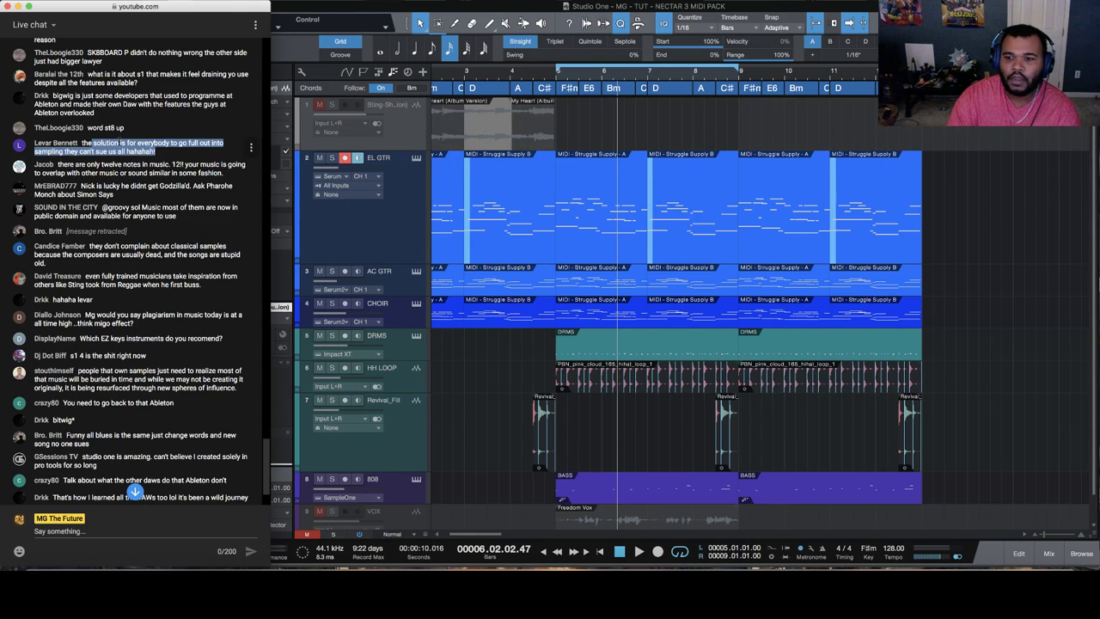
click(72, 171)
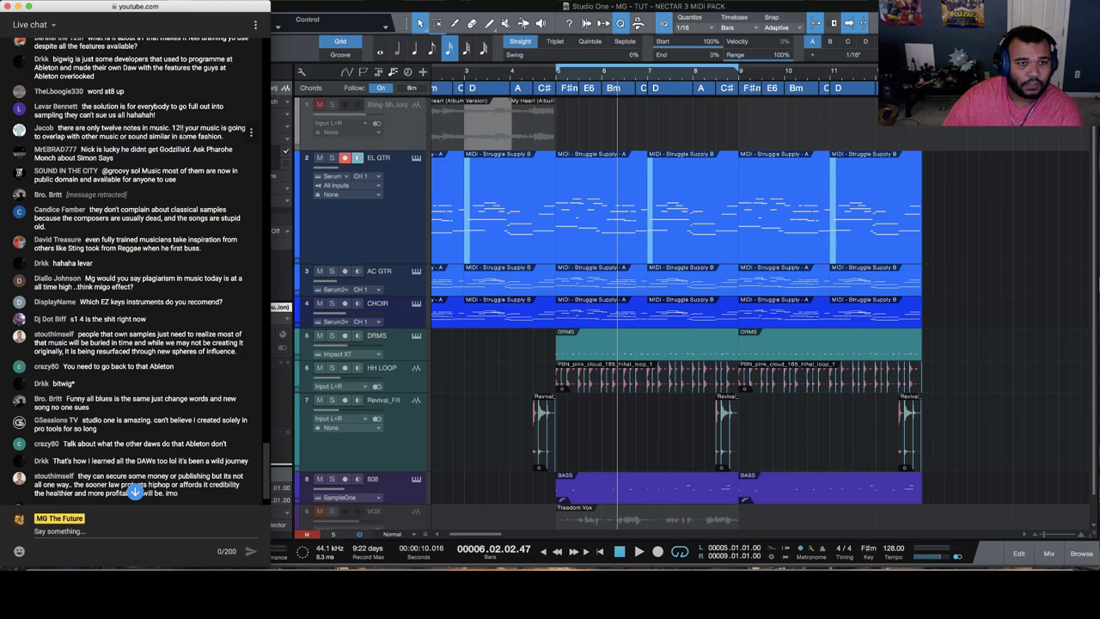
drag(171, 128, 185, 128)
drag(225, 81, 172, 70)
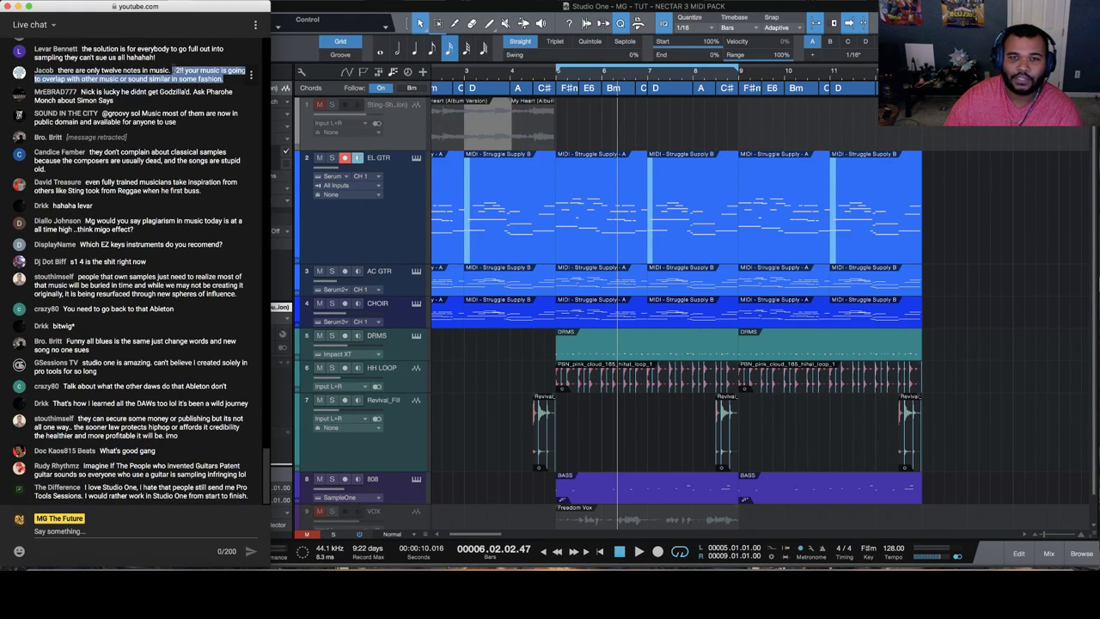
drag(83, 76, 169, 81)
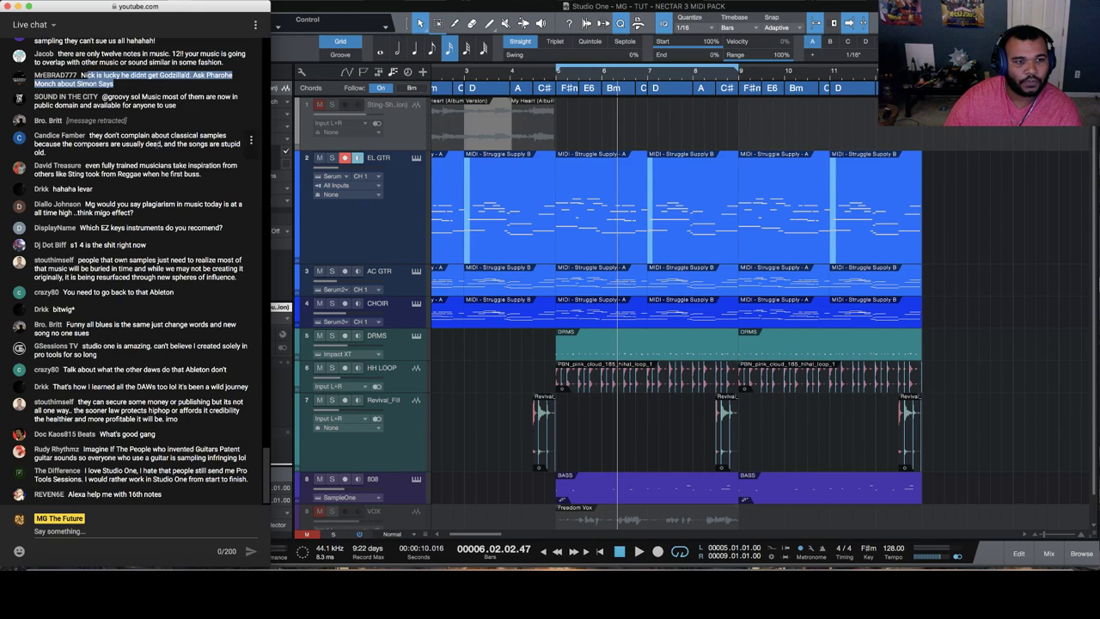
Highlight the reply "they don't complain about classical samples because the composers are usually dead" through its end, and clear the highlight
triple_click(92, 114)
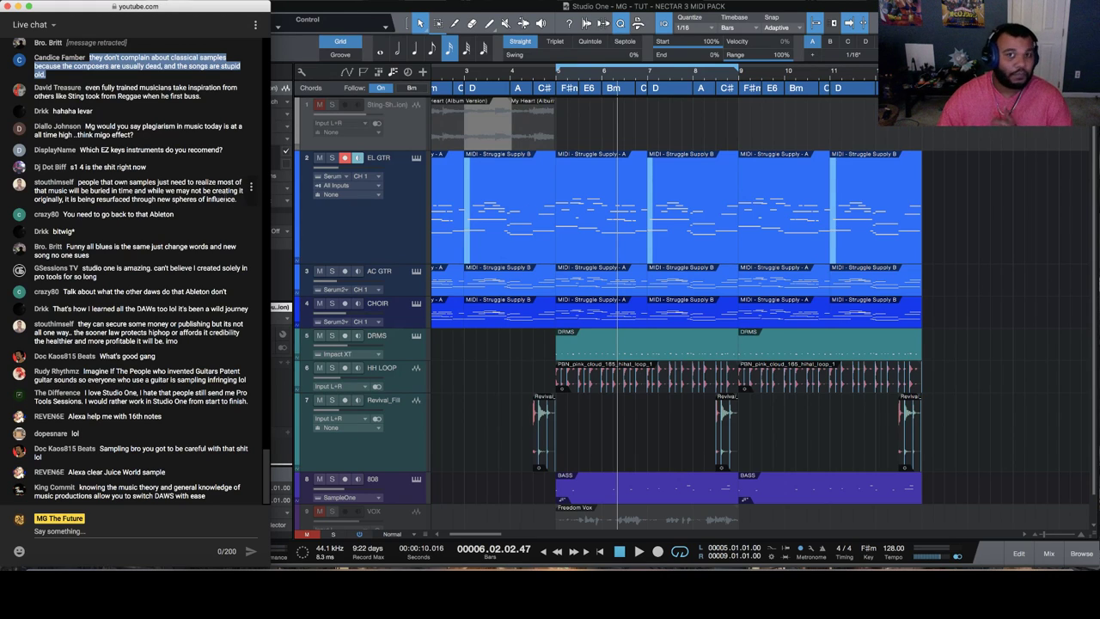
scroll(199, 191, up, 1)
scroll(200, 191, up, 3)
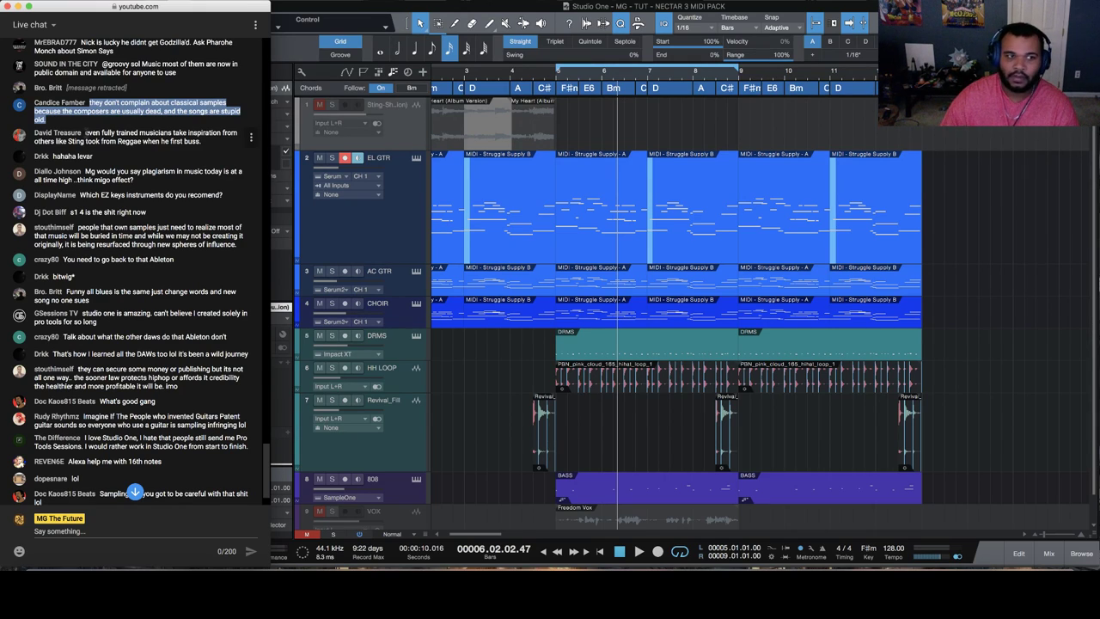
click(87, 134)
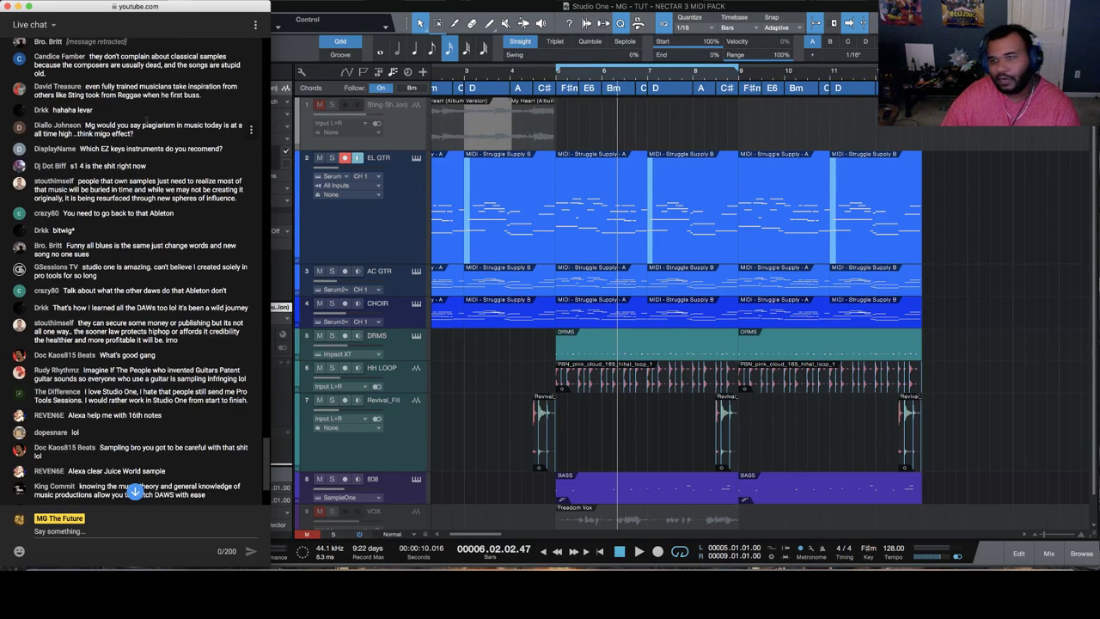
Highlight words about Reggae in the Sting message, and then the question whether plagiarism in music is at an all time high
double_click(129, 83)
drag(137, 84, 160, 83)
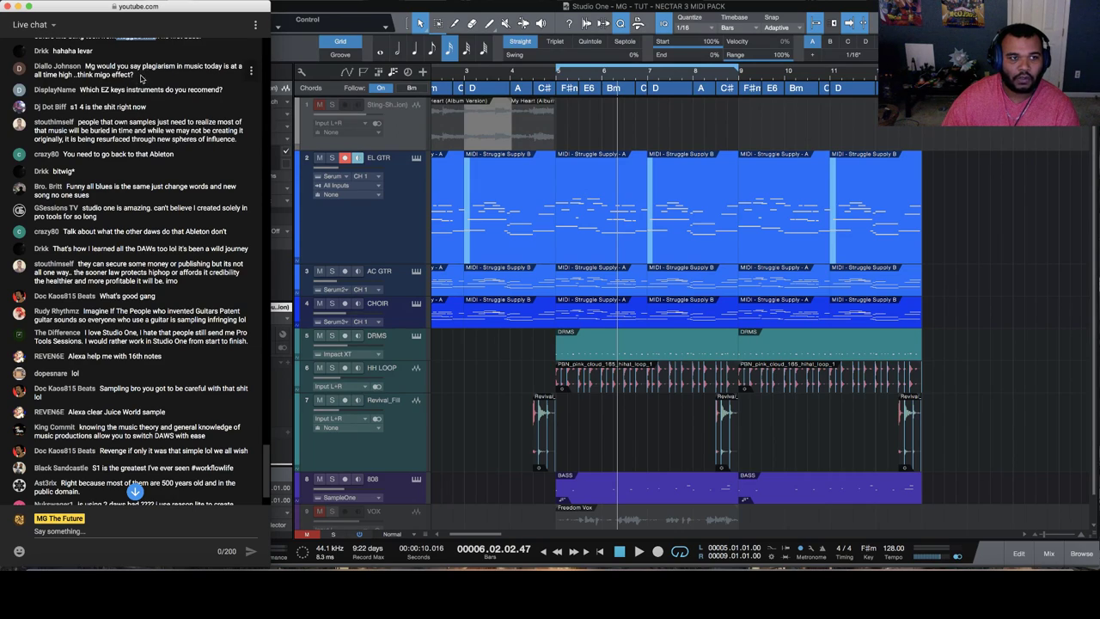
triple_click(127, 74)
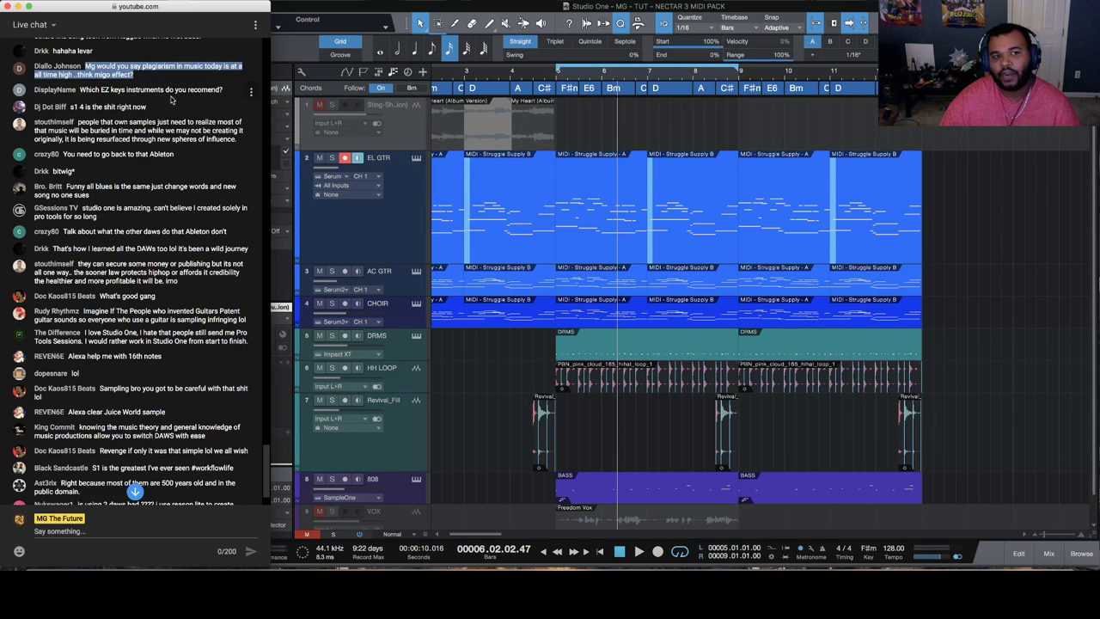
Highlight the question about which EZ keys instruments are recommended and review the messages around it
click(129, 89)
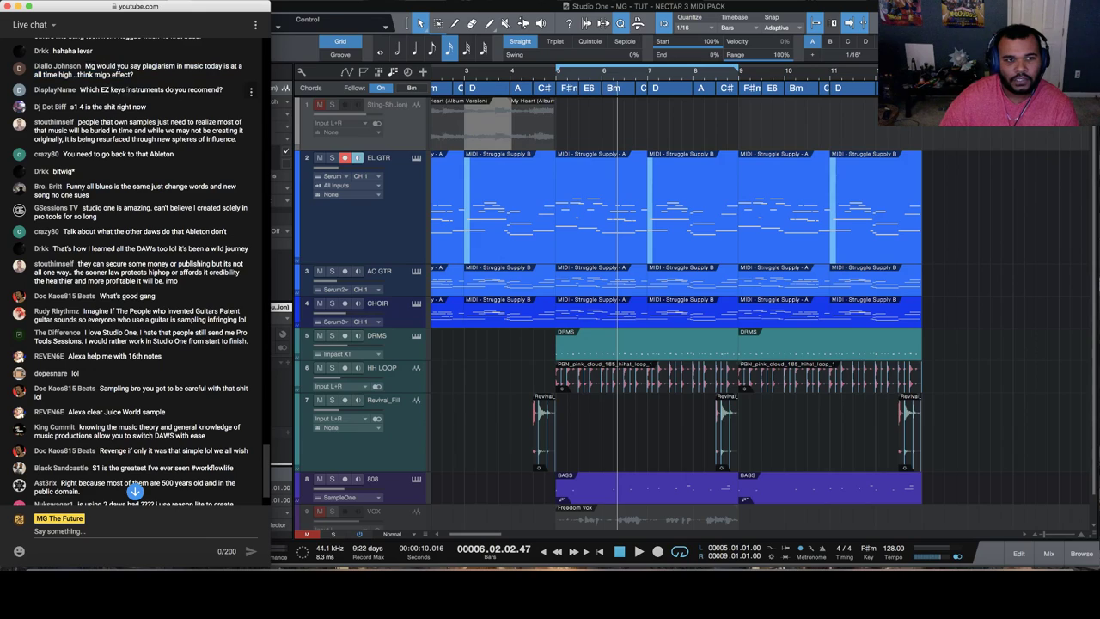
drag(94, 90, 220, 100)
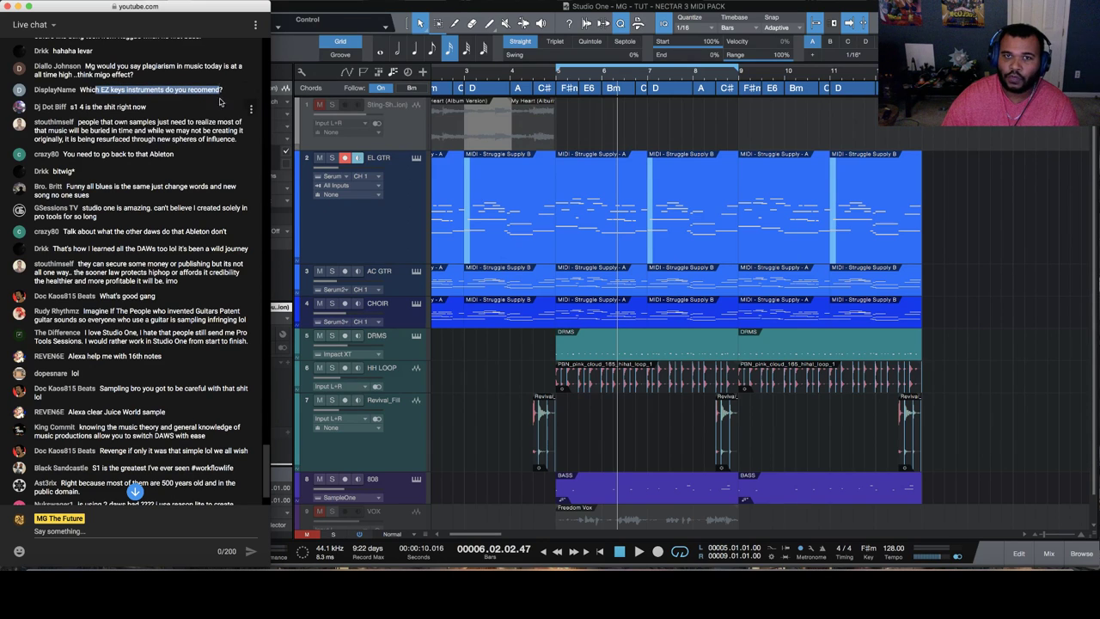
scroll(151, 107, down, 5)
scroll(151, 105, up, 6)
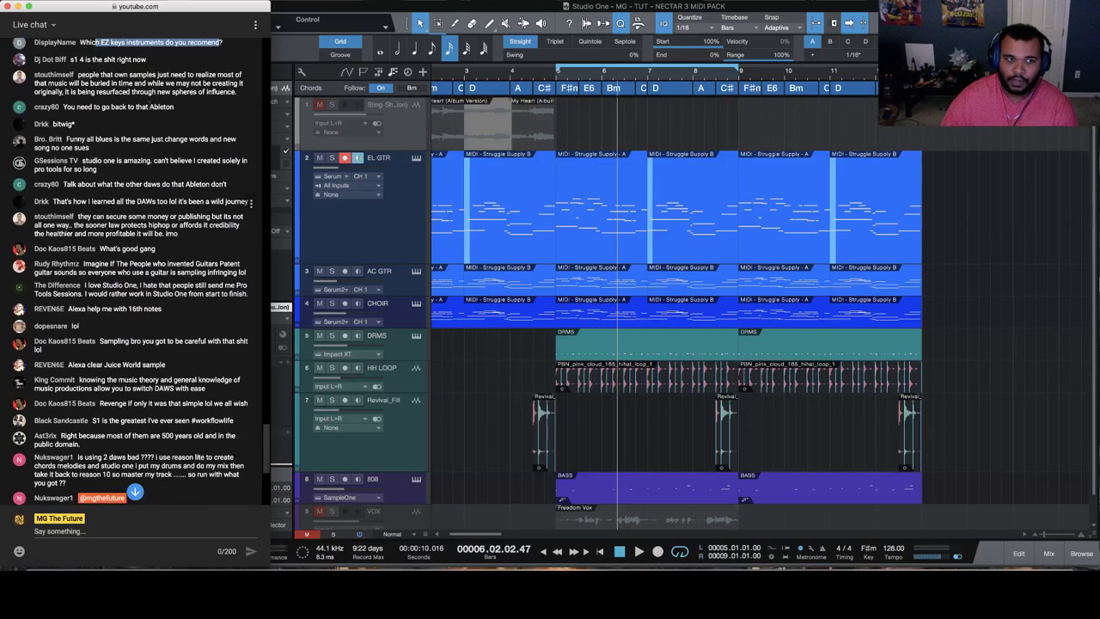
Highlight the message praising s1 4, and then "You need to go back to that Ableton"
scroll(151, 105, up, 2)
scroll(129, 154, up, 1)
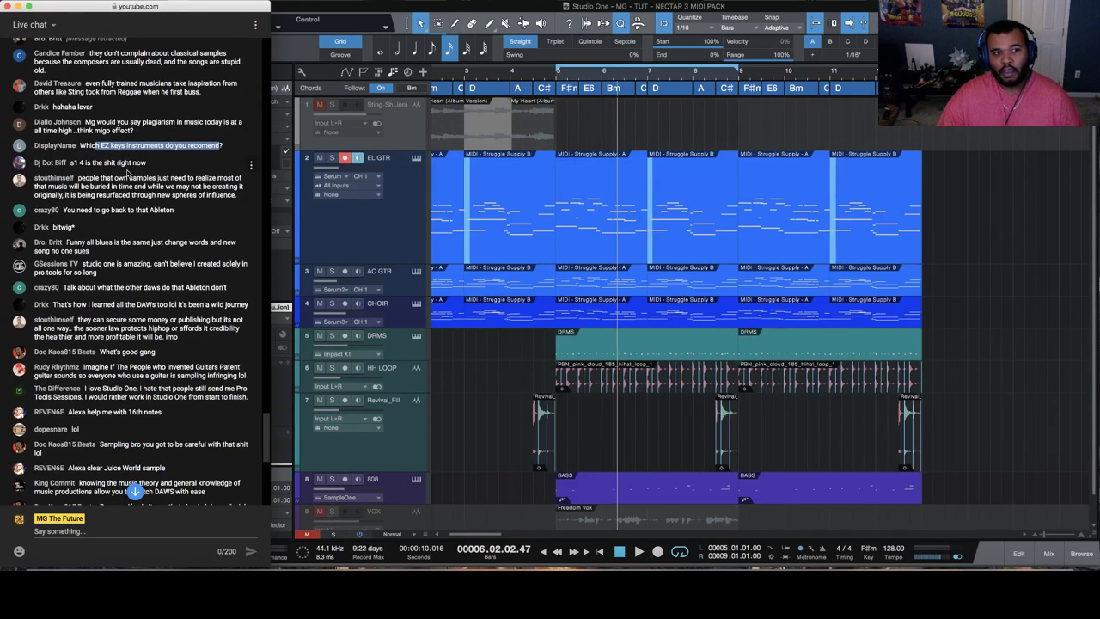
drag(148, 162, 69, 163)
scroll(135, 195, down, 2)
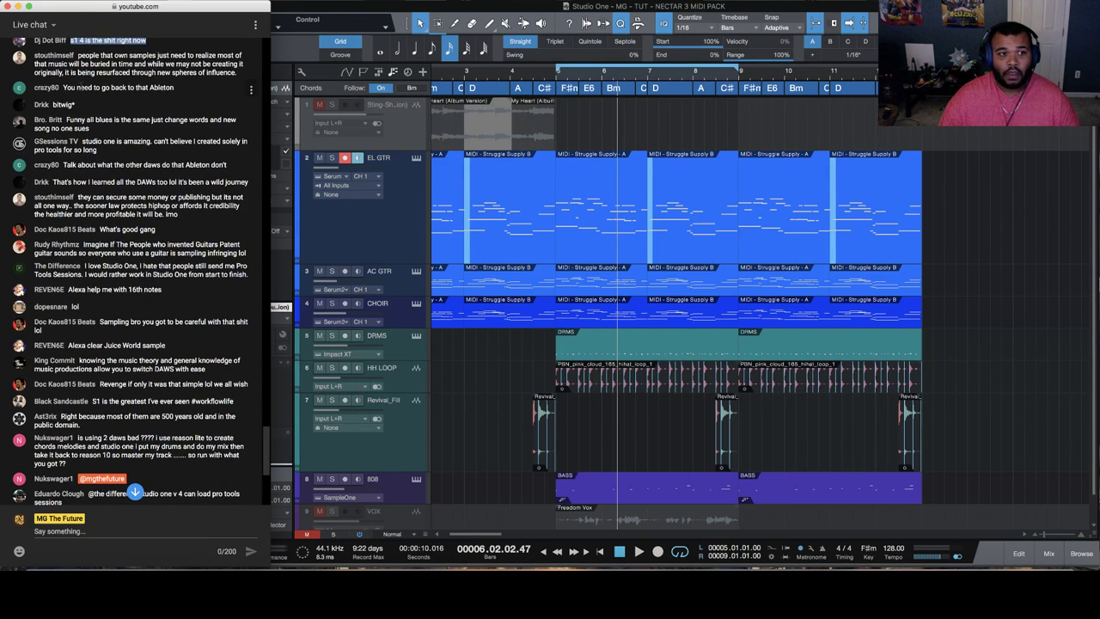
drag(63, 87, 174, 87)
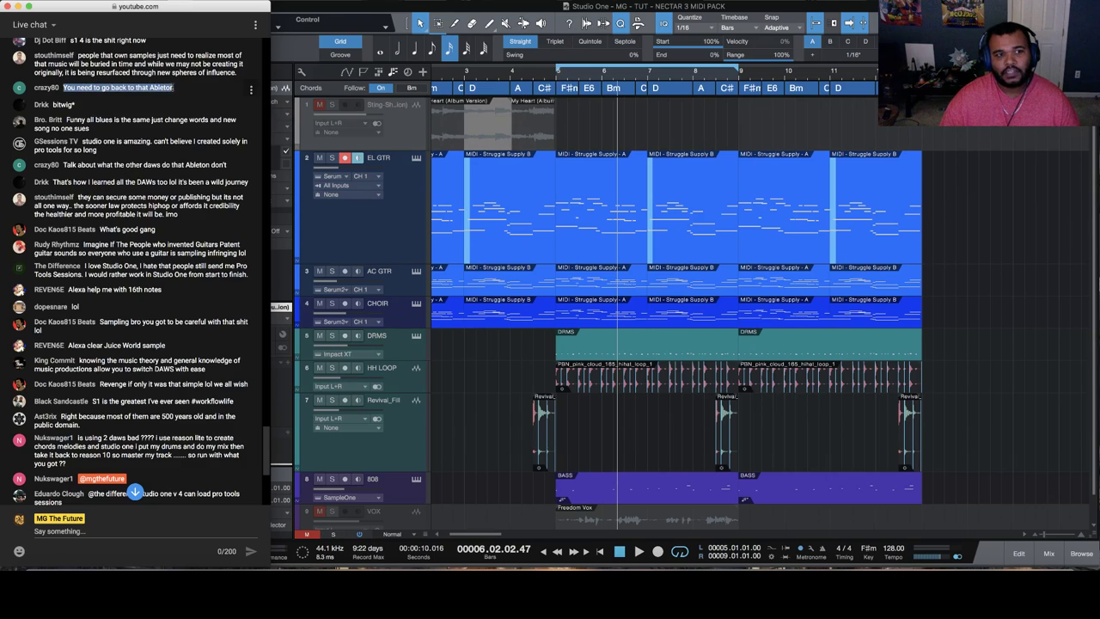
Clear the highlight and mark the message "Talk about what the other daws do that Ableton don't" for discussion
click(89, 90)
mouse_move(64, 165)
mouse_down()
mouse_move(235, 165)
mouse_move(62, 165)
mouse_up()
double_click(219, 165)
click(61, 165)
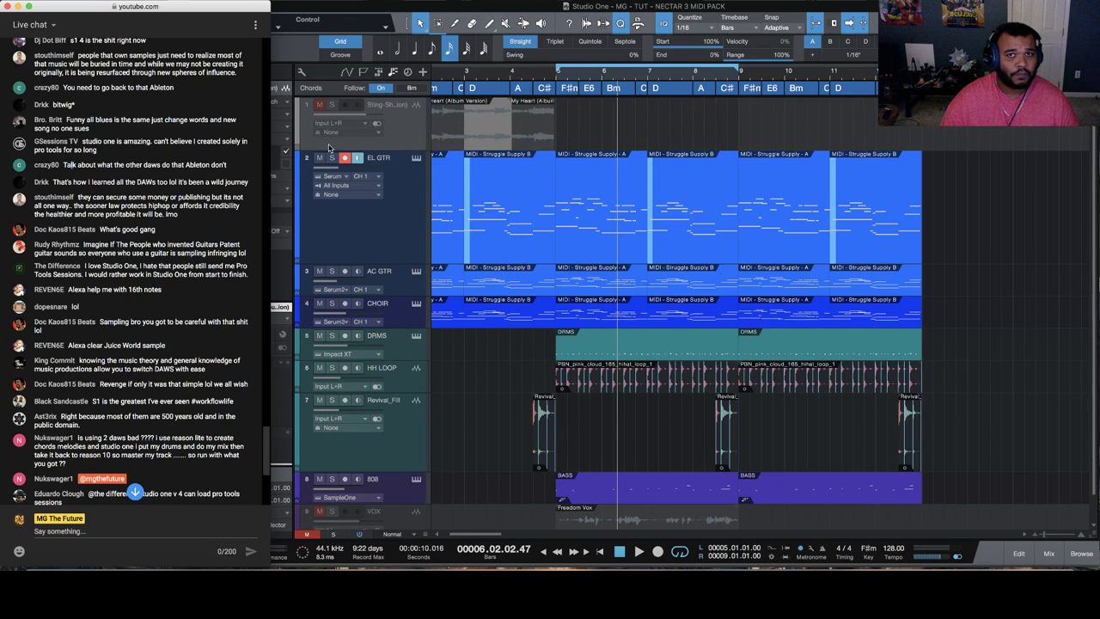
Switch to Studio One and select the Sting sample event, and then the hi-hat loop event at bar 5
scroll(248, 184, up, 1)
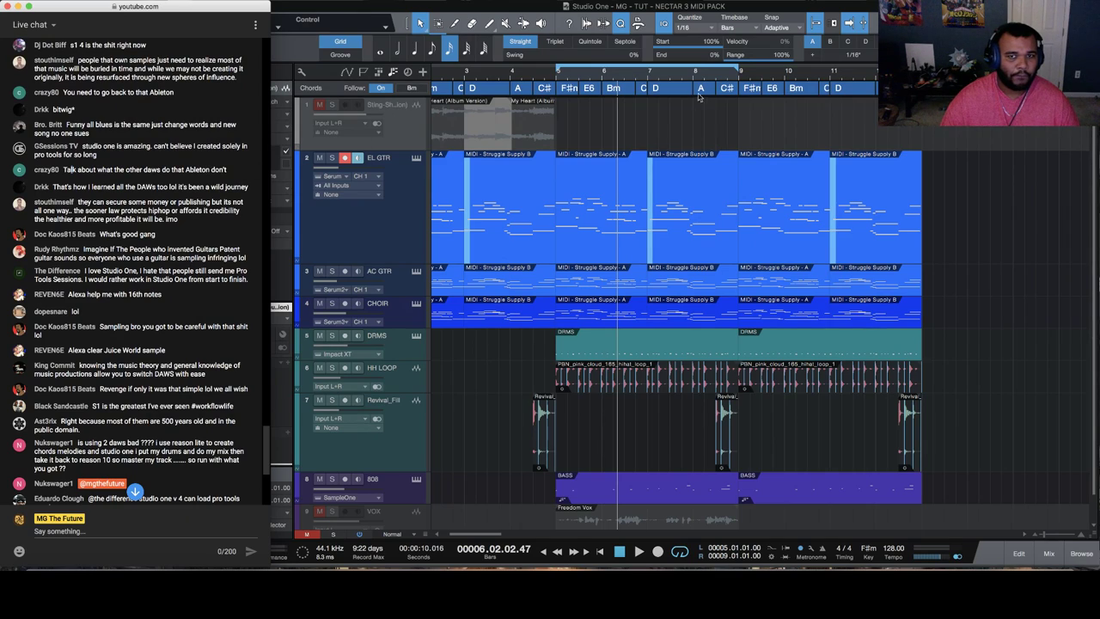
click(488, 137)
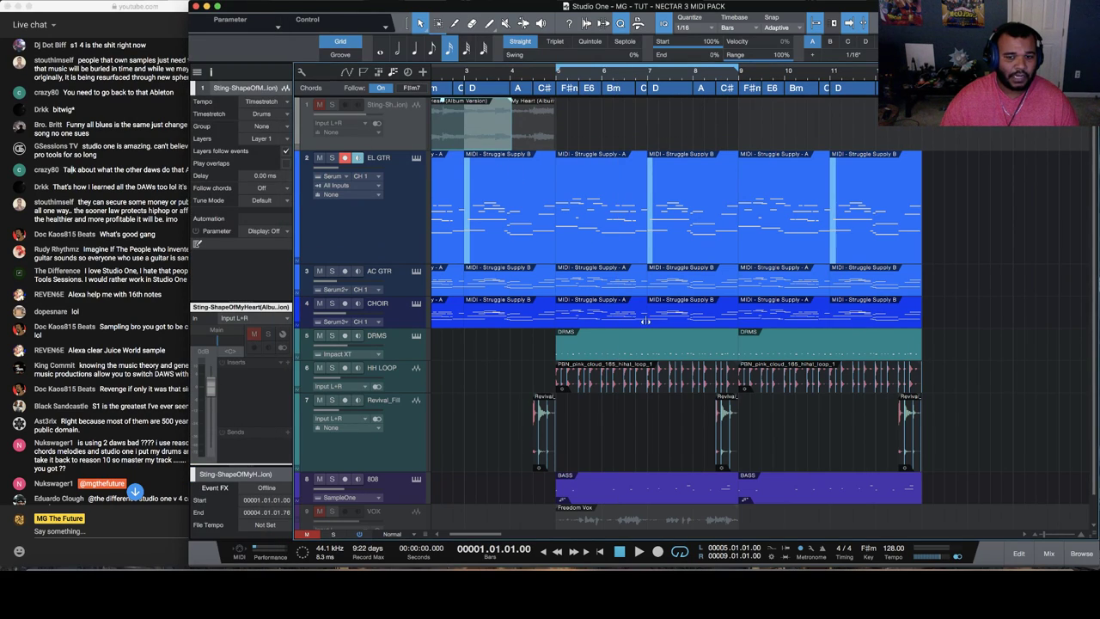
scroll(644, 320, down, 1)
click(580, 361)
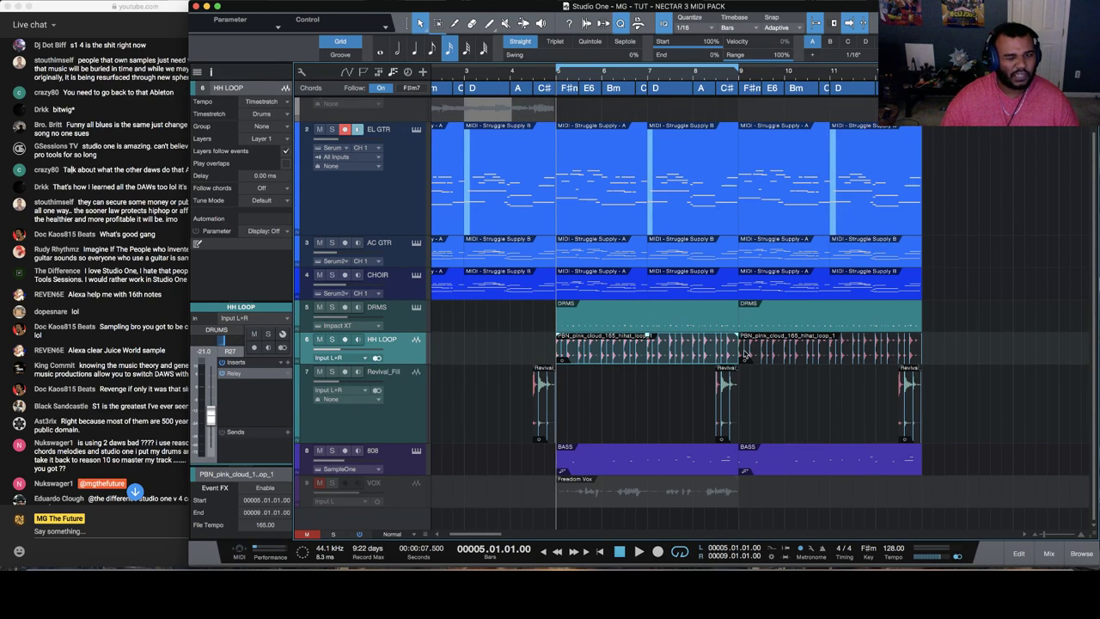
scroll(657, 355, up, 1)
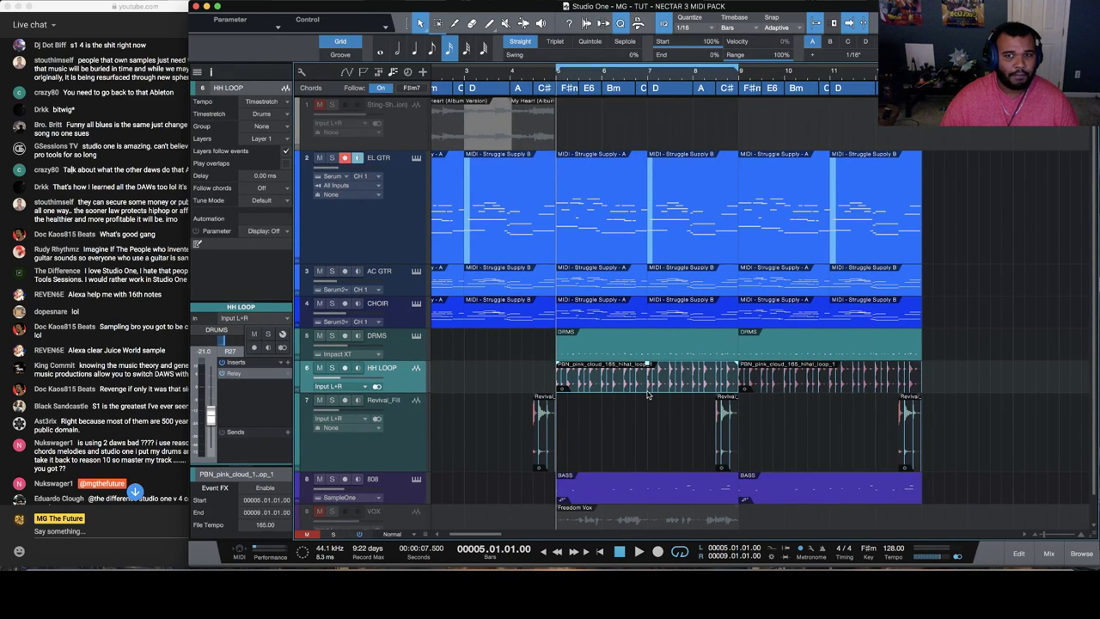
Show the notes of the EL GTR event at bar 5 in an enlarged piano roll editor, and close it
click(616, 221)
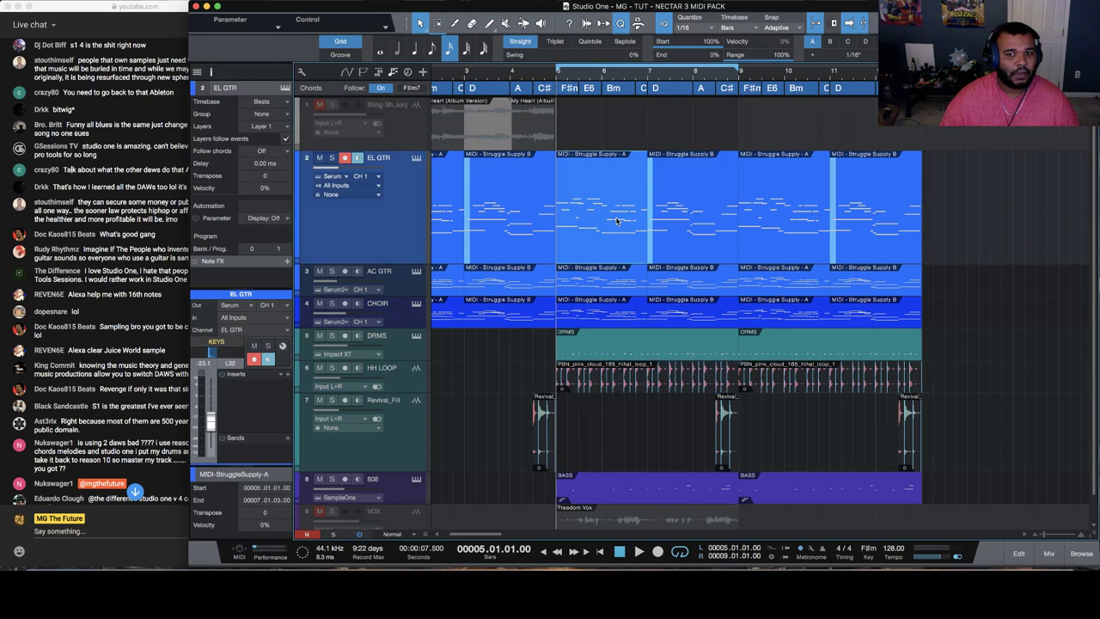
double_click(616, 221)
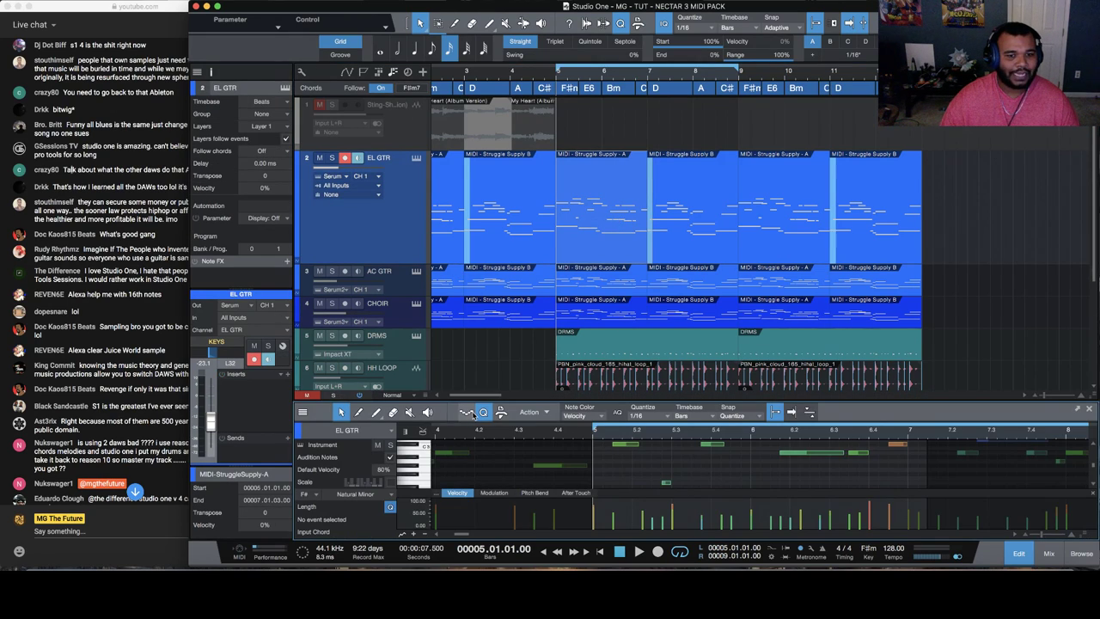
drag(507, 177, 507, 154)
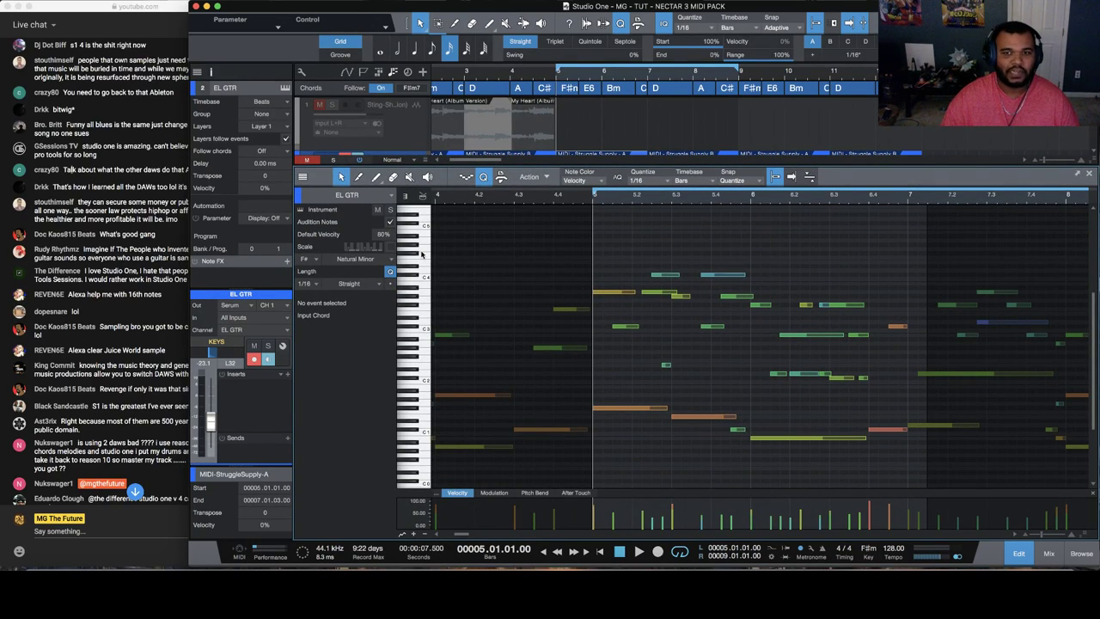
click(1091, 176)
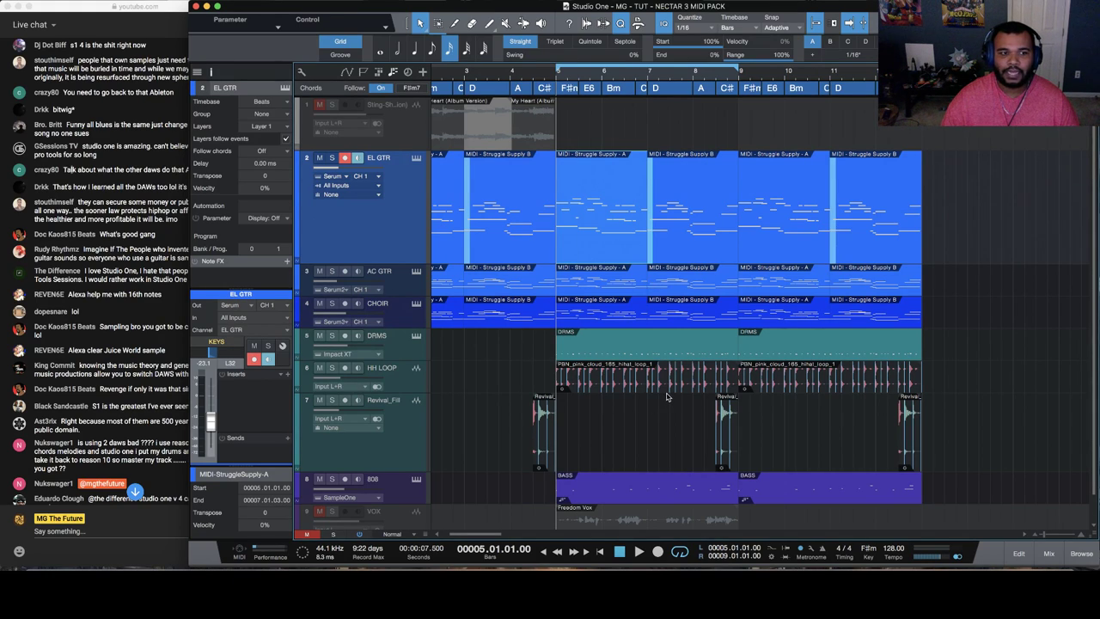
Return to the live chat and highlight "been a wild journey", and then "sampling infringing" in the guitar patent message
click(134, 182)
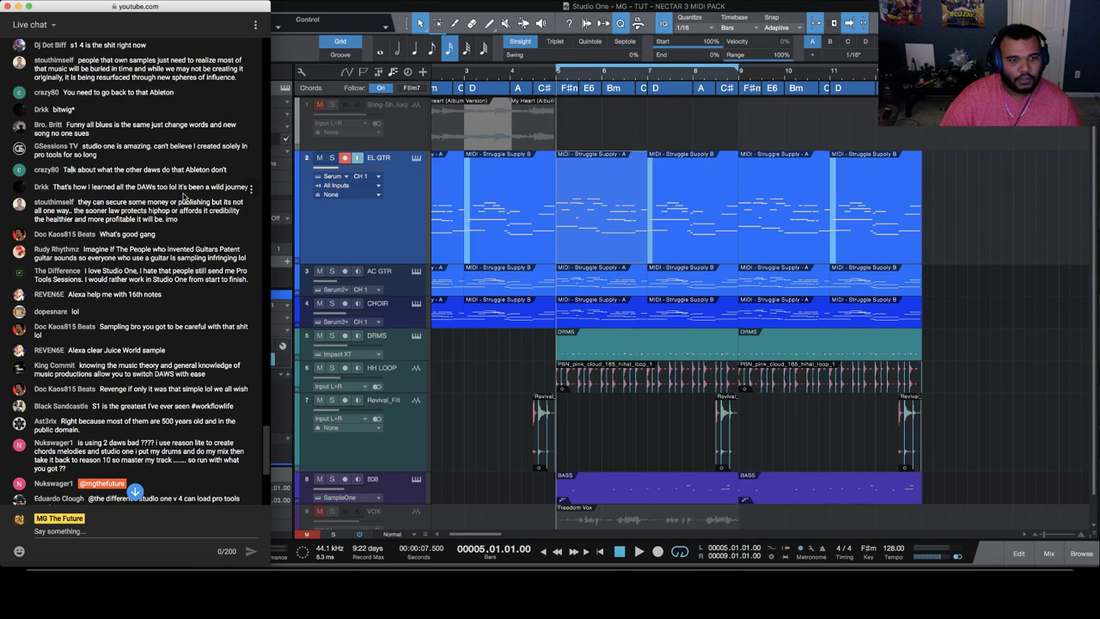
drag(182, 187, 247, 189)
scroll(126, 209, down, 3)
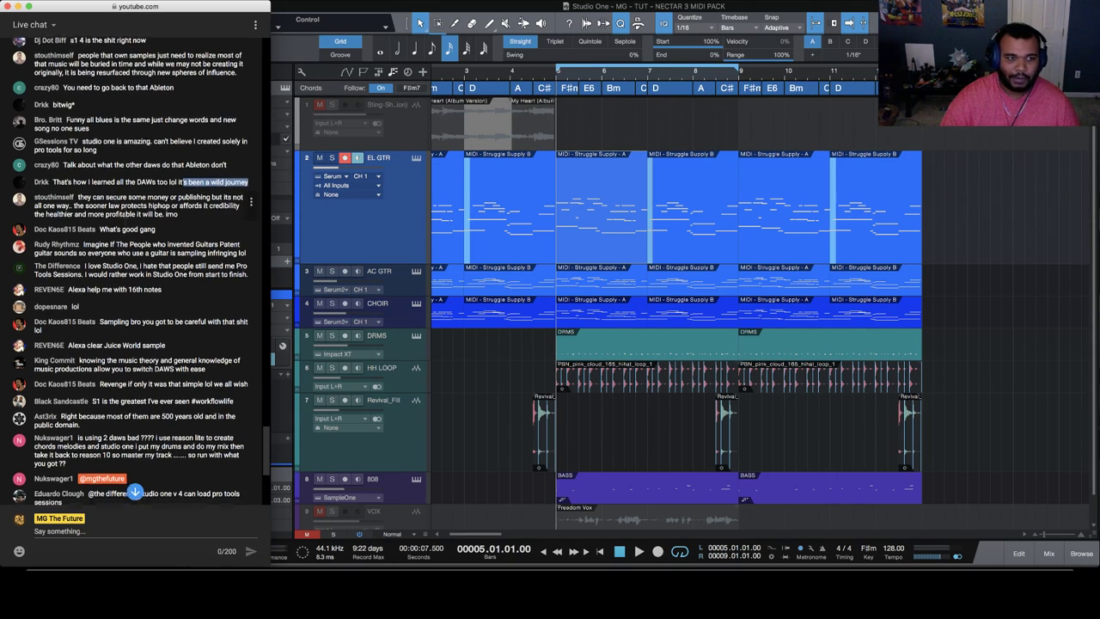
scroll(125, 209, down, 1)
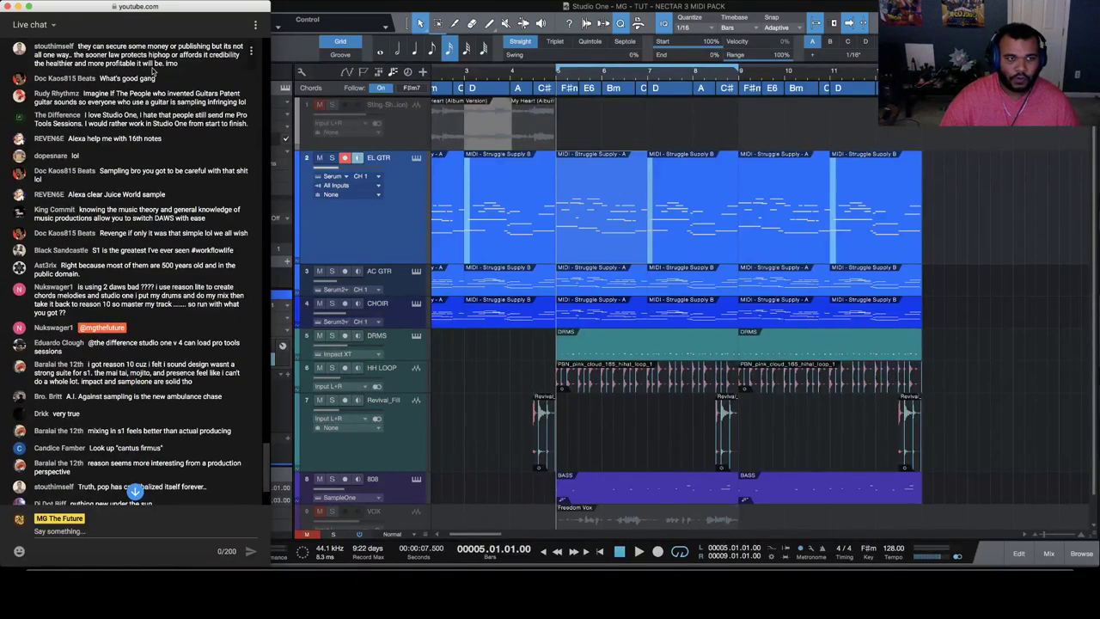
scroll(167, 138, down, 1)
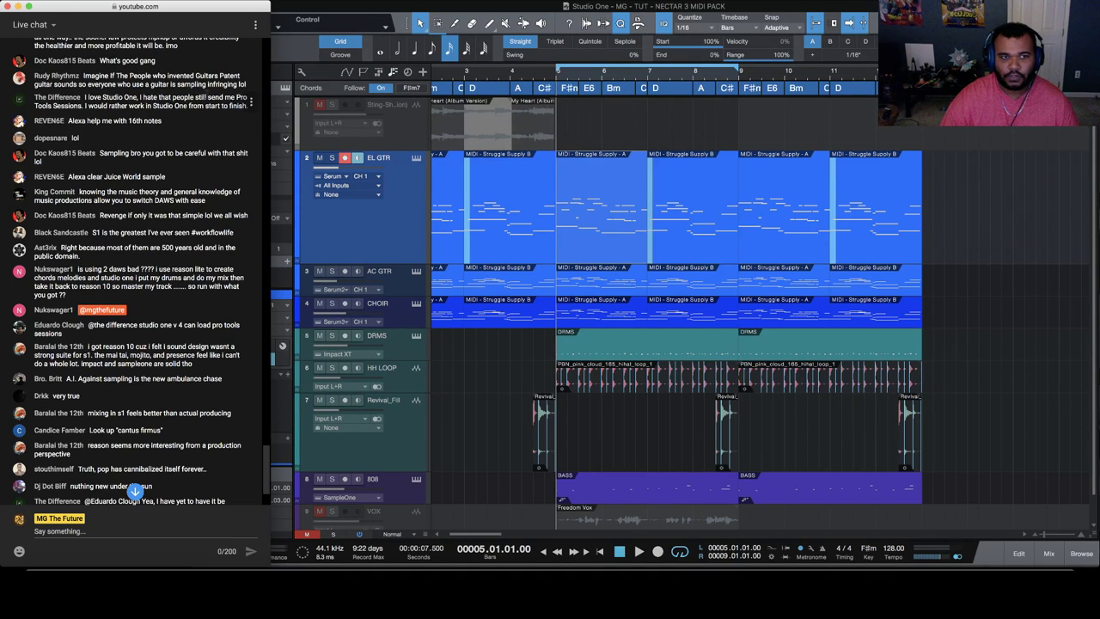
drag(170, 84, 237, 84)
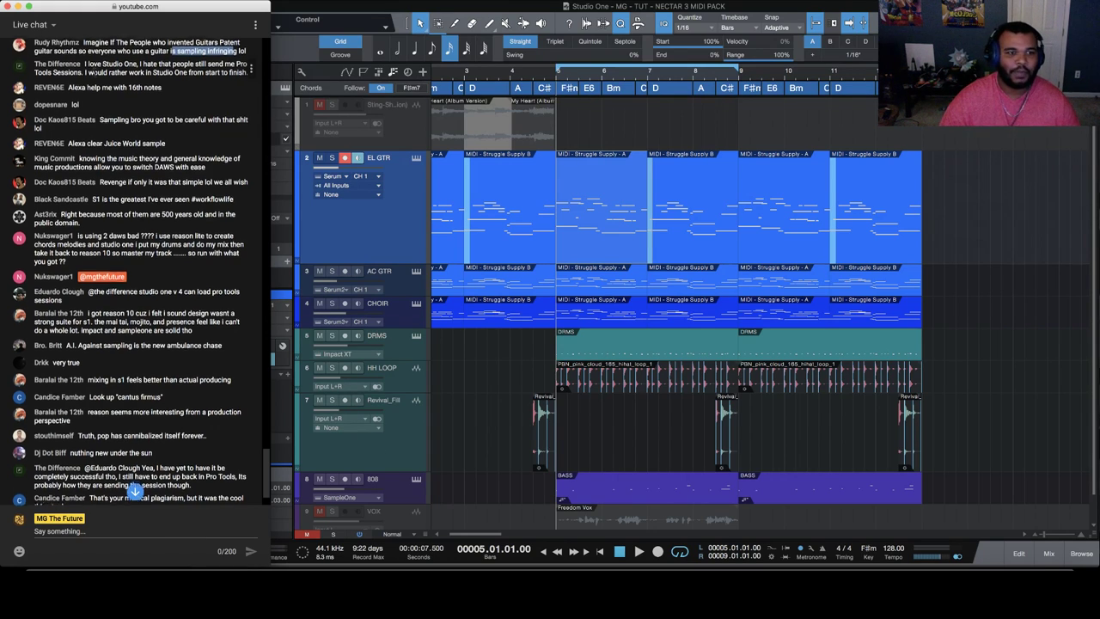
Highlight "Sampling bro you got to be" in the chat, and then the message "Alexa clear Juice World sample"
scroll(96, 77, up, 2)
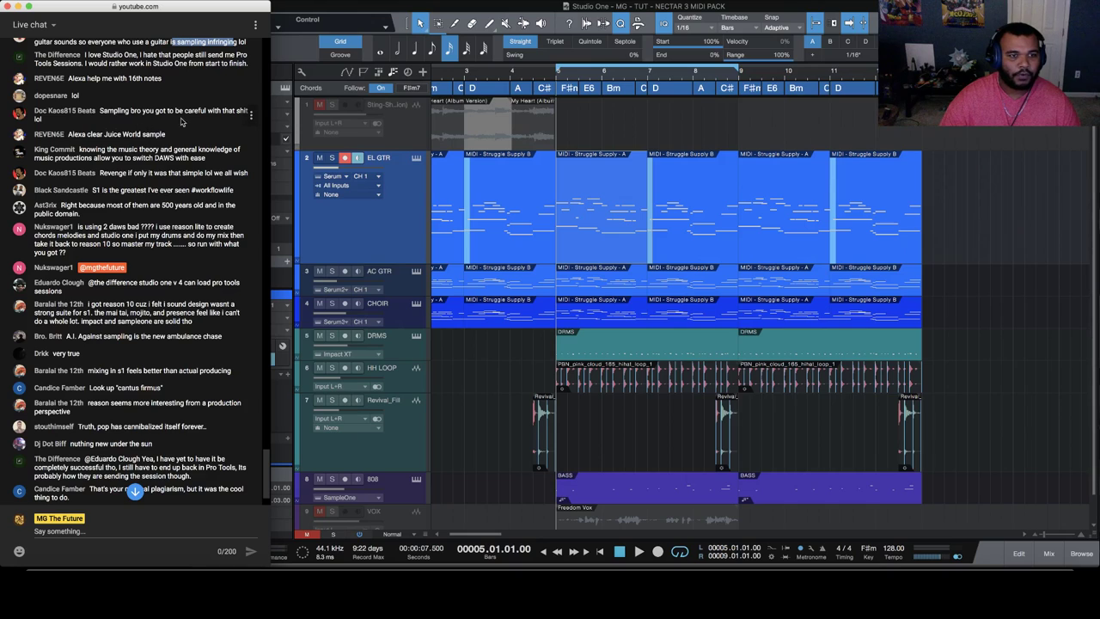
drag(99, 95, 183, 96)
scroll(172, 111, down, 2)
scroll(159, 133, up, 3)
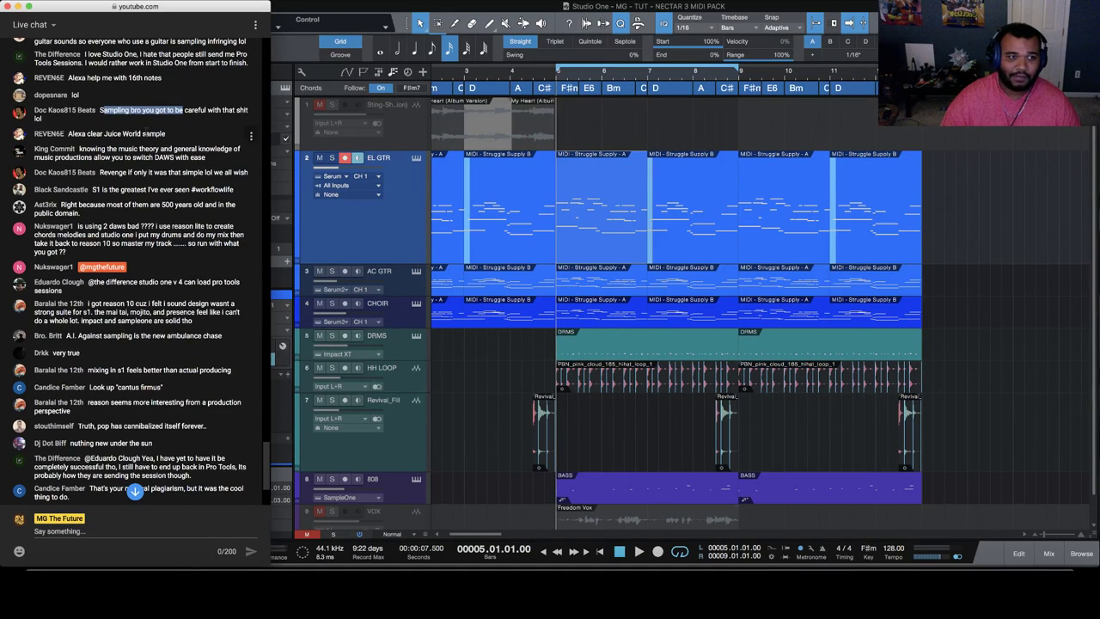
drag(69, 134, 193, 134)
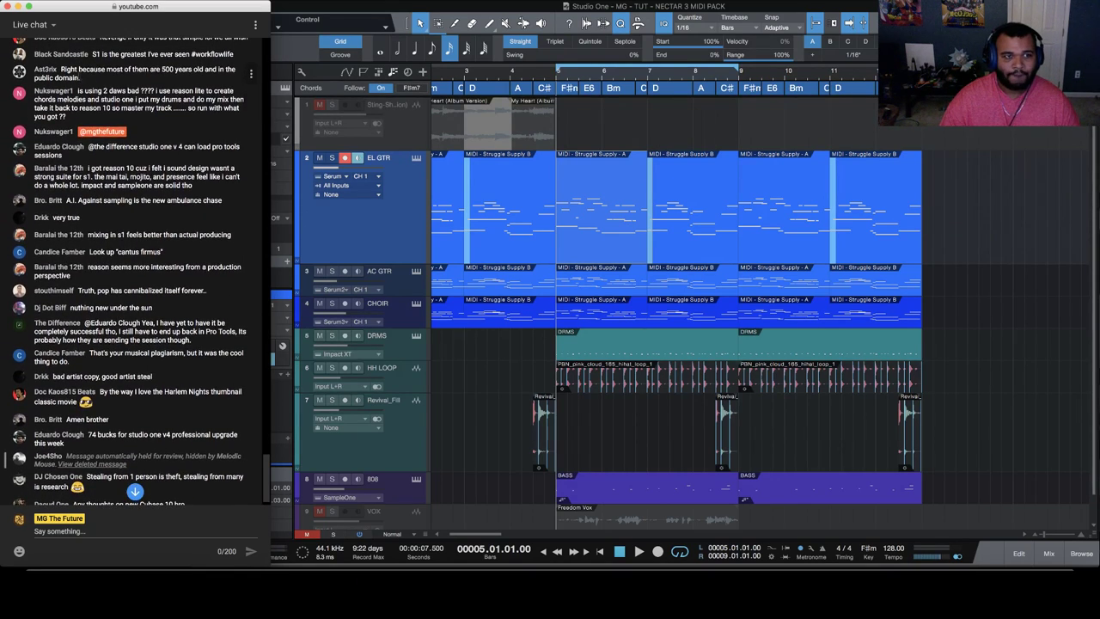
Highlight the chat message "Right because most of them are 500 years old and in the public domain"
mouse_move(79, 108)
mouse_down()
mouse_move(86, 97)
mouse_move(101, 102)
mouse_move(63, 106)
mouse_up()
click(101, 102)
triple_click(82, 109)
click(90, 118)
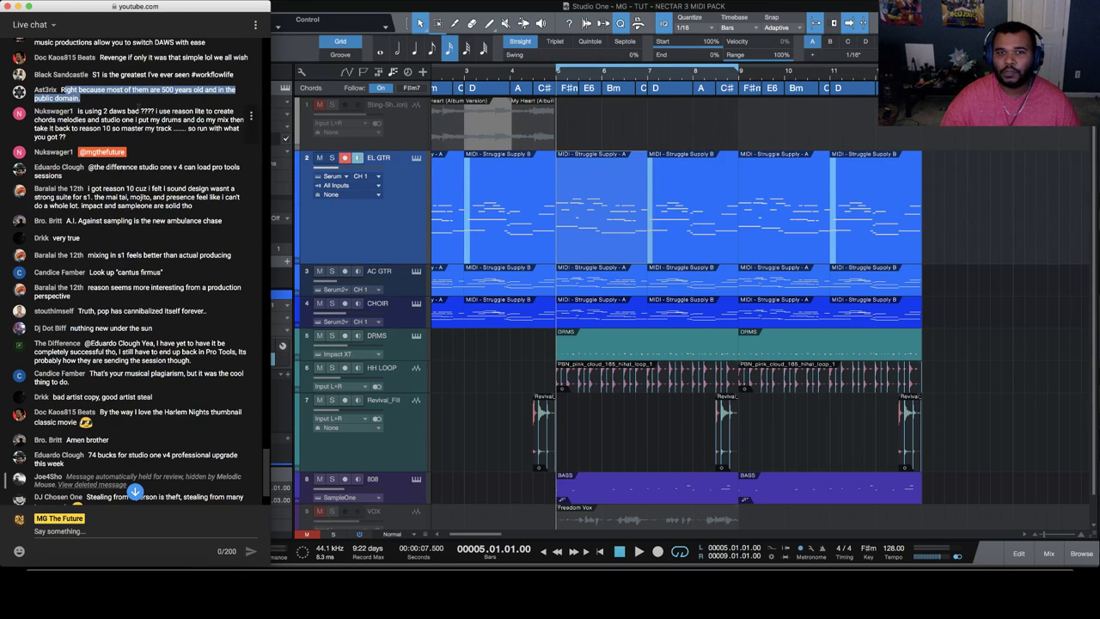
Clear the highlight and mark the whole message asking whether using 2 DAWs is bad
click(113, 140)
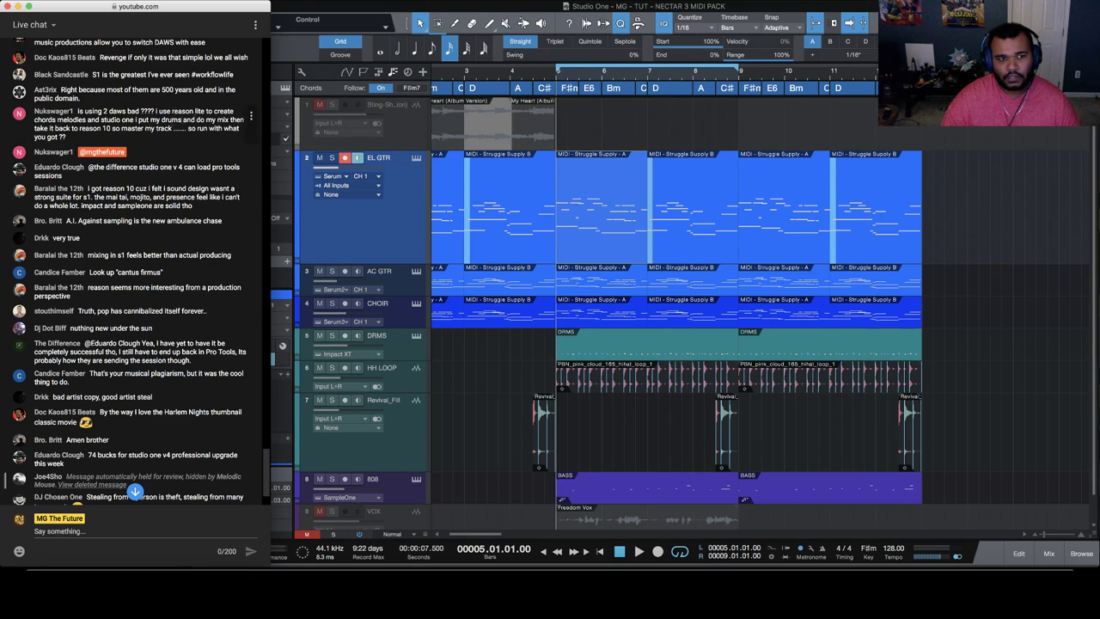
drag(169, 129, 93, 110)
click(90, 136)
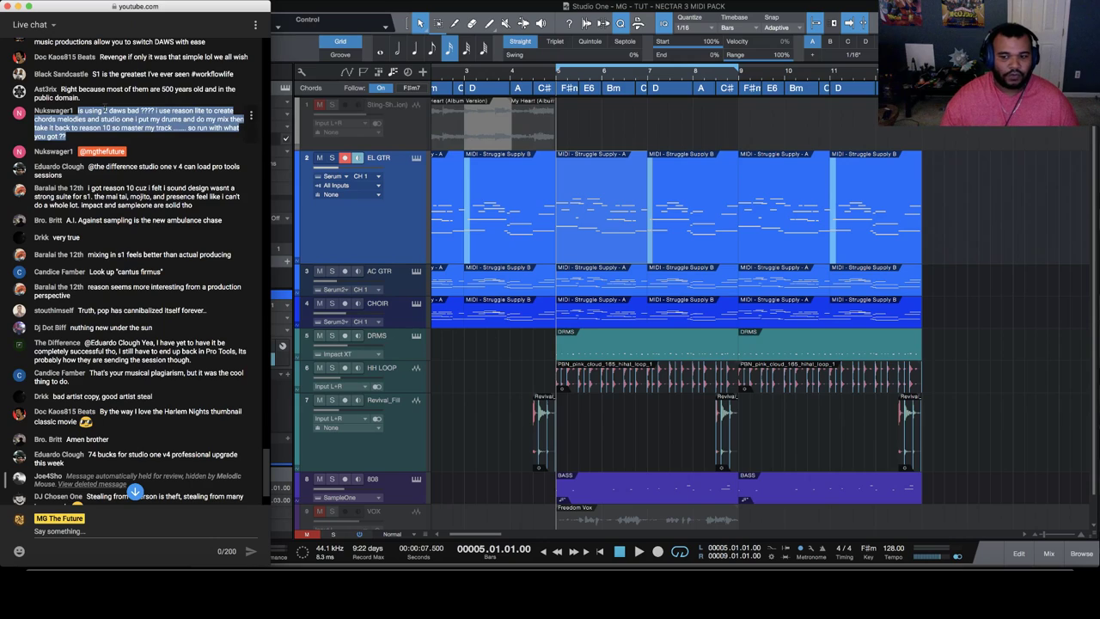
Highlight the passage about workflow speeding up times 10 in the newer messages, and then the scaler 1.6 release message
scroll(83, 320, down, 10)
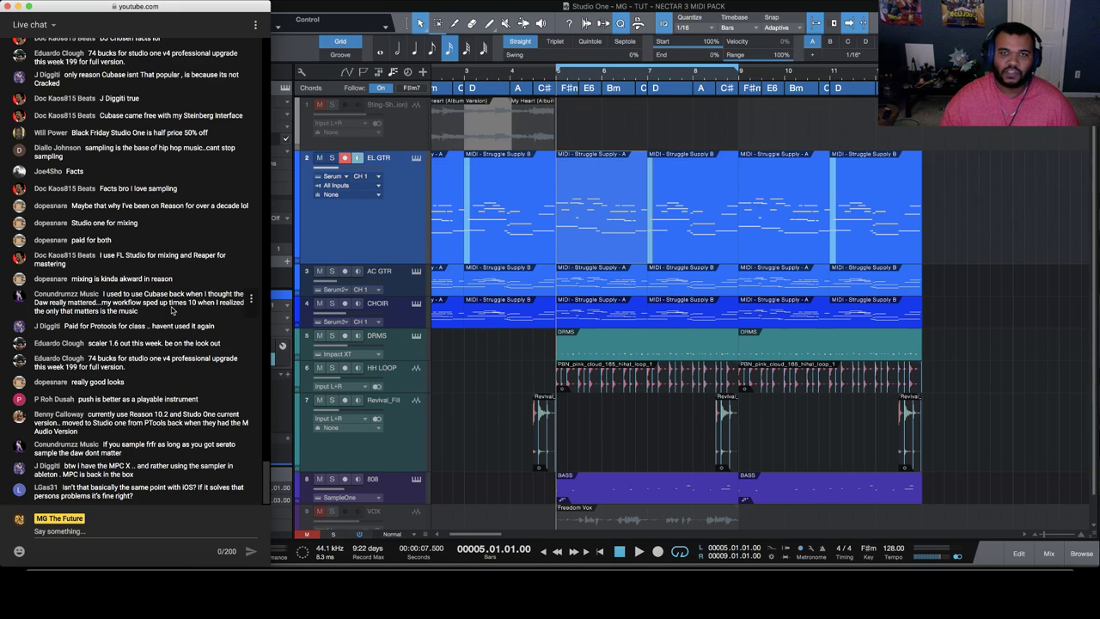
drag(139, 312, 100, 303)
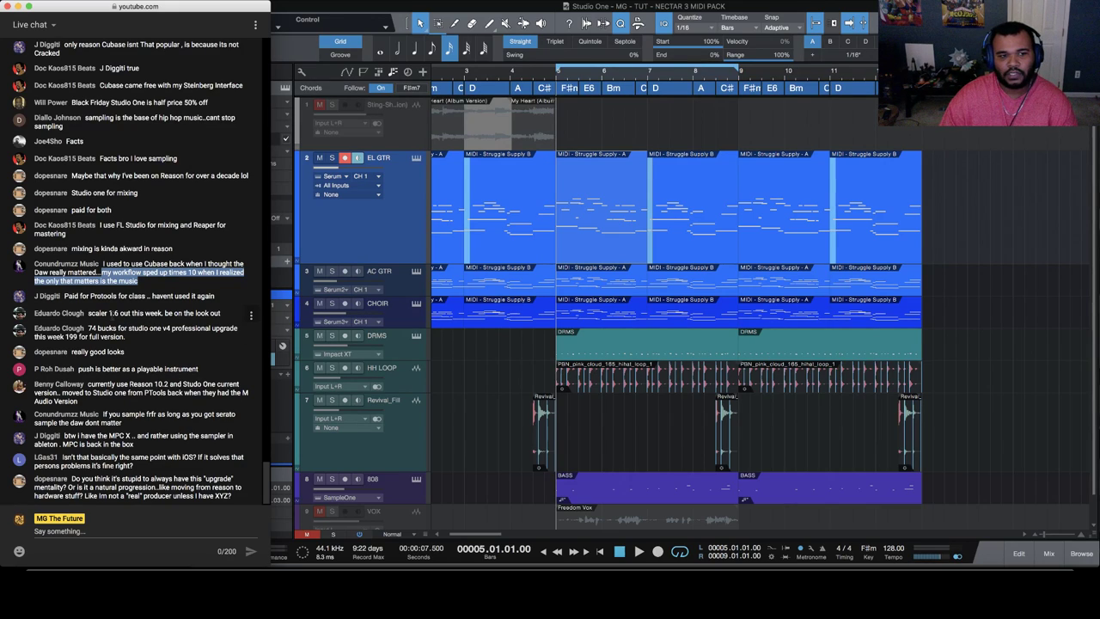
drag(111, 313, 220, 313)
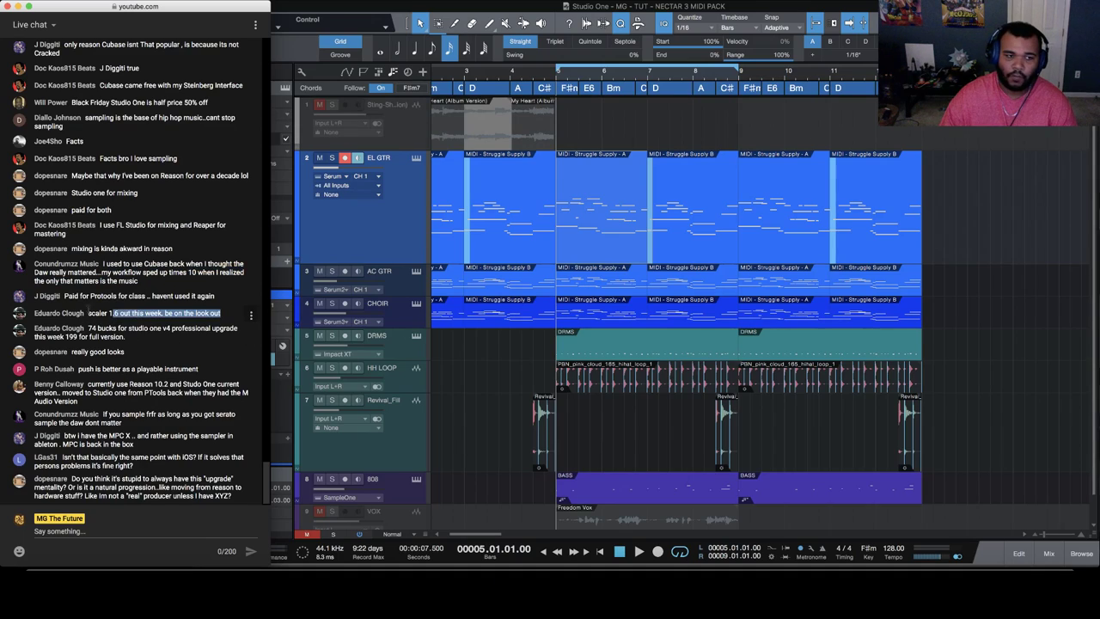
Highlight the message about paying for Protools for class, and then "really good looks"
drag(91, 295, 136, 295)
drag(227, 297, 65, 297)
drag(72, 352, 154, 362)
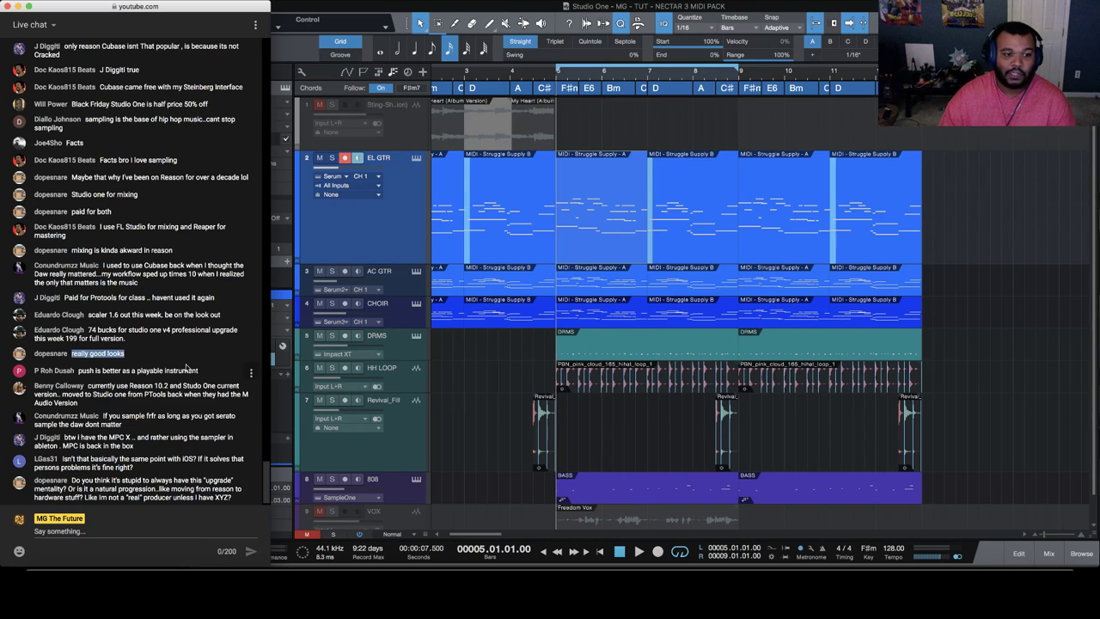
Highlight the message about using Reason 10.2 and Studio One, and then the one about sampling with Serato
click(90, 391)
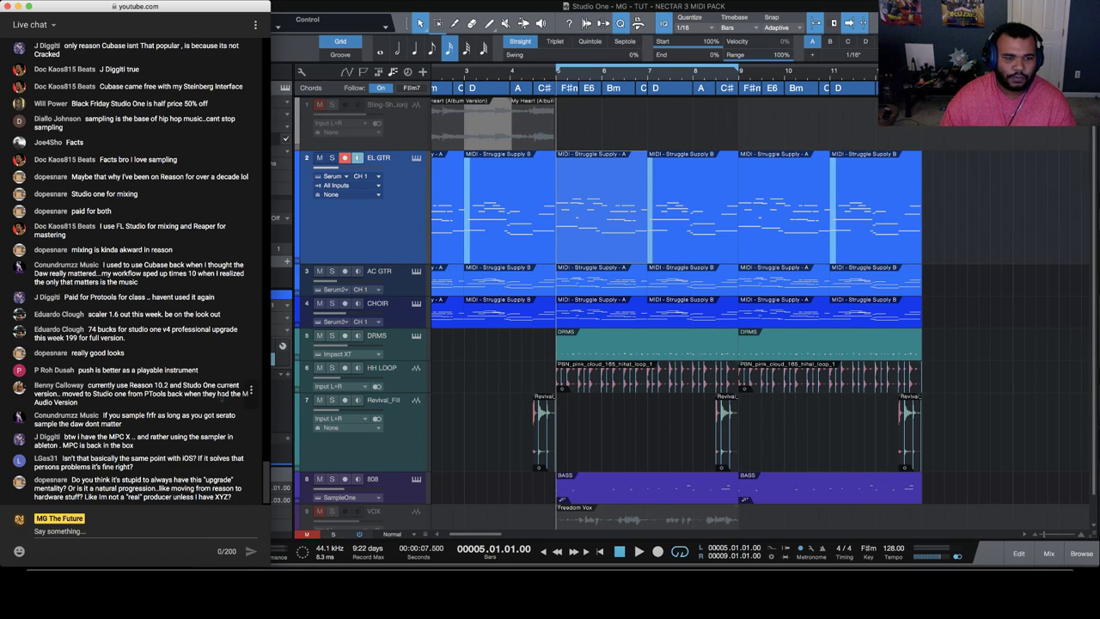
drag(79, 402, 90, 384)
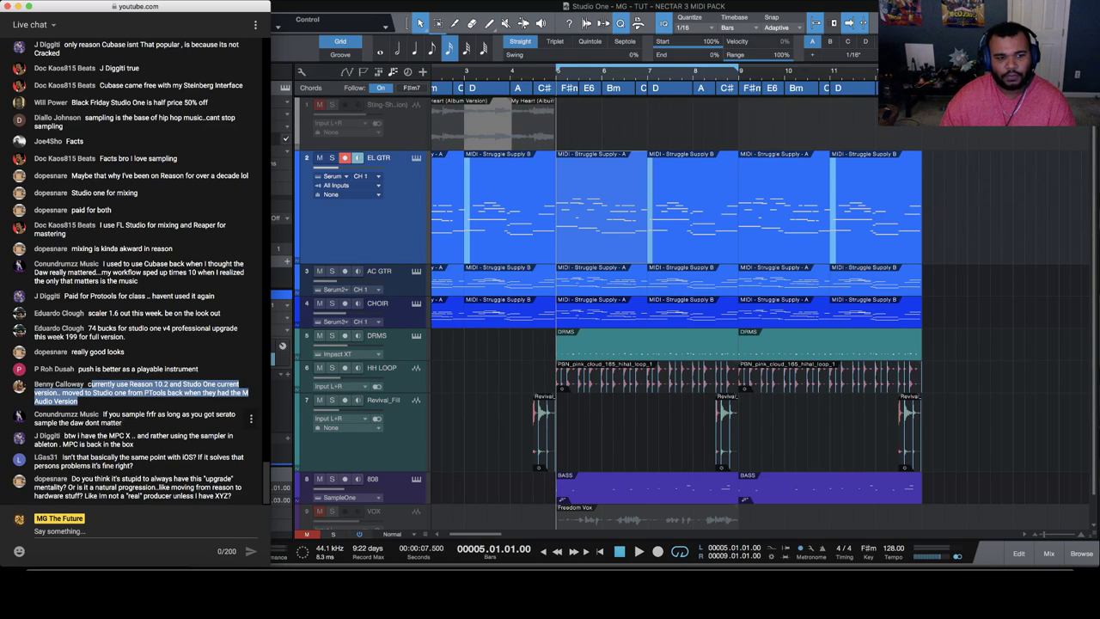
drag(125, 423, 104, 414)
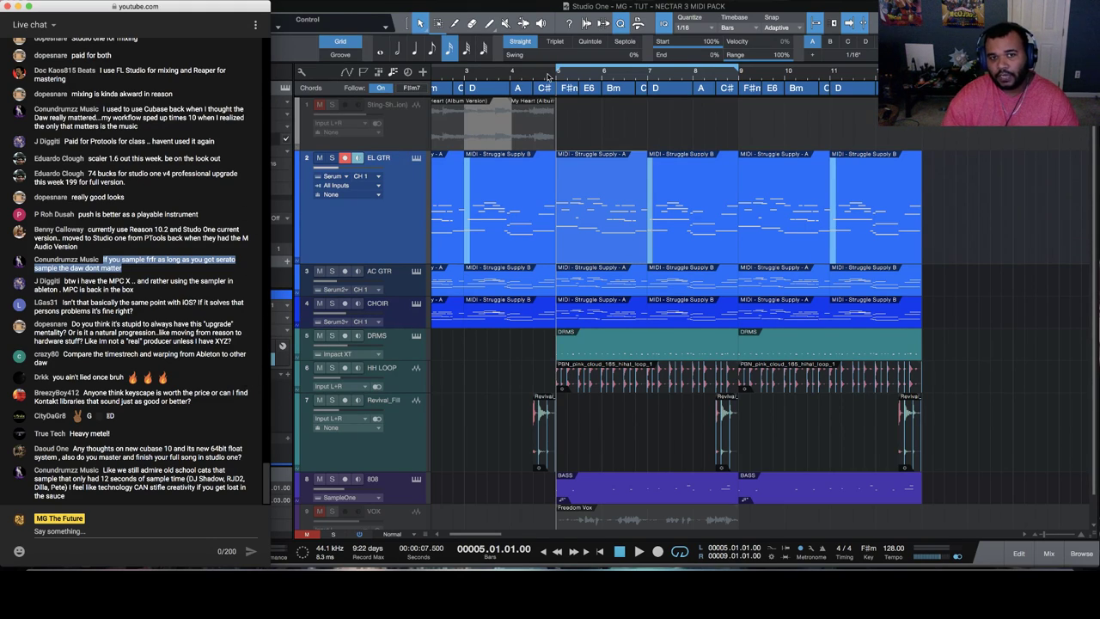
In Studio One, bounce the EL GTR event at bar 5 to a new audio track and open it in Melodyne
click(586, 231)
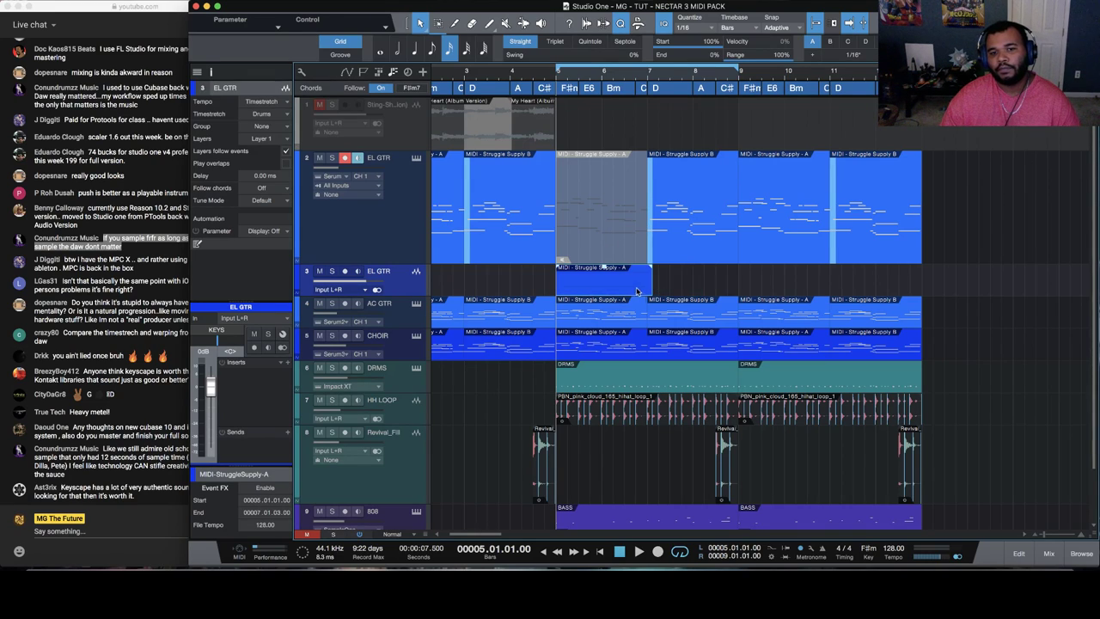
key(super+m)
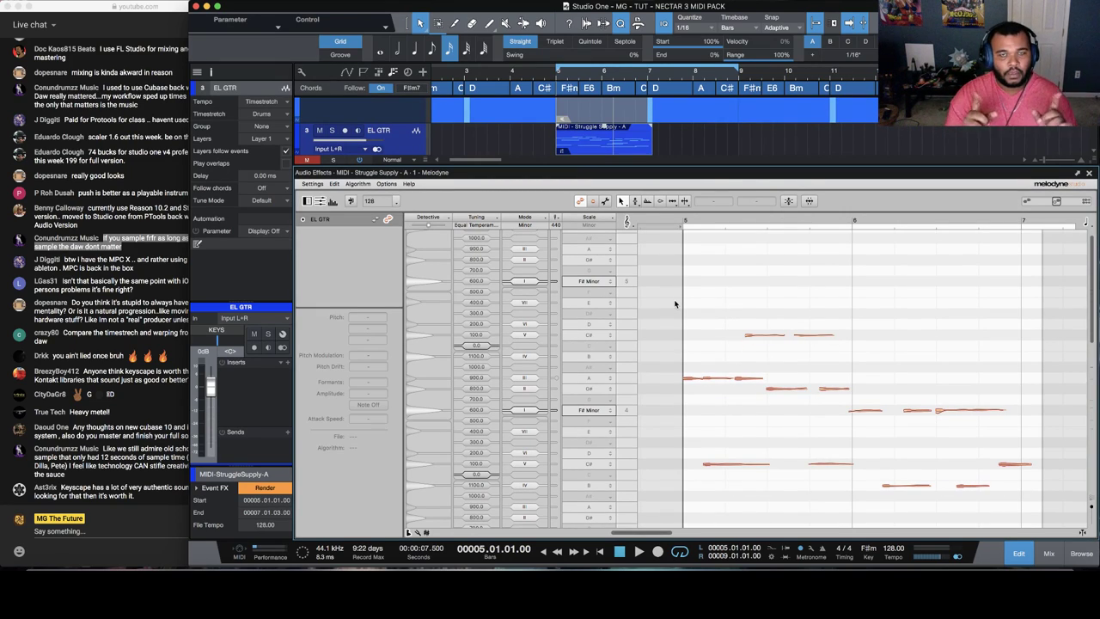
Select all the lower C# and B notes of the guitar phrase together in Melodyne
drag(703, 452, 1060, 516)
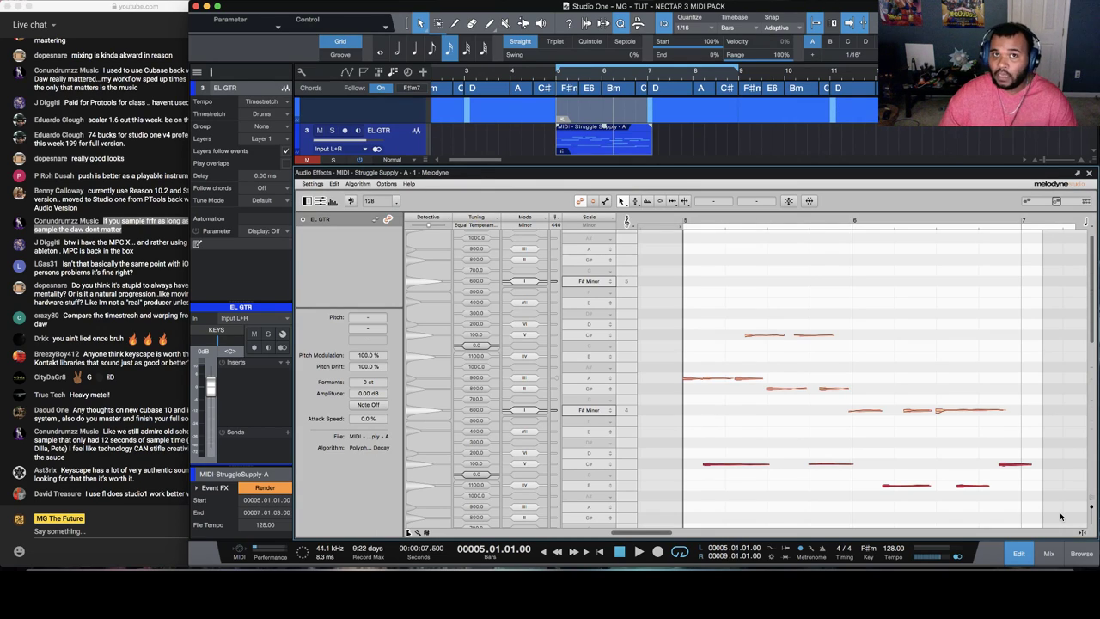
drag(709, 435, 1091, 513)
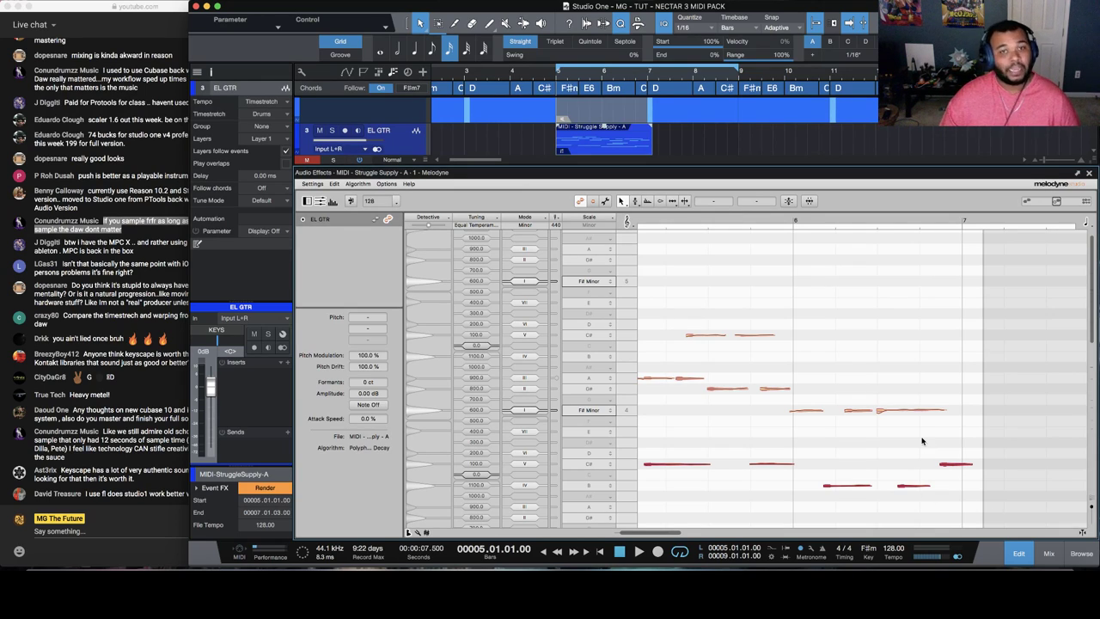
scroll(922, 441, left, 1)
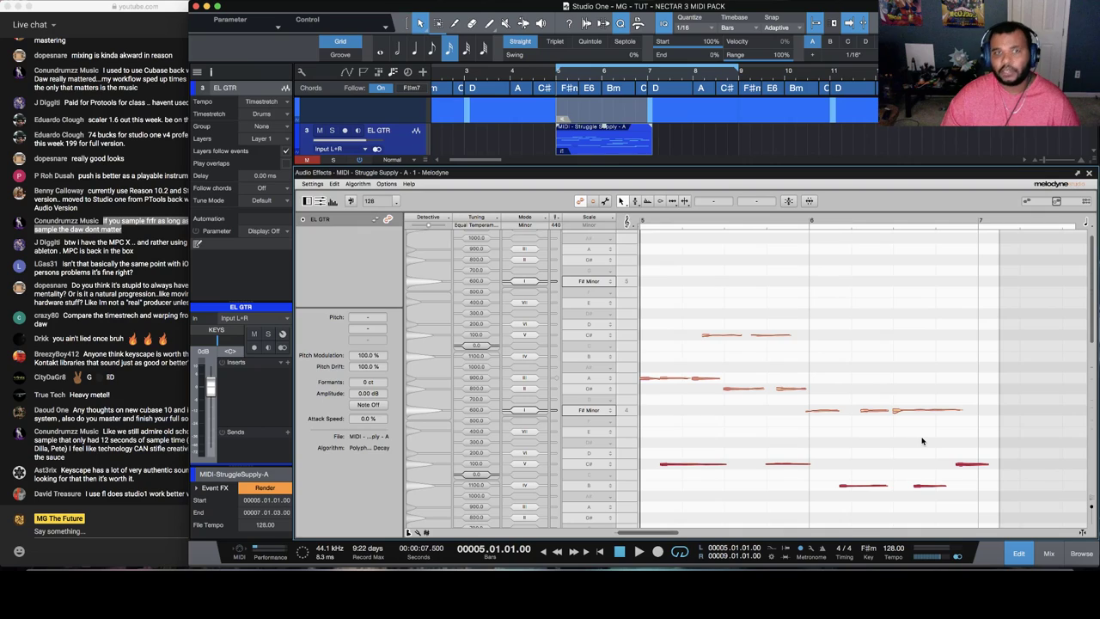
drag(664, 444, 1017, 518)
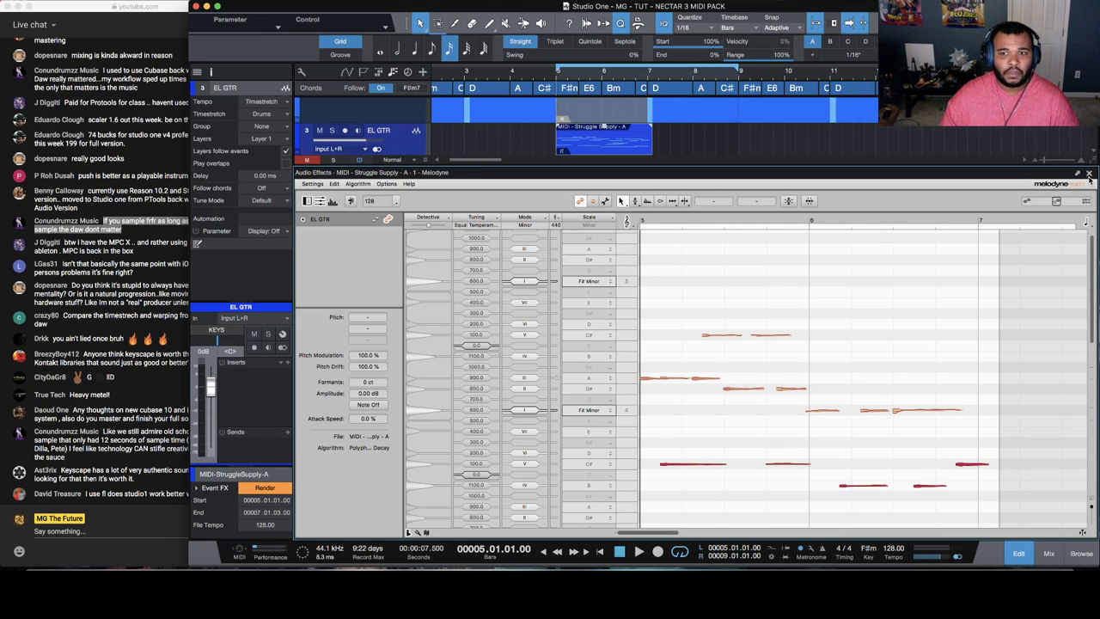
Select only the first low C# note, deselect it, and close the Melodyne editor
click(683, 464)
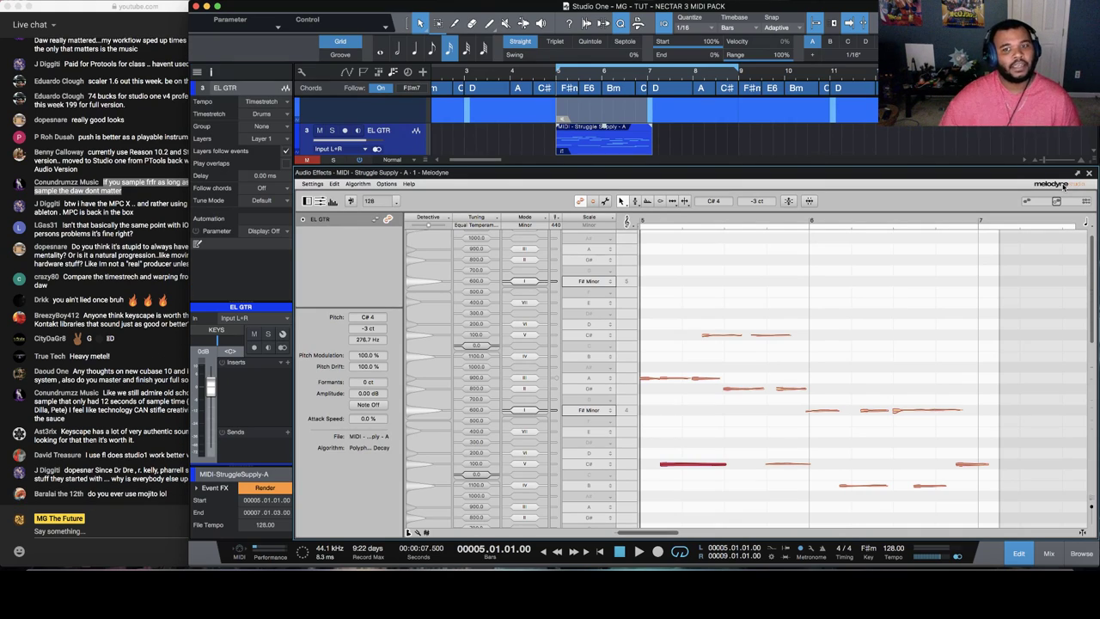
click(1022, 322)
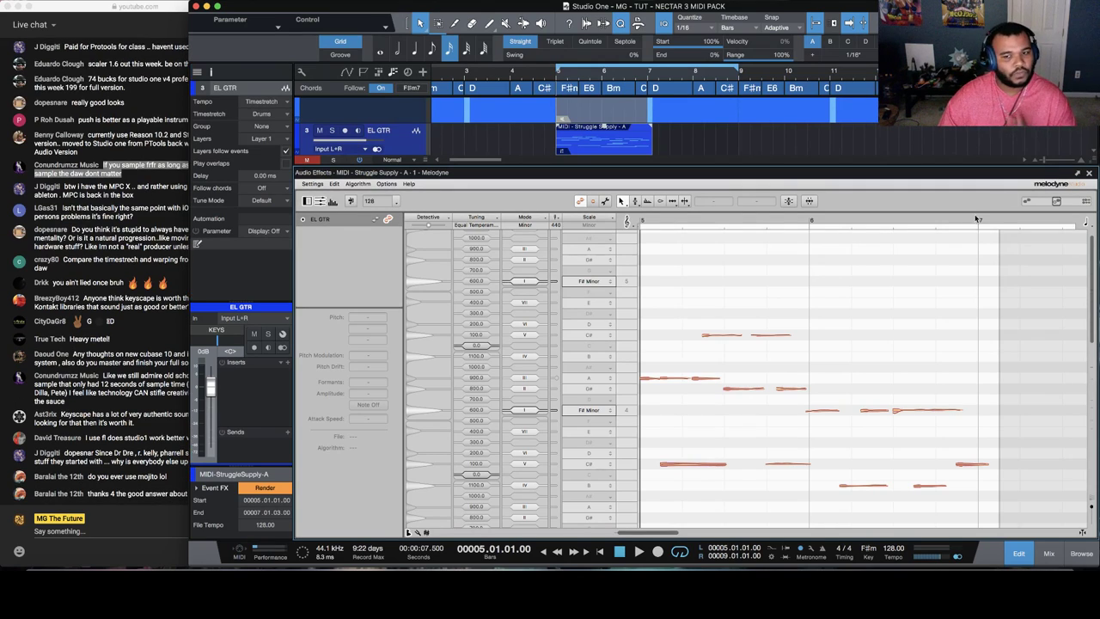
click(1089, 175)
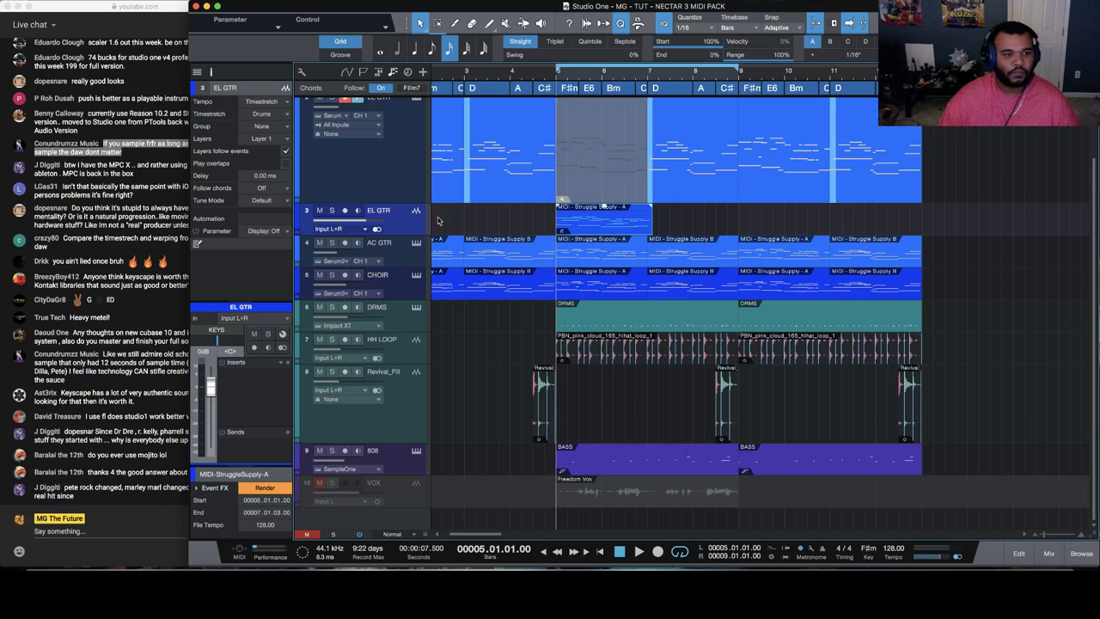
Switch to the YouTube live chat and highlight the message about the "upgrade" mentality and moving from Reason to hardware
click(129, 317)
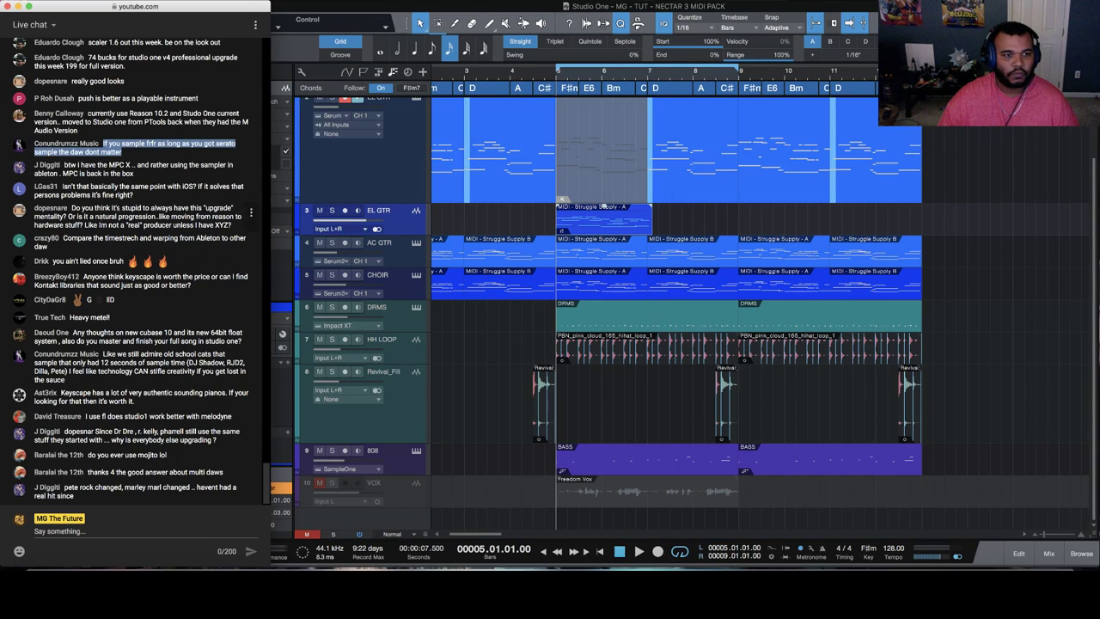
click(166, 196)
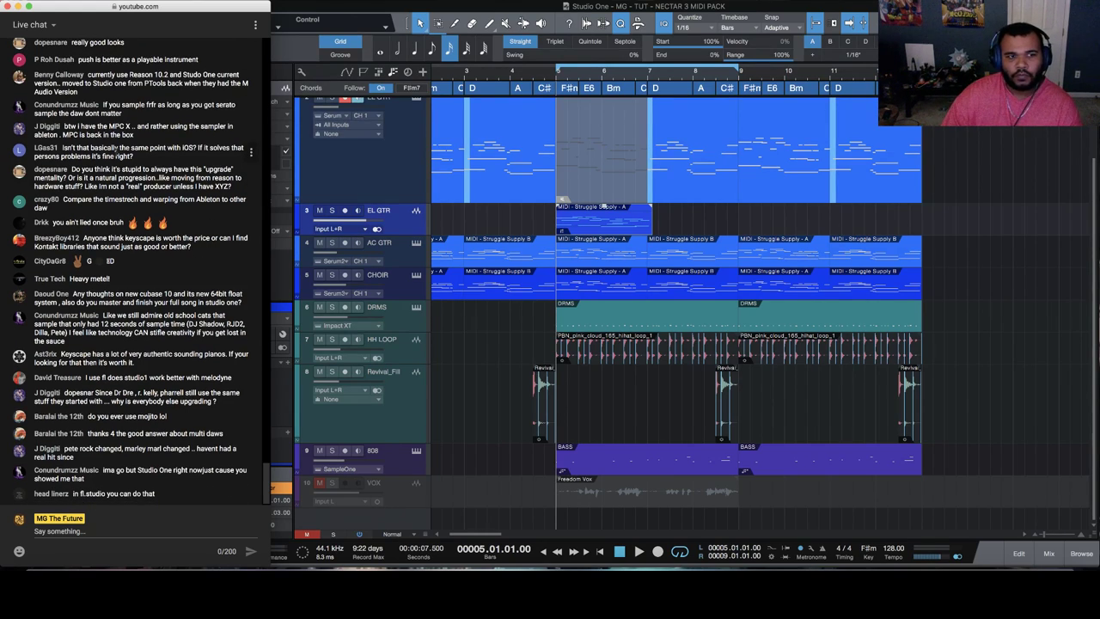
drag(68, 170, 126, 179)
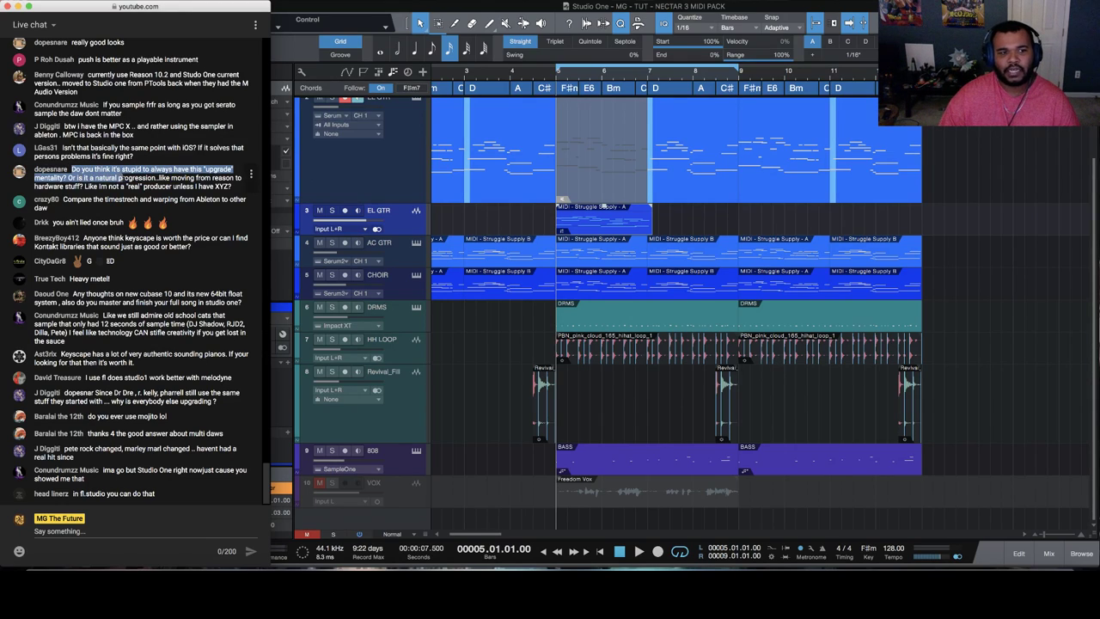
click(111, 178)
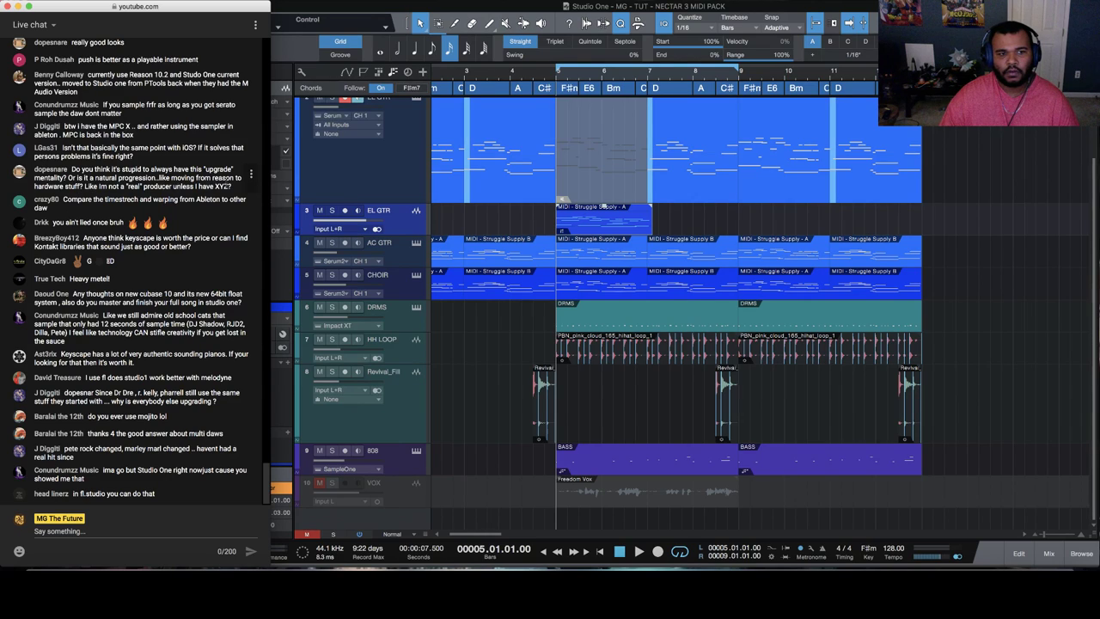
drag(232, 164, 73, 150)
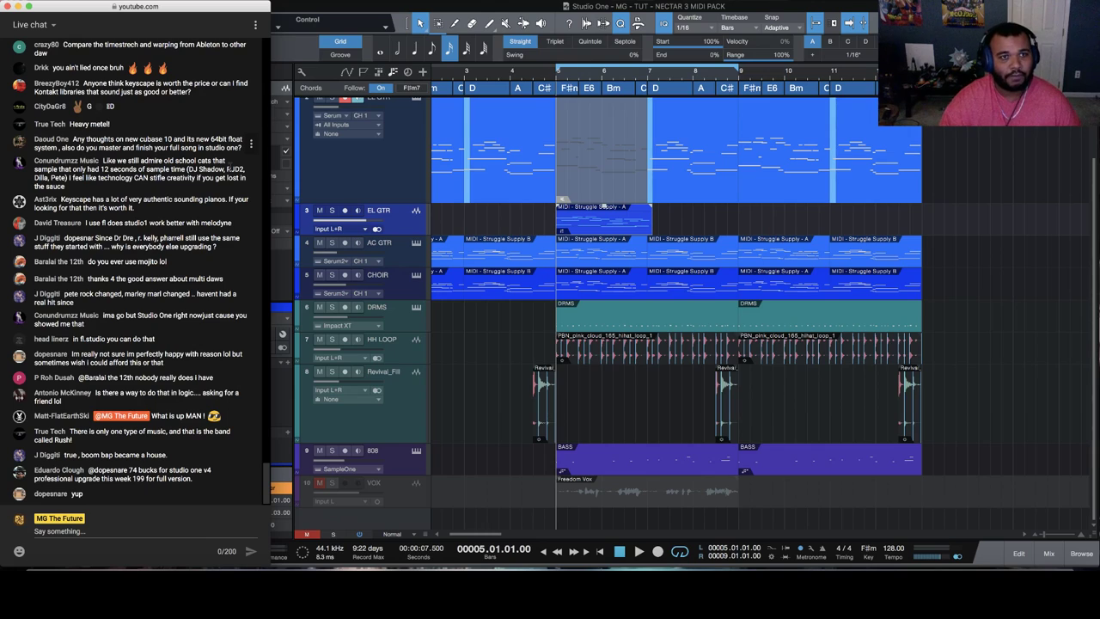
scroll(214, 103, up, 4)
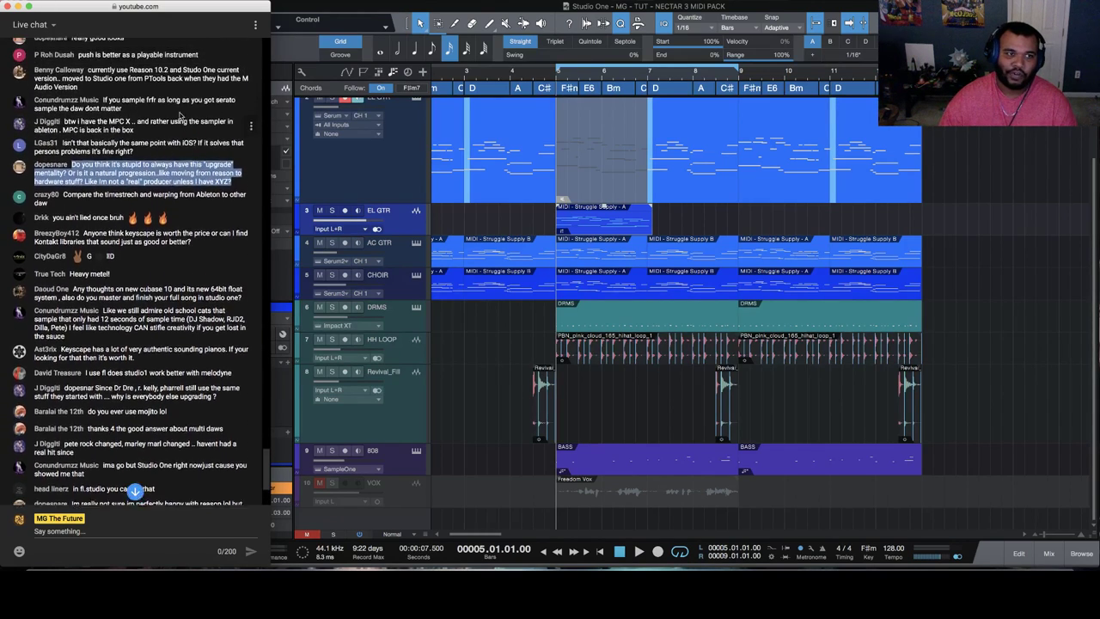
scroll(176, 129, down, 1)
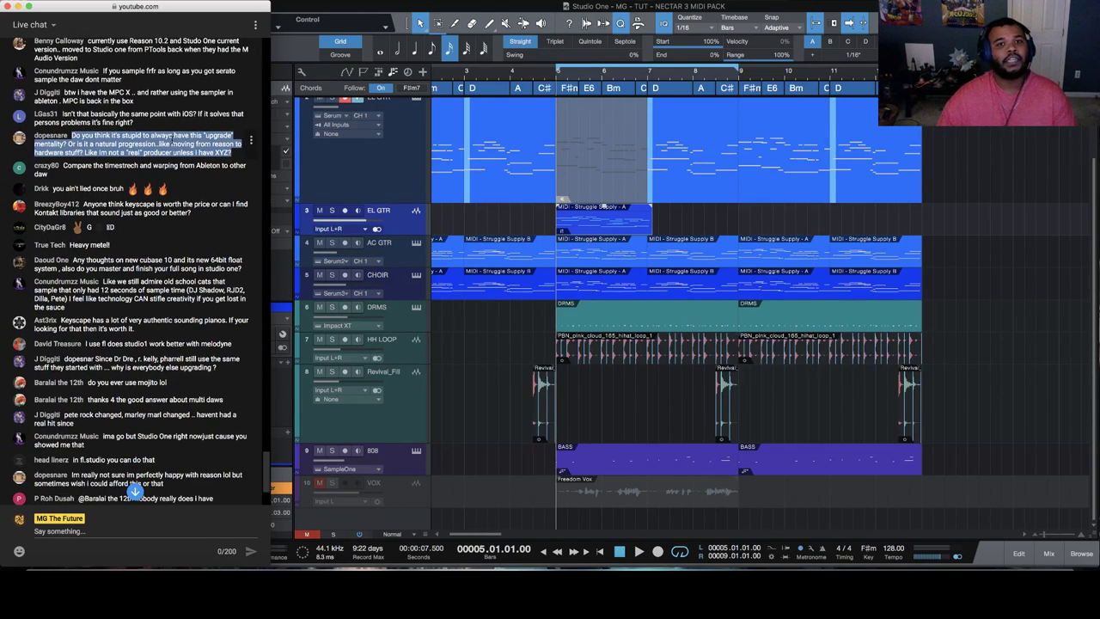
scroll(125, 139, down, 1)
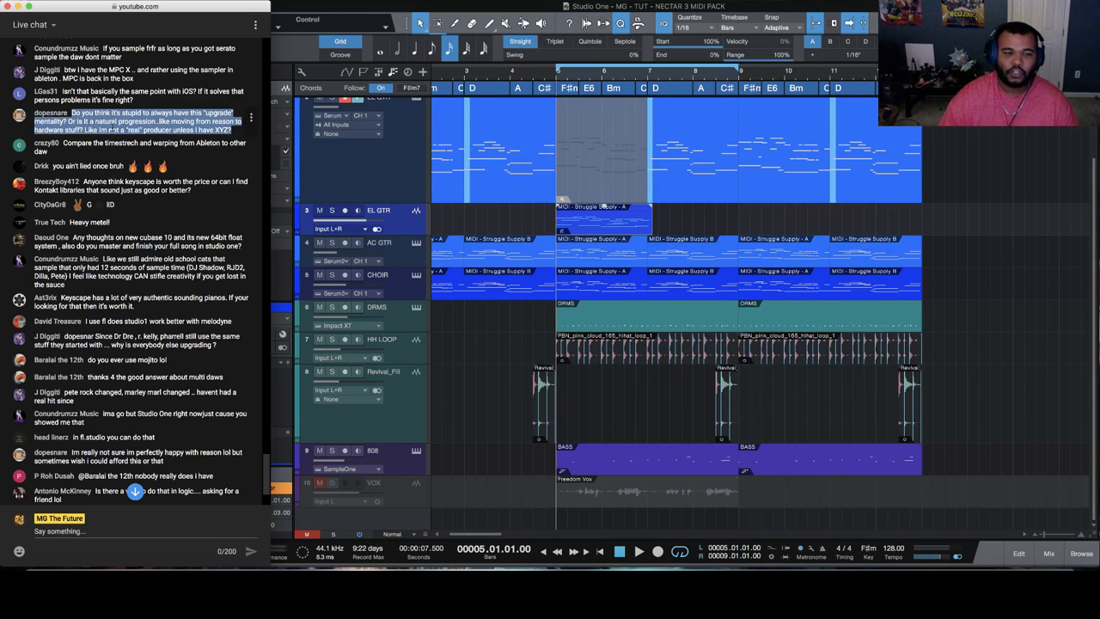
Clear the previous highlight and highlight the message asking about Cubase 10's 64-bit float system and finishing songs in Studio One
scroll(111, 127, down, 3)
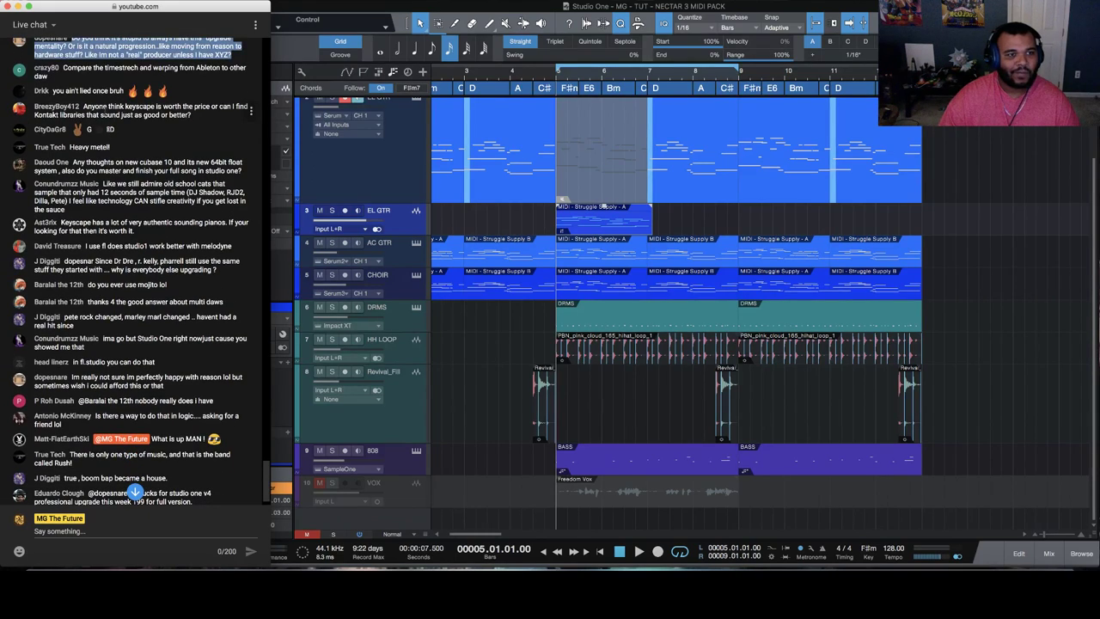
mouse_move(194, 115)
mouse_down()
mouse_move(85, 107)
mouse_move(180, 106)
mouse_move(196, 121)
mouse_up()
click(196, 121)
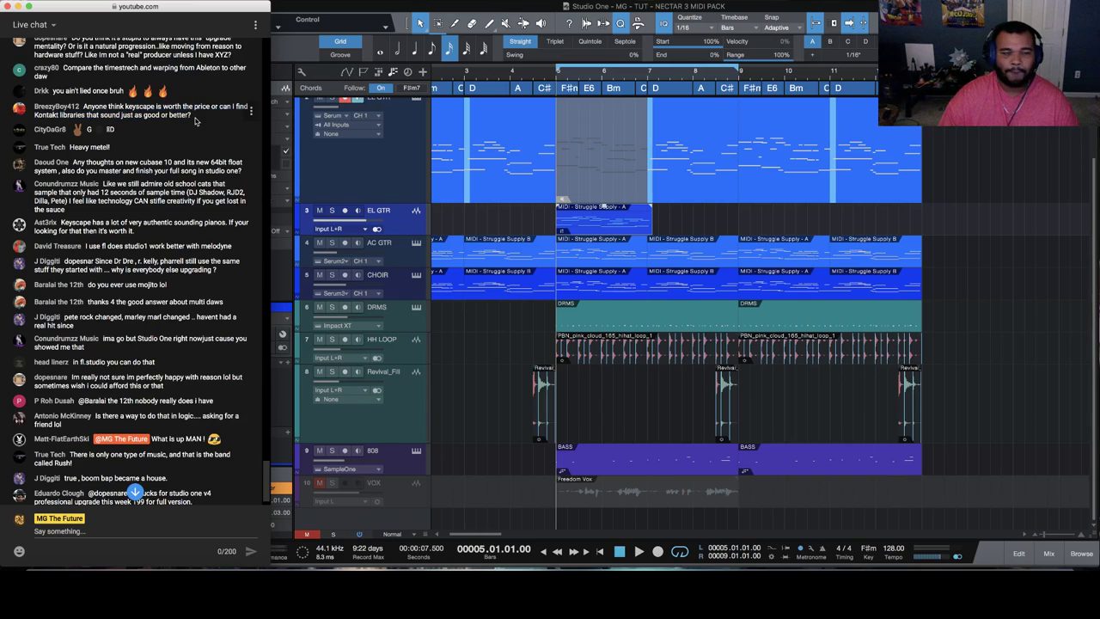
scroll(196, 122, down, 2)
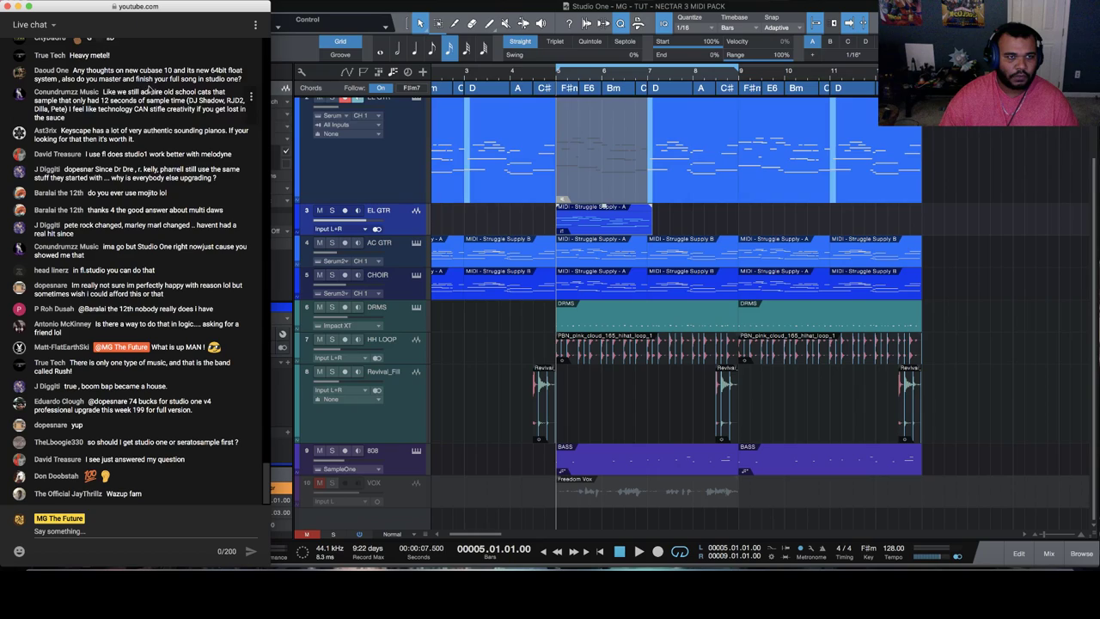
drag(64, 78, 254, 86)
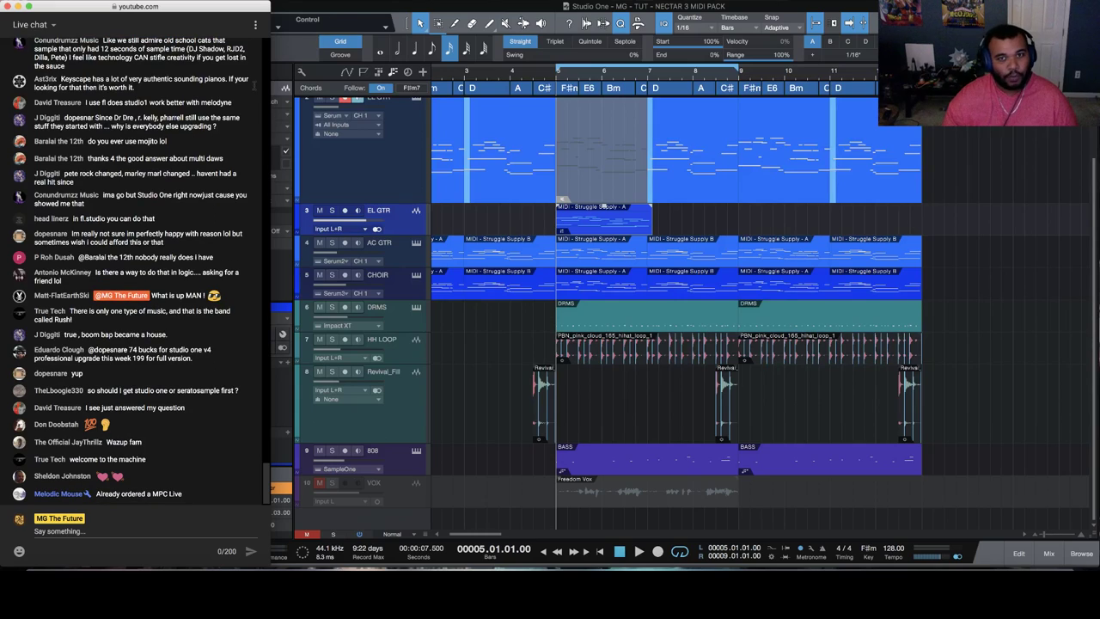
scroll(249, 86, up, 3)
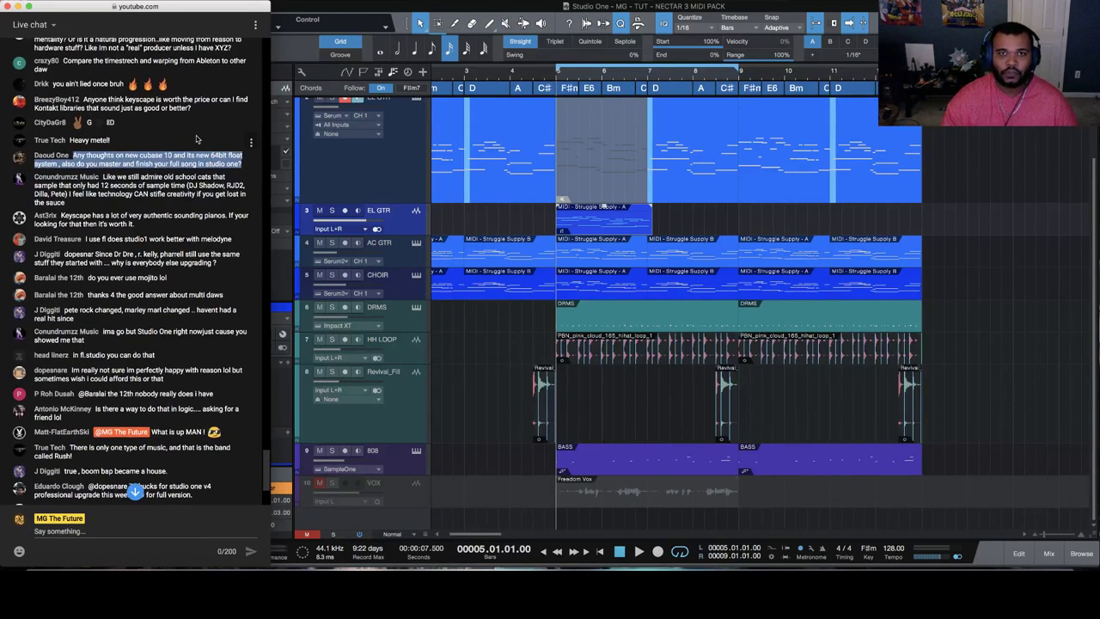
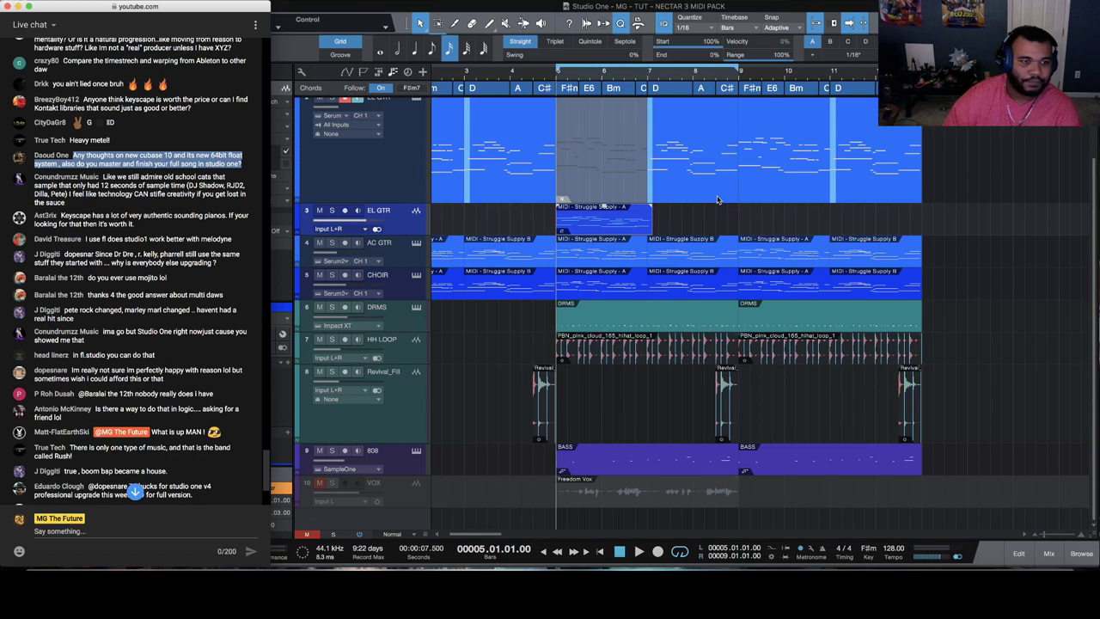
Highlight the message about mixing and mastering only to break your own artists, and approve the chat message held for review
scroll(199, 207, down, 3)
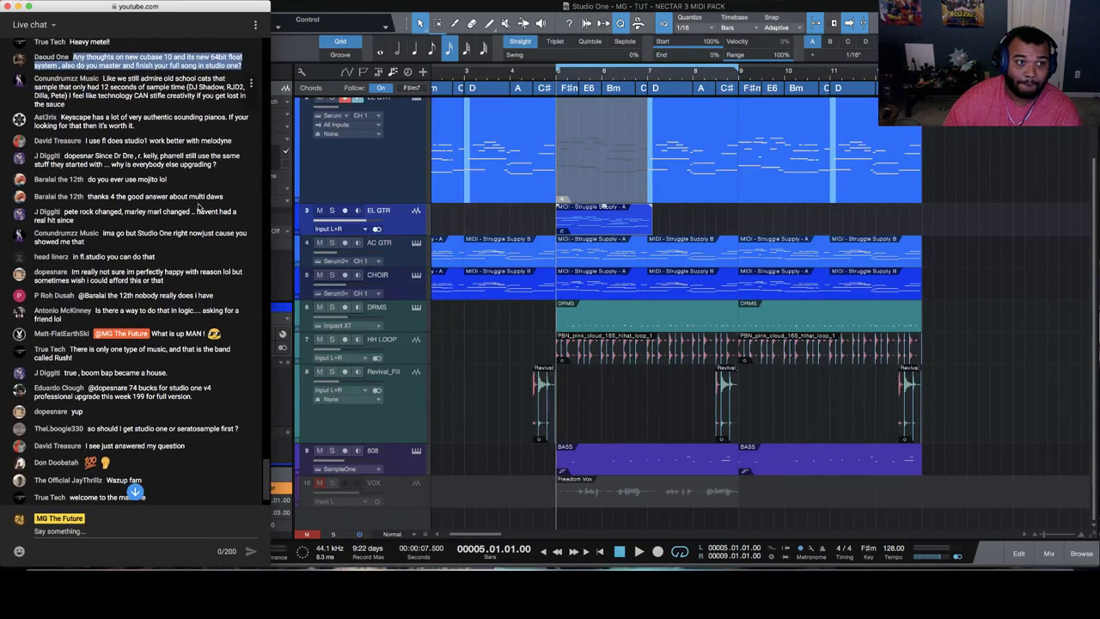
scroll(135, 111, down, 5)
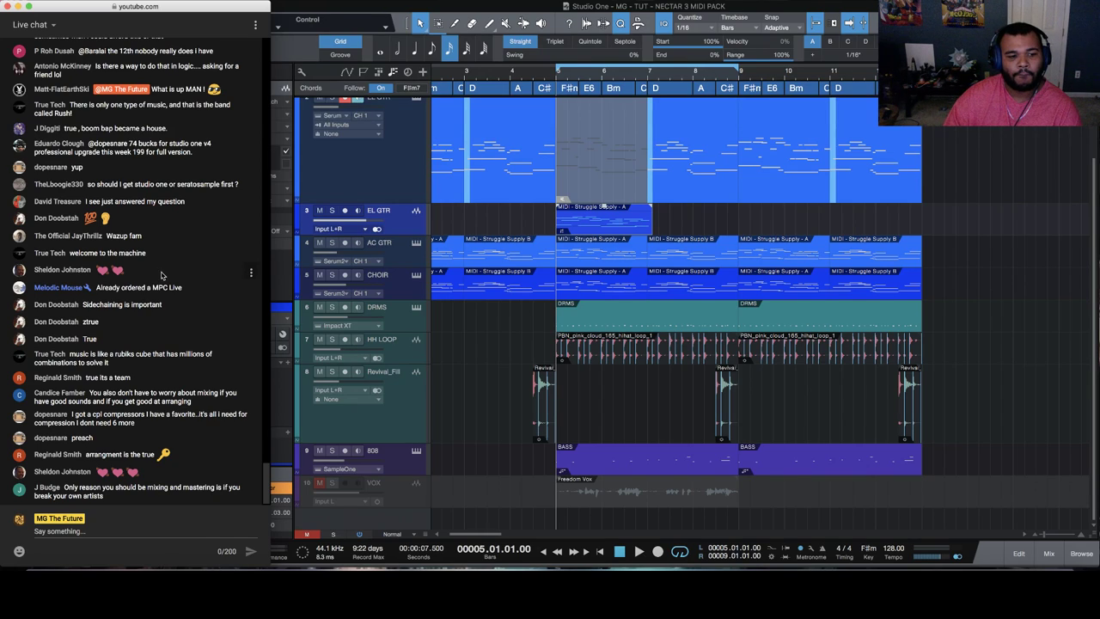
triple_click(94, 496)
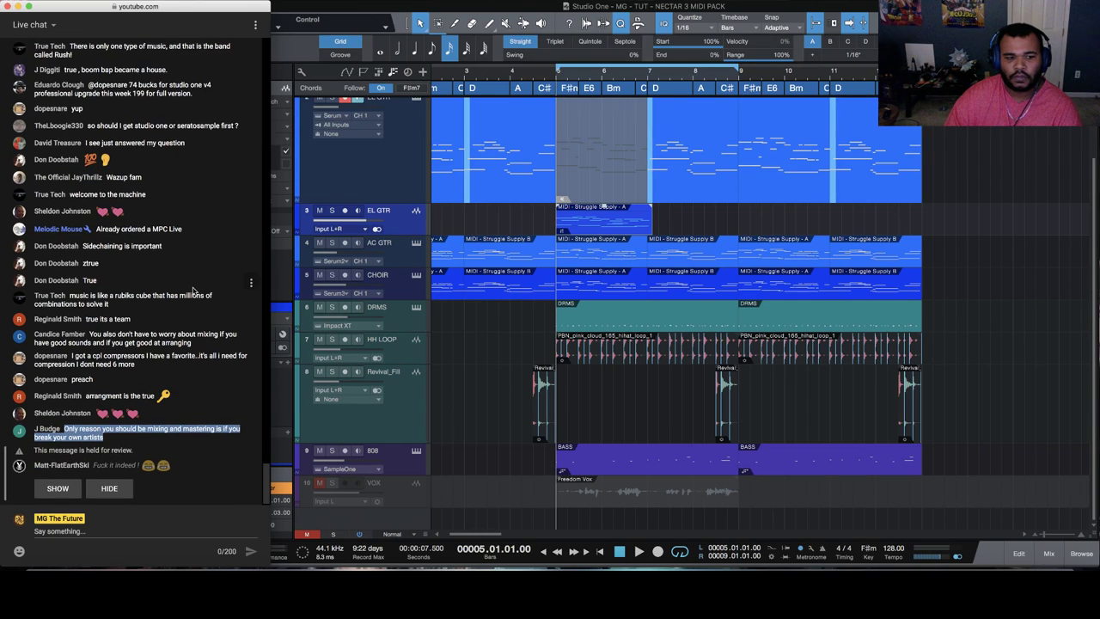
click(55, 499)
click(57, 488)
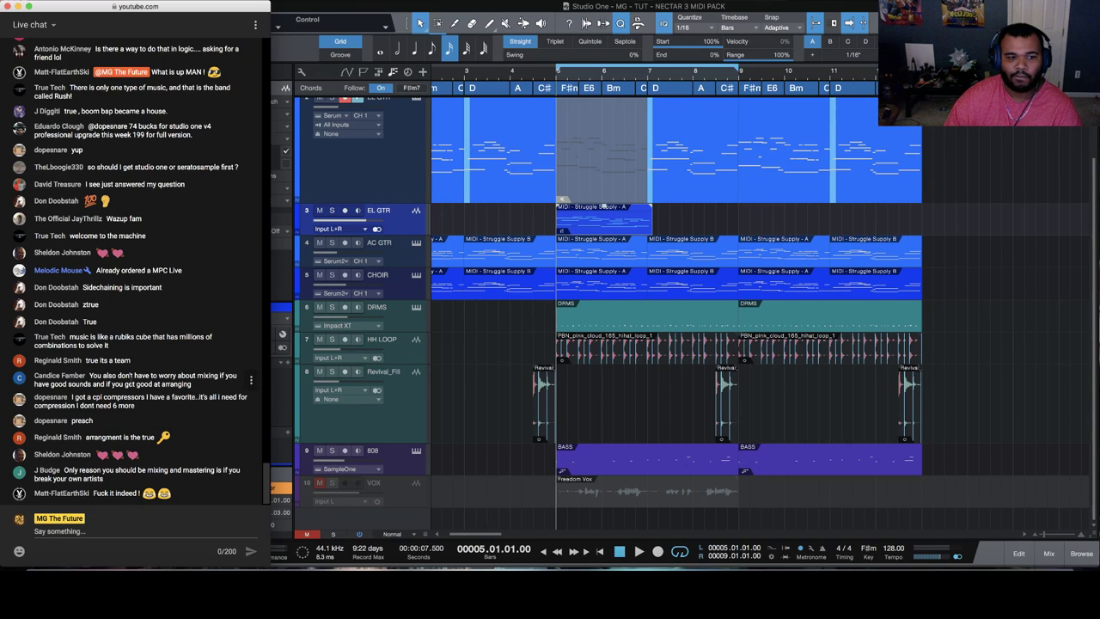
Highlight the message about not worrying about mixing with good sounds and arranging, then clear the highlight
drag(55, 384, 77, 384)
triple_click(202, 389)
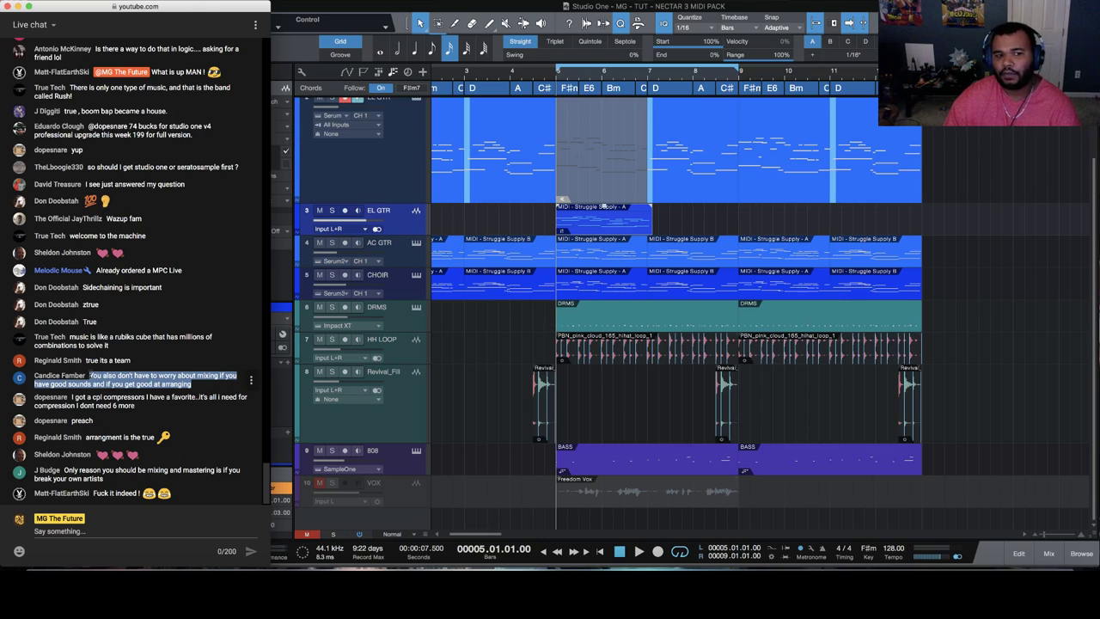
click(196, 383)
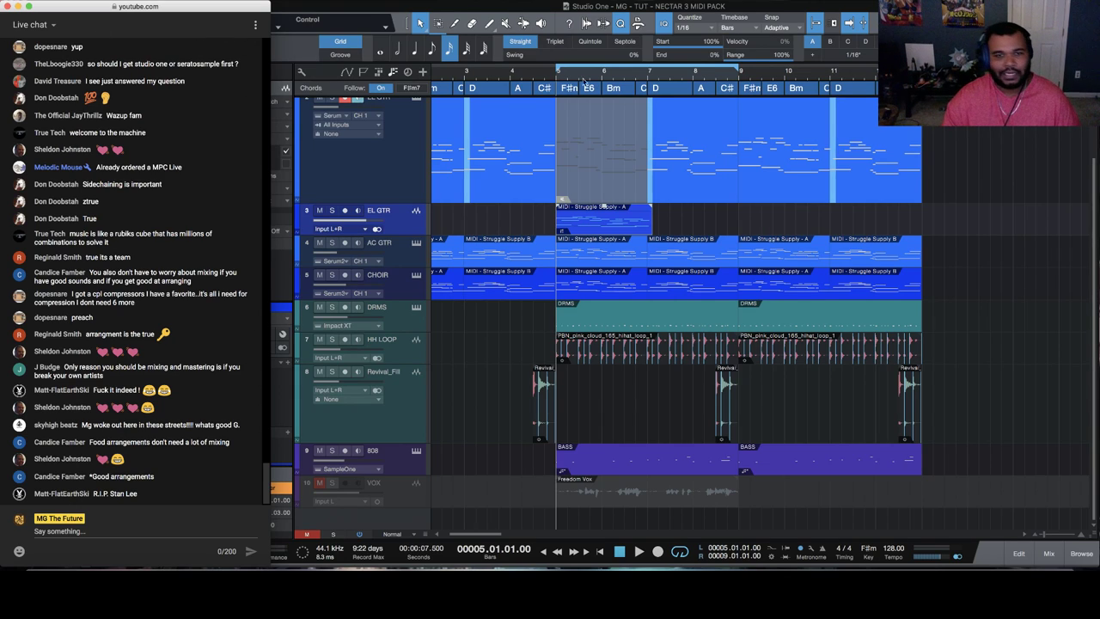
Switch to Studio One and play the arrangement from bar 5 to about bar 7
click(711, 78)
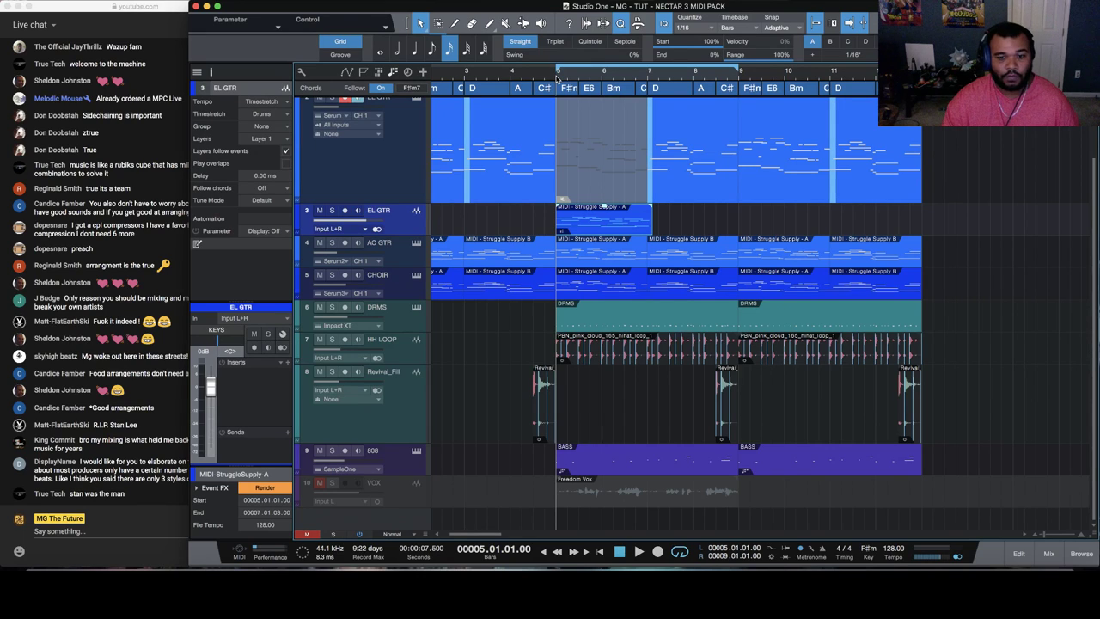
key(space)
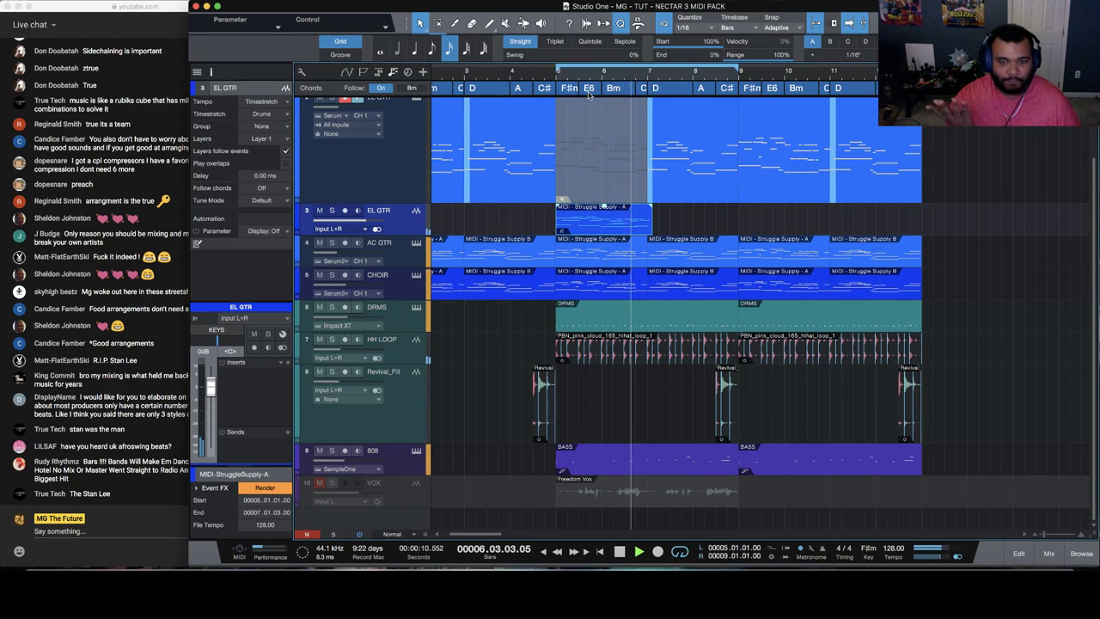
key(space)
Select the muted Sting sample on track 1, the EL GTR event at bar 7, and the Sting sample again to compare them
scroll(701, 216, up, 2)
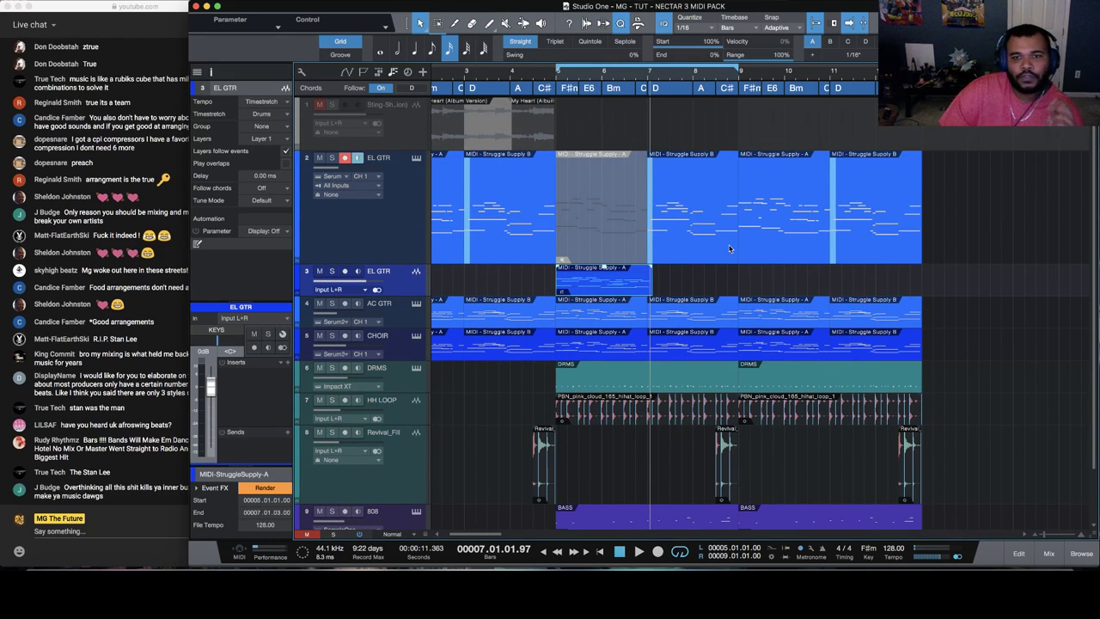
click(460, 118)
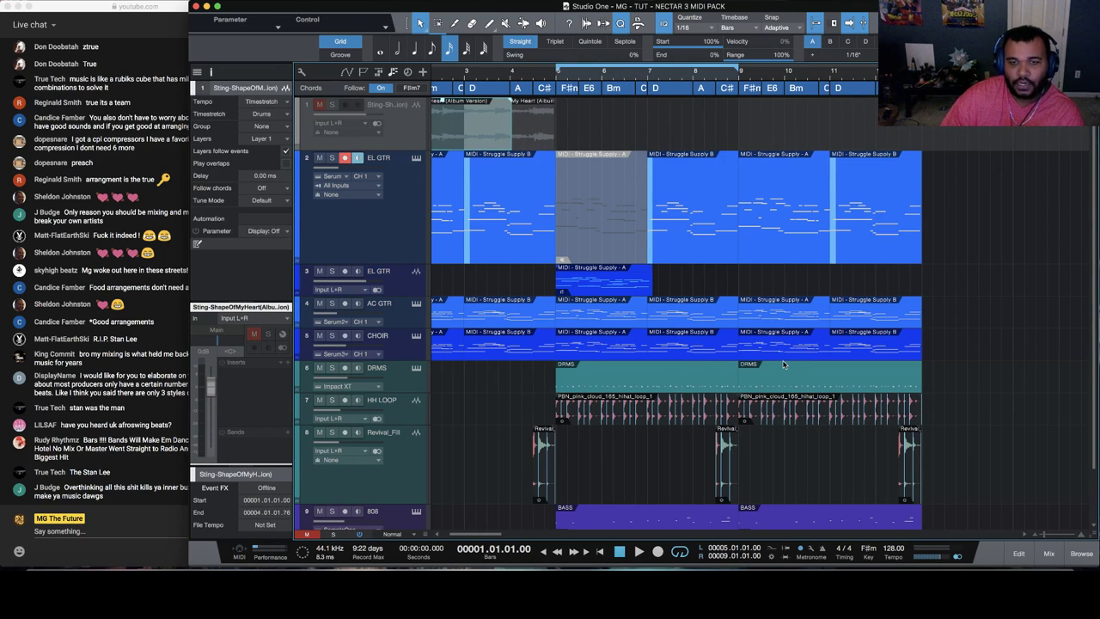
click(700, 241)
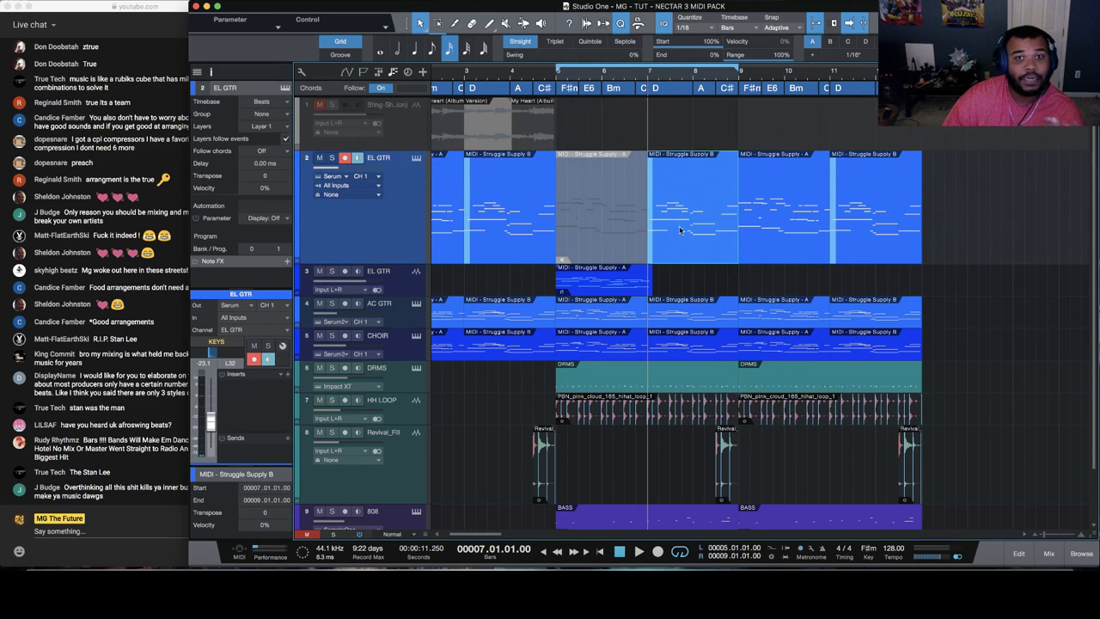
click(542, 125)
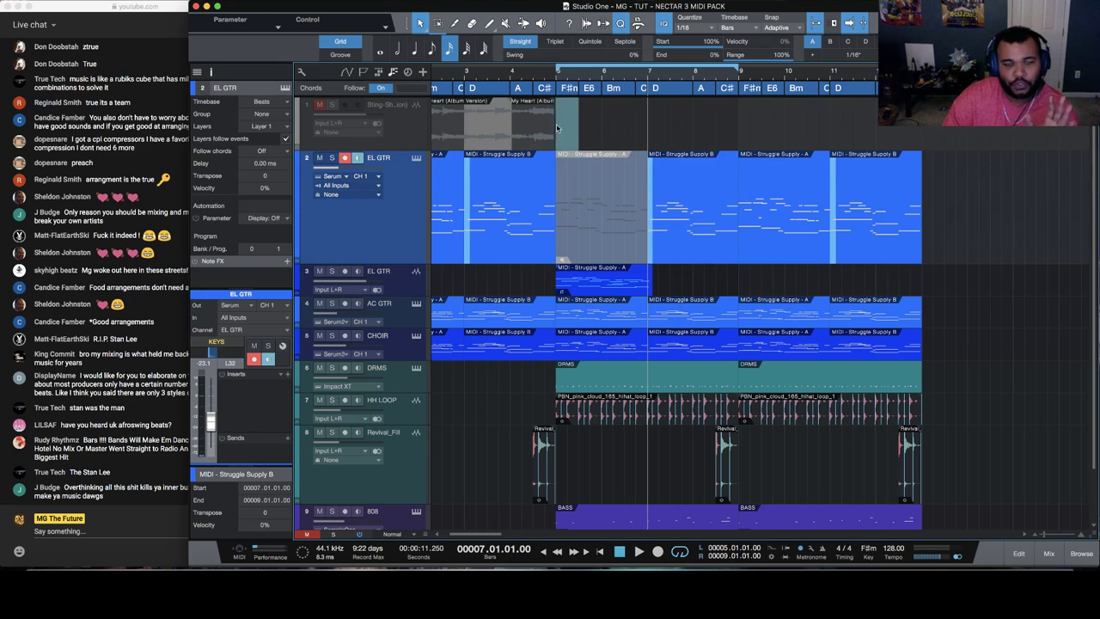
click(633, 131)
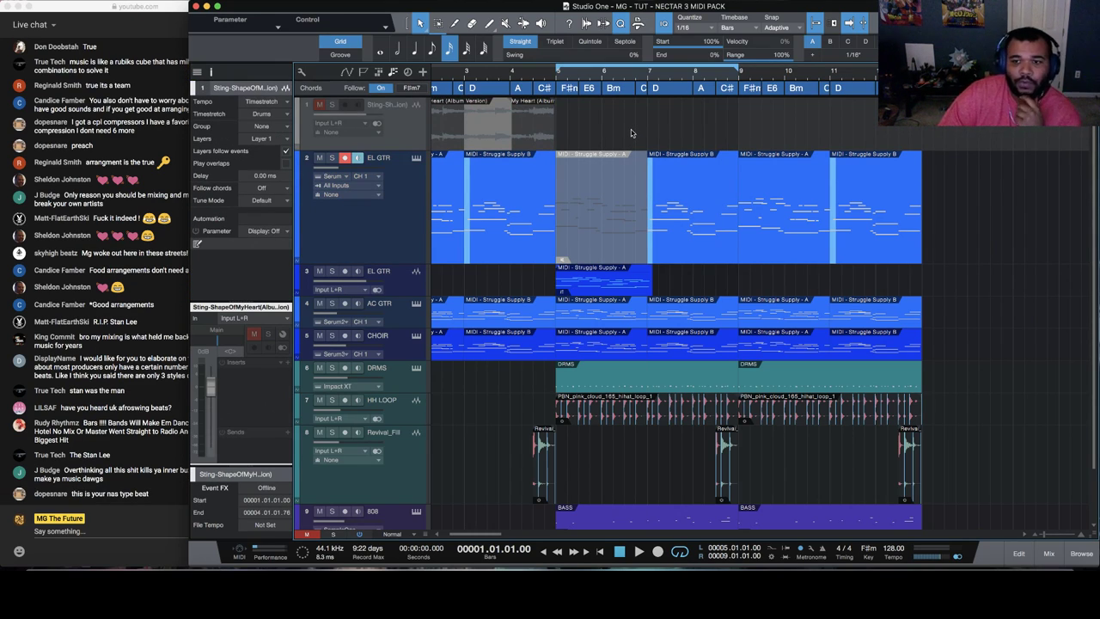
Select the EL GTR event at bar 7, start the loop there, and play it with the MIDI EL GTR track soloed
click(689, 211)
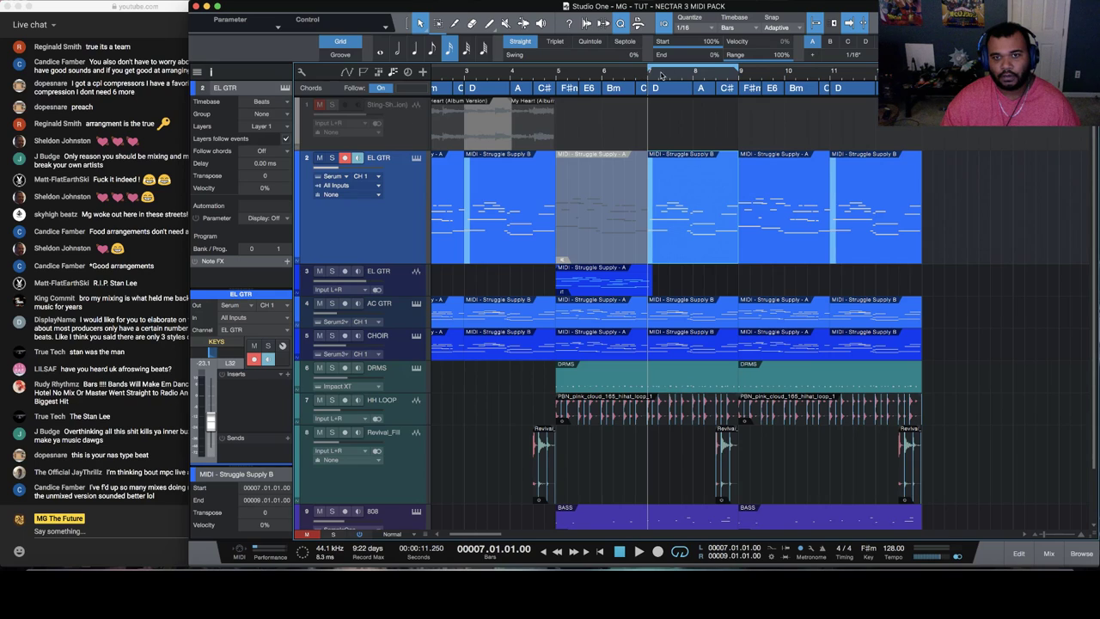
drag(691, 76, 690, 101)
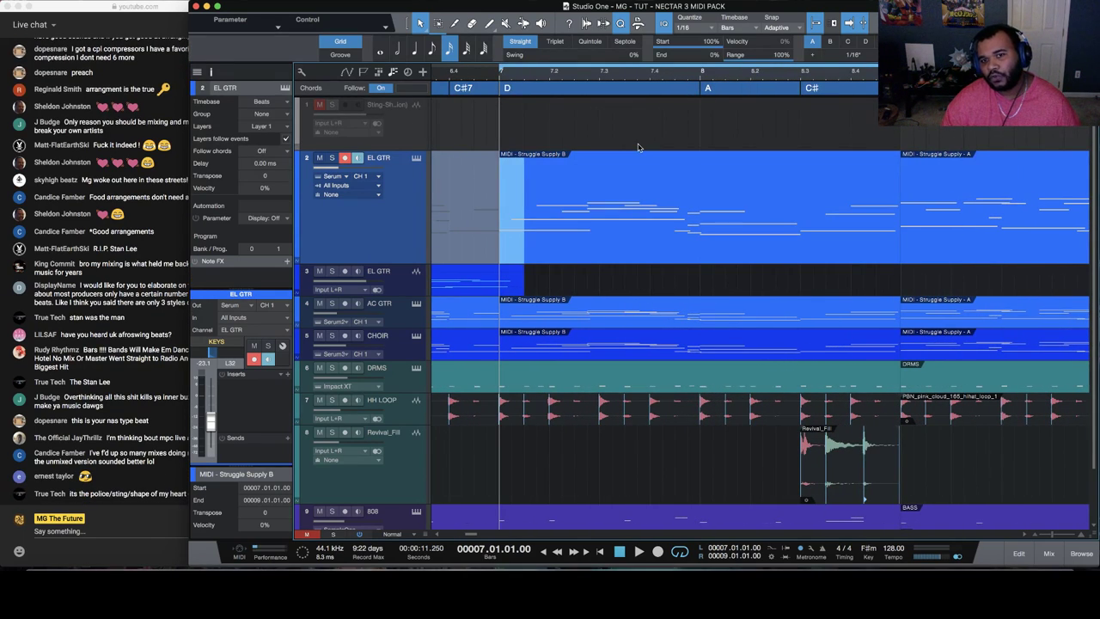
key(space)
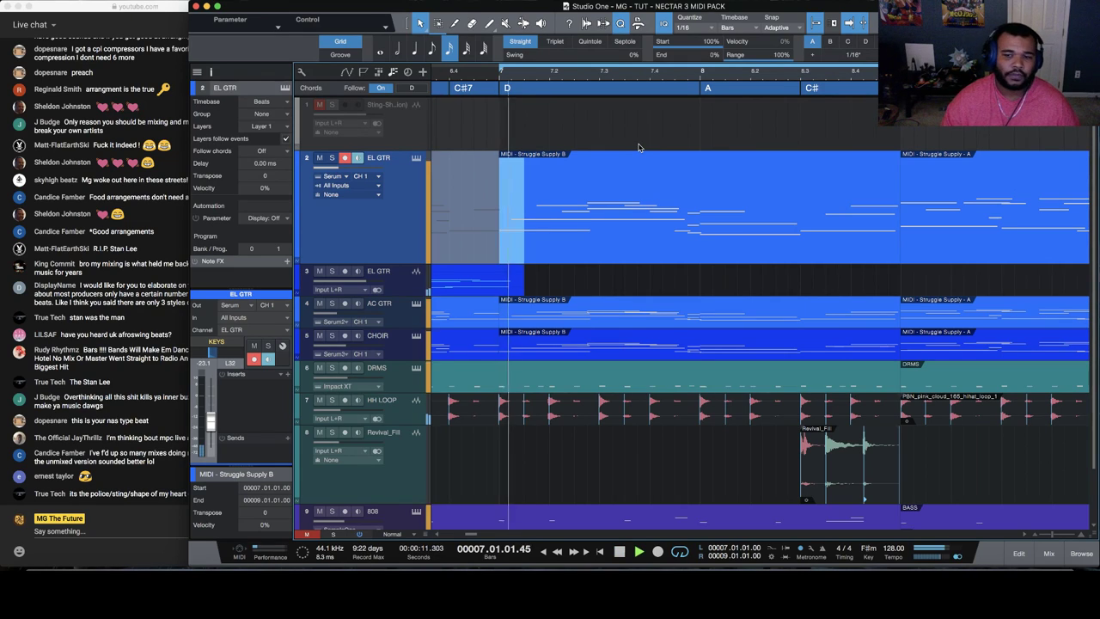
click(332, 158)
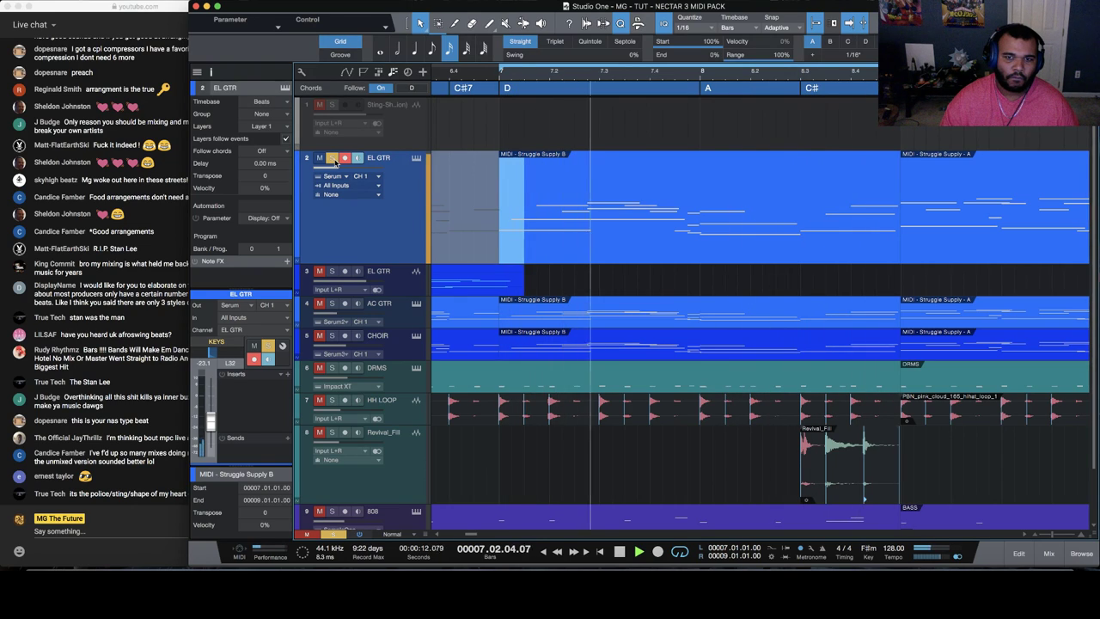
key(space)
Set the loop range to run from bar 8 to bar 11
scroll(745, 75, right, 5)
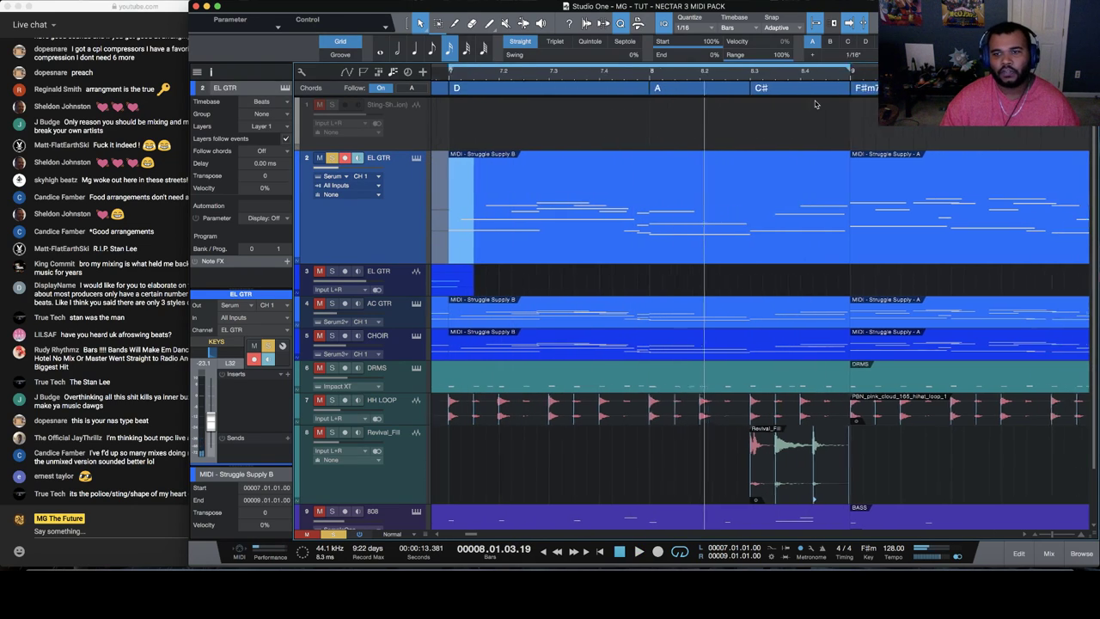
scroll(744, 76, down, 3)
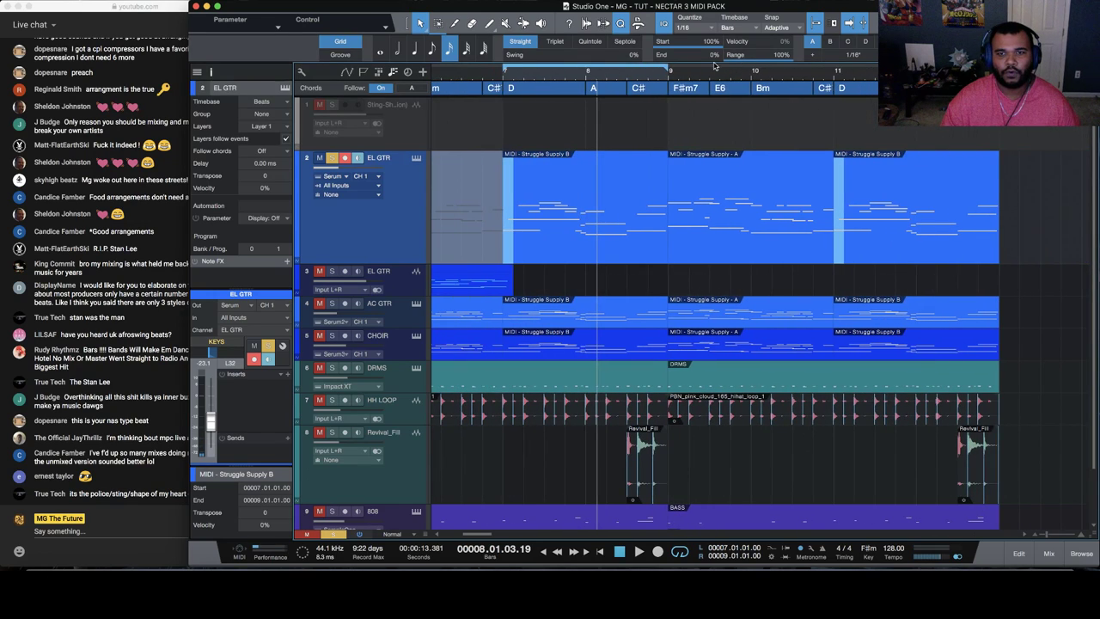
drag(668, 72, 833, 71)
drag(504, 71, 582, 75)
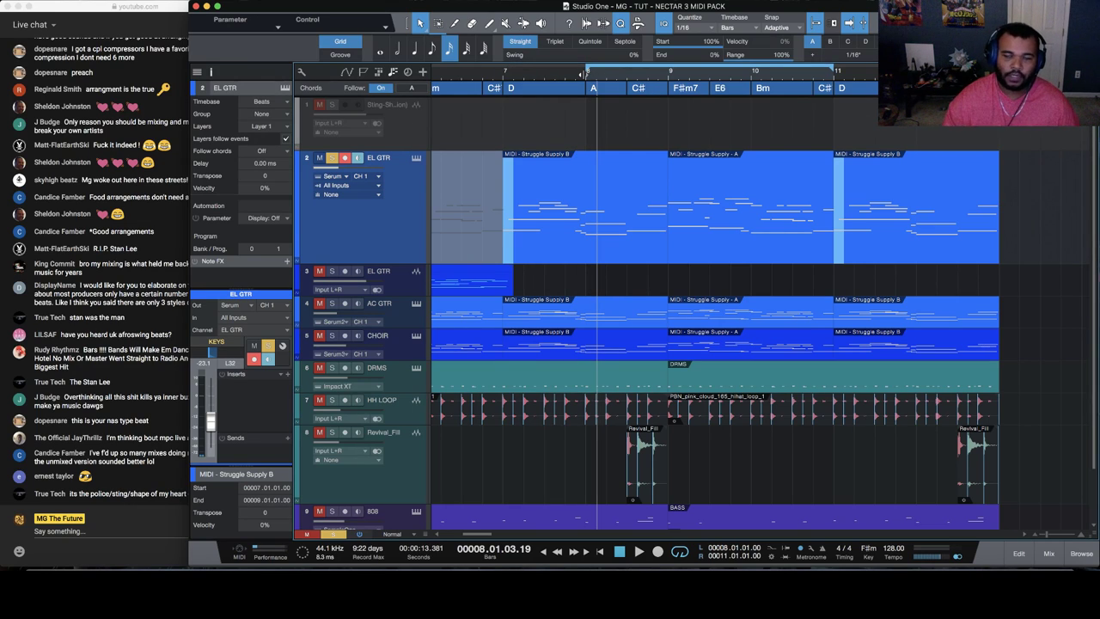
scroll(666, 89, up, 3)
scroll(666, 89, down, 2)
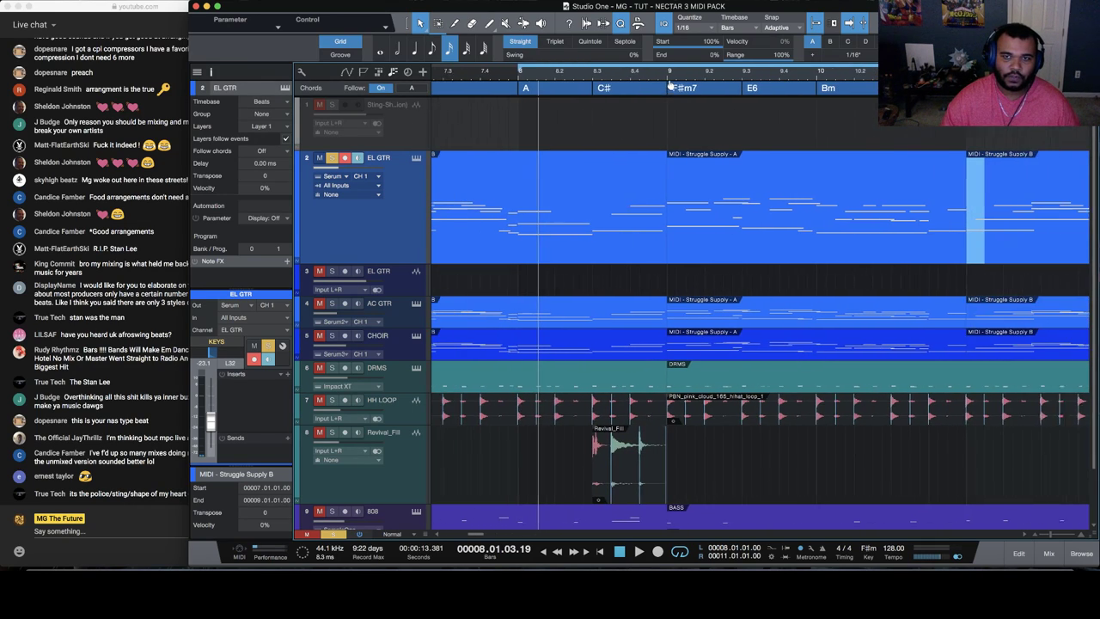
Move the loop range to run from bar 9 to bar 11 and play the soloed MIDI EL GTR track through it
scroll(644, 118, right, 1)
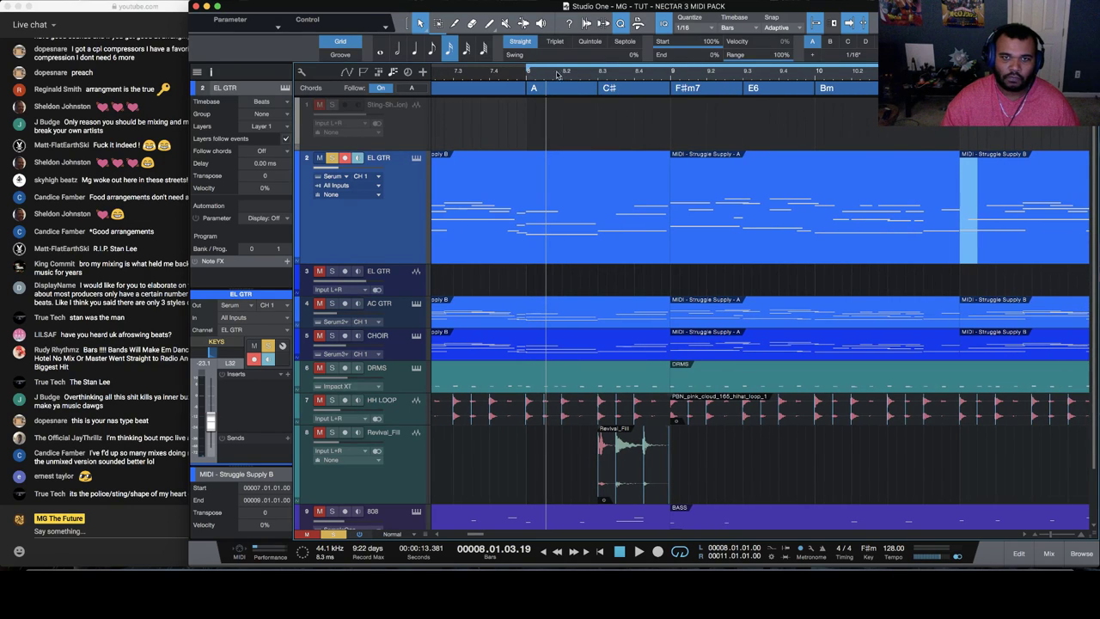
drag(557, 75, 670, 87)
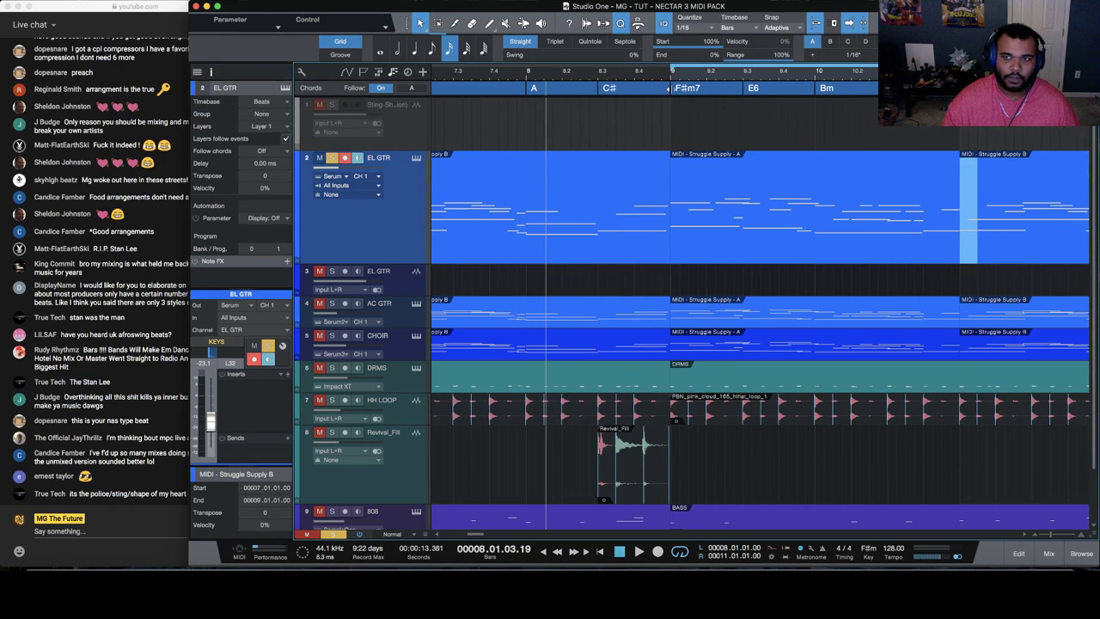
key(space)
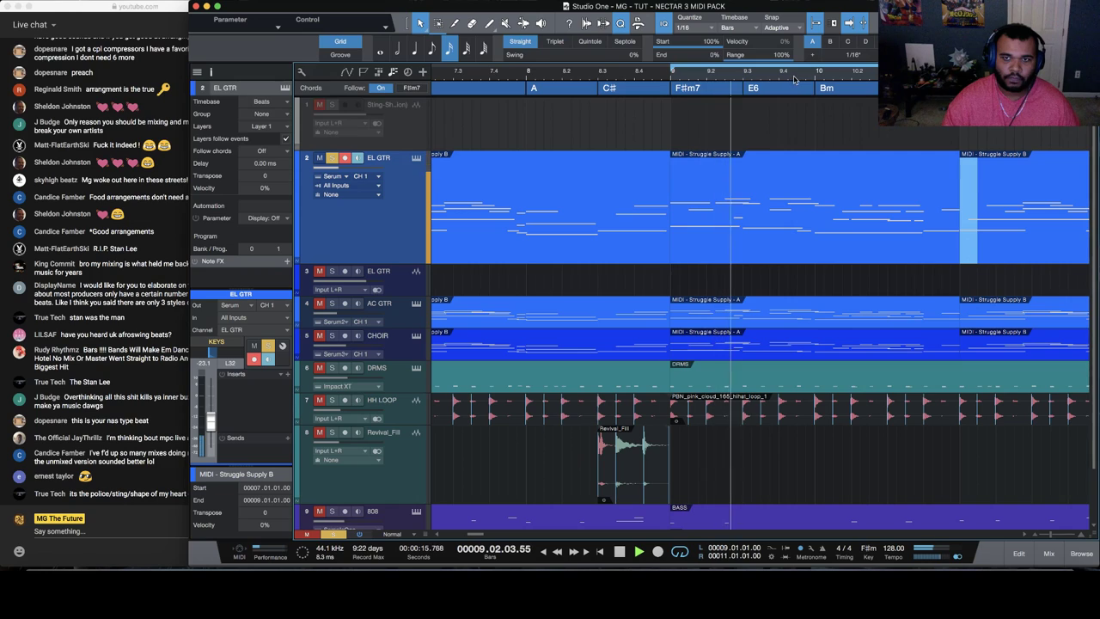
key(w)
key(w)
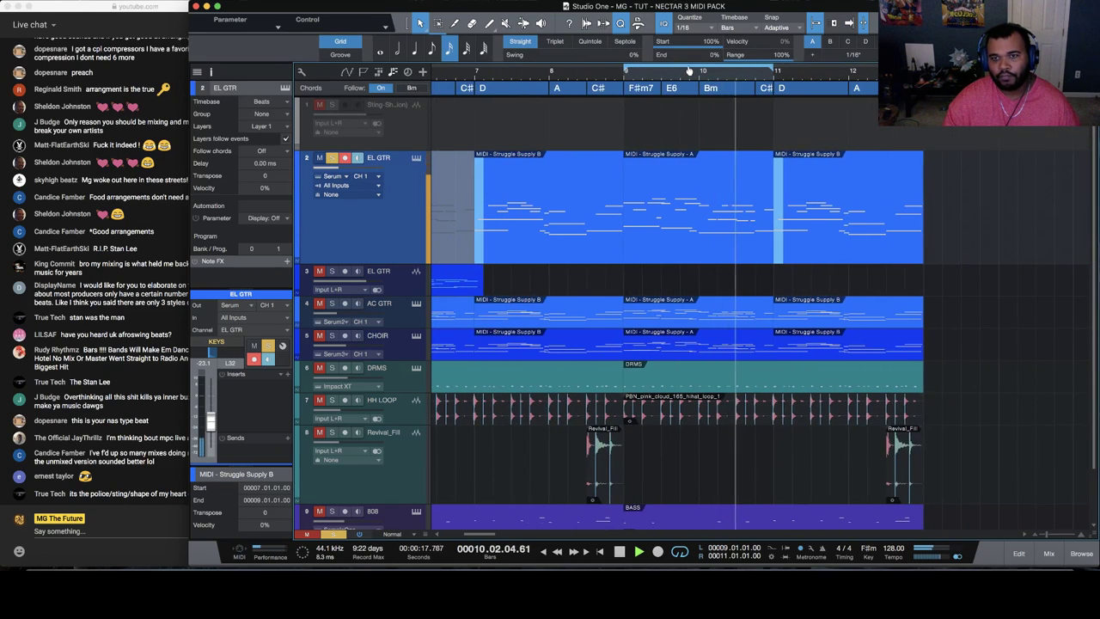
key(space)
Select the MIDI - Struggle Supply - A event at bar 9 on the EL GTR track and open it for note editing
click(704, 209)
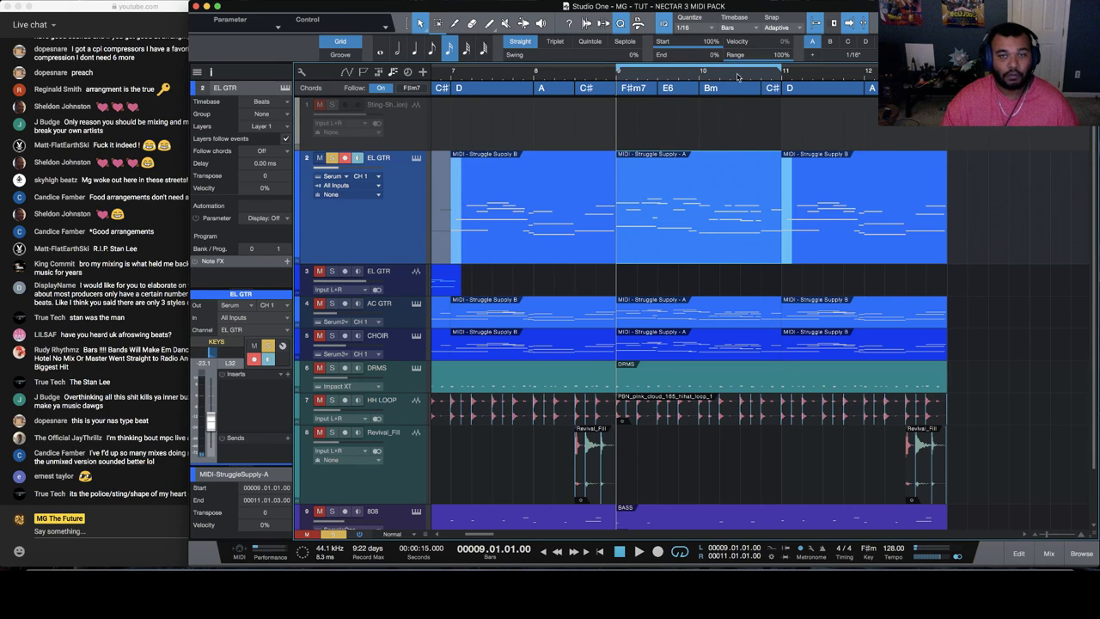
key(e)
key(e)
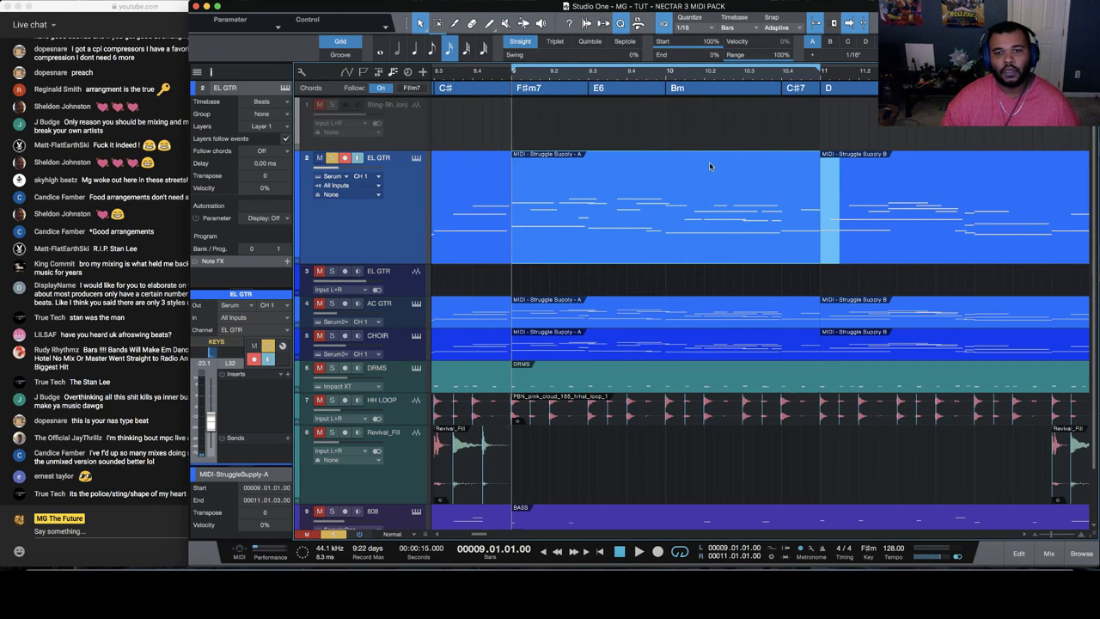
key(e)
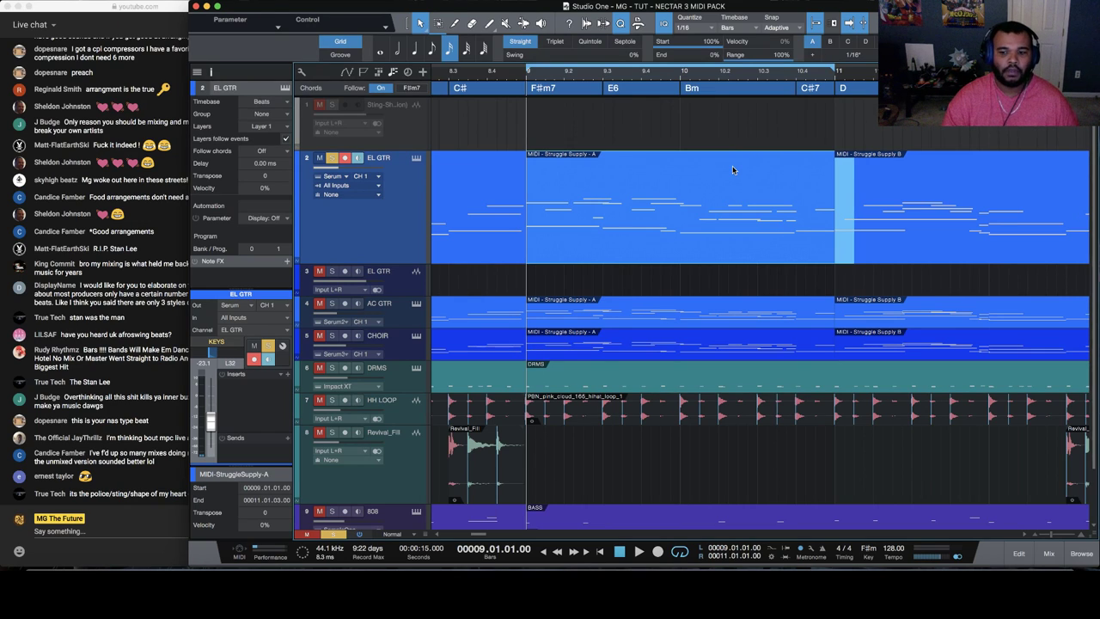
scroll(515, 126, left, 10)
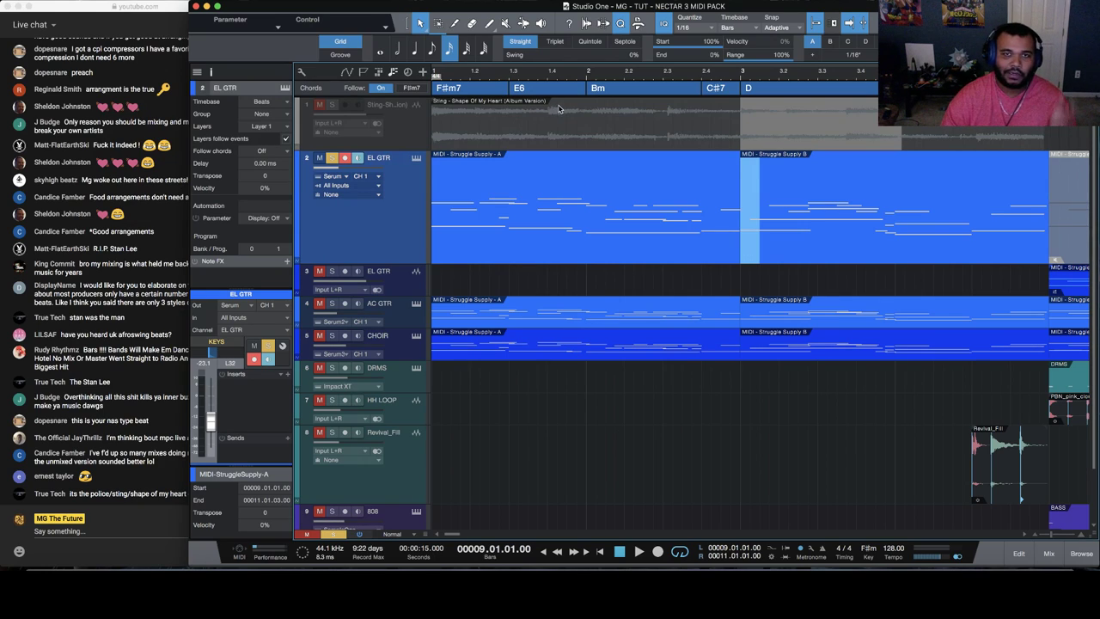
scroll(542, 121, right, 1)
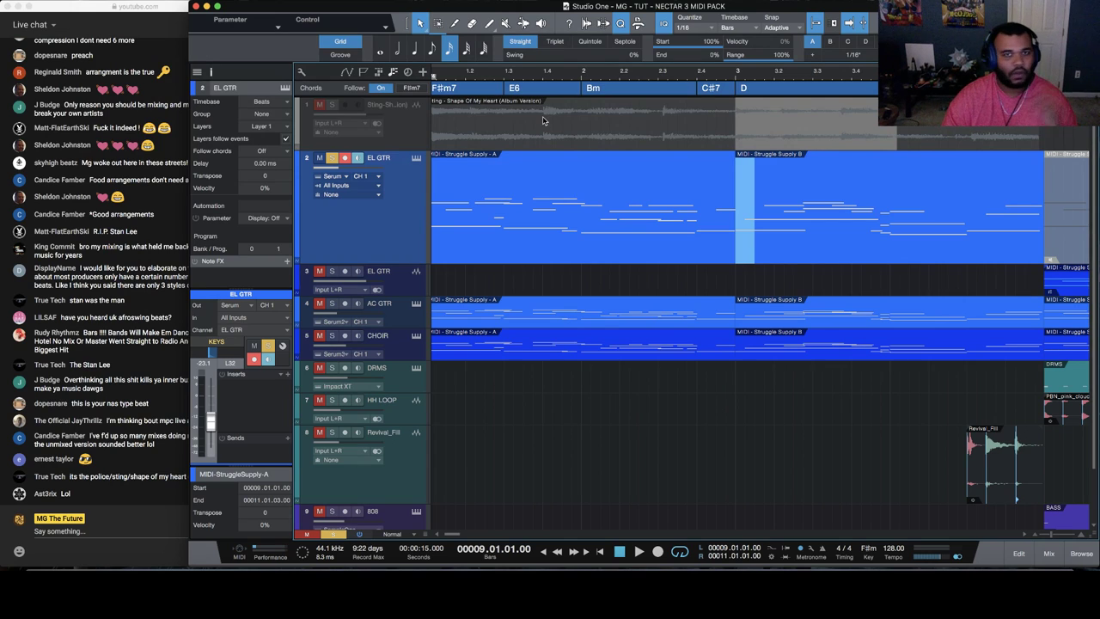
scroll(542, 121, right, 15)
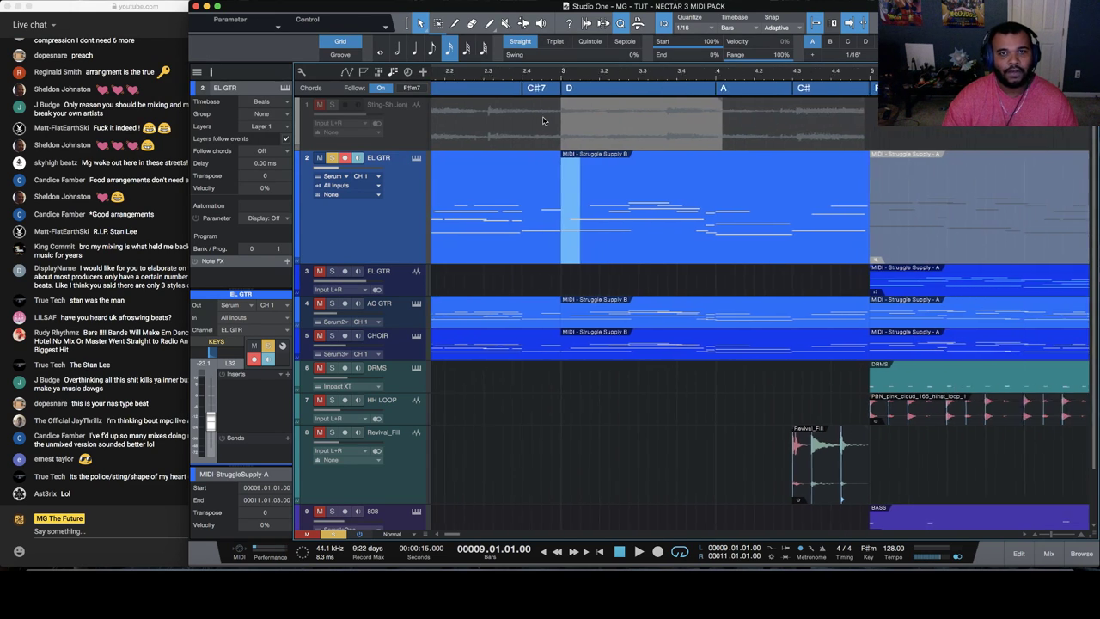
scroll(764, 150, right, 10)
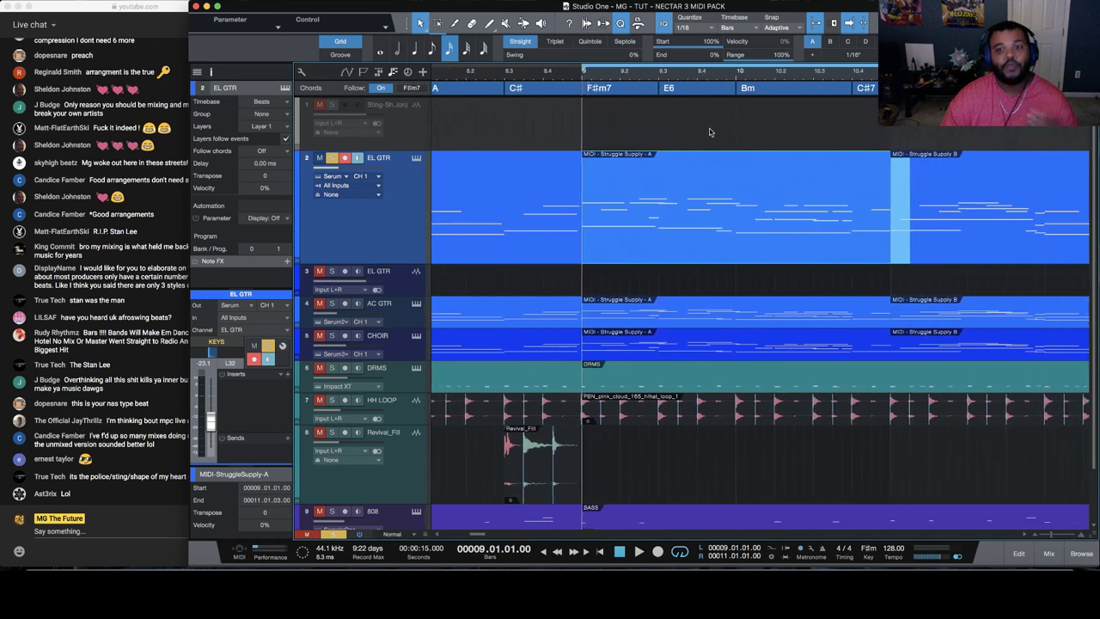
double_click(690, 222)
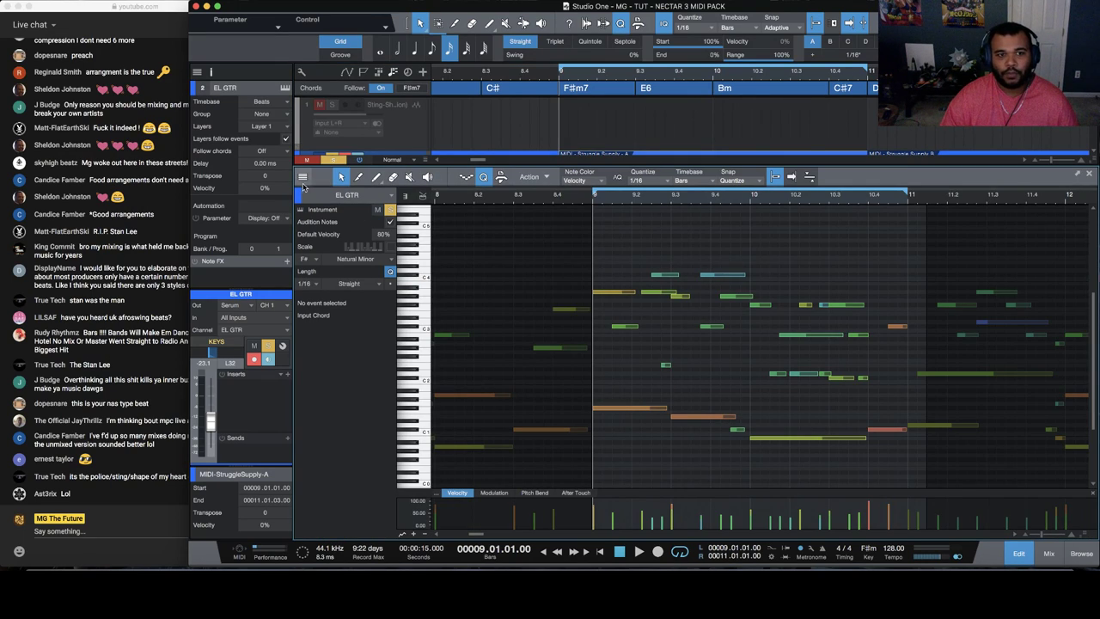
Show the note editor's track list and display the CHOIR, DRMS and AC GTR notes alongside EL GTR
click(303, 176)
click(303, 214)
click(304, 224)
click(303, 204)
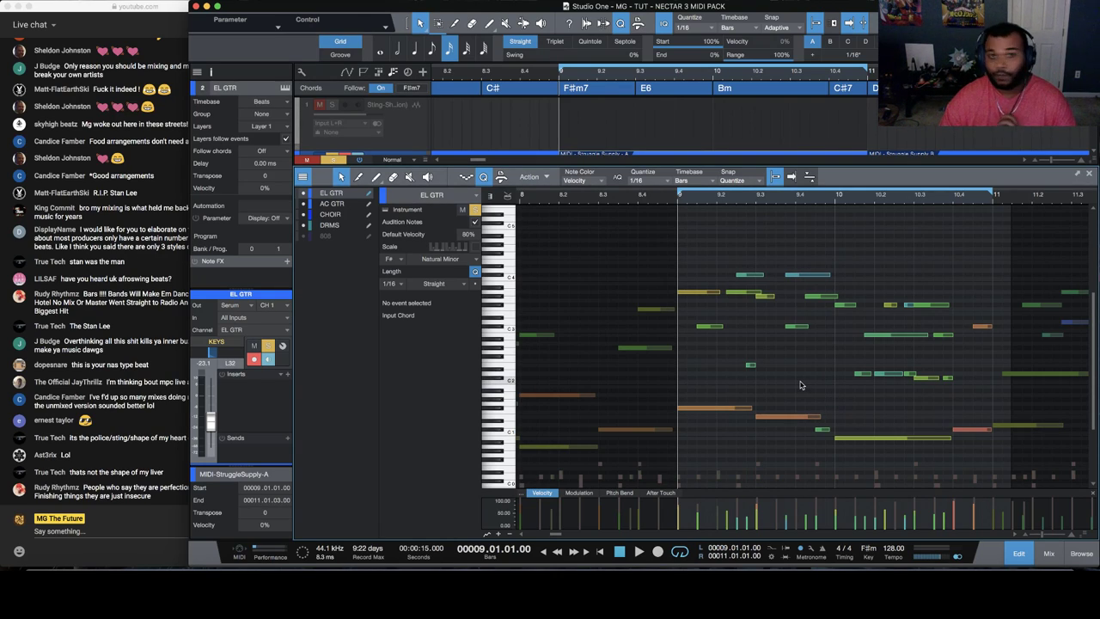
Select the short E 2 note just after beat 9.2 in the EL GTR part
scroll(795, 376, down, 3)
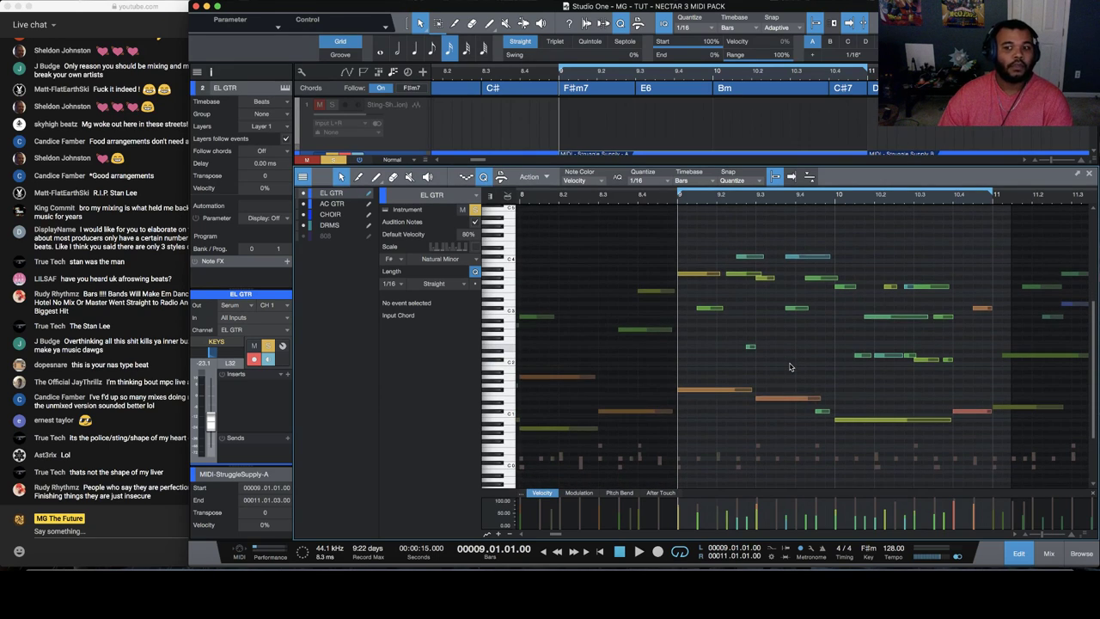
scroll(792, 366, down, 1)
scroll(798, 360, down, 1)
scroll(821, 360, up, 3)
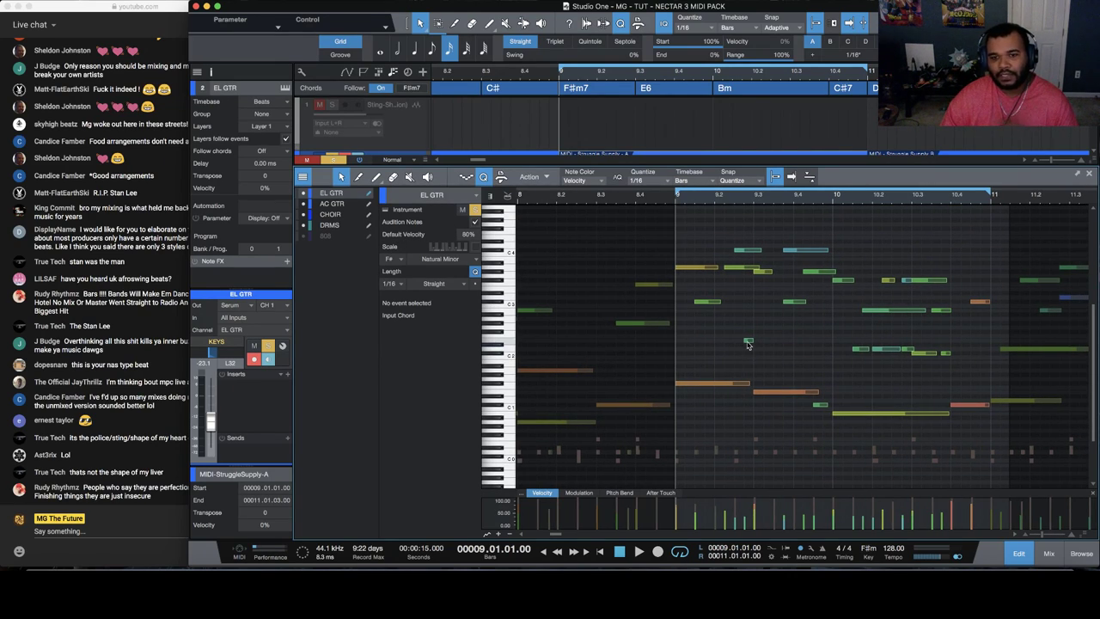
mouse_move(748, 342)
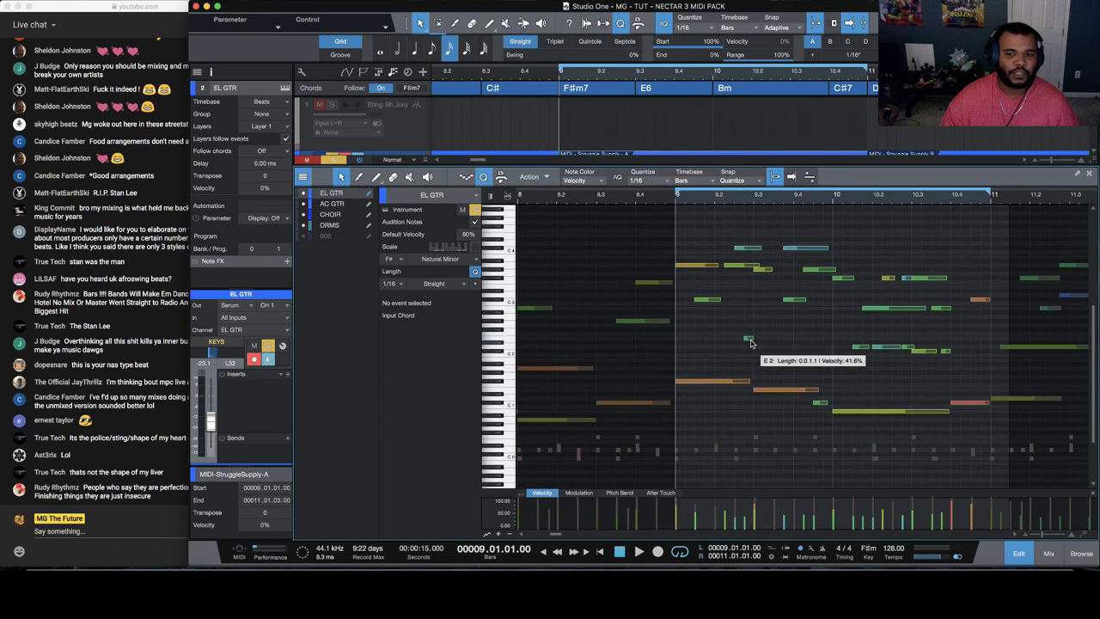
click(748, 342)
Enable the F# Natural Minor scale for the EL GTR part and try to shift the selected E 2 note's pitch
click(475, 247)
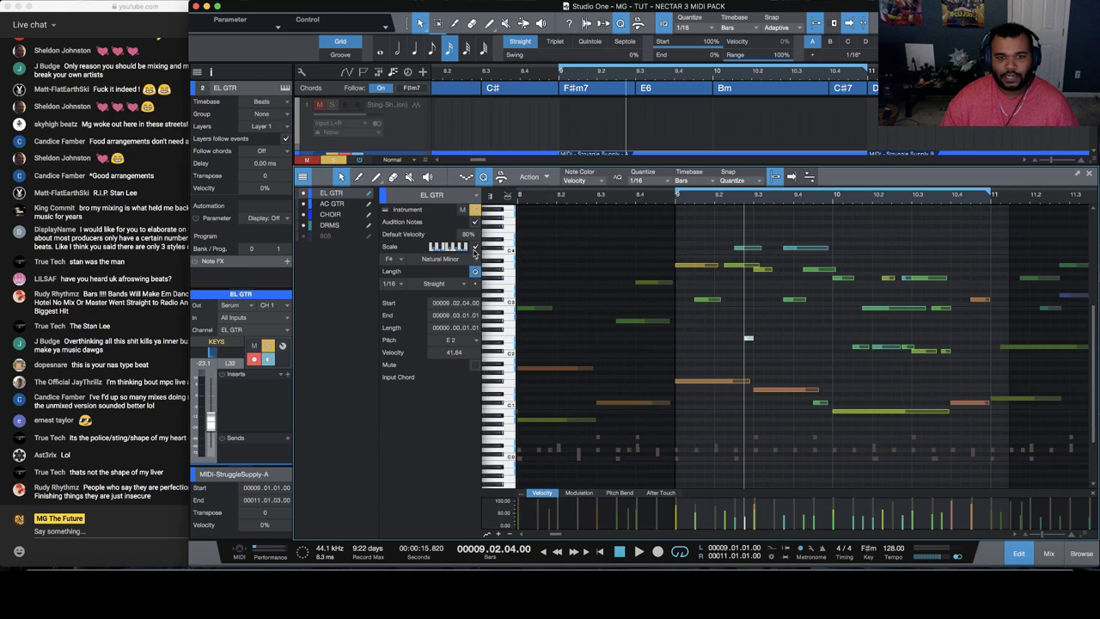
mouse_move(749, 339)
mouse_down()
mouse_move(749, 322)
mouse_move(749, 336)
mouse_up()
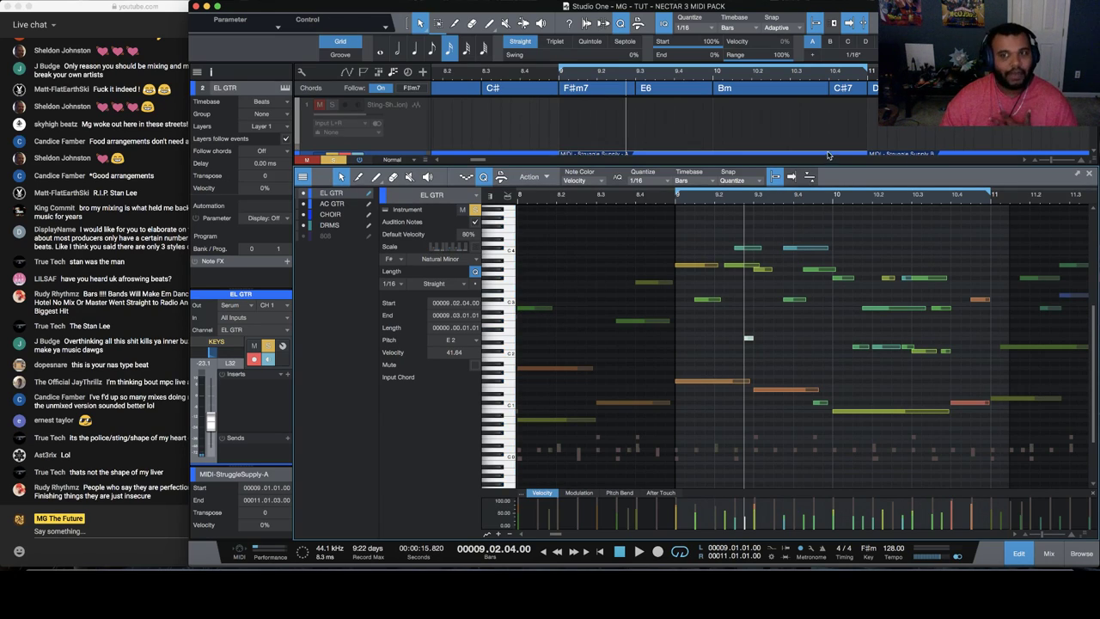
Audition the low notes of the EL GTR part around bar 9, look over its other notes, and close the note editor
drag(812, 165, 823, 378)
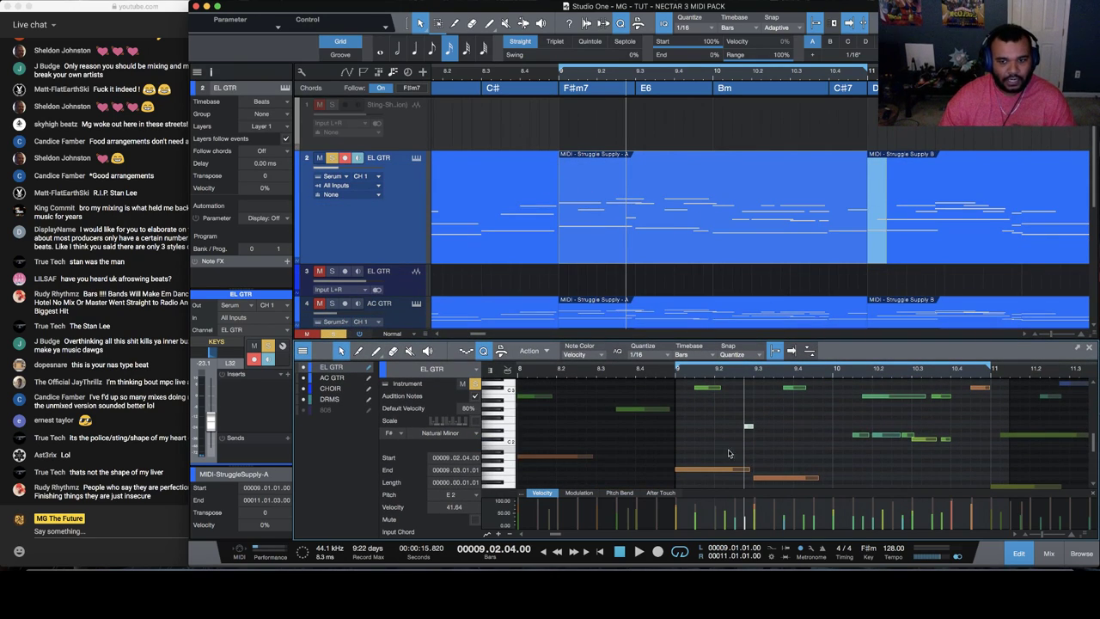
click(686, 470)
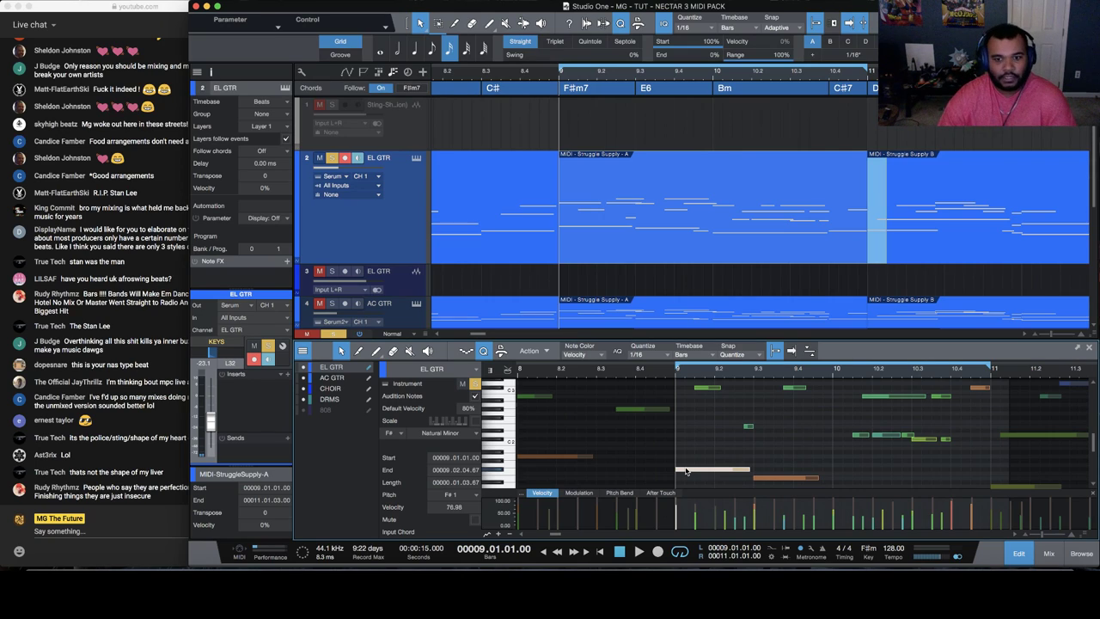
scroll(686, 470, down, 1)
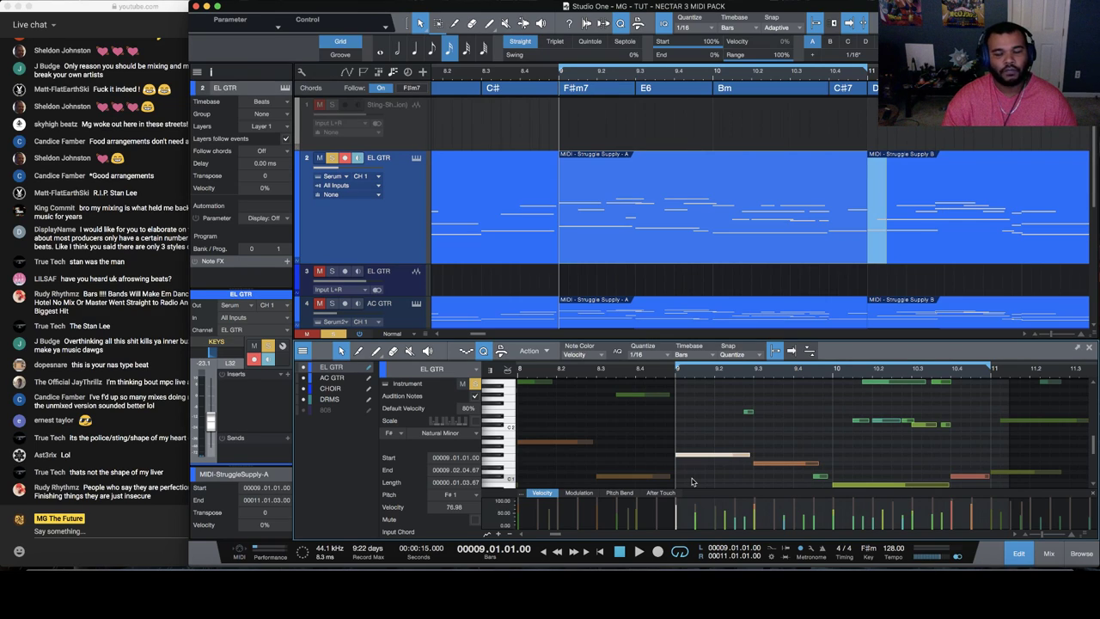
key(space)
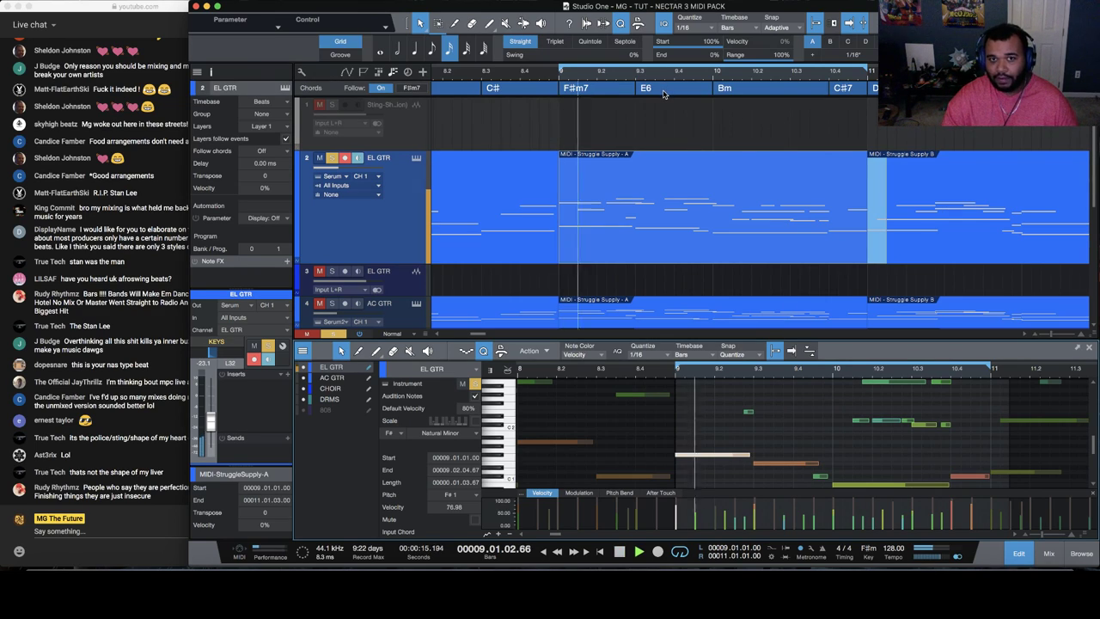
click(775, 411)
click(748, 410)
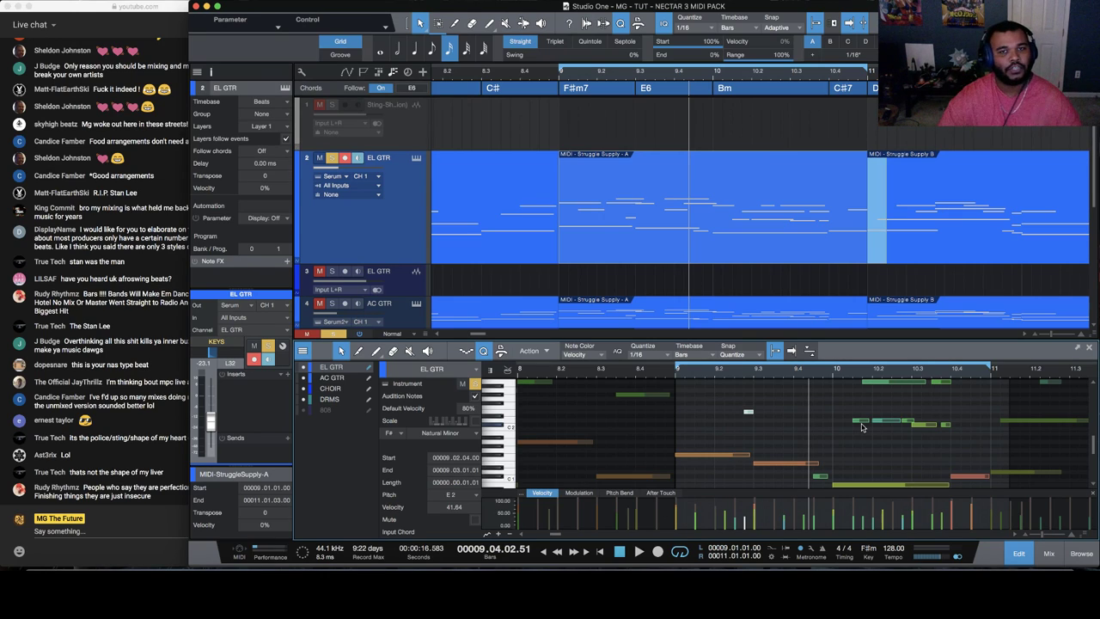
scroll(862, 428, down, 5)
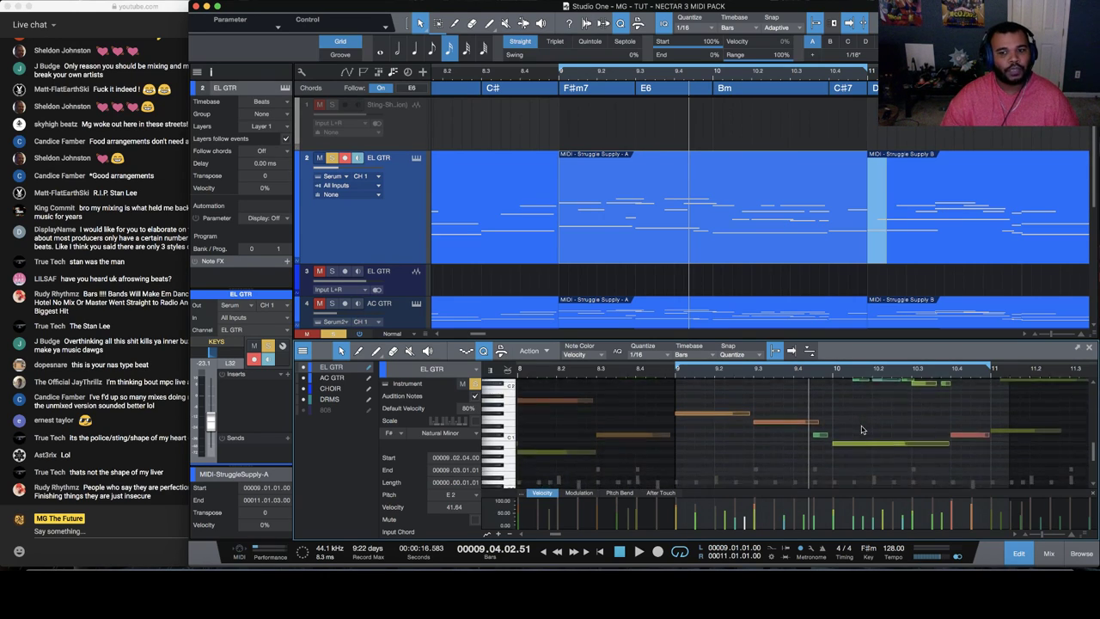
scroll(863, 428, up, 10)
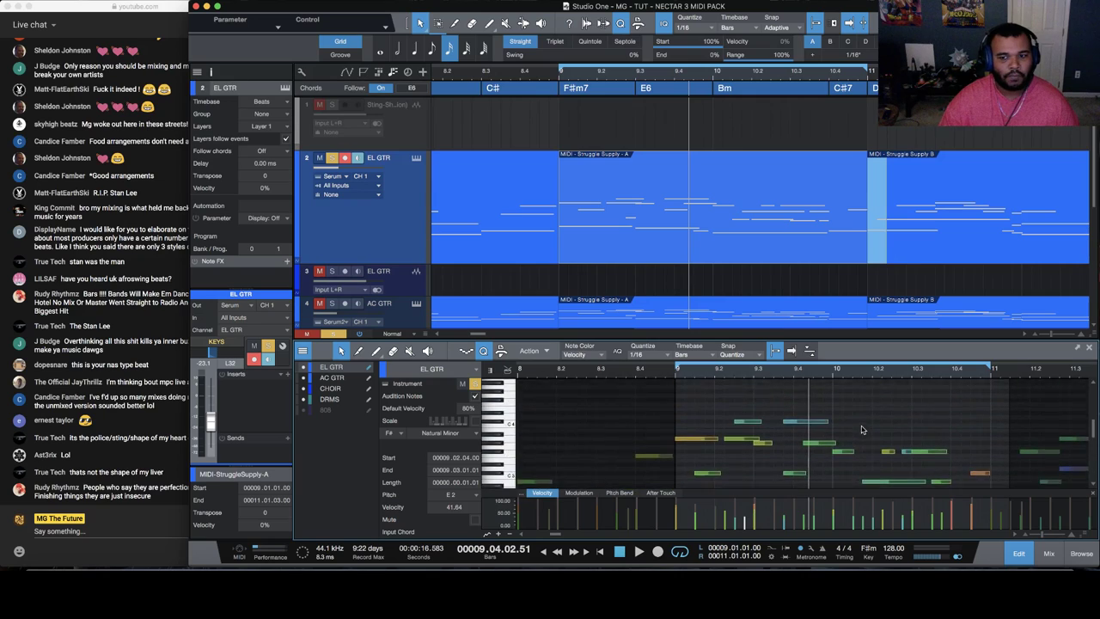
scroll(863, 427, down, 5)
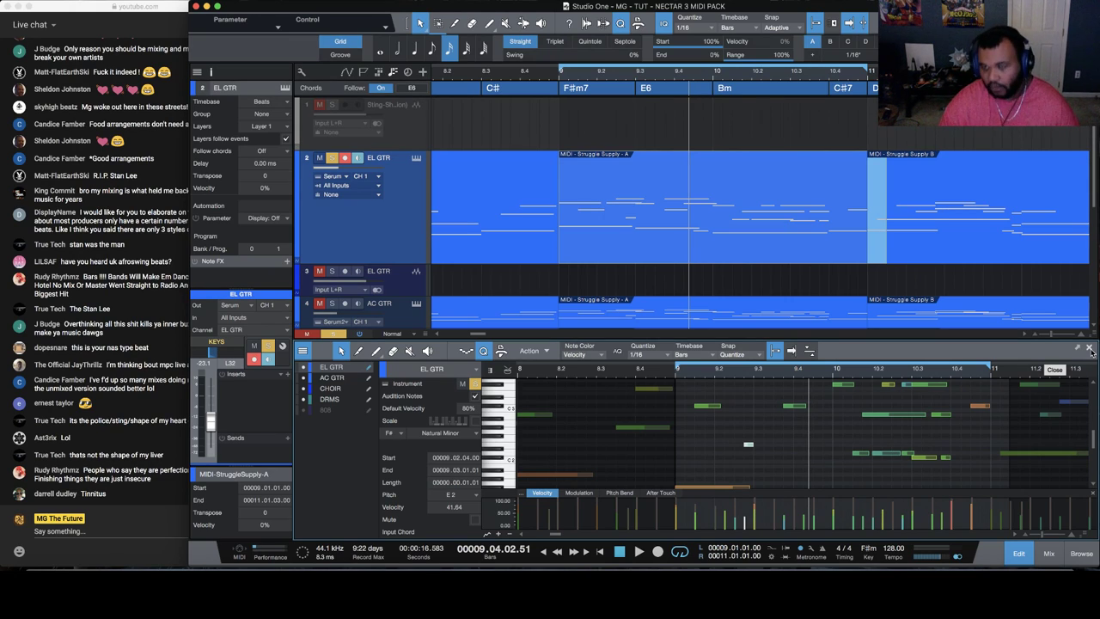
click(1089, 348)
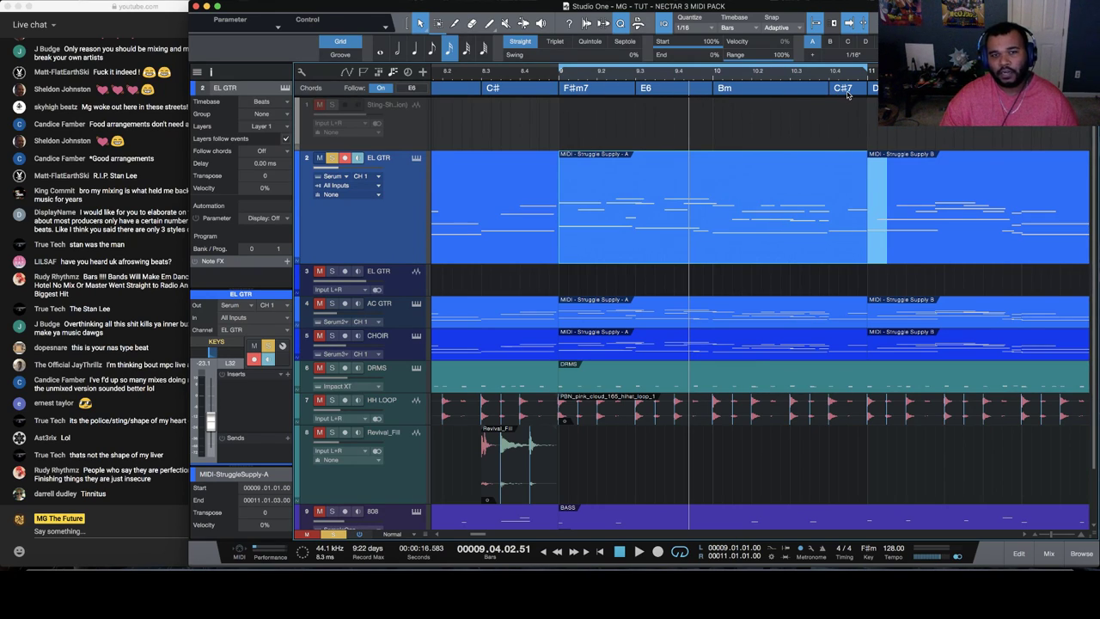
Delete the F#m7, E6, Bm and C#7 chords between bars 9 and 11 of the chord track
click(560, 76)
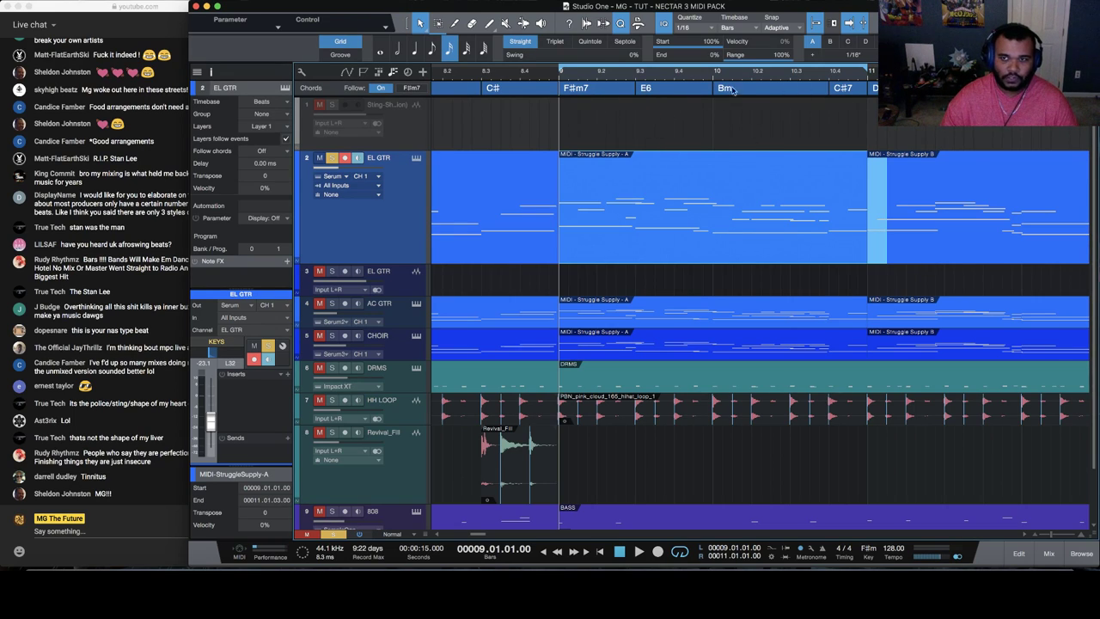
click(581, 90)
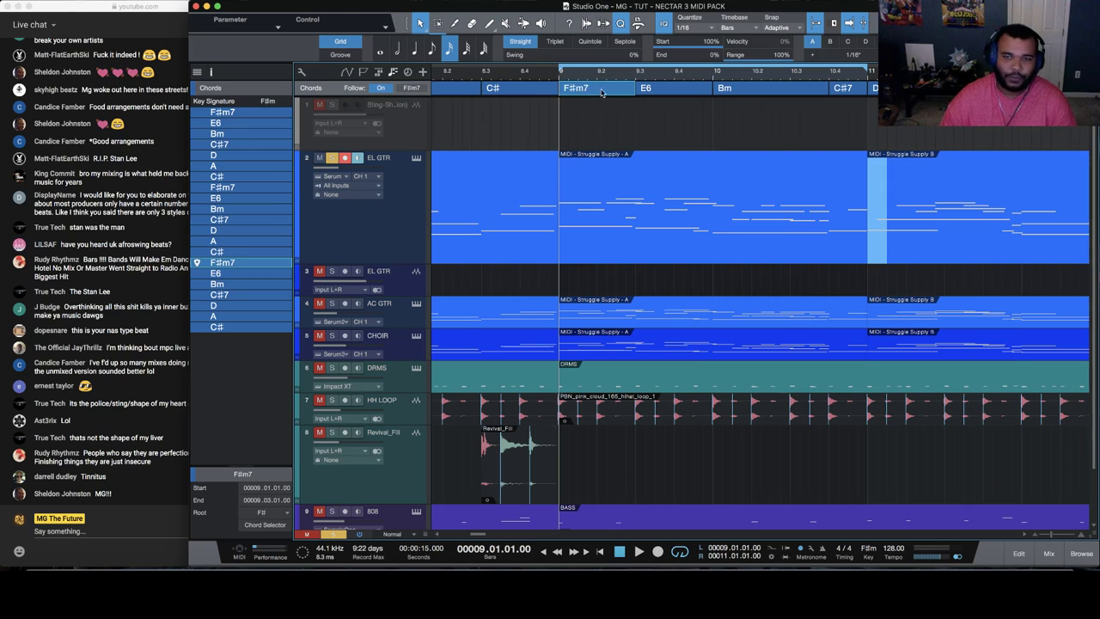
key(Delete)
key(Delete)
key(Delete)
key(Delete)
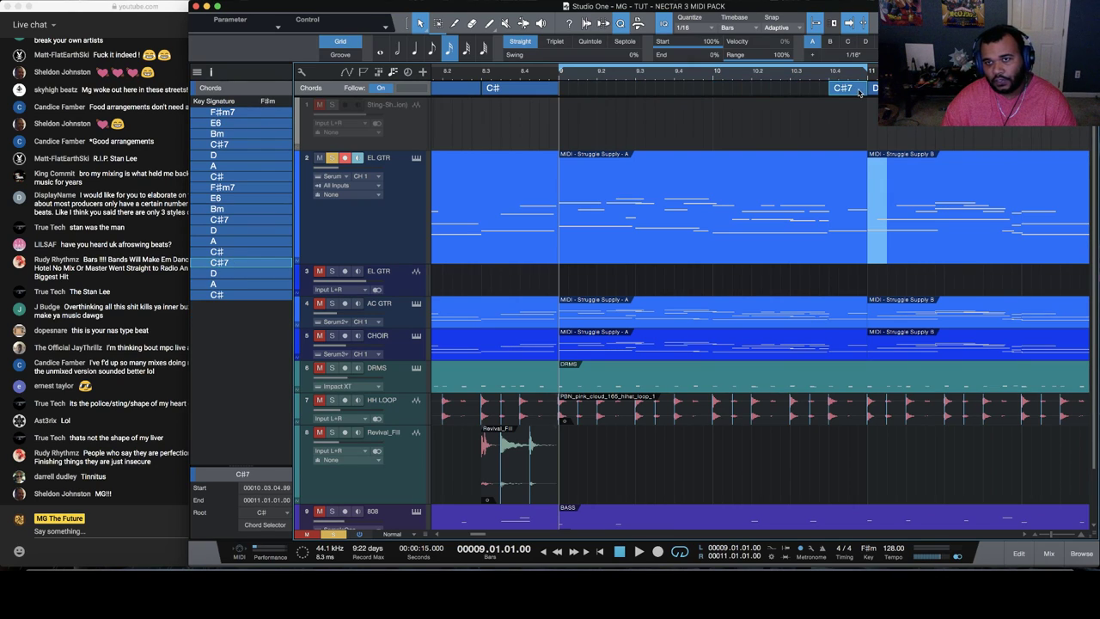
Extract the chords of the EL GTR part MIDI - Struggle Supply-A at bar 9 to the chord track
click(687, 203)
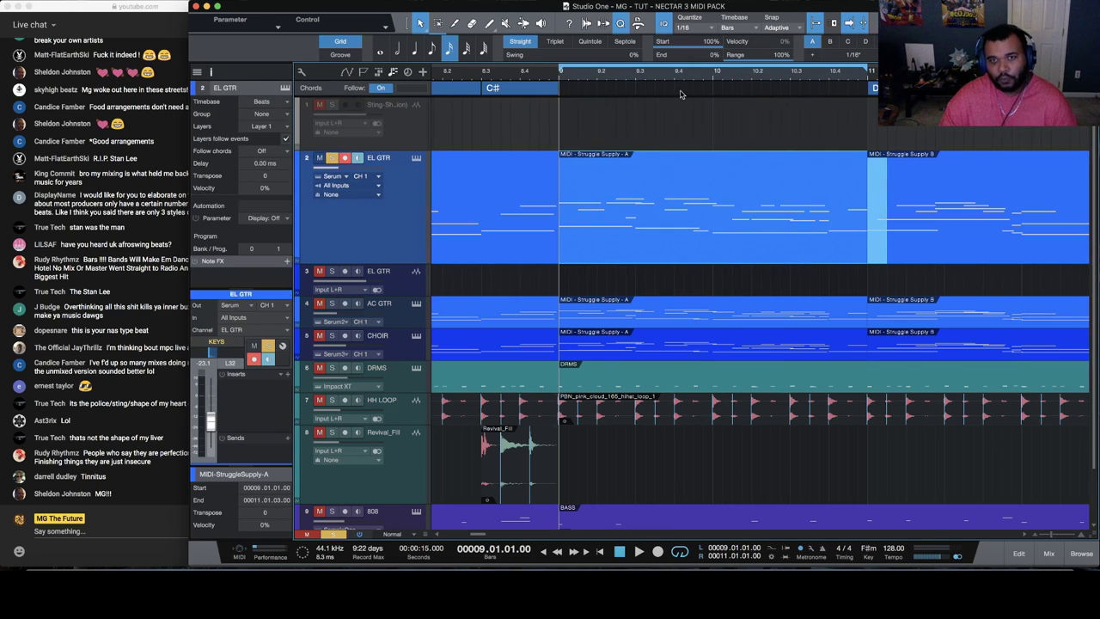
right_click(652, 191)
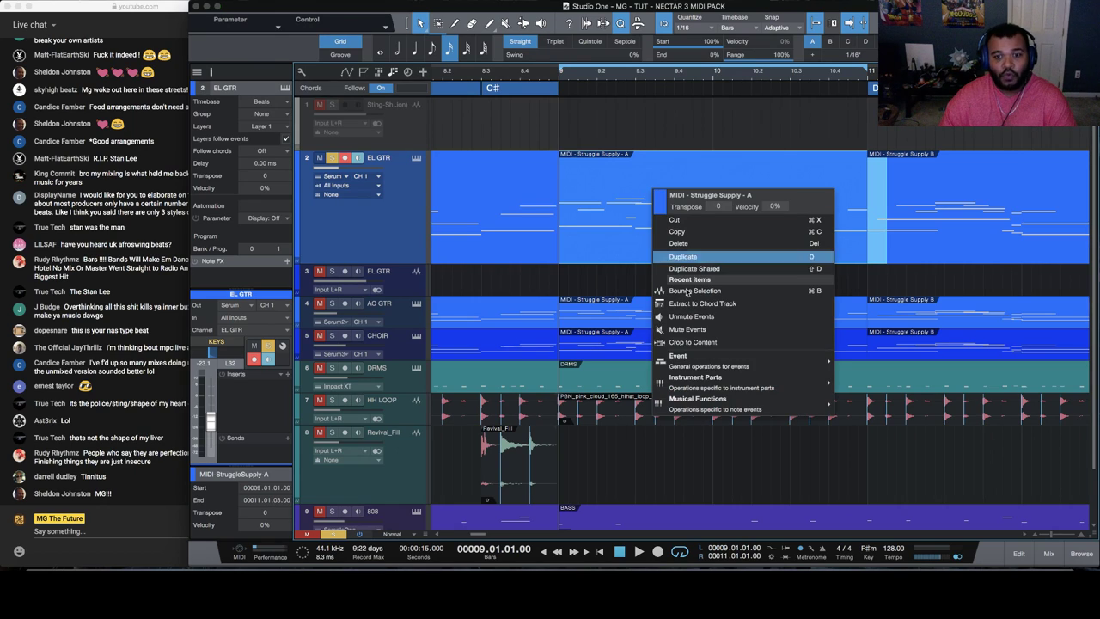
mouse_move(773, 386)
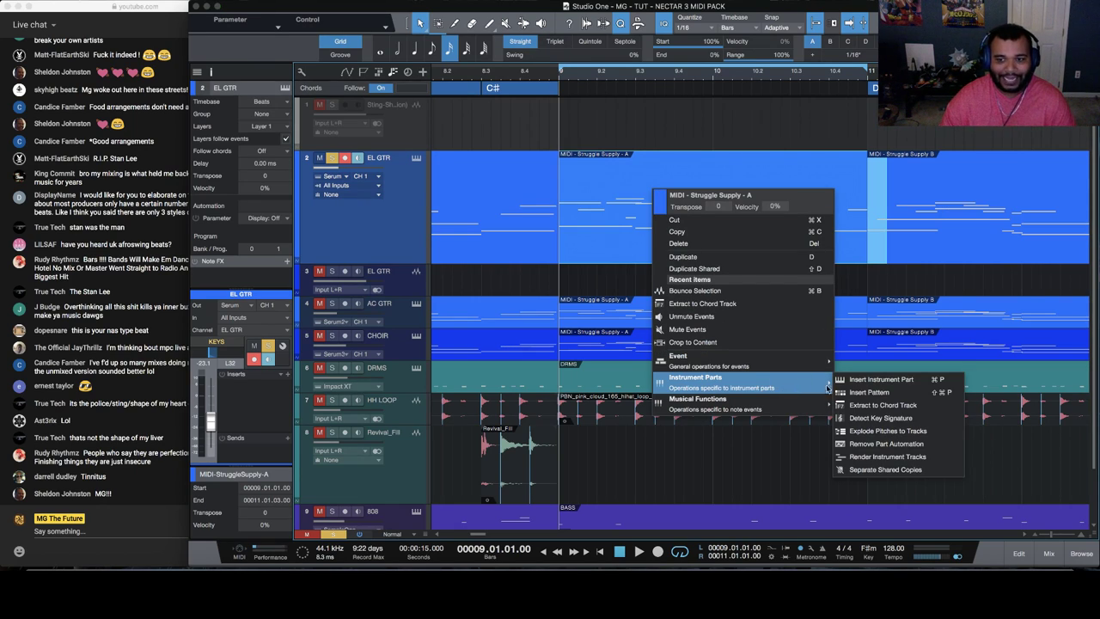
click(883, 404)
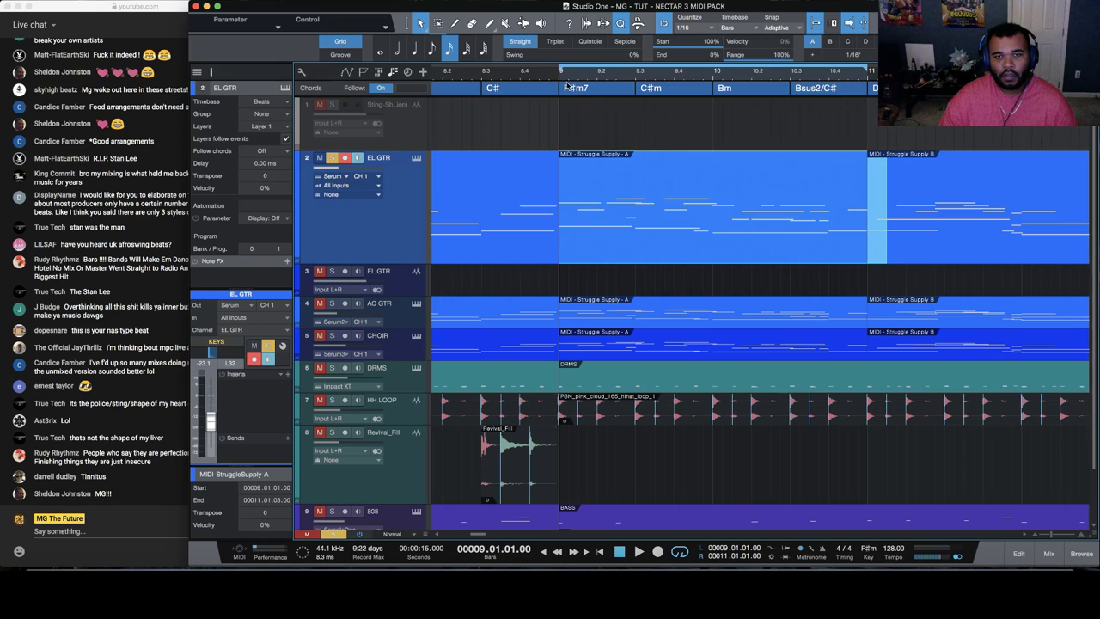
Compare the chords extracted at bar 9 with the earlier progression at bar 5 on the chord track
scroll(774, 69, down, 2)
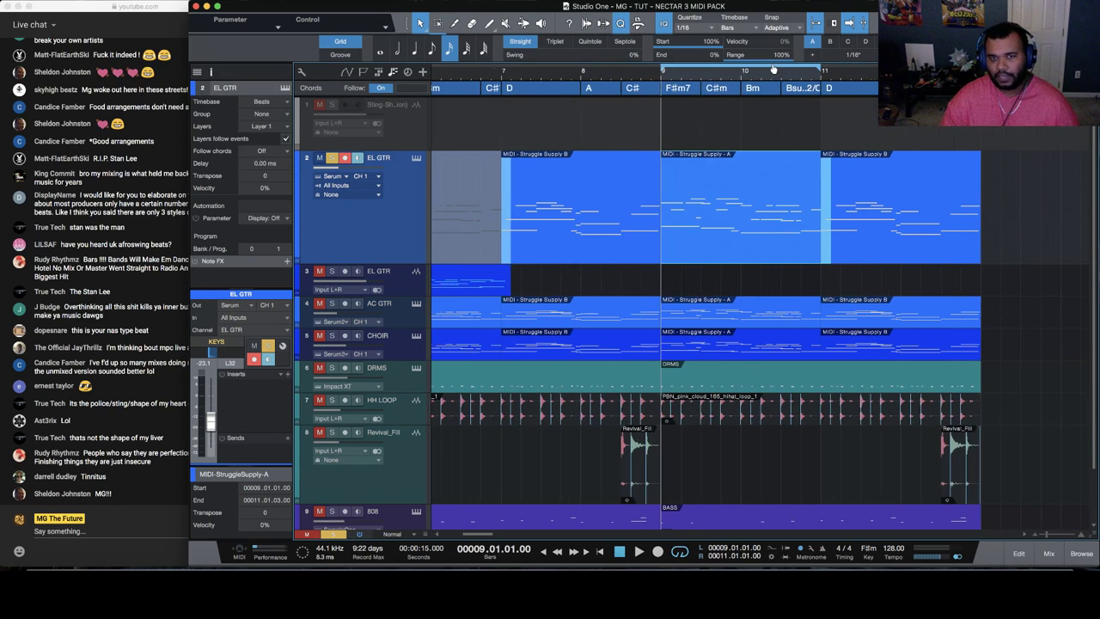
scroll(653, 137, left, 3)
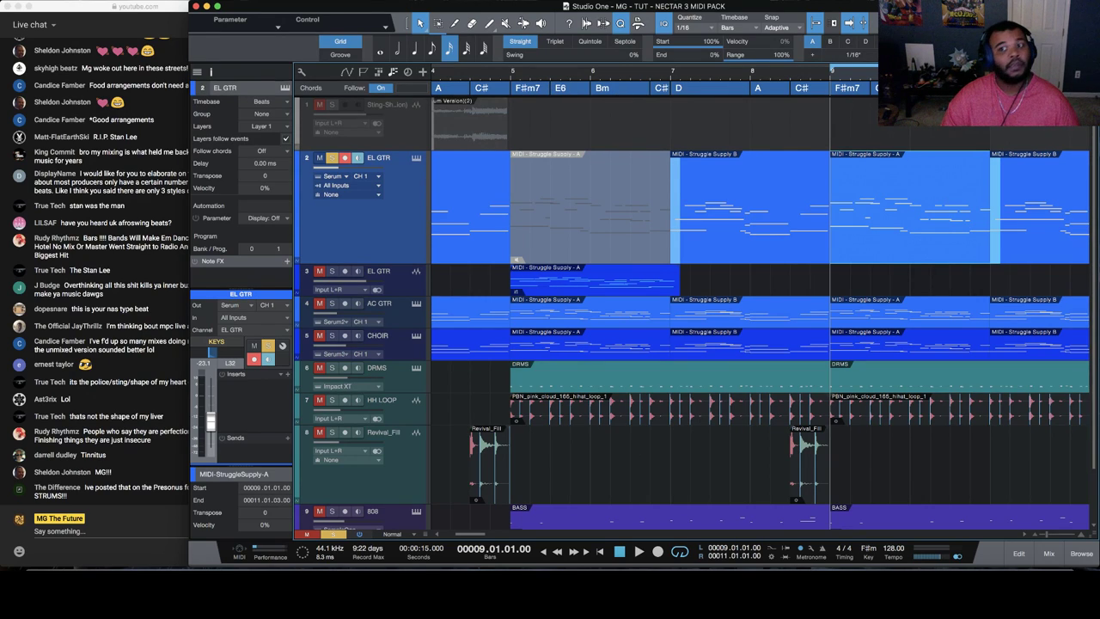
key(e)
key(e)
key(e)
key(e)
key(e)
key(e)
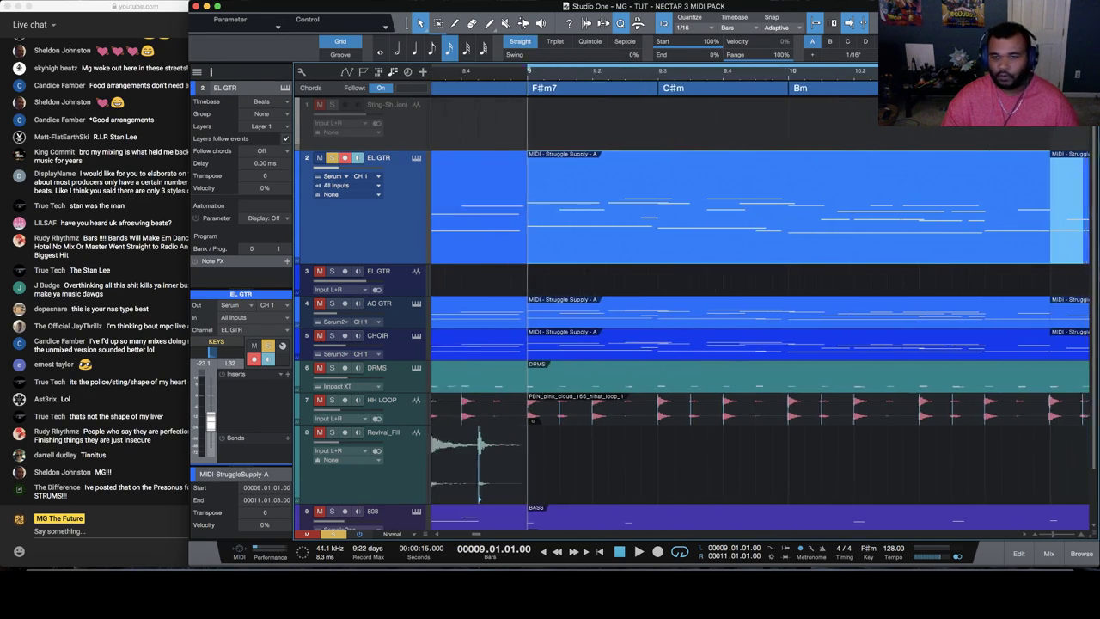
scroll(909, 127, right, 5)
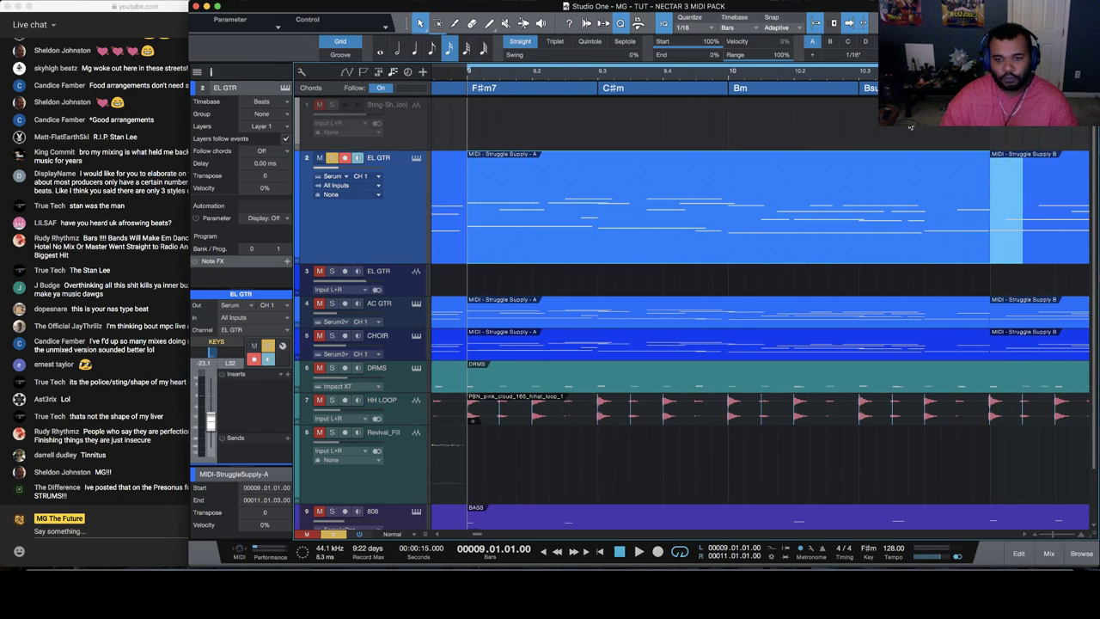
scroll(683, 184, left, 1)
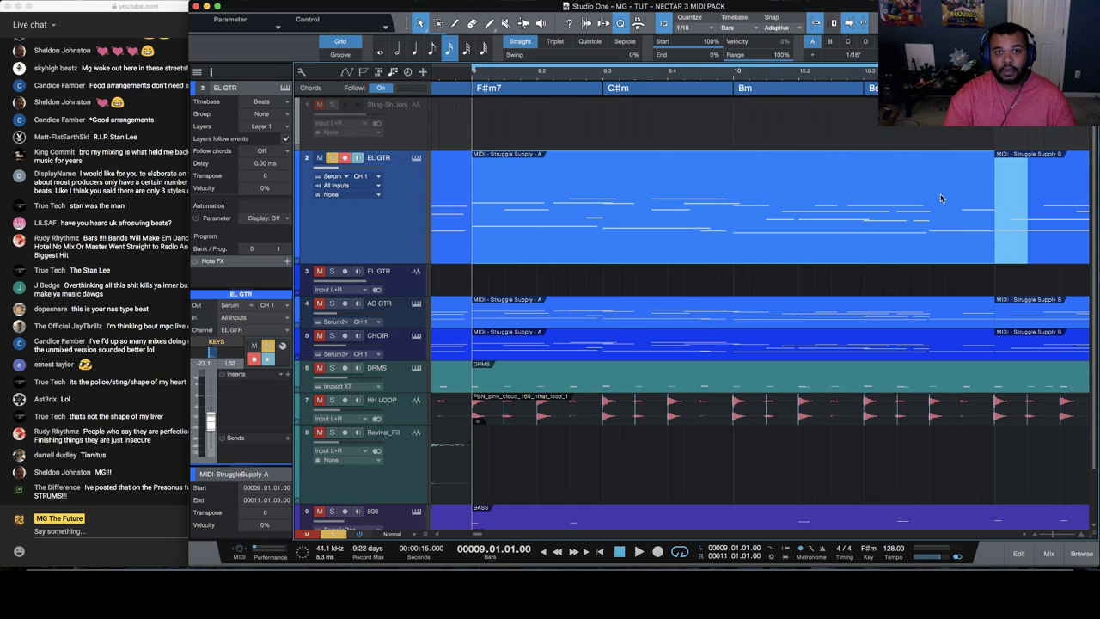
In the EL GTR part's note editor, try the high note at 9.3.4 on D4 and return it to C#4
double_click(886, 253)
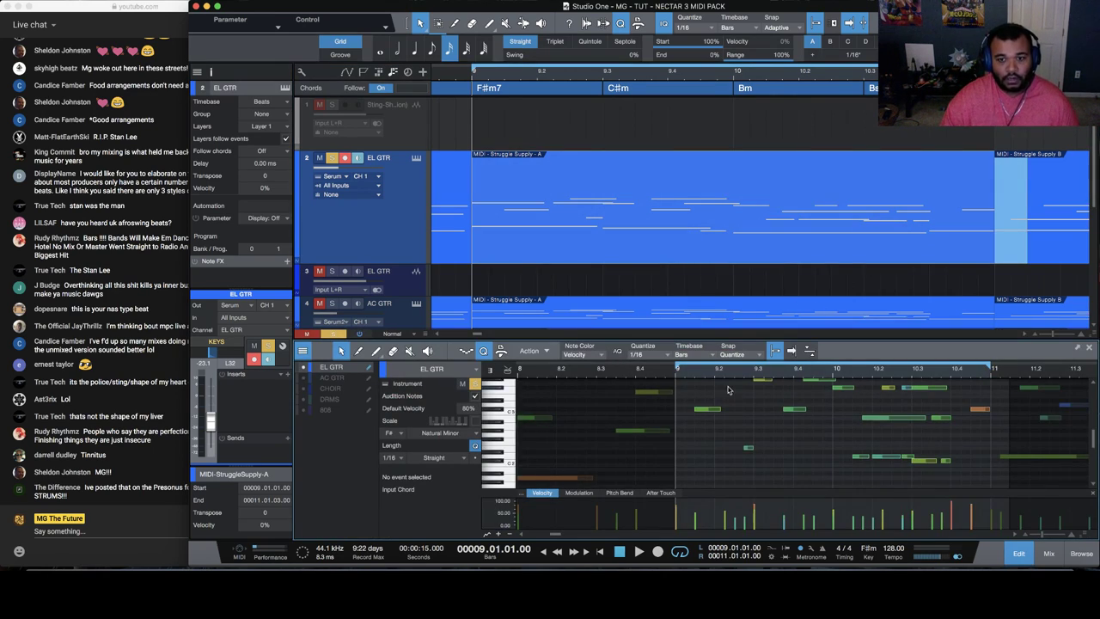
scroll(747, 395, up, 1)
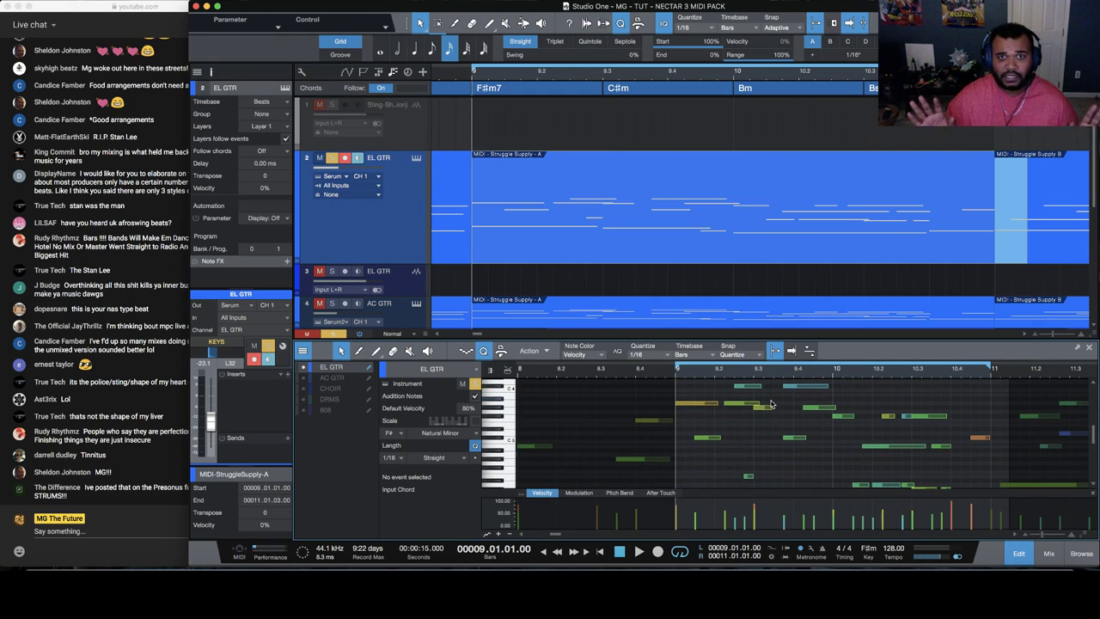
click(1087, 349)
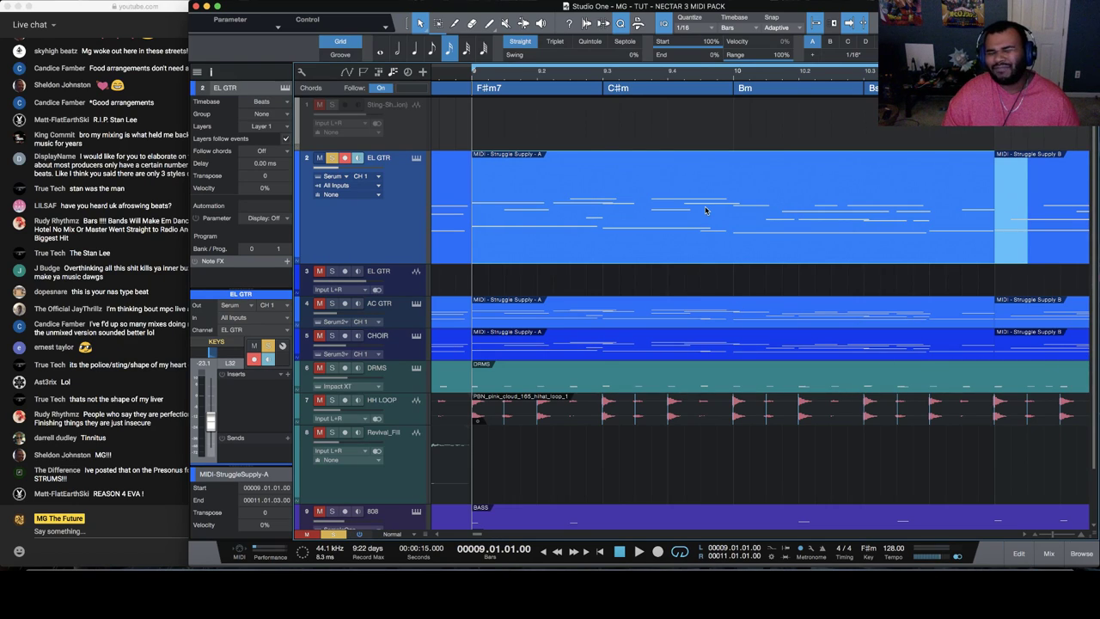
double_click(637, 230)
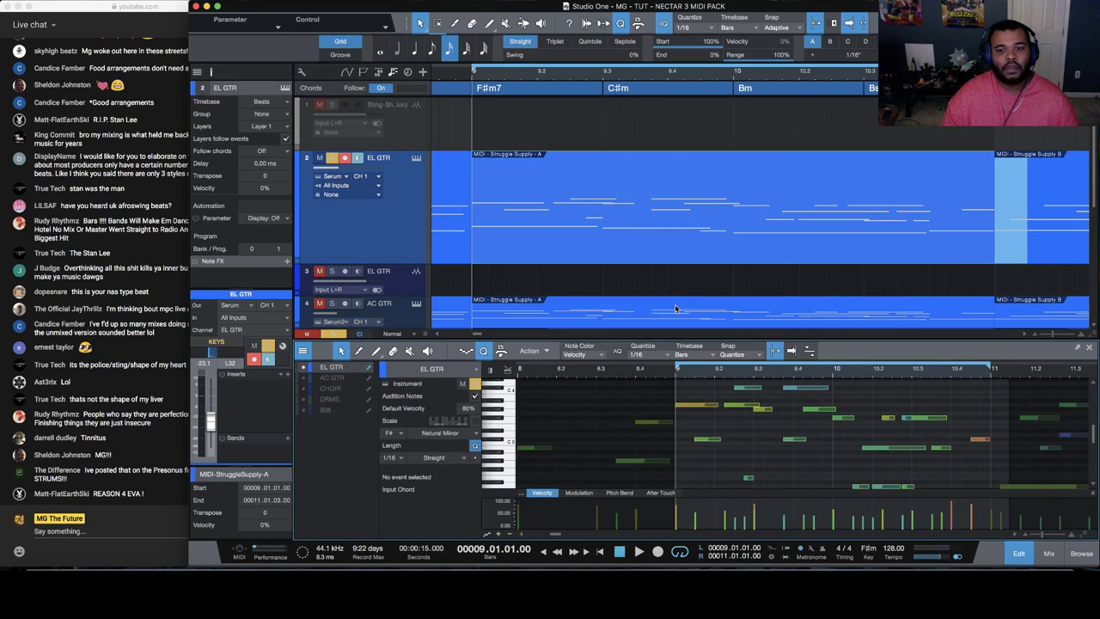
scroll(505, 413, up, 1)
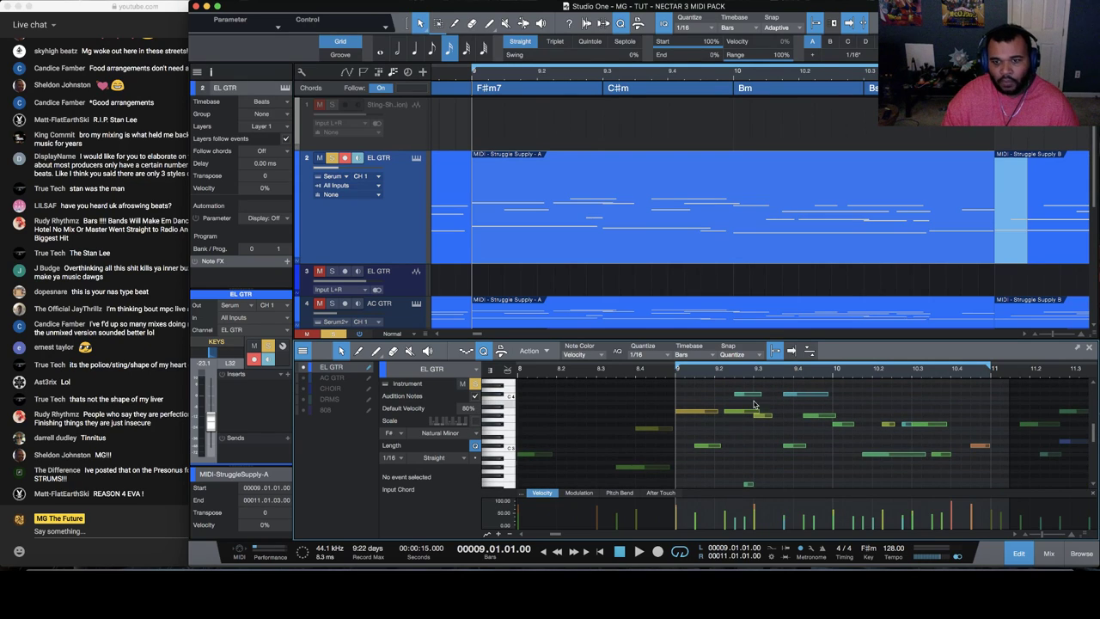
click(816, 392)
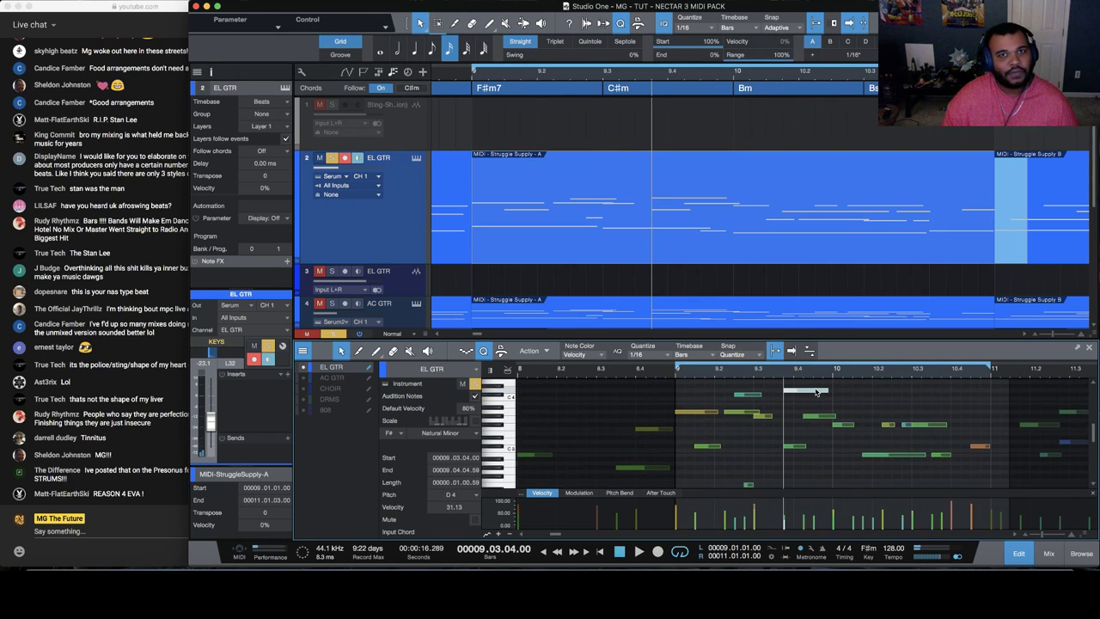
drag(817, 391, 816, 395)
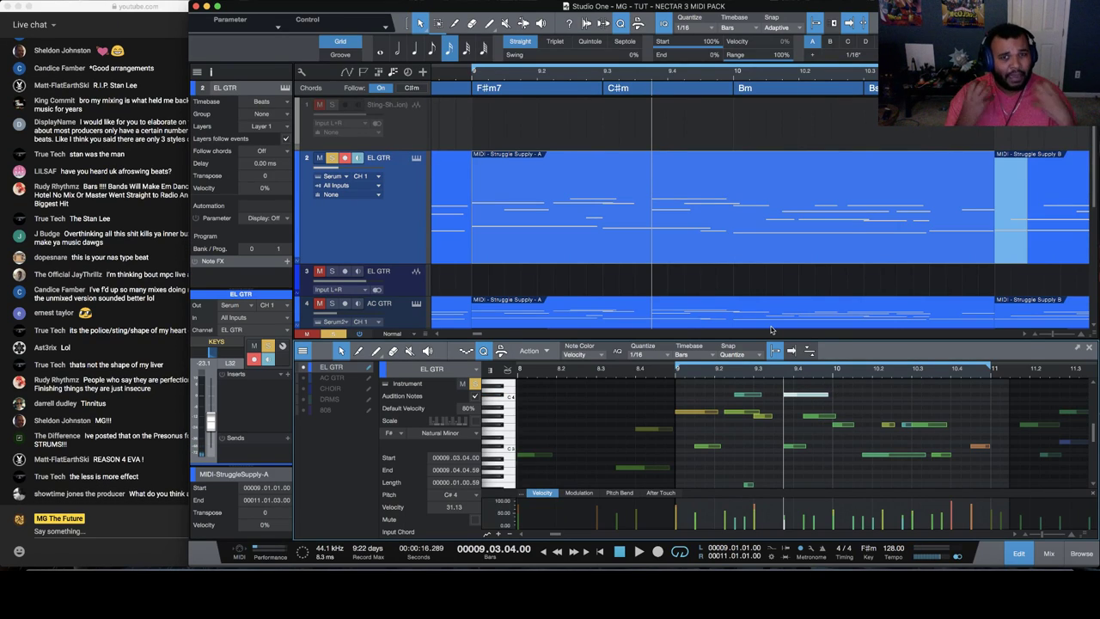
Close the note editor, loop the F#m7 chord from the start of bar 9 to 9.3, and play it
click(470, 79)
key(space)
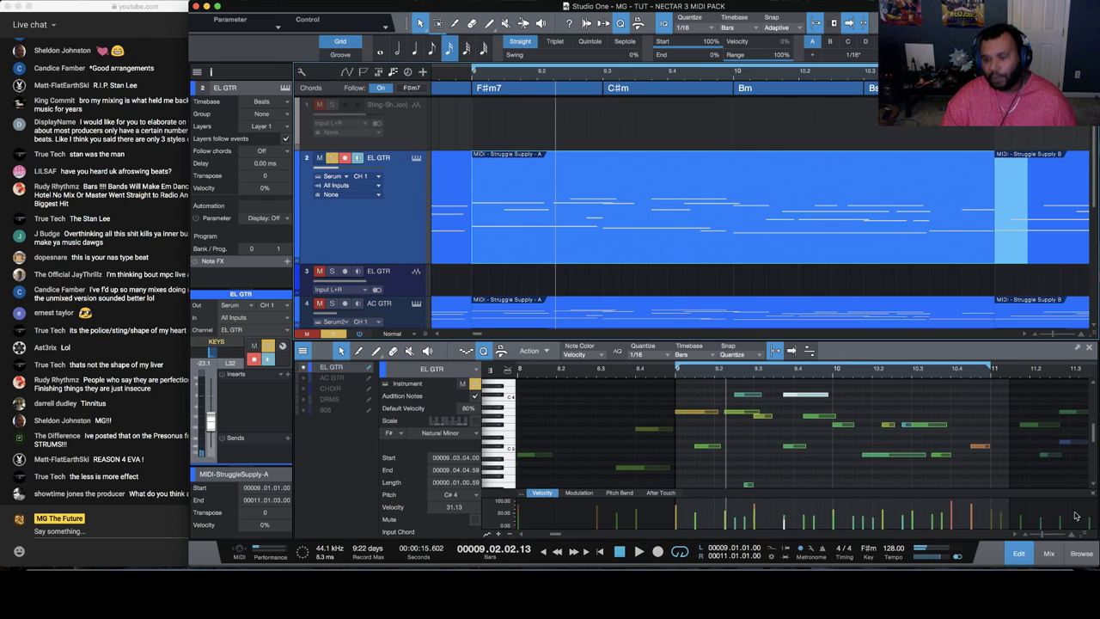
click(1018, 552)
mouse_move(707, 75)
mouse_down()
mouse_move(703, 60)
mouse_move(687, 72)
mouse_up()
drag(517, 69, 611, 70)
click(516, 78)
key(space)
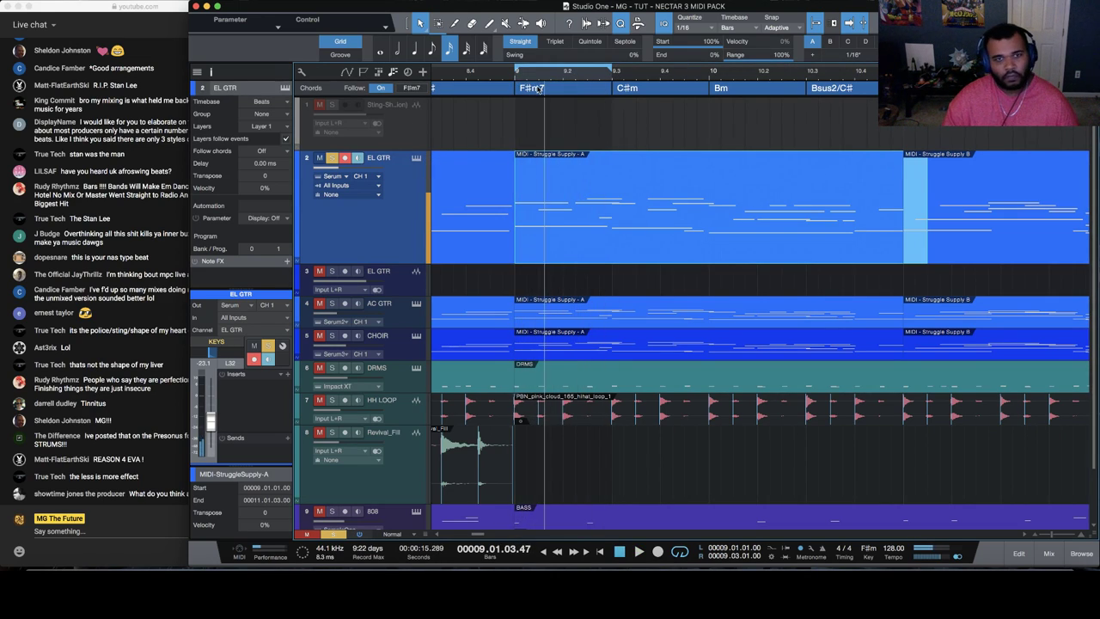
key(space)
Change the F#m7 chord at bar 9 to Gm7 in the Chord Selector and play the loop
double_click(531, 88)
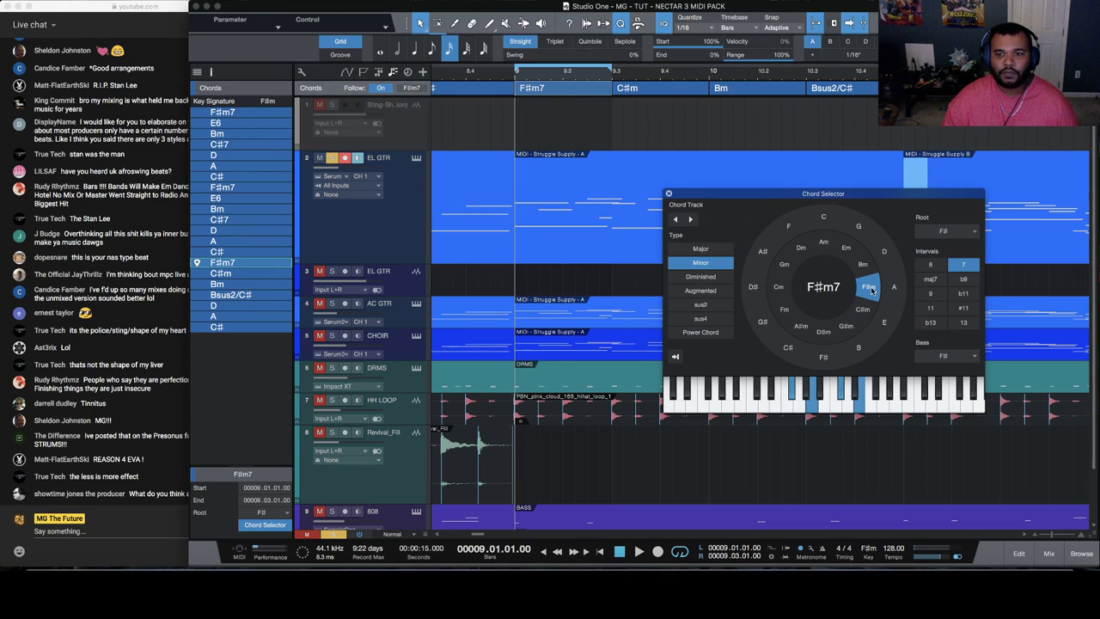
click(786, 267)
click(786, 268)
key(space)
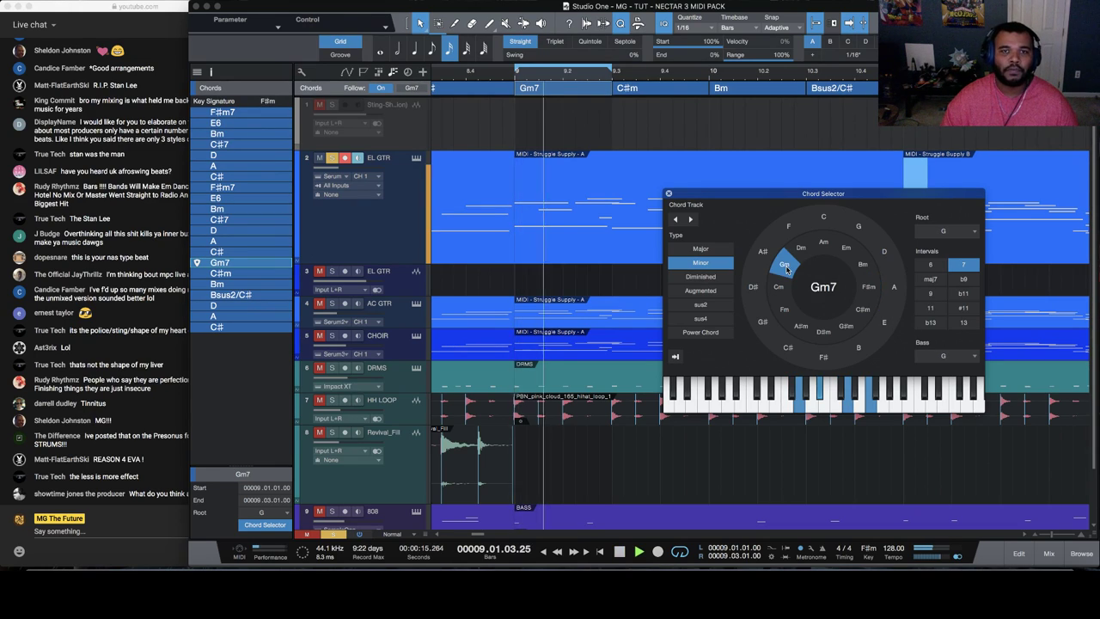
key(space)
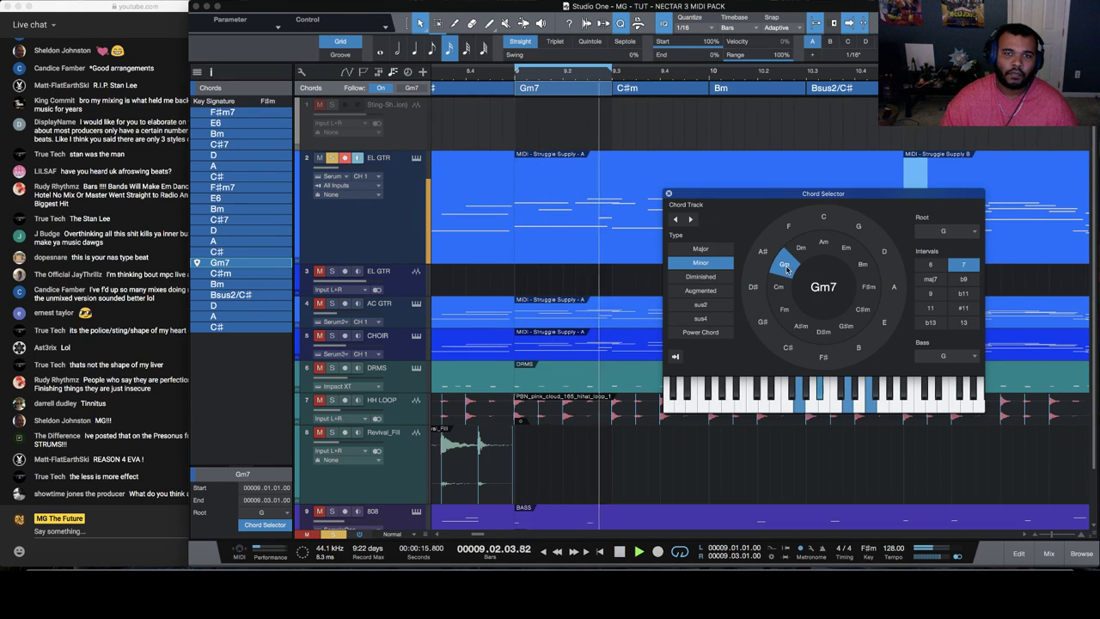
Change the chord at bar 9 to Em7
click(845, 248)
right_click(383, 234)
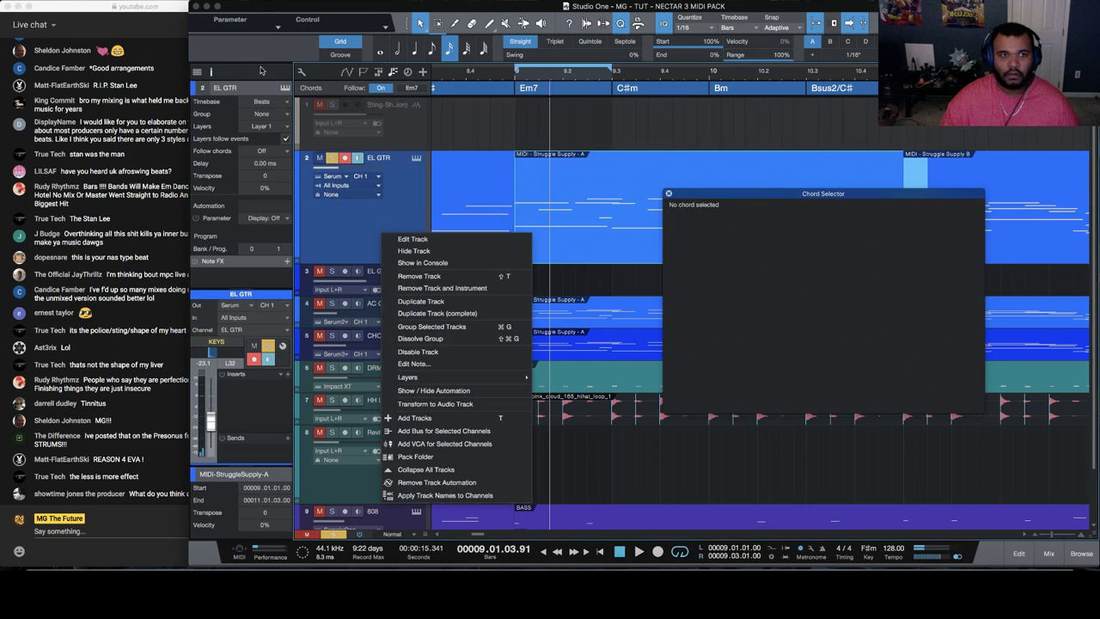
click(675, 199)
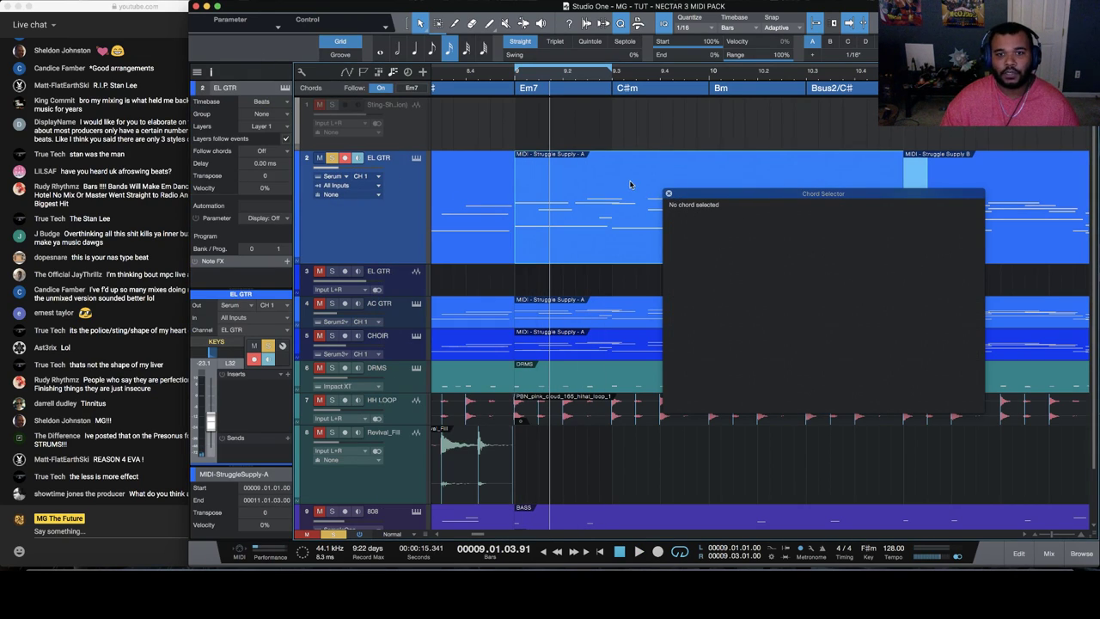
Close the Chord Selector, restore F#m7 at bar 9, and set the EL GTR track's Follow chords mode to Parallel
click(668, 194)
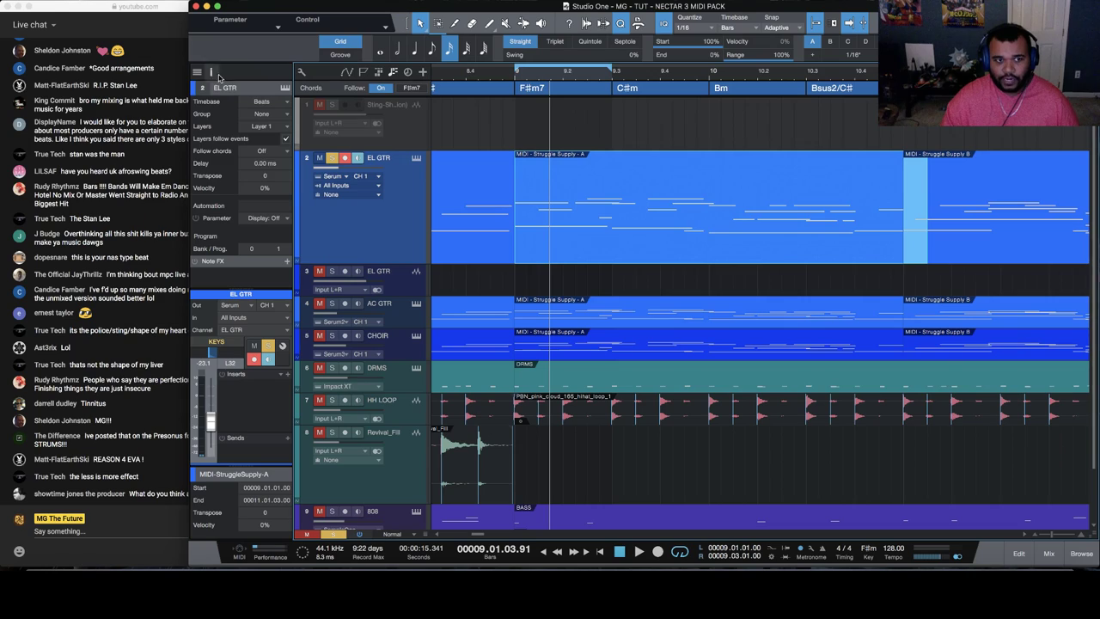
click(265, 151)
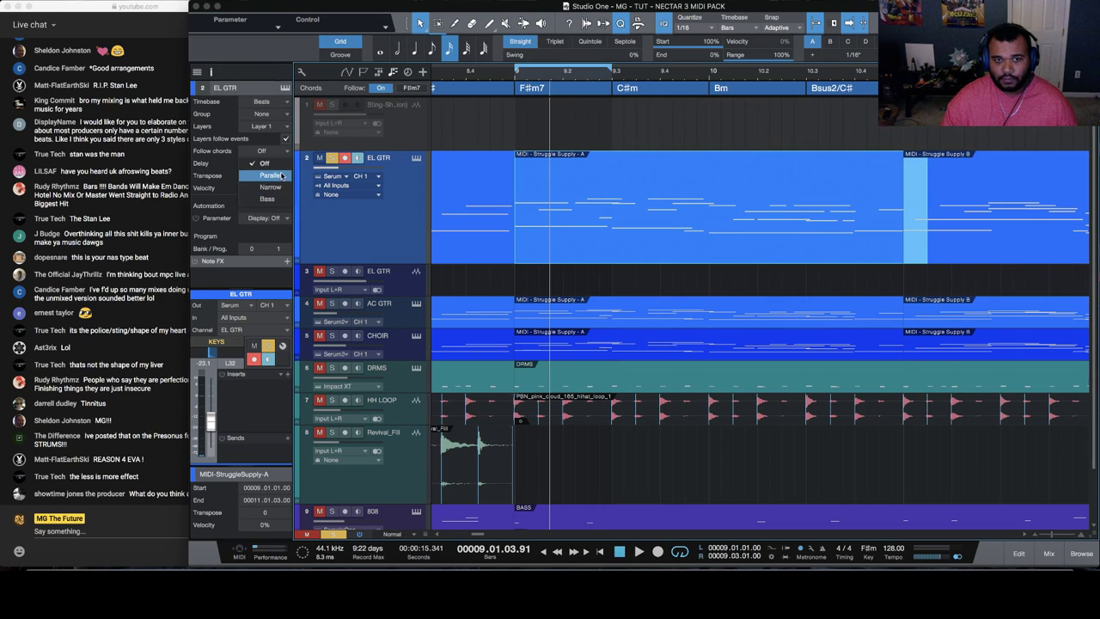
click(281, 176)
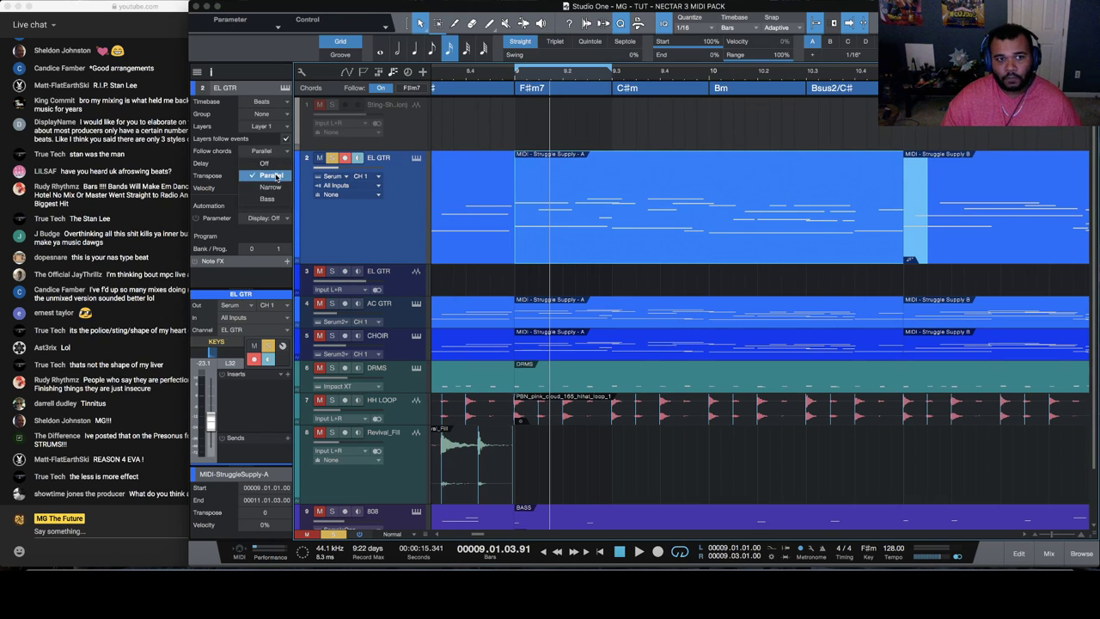
Change the F#m7 chord at bar 9 to Em7 in the Chord Selector and play the loop
double_click(535, 89)
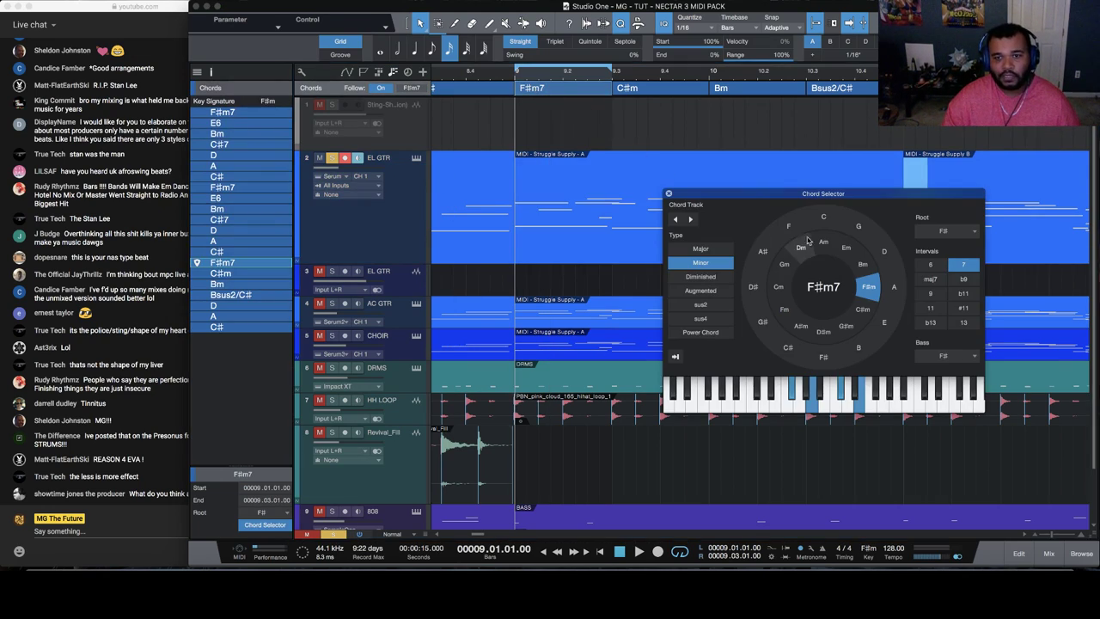
click(846, 249)
key(space)
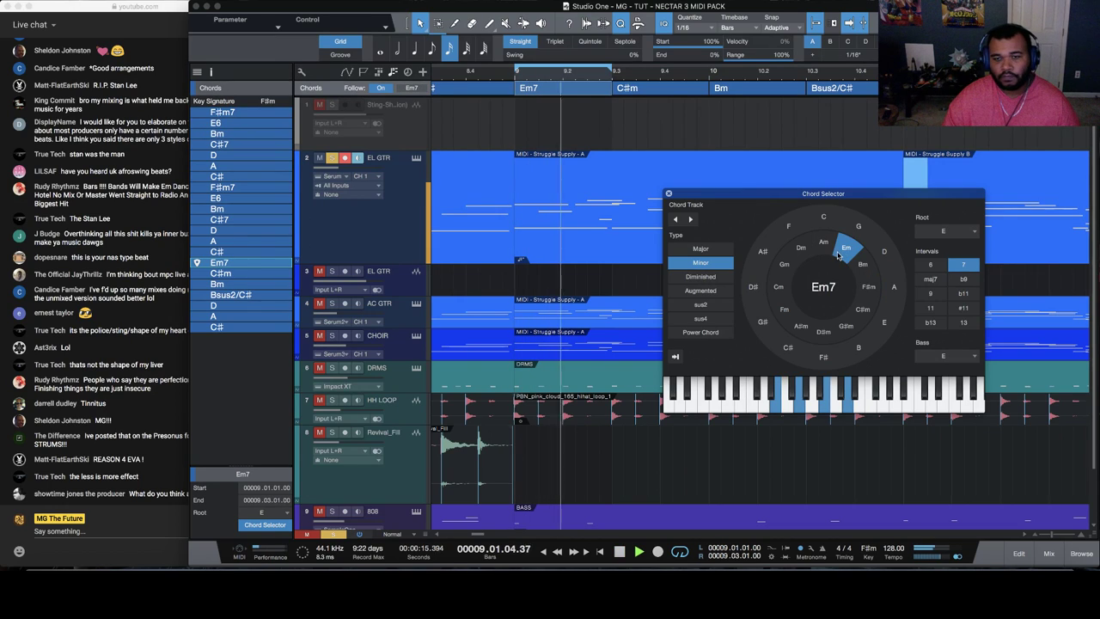
Try Fm add b9, F#mmaj7 and Bmmaj7 as the bar 9 chord while the loop plays
click(786, 311)
click(962, 278)
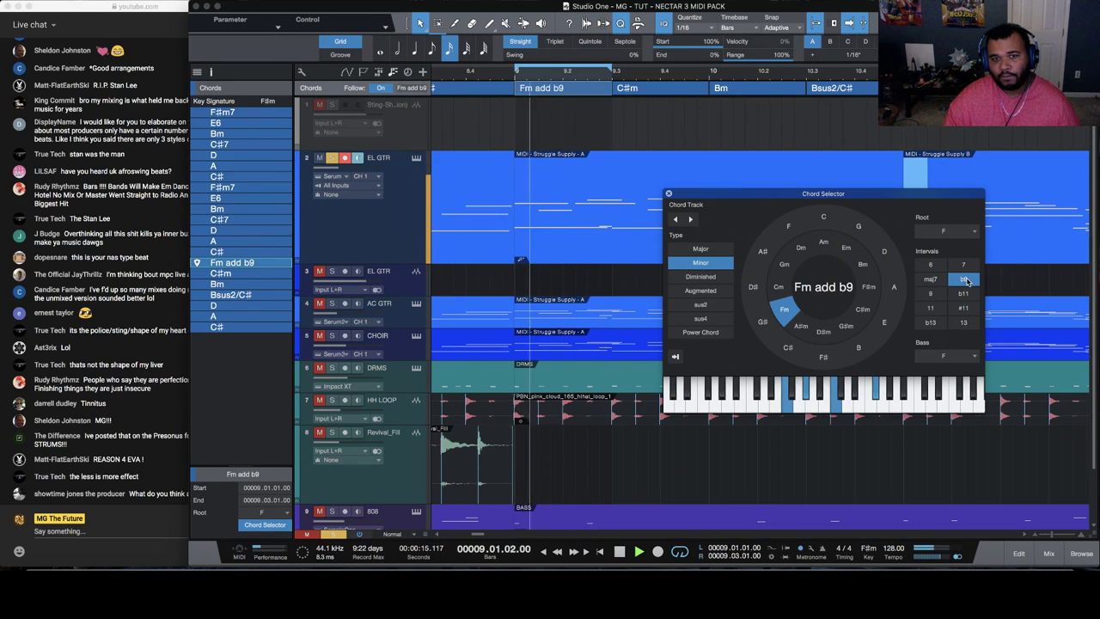
click(933, 280)
click(868, 286)
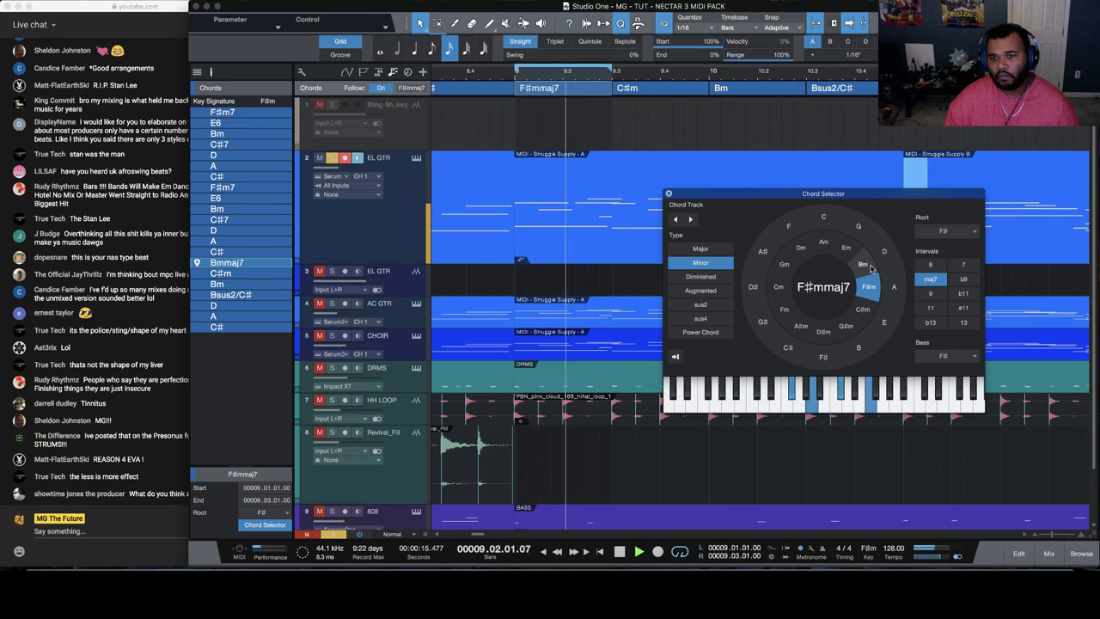
click(869, 268)
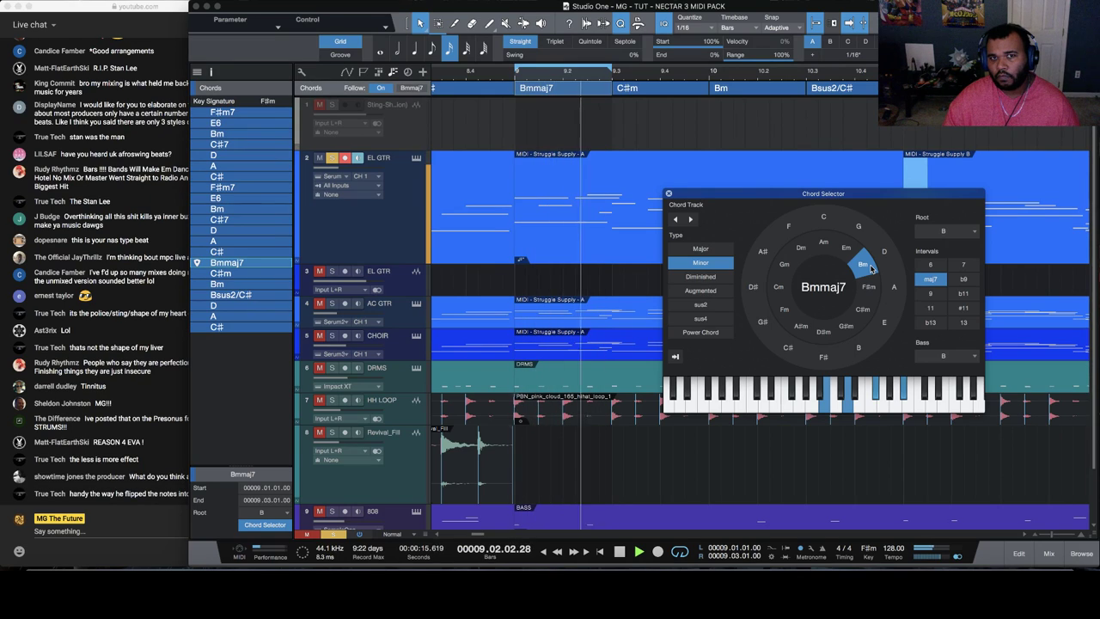
Try D#maj7 and D# diminished at bar 9, and settle on D#sus2 for the chord
click(753, 287)
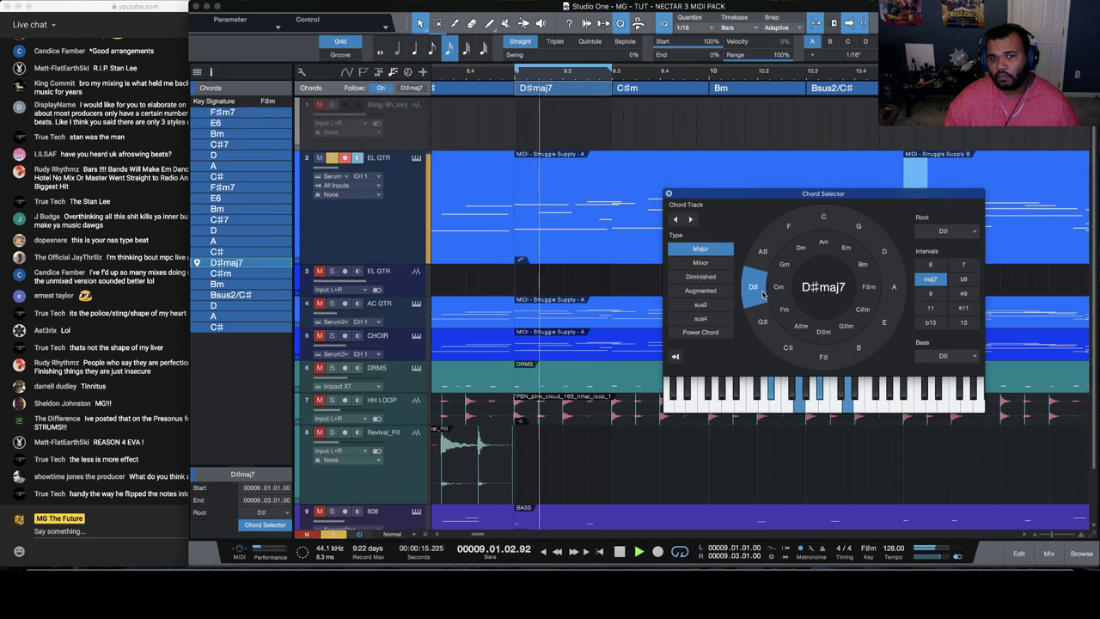
click(701, 277)
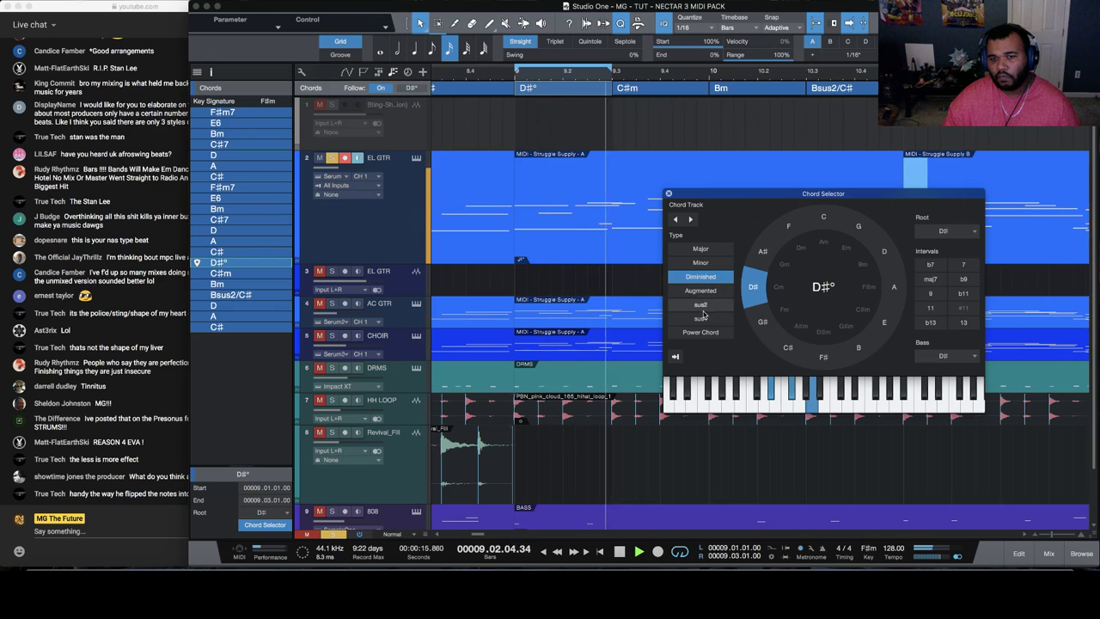
click(702, 306)
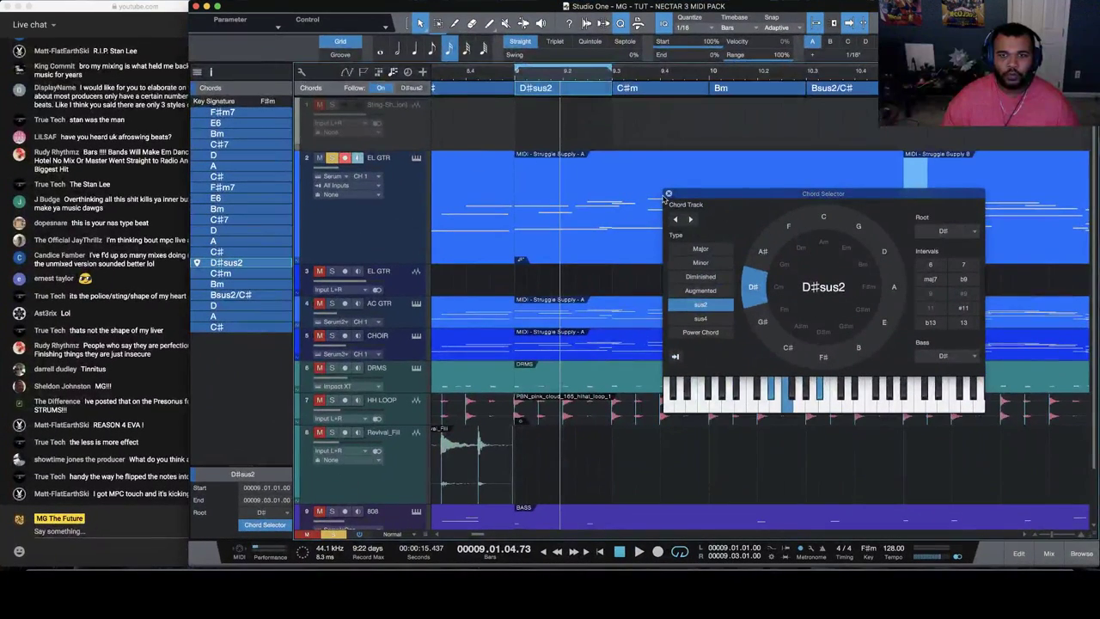
Change the C#m chord at 9.3 to A# and the Bm chord at bar 10 to G#
click(650, 93)
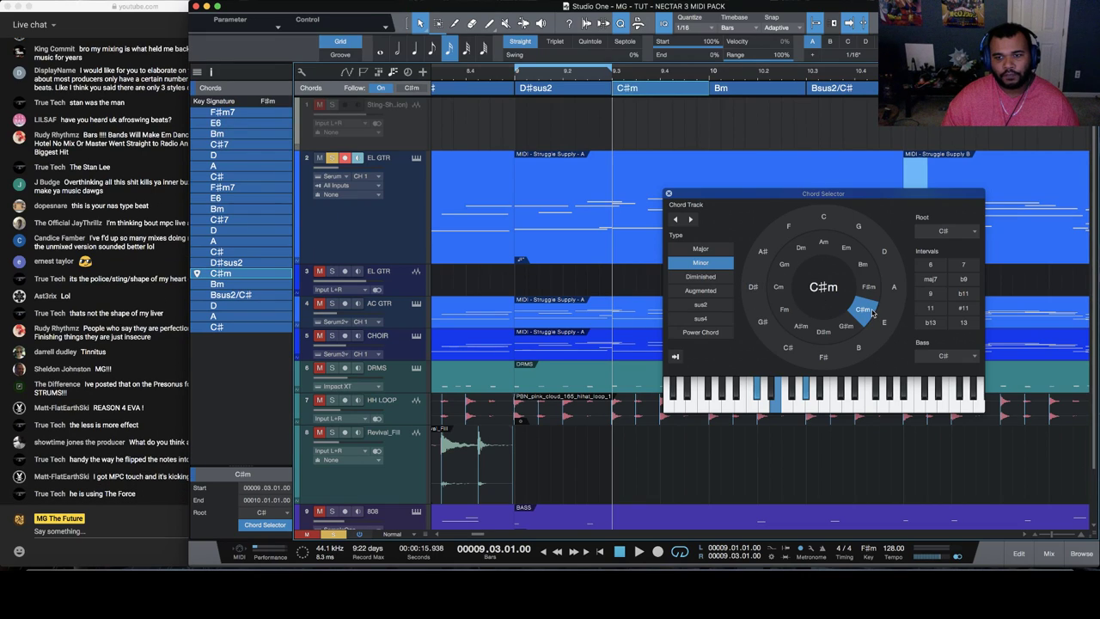
click(762, 260)
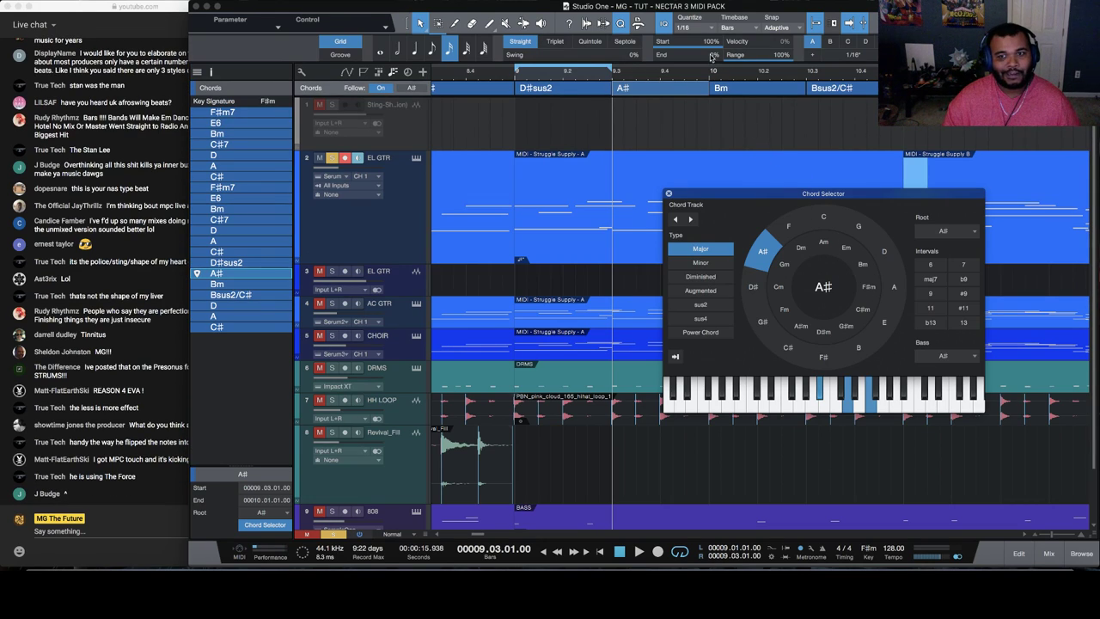
click(752, 91)
click(762, 320)
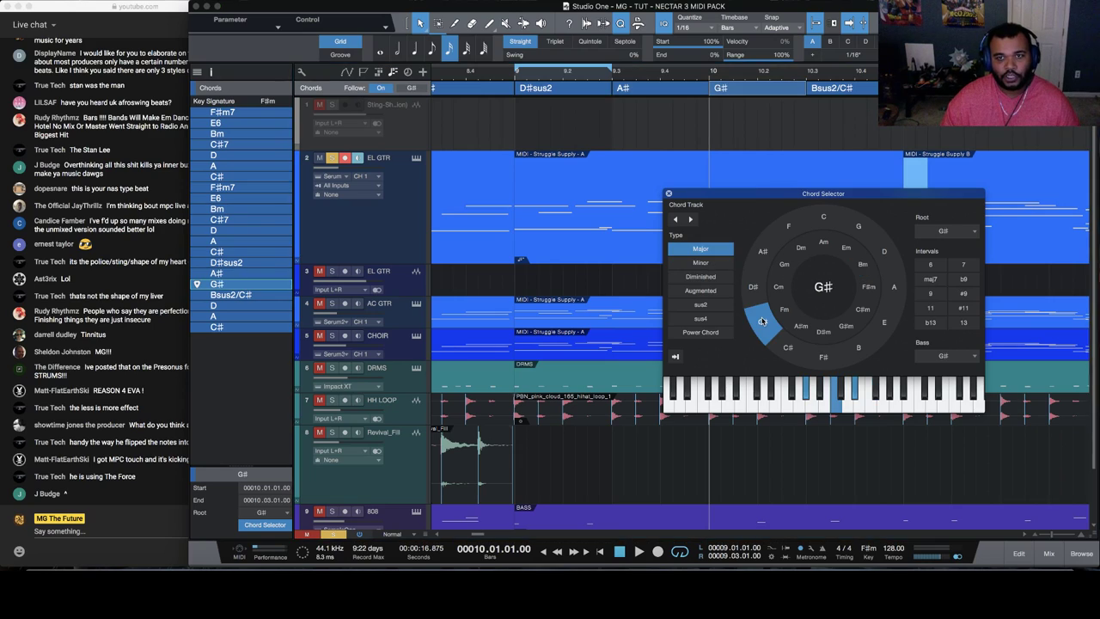
Change the Bsus2/C# chord at 10.3 to Dm with D# as its bass note
click(833, 89)
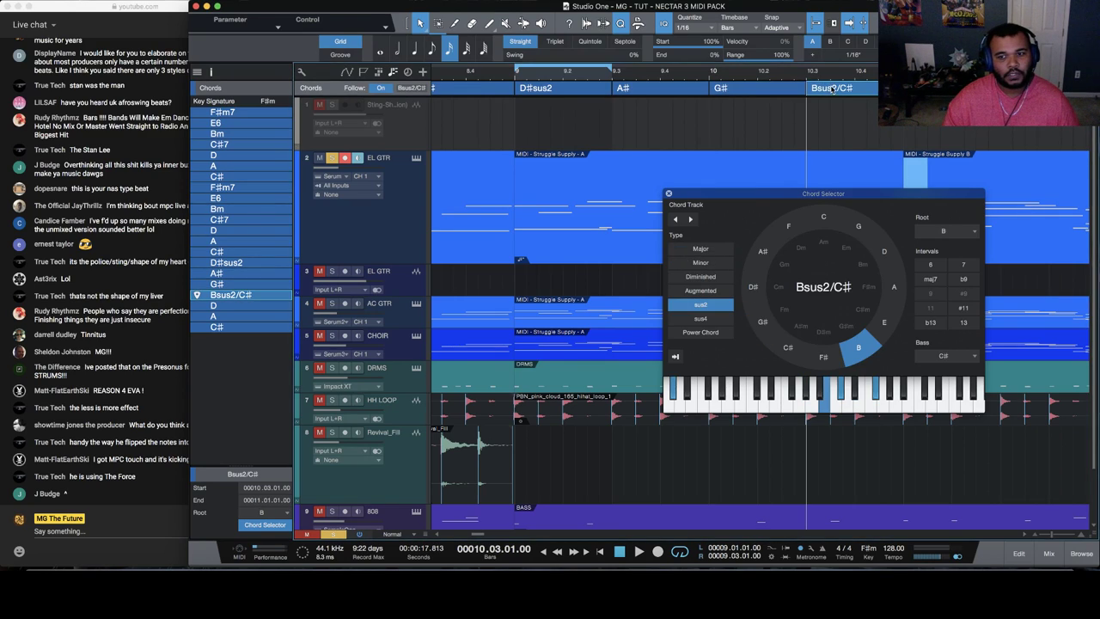
click(866, 316)
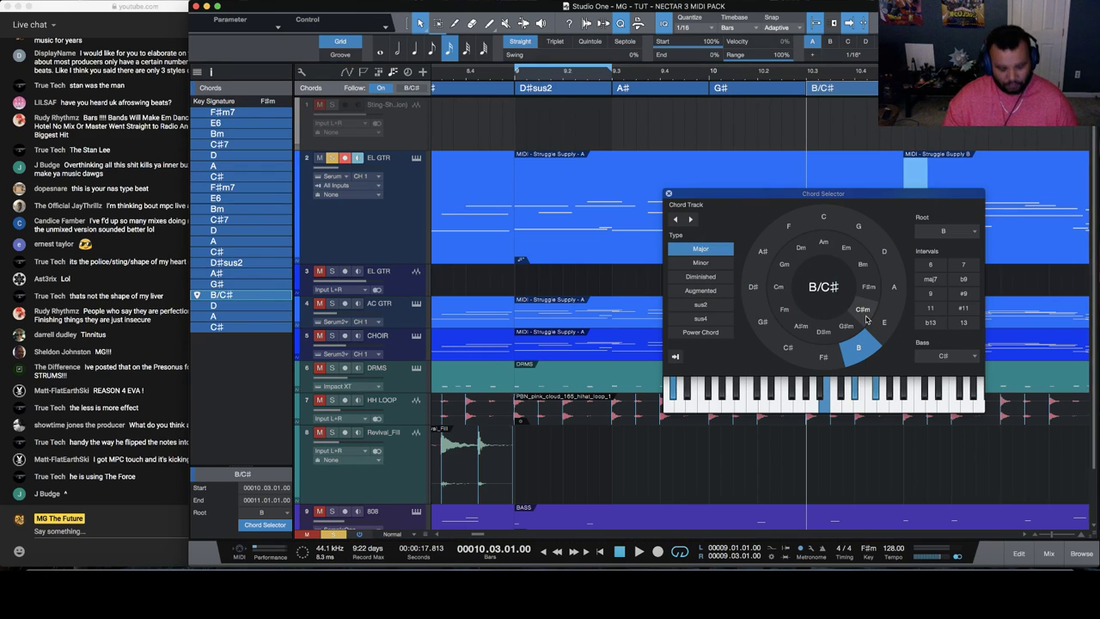
click(860, 312)
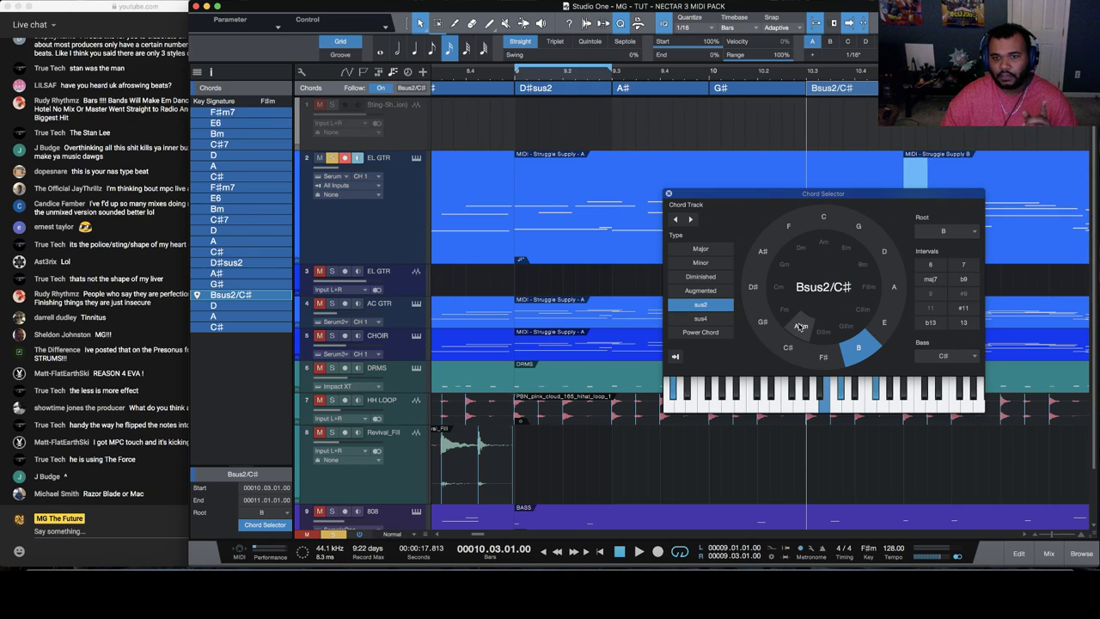
click(801, 249)
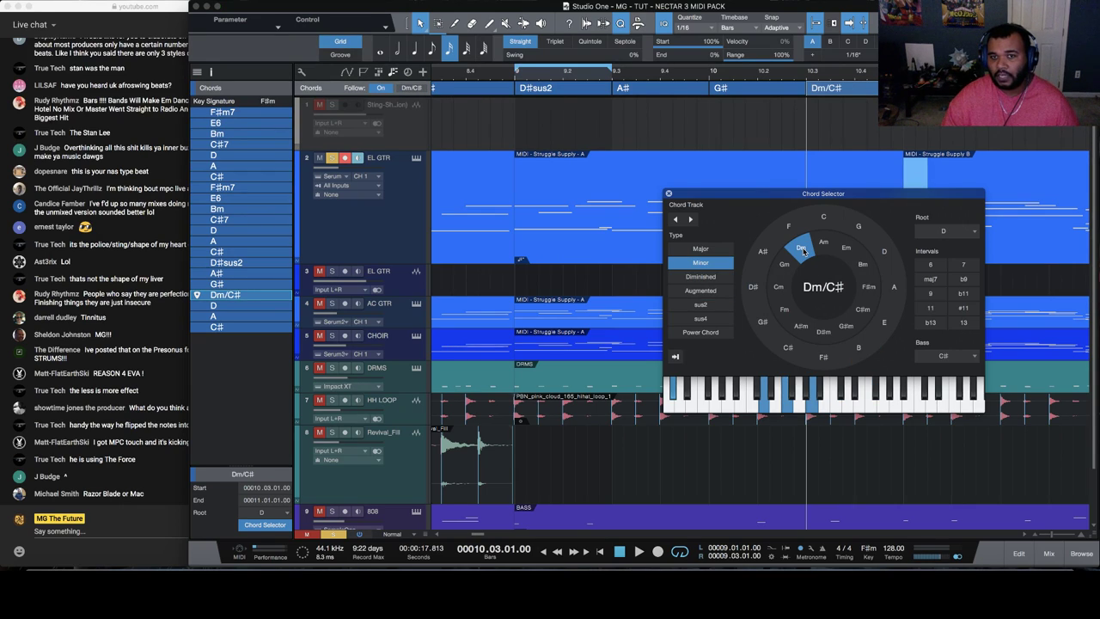
click(971, 360)
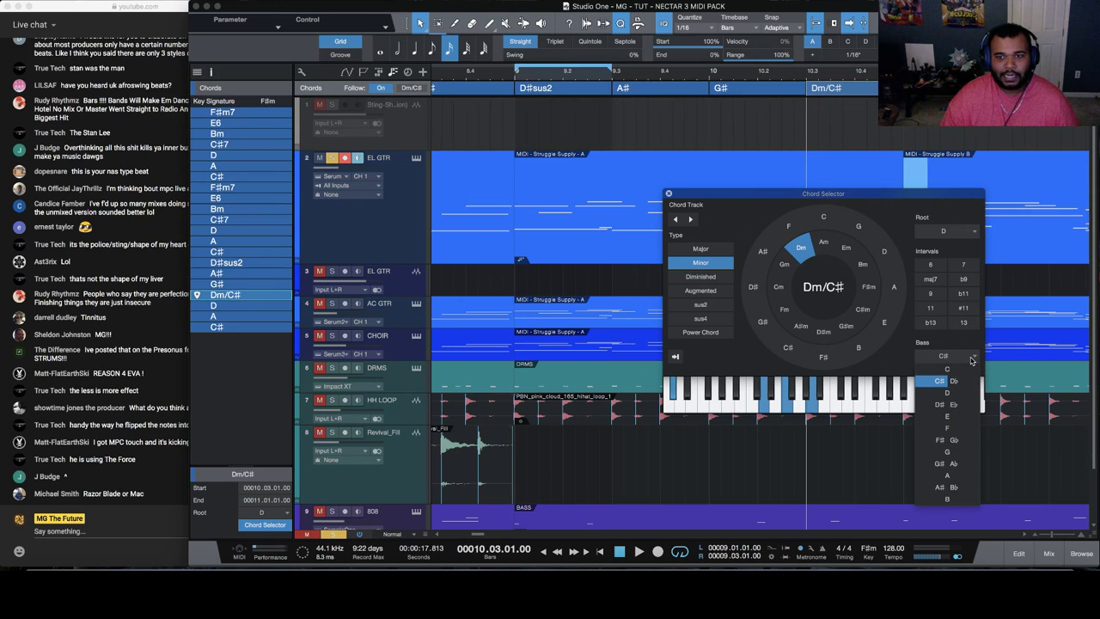
click(946, 403)
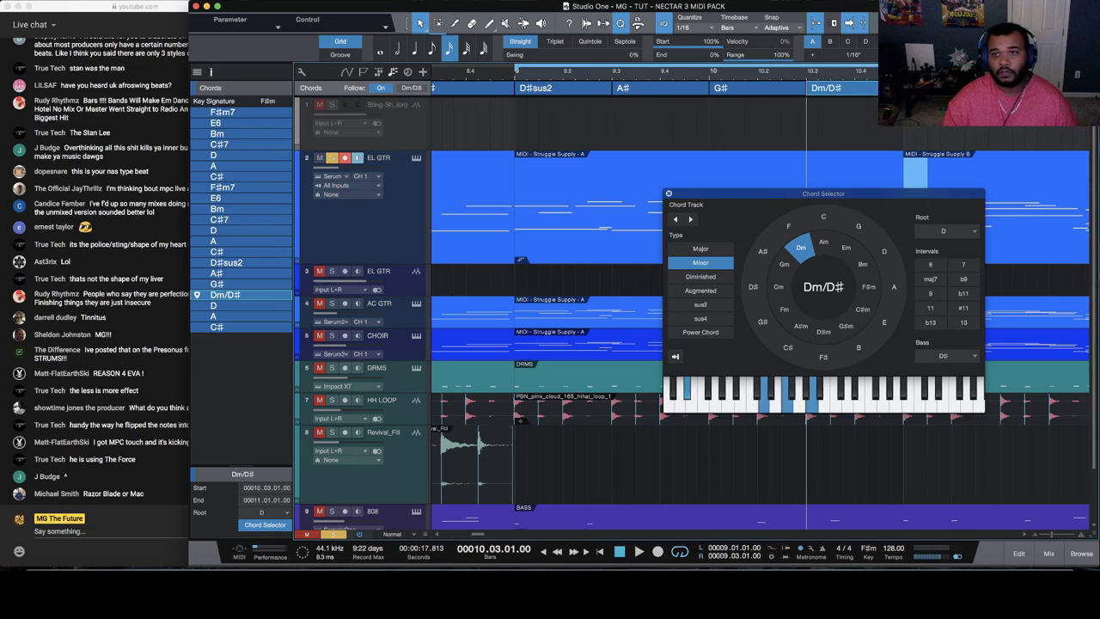
Extend the loop from bar 9 to bar 11 and change the bar 9 chord to D#maj7, playing the loop to check it
click(517, 78)
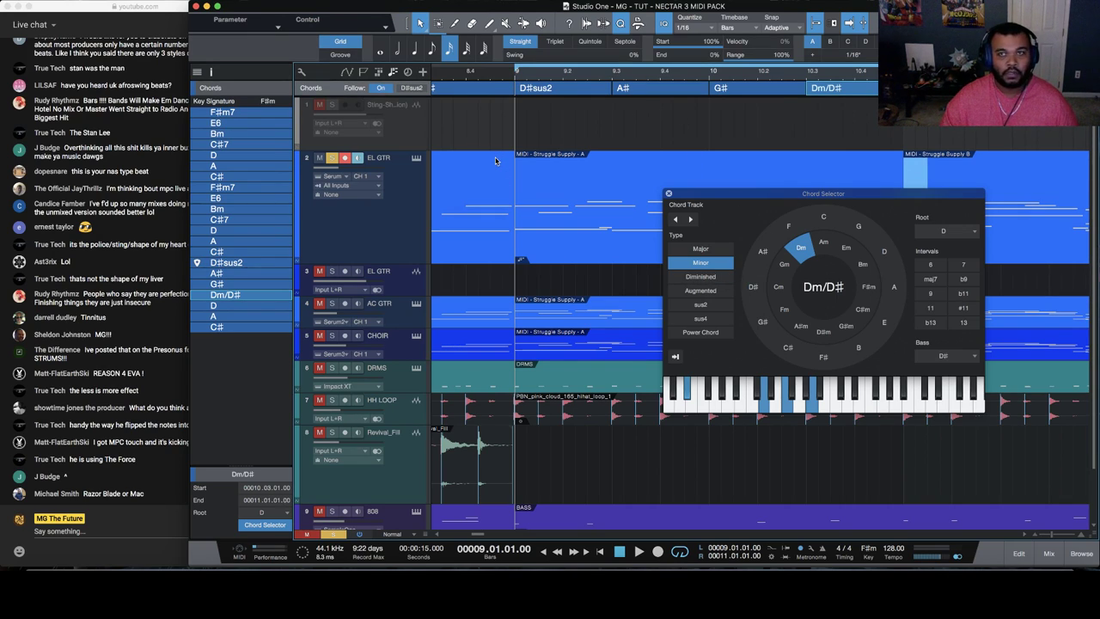
key(space)
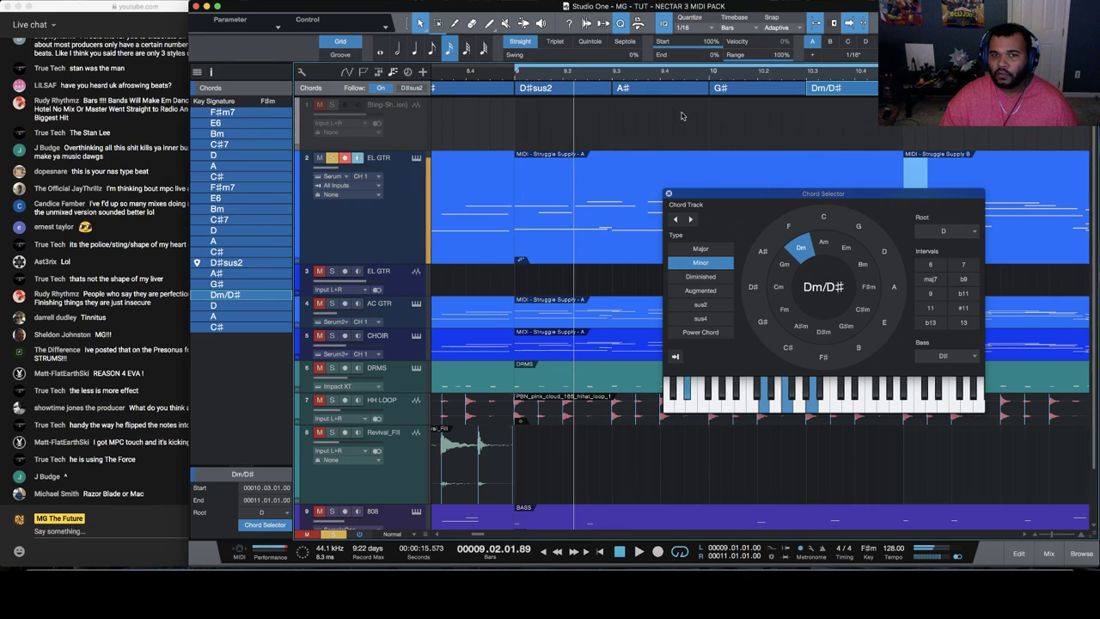
click(533, 93)
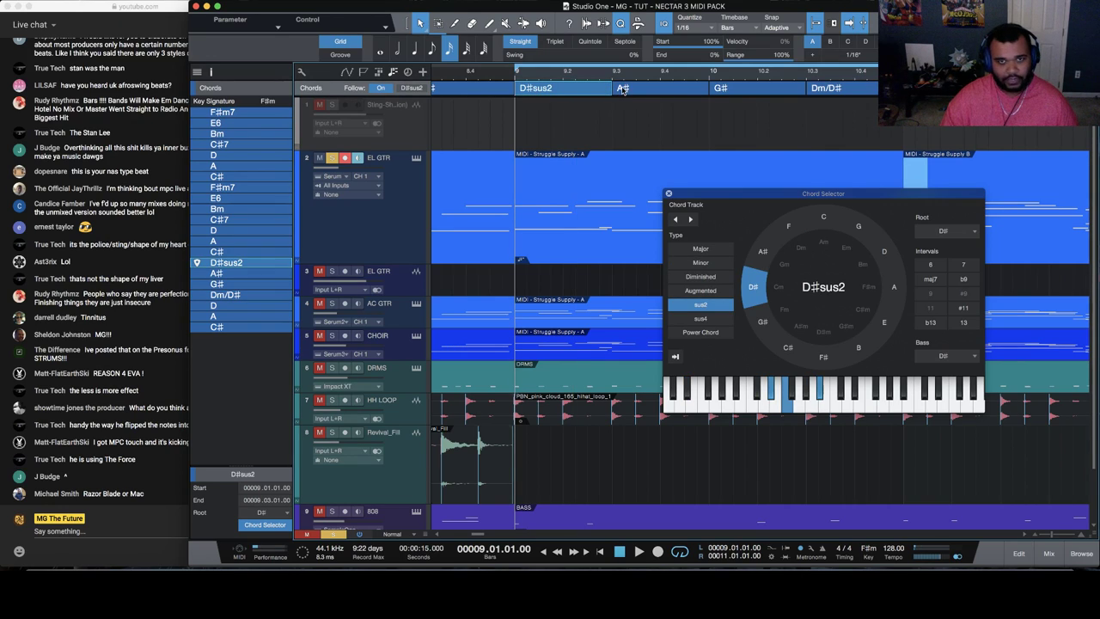
click(670, 249)
key(space)
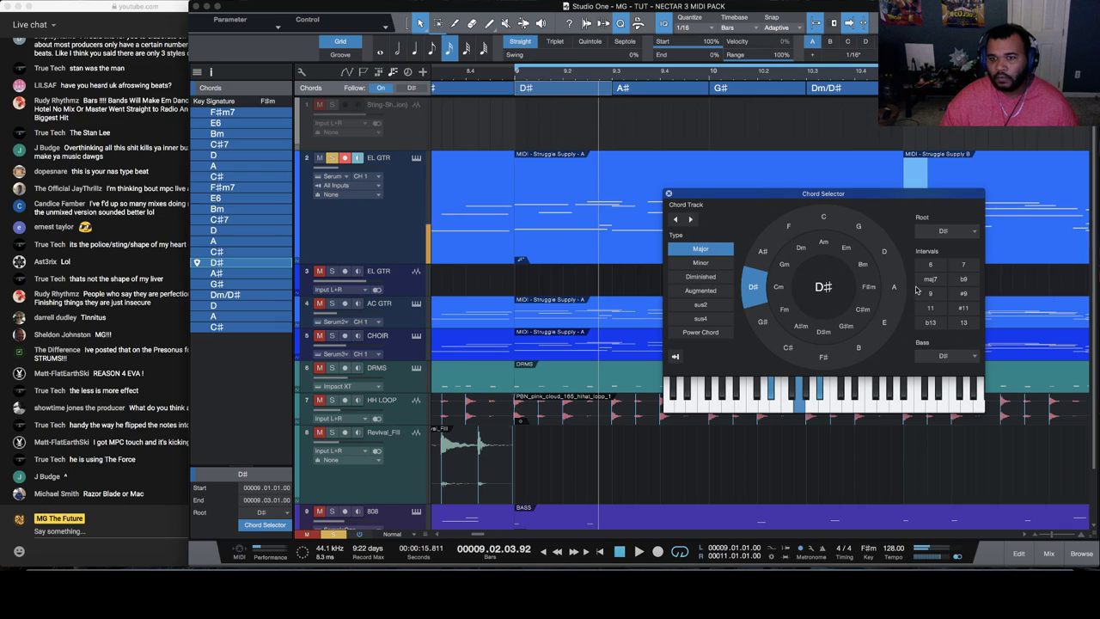
click(931, 280)
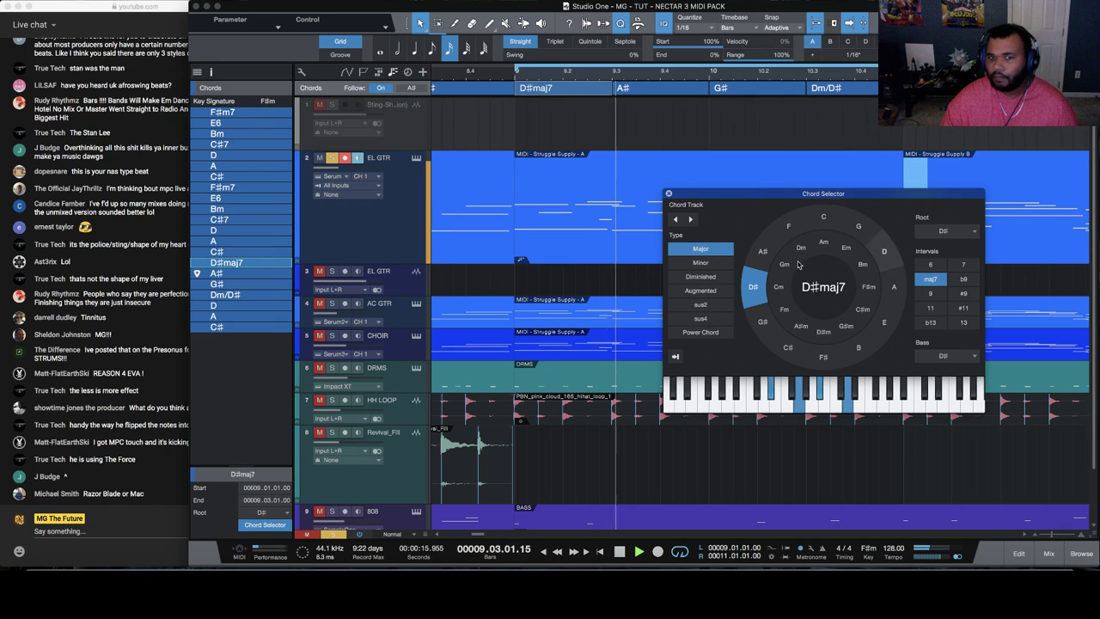
click(512, 80)
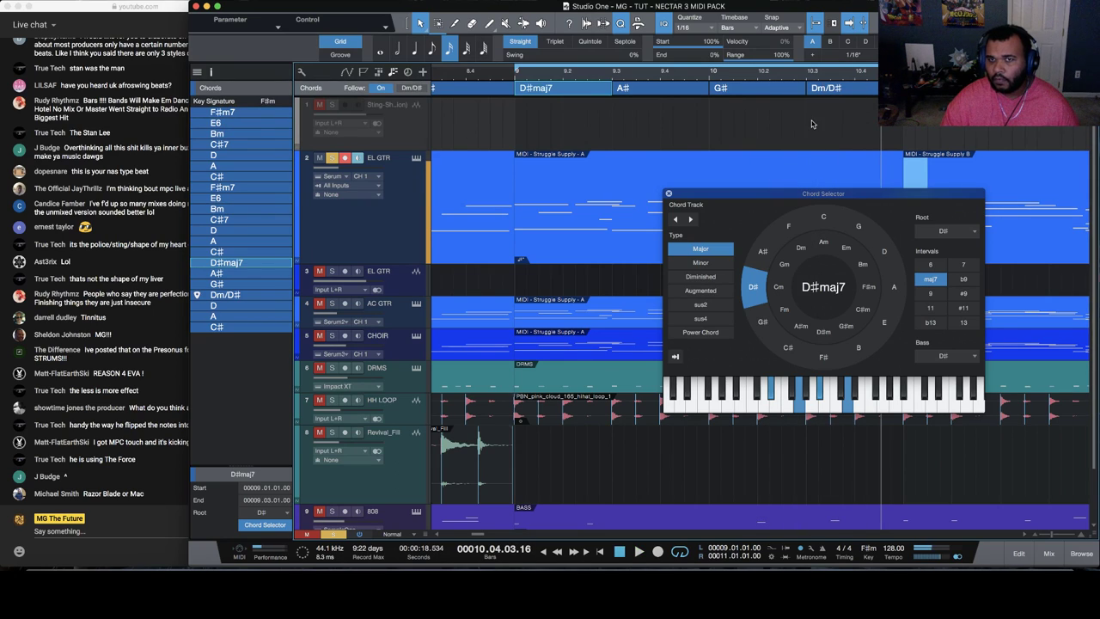
Try A#m/D#, Fm/D# and Fmmaj7/D# as the chord at 10.3 during loop playback
click(838, 89)
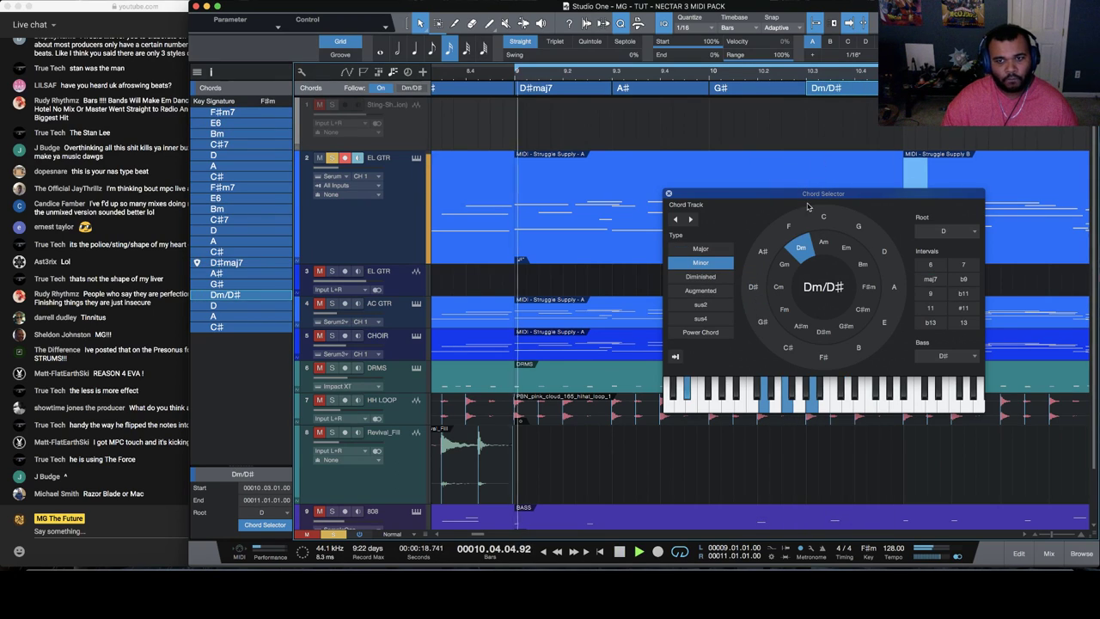
click(804, 328)
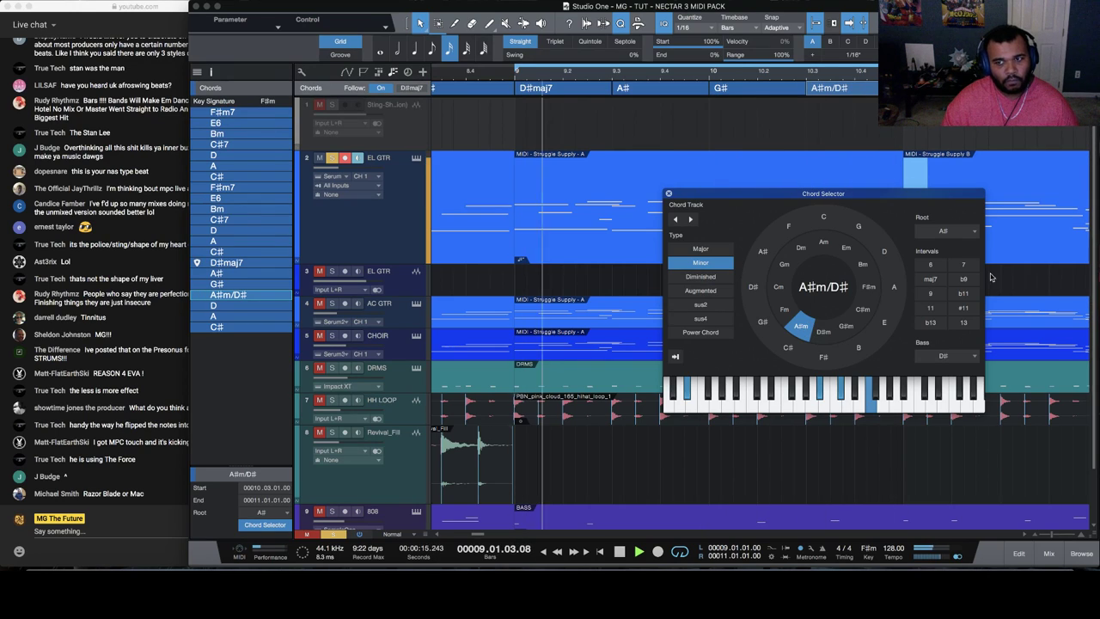
click(786, 311)
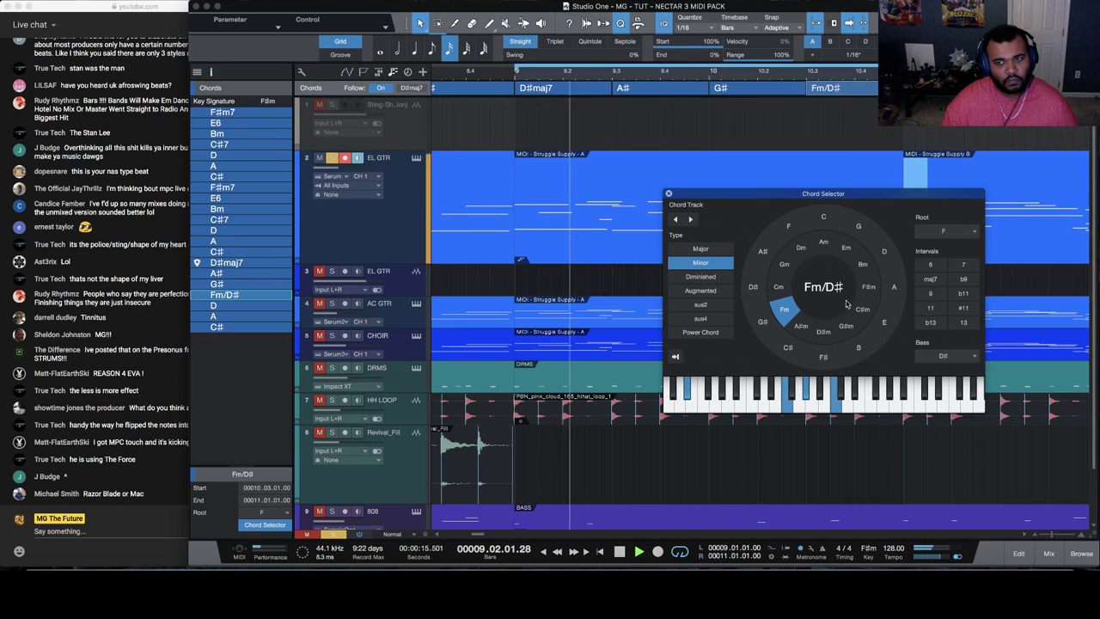
click(946, 356)
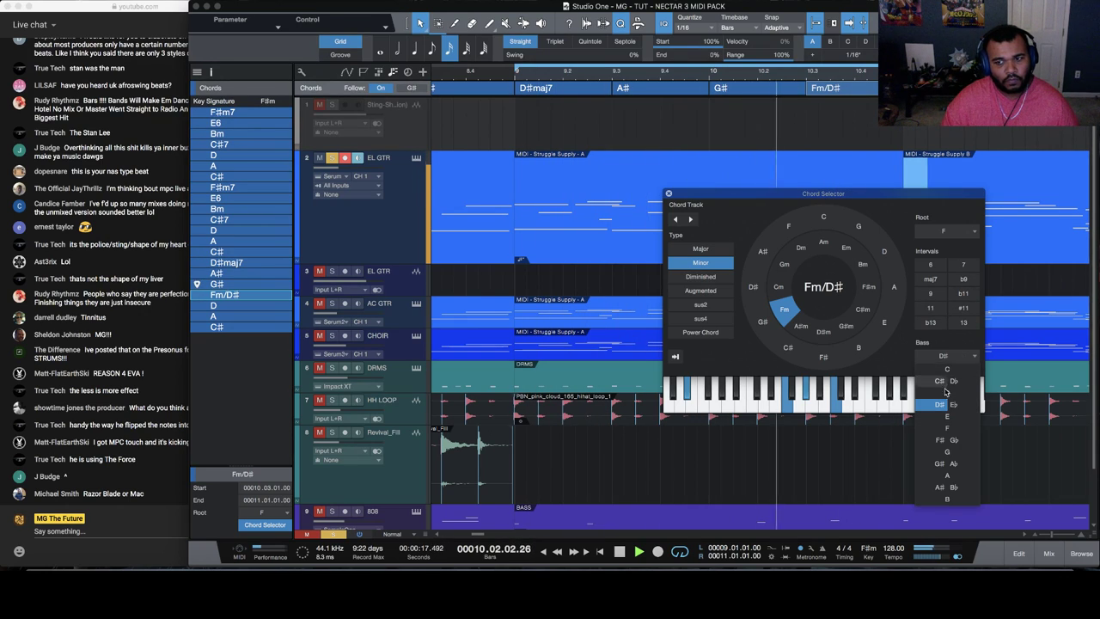
click(932, 285)
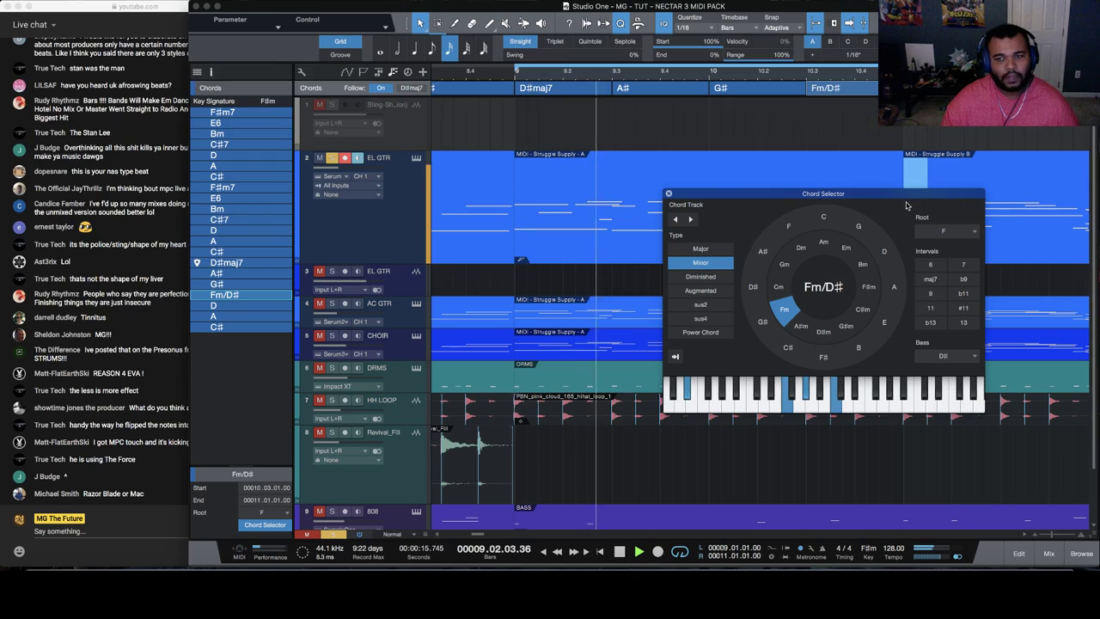
click(935, 280)
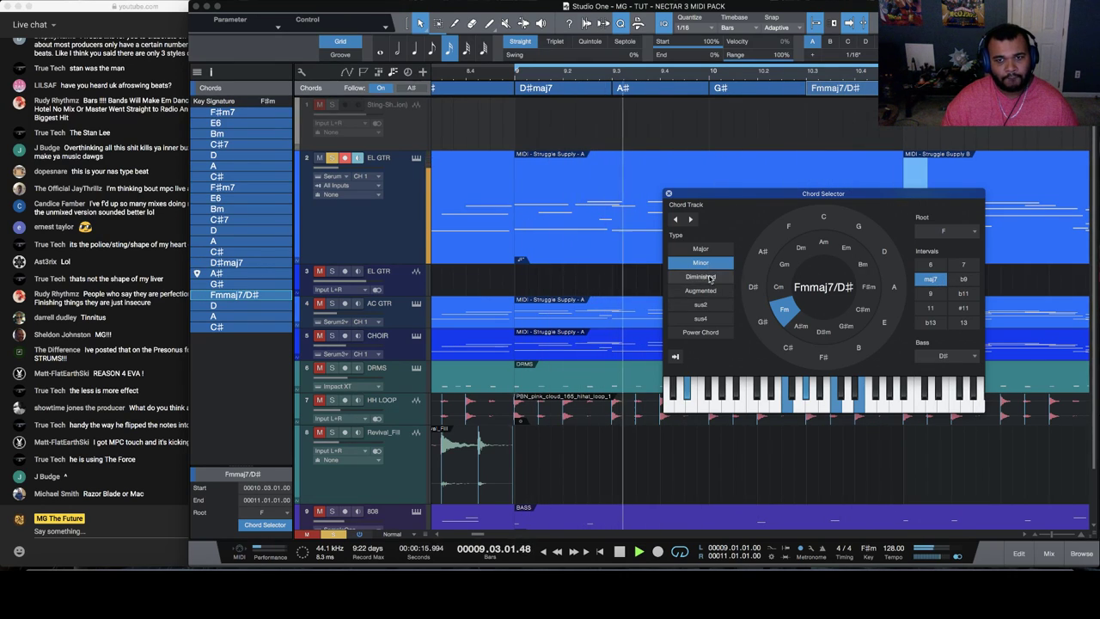
Try Fsus2/D# and Dm/D# for the chord at 10.3, and set it to F/D#
click(702, 304)
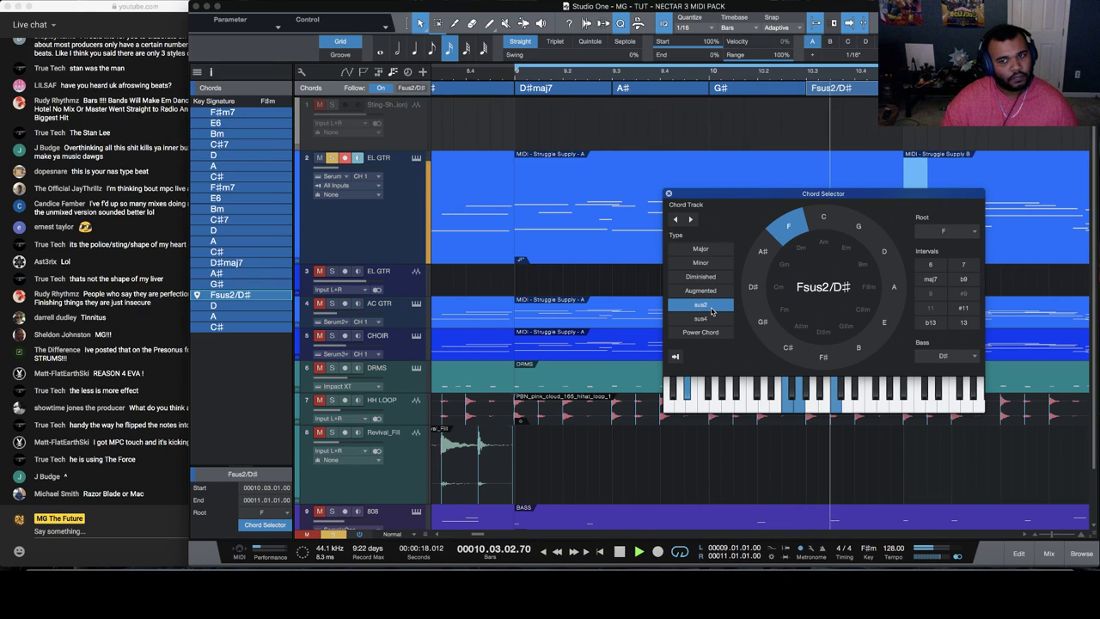
click(800, 252)
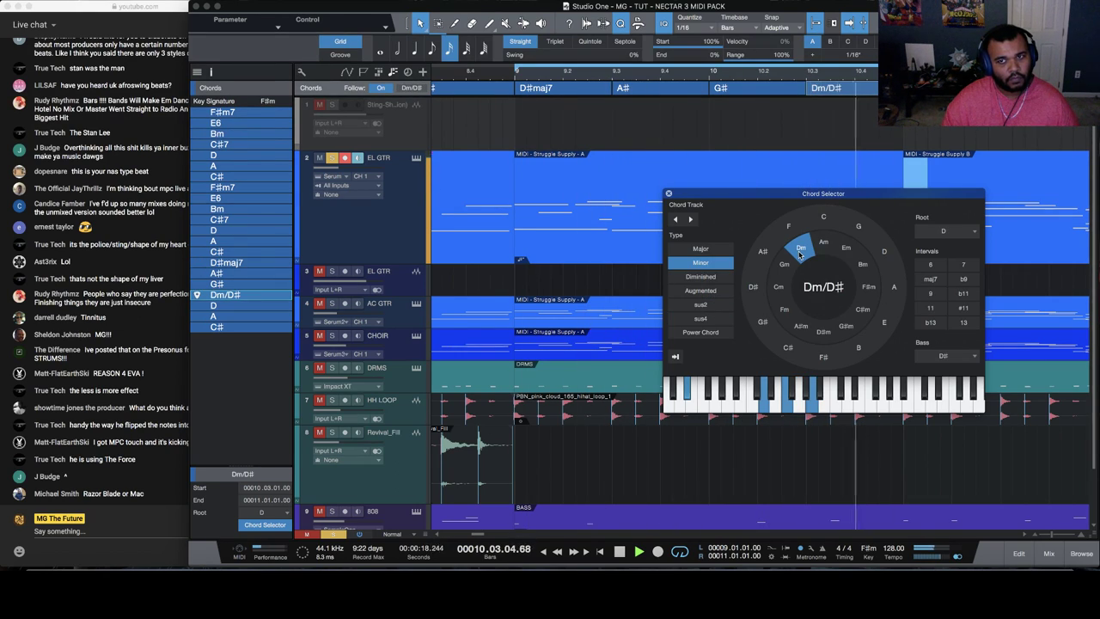
click(788, 226)
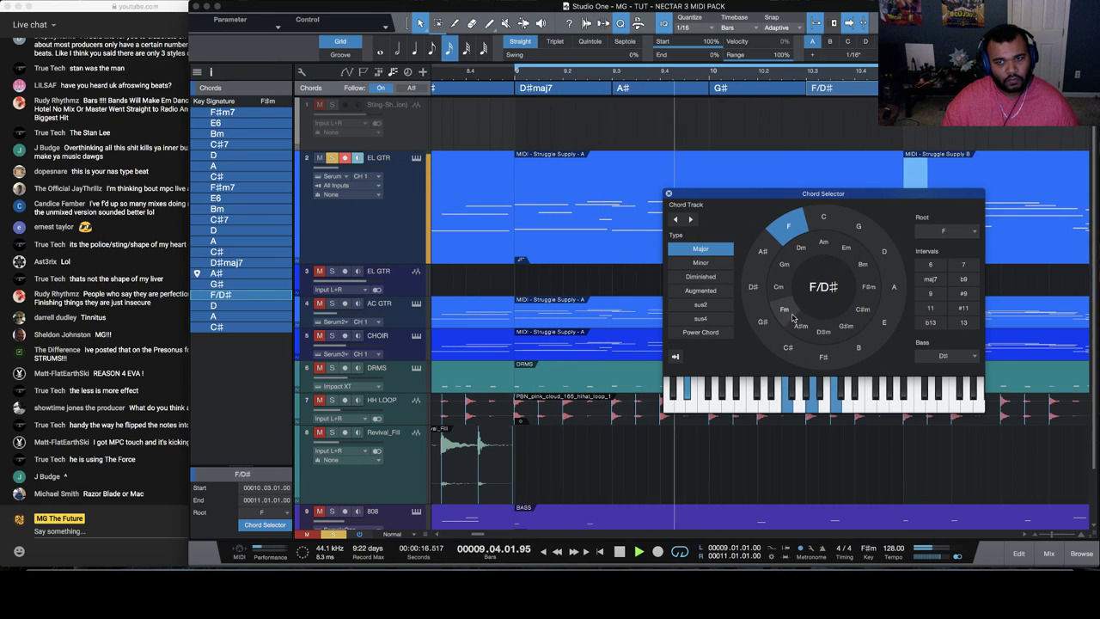
Try Fm/D# for the chord at 10.3, set it to G/D#, and stop the loop playback
click(792, 317)
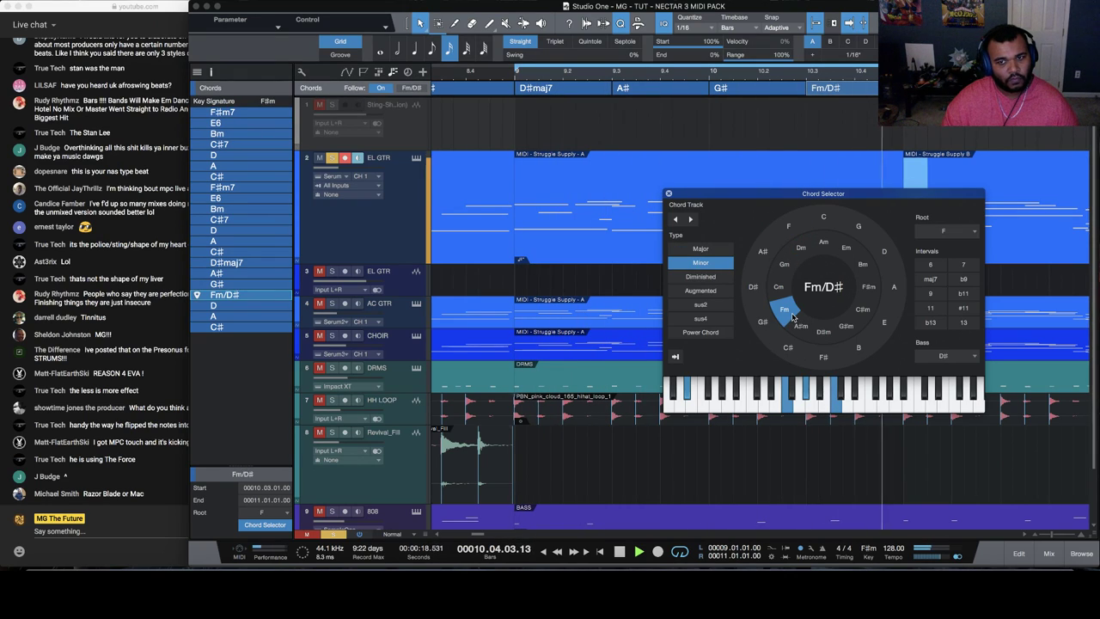
click(865, 235)
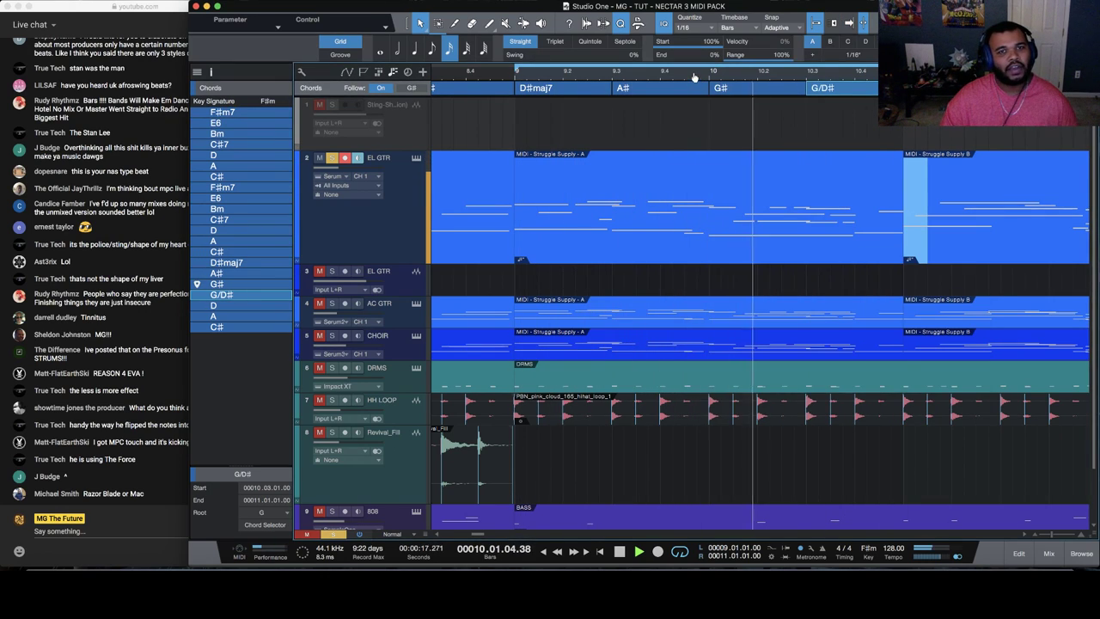
key(w)
key(w)
key(w)
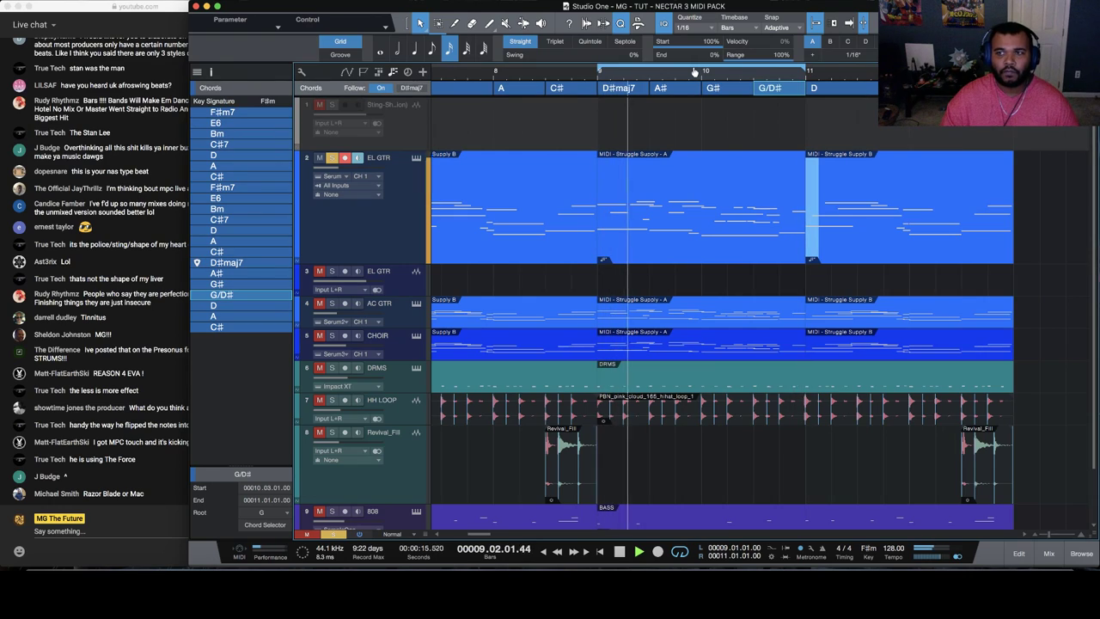
key(space)
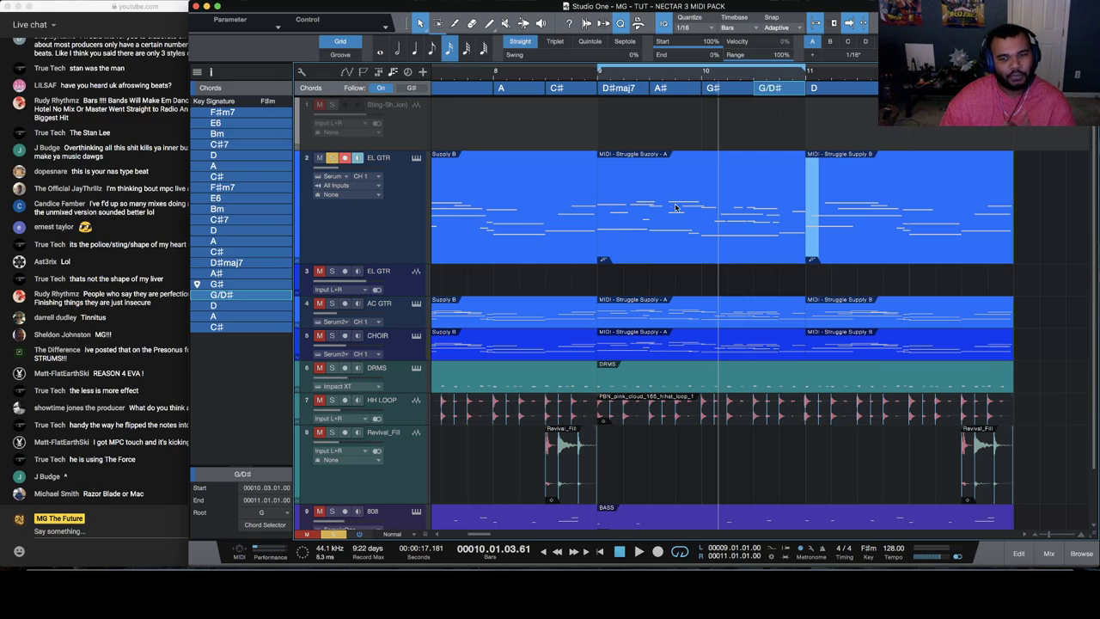
Go through the new chords between bars 9 and 11 and play the loop from bar 9 to check them
click(617, 90)
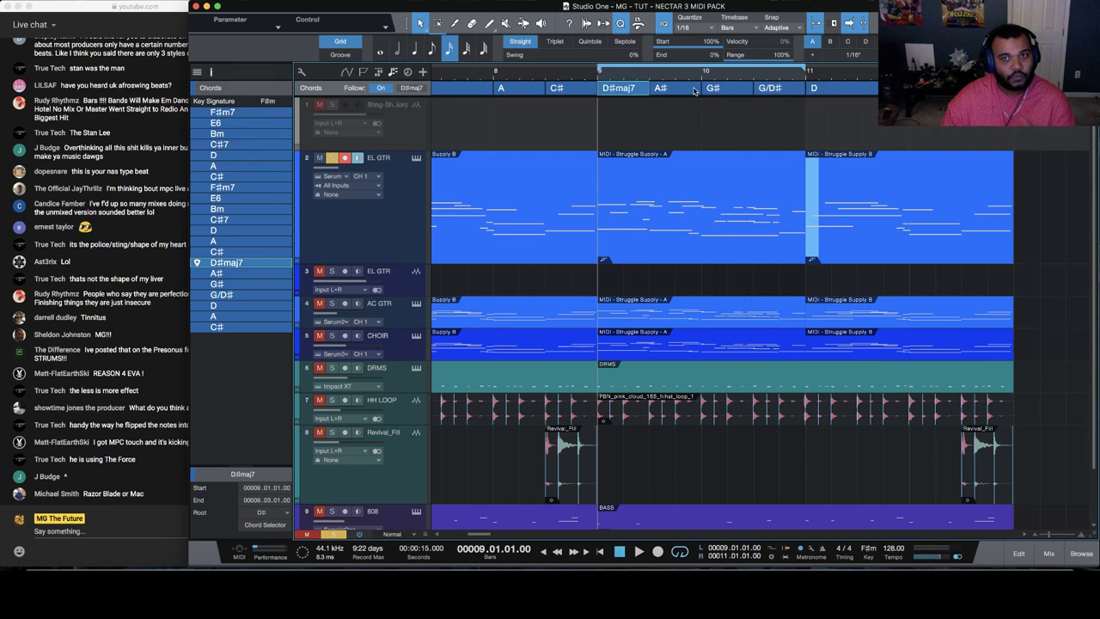
click(735, 89)
click(775, 90)
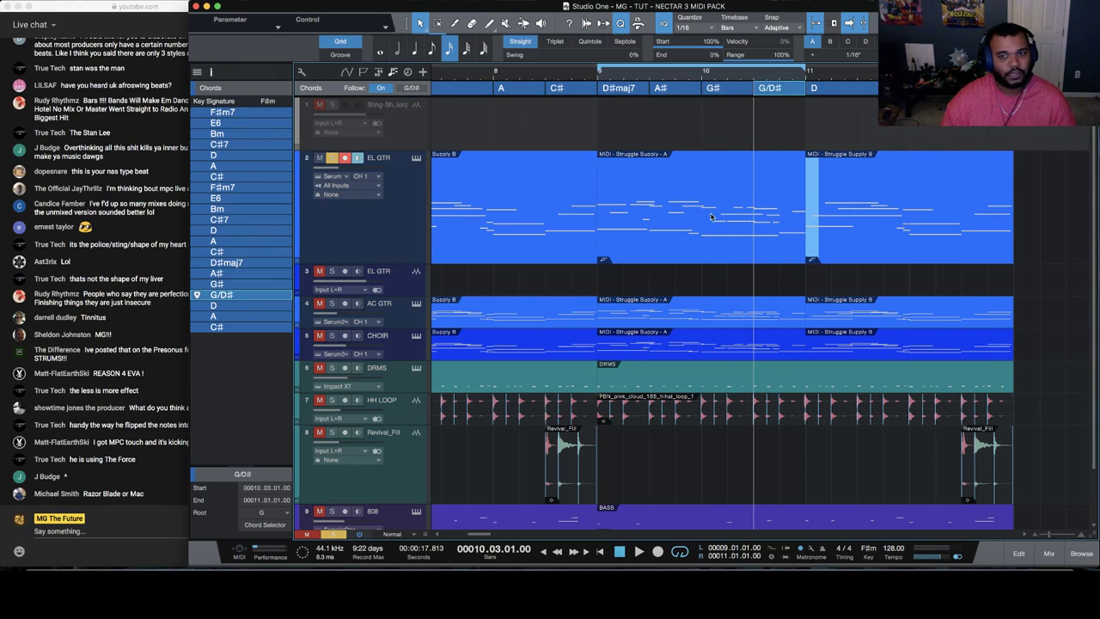
click(599, 78)
key(space)
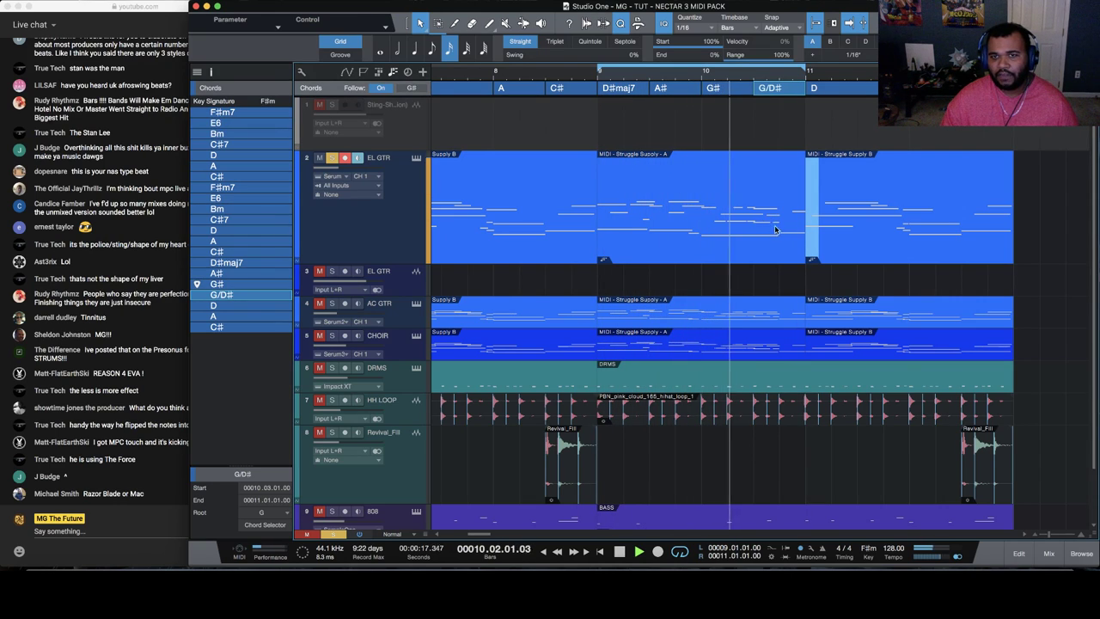
key(e)
key(e)
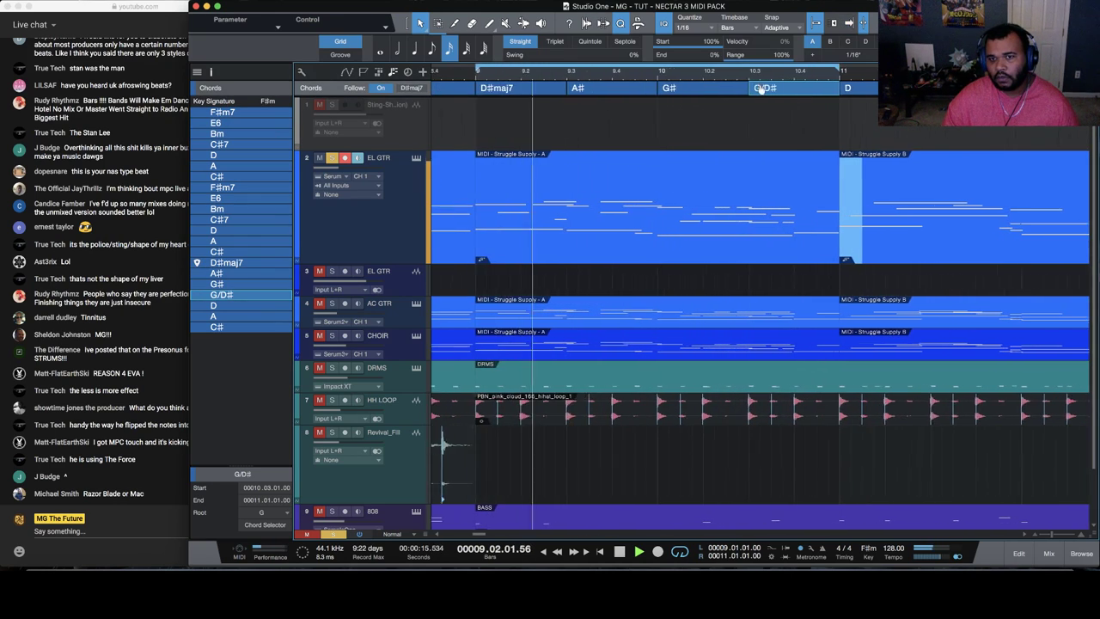
key(space)
Audition the maj7, b9, #9, 9, 11, b13, 13 and #11 intervals on the bar 10 G# chord and make it minor
click(701, 91)
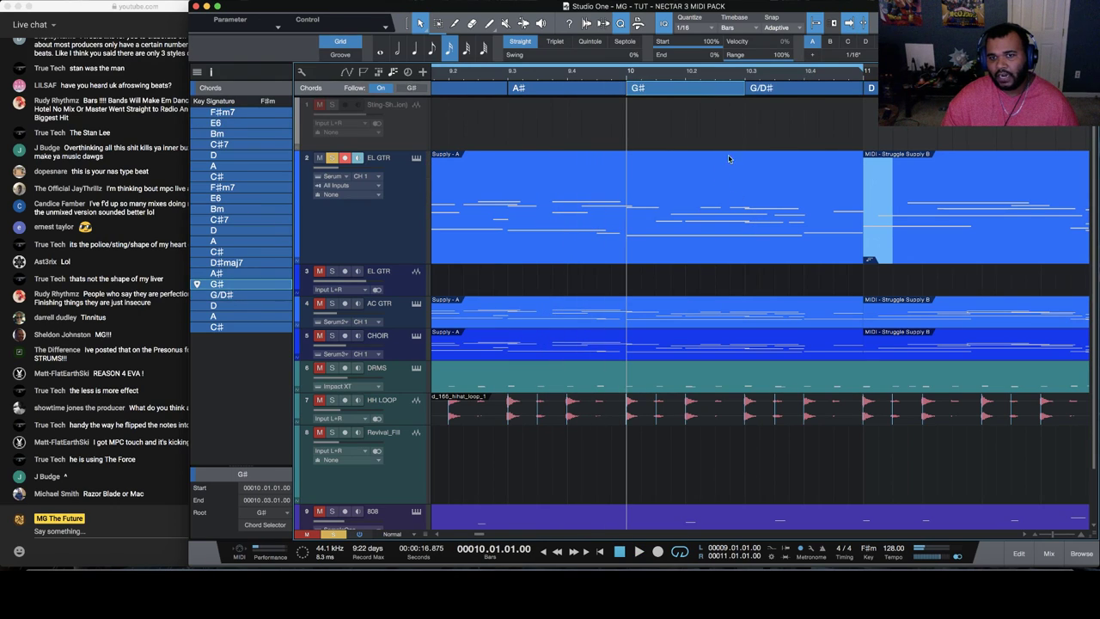
click(706, 98)
drag(772, 196, 606, 292)
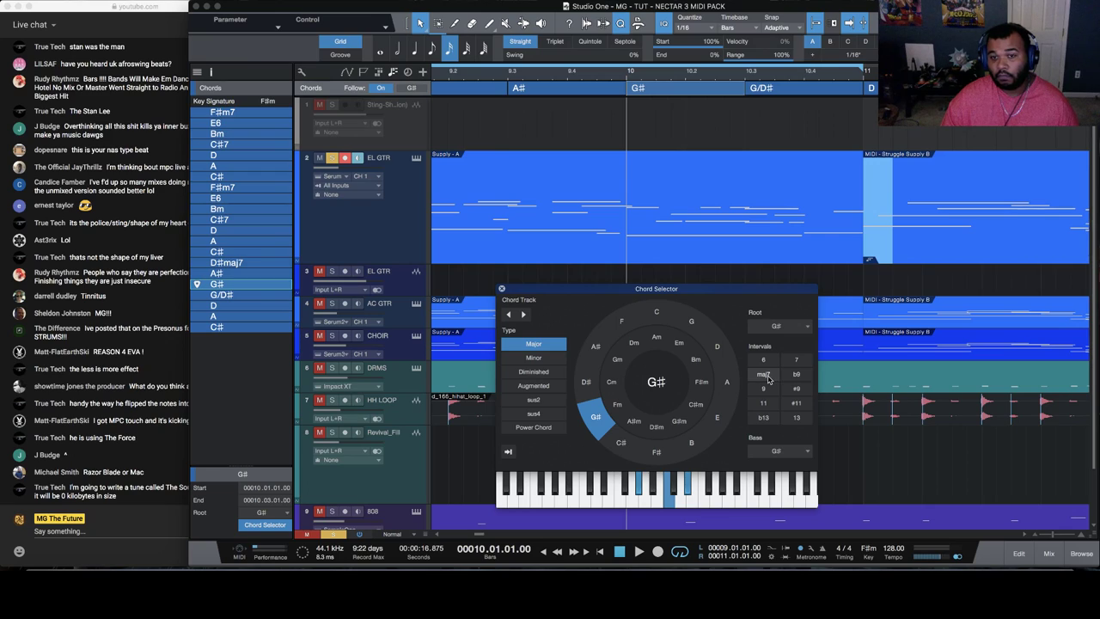
click(764, 375)
click(795, 375)
click(795, 389)
click(763, 389)
click(765, 403)
click(763, 418)
click(795, 418)
click(795, 403)
click(543, 357)
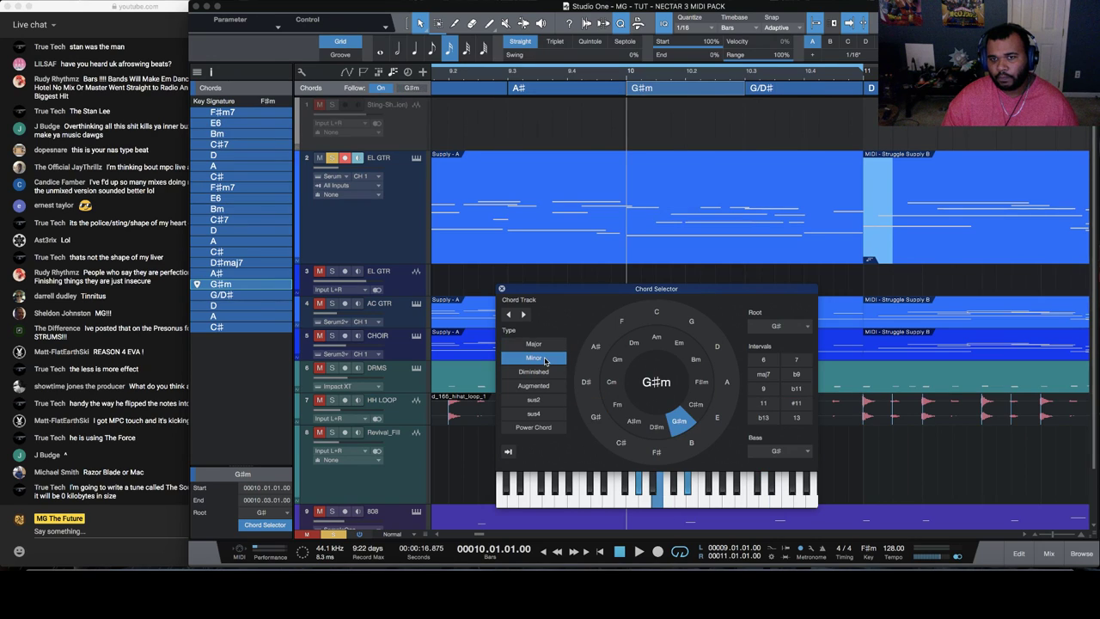
During loop playback, change the bar 10 chord to G#7sus2 and the chord at 10.3 to Gmaj7/D#
key(space)
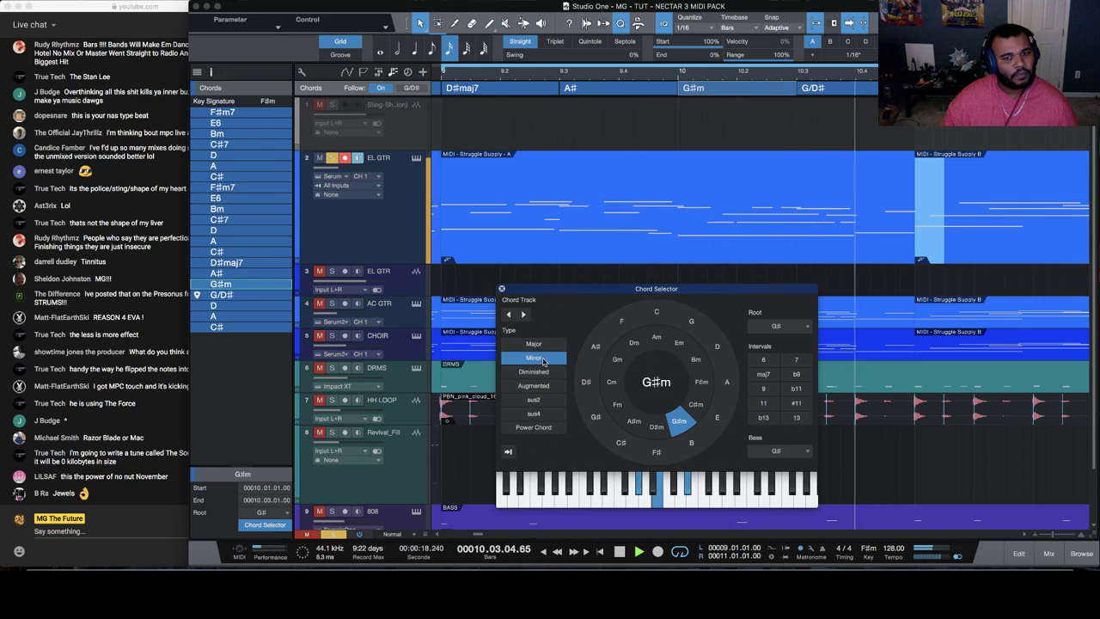
click(535, 399)
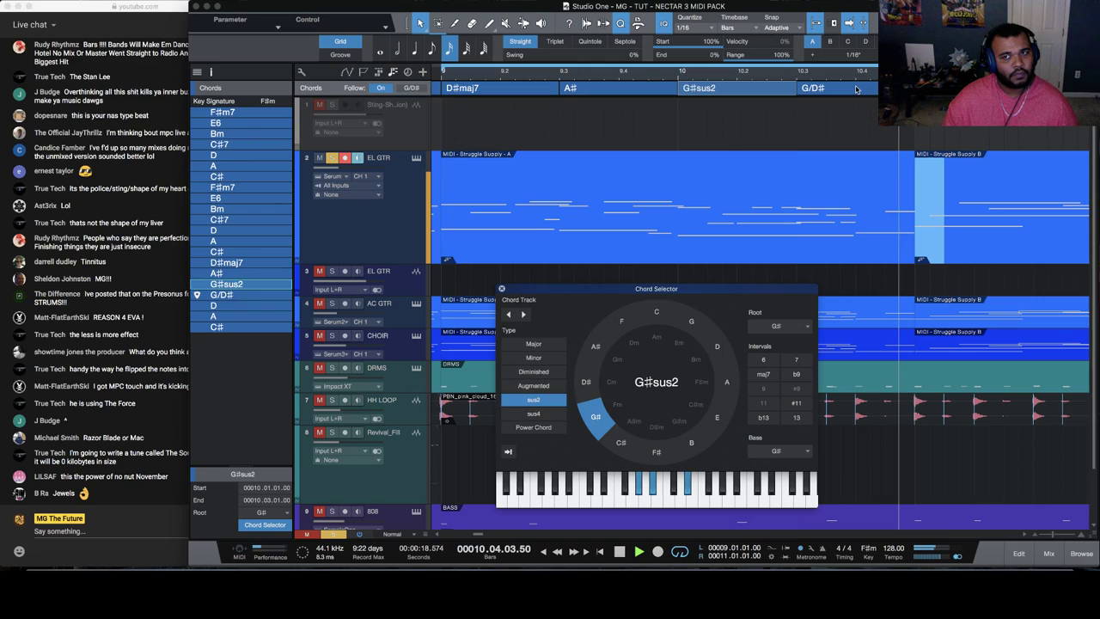
click(764, 376)
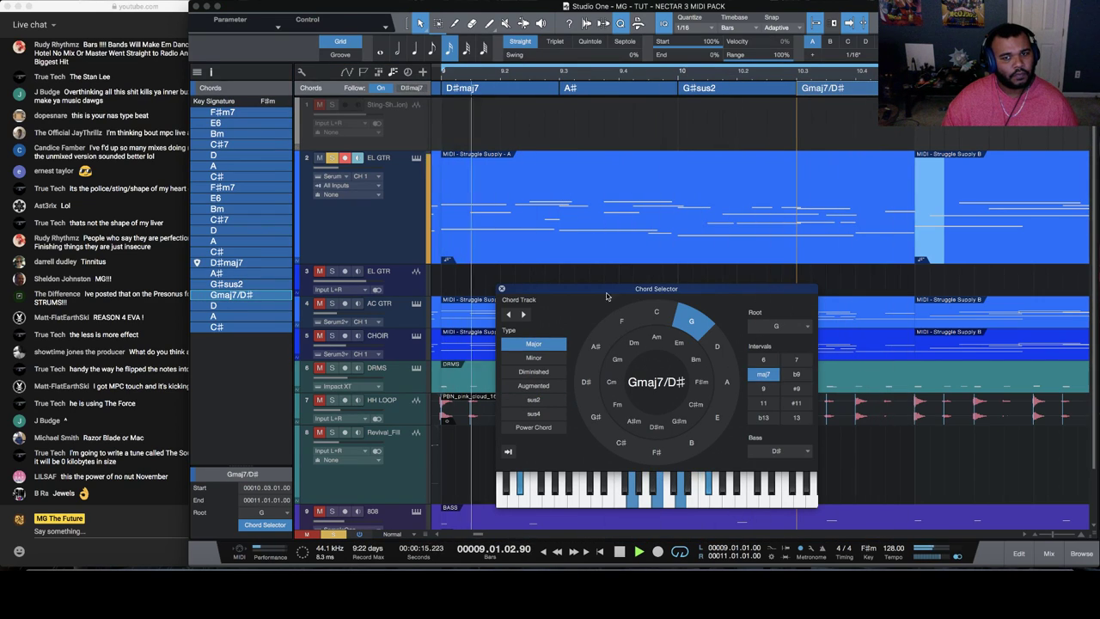
click(796, 360)
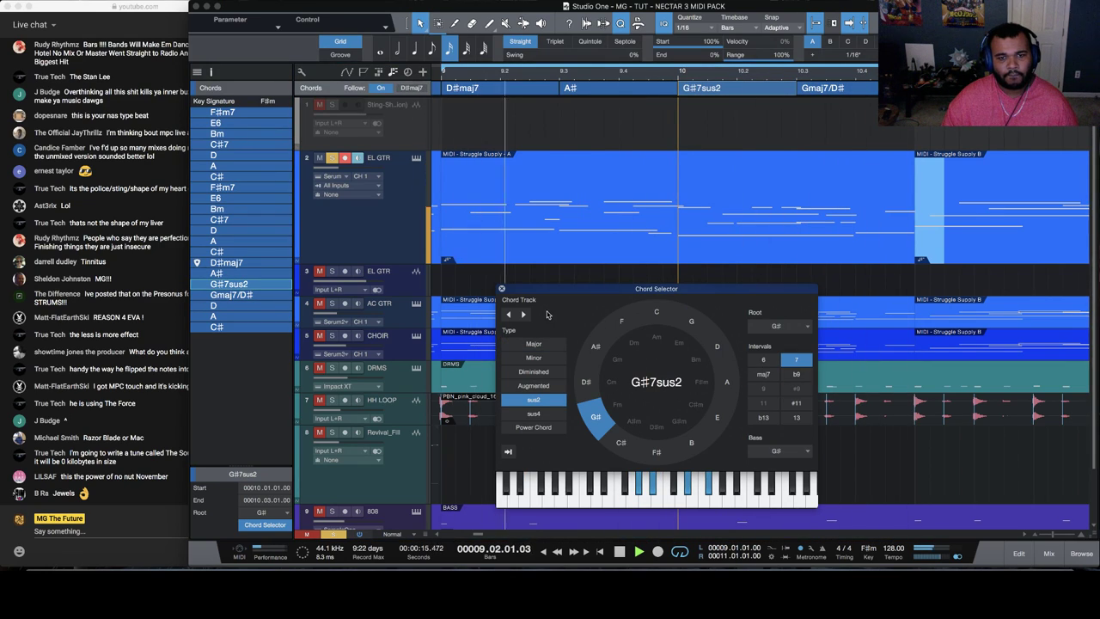
click(503, 290)
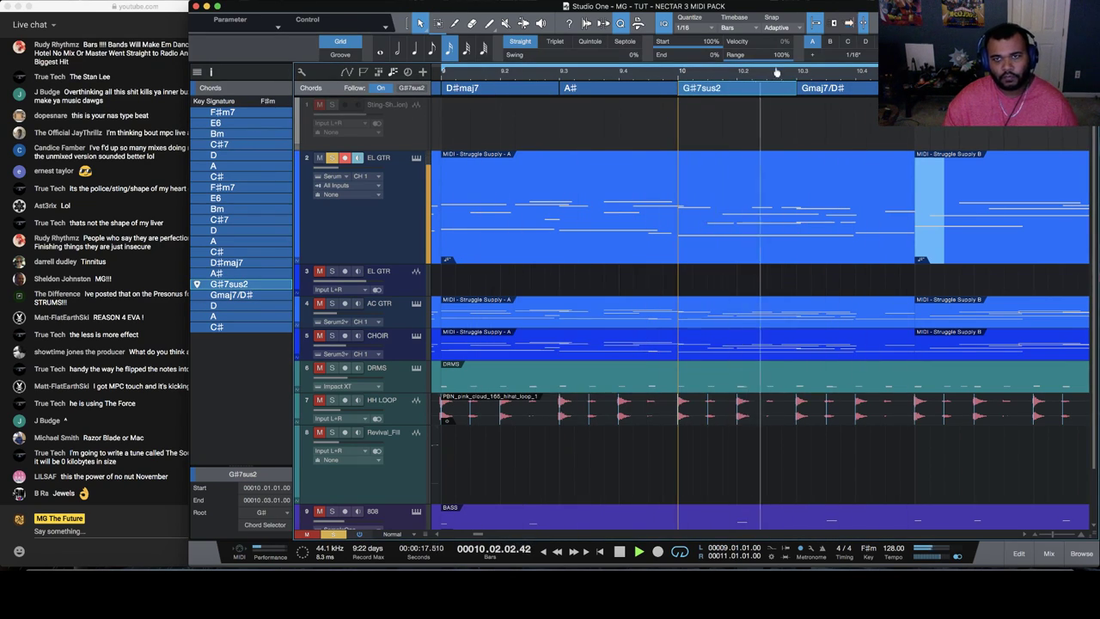
Load the KY Rhodes Dusty preset from Echo Sound Works Coda V.1 into the EL GTR track's Serum and set its master volume to 66%
key(w)
scroll(809, 128, right, 3)
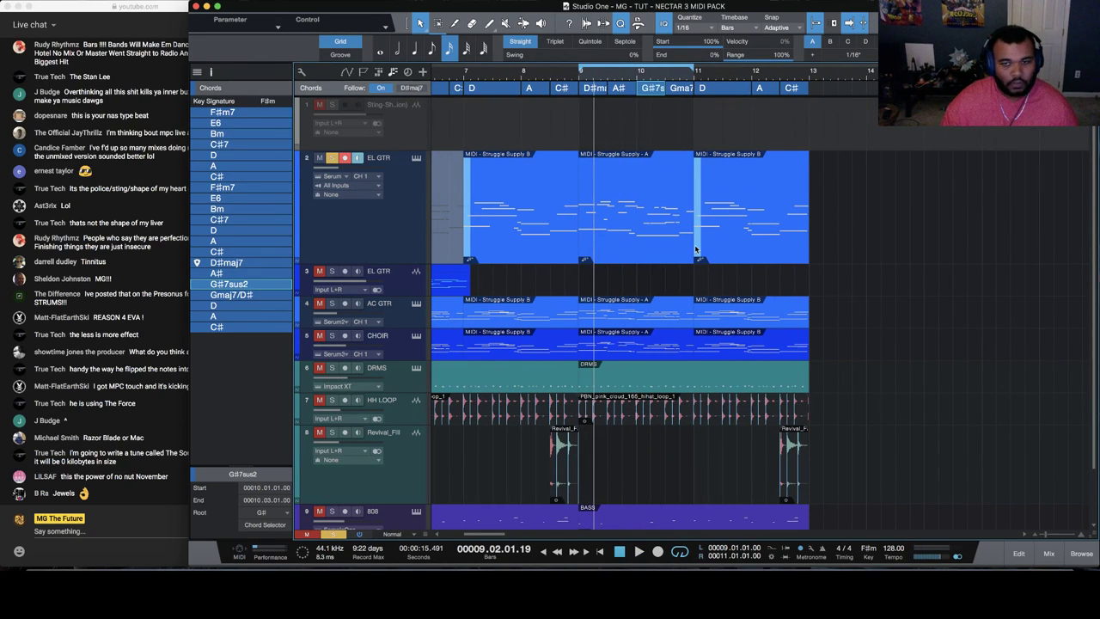
click(655, 246)
key(space)
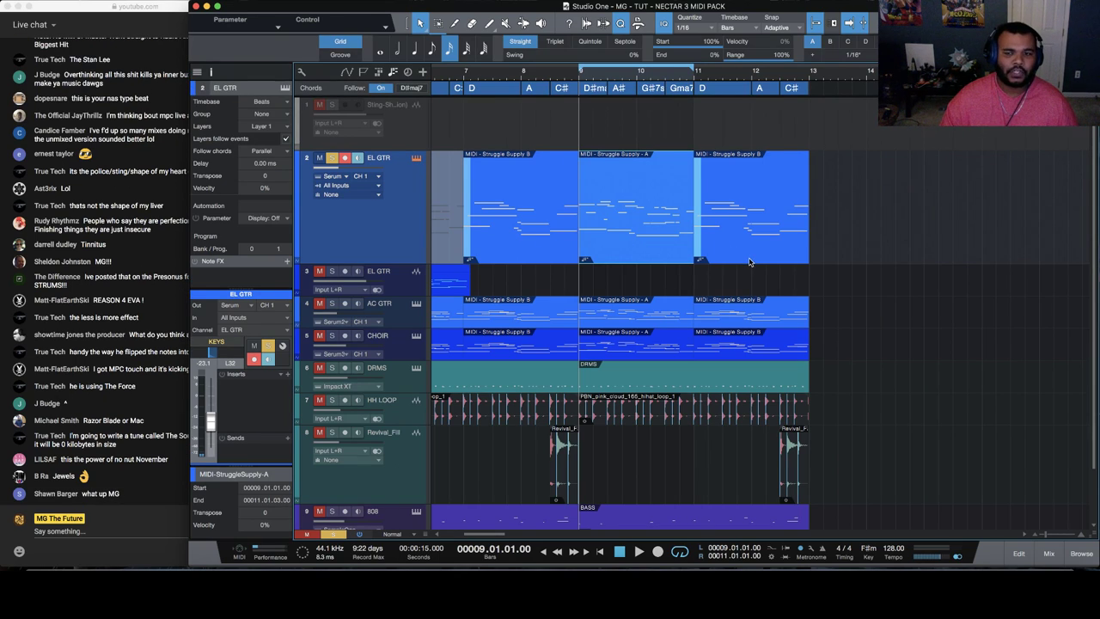
key(F11)
click(521, 166)
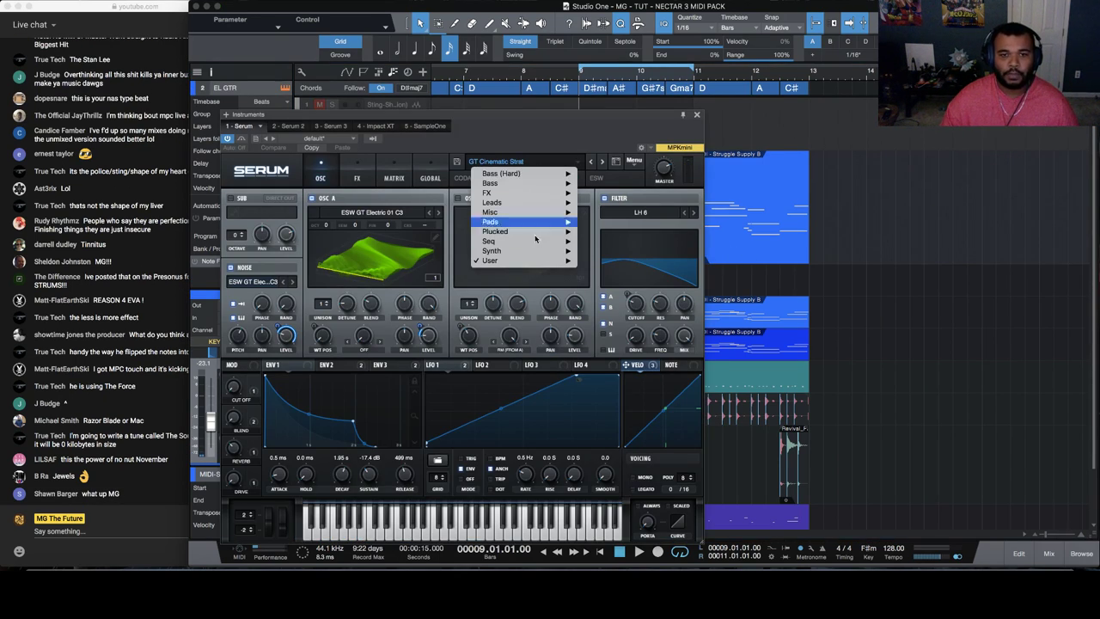
mouse_move(553, 263)
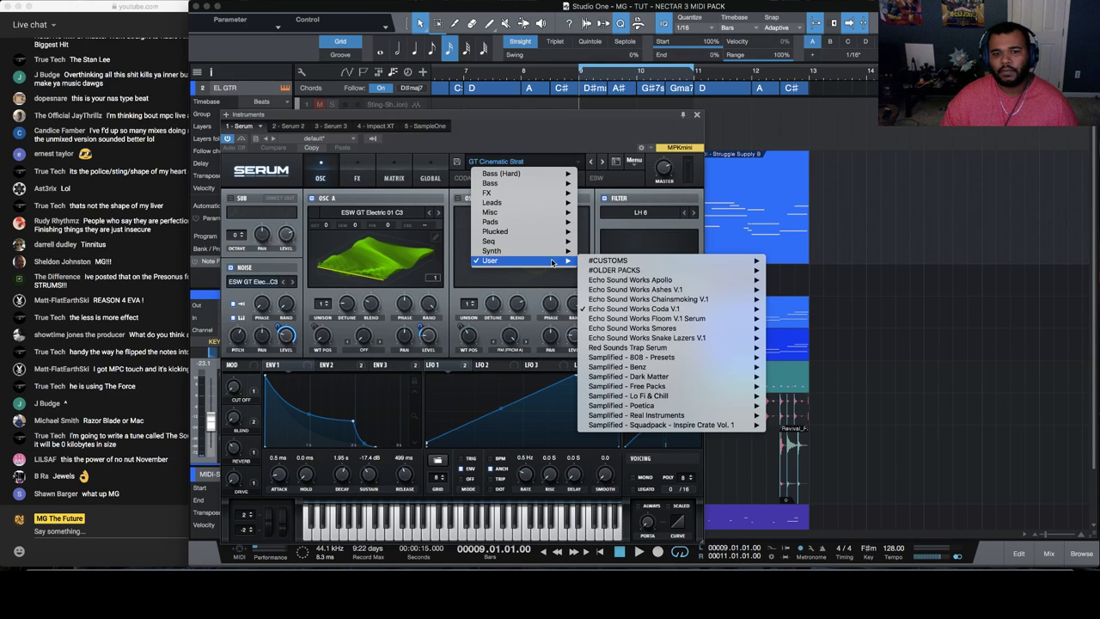
mouse_move(679, 309)
scroll(812, 314, down, 10)
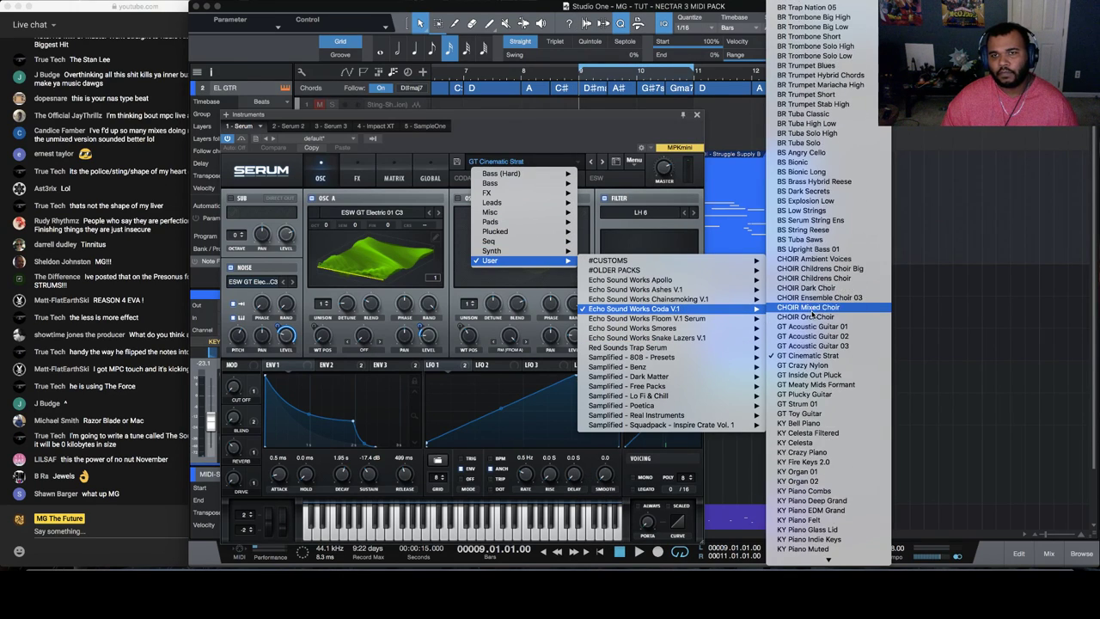
scroll(812, 313, down, 5)
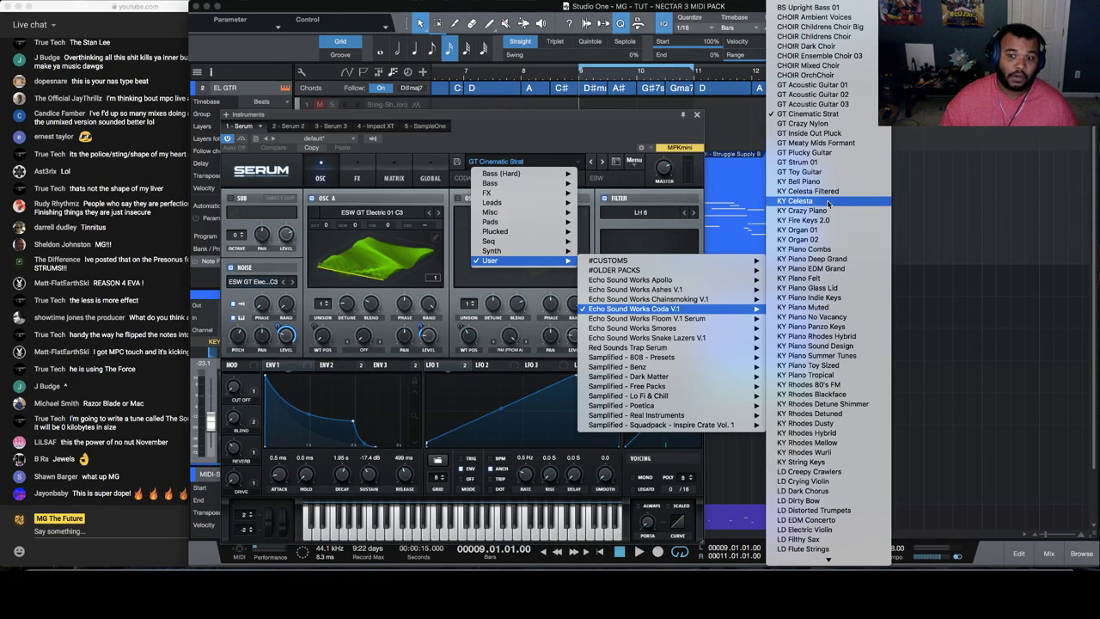
click(525, 245)
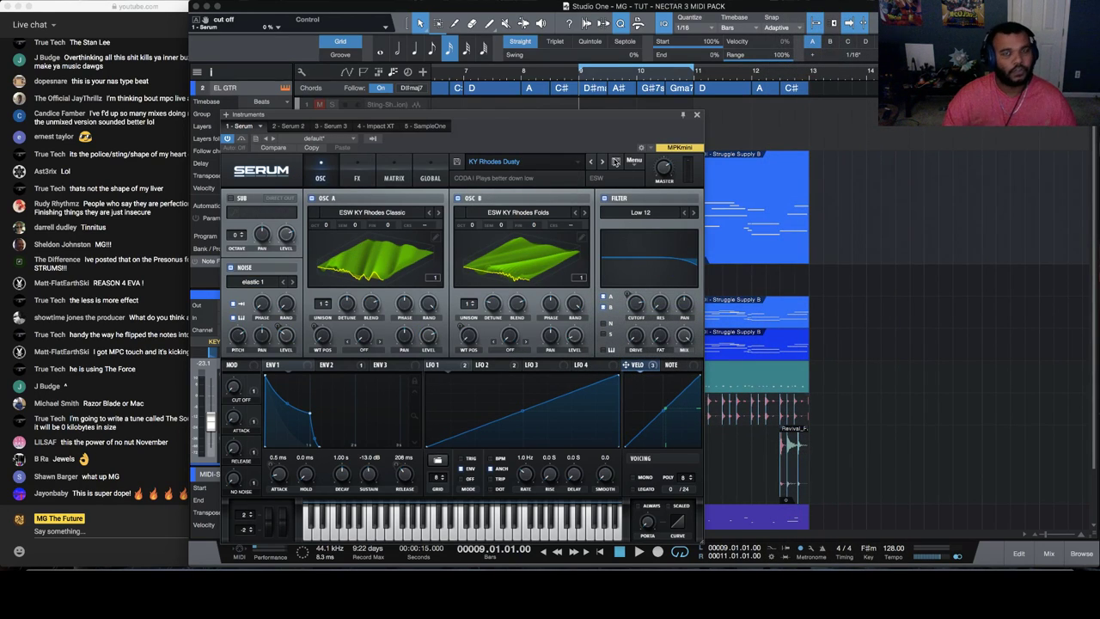
key(space)
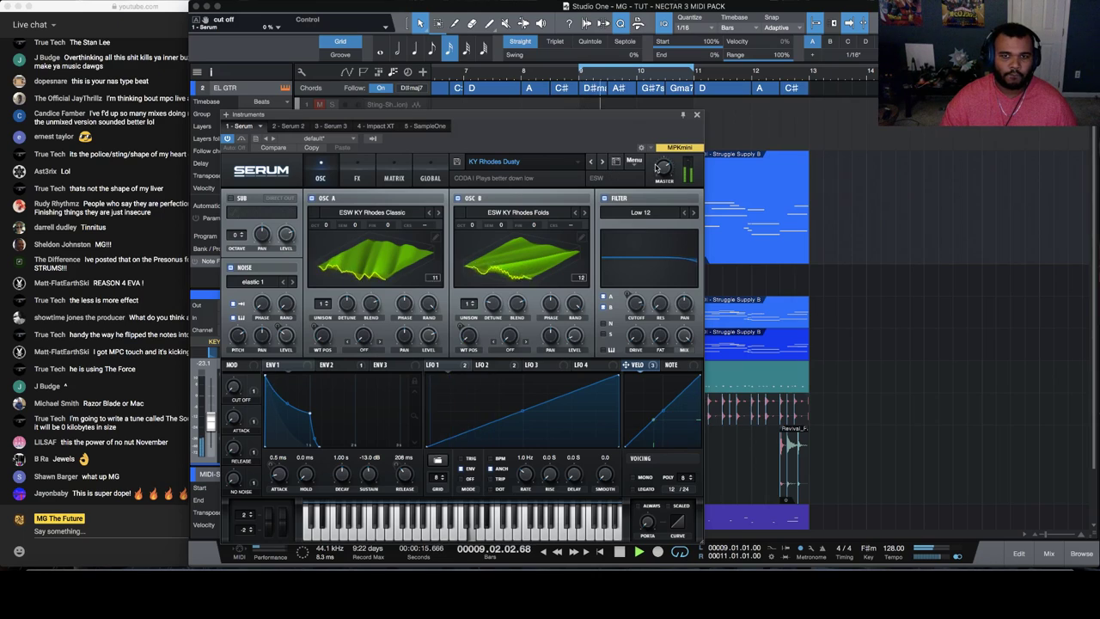
click(696, 114)
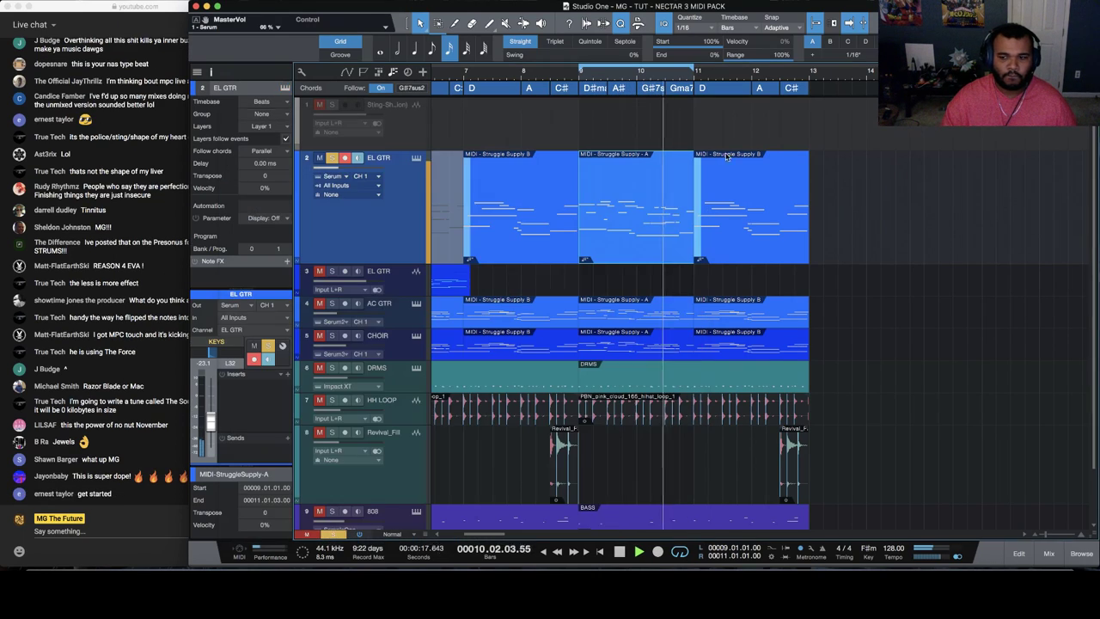
Insert the HalfTime effect on the EL GTR channel with a 1/4 loop length
click(1051, 553)
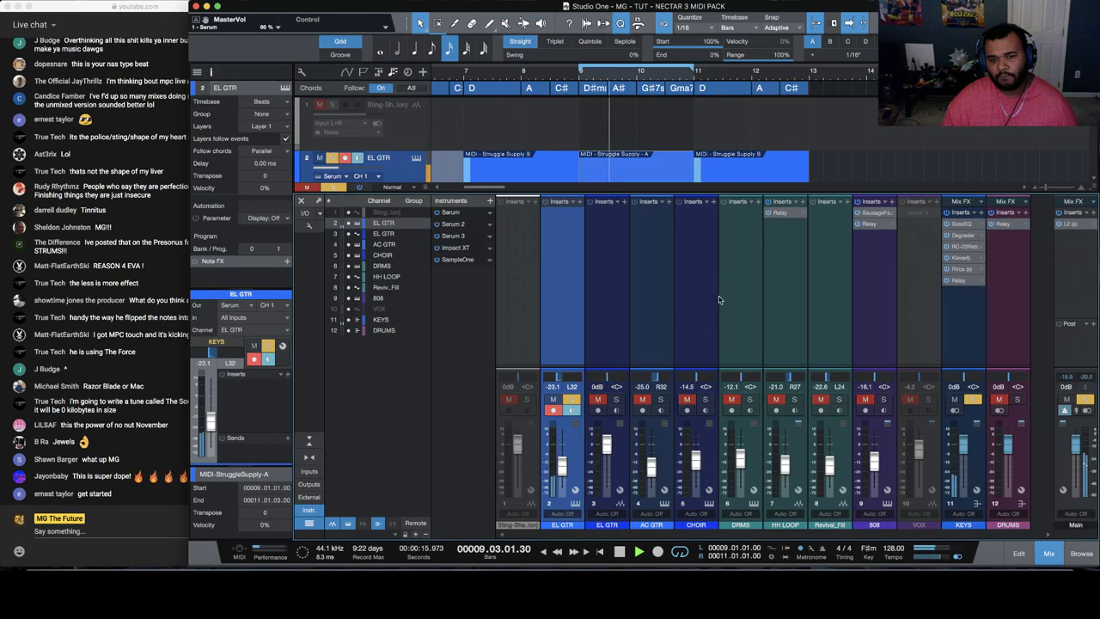
click(576, 203)
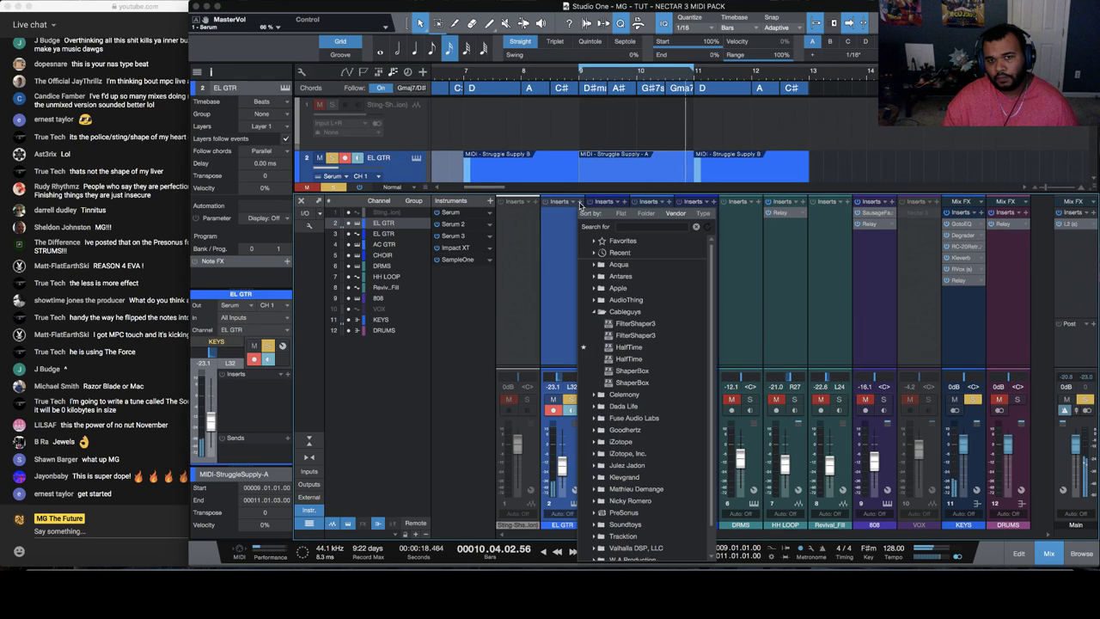
click(648, 353)
click(549, 172)
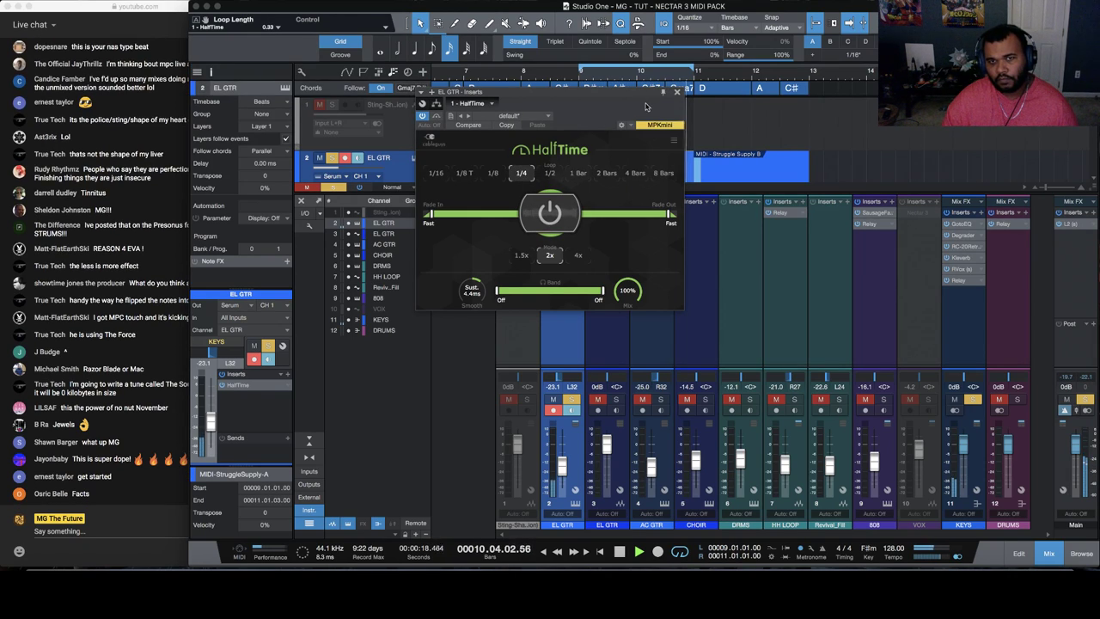
click(677, 92)
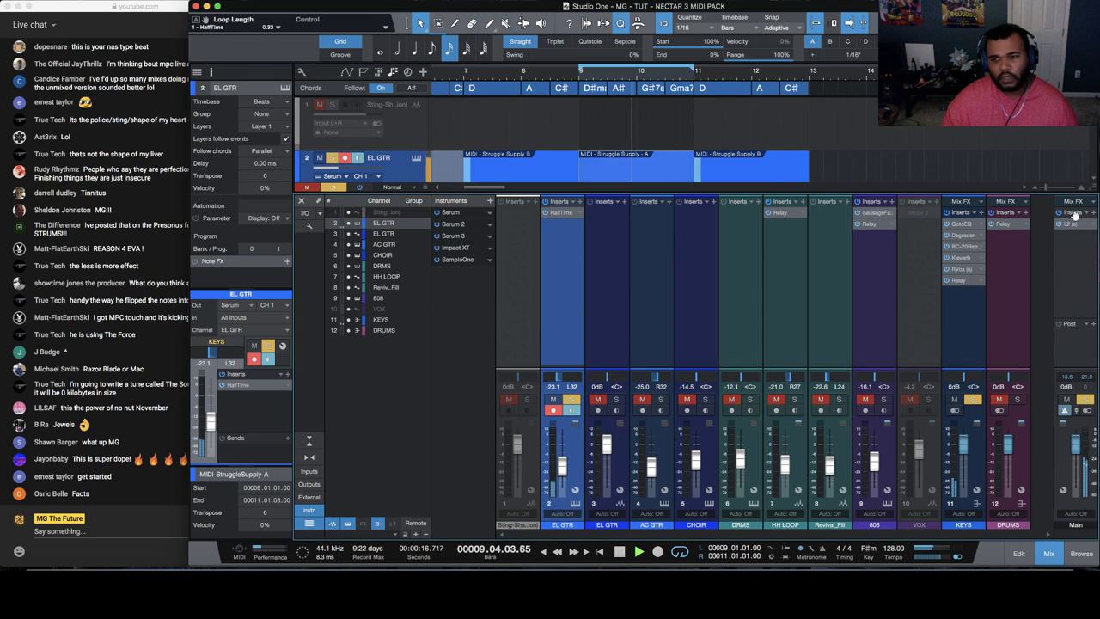
click(1049, 553)
Unmute the DRMS, HH LOOP, Revival_Fill and 808 tracks and solo them together with EL GTR
scroll(314, 329, down, 2)
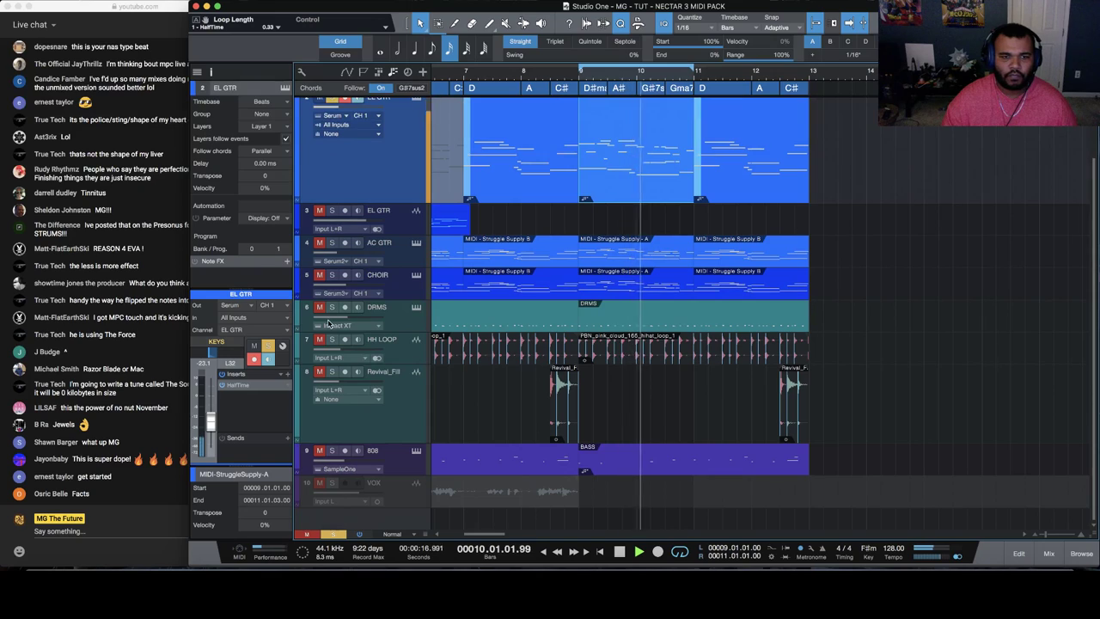
click(318, 339)
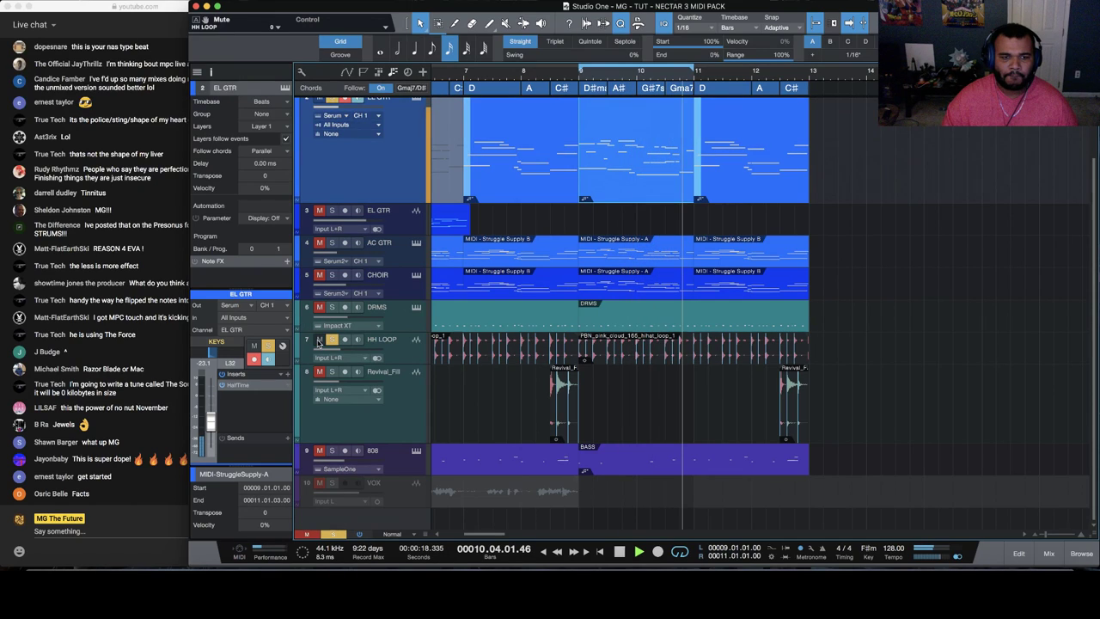
click(319, 371)
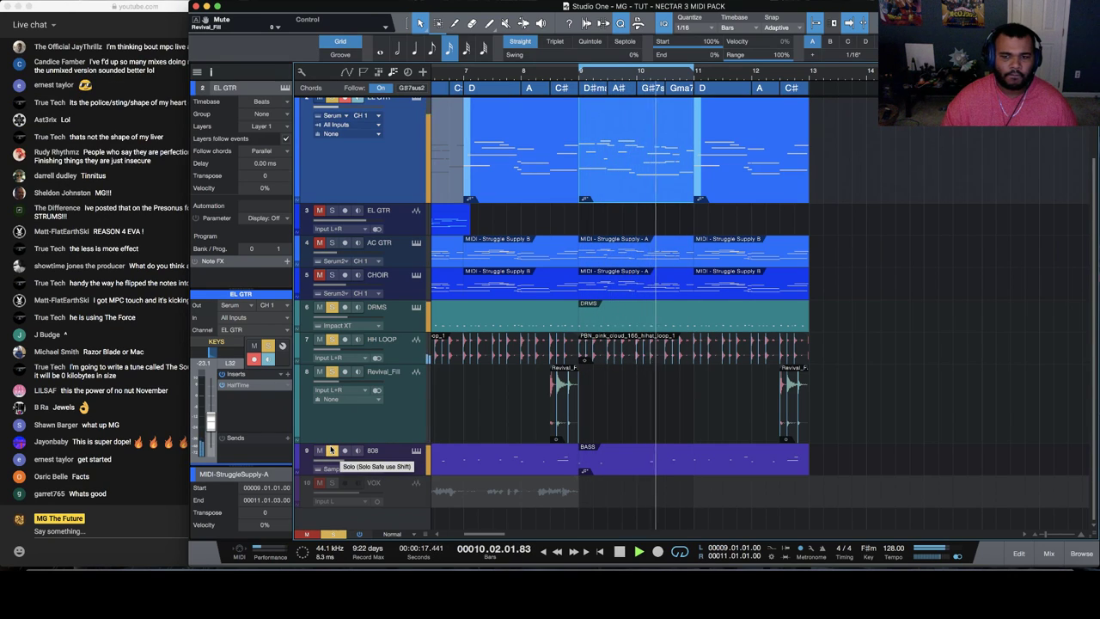
Stop playback and delete the AC GTR and CHOIR clips between bars 9 and 11
click(644, 256)
key(space)
key(Delete)
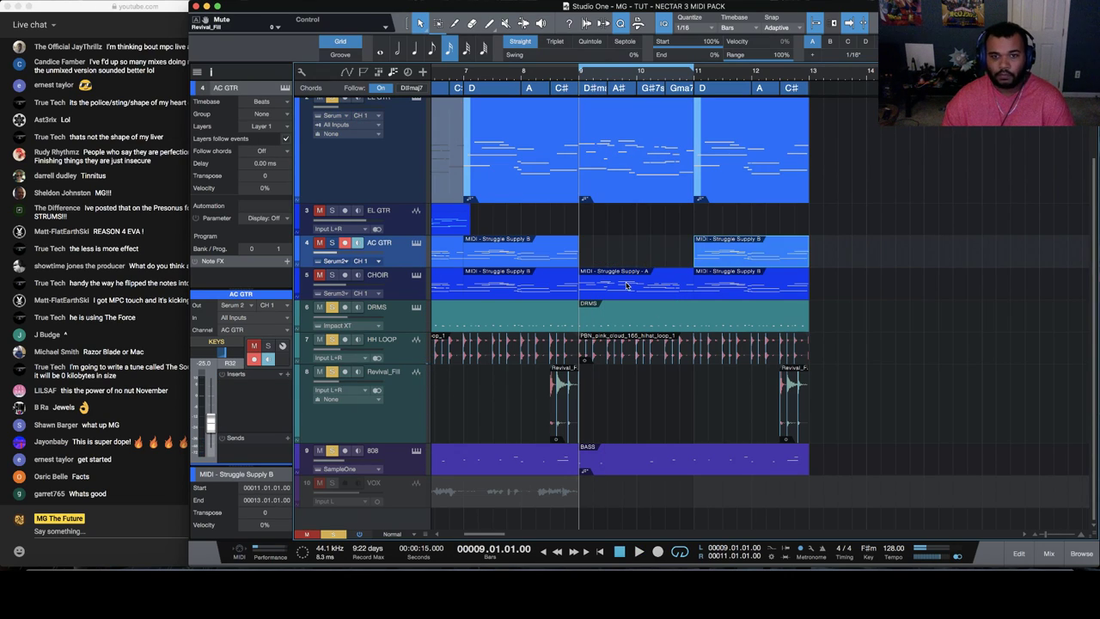
click(635, 284)
key(Delete)
Copy the EL GTR clip at bar 9 to the AC GTR and CHOIR tracks and make AC GTR follow chords in Parallel mode
click(625, 185)
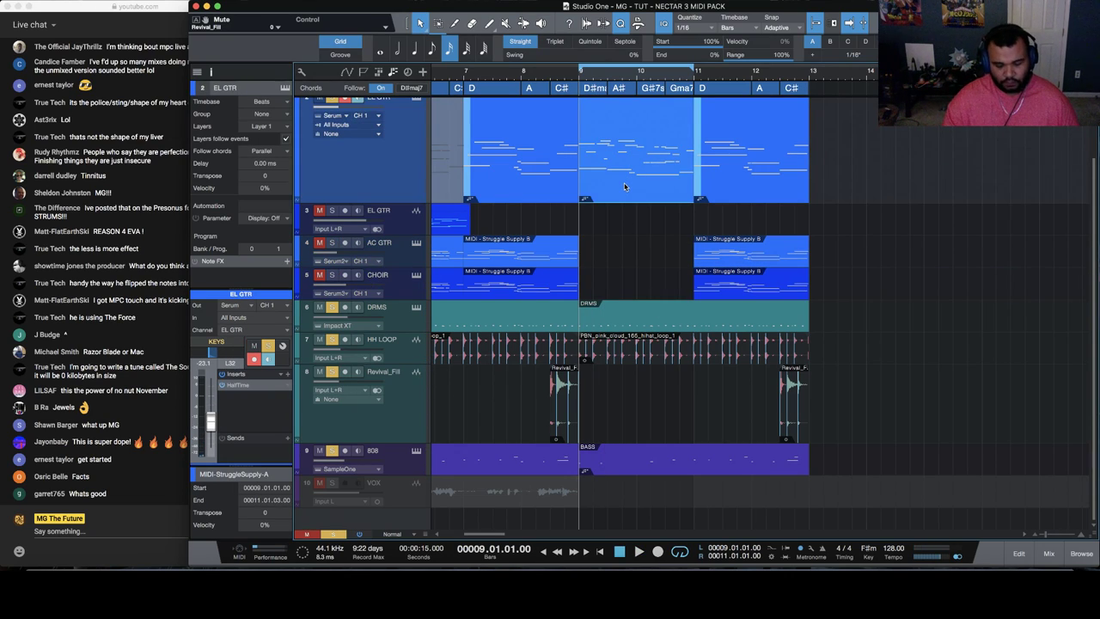
drag(625, 185, 619, 283)
click(278, 151)
click(262, 176)
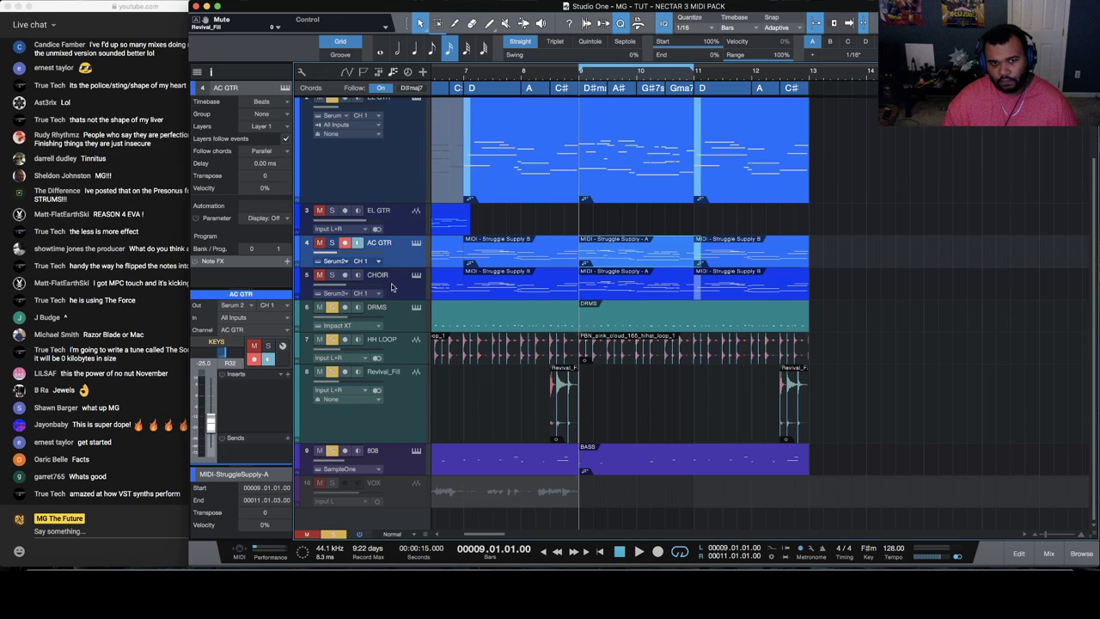
Make CHOIR follow chords in Parallel mode and solo it together with AC GTR for playback
click(391, 286)
click(277, 151)
click(277, 175)
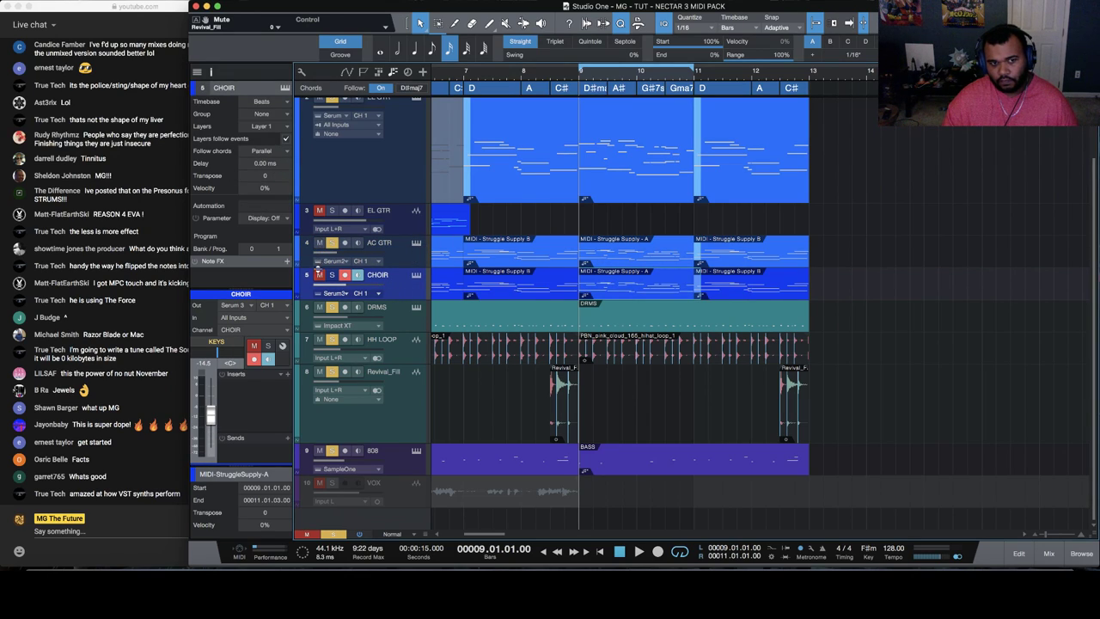
click(331, 275)
key(space)
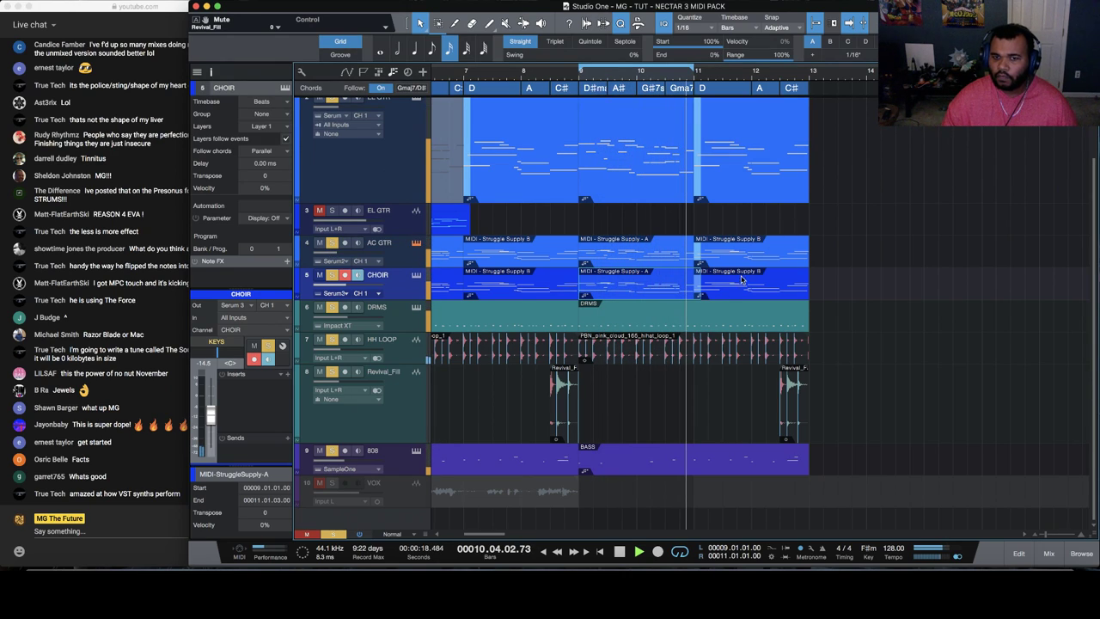
Load the ST Ens Stacatto 01 preset from Echo Sound Works Coda V.1 in the AC GTR Serum instrument and close its editor
key(F11)
click(528, 161)
mouse_move(524, 261)
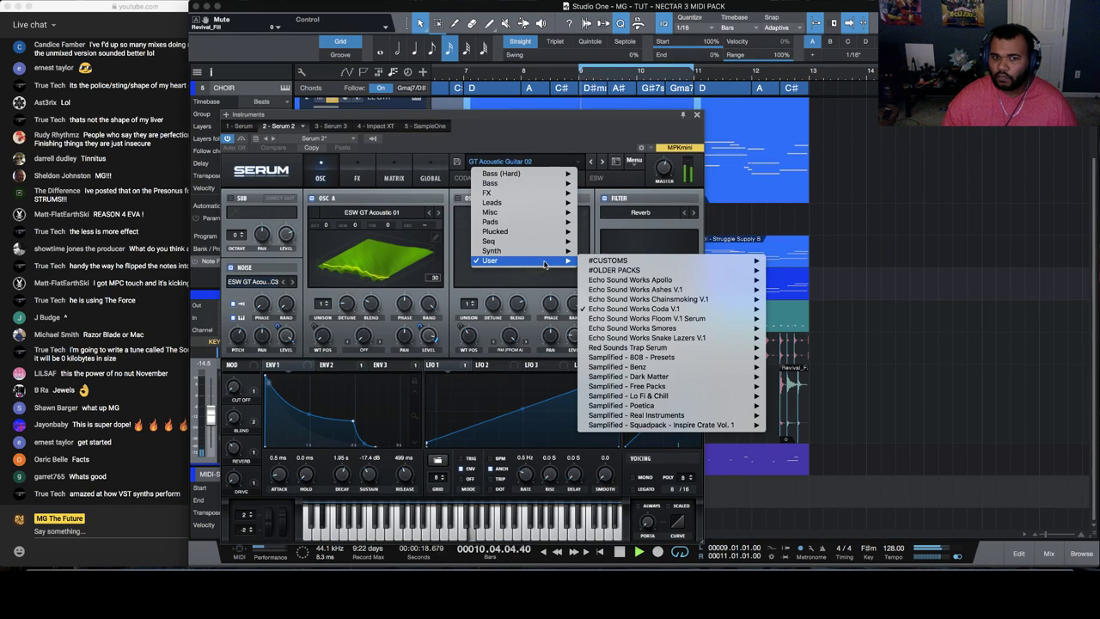
mouse_move(739, 311)
scroll(806, 346, down, 10)
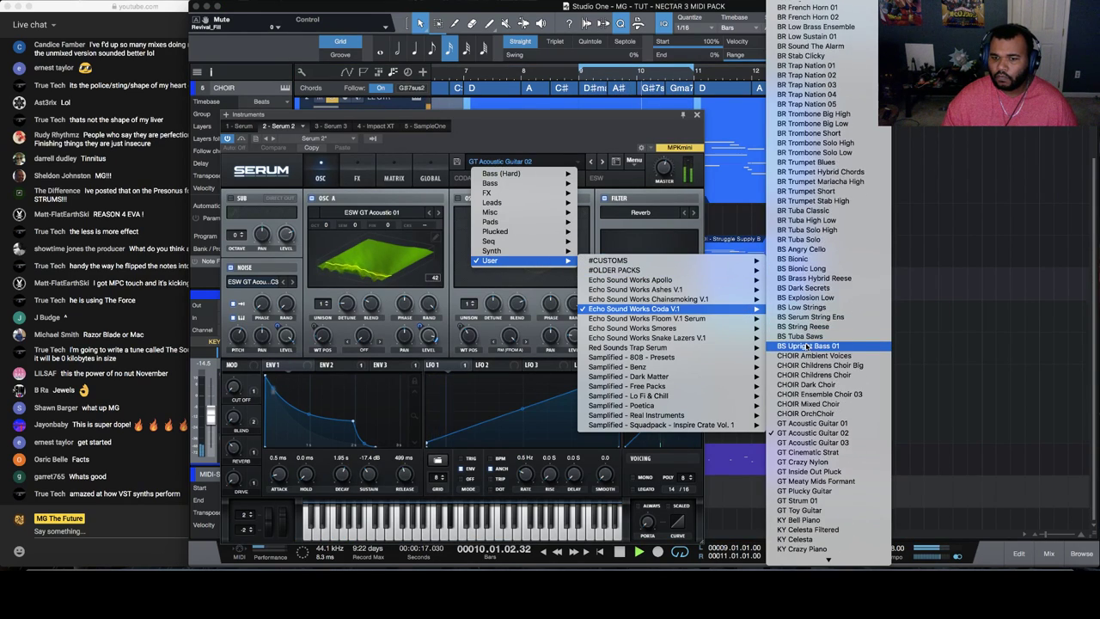
scroll(807, 449, down, 12)
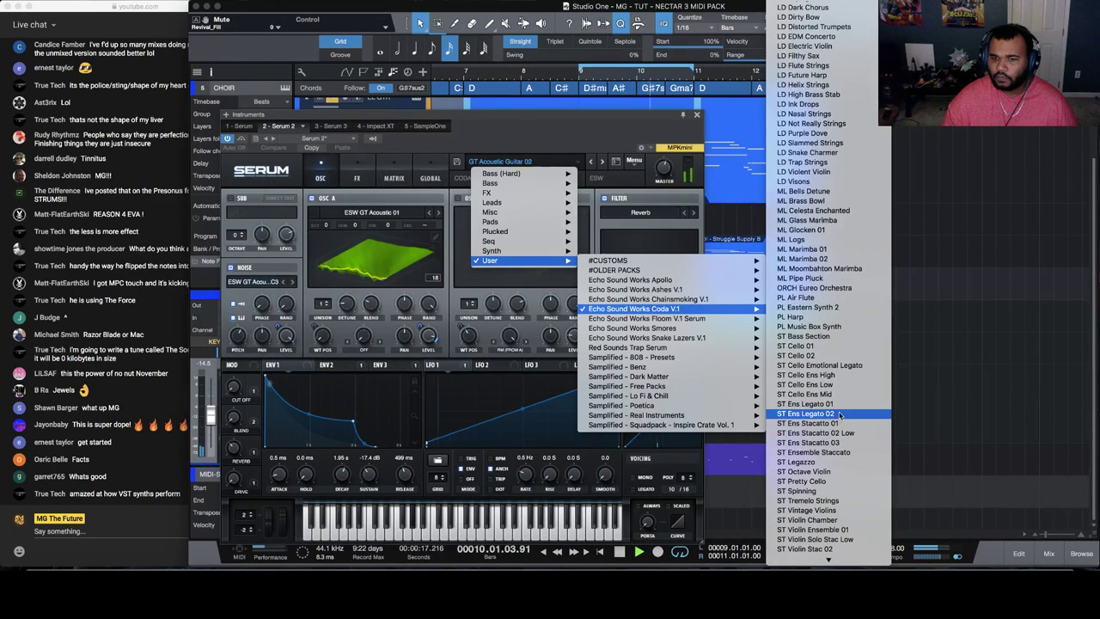
click(677, 153)
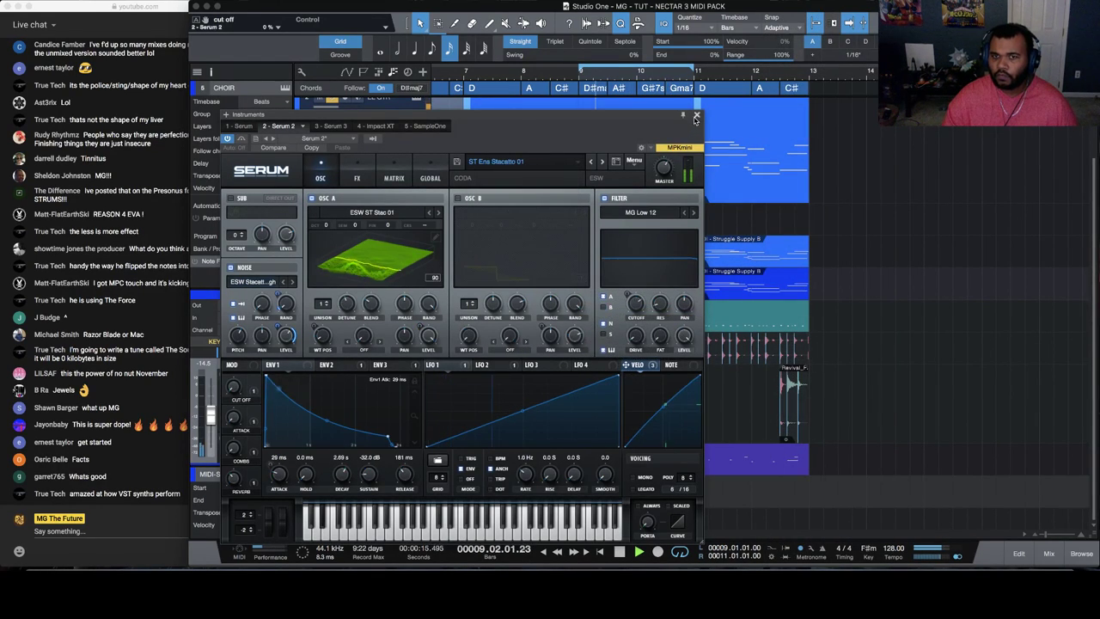
click(696, 115)
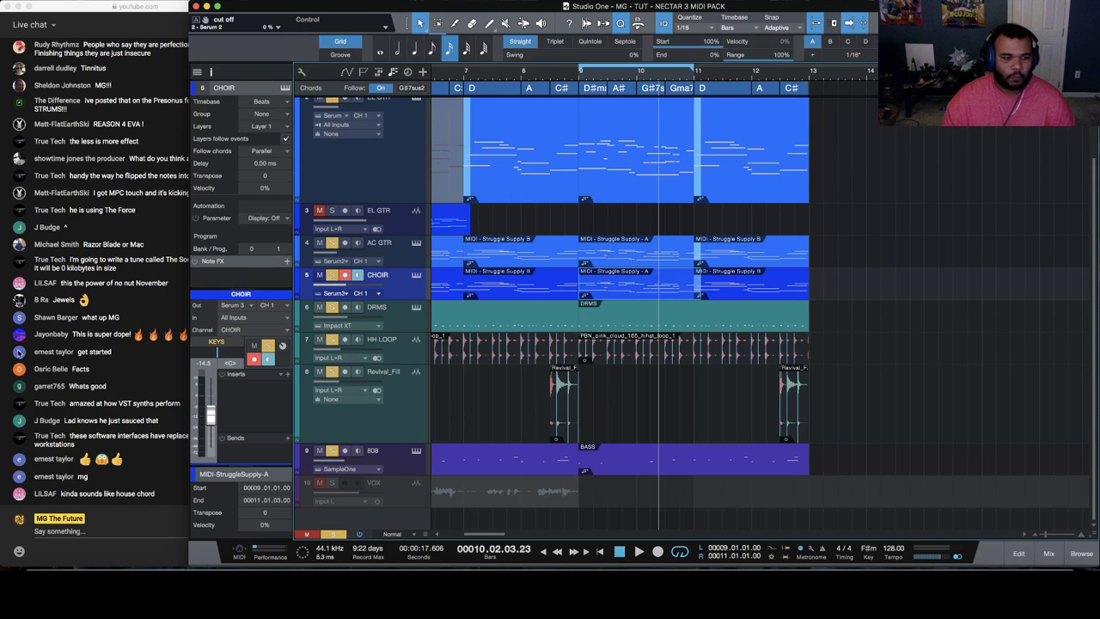
Replay the loop from bar 9, mute the HH LOOP track and pan CHOIR to L10
click(152, 468)
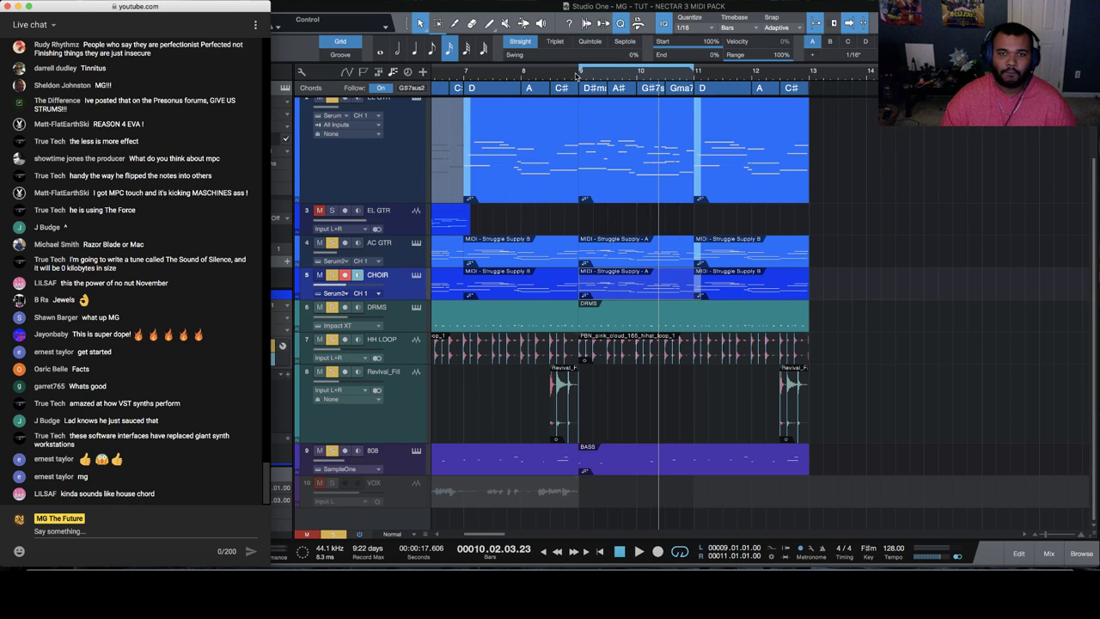
click(575, 76)
key(space)
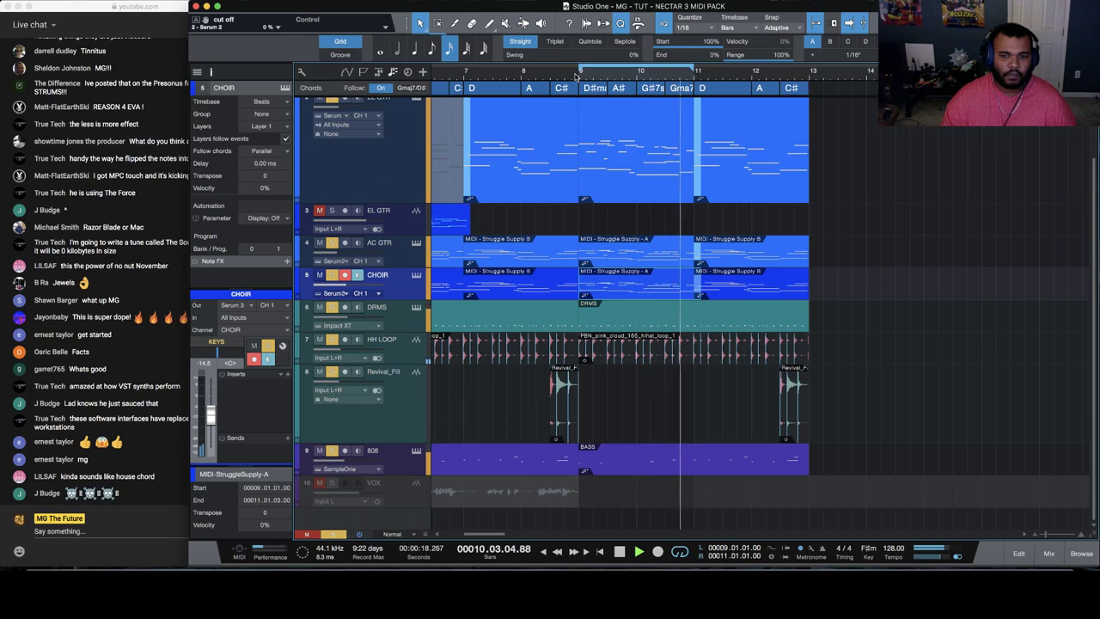
click(320, 340)
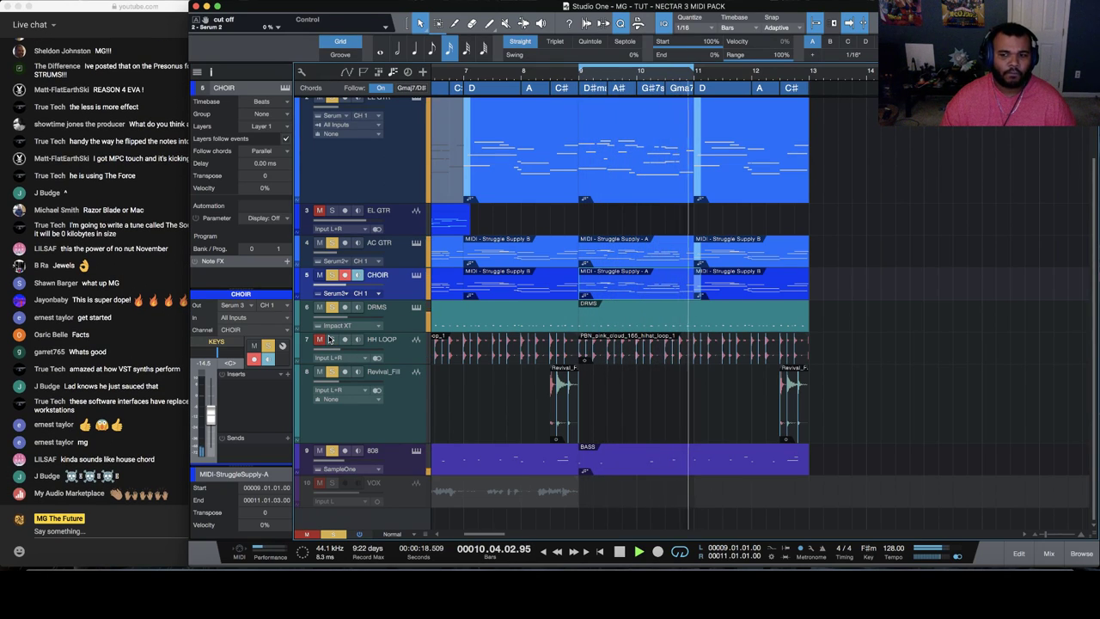
drag(230, 363, 158, 423)
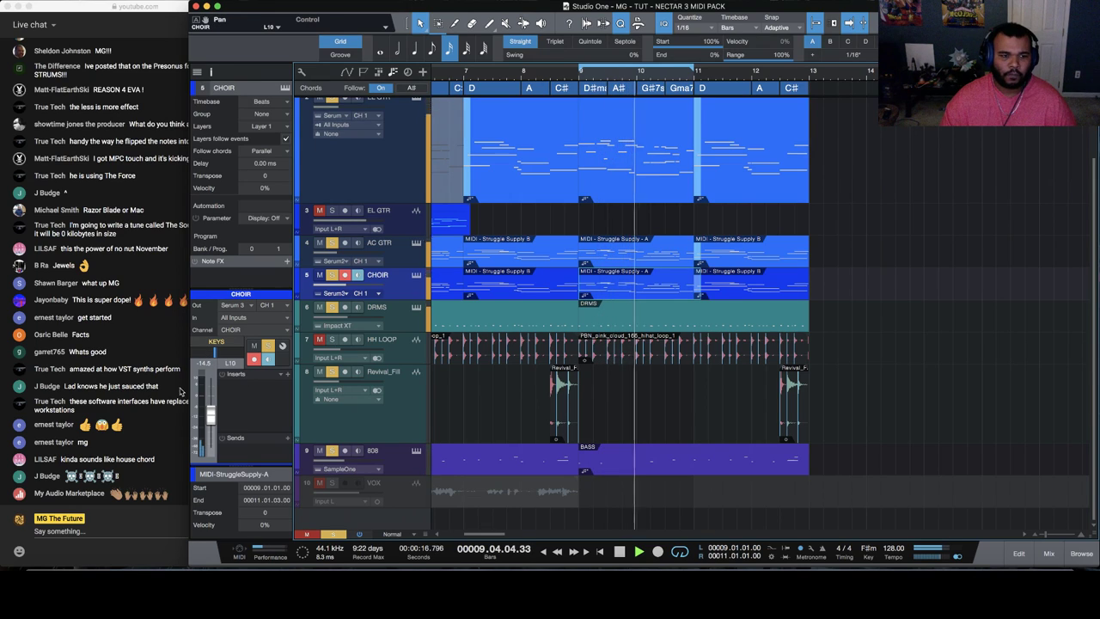
Stop playback, raise the song tempo to 142 BPM and briefly audition it
click(125, 532)
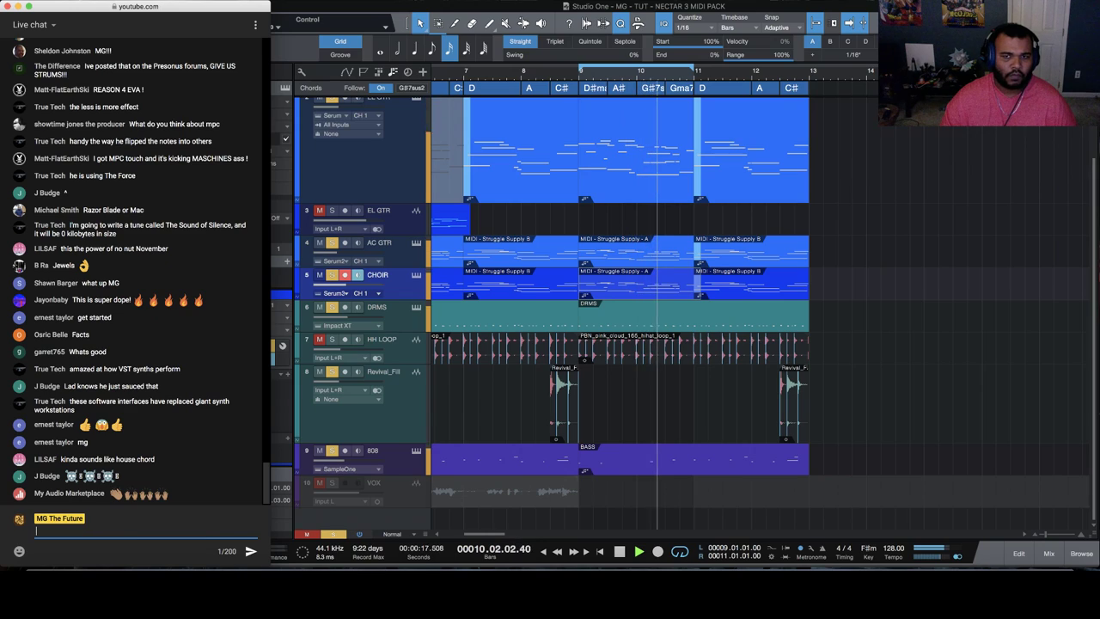
click(620, 552)
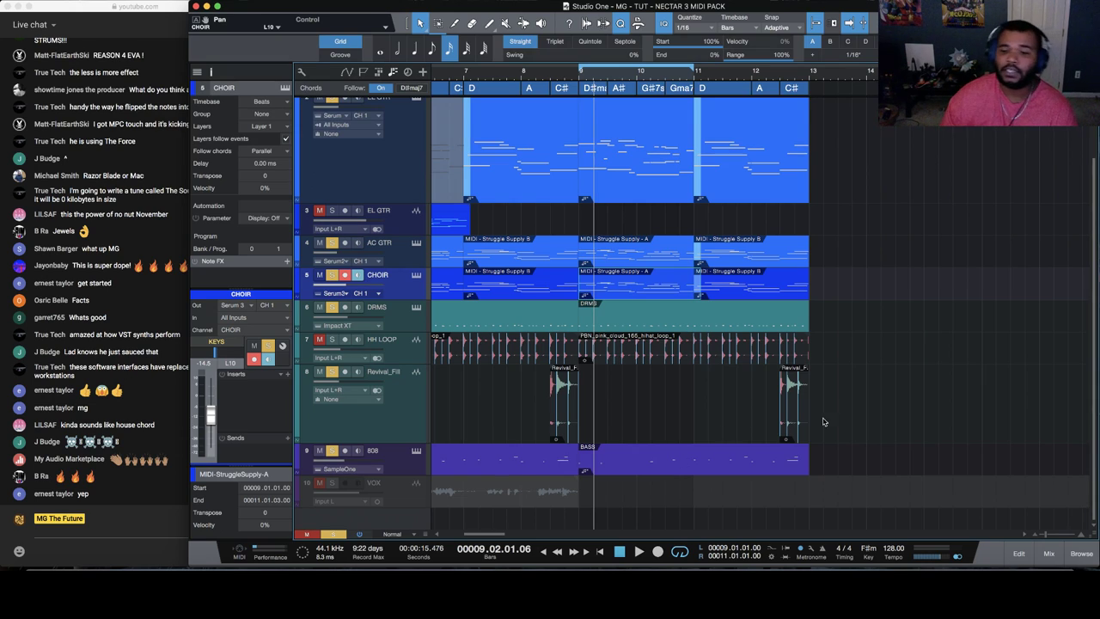
key(w)
scroll(894, 544, up, 12)
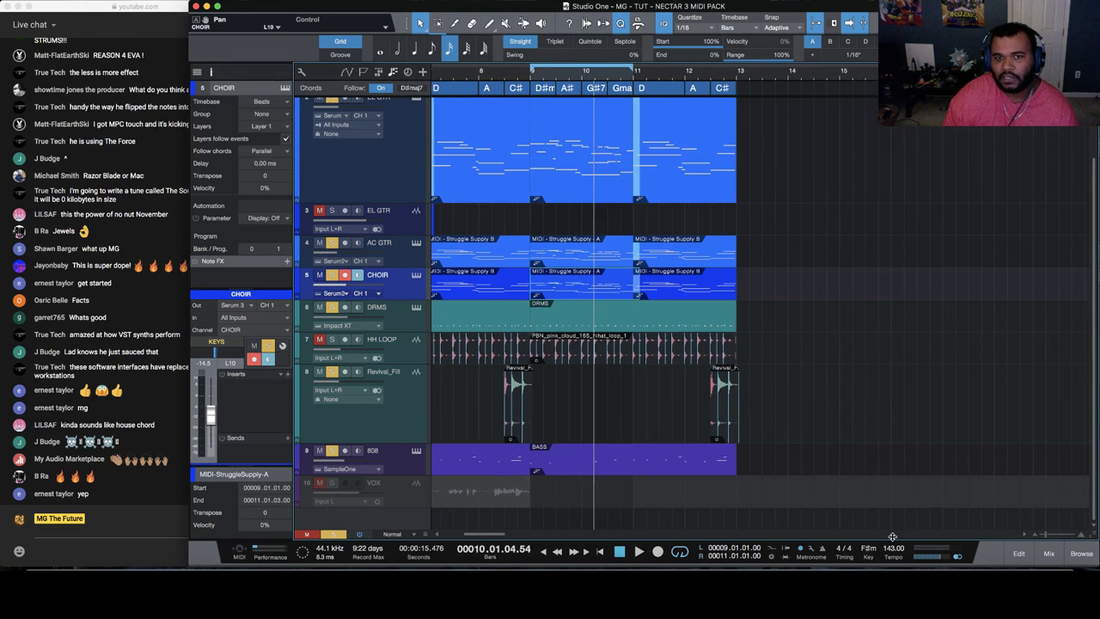
key(space)
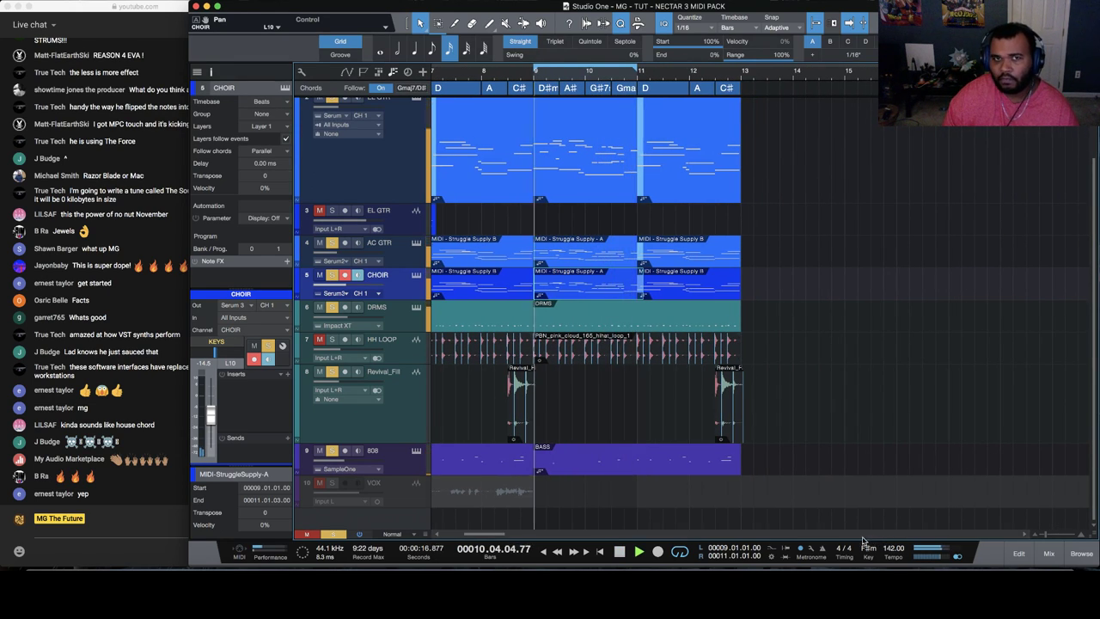
key(space)
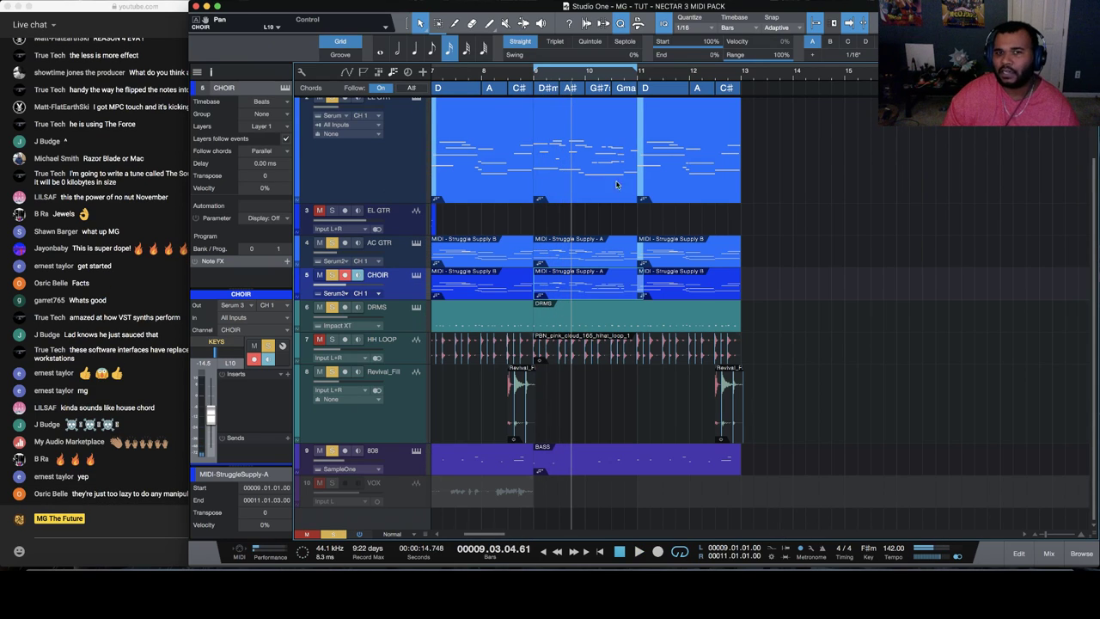
Play the bars 9 to 11 loop from its start to hear the layered parts at 142 BPM
click(533, 77)
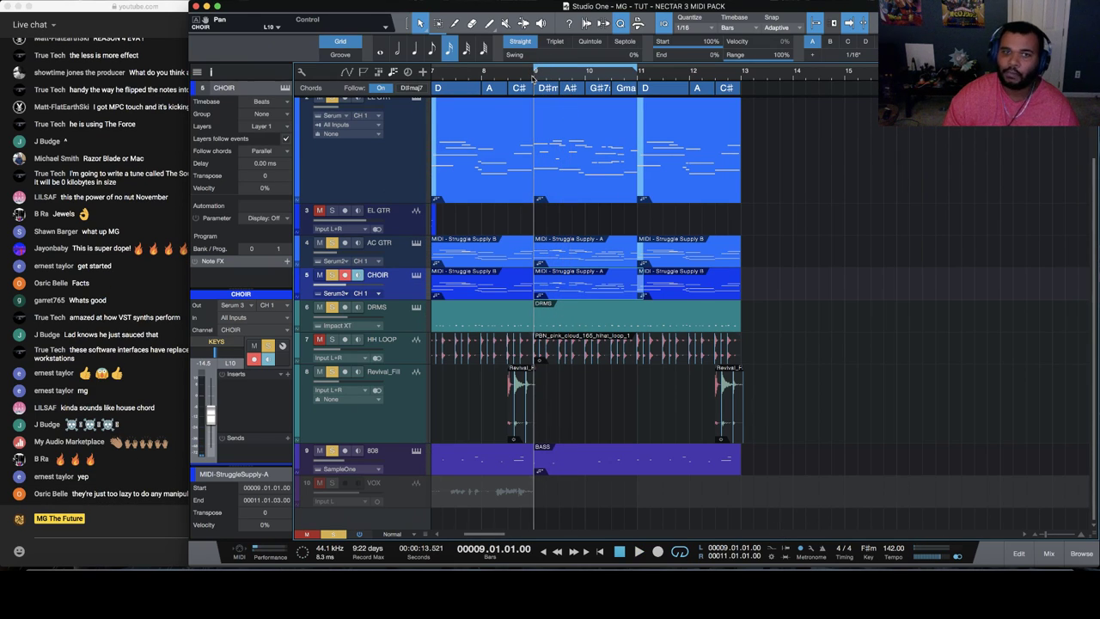
key(space)
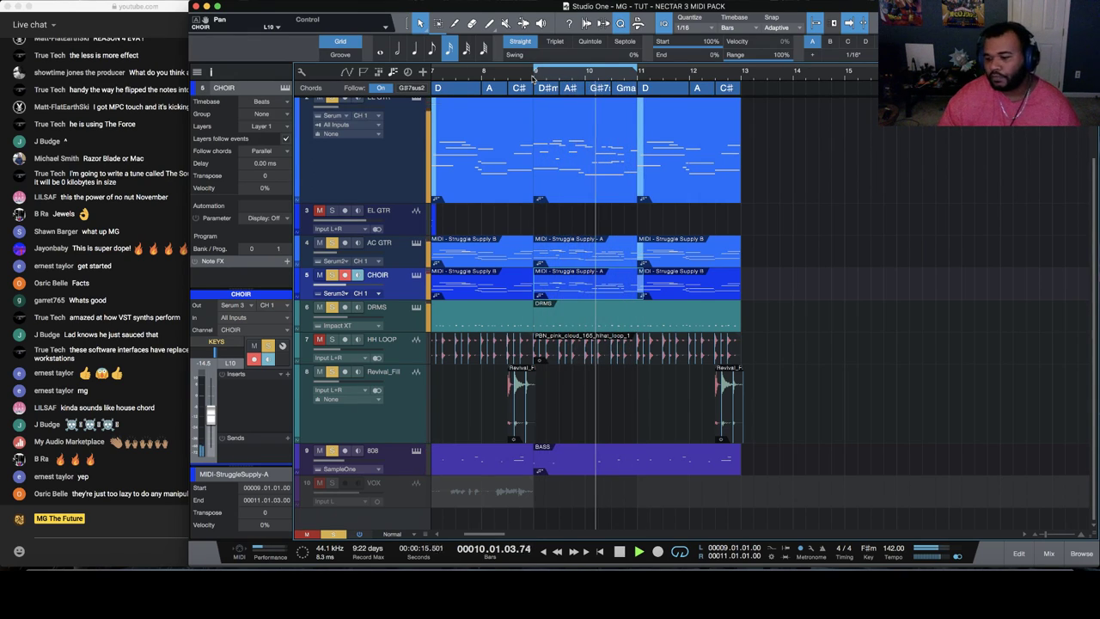
key(space)
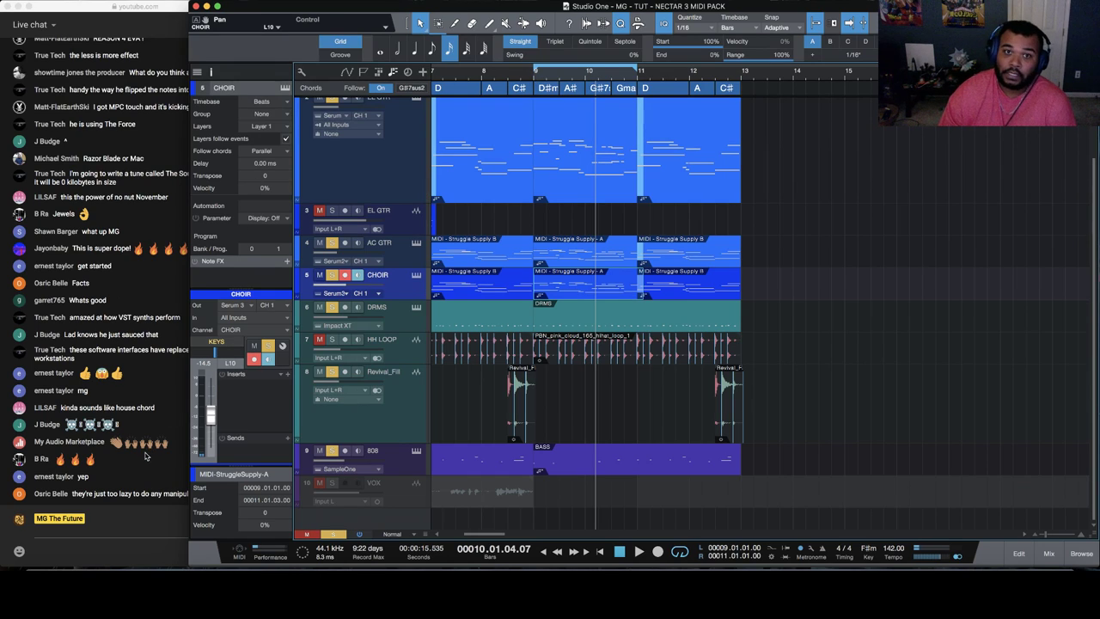
click(146, 458)
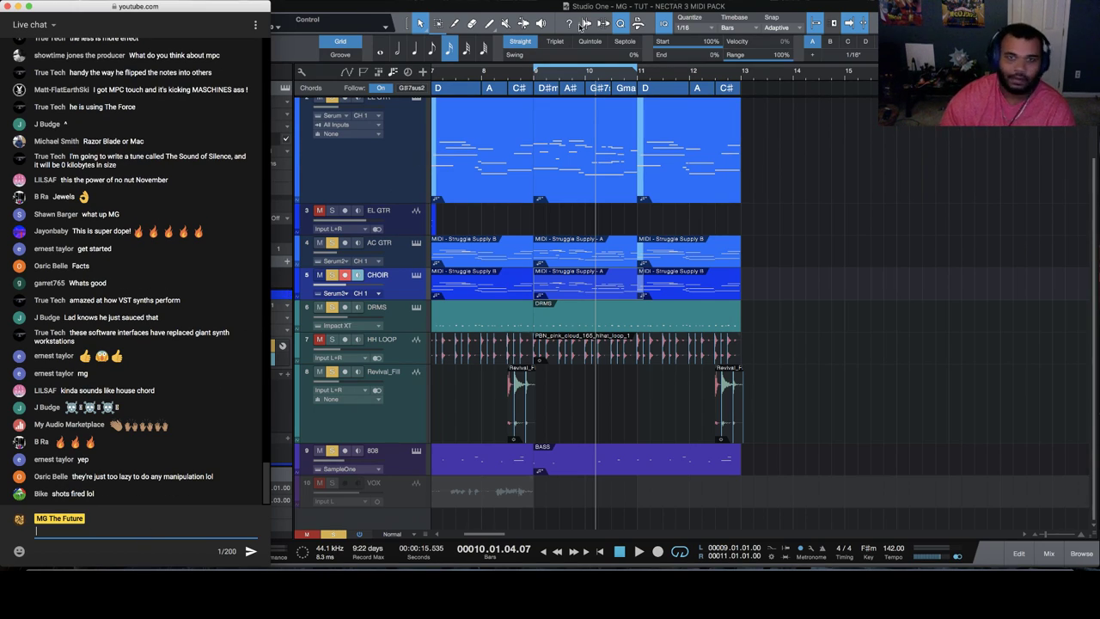
click(534, 78)
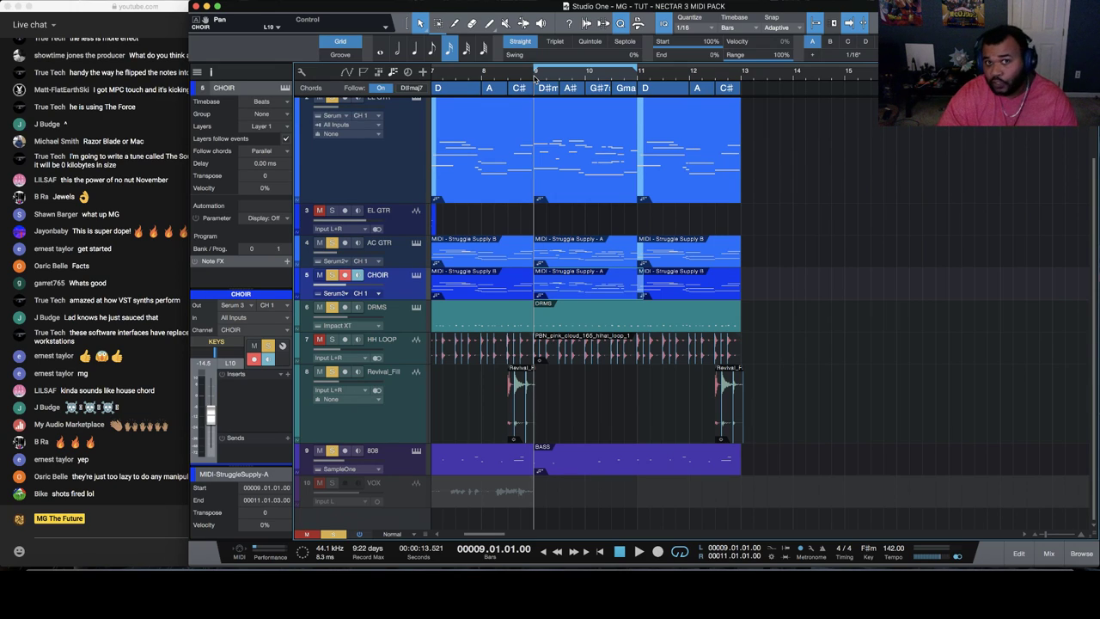
key(space)
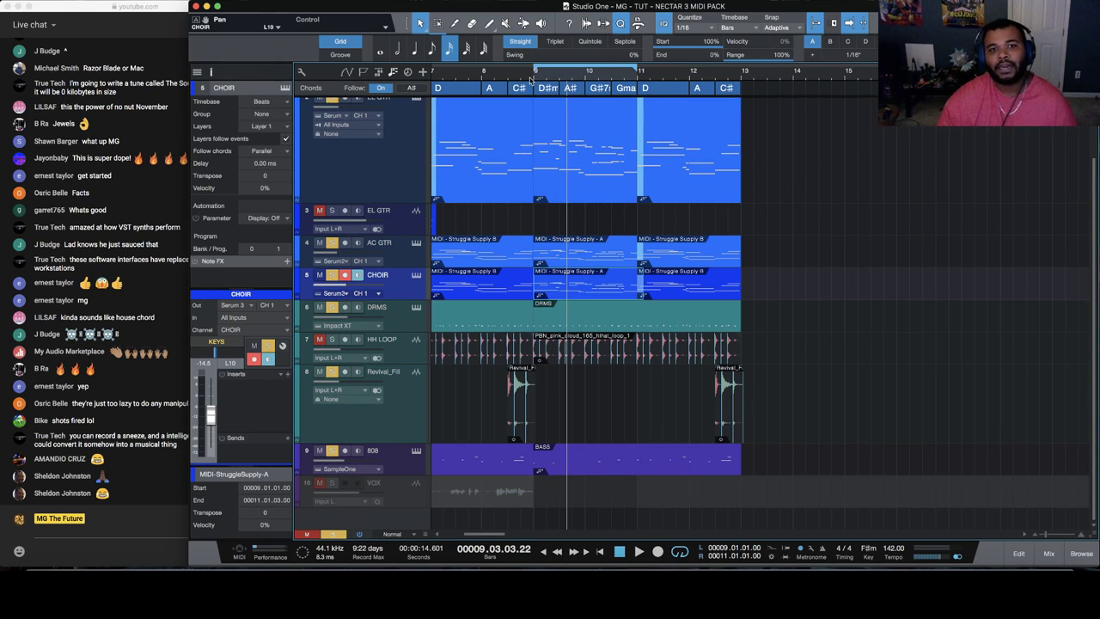
click(535, 76)
key(space)
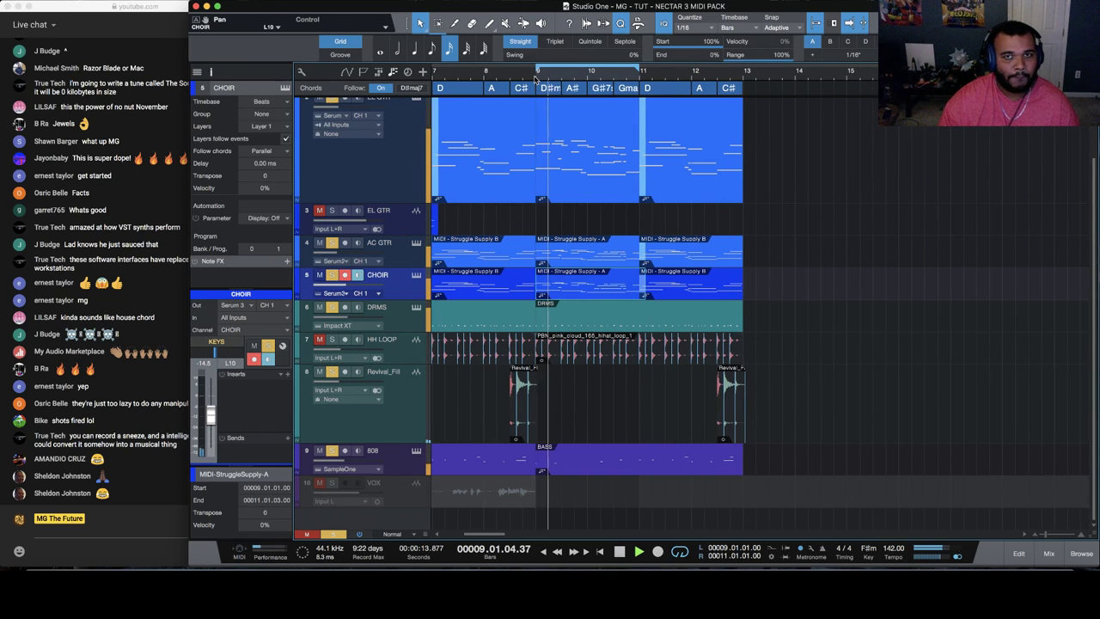
Replay the section from bar 9, following the D#maj7, A#, G#7sus2 and Gmaj7/D# chords on the chord track
scroll(534, 78, up, 5)
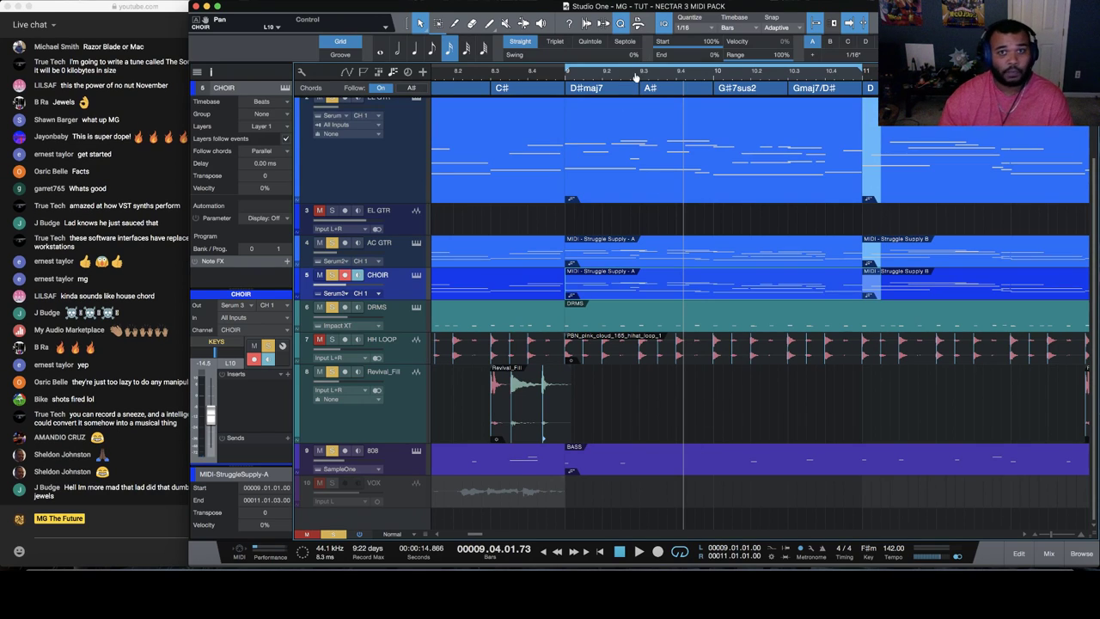
scroll(637, 75, down, 2)
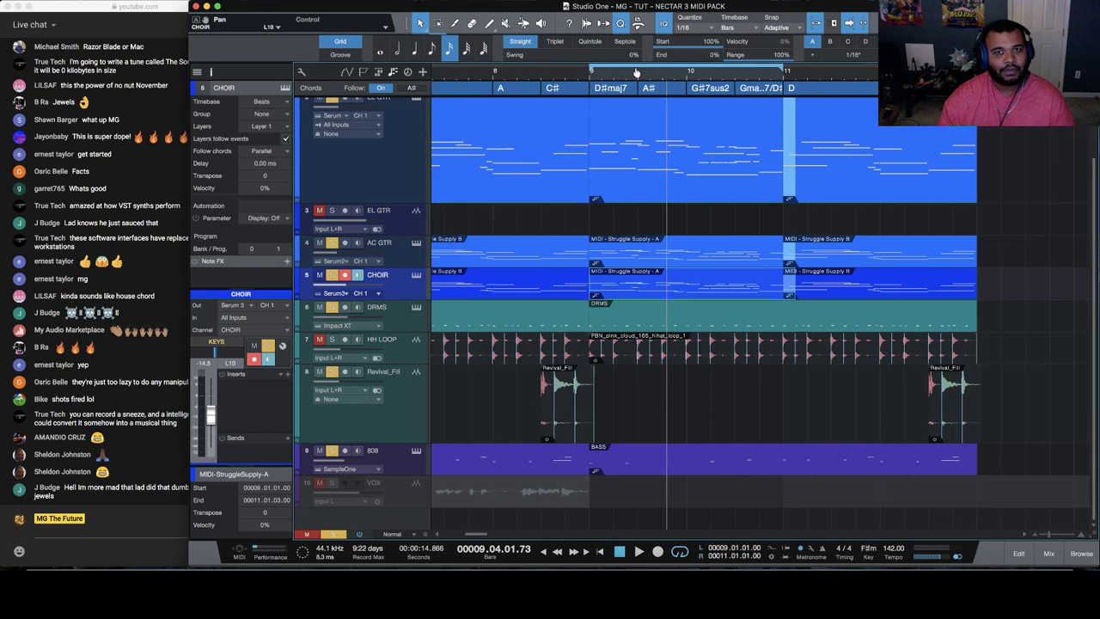
click(590, 81)
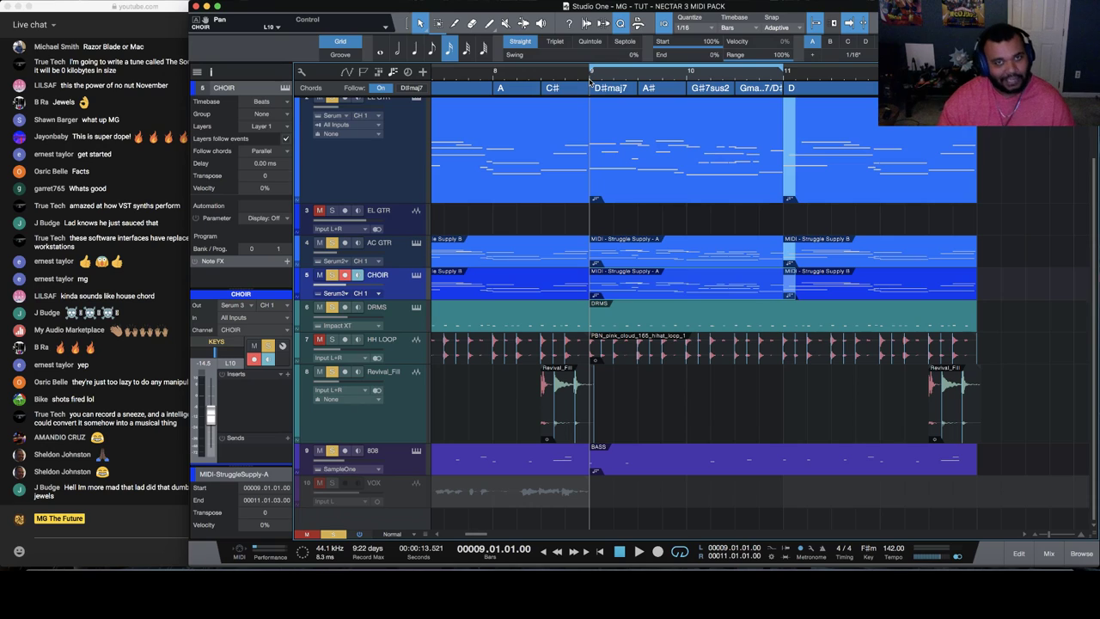
key(space)
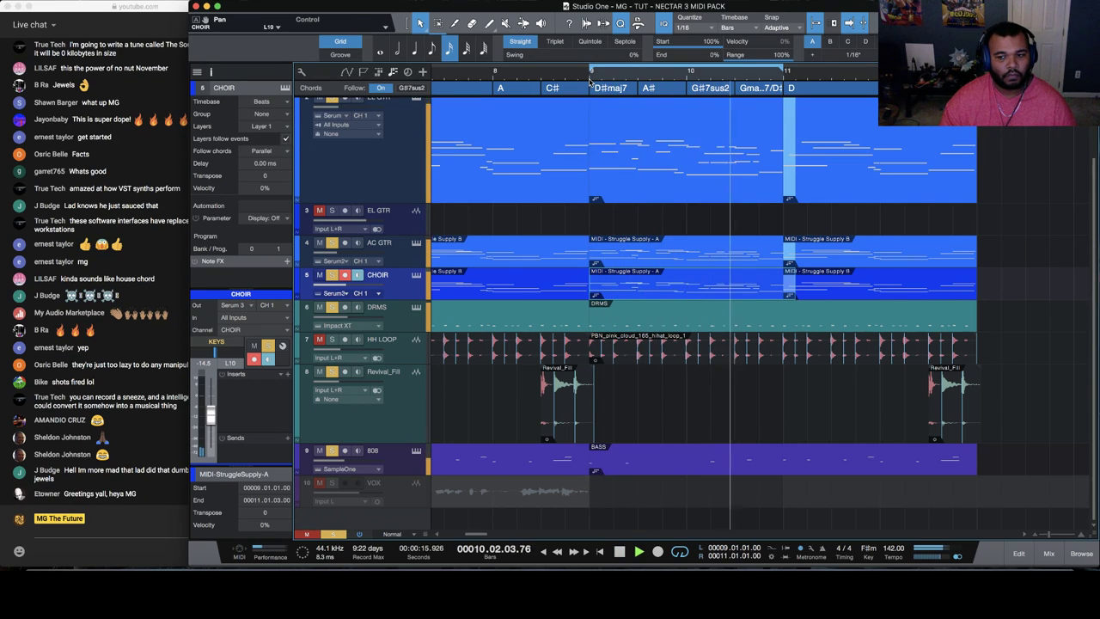
key(space)
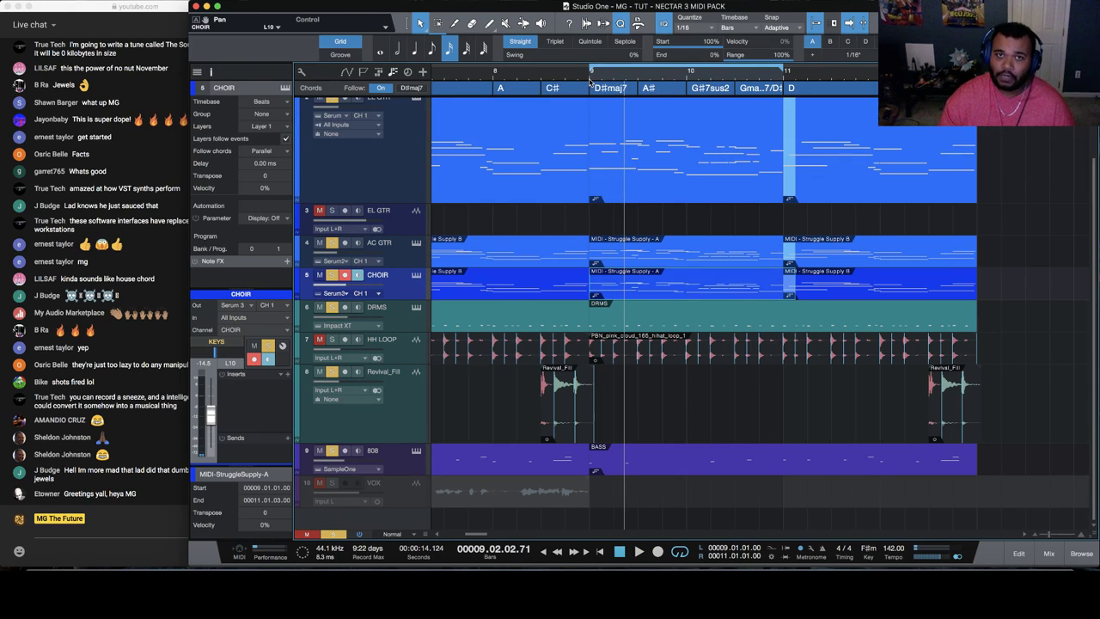
key(space)
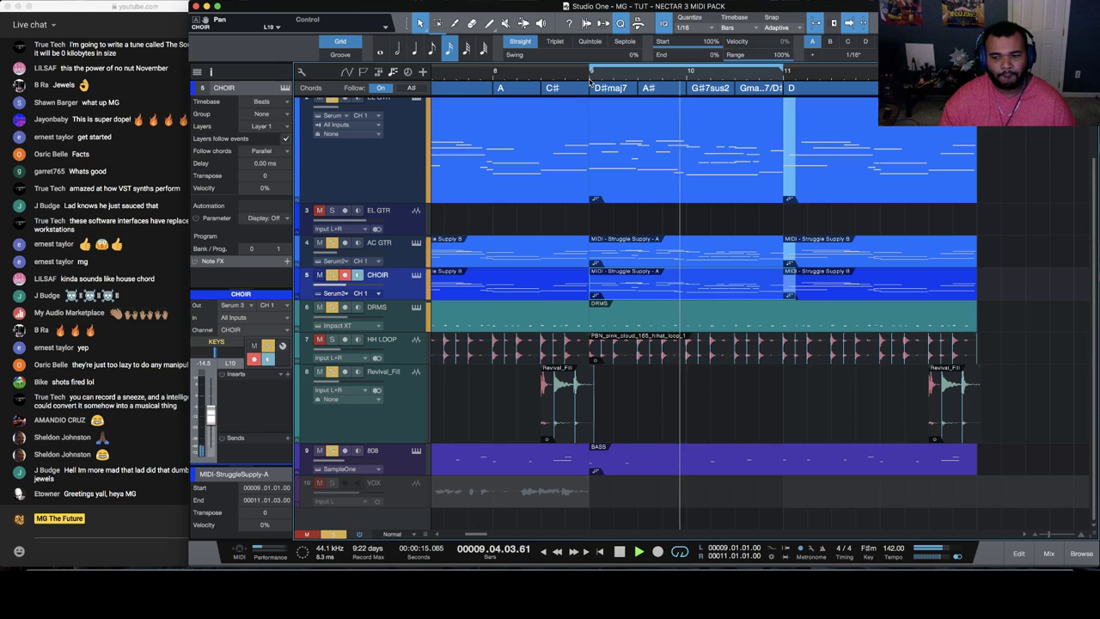
key(space)
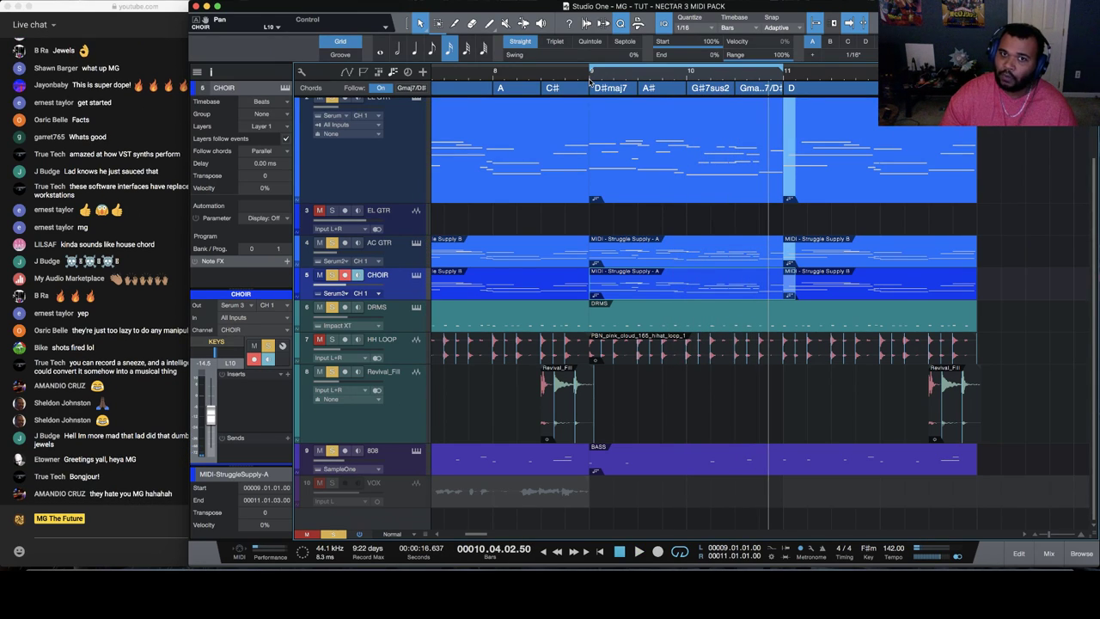
click(589, 79)
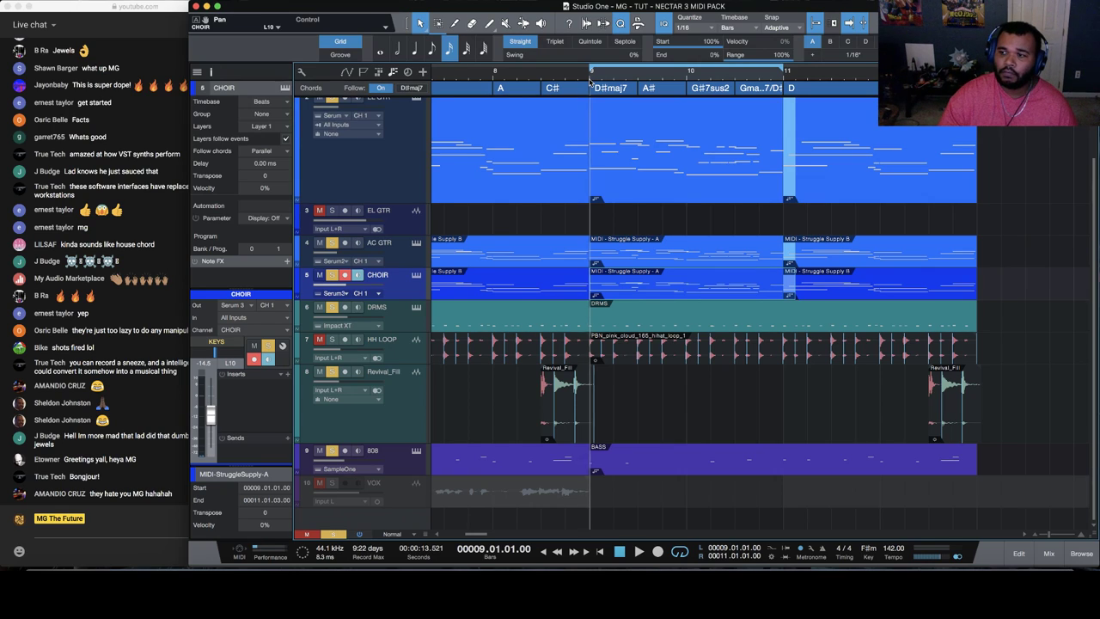
key(space)
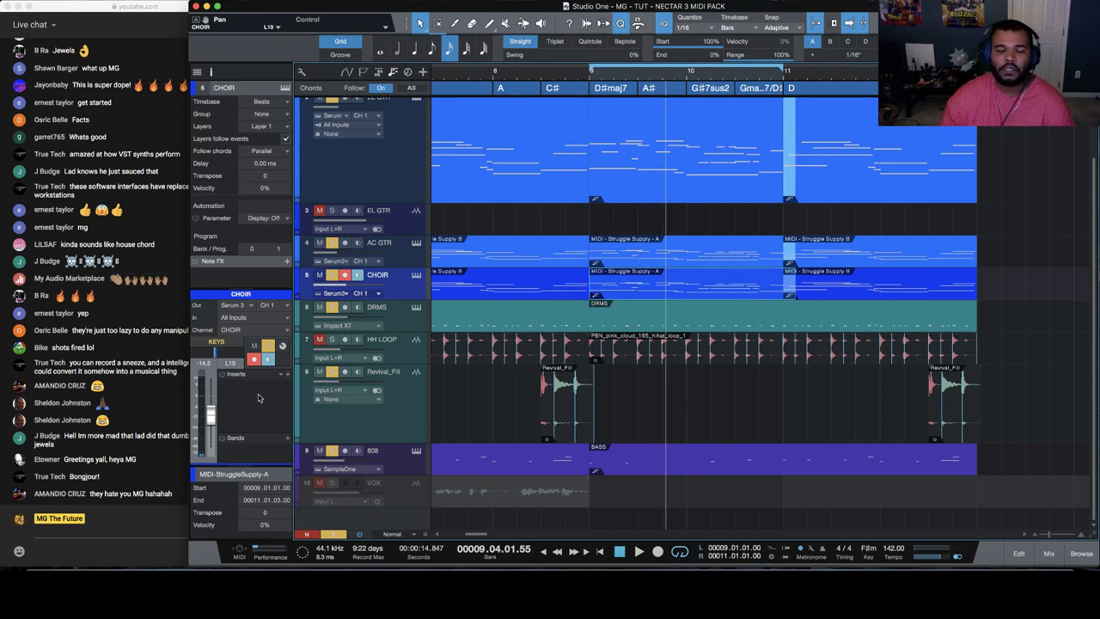
Select the HH LOOP audio event at bar 9 and view its track's Follow chords options, keeping Off
click(166, 395)
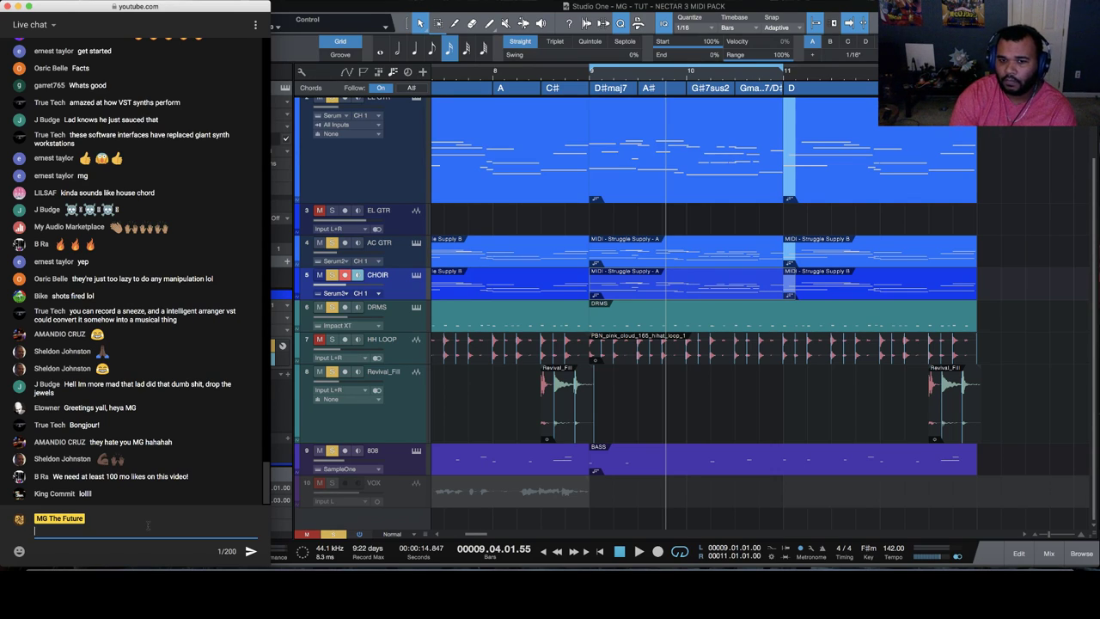
click(642, 311)
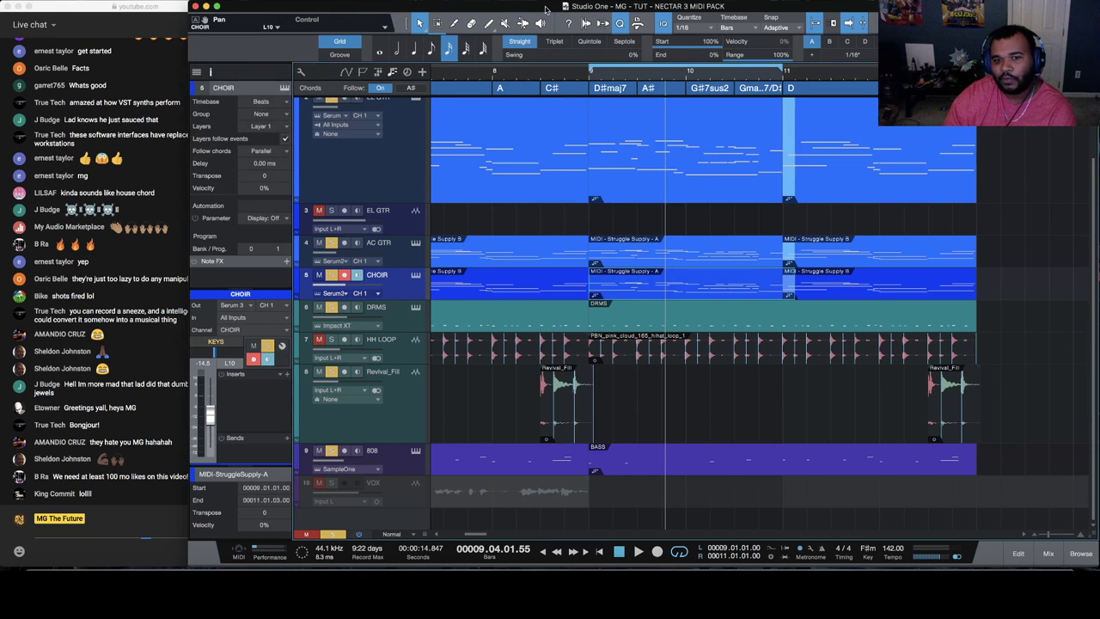
click(646, 361)
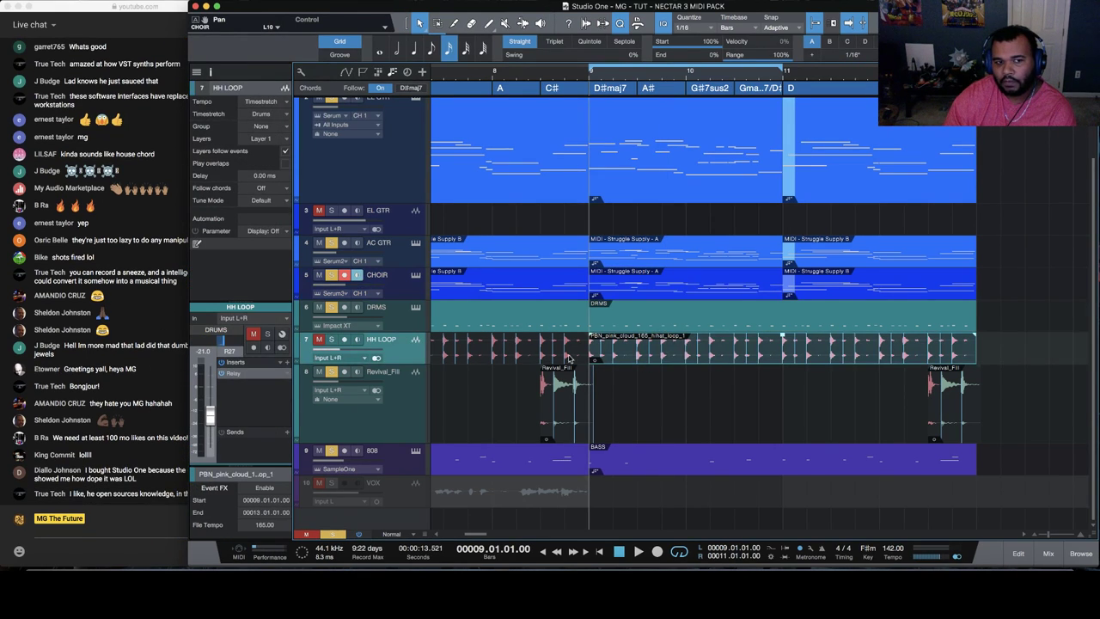
click(276, 190)
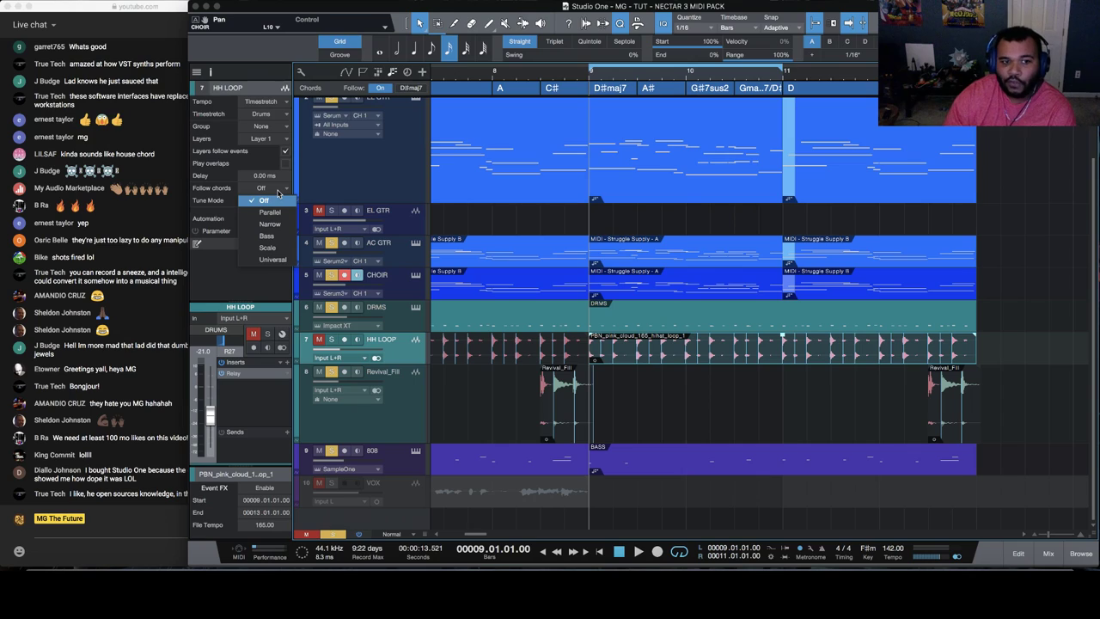
click(277, 192)
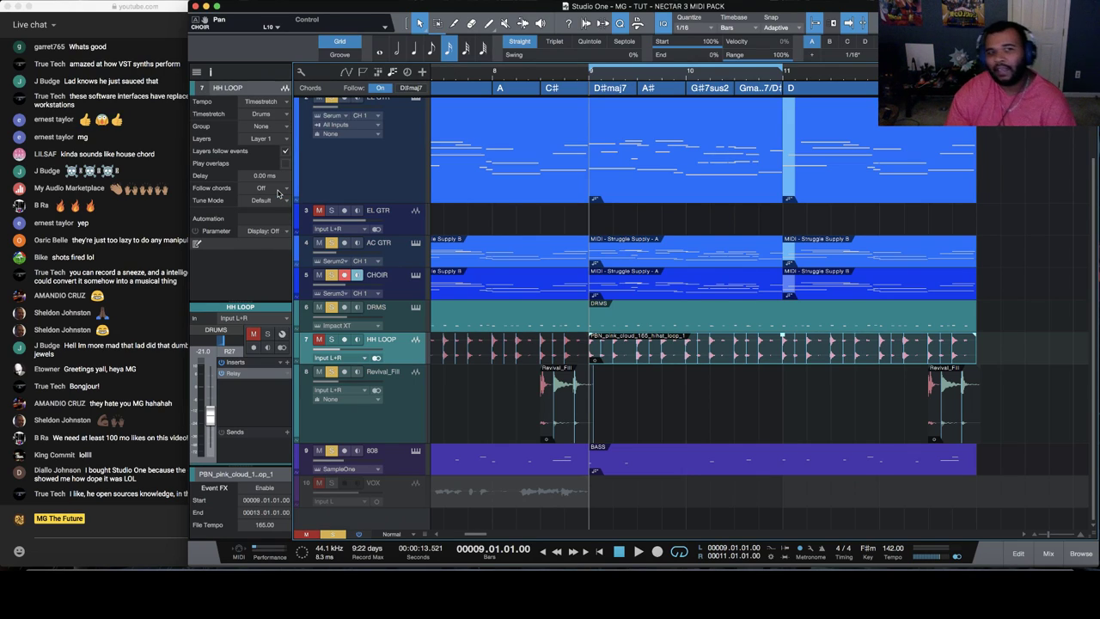
click(276, 191)
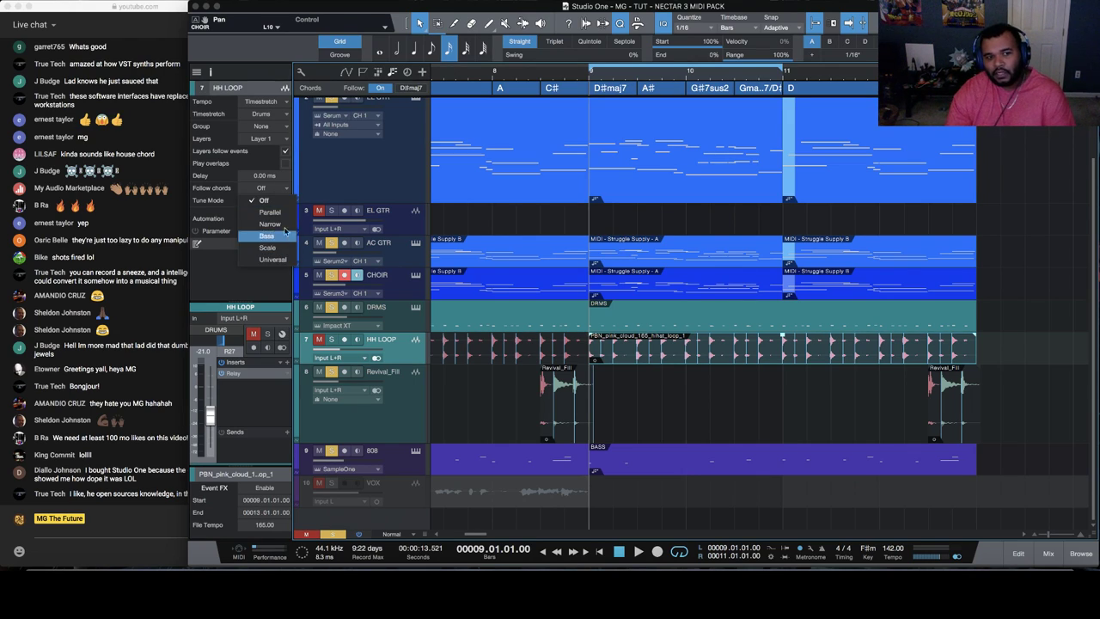
click(217, 294)
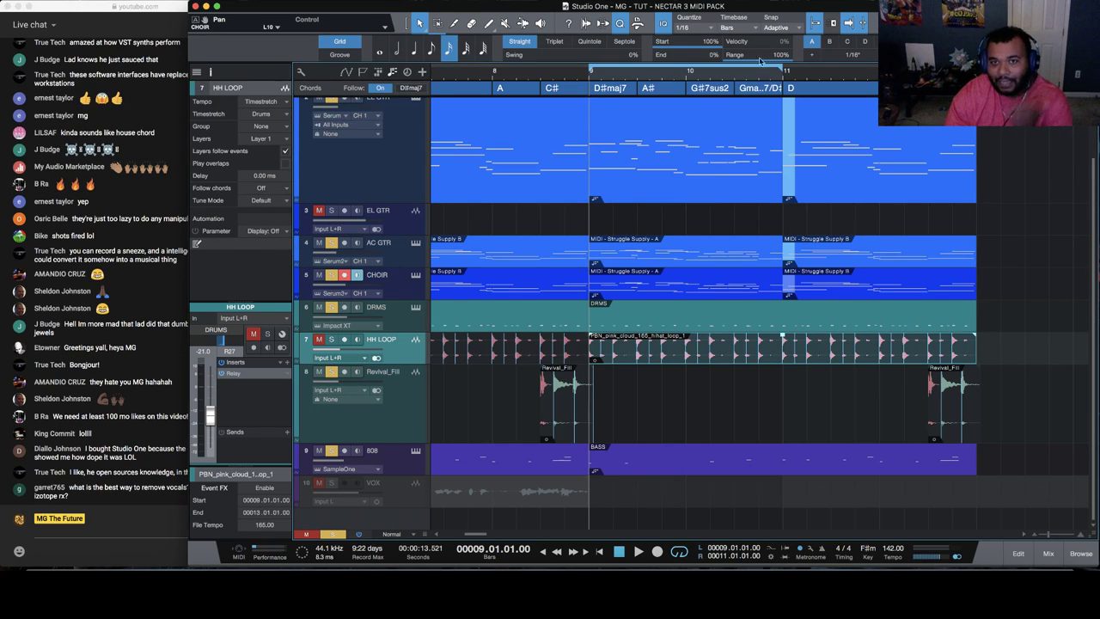
Place a copy of the Sting - Shape Of My Heart audio event at bar 9 on its own track
scroll(741, 76, down, 2)
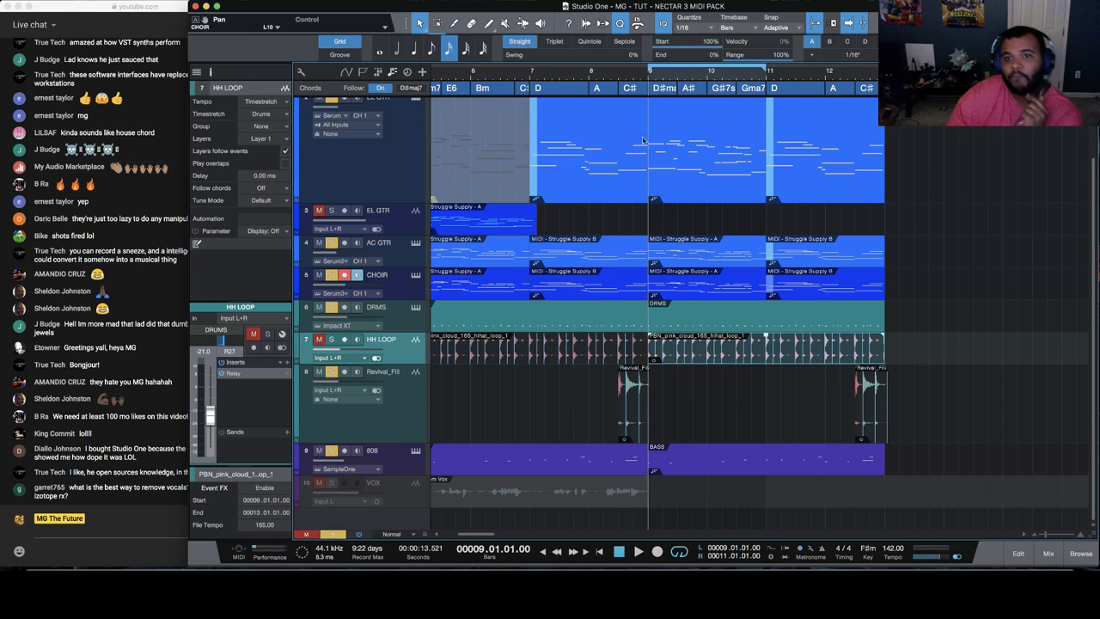
scroll(560, 169, left, 4)
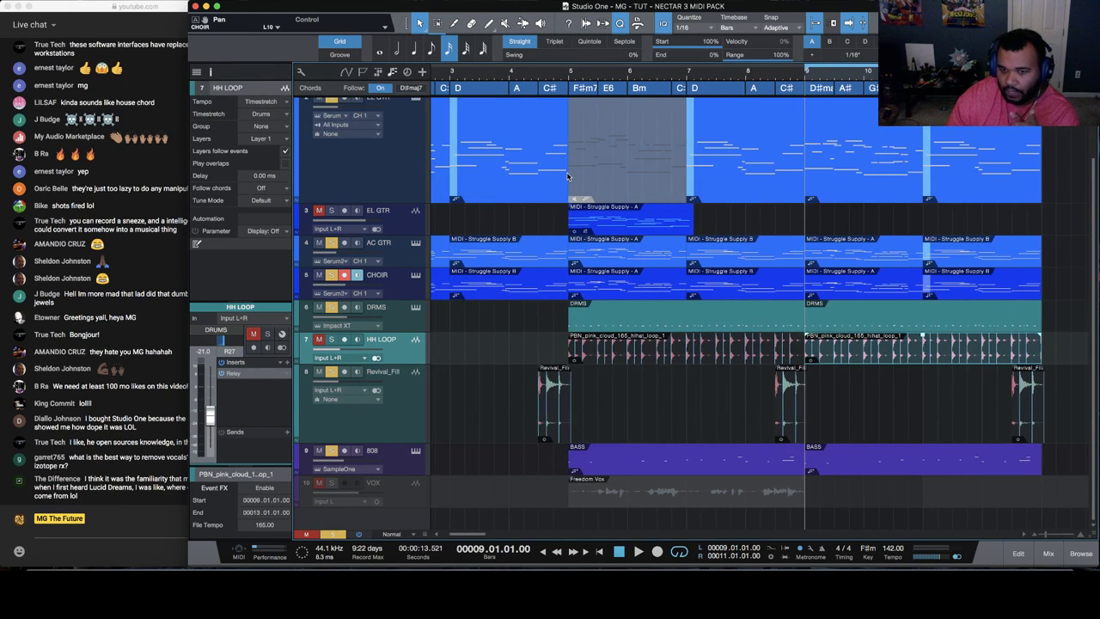
scroll(567, 176, left, 3)
scroll(513, 210, up, 2)
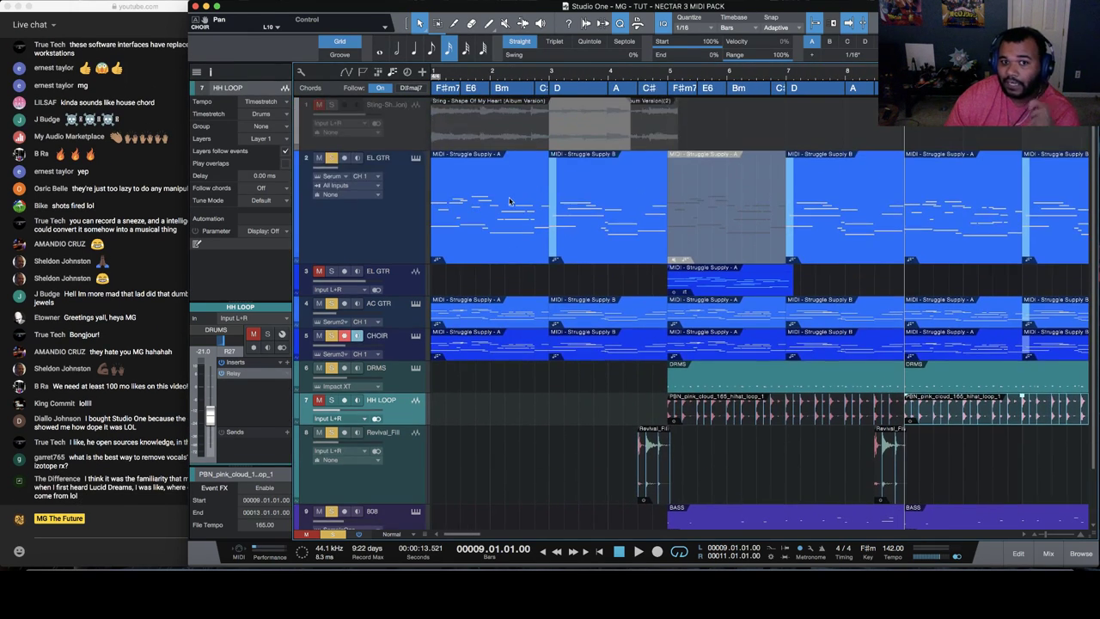
click(499, 131)
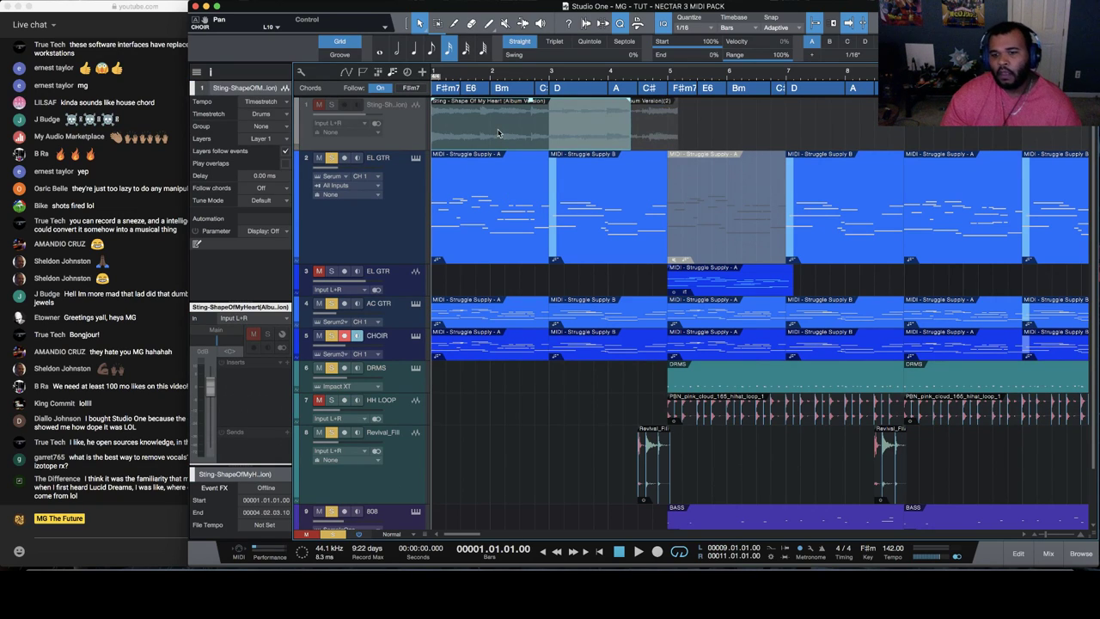
drag(497, 132, 488, 534)
click(822, 71)
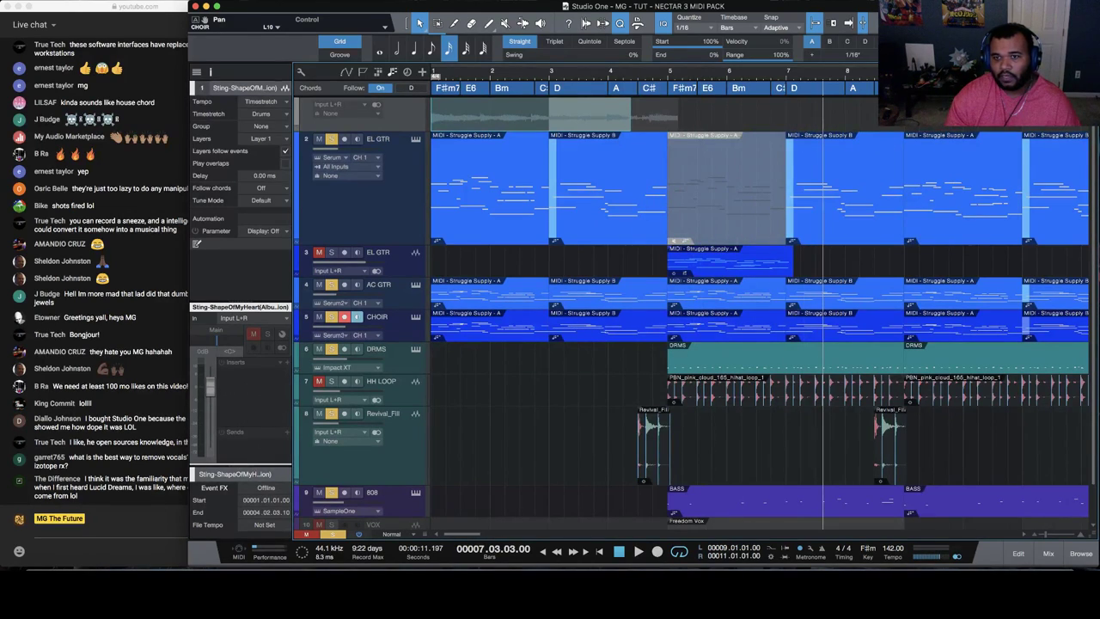
drag(822, 72, 904, 71)
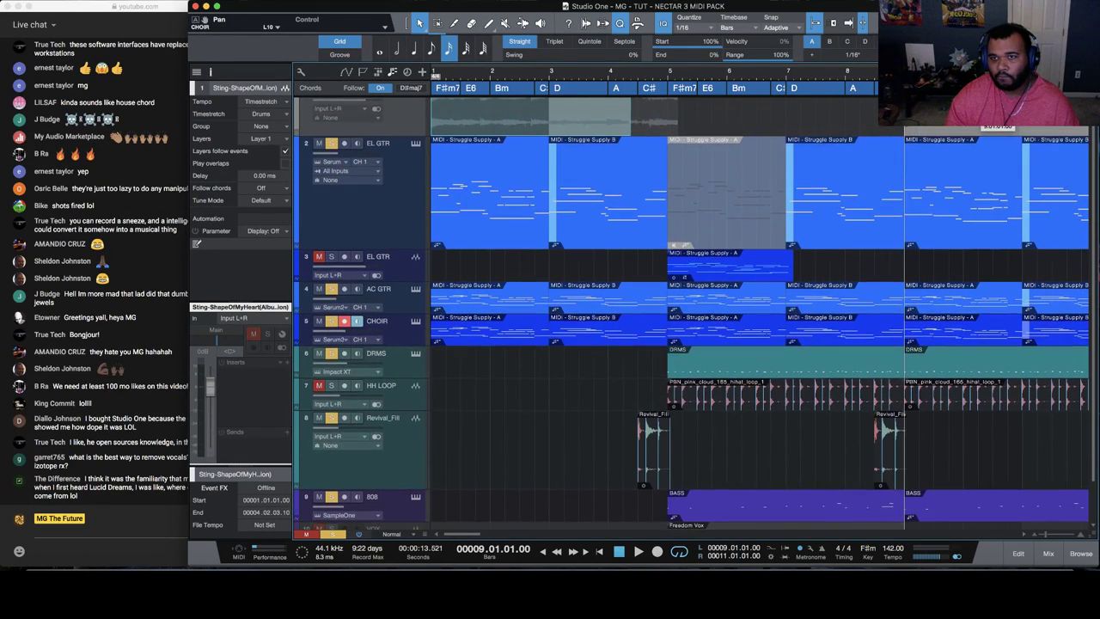
scroll(694, 313, up, 1)
click(901, 129)
scroll(900, 129, right, 5)
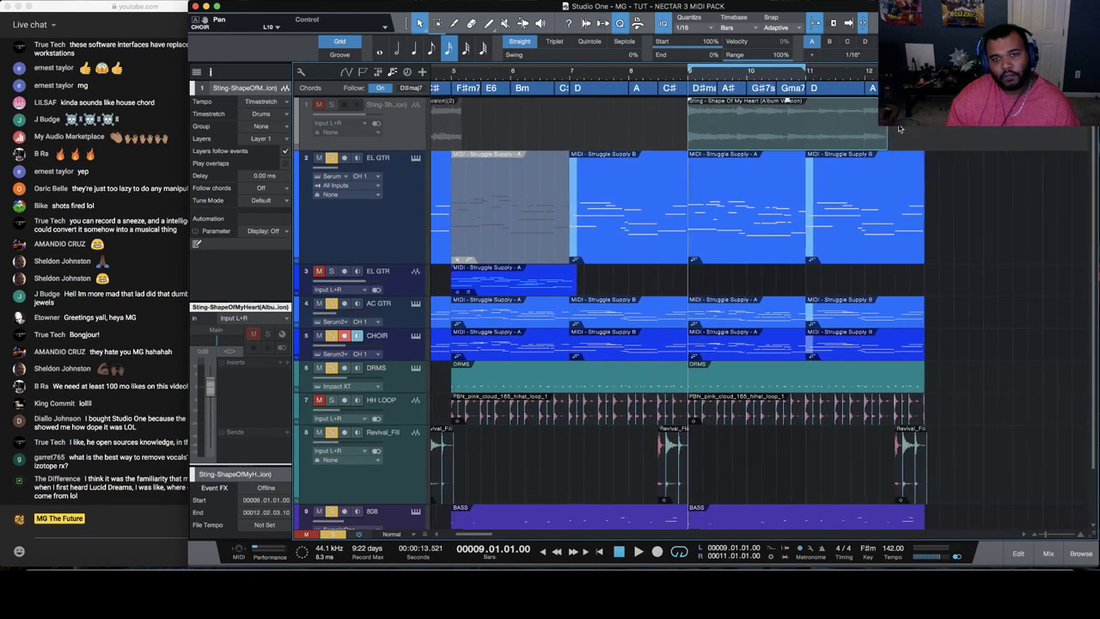
Enable the deactivated Sting - Shape Of My Heart track
click(717, 93)
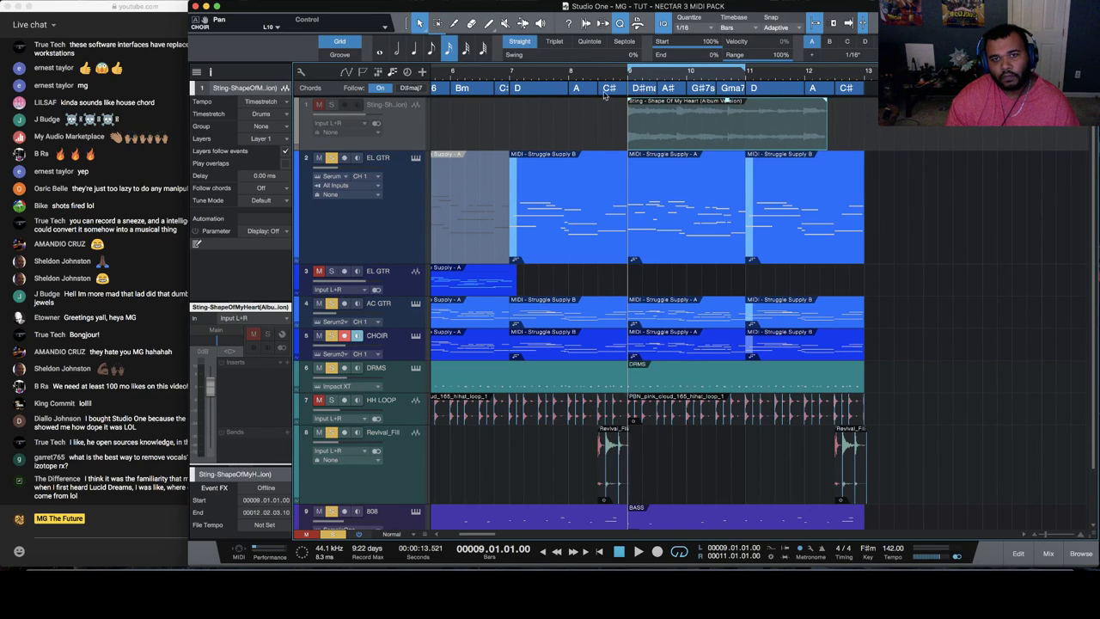
right_click(420, 138)
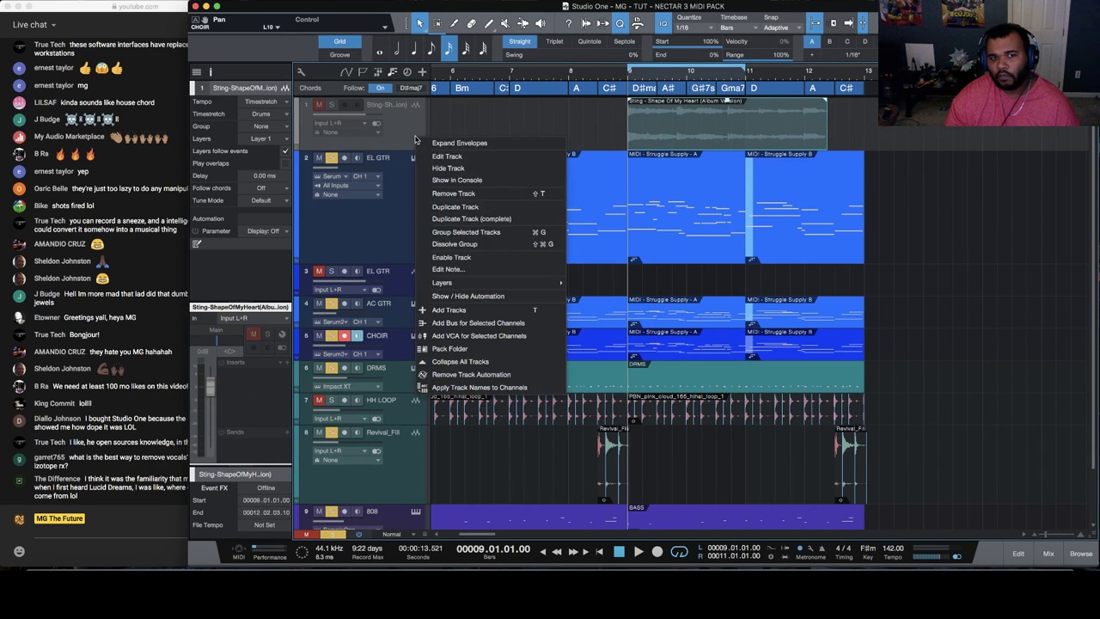
click(523, 266)
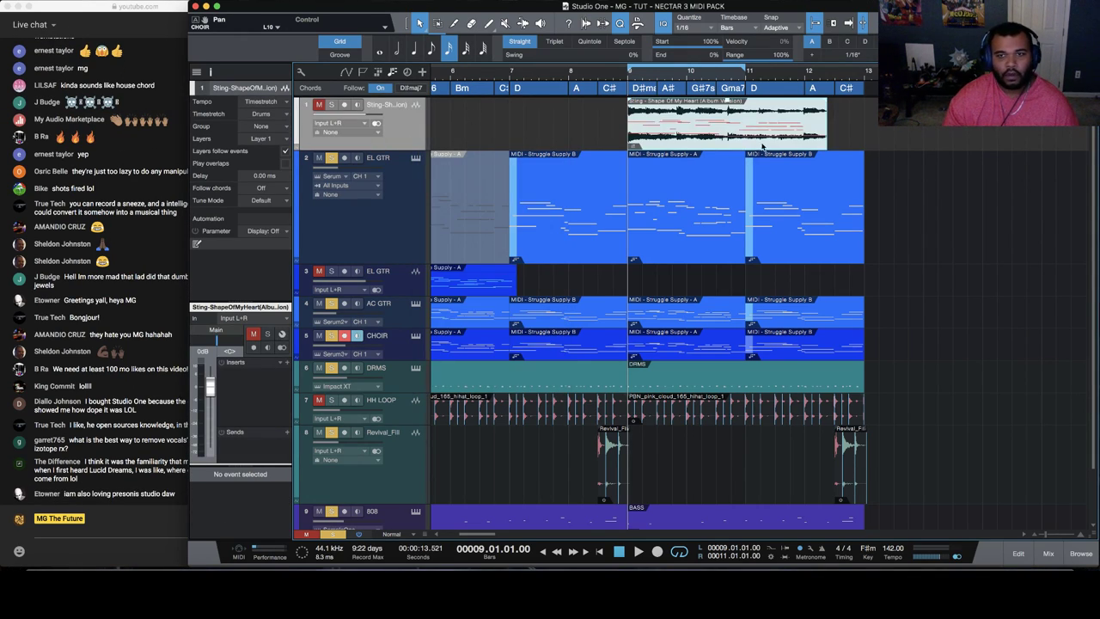
Open the Shape Of My Heart event at bar 9 for editing, inspect its detected notes in Melodyne and close the editor
double_click(671, 142)
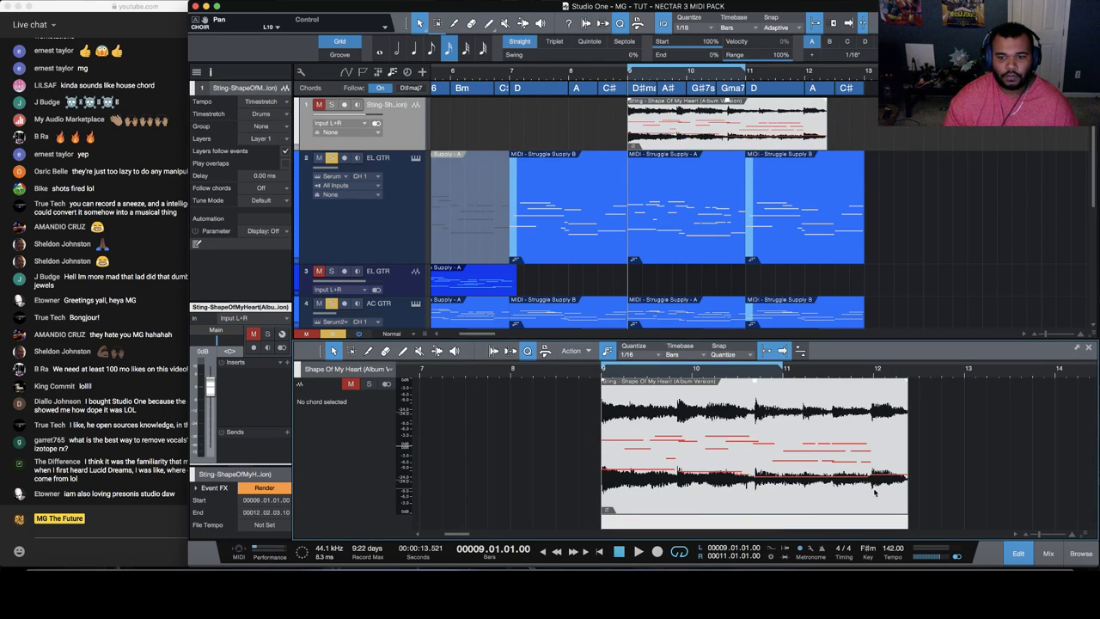
click(1018, 562)
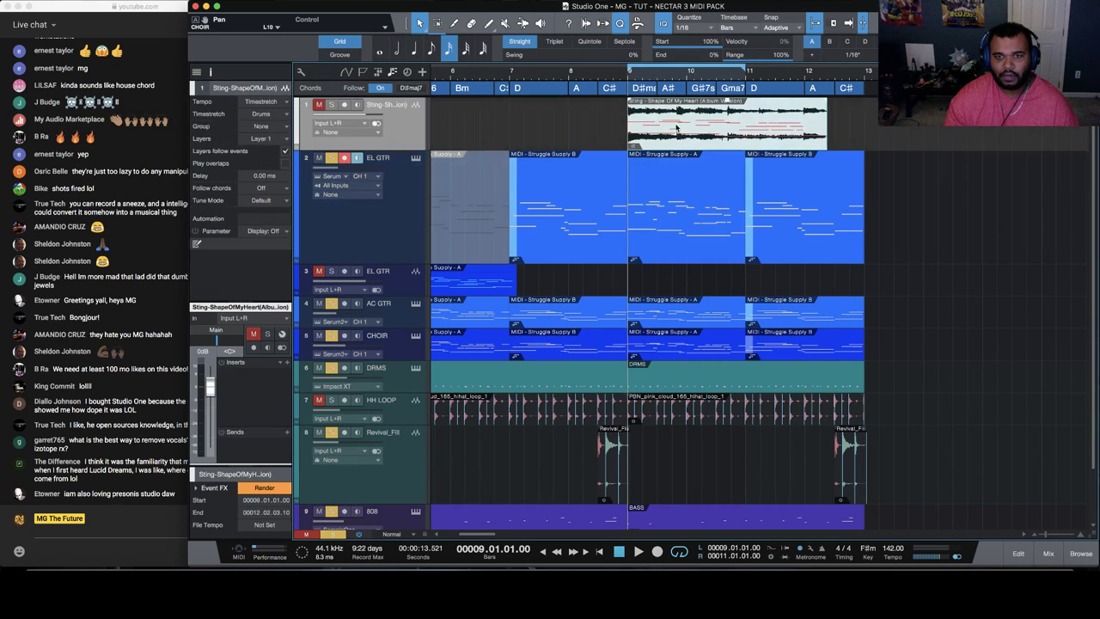
click(1048, 554)
click(1019, 554)
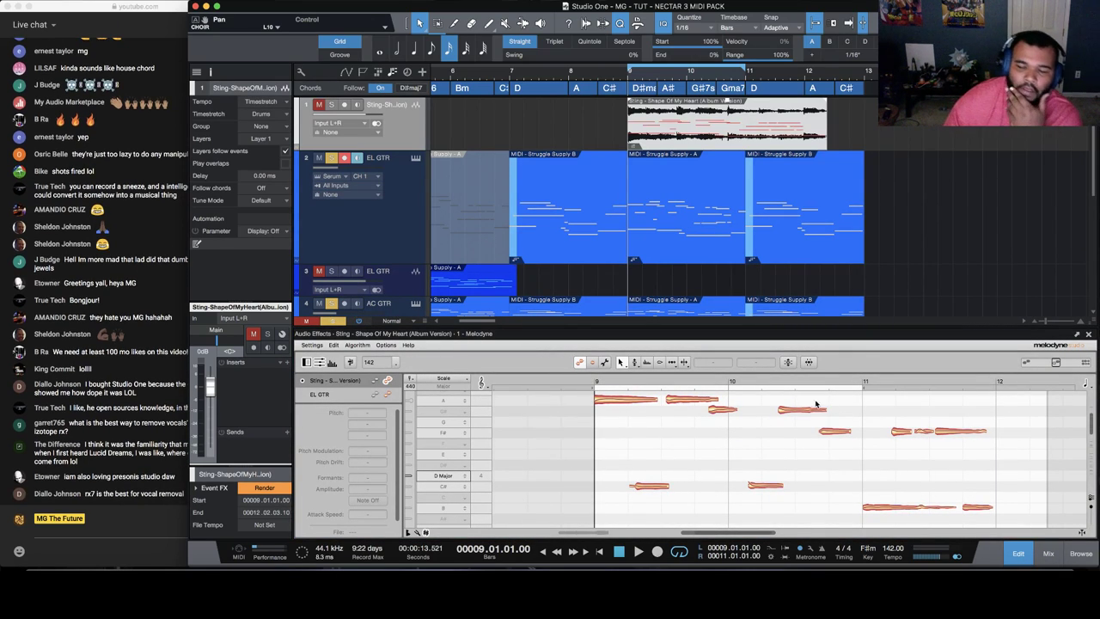
key(F2)
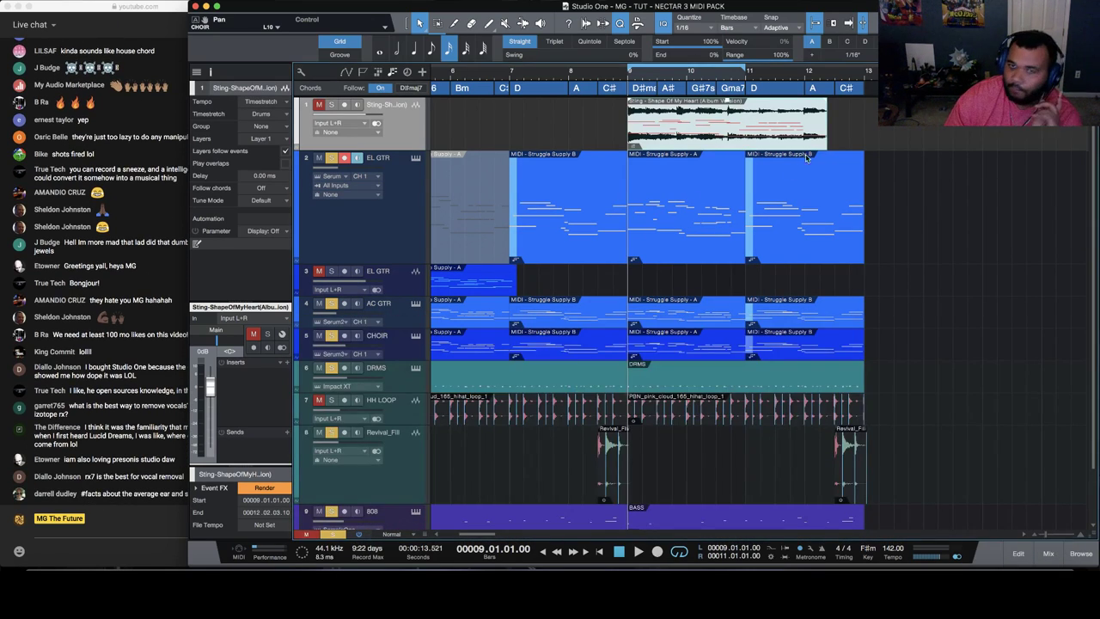
Set the Sting track's Follow chords mode to Parallel and its Tune Mode to Guitar
click(210, 72)
click(210, 72)
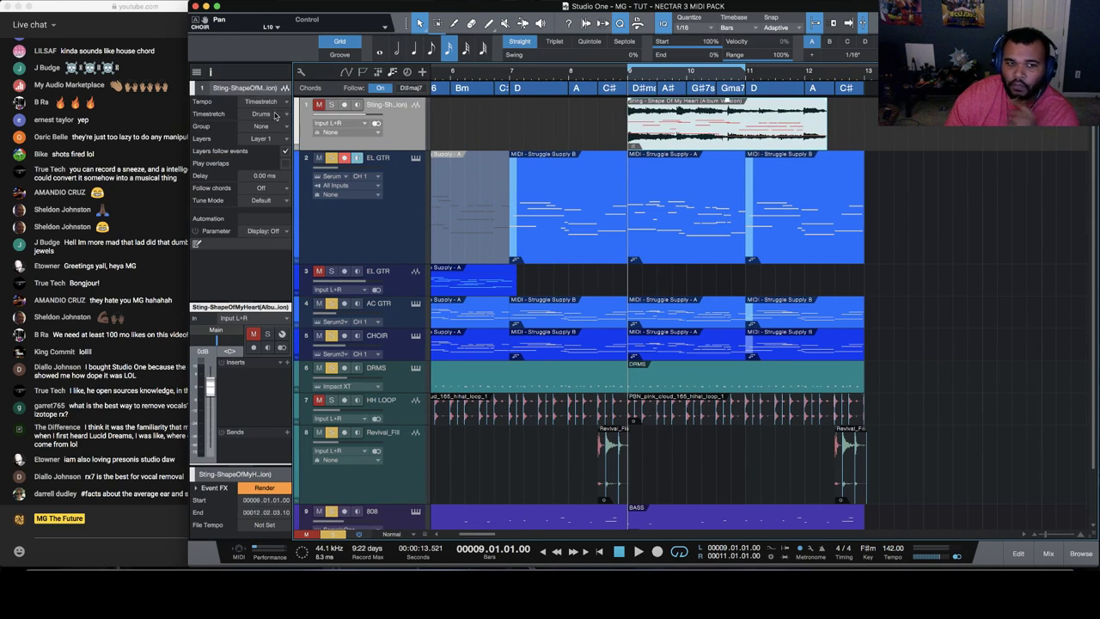
click(278, 199)
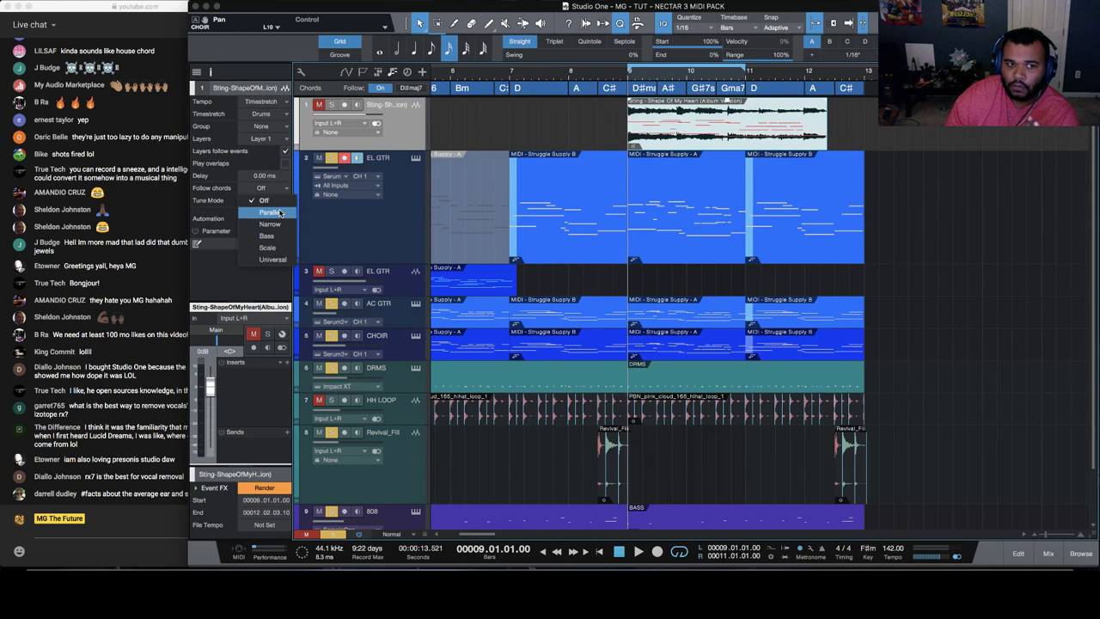
click(278, 212)
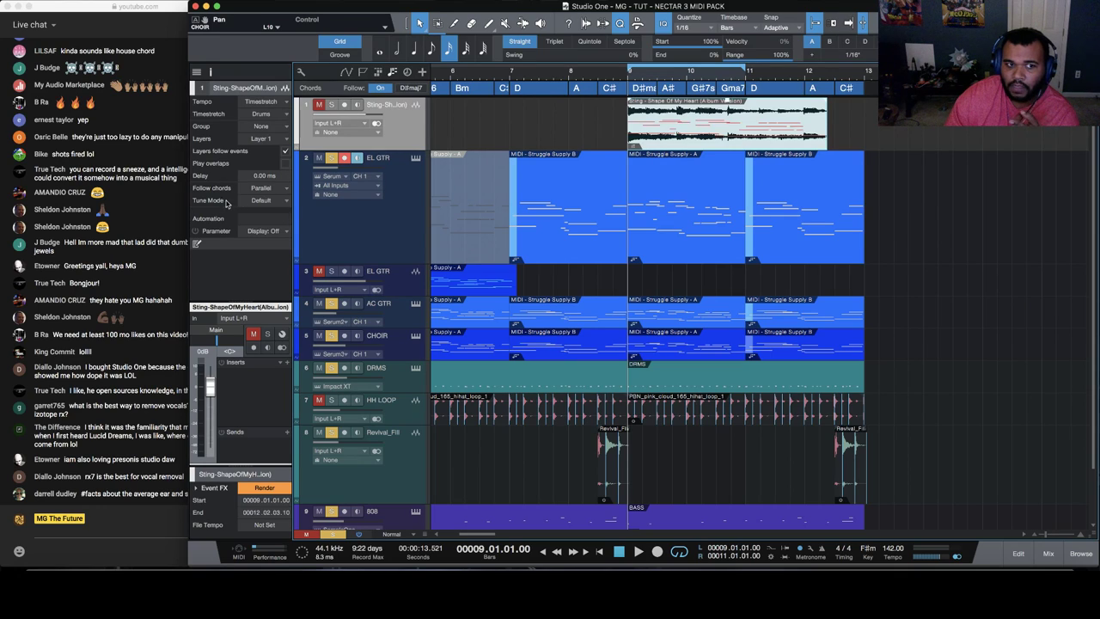
click(263, 203)
click(279, 237)
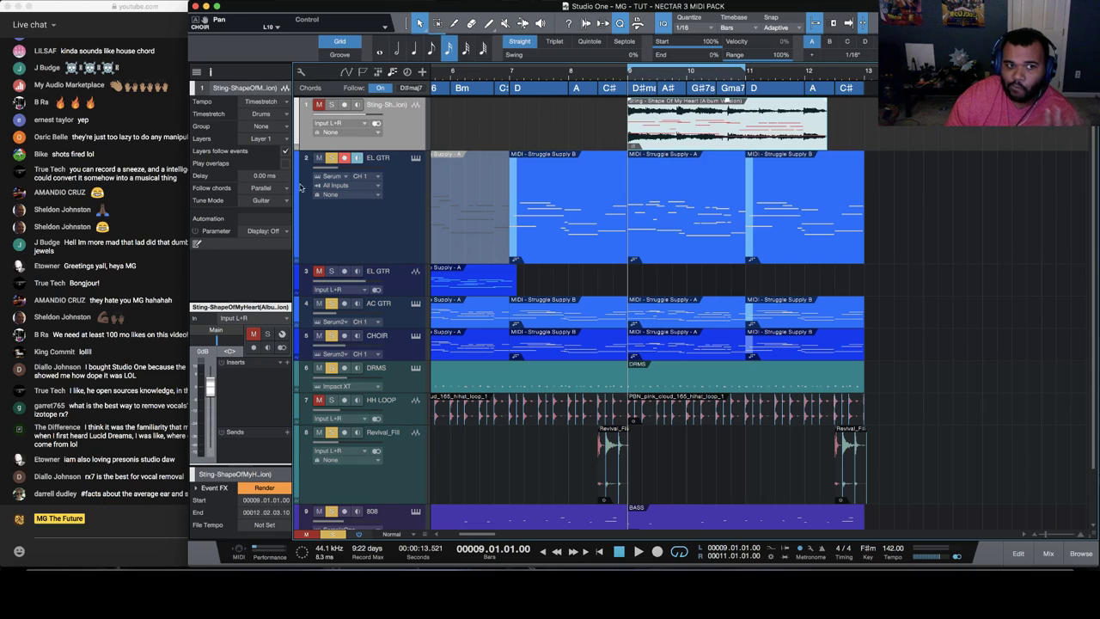
Unmute and solo the Sting track, then briefly audition it from bar 9
click(319, 104)
click(331, 104)
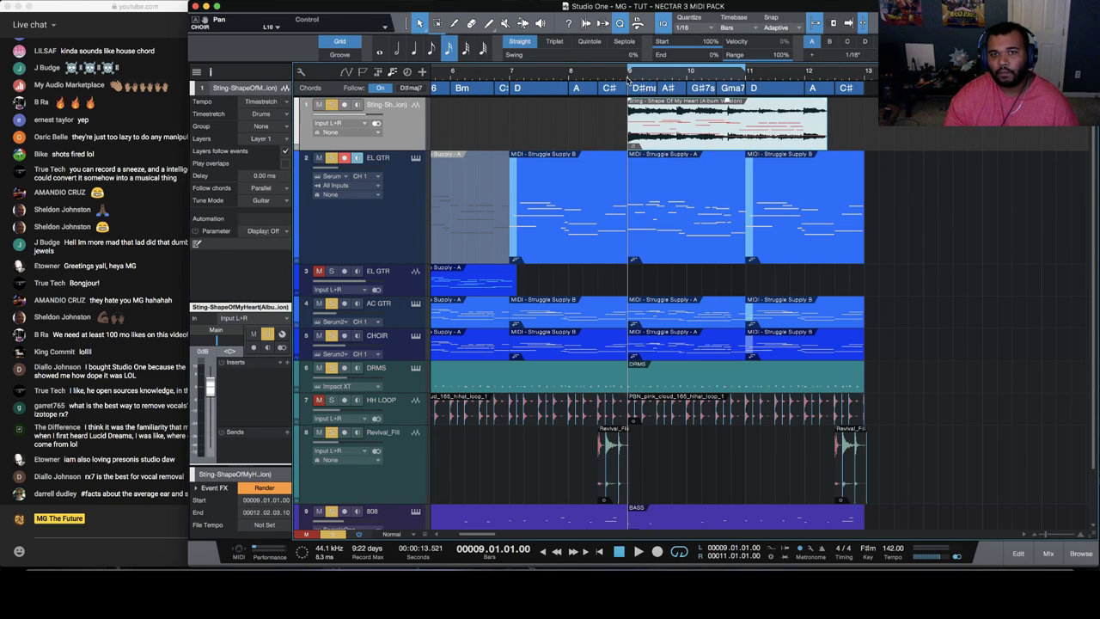
key(space)
key(space)
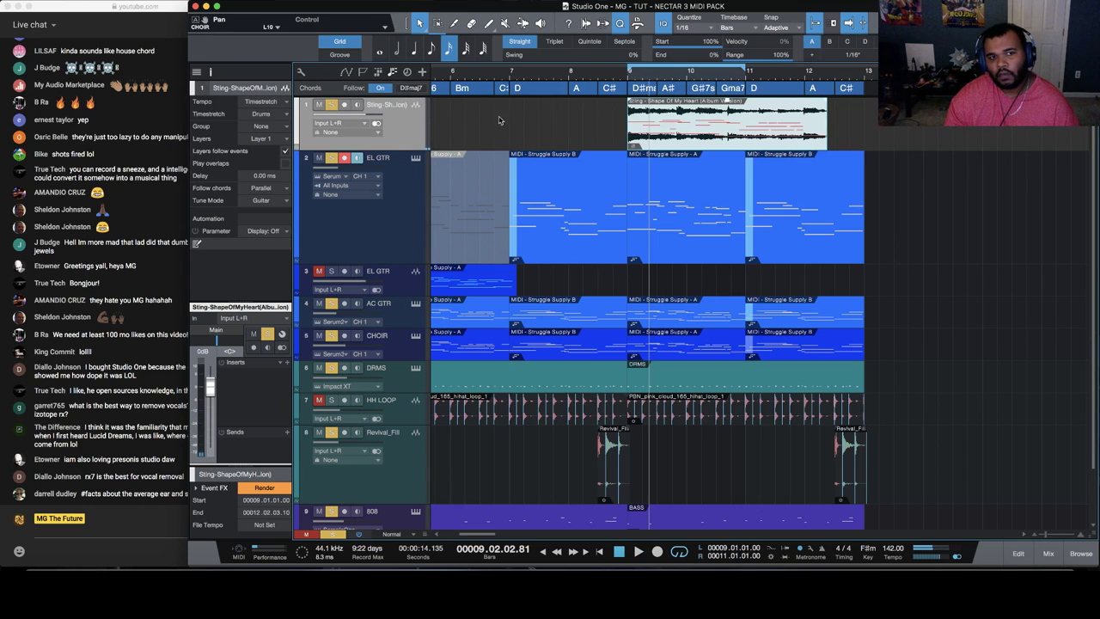
Clear the solos on all the other tracks so that only the Sting track is soloed
click(331, 334)
click(330, 335)
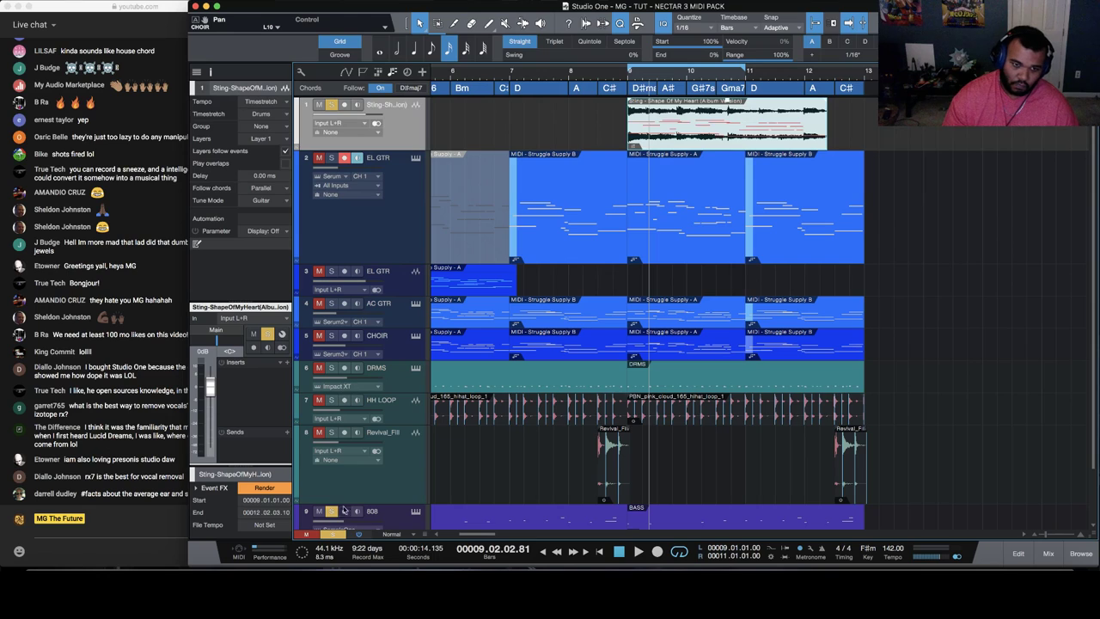
scroll(357, 464, down, 2)
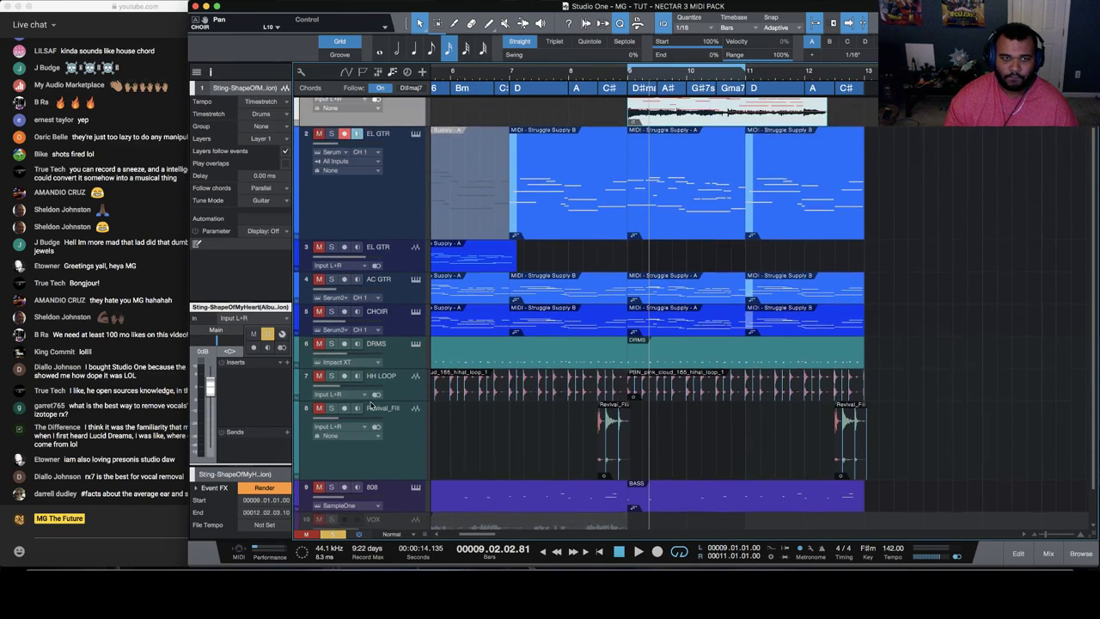
scroll(371, 409, up, 2)
click(330, 105)
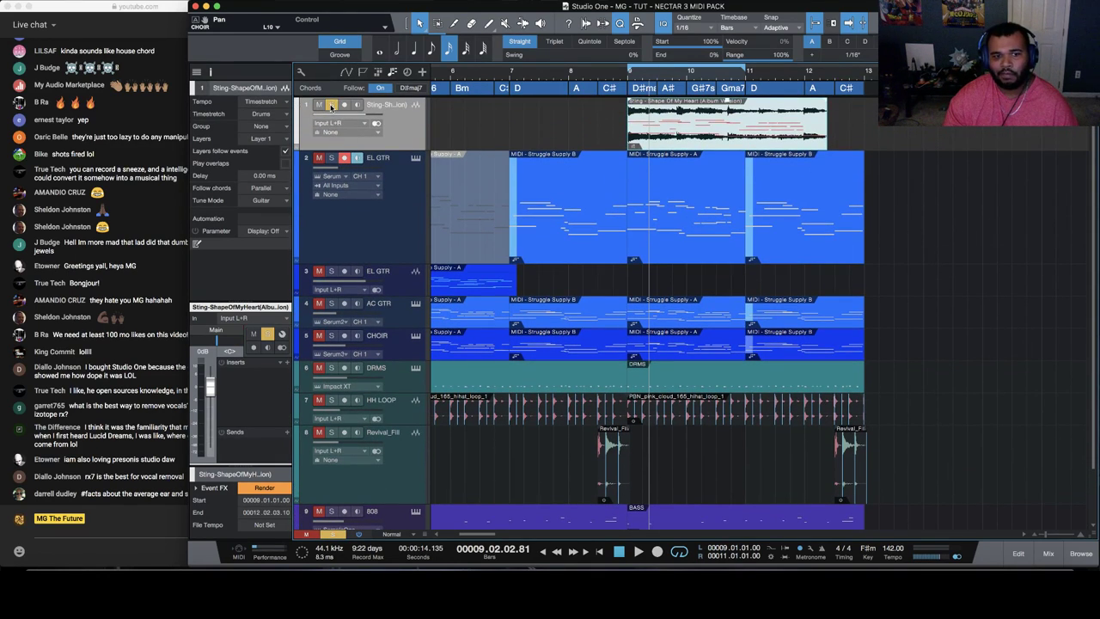
Lower the Sting track's volume to -4.8 dB and play the chord-following sample from bar 9
click(628, 76)
drag(360, 124, 349, 120)
key(space)
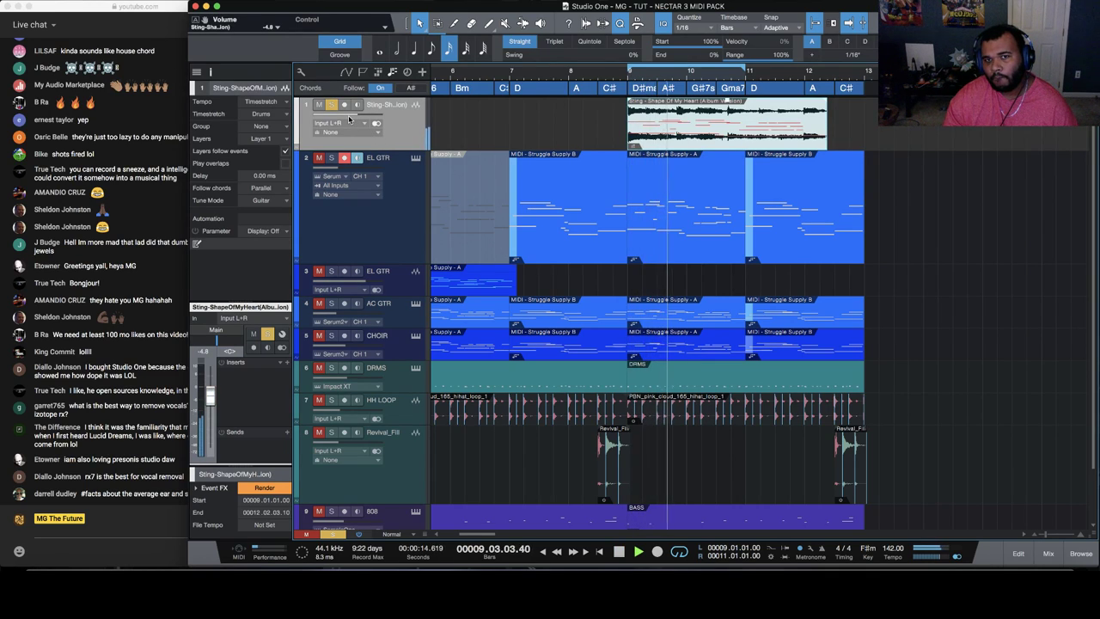
Show the mixer console and insert the PreSonus Pro EQ on the Sting track's channel
click(1047, 554)
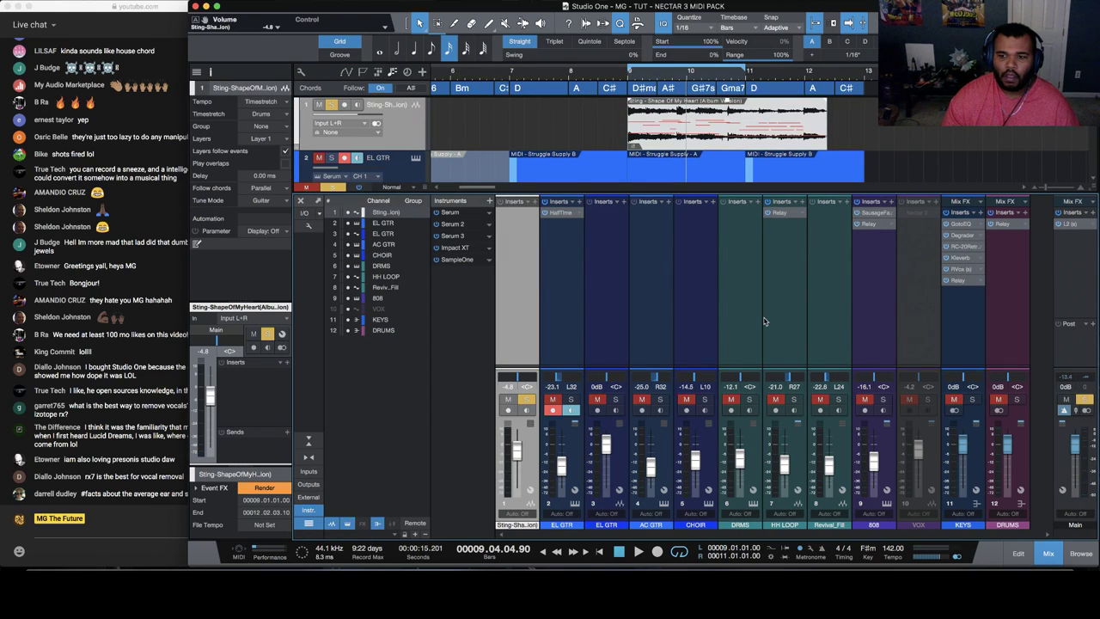
click(536, 202)
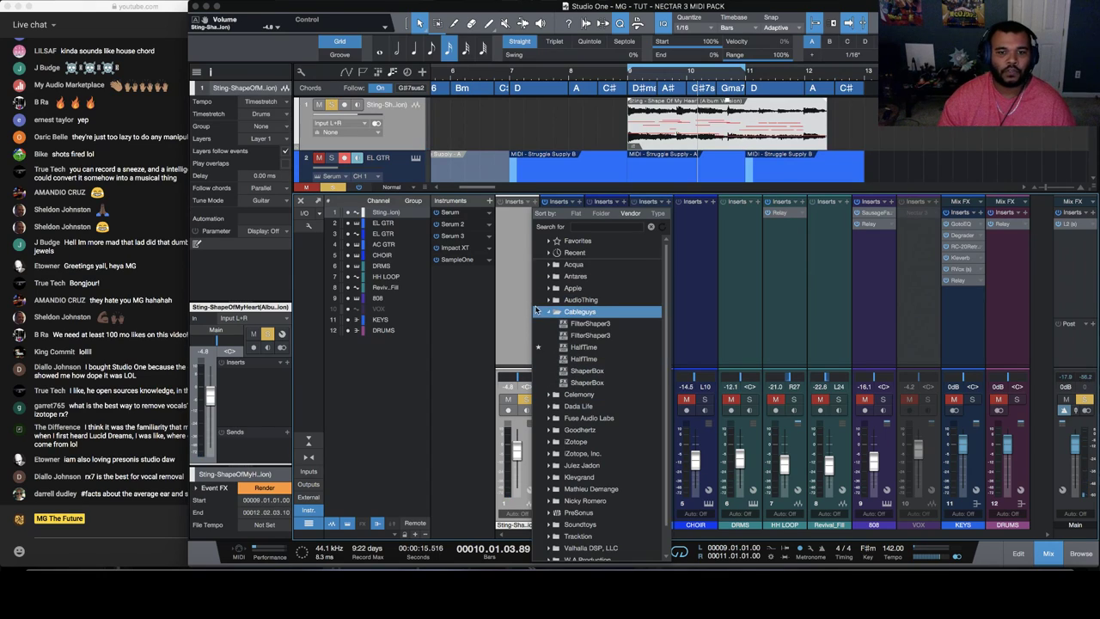
click(548, 313)
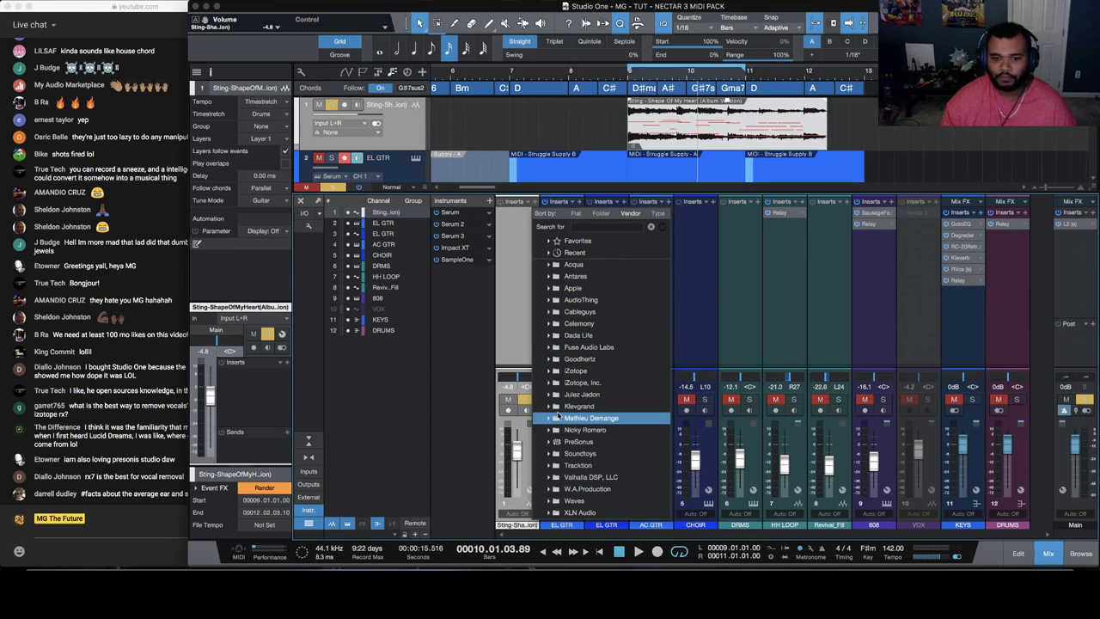
click(549, 441)
scroll(619, 404, down, 3)
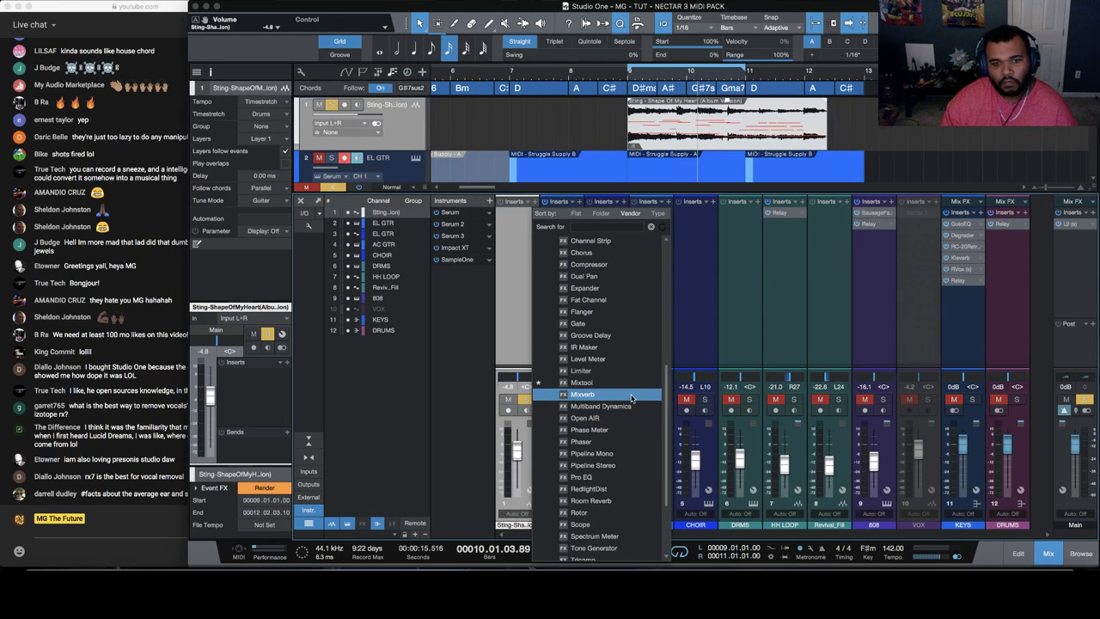
click(581, 476)
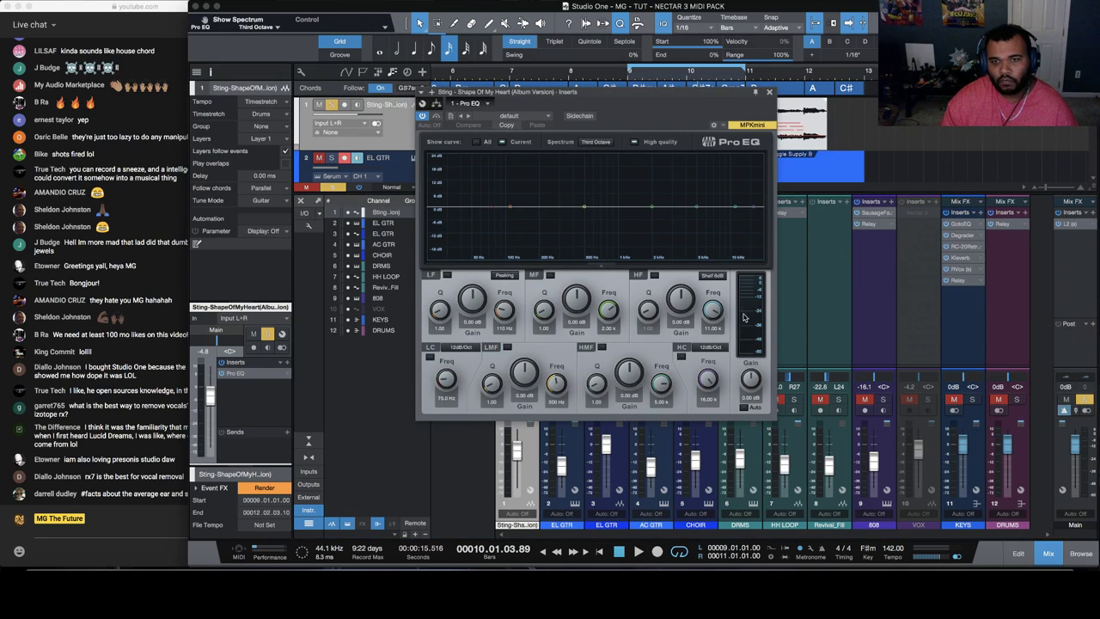
Apply a deep high-shelf cut at about 476 Hz in the Sting track's Pro EQ and close the plug-in
drag(715, 318, 672, 347)
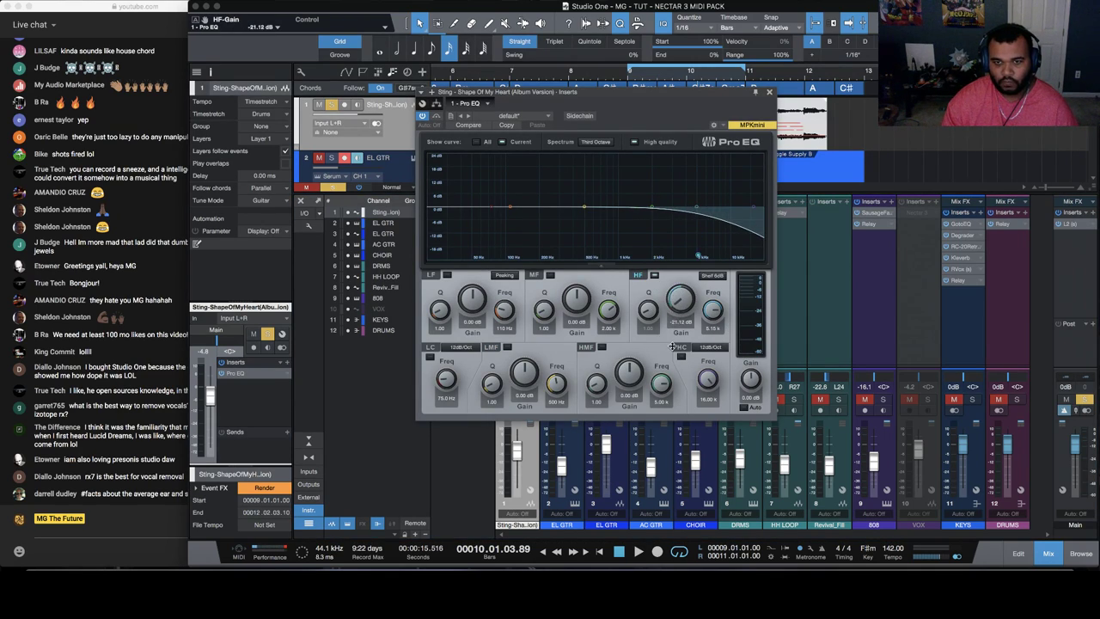
drag(713, 316, 715, 356)
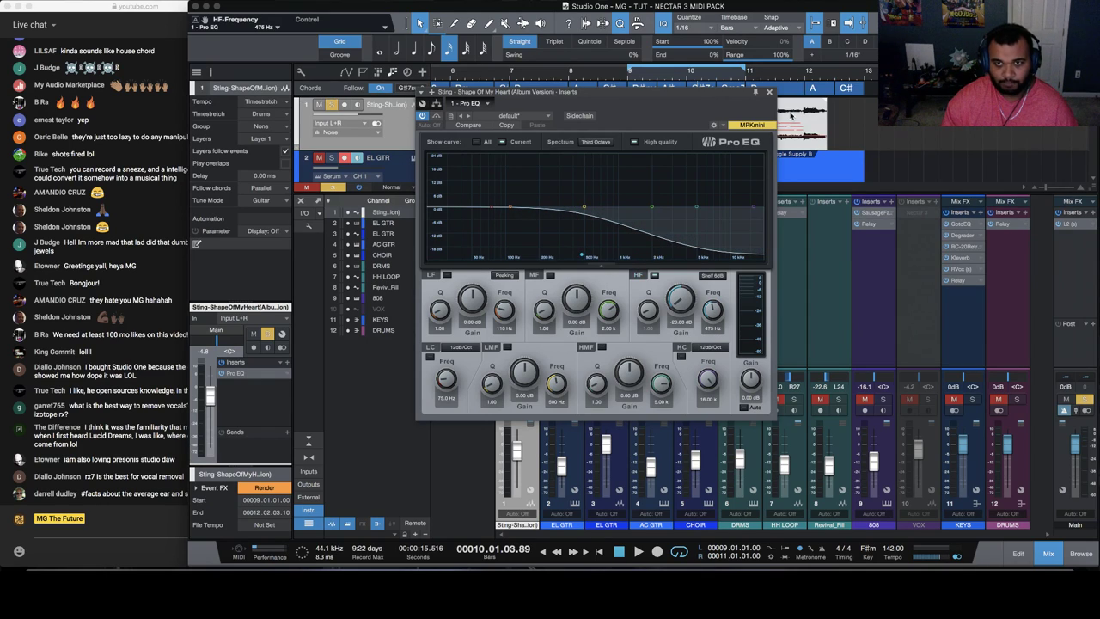
click(769, 93)
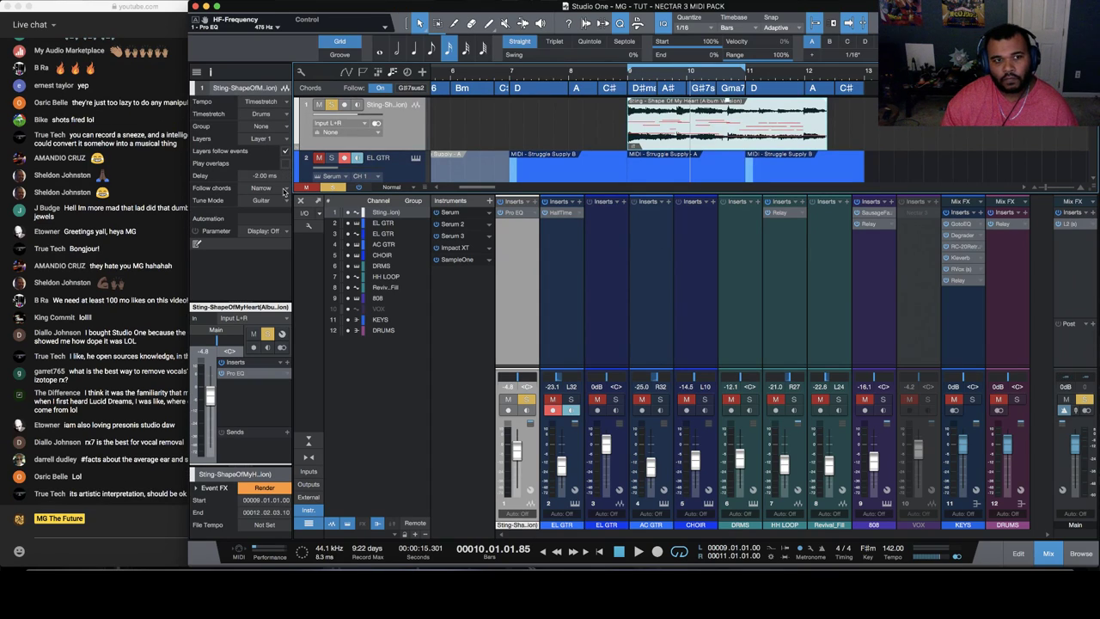
Set the Sting track's Follow chords mode to Scale and briefly audition it
click(283, 188)
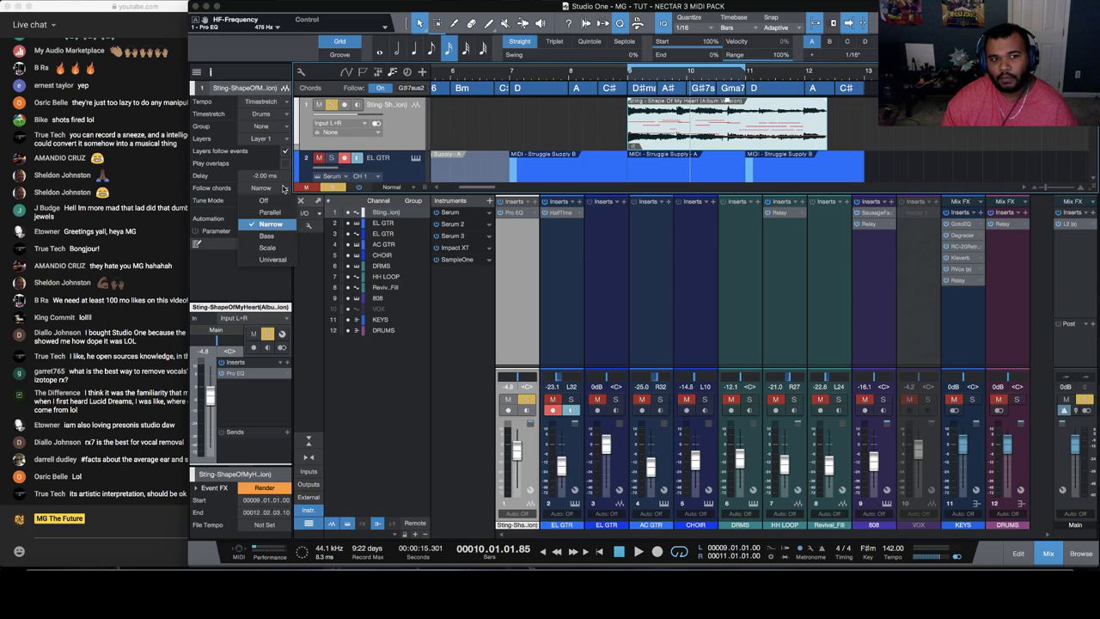
click(275, 250)
key(space)
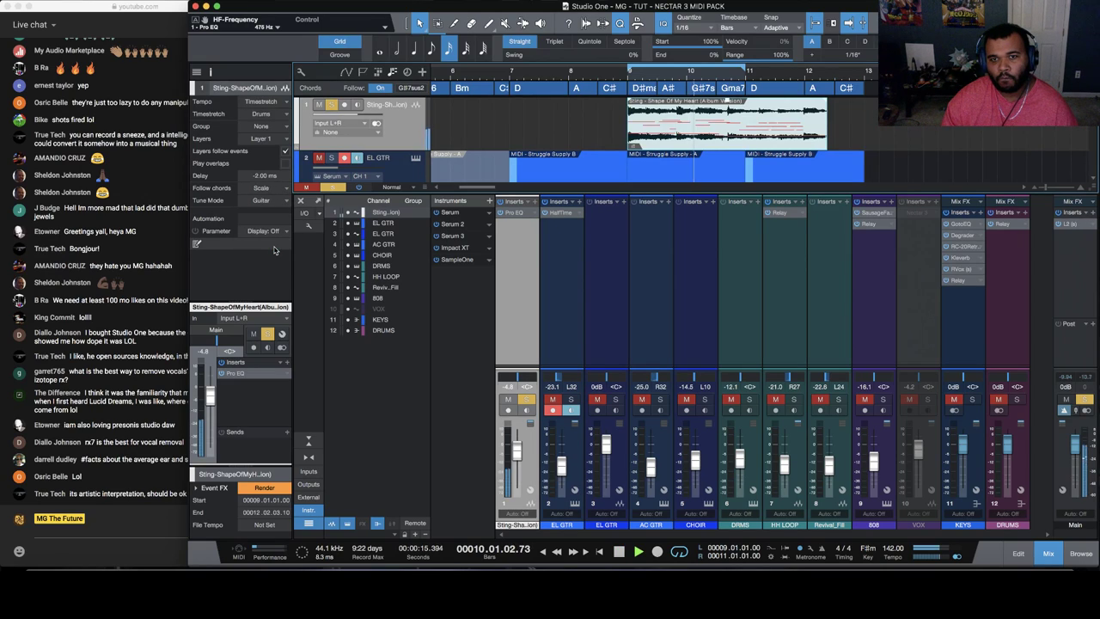
key(space)
Try A# as the root of the bar 9 chord in the Chord Selector and return it to D#
double_click(644, 89)
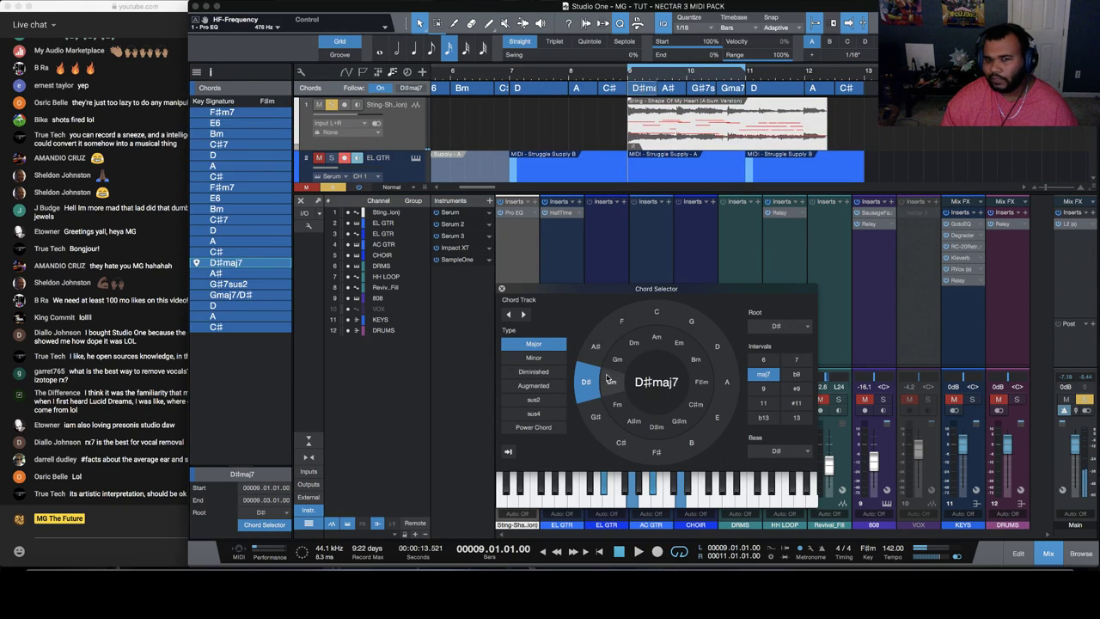
click(596, 348)
click(586, 381)
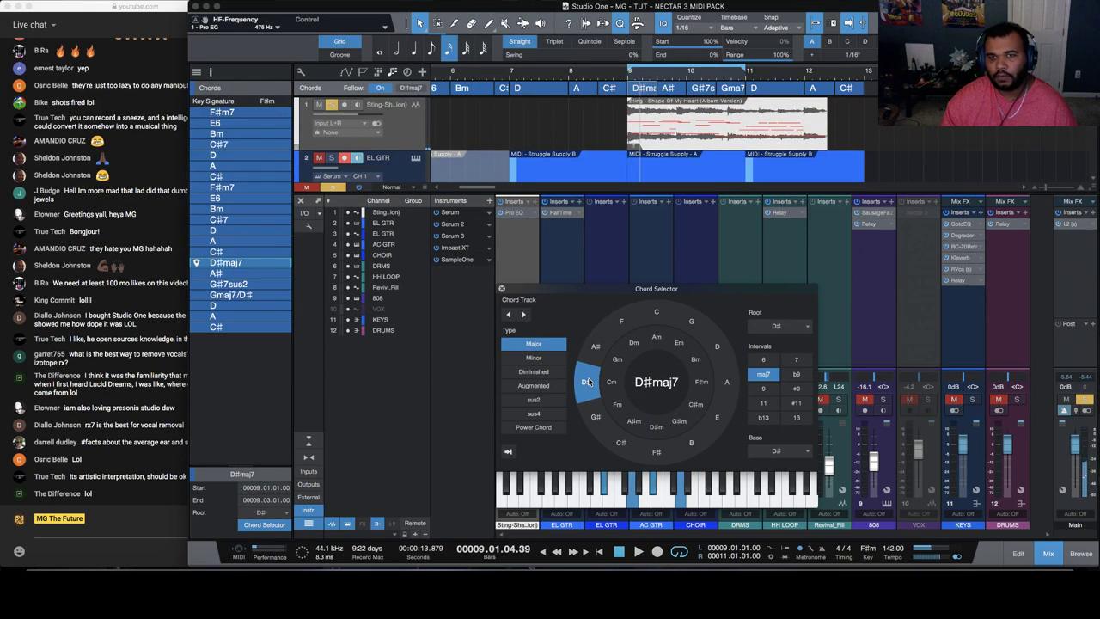
scroll(675, 107, down, 5)
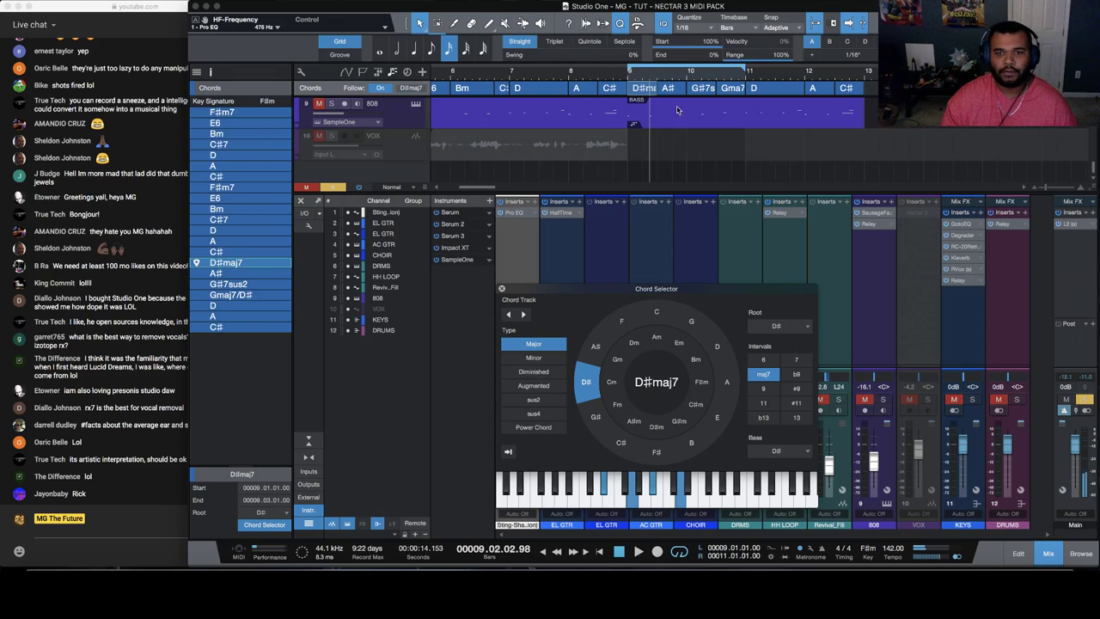
scroll(676, 108, up, 6)
Add a mono audio track named VOX STACK directly below the Sting track
click(674, 137)
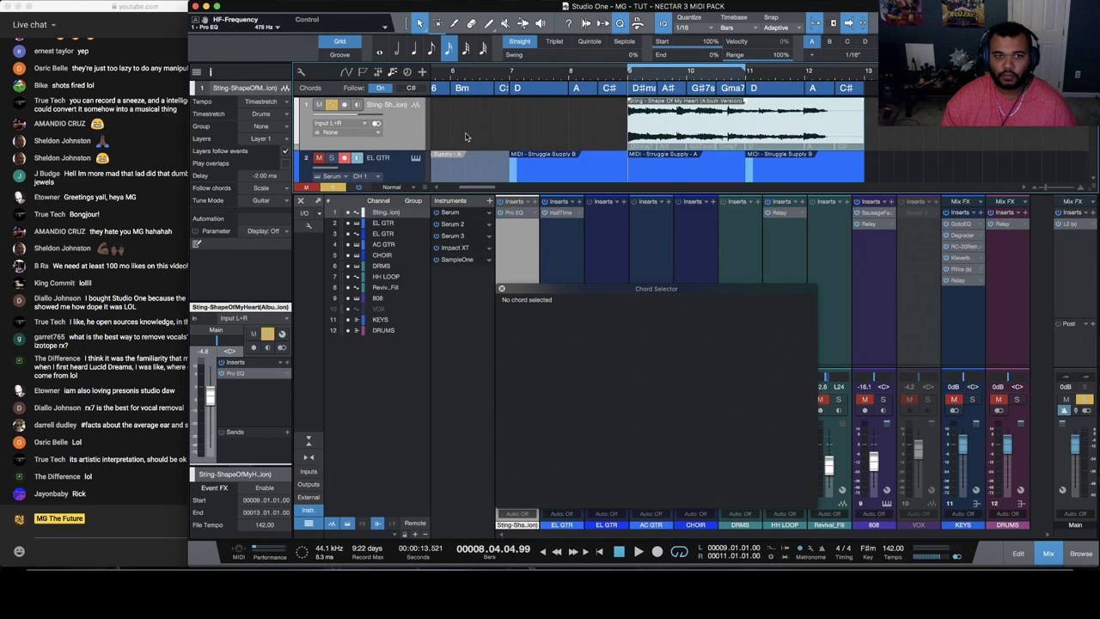
right_click(404, 143)
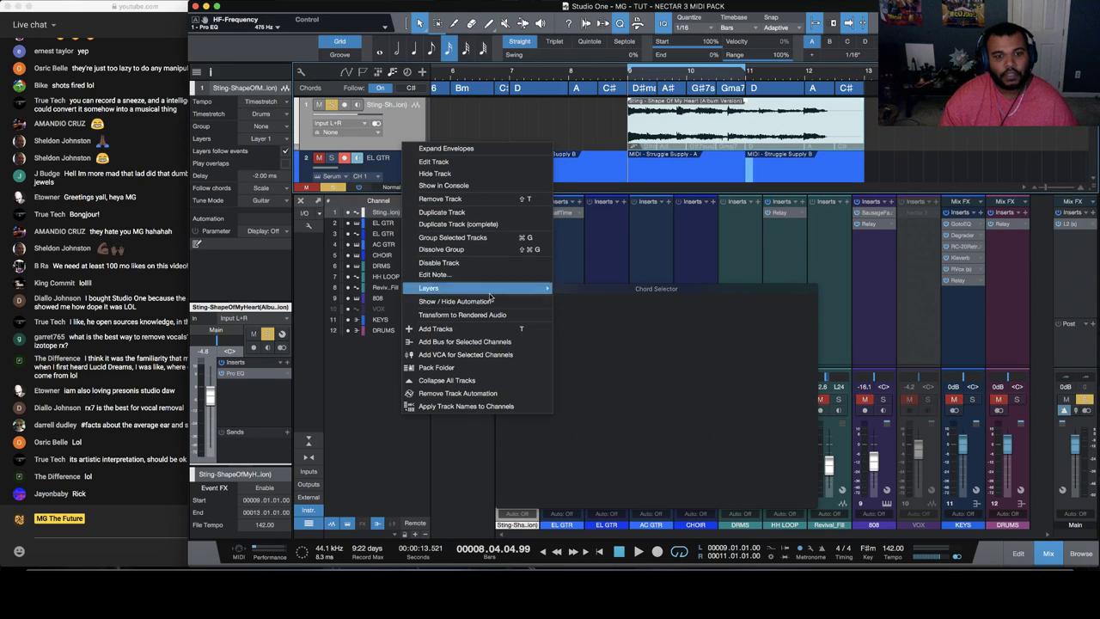
click(483, 329)
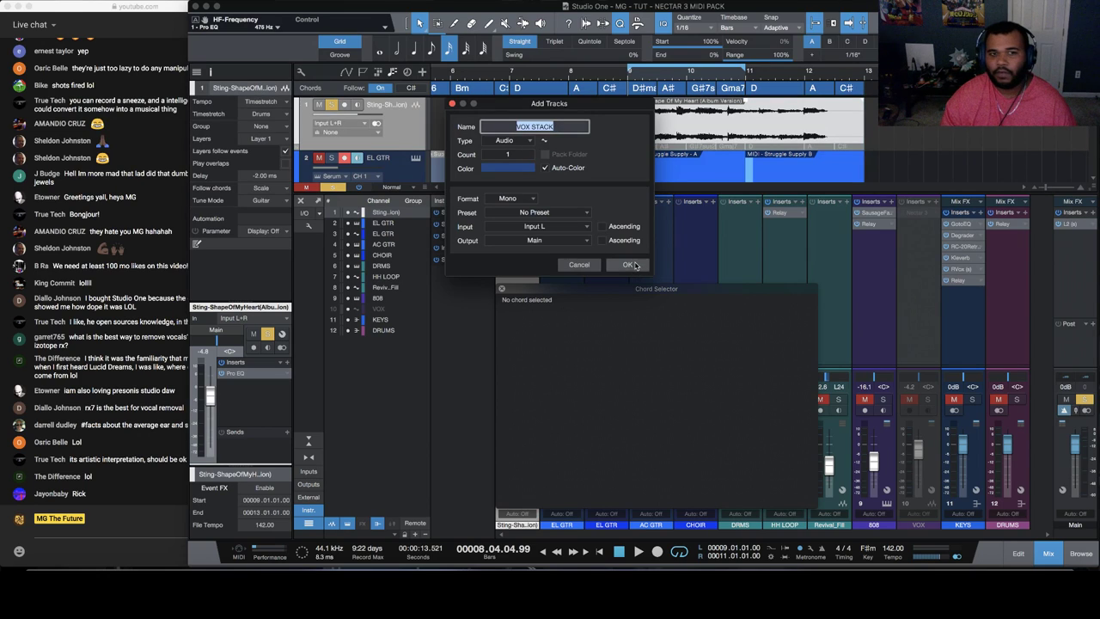
click(628, 266)
scroll(542, 144, down, 2)
scroll(542, 145, up, 2)
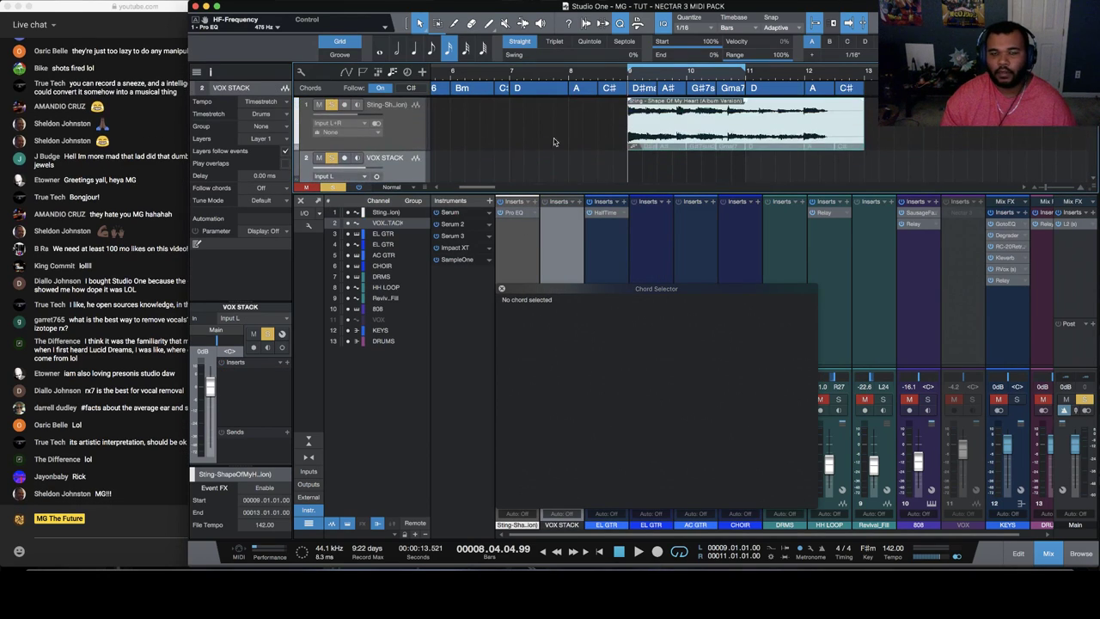
Move the Sting audio event straight down onto the VOX STACK track, keeping its bar 9 start, and audition it
drag(673, 136, 673, 165)
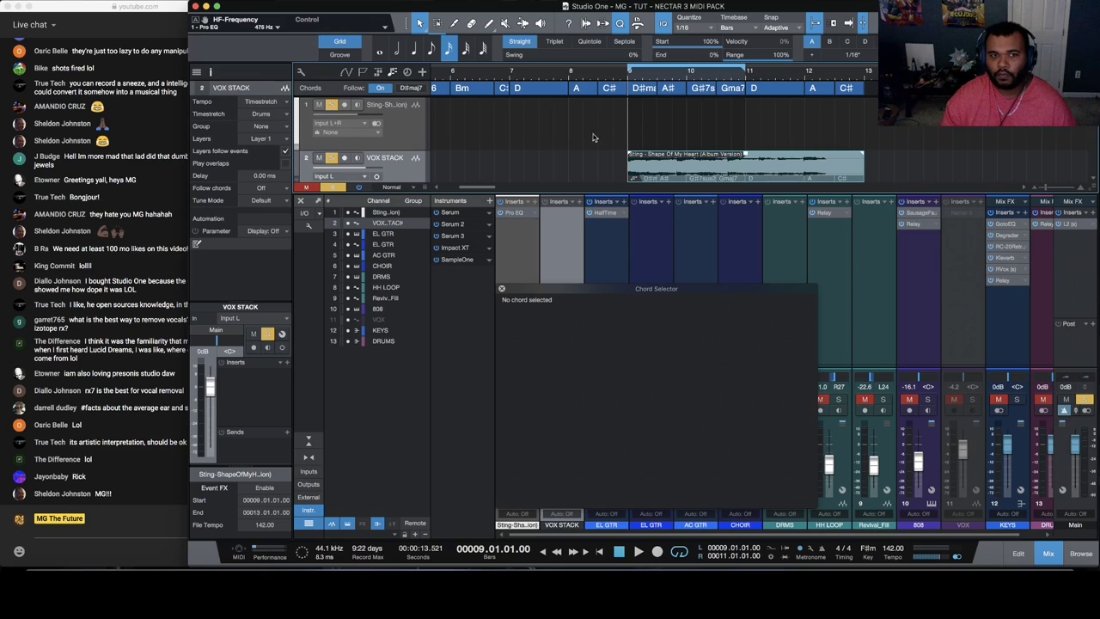
scroll(590, 135, down, 1)
key(space)
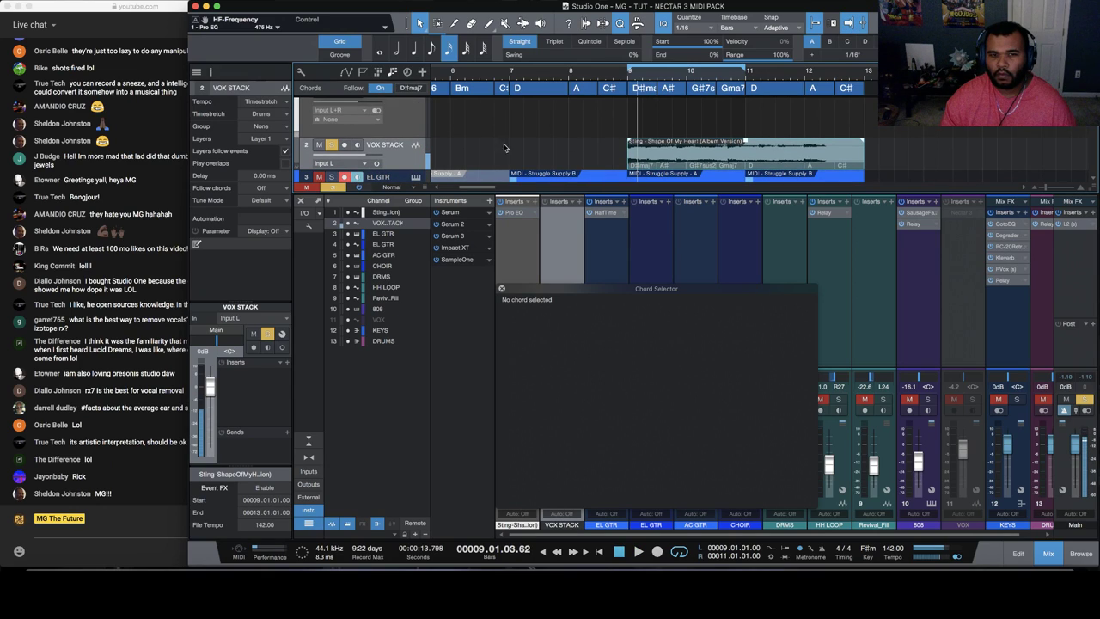
Set the VOX STACK track's Follow chords mode to Parallel and return playback to bar 9
click(273, 188)
click(280, 215)
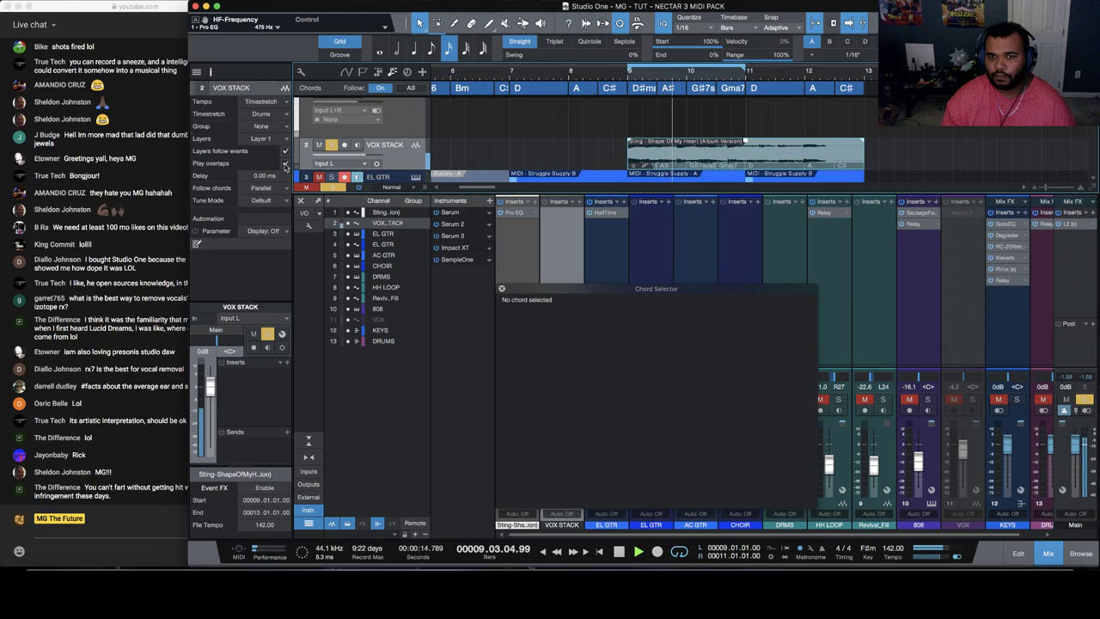
click(630, 77)
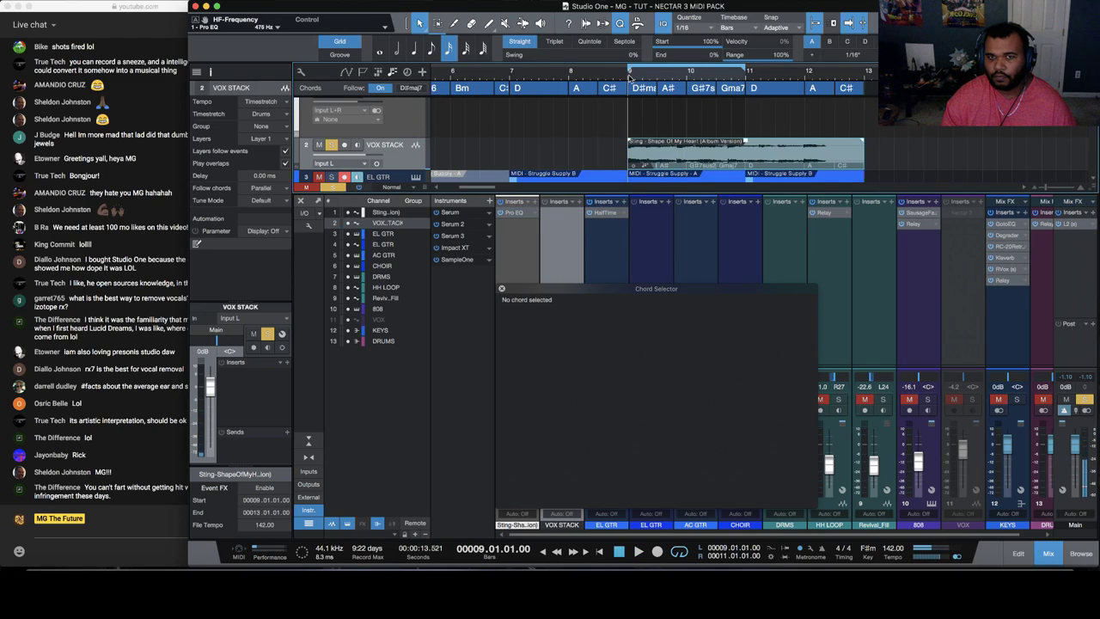
Close the Chord Selector and copy the Sting channel's Pro EQ insert to the VOX STACK channel
click(502, 289)
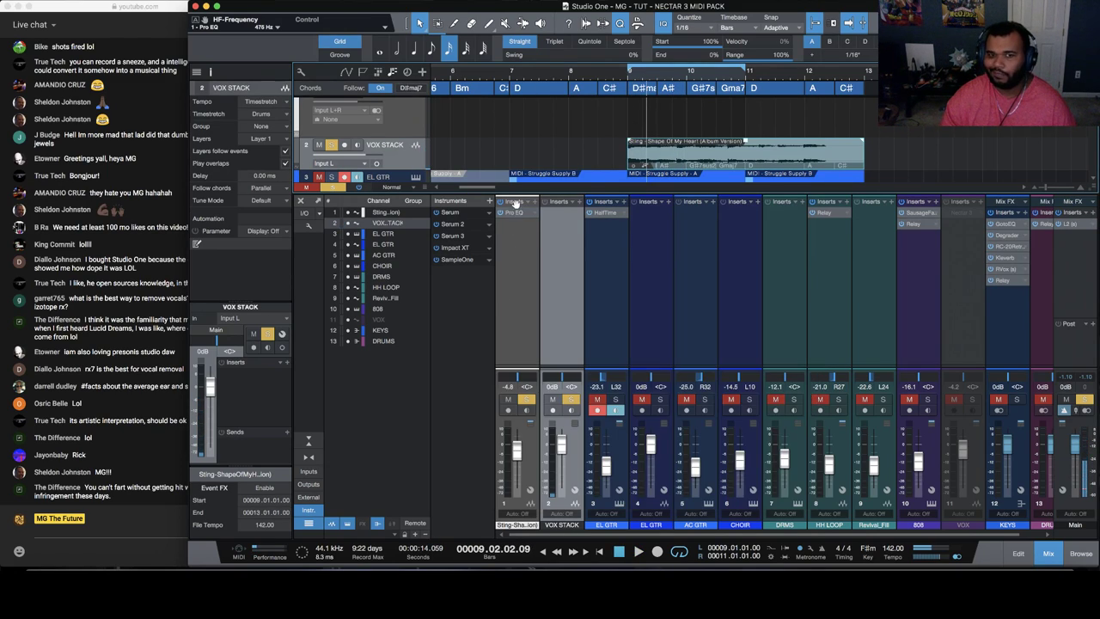
click(515, 213)
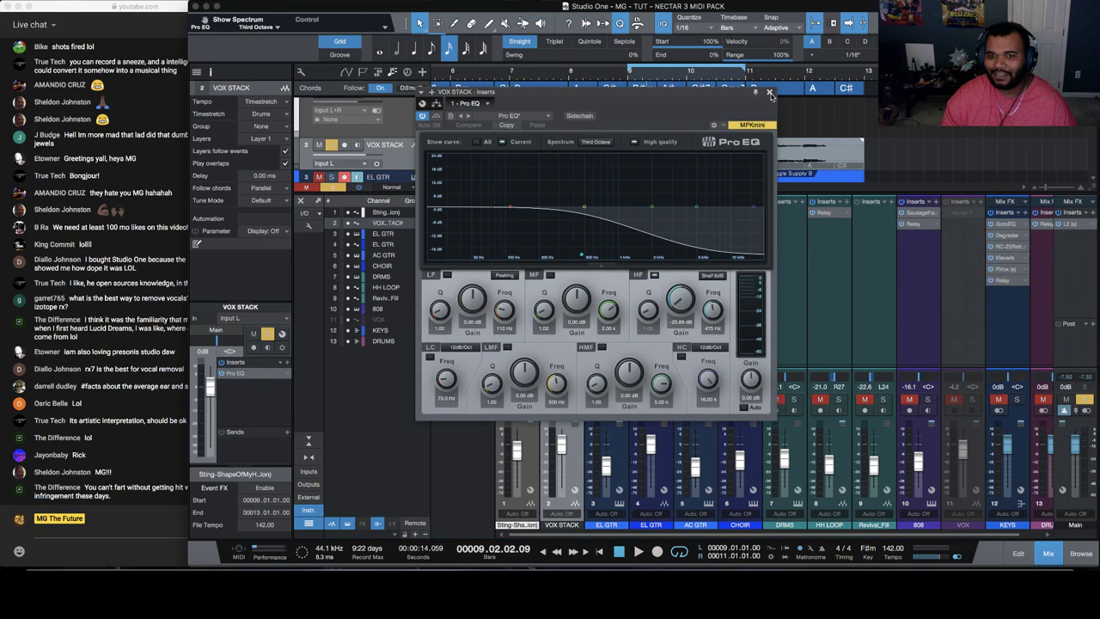
click(769, 92)
Audition the filtered sample on VOX STACK from bar 9 and from the middle of bar 10
key(space)
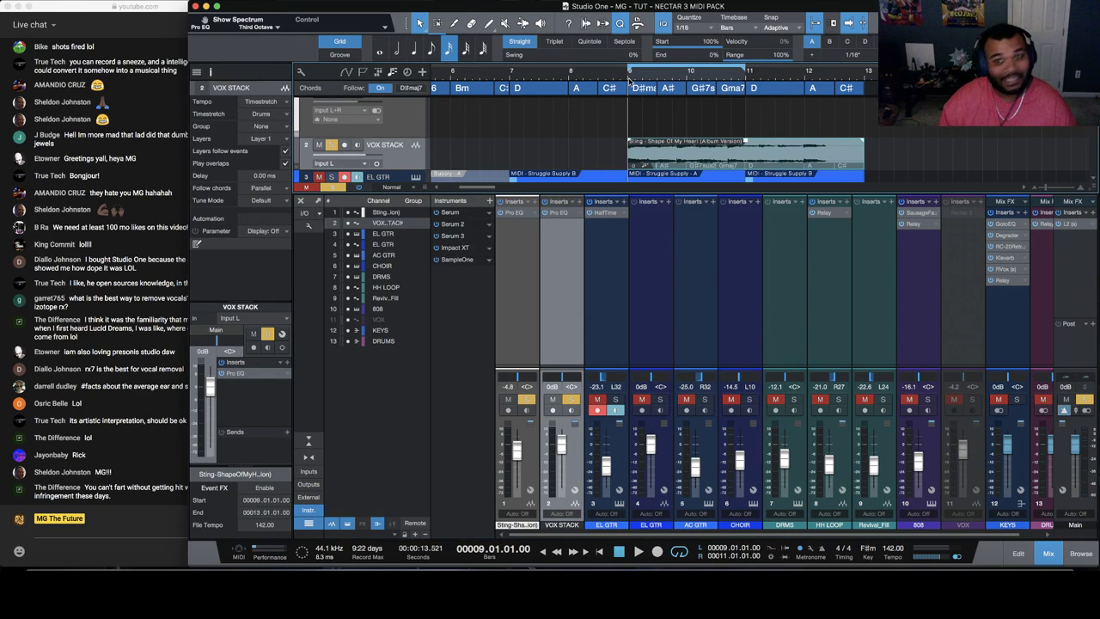
key(space)
key(space)
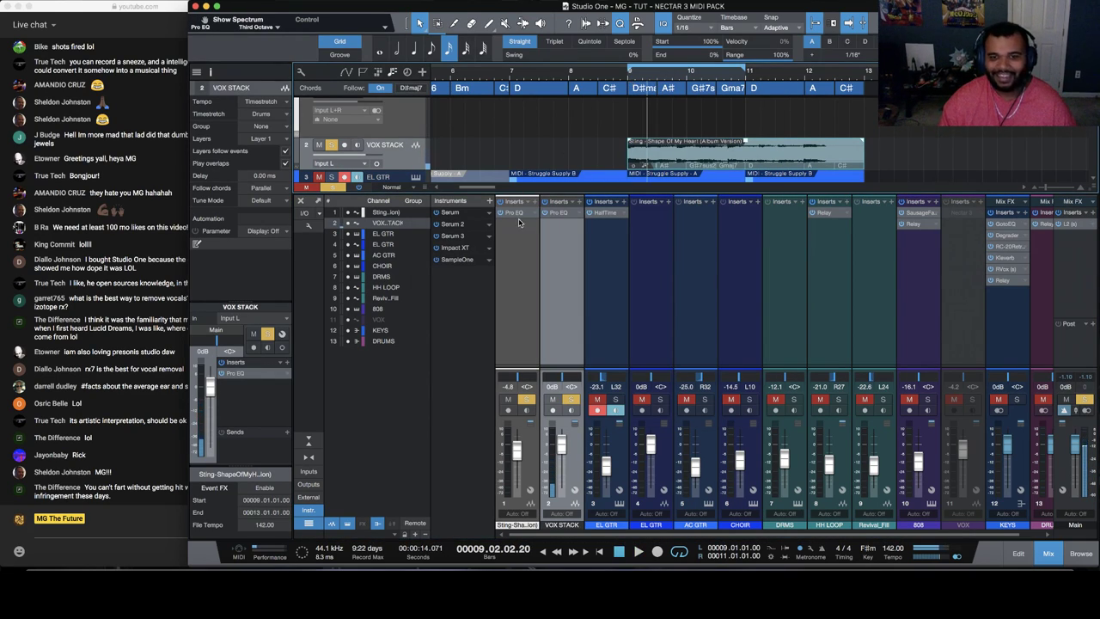
click(716, 78)
key(space)
key(space)
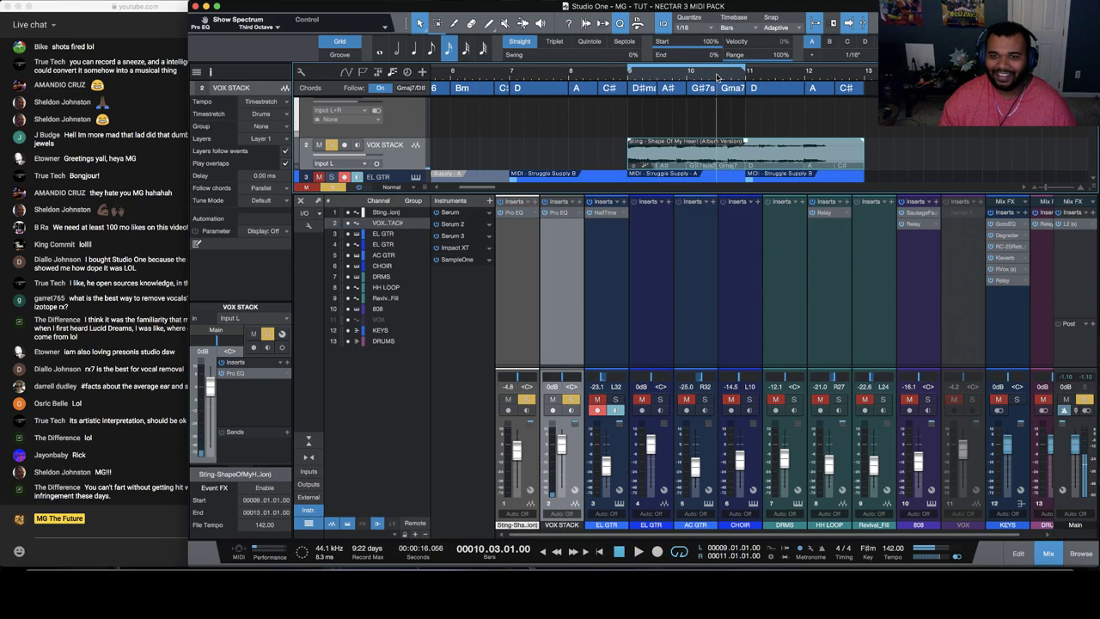
Try D as the root of the Gmaj7/D# chord in the second half of bar 10 and play it back
double_click(730, 88)
click(716, 346)
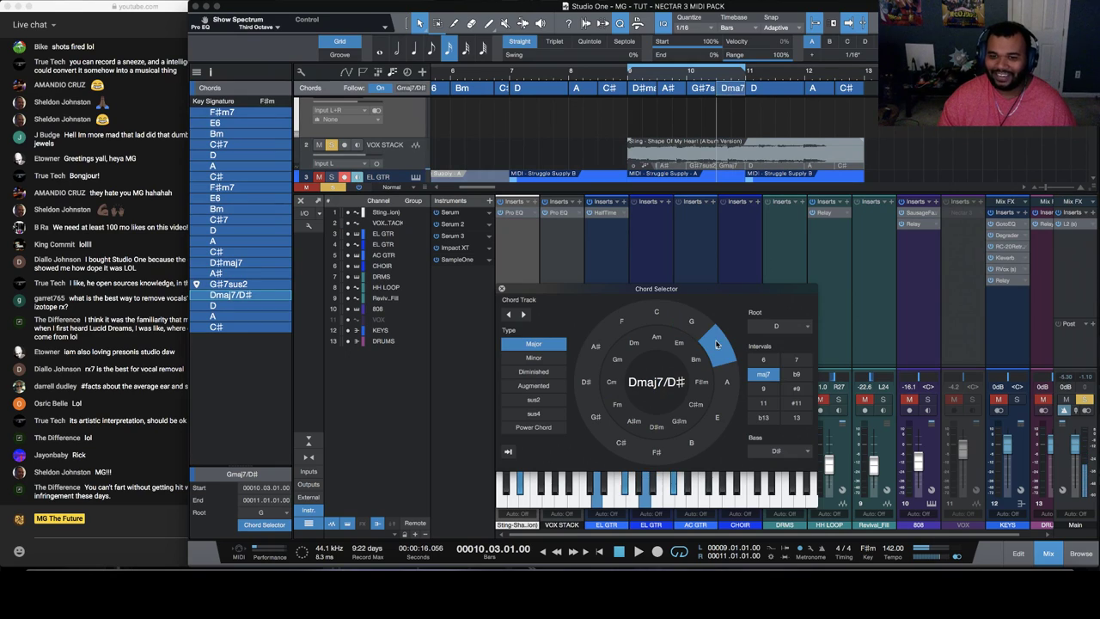
key(space)
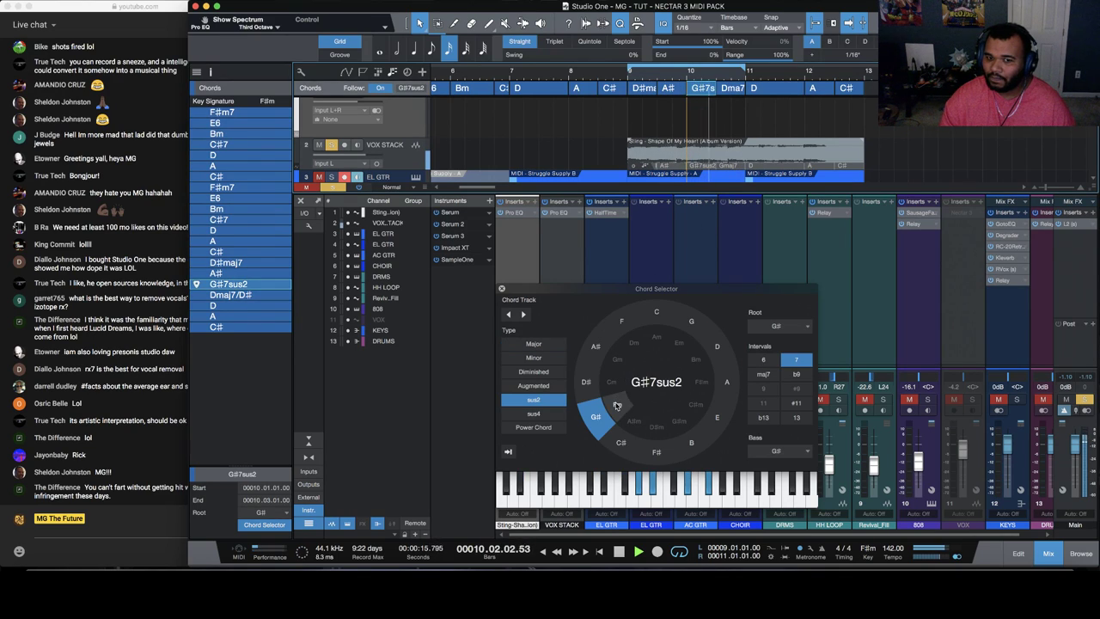
During playback, replace the G#7sus2 chord with Fm7, the A# chord with Gm, and the bar 9 D#maj7 chord with Cm
click(617, 405)
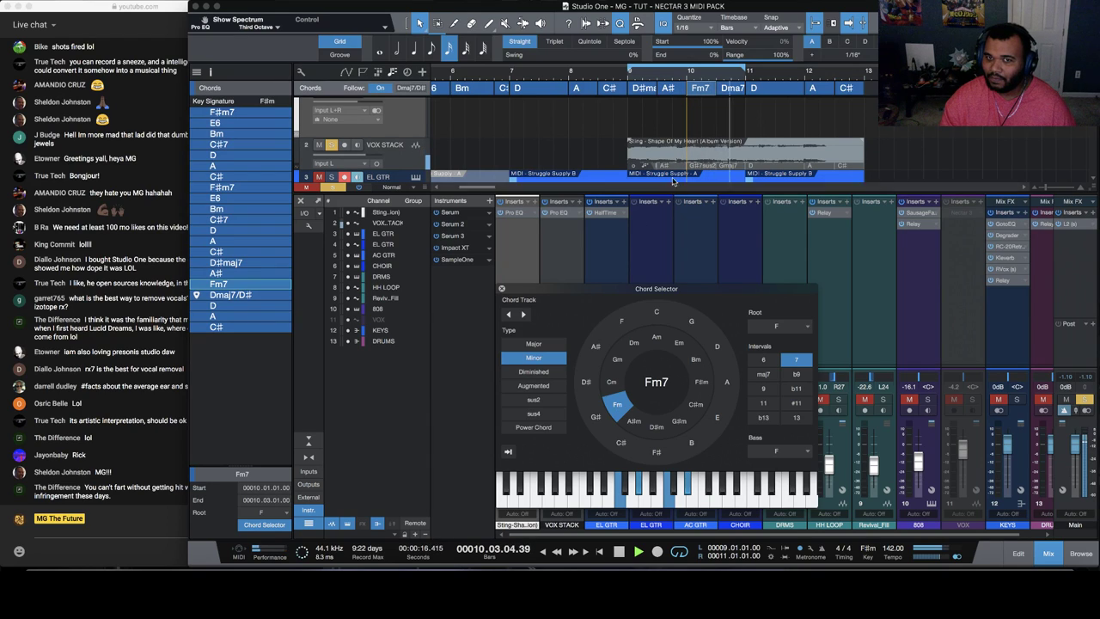
click(617, 359)
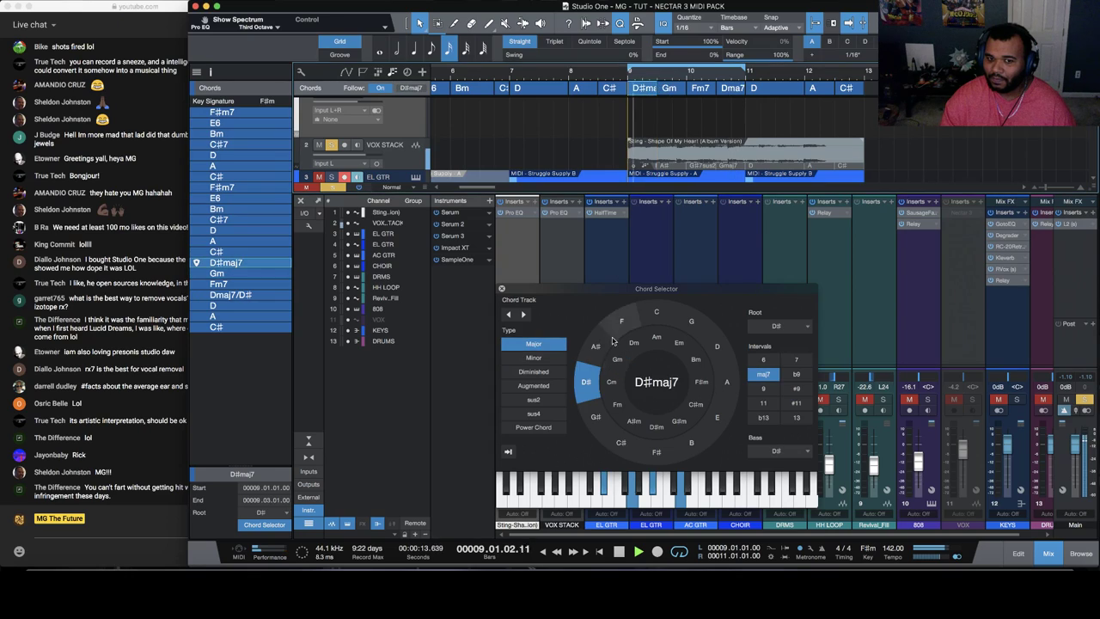
click(610, 382)
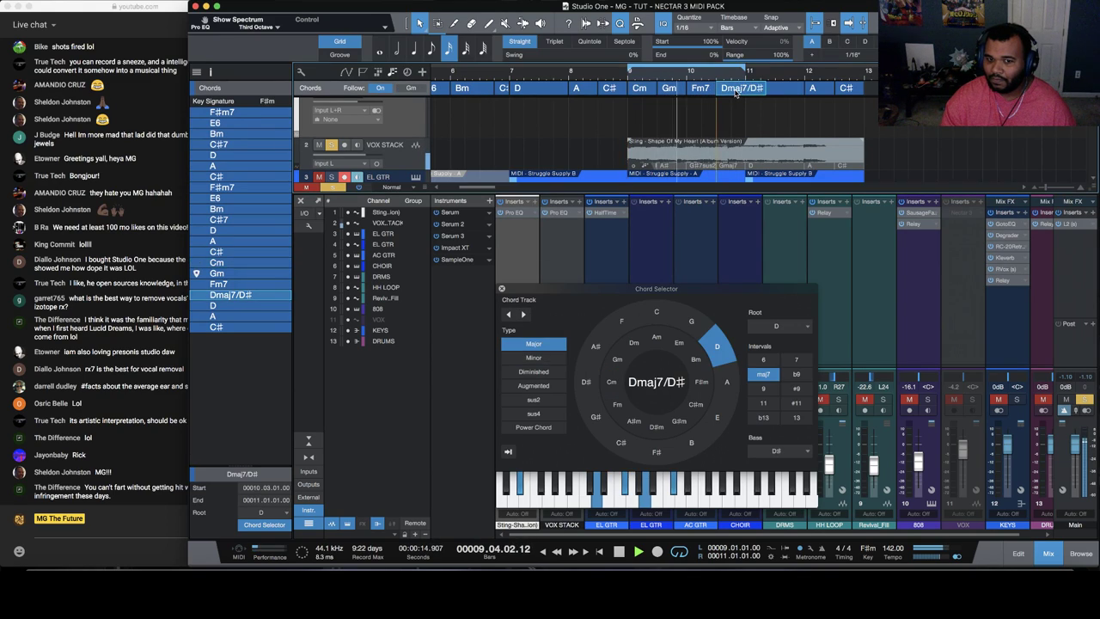
Try F and C as the root of the last chord in bar 10, and settle on Am with A as the bass note
click(623, 324)
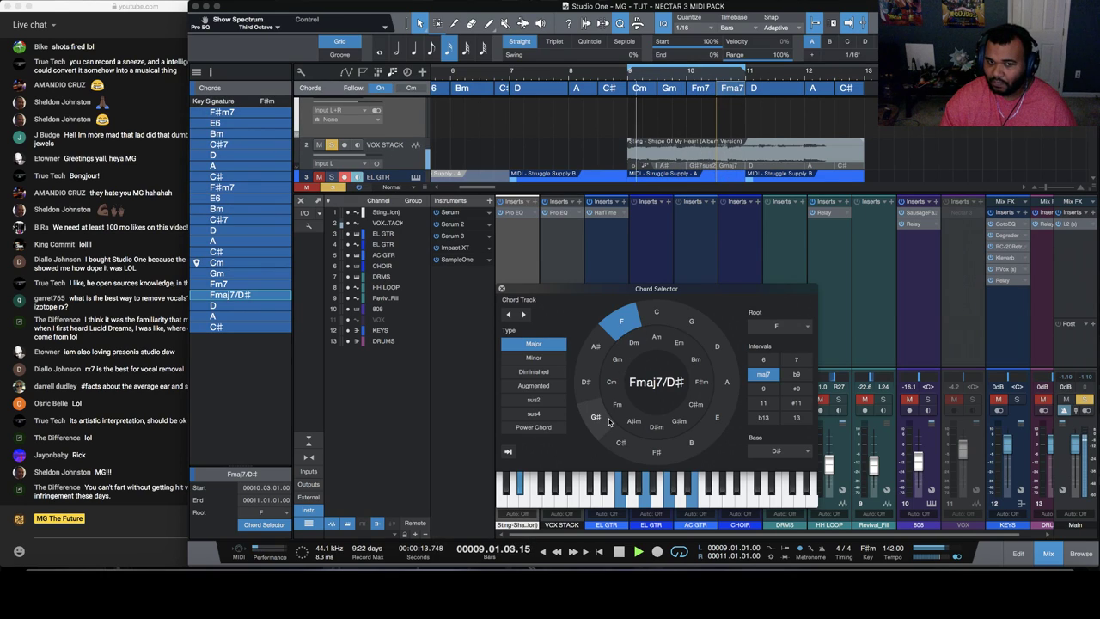
click(663, 310)
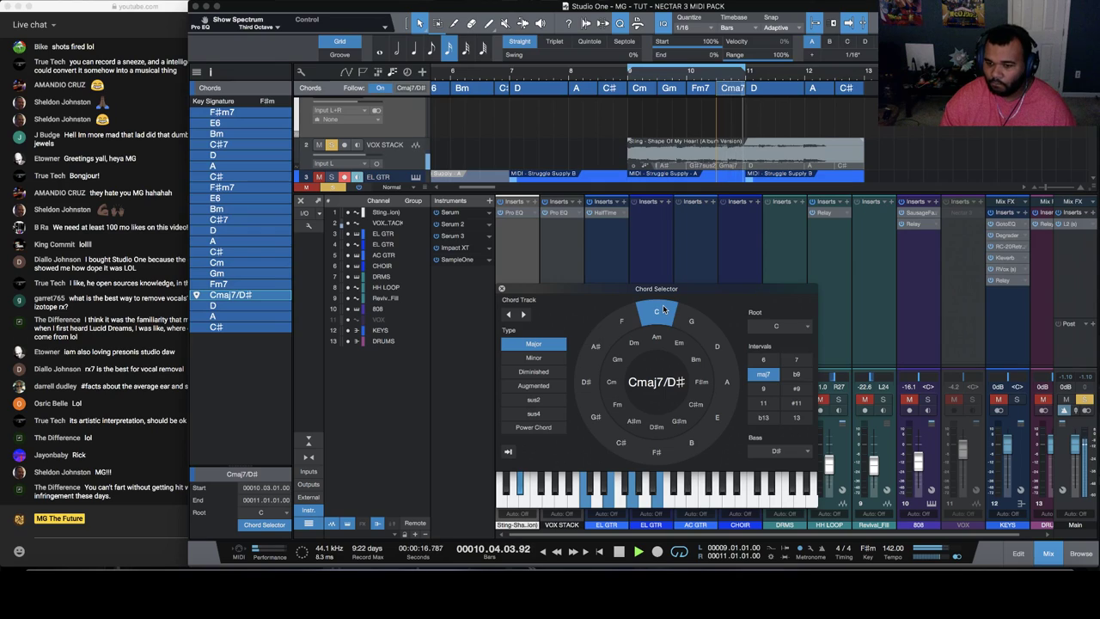
click(657, 338)
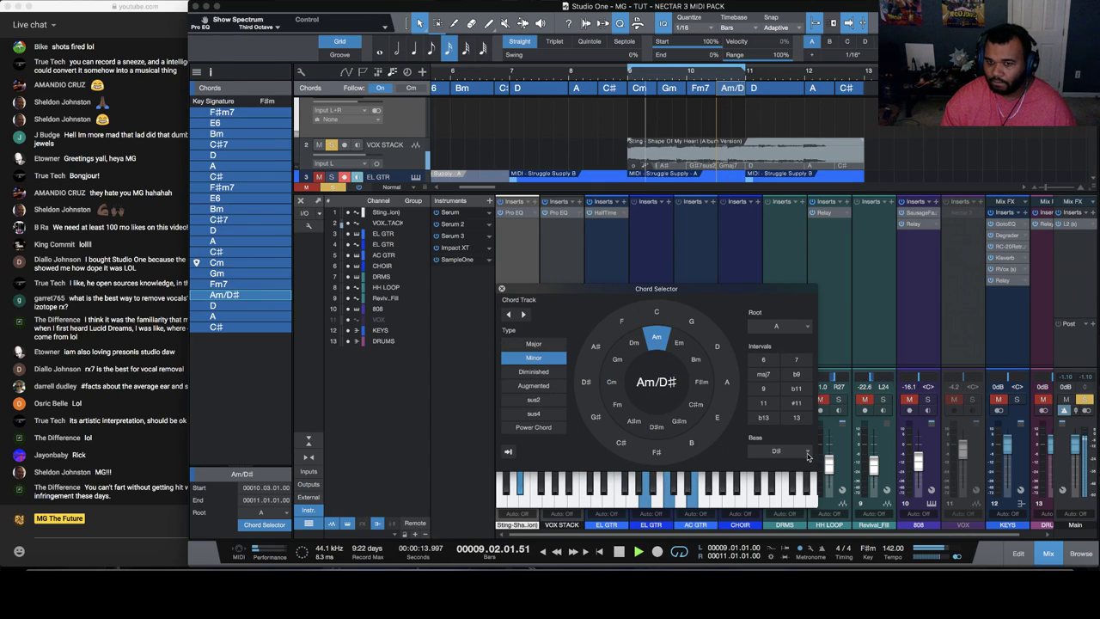
click(778, 450)
click(780, 414)
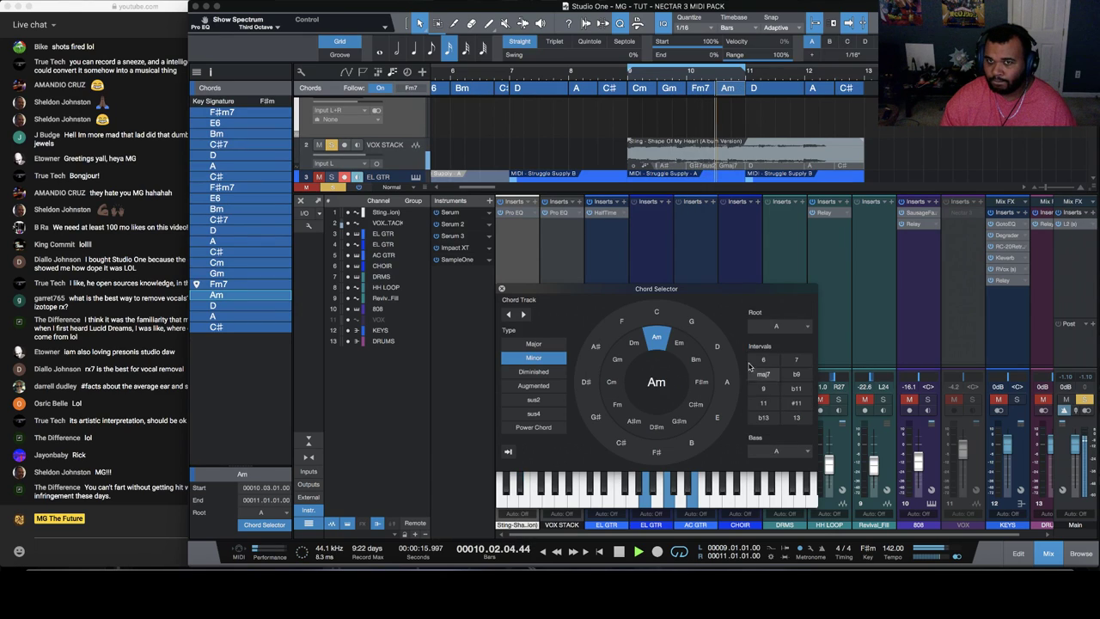
Try Fm, Cm and A# for the last chord in bar 10, settle on G#, and close the chord selector
click(616, 407)
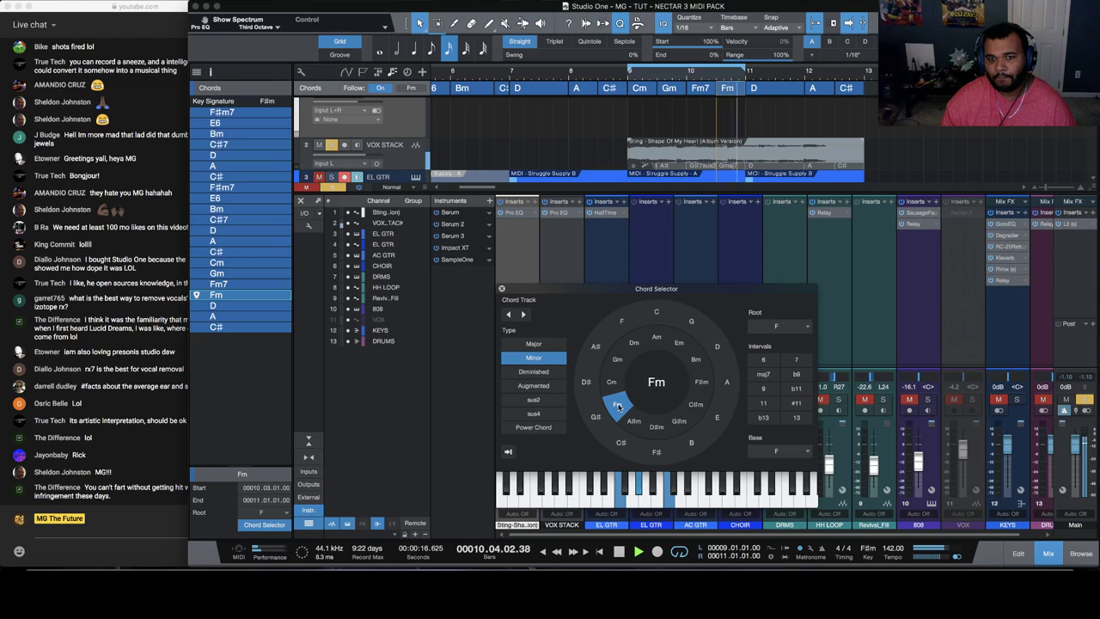
click(614, 384)
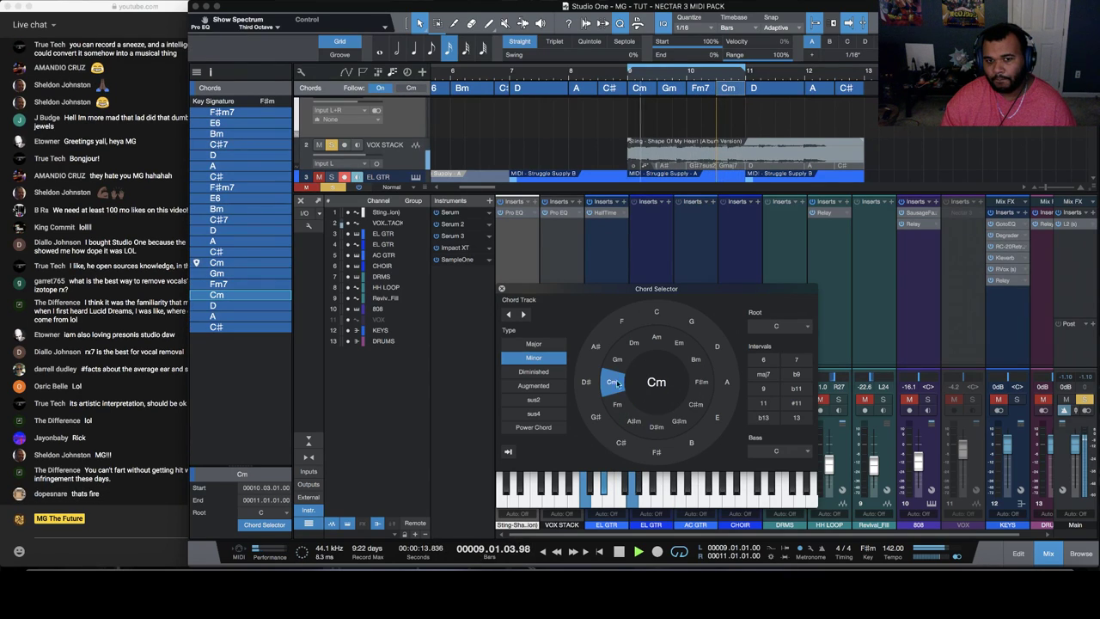
click(600, 347)
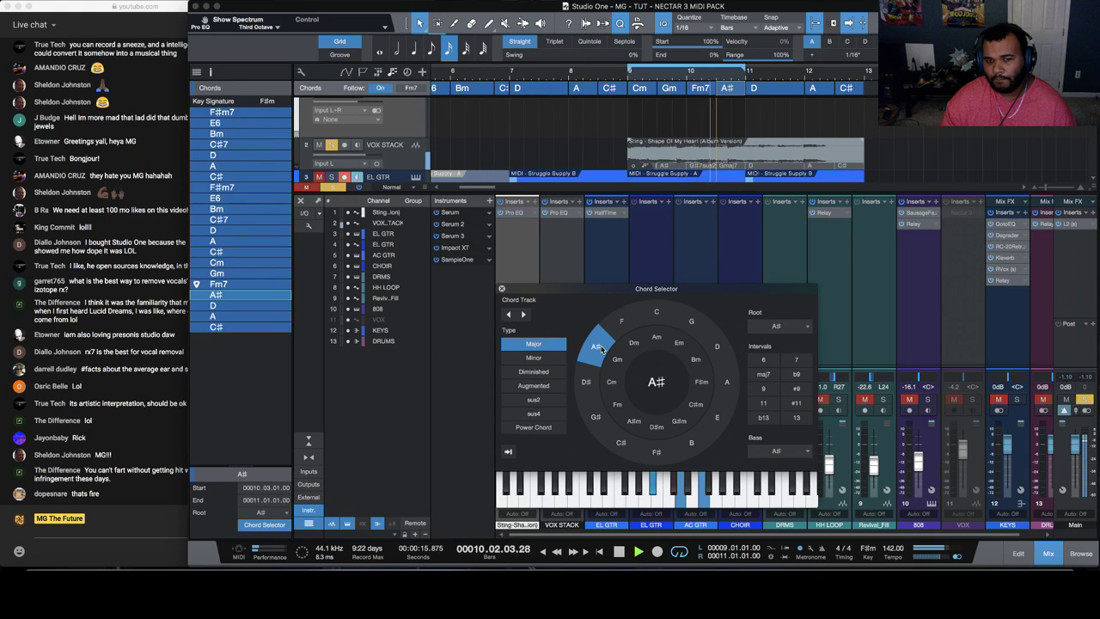
click(593, 416)
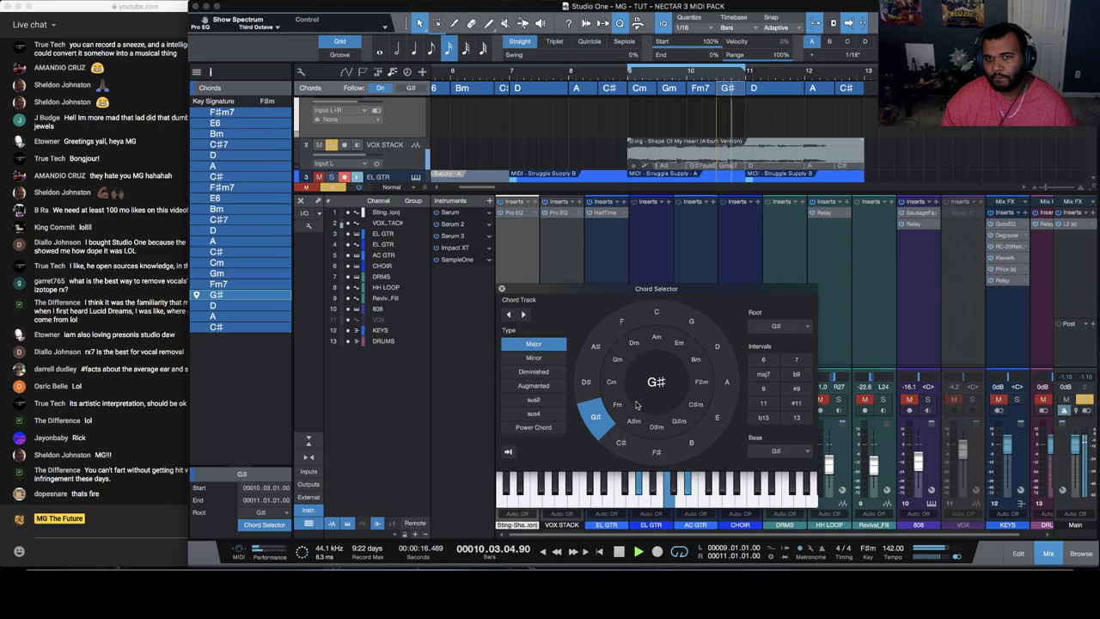
key(space)
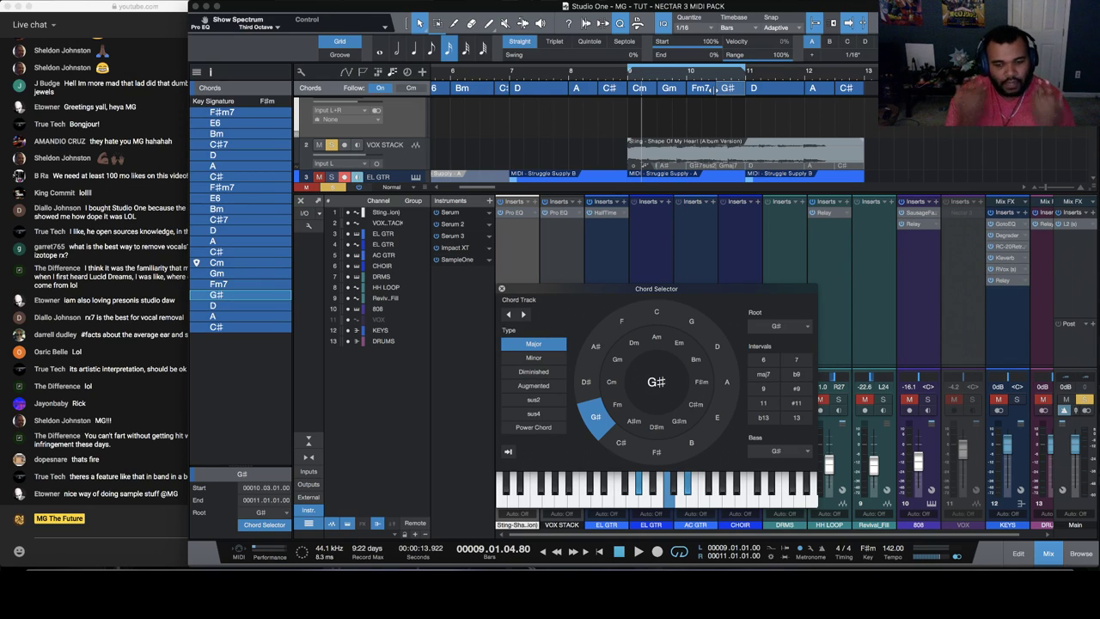
drag(726, 78, 724, 107)
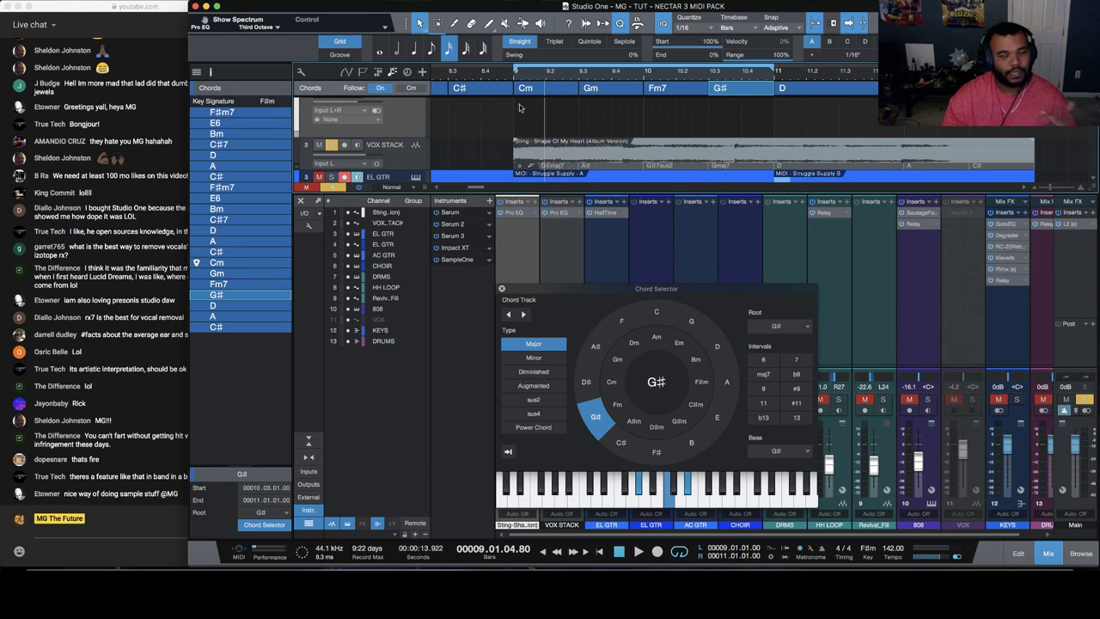
click(503, 290)
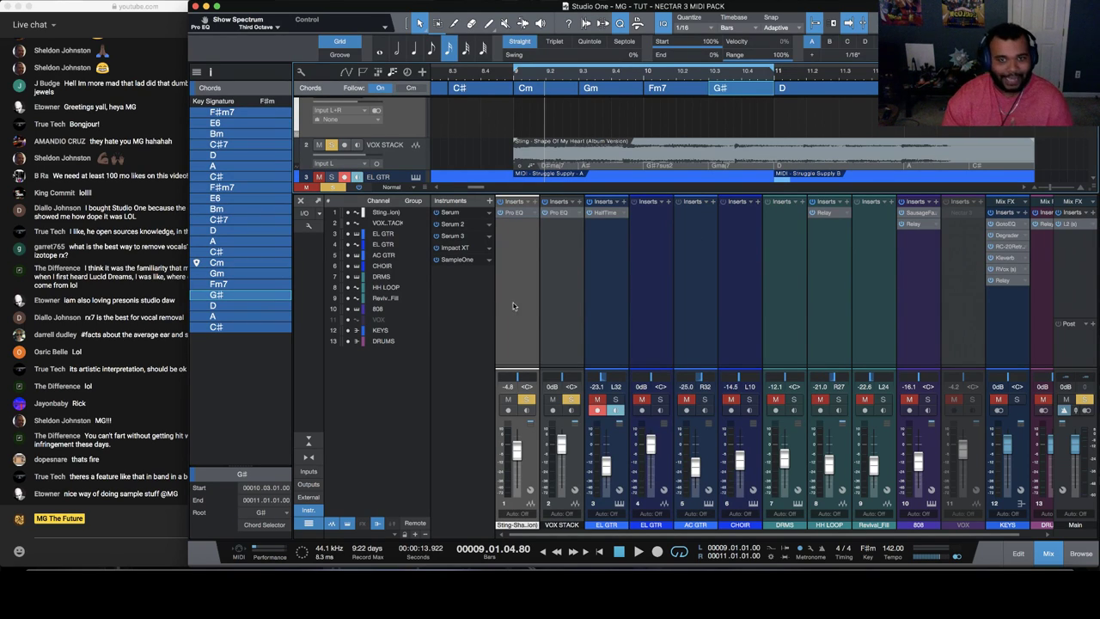
Shorten the loop to run from bar 9 to 9.3 and audition the sample's first chord
click(512, 80)
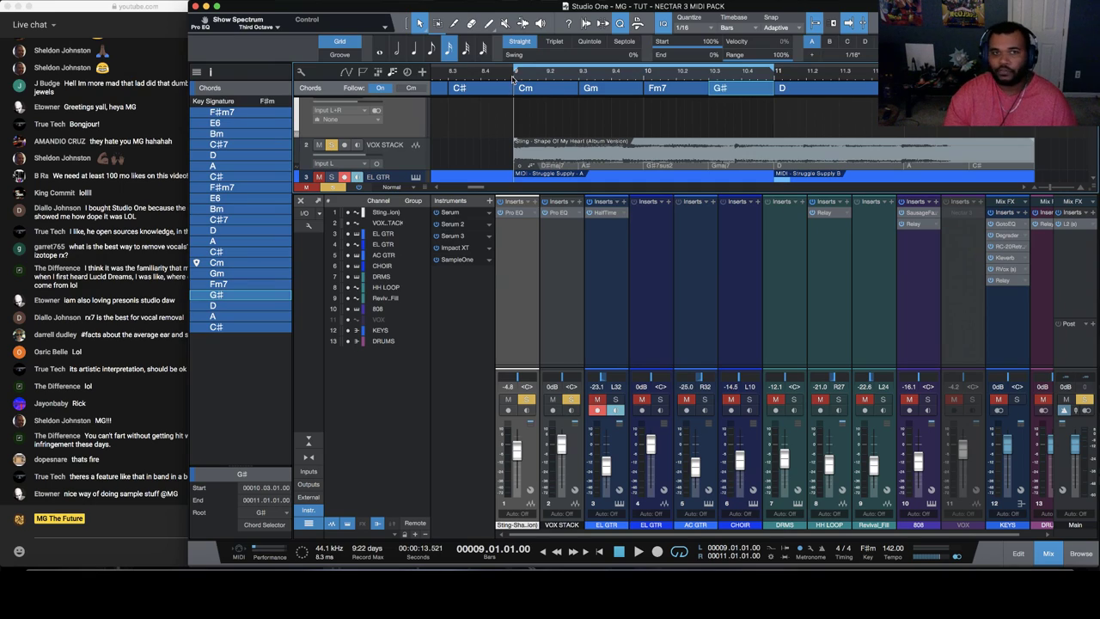
key(space)
key(space)
drag(776, 71, 581, 71)
key(space)
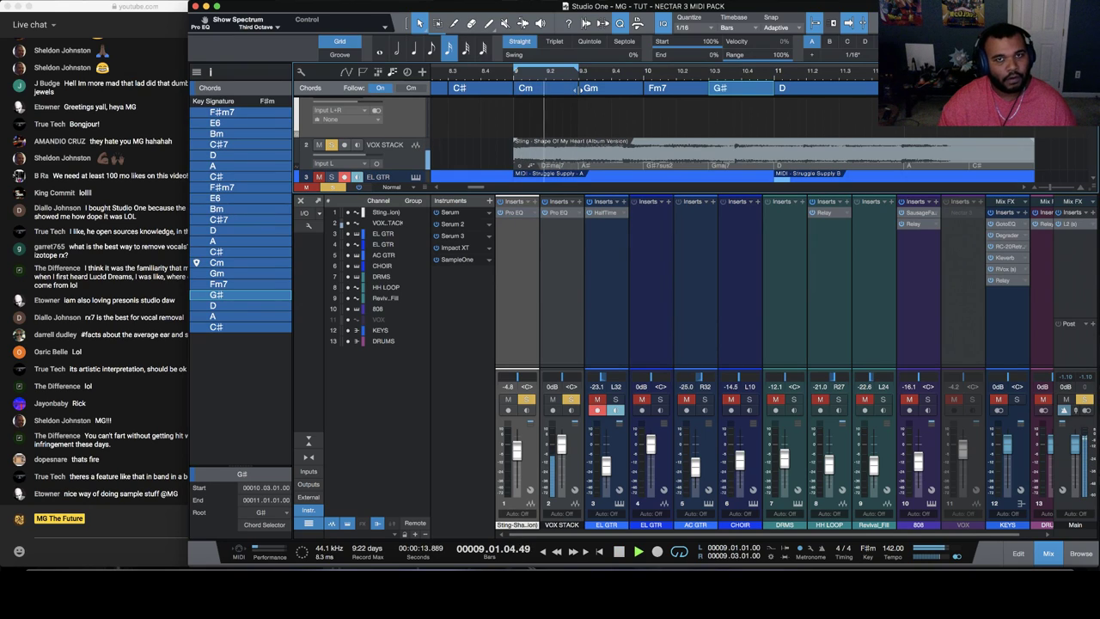
key(space)
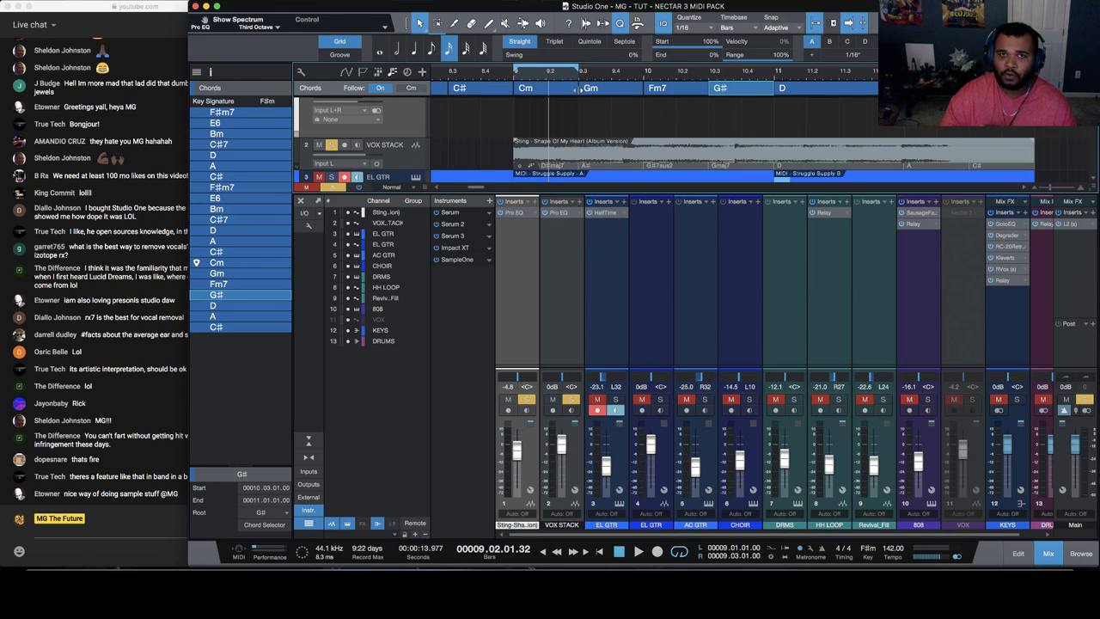
key(space)
key(space)
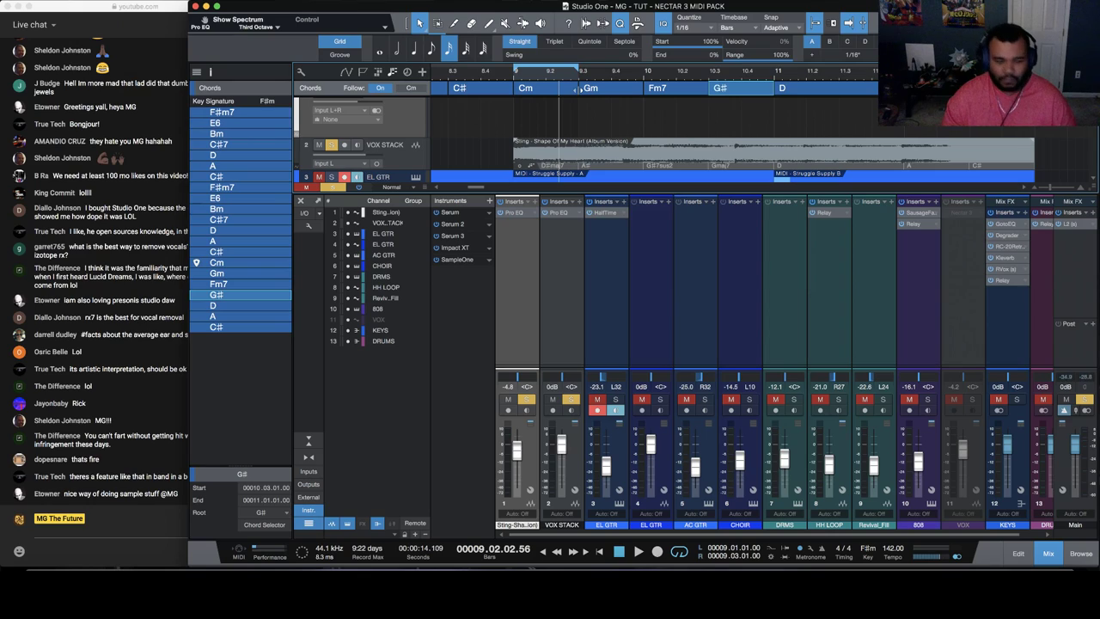
Switch to the YouTube live chat and highlight the comments about Lucid Dreams and the "nice way of doing sample stuff"
click(121, 343)
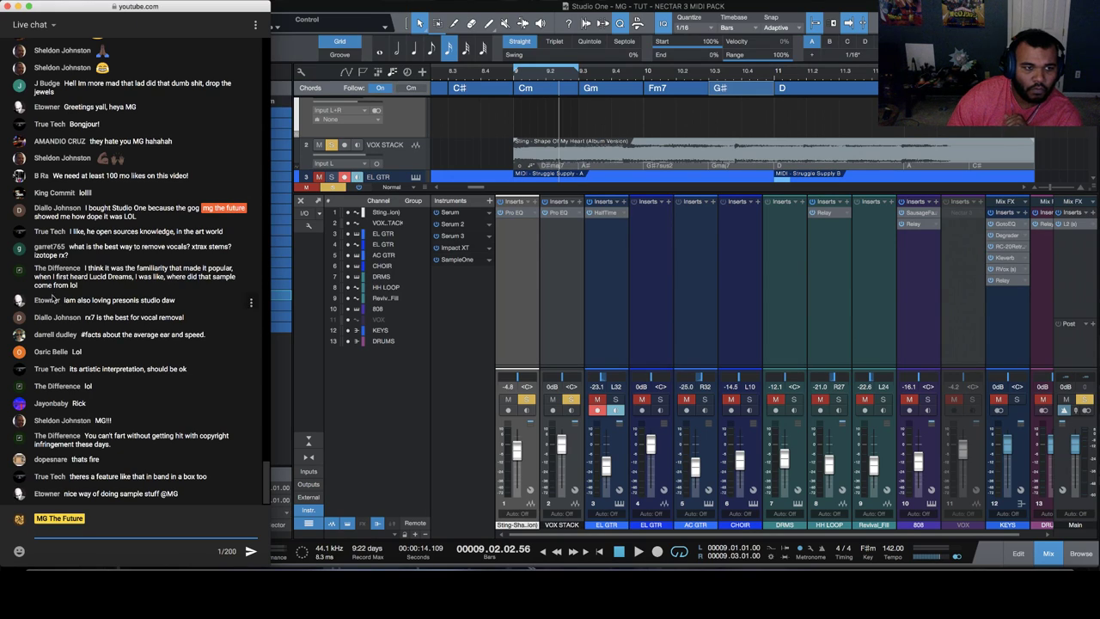
mouse_move(92, 286)
mouse_down()
mouse_move(129, 277)
mouse_move(32, 268)
mouse_up()
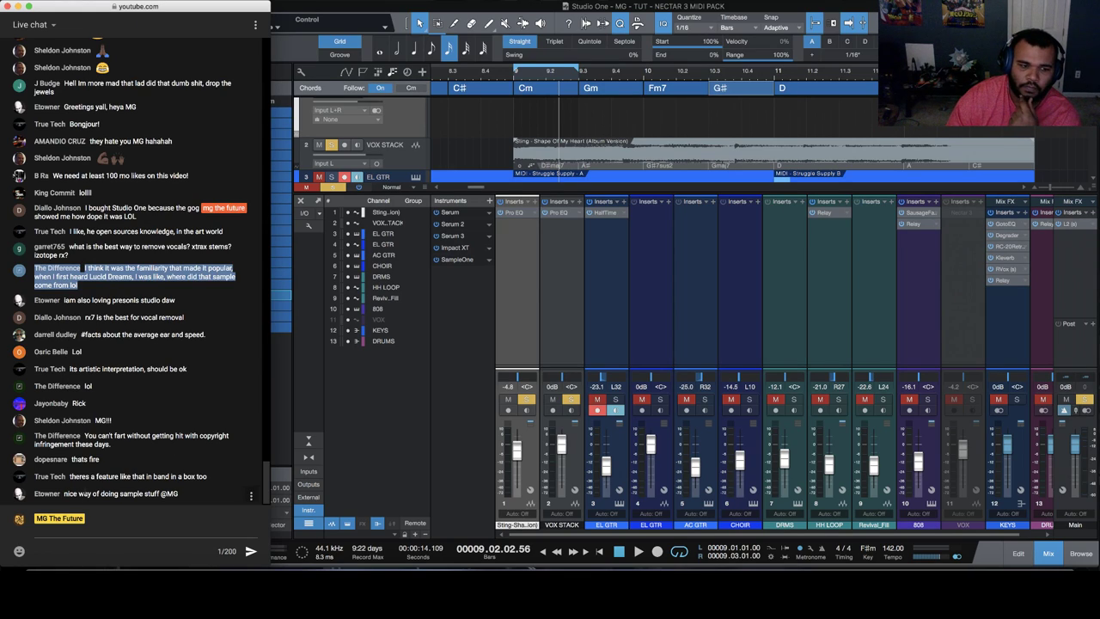
mouse_move(71, 494)
mouse_down()
mouse_move(193, 497)
mouse_move(73, 494)
mouse_up()
click(189, 498)
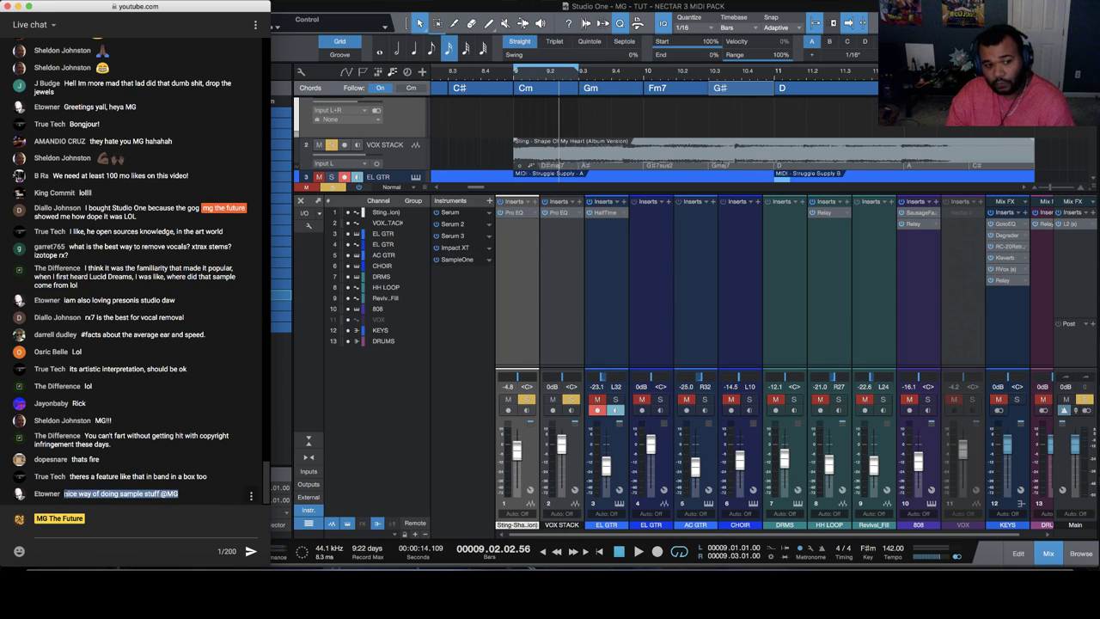
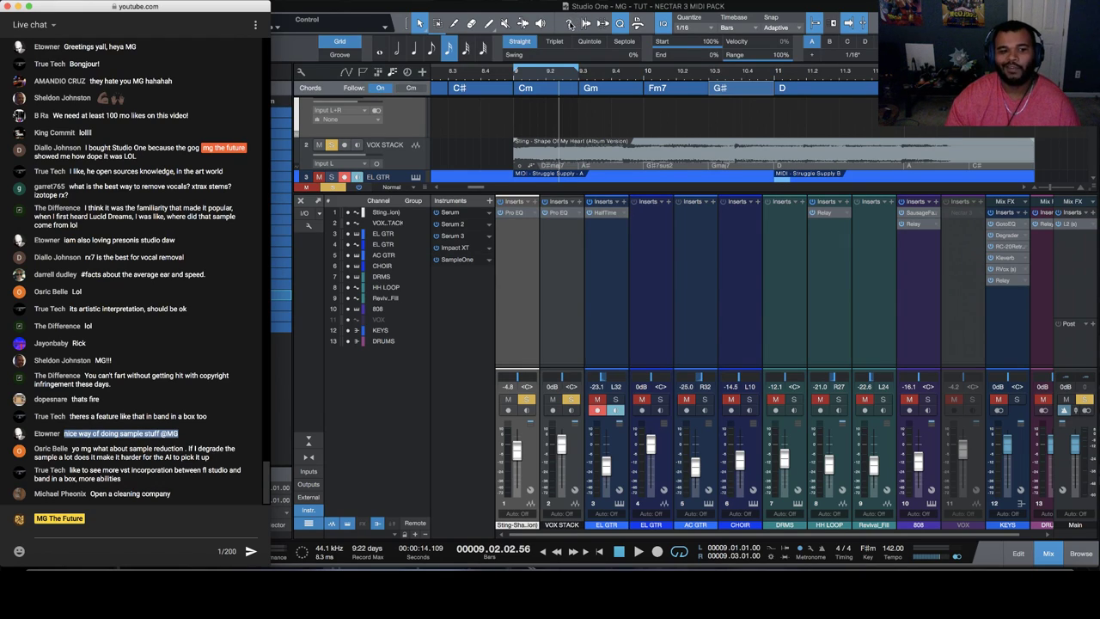
Return to Studio One and play the short loop from bar 9 while checking the tracks in the arrangement
click(514, 78)
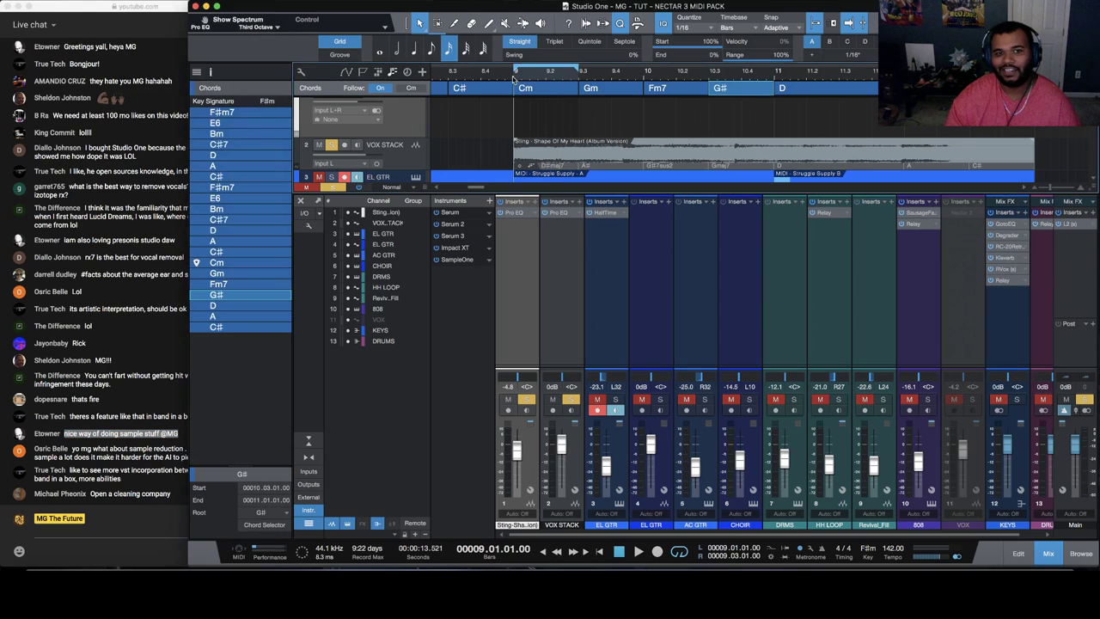
key(space)
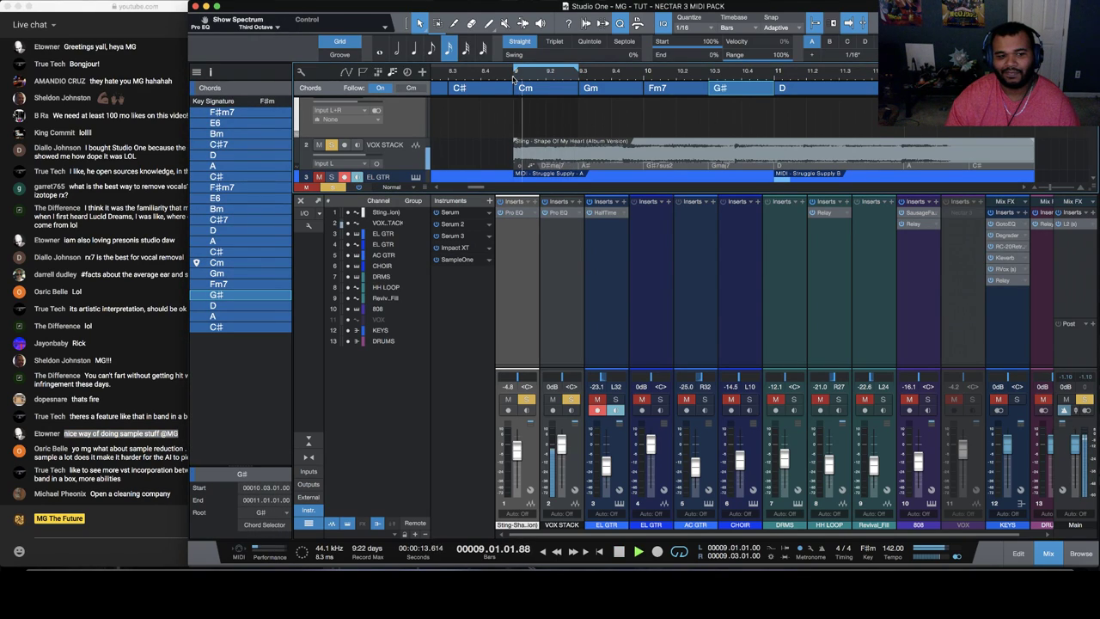
scroll(638, 111, down, 3)
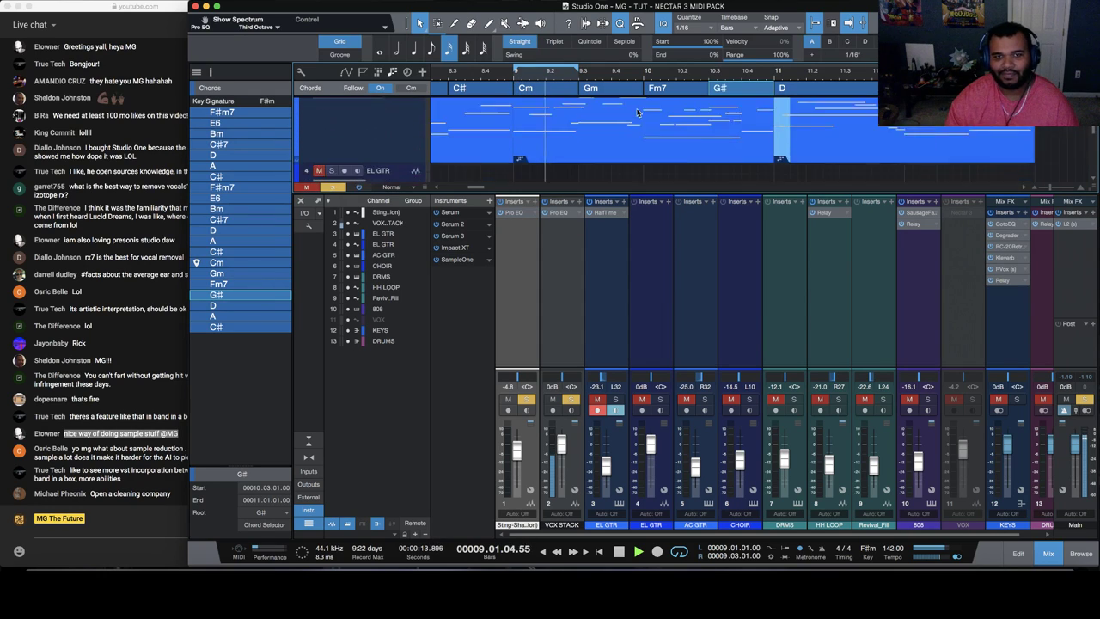
scroll(637, 111, up, 3)
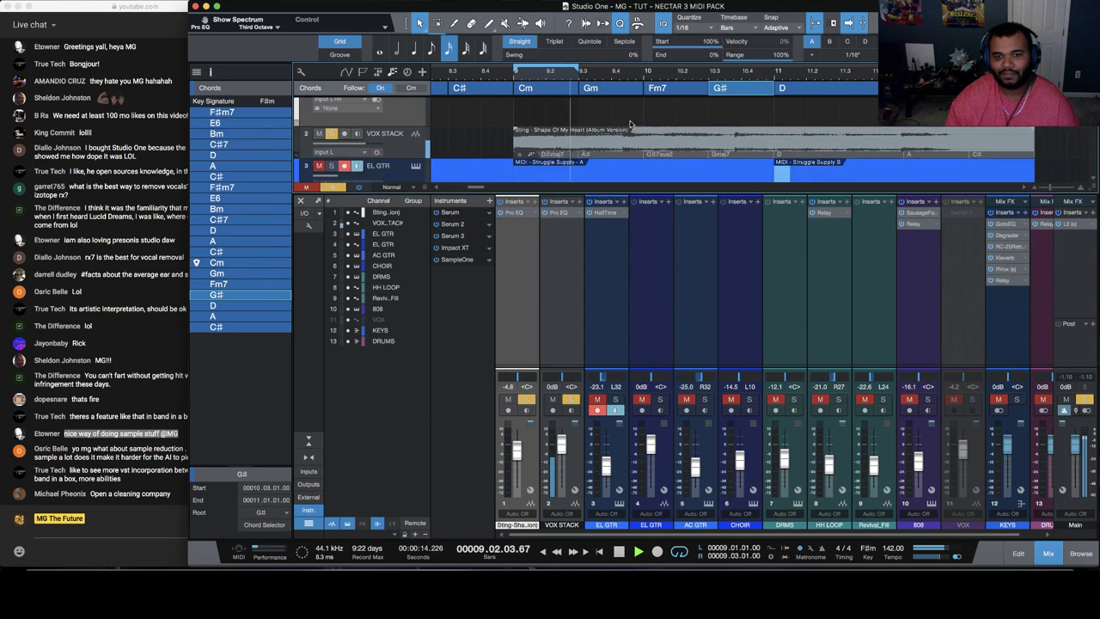
Split the Sting audio event on VOX STACK at 9.3 and delete everything after the split
click(1019, 554)
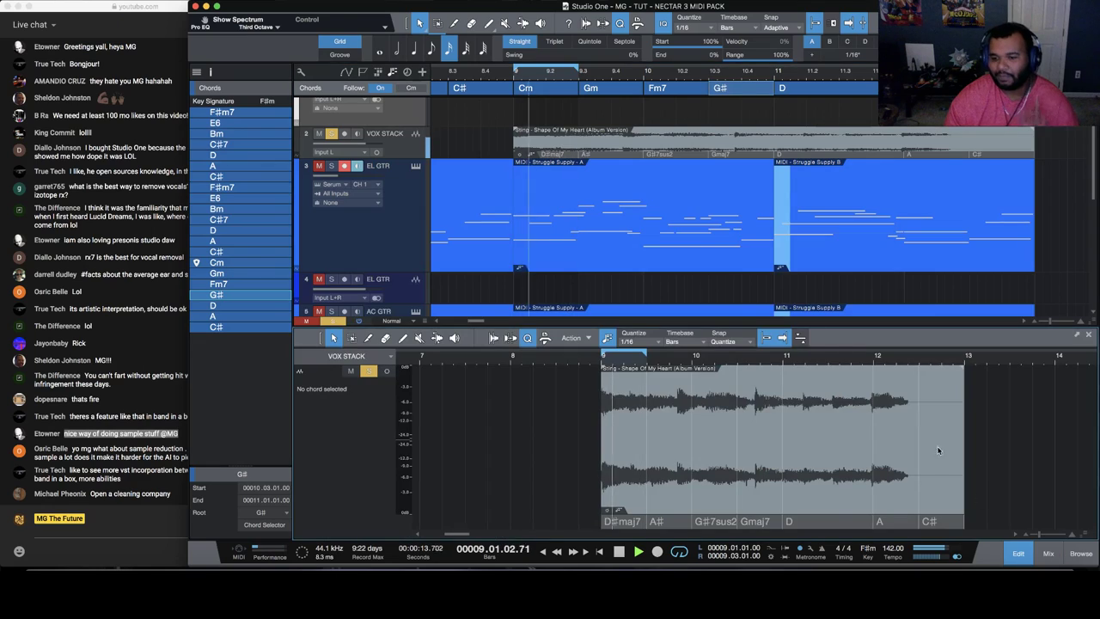
click(454, 23)
key(space)
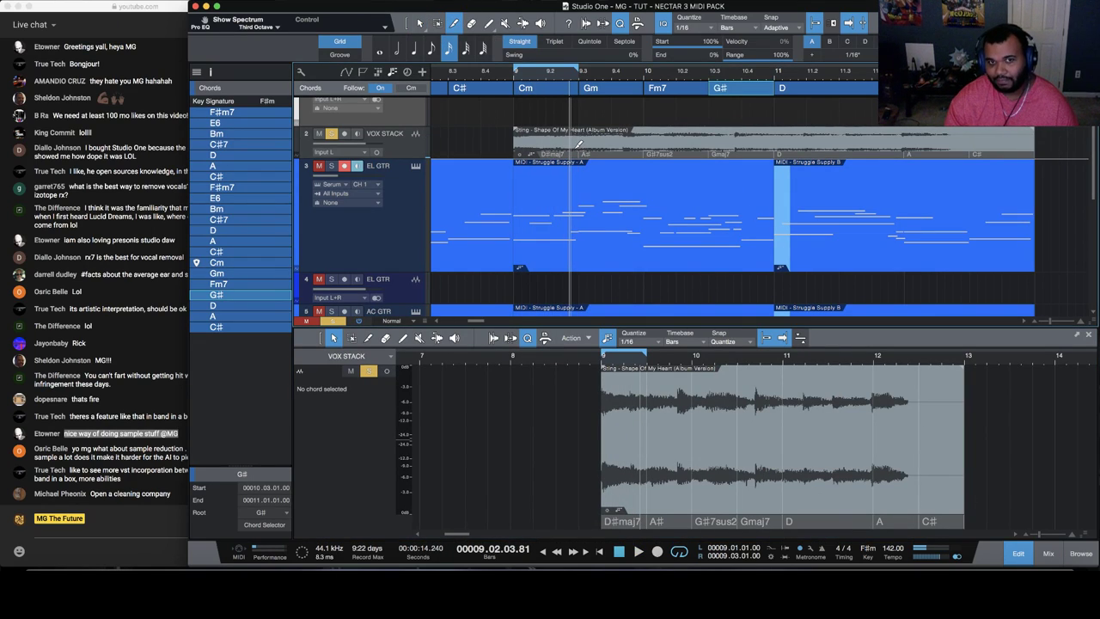
click(578, 143)
click(420, 24)
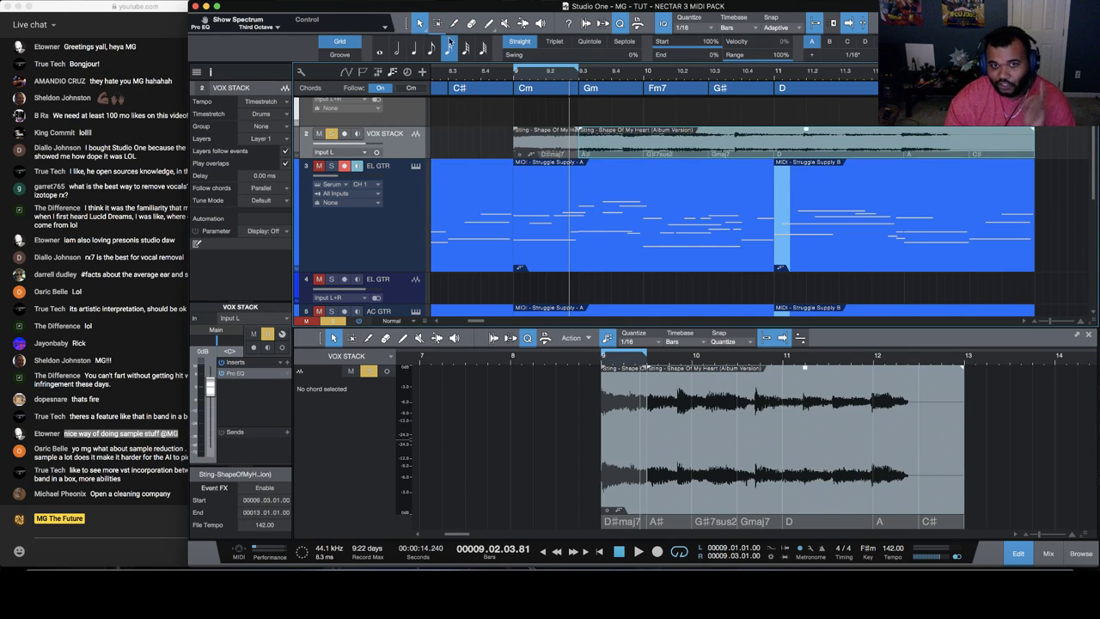
click(617, 146)
key(Delete)
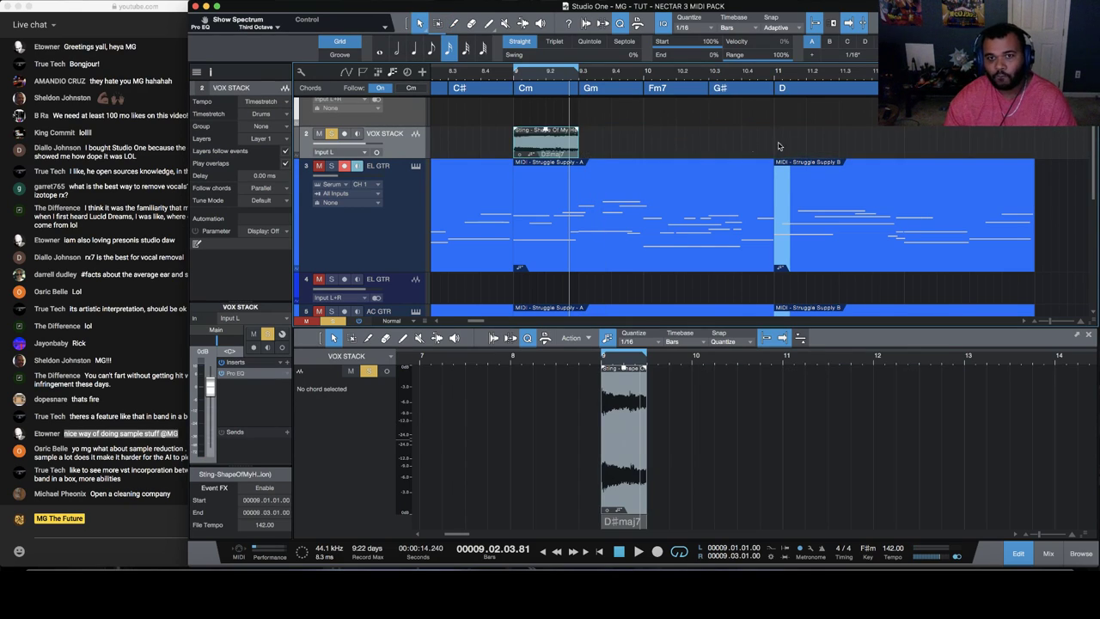
Delete the chords after the bar 9 Cm and duplicate Cm three times, filling the chord track to bar 11
click(616, 93)
key(Delete)
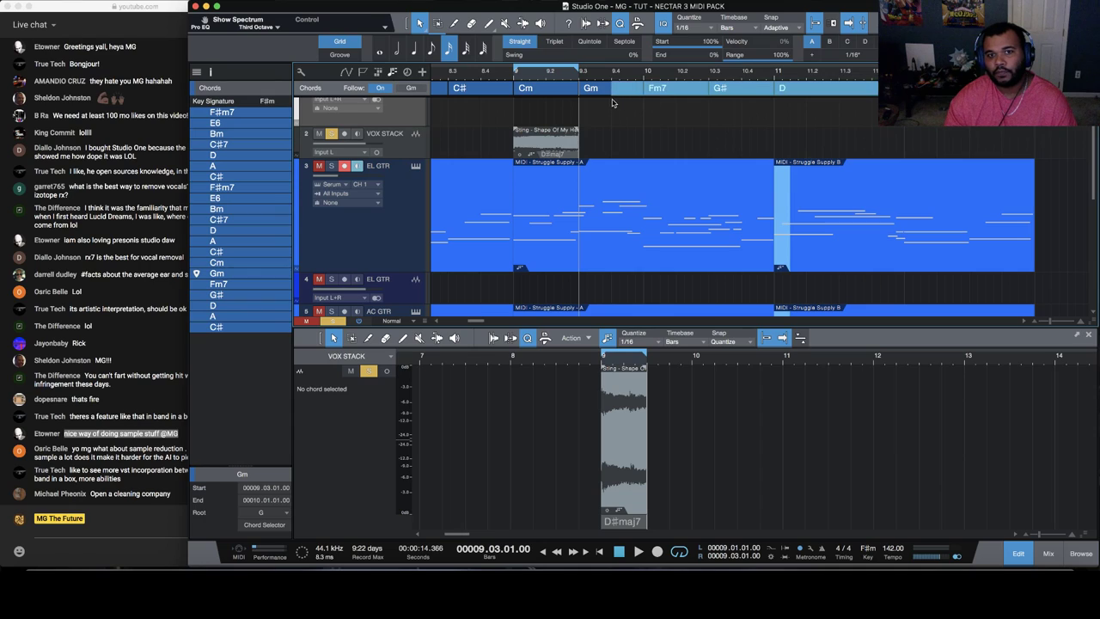
click(546, 97)
key(d)
key(d)
key(d)
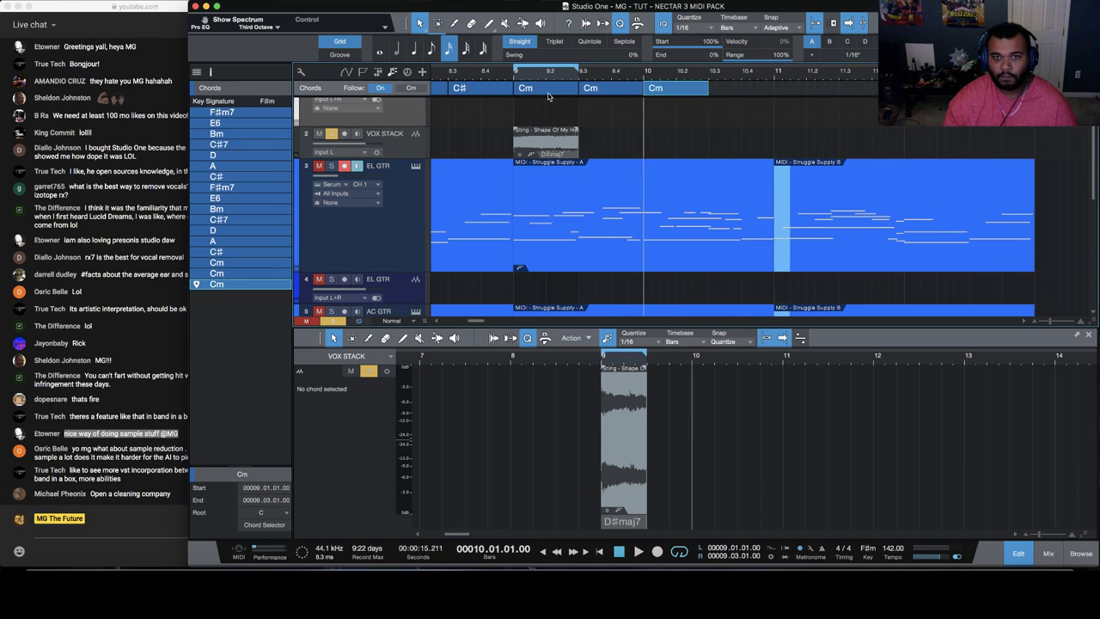
Duplicate the trimmed VOX STACK event three times and extend the loop end to bar 11
click(554, 147)
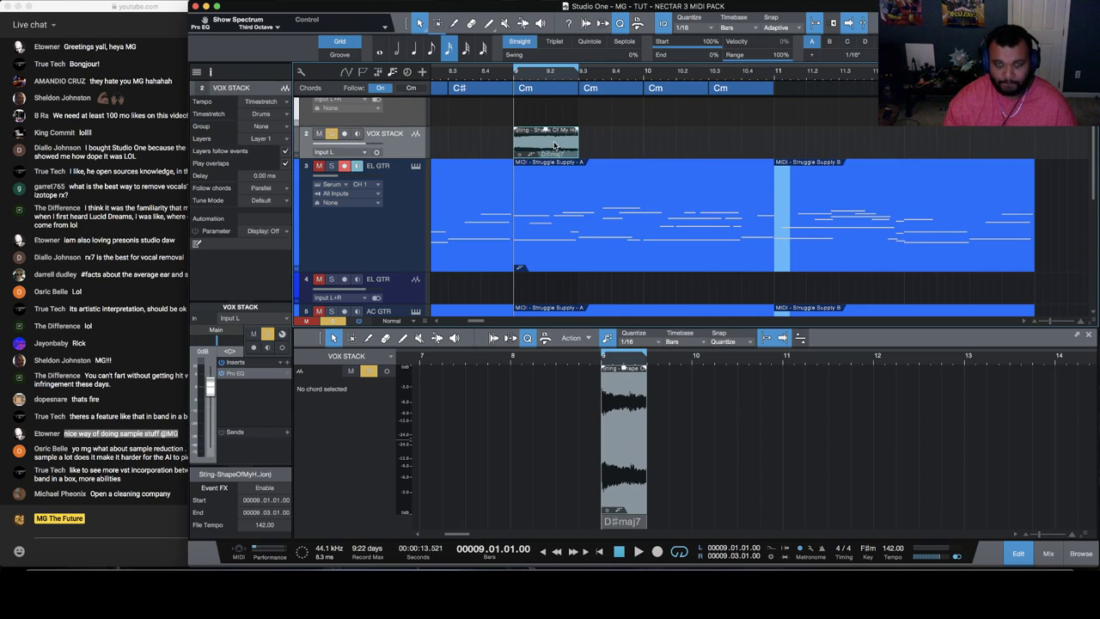
key(d)
key(d)
key(d)
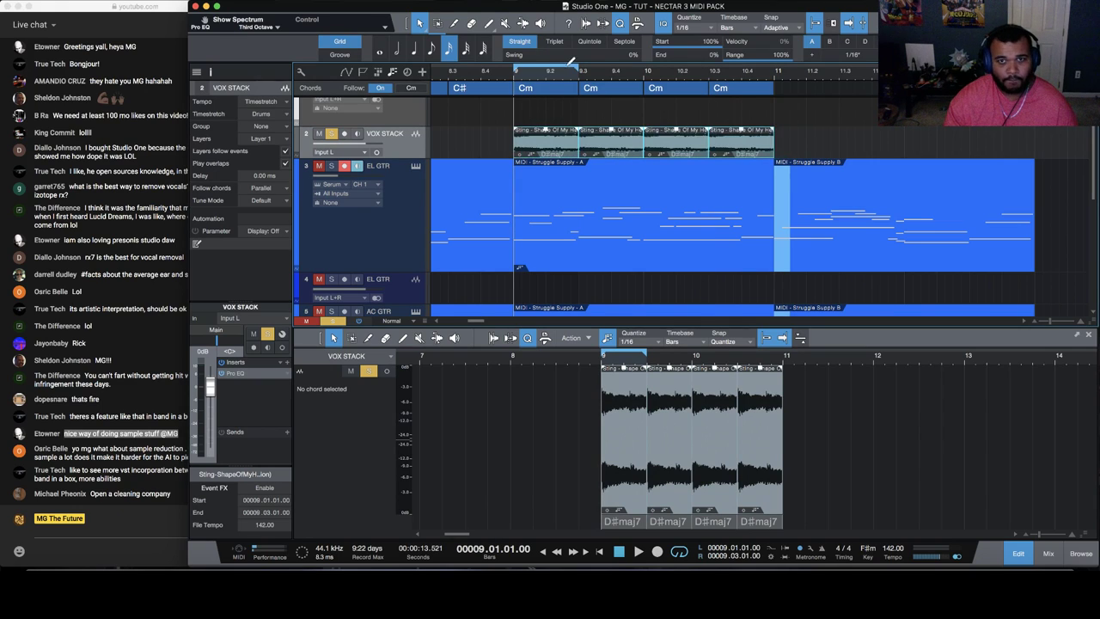
drag(579, 70, 775, 70)
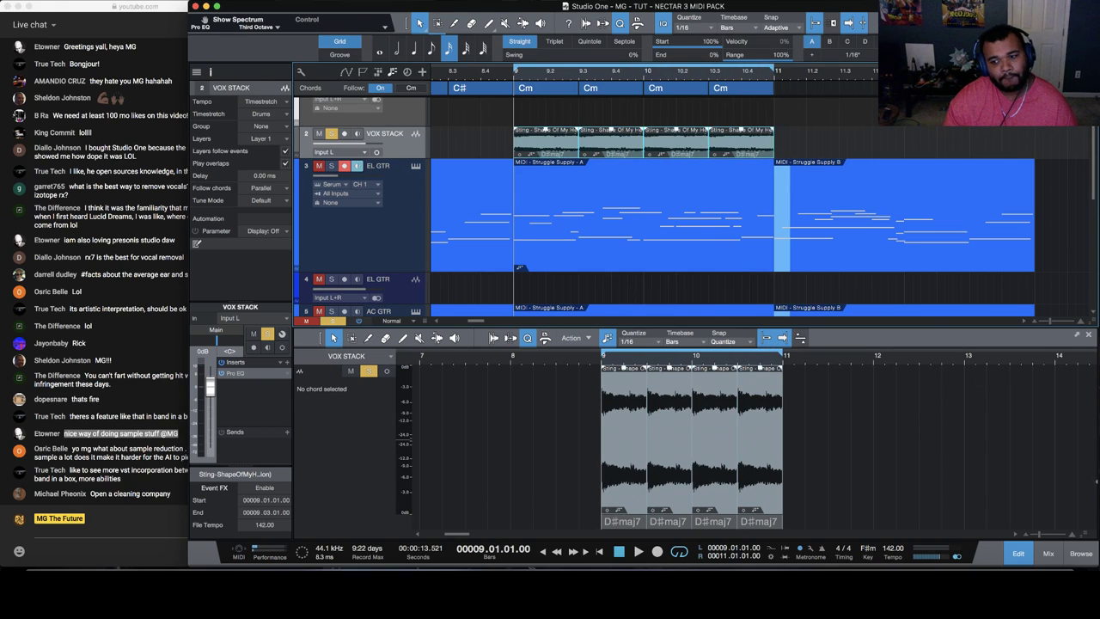
Start playback and insert the Cableguys ShaperBox plug-in on the VOX STACK channel
key(space)
key(F3)
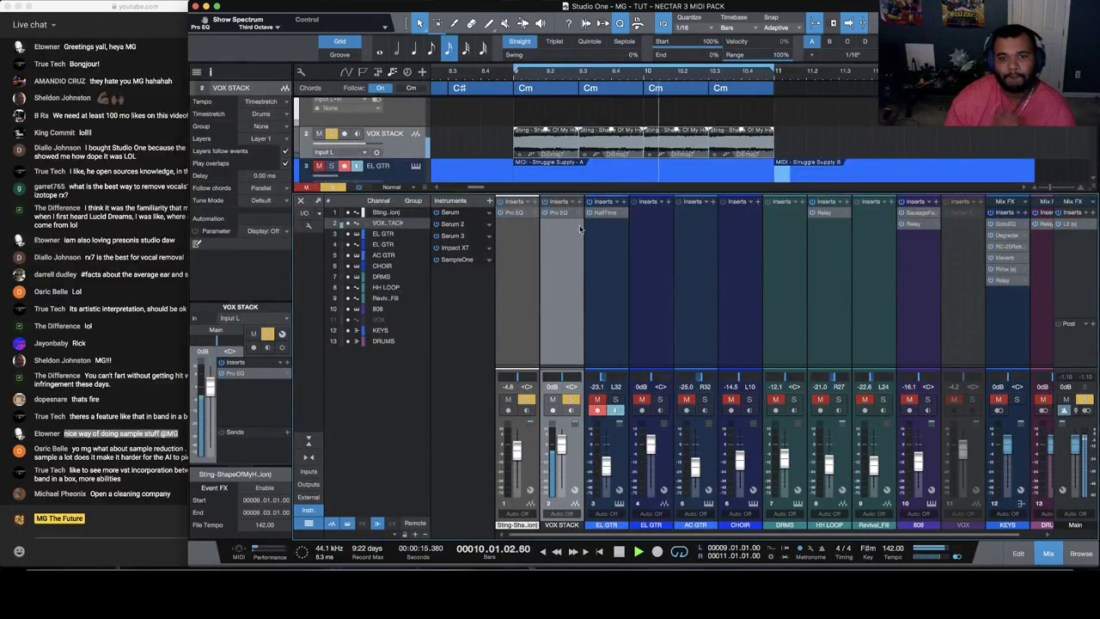
click(579, 201)
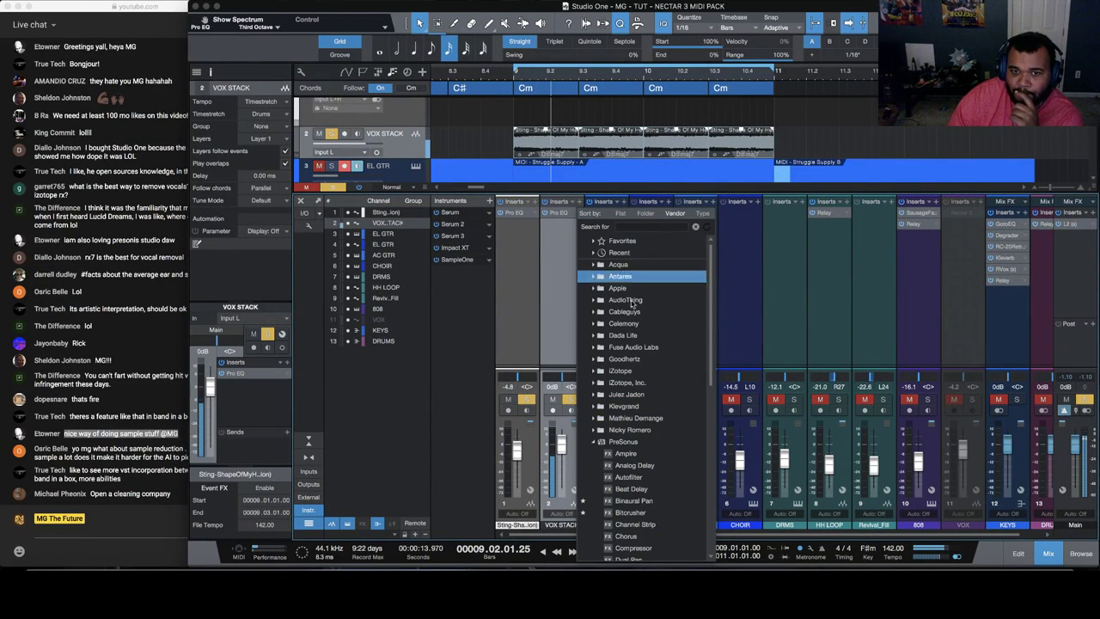
click(596, 324)
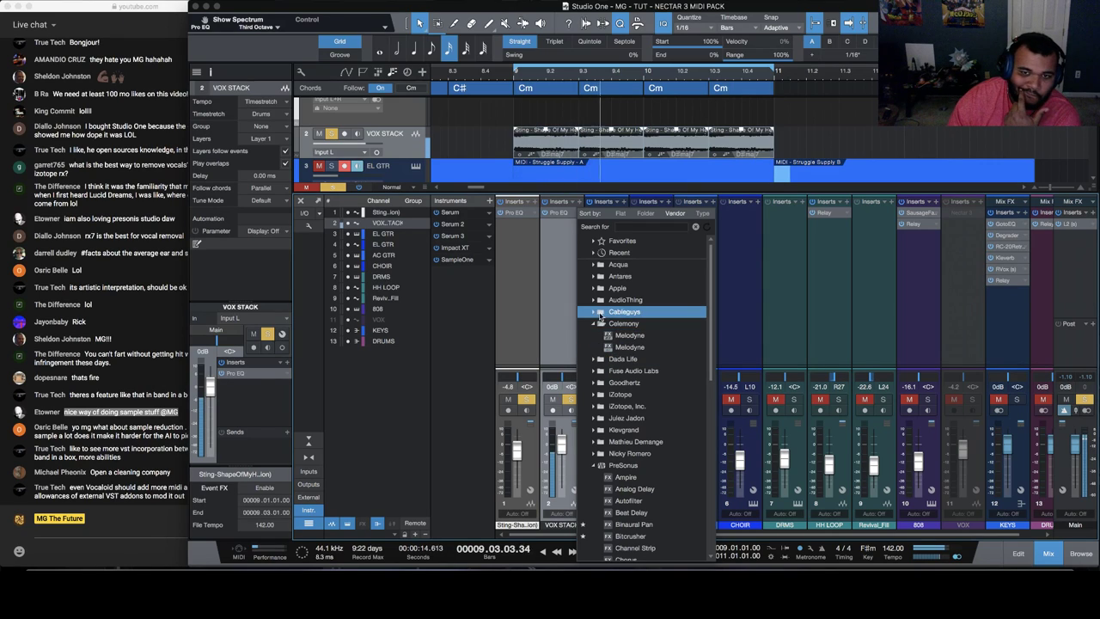
click(599, 313)
double_click(643, 375)
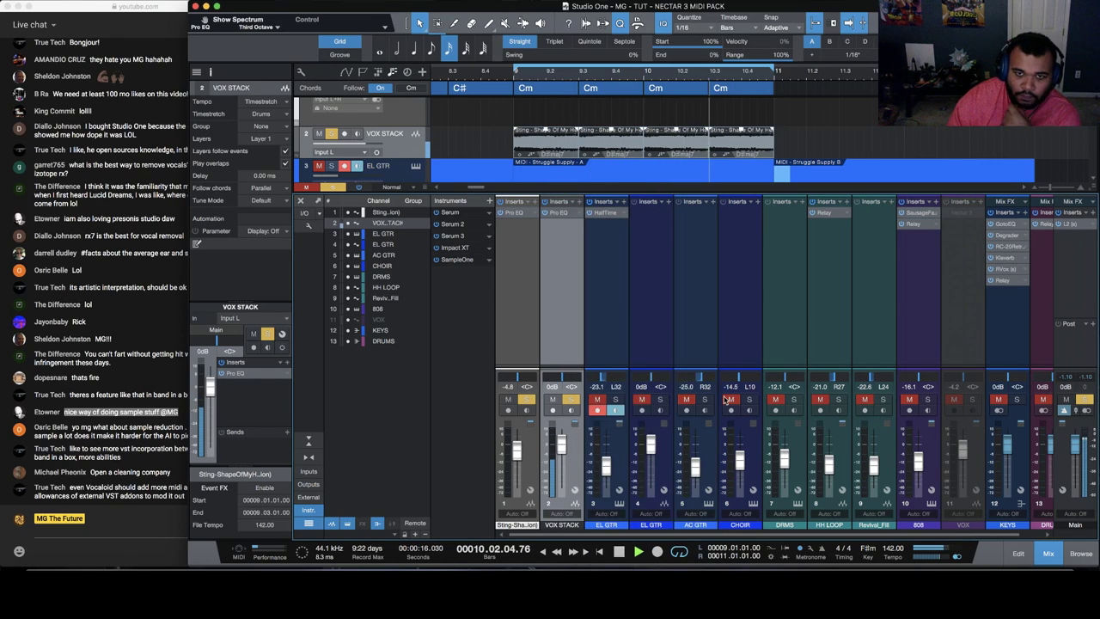
Load the Rhythmer 2 preset from the ShaperBox library and close the plug-in window
click(547, 392)
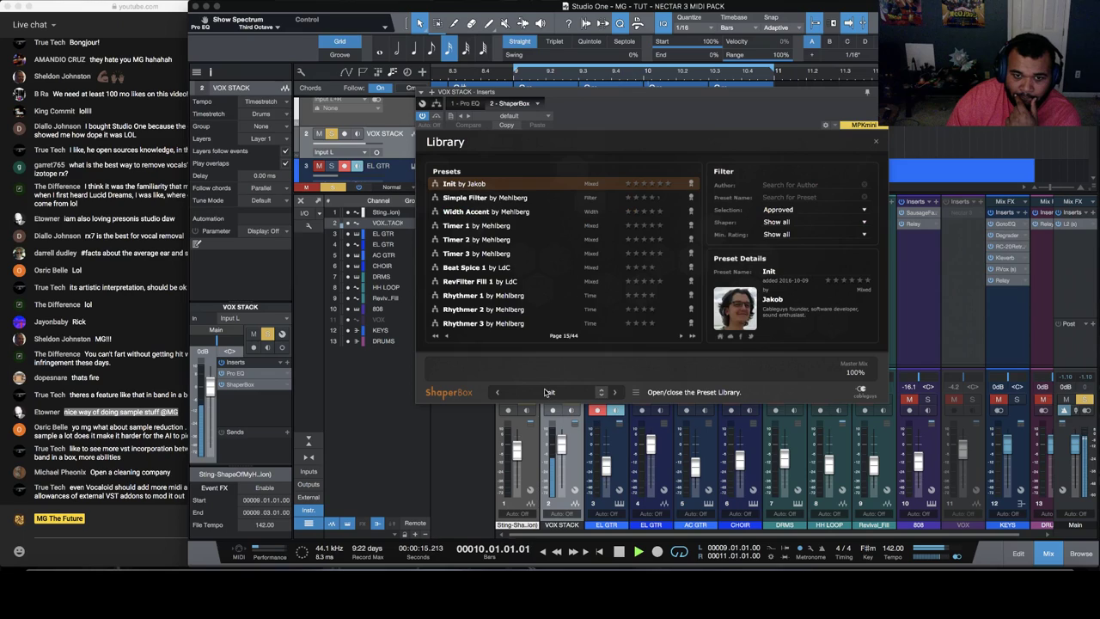
click(673, 313)
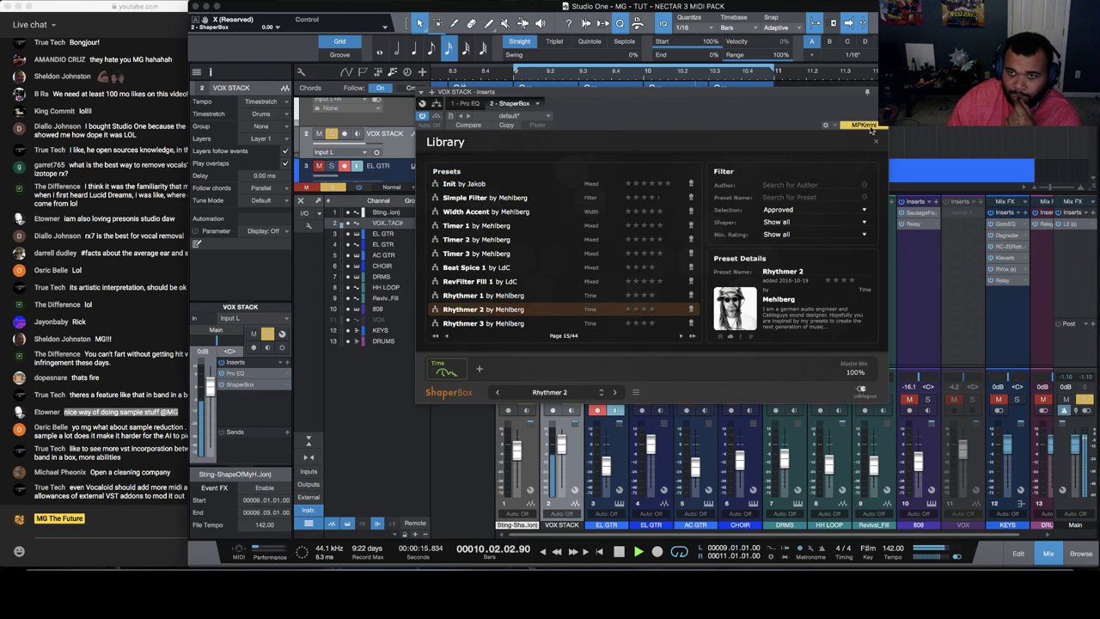
click(867, 92)
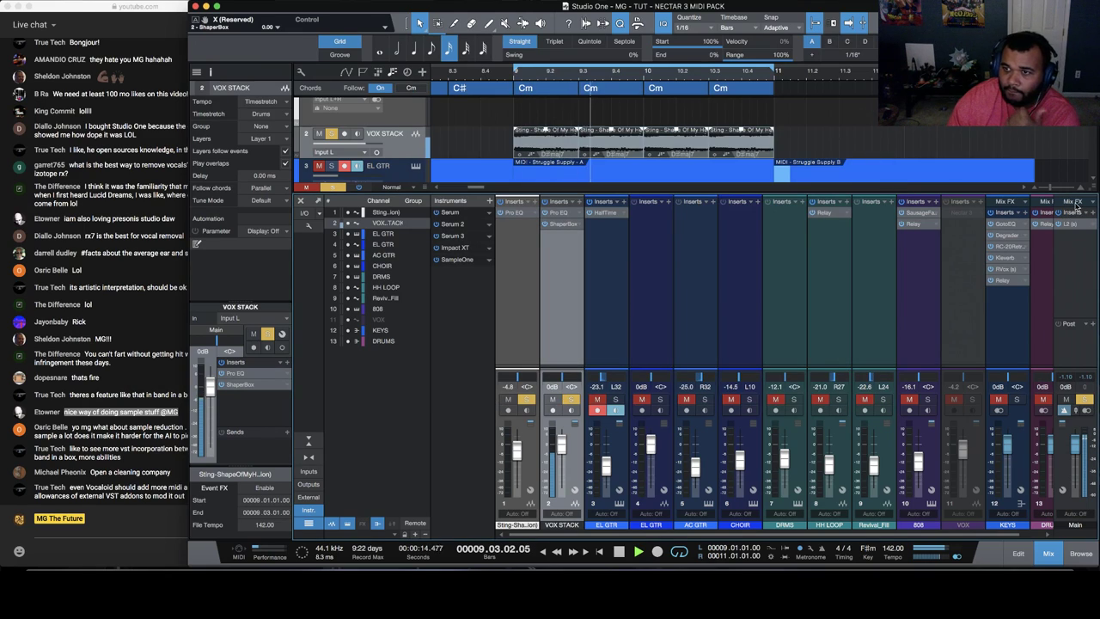
Lower the VOX STACK volume to -5.8 dB and solo the DRMS, HH LOOP and 808 tracks
drag(561, 444, 558, 452)
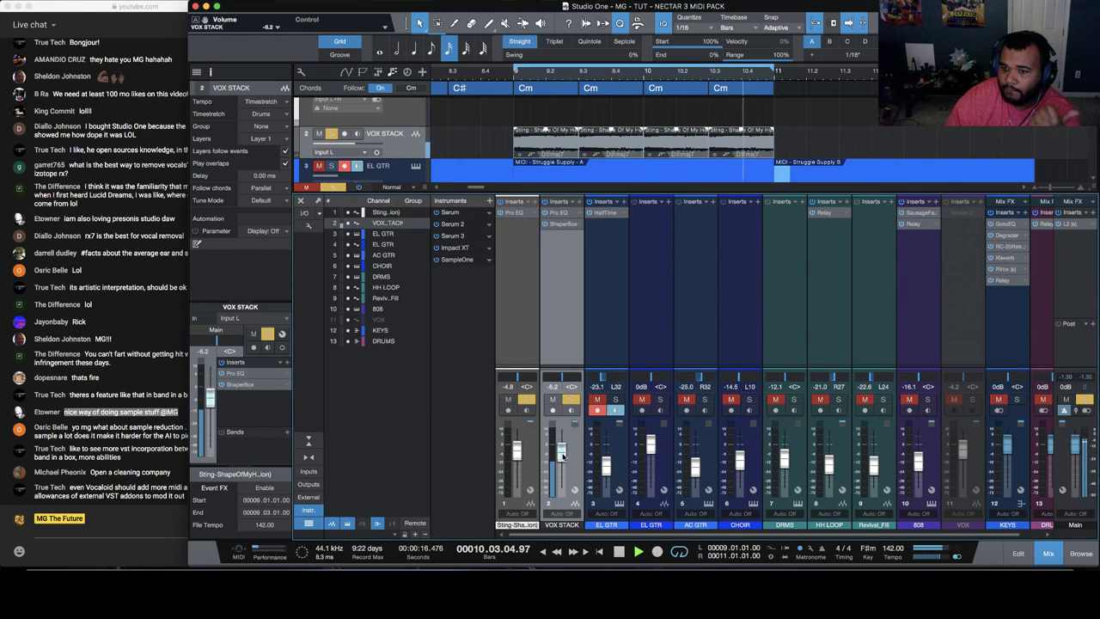
click(1047, 554)
scroll(360, 399, down, 2)
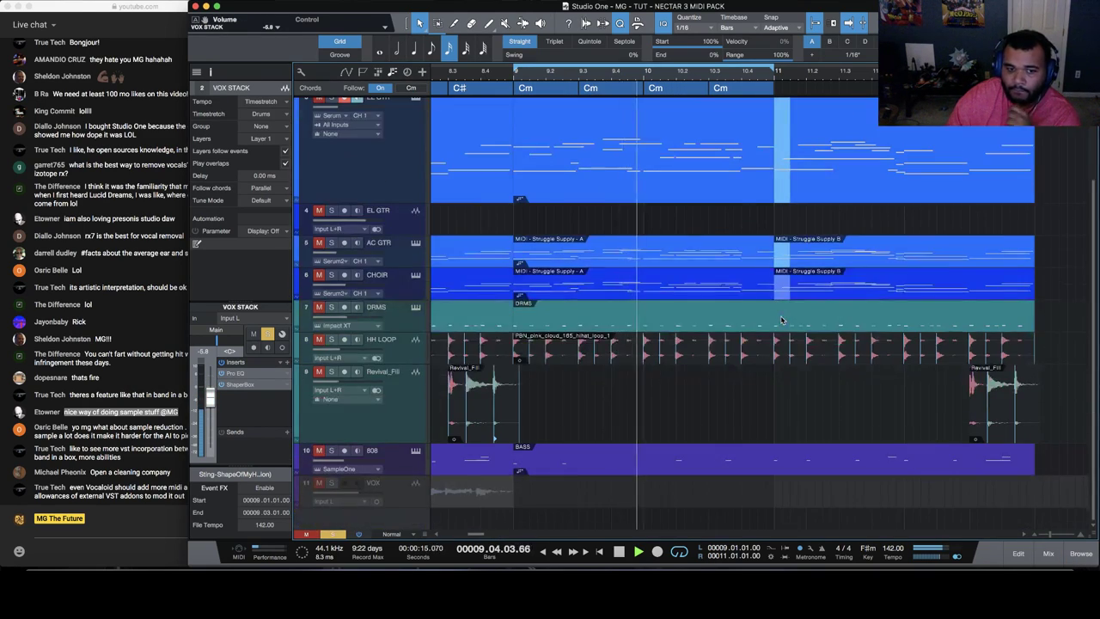
click(319, 338)
click(318, 308)
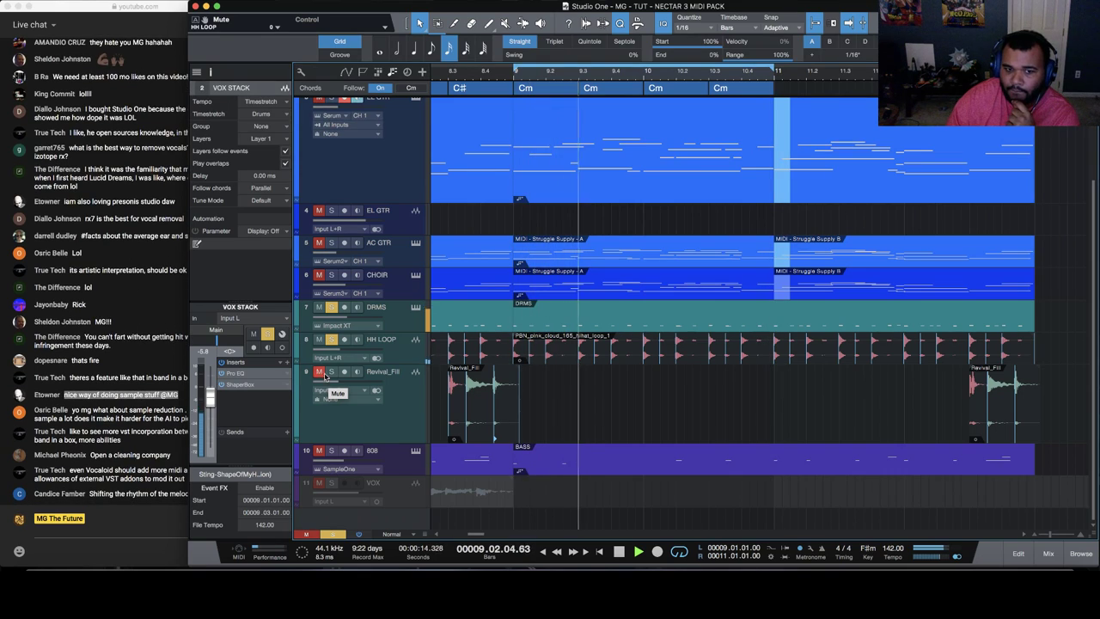
click(318, 453)
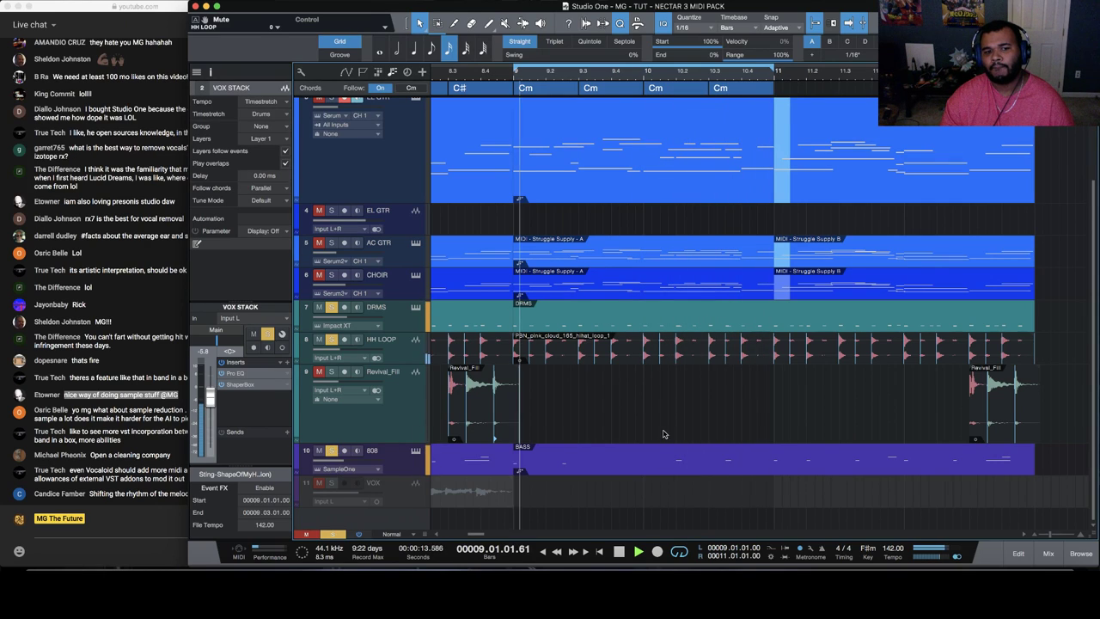
Lower the VOX STACK channel volume to -9.4 dB
click(1047, 554)
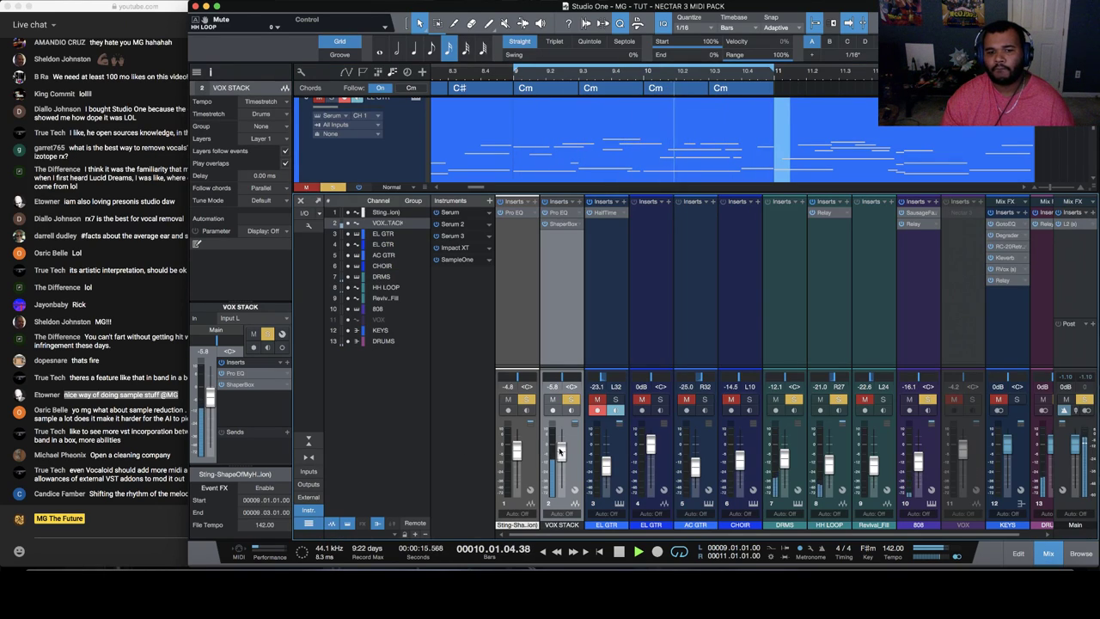
drag(559, 452, 566, 457)
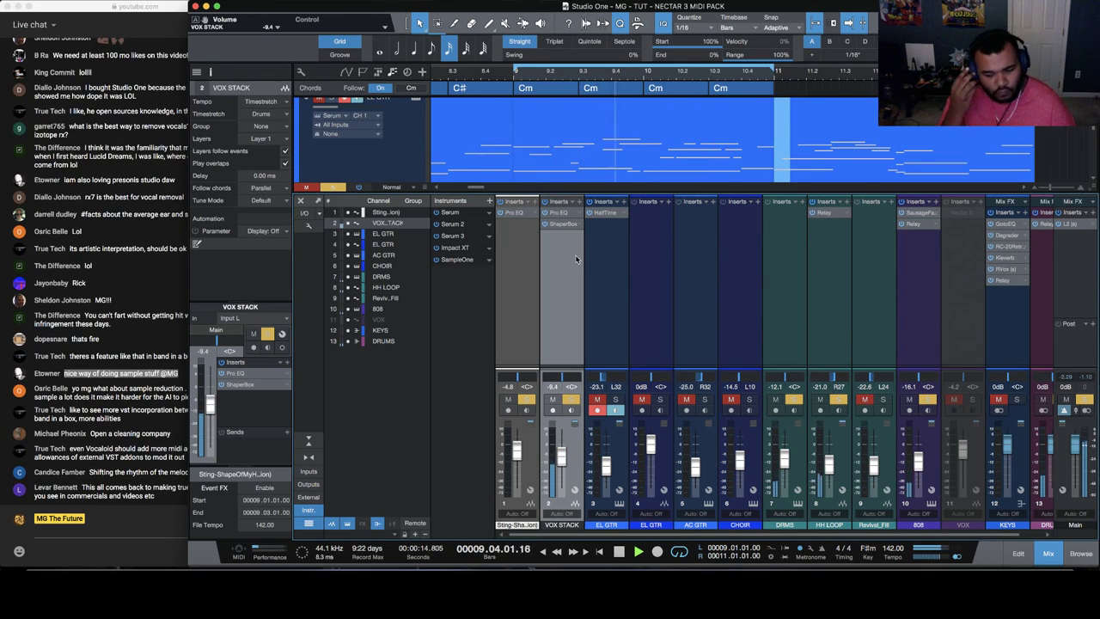
Shorten the last VOX STACK event to end at 10.04.01 and duplicate it to fill up to bar 11
scroll(625, 126, down, 3)
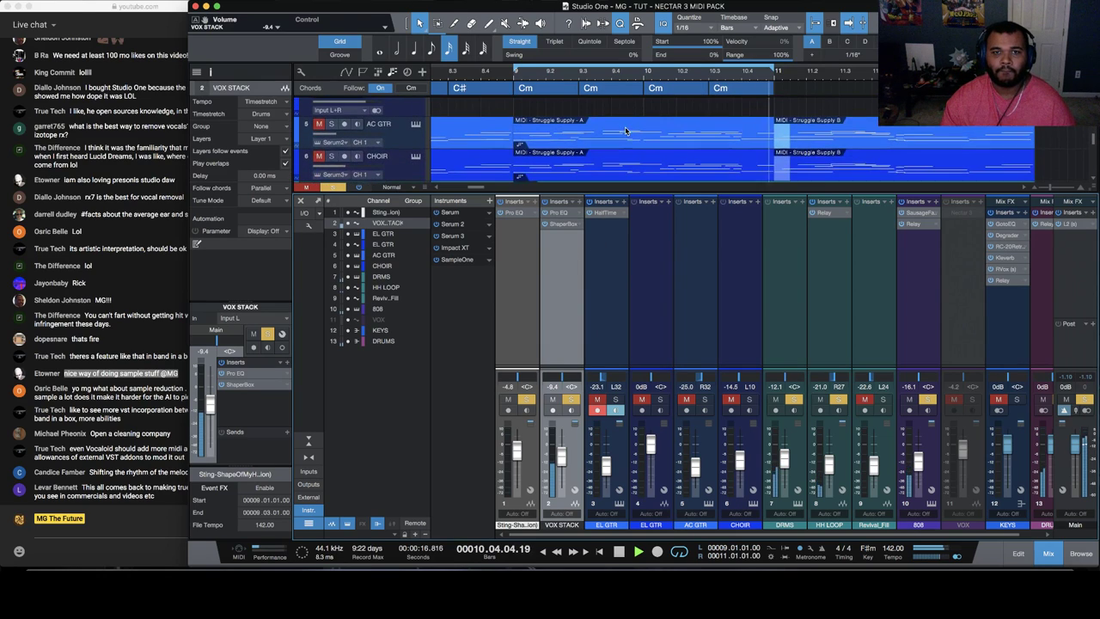
scroll(625, 131, up, 5)
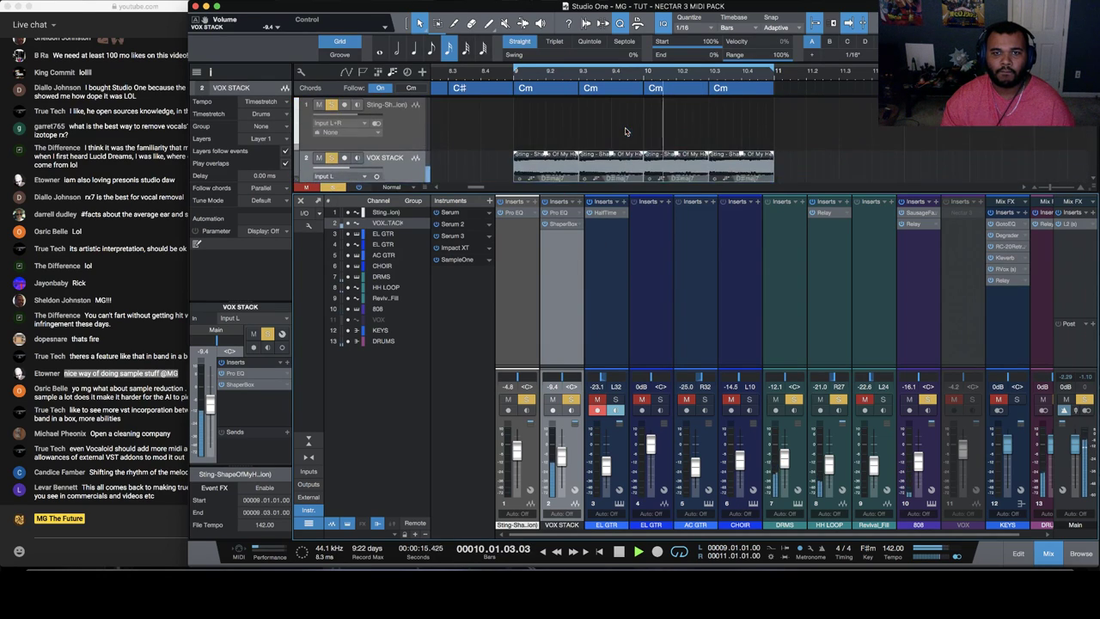
drag(773, 165, 740, 171)
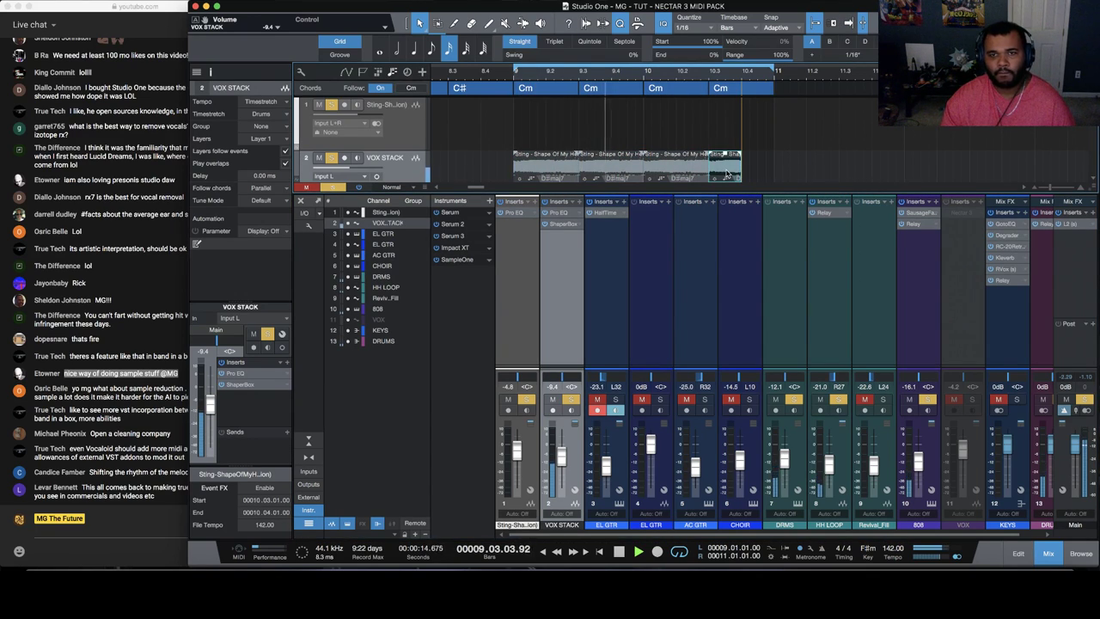
key(d)
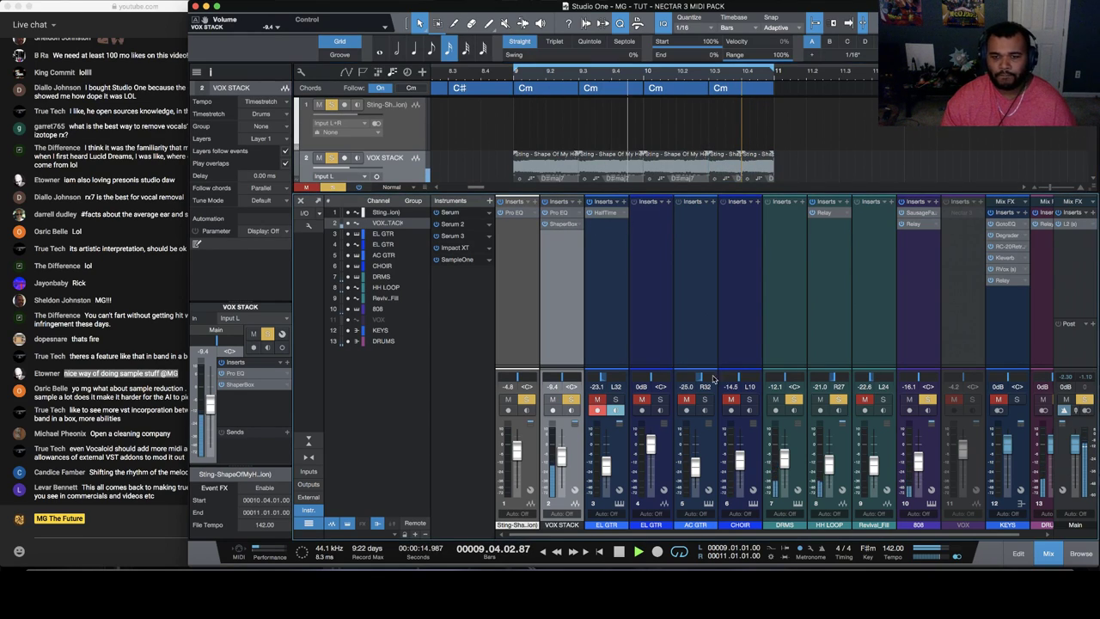
Advance the VOX STACK channel's ShaperBox presets to Halftime Bass and close the plug-in window
click(564, 223)
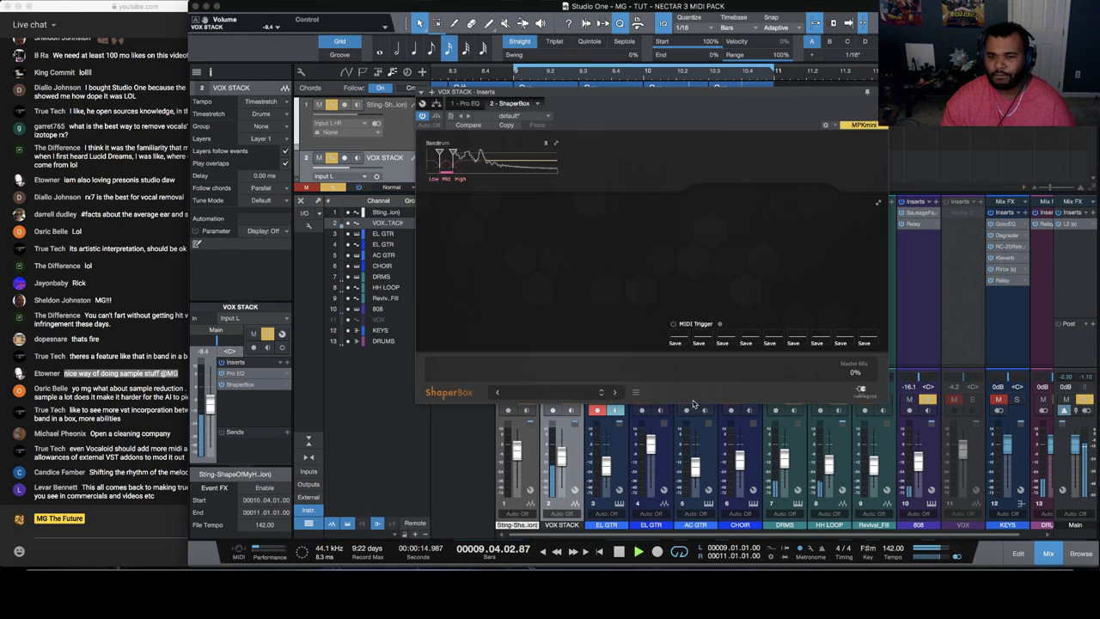
click(616, 393)
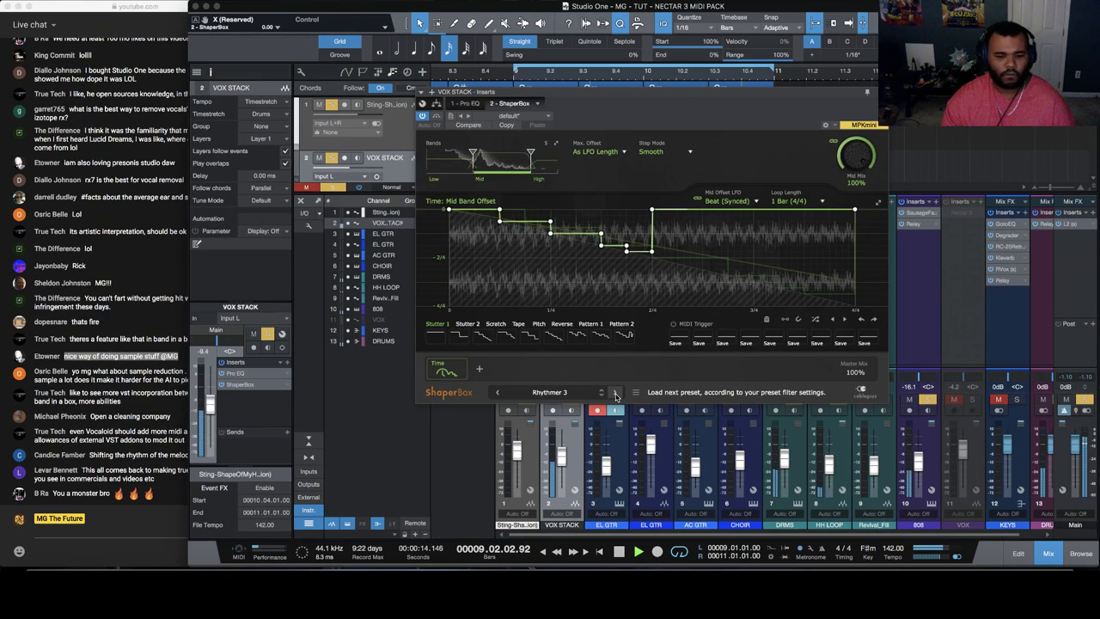
click(616, 393)
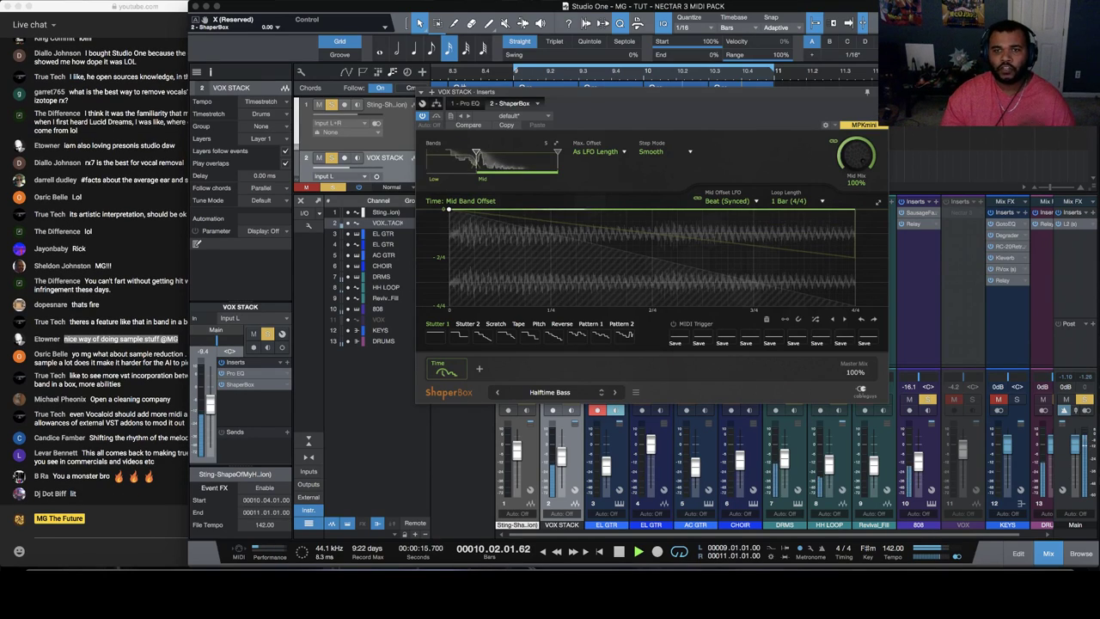
key(super+w)
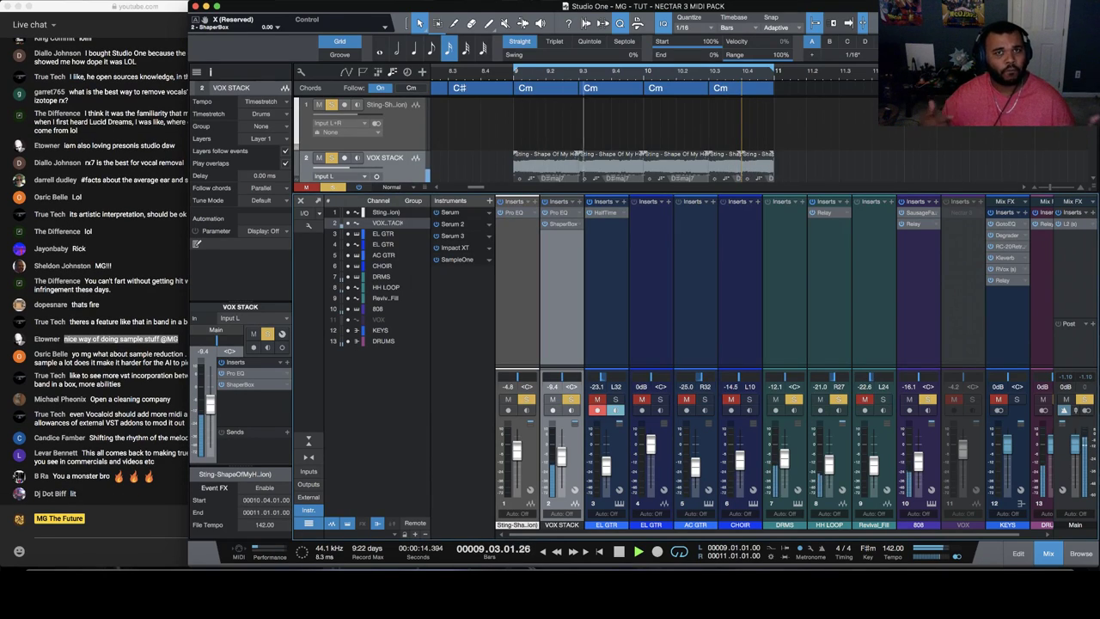
Stop playback, return to the start of bar 9 and play the loop from there
key(space)
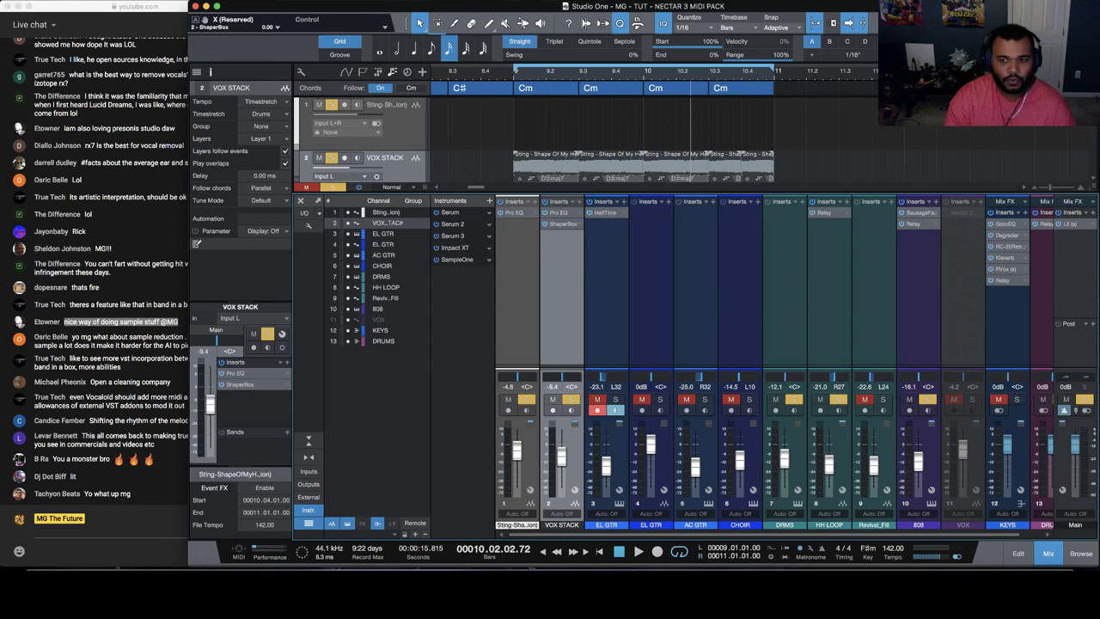
click(516, 78)
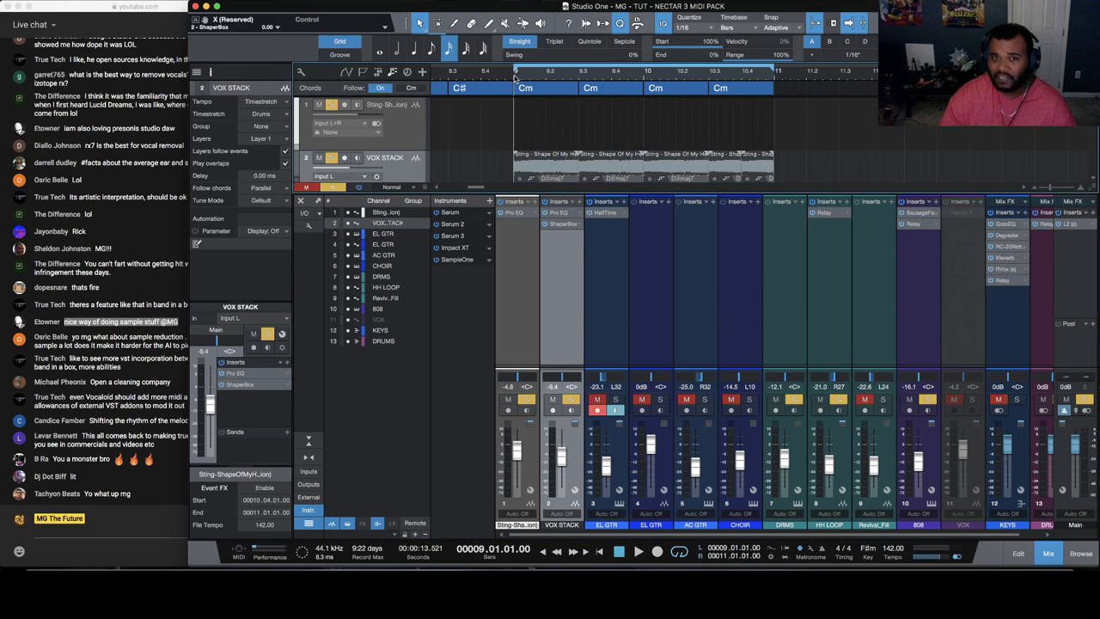
key(space)
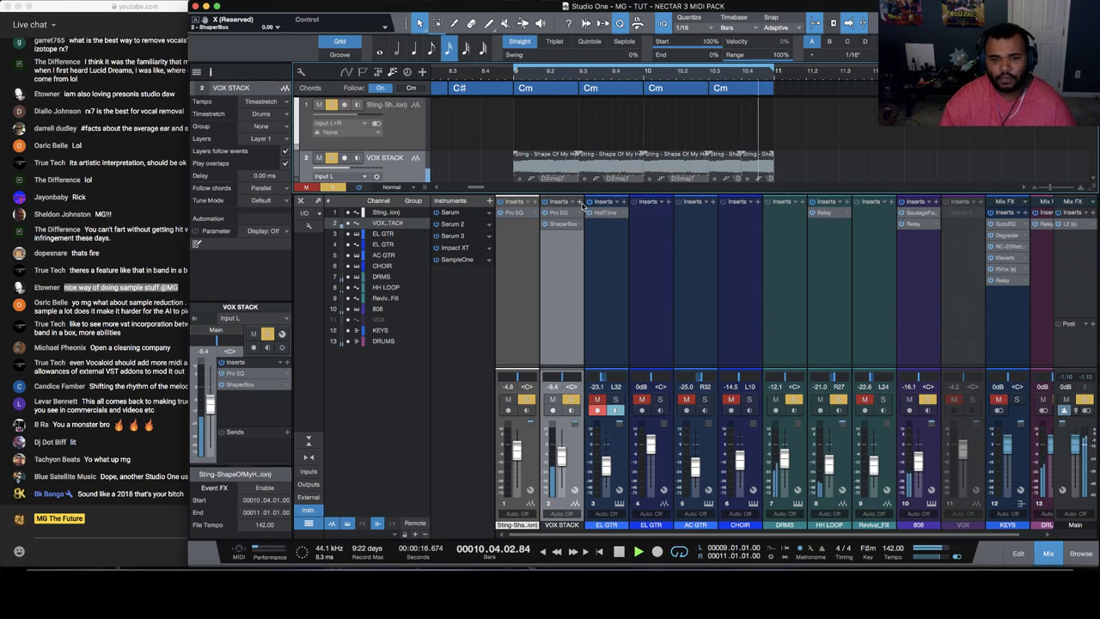
Insert a second ShaperBox on the VOX STACK channel, choose Rhythmer 2 in its preset library and close the window
click(648, 222)
click(627, 359)
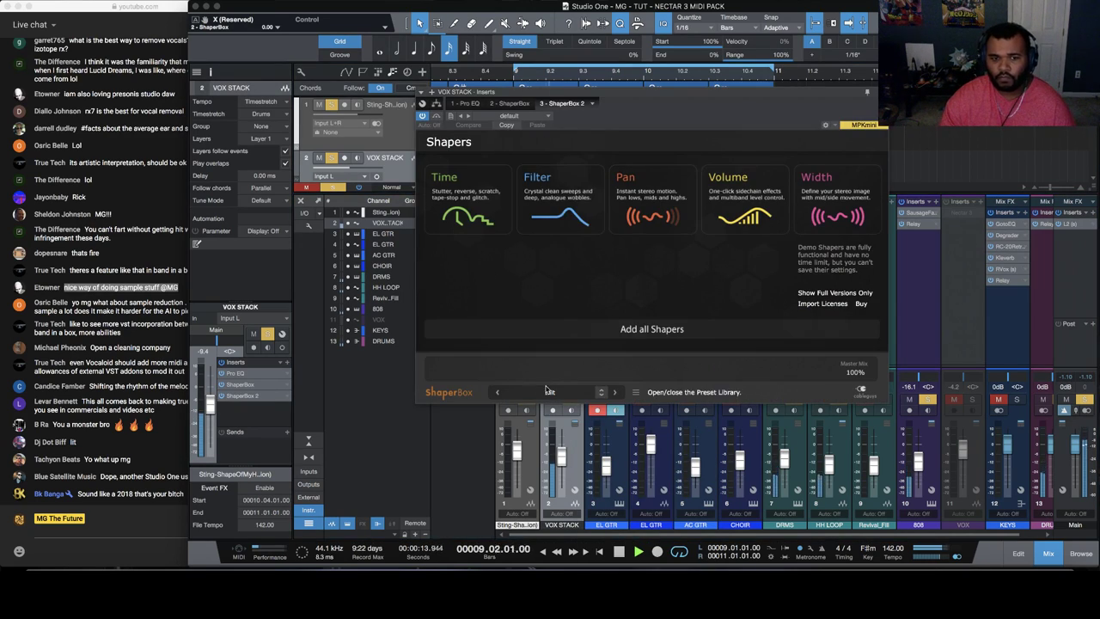
click(550, 392)
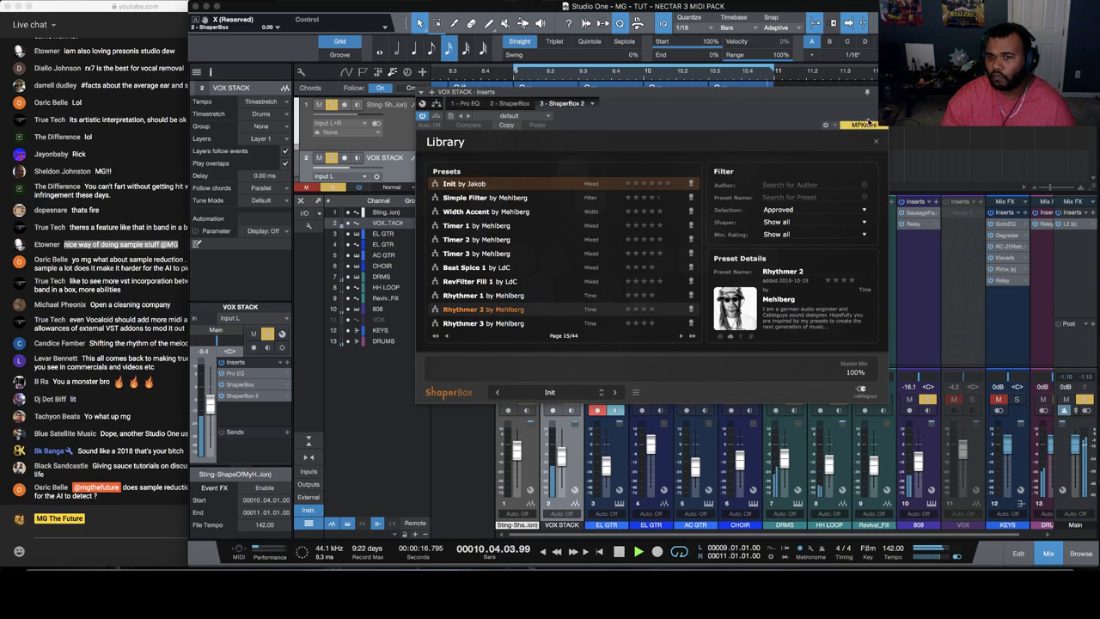
click(483, 309)
click(867, 91)
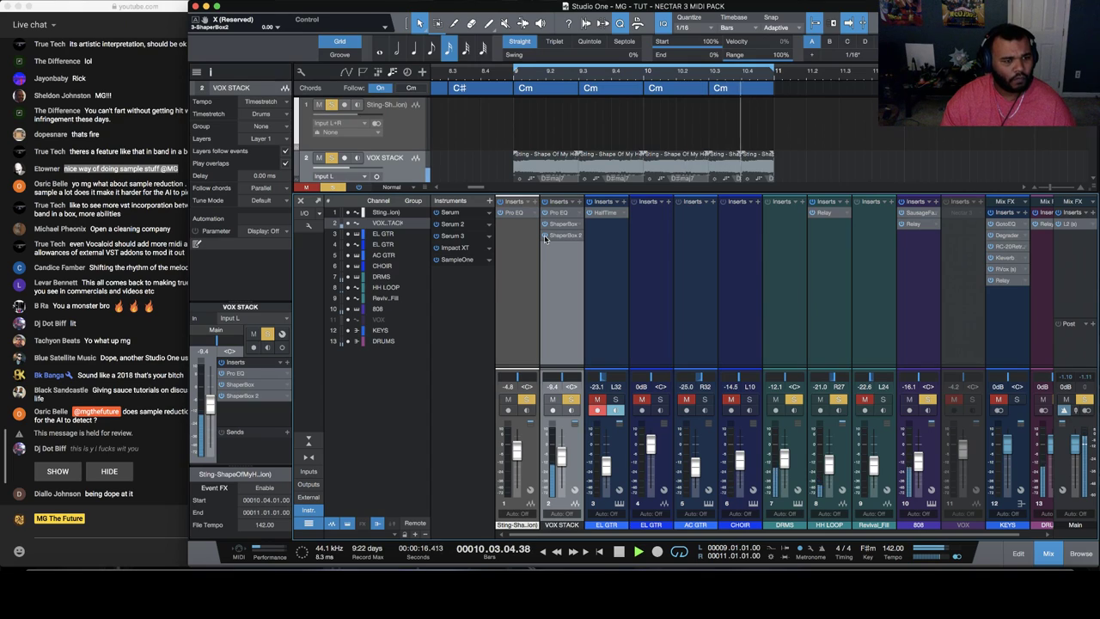
Show the live-chat message held for review and return to Studio One
click(67, 480)
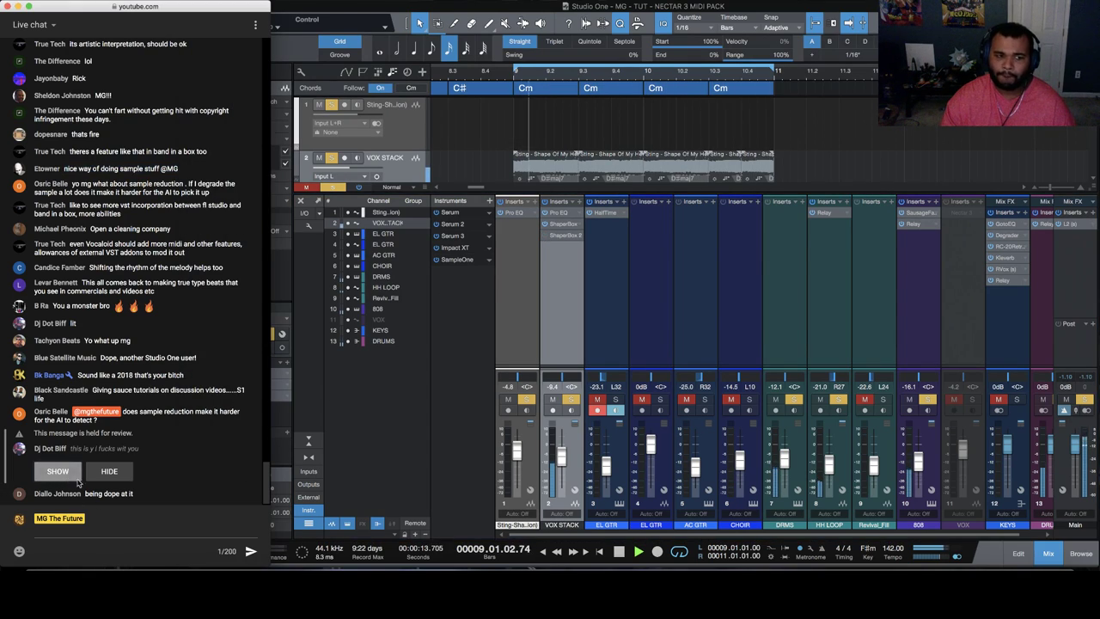
click(72, 478)
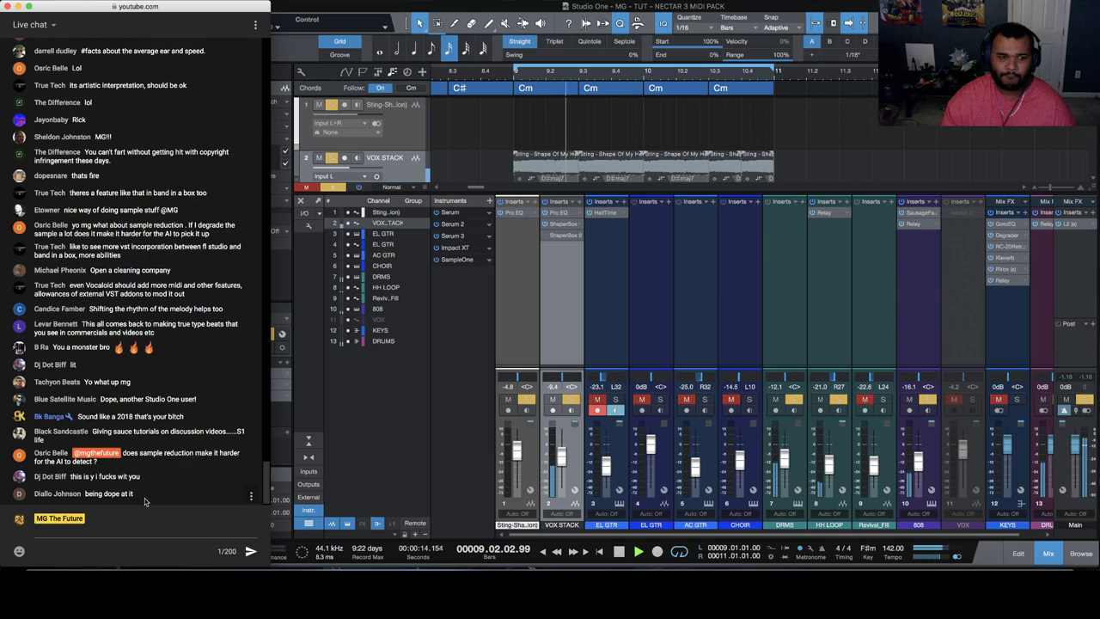
click(297, 399)
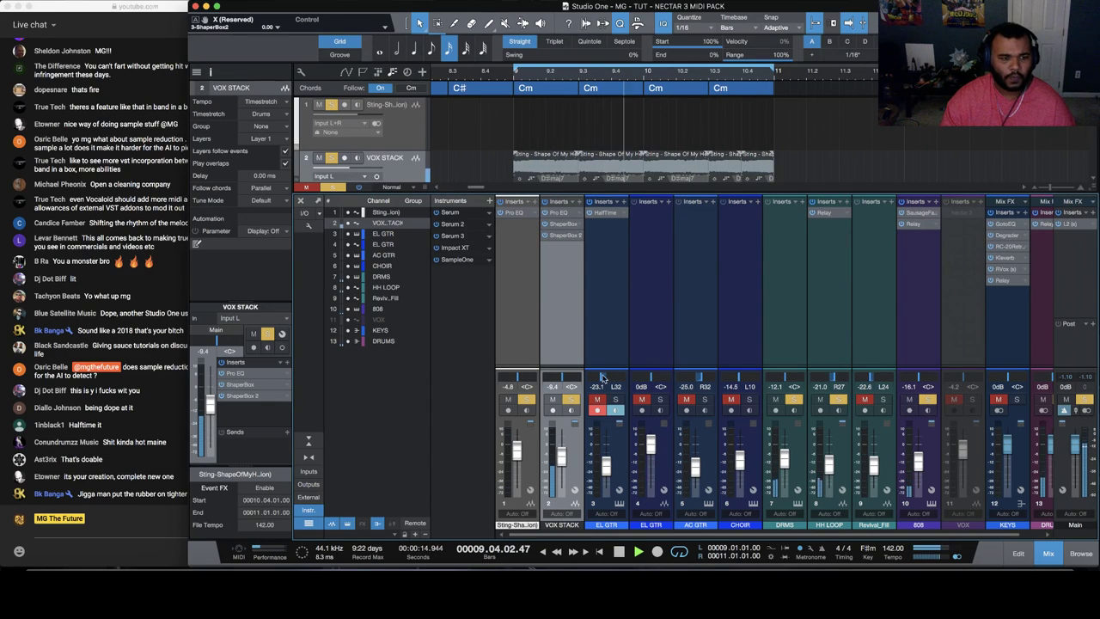
Stop playback and highlight the comment "Shit kinda hot maine" in the live chat
click(618, 551)
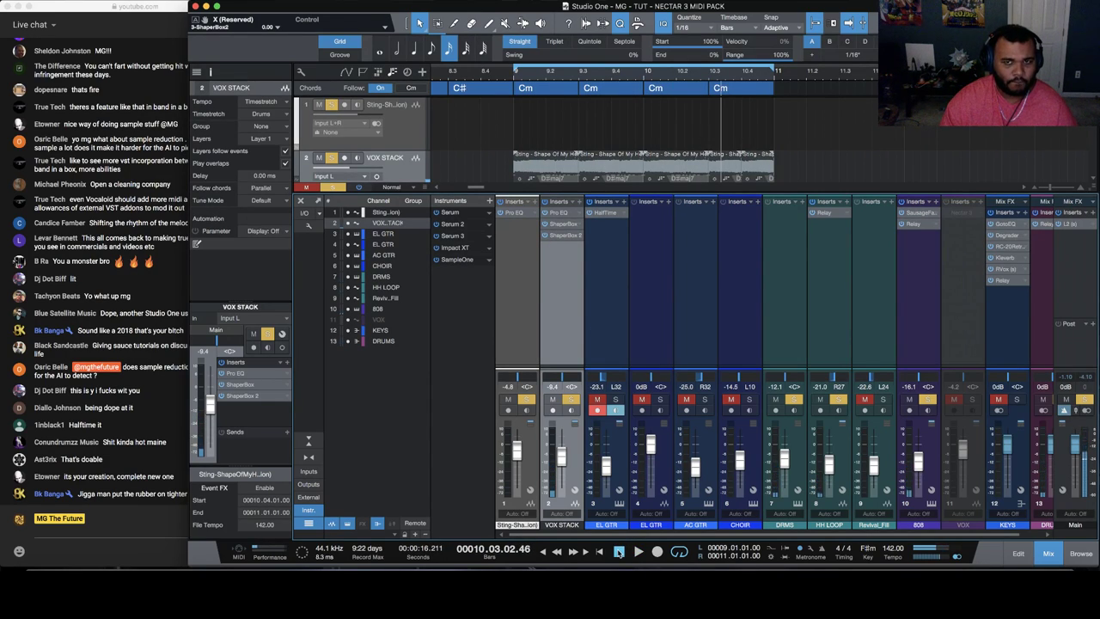
click(133, 440)
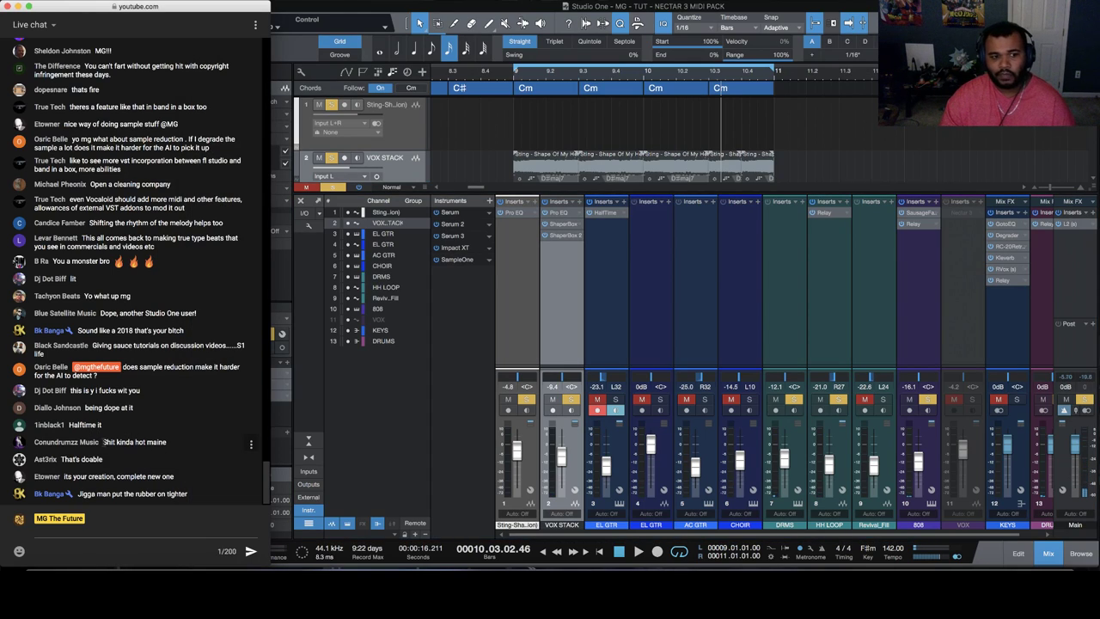
drag(103, 442, 184, 439)
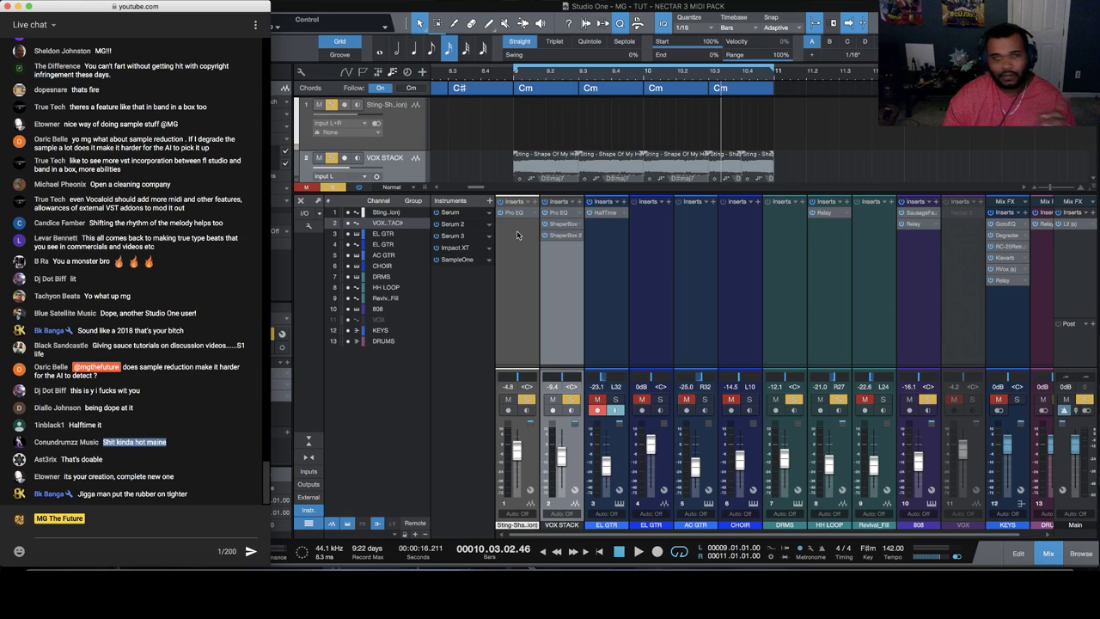
Audition the processed sample loop twice from the start of bar 9, stopping playback each time
click(515, 78)
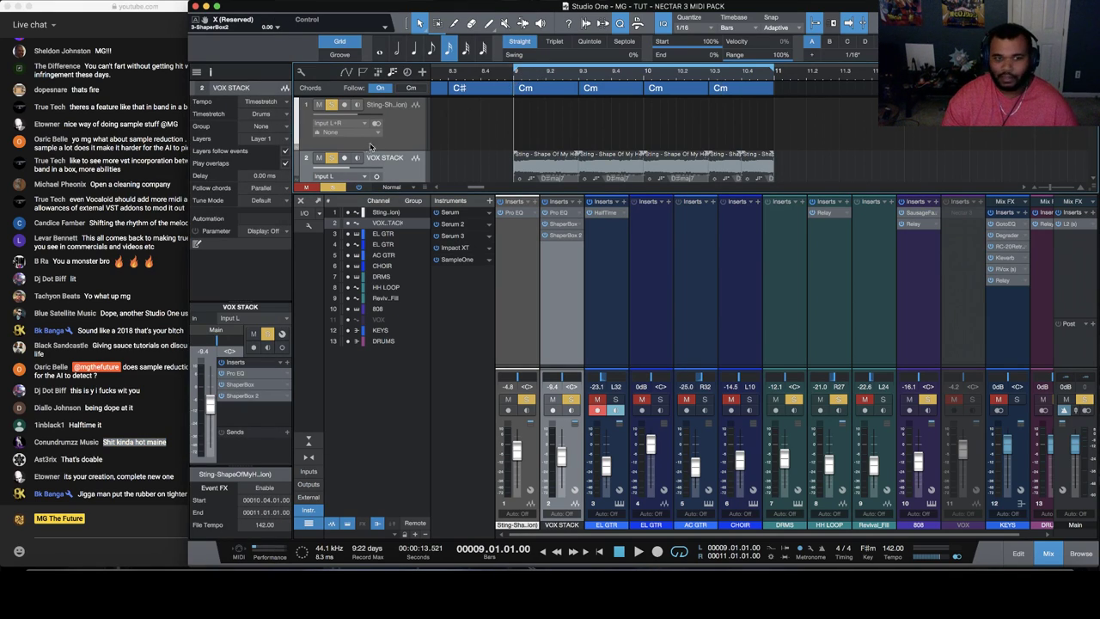
key(space)
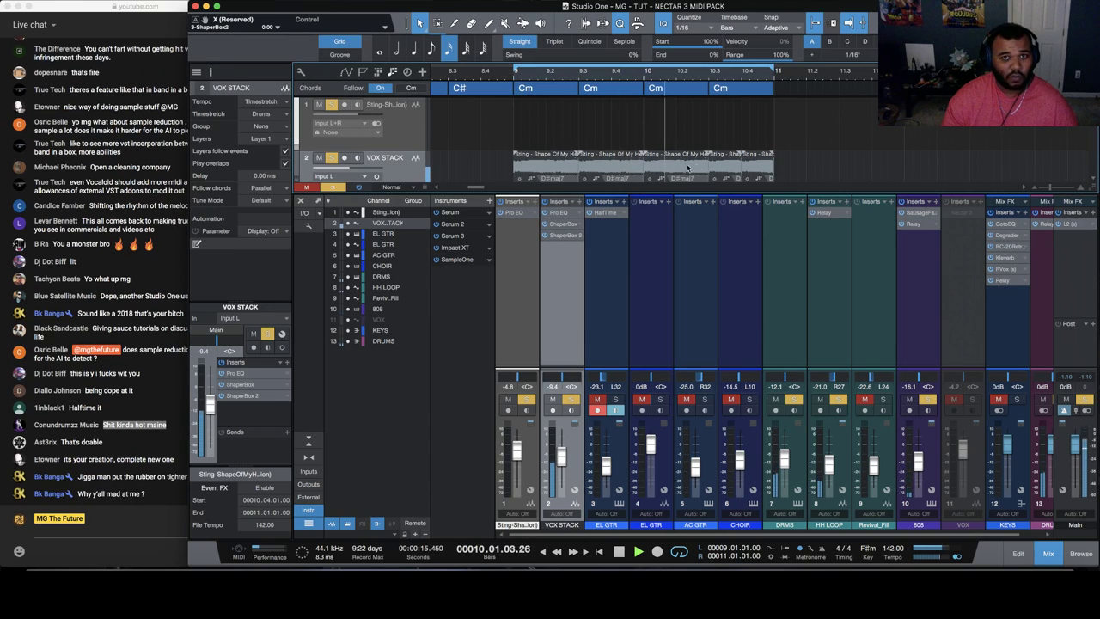
key(space)
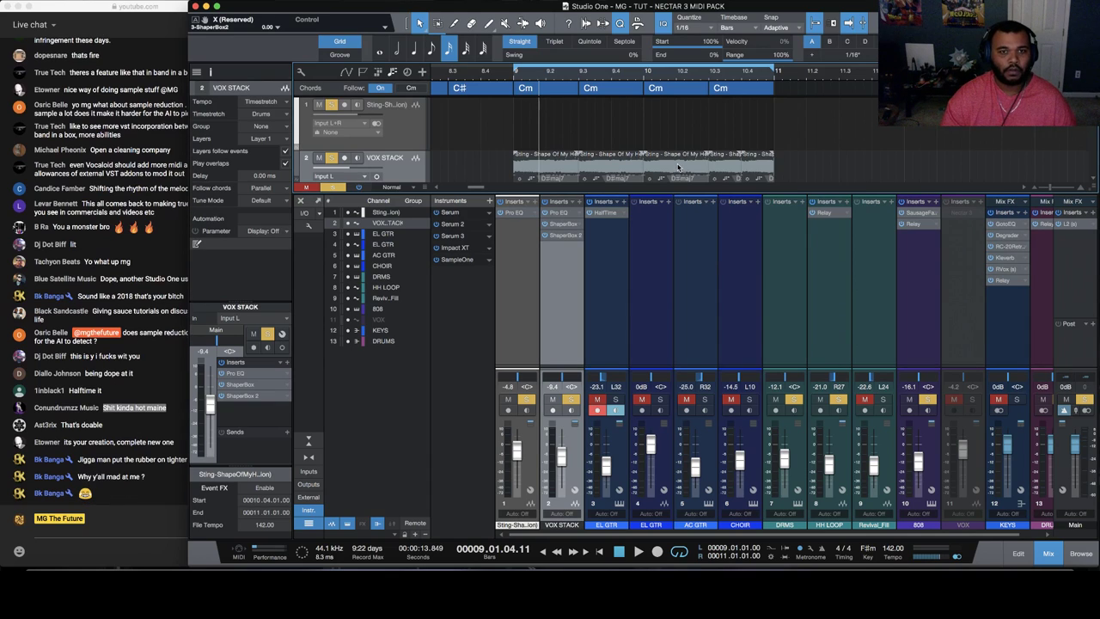
click(513, 80)
key(space)
key(space)
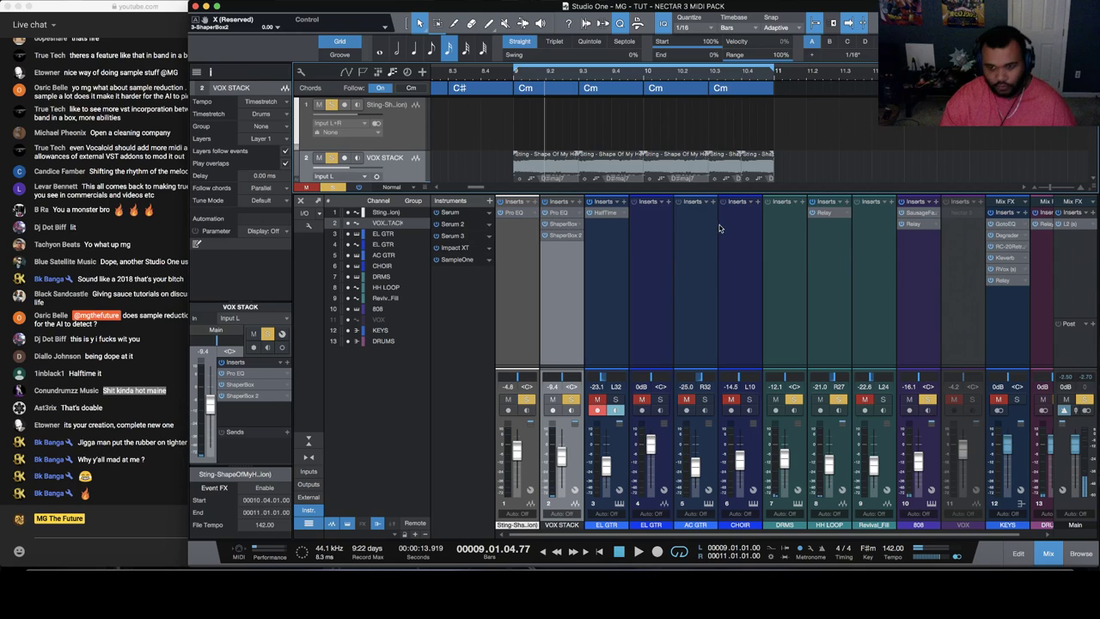
Resume playback, mute VOX STACK, audition EL GTR in solo and mute EL GTR again
scroll(629, 110, down, 3)
scroll(629, 110, down, 3)
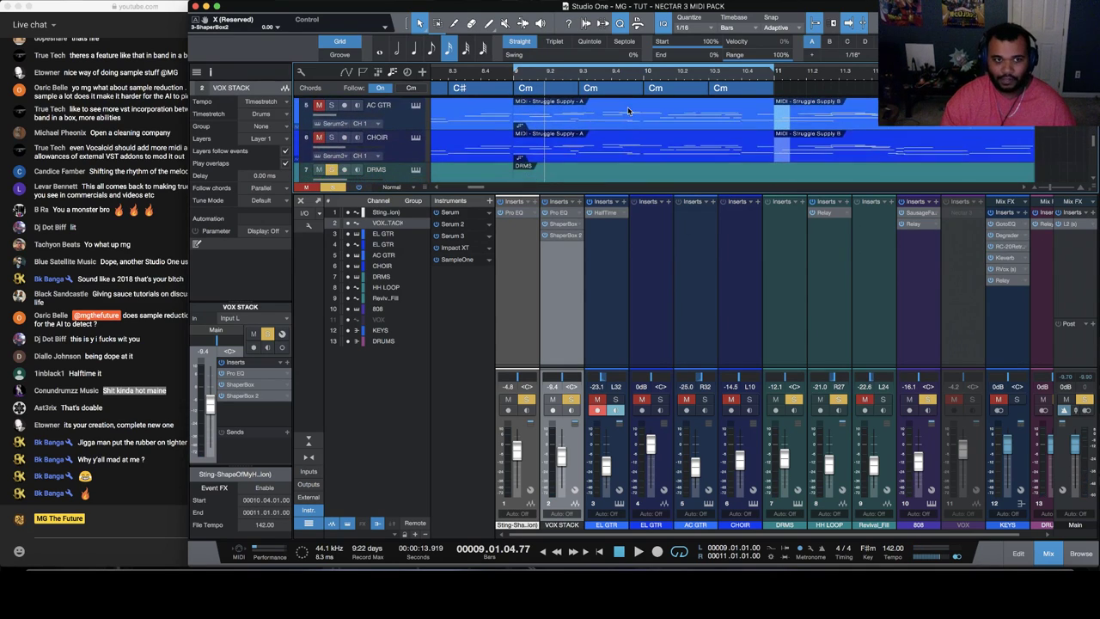
key(space)
scroll(332, 118, up, 3)
scroll(336, 127, up, 3)
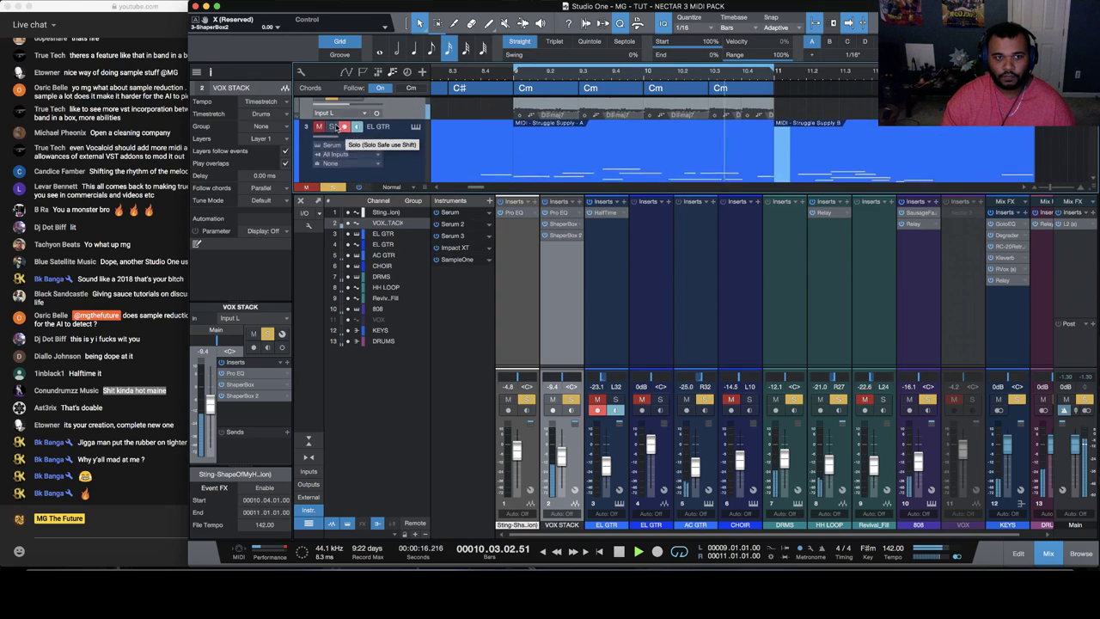
click(319, 134)
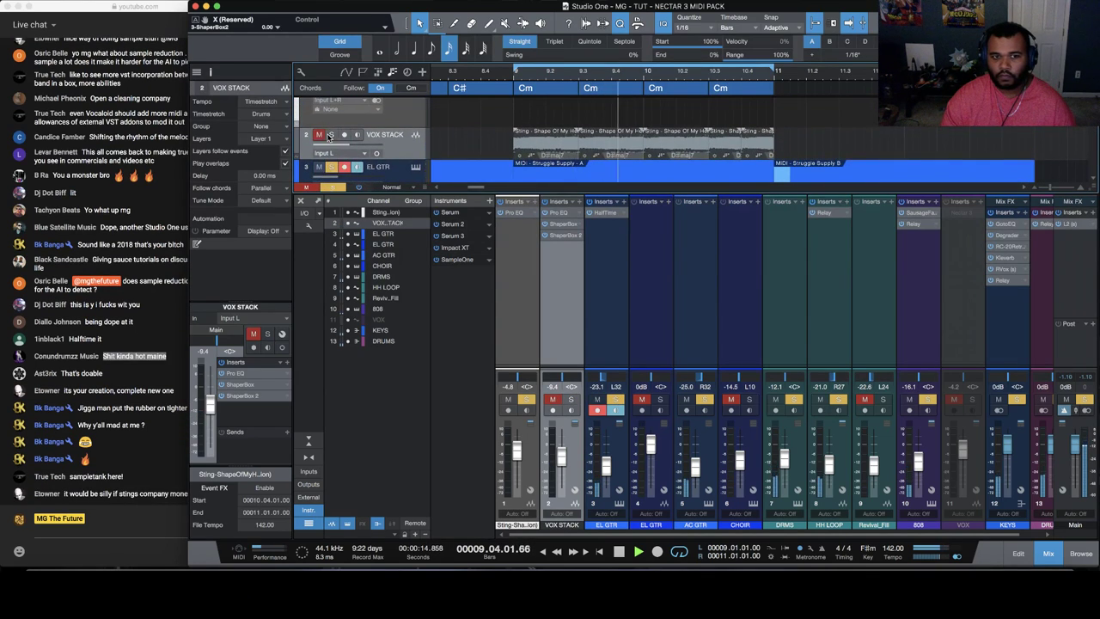
click(319, 166)
scroll(322, 163, down, 1)
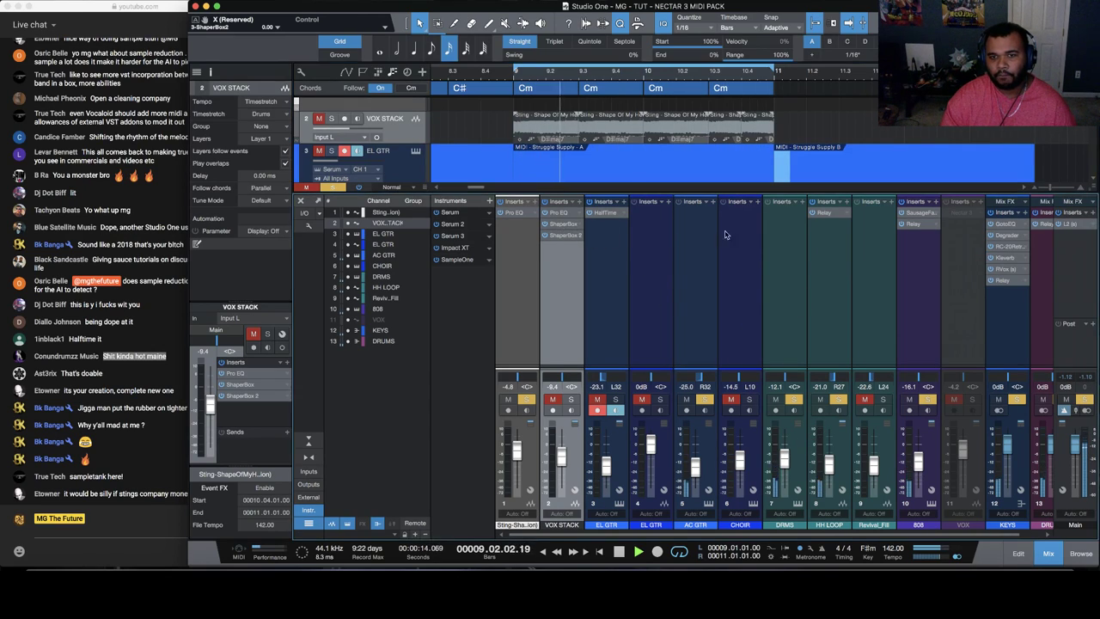
Add ShaperBox to the AC GTR channel's inserts and close its plug-in window
click(563, 234)
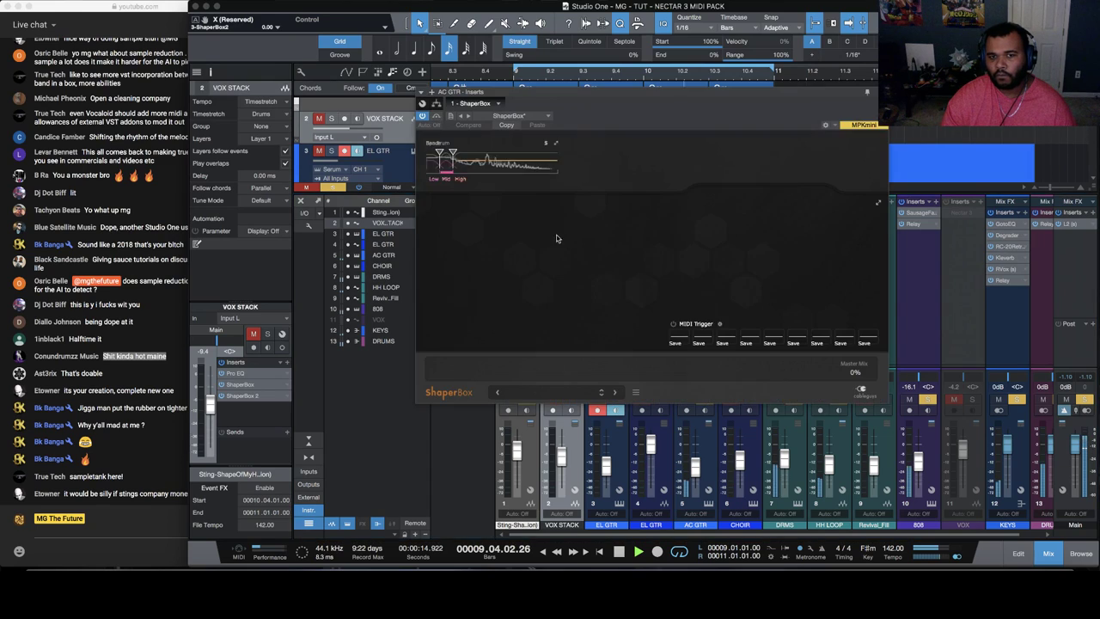
click(867, 91)
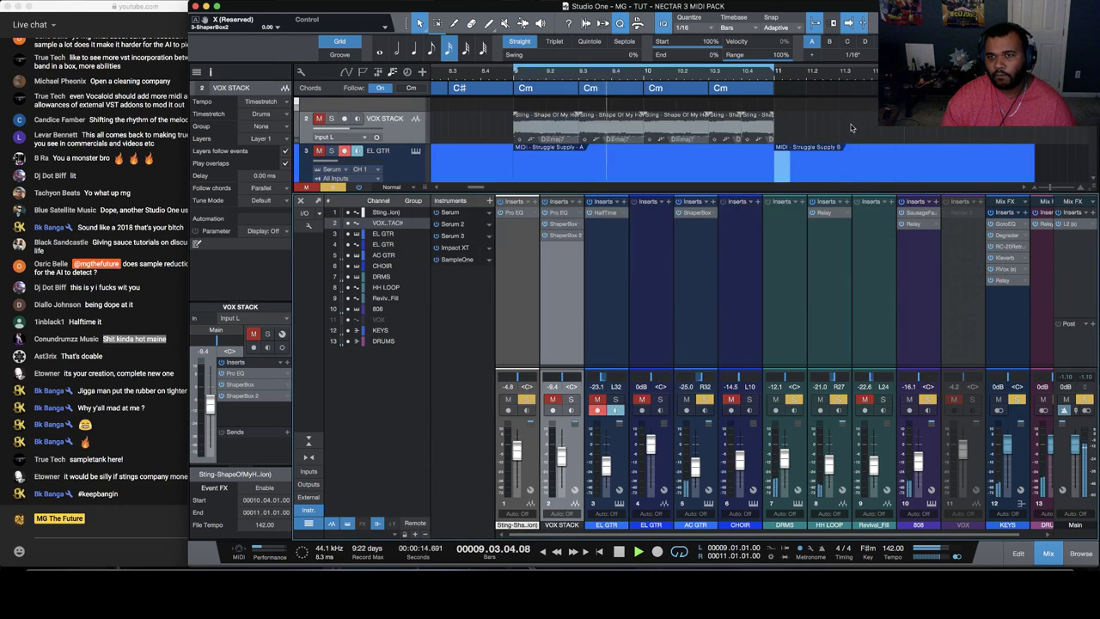
scroll(821, 120, down, 2)
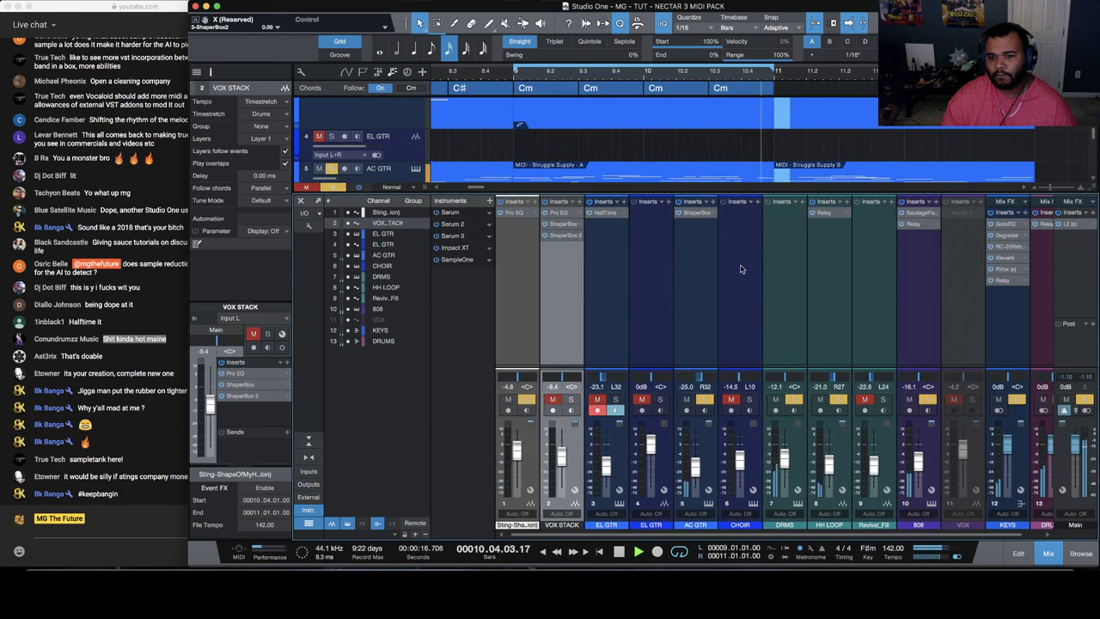
Copy the ShaperBox and ShaperBox 2 inserts onto the KEYS bus, closing each plug-in window
drag(696, 213, 998, 323)
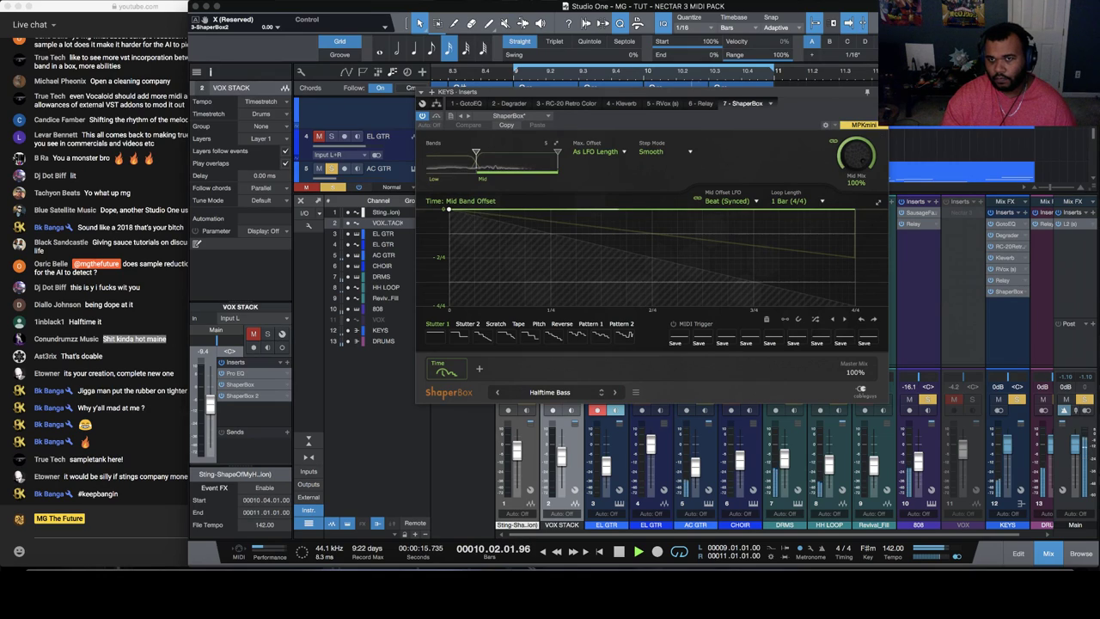
click(422, 91)
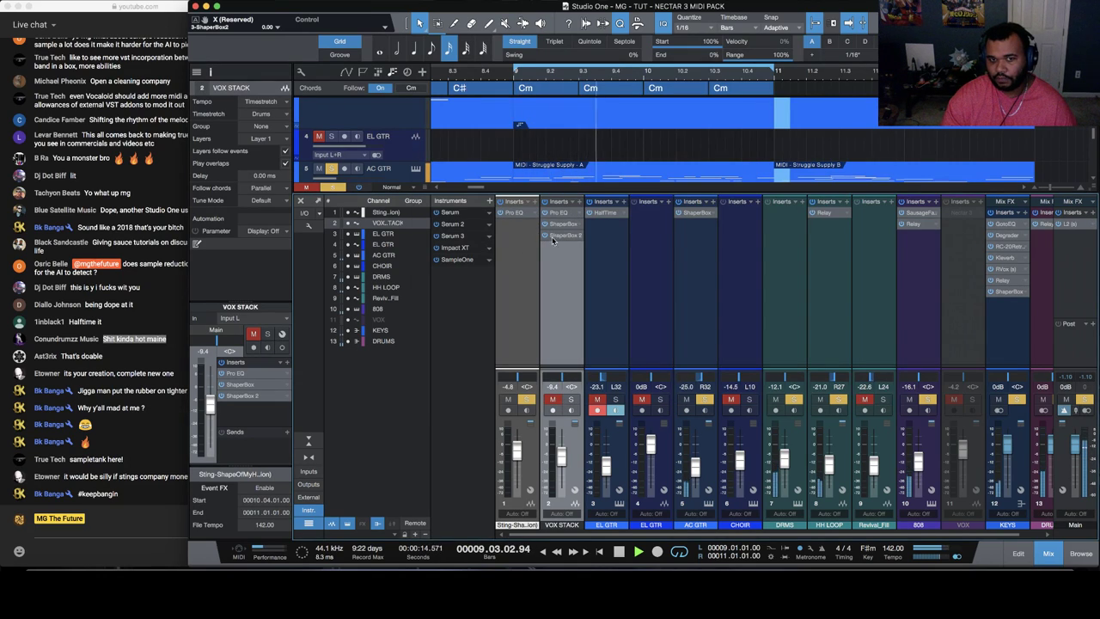
drag(564, 235, 1009, 333)
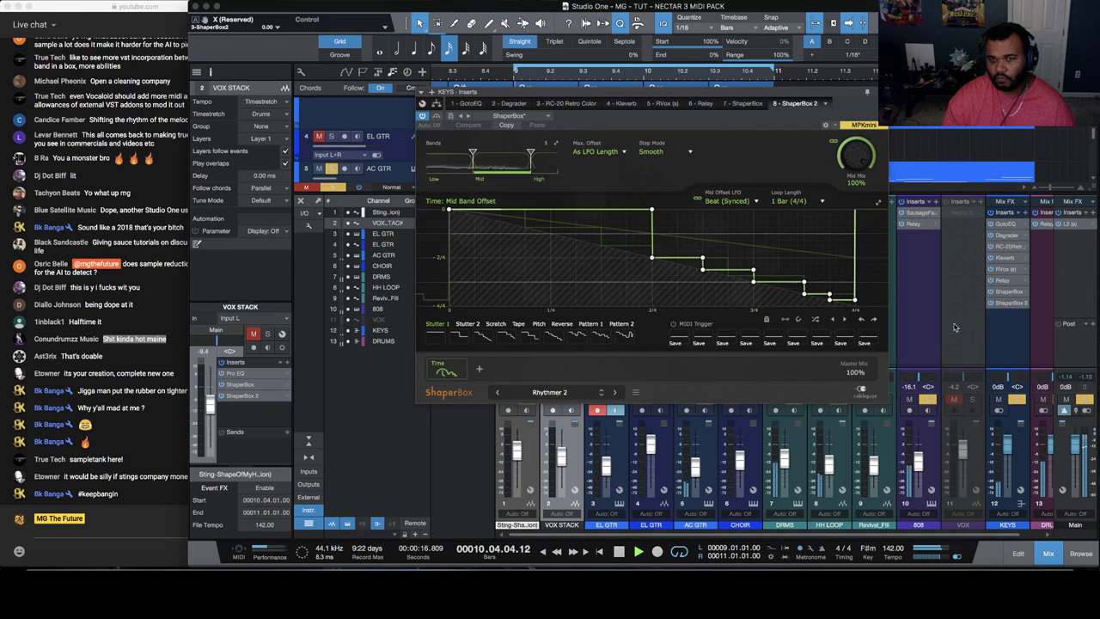
key(super+w)
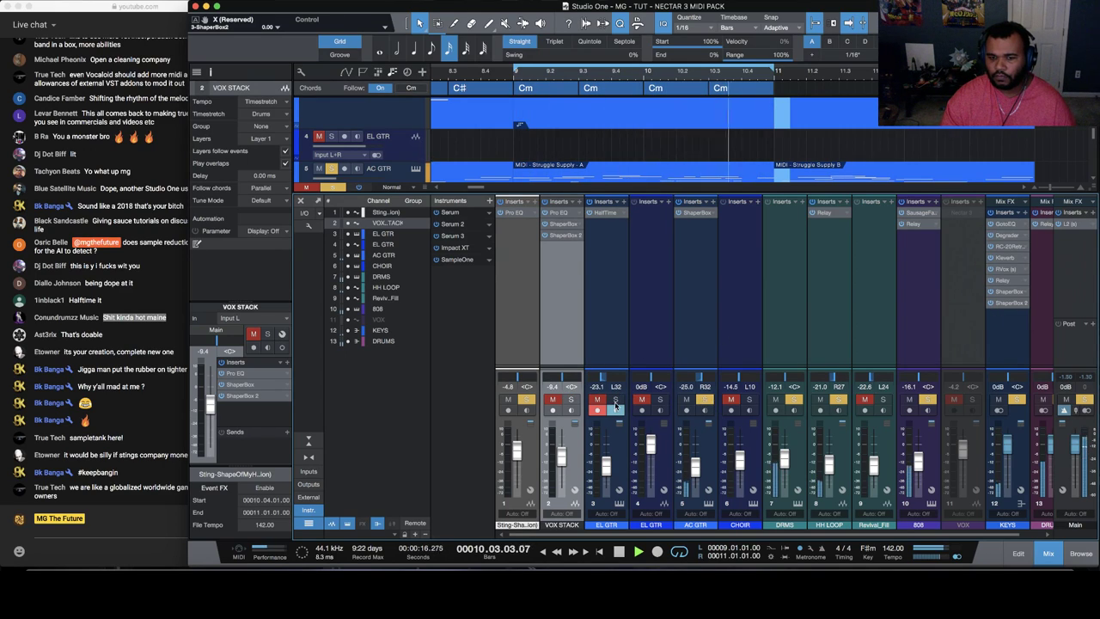
Audition VOX STACK in solo, hide the mixer to show the arrangement and stop playback
click(572, 400)
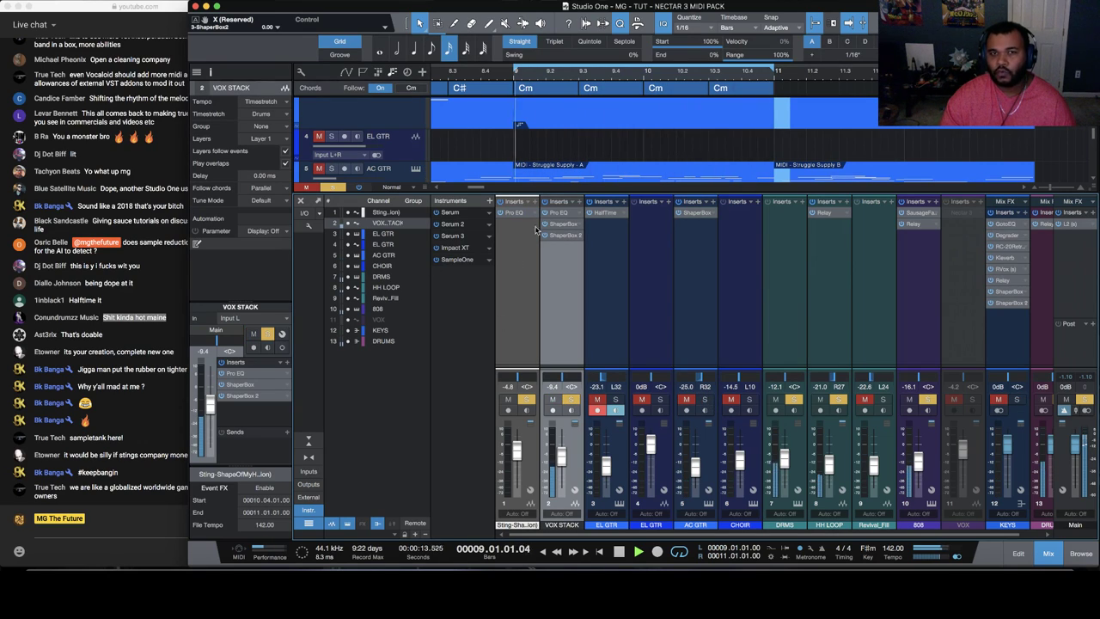
click(1043, 551)
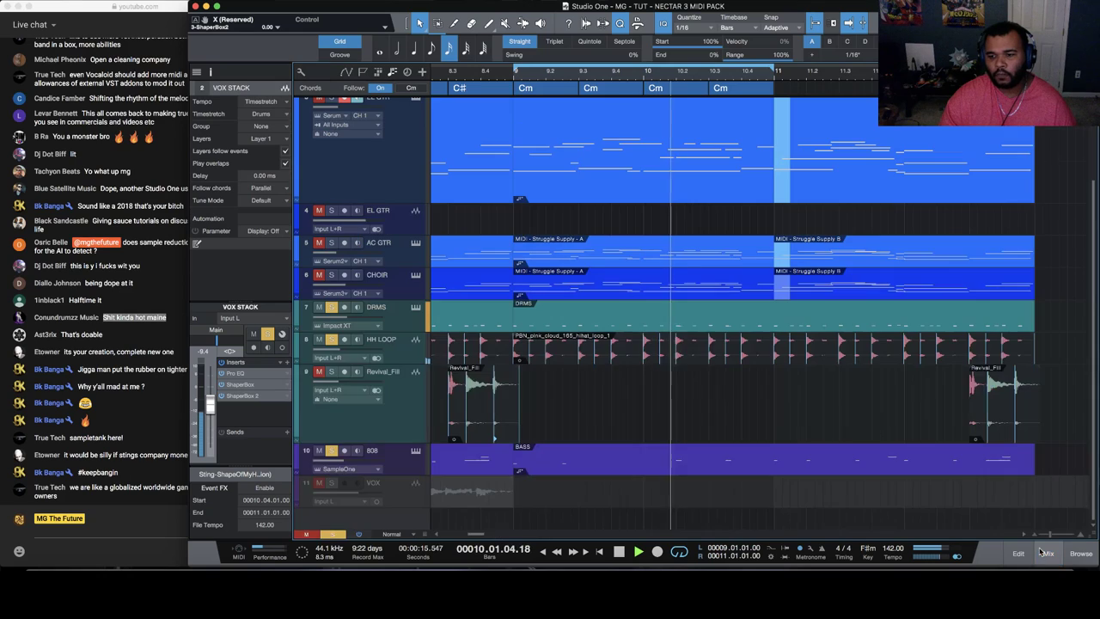
scroll(655, 384, left, 5)
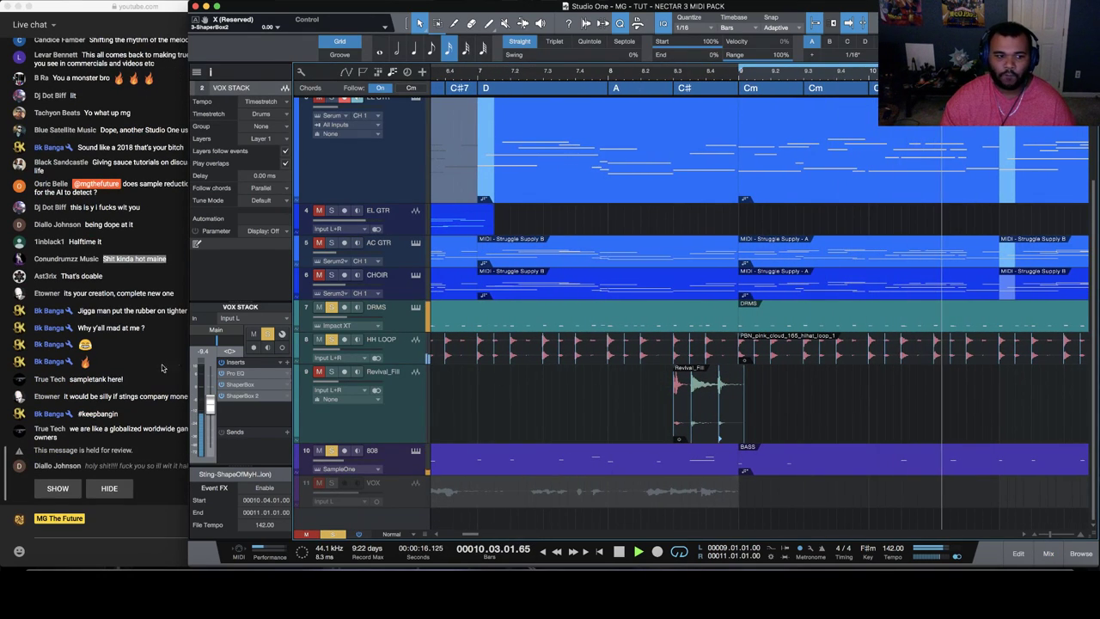
key(space)
Show the live-chat message held for review and place the cursor in the chat's message field
click(146, 351)
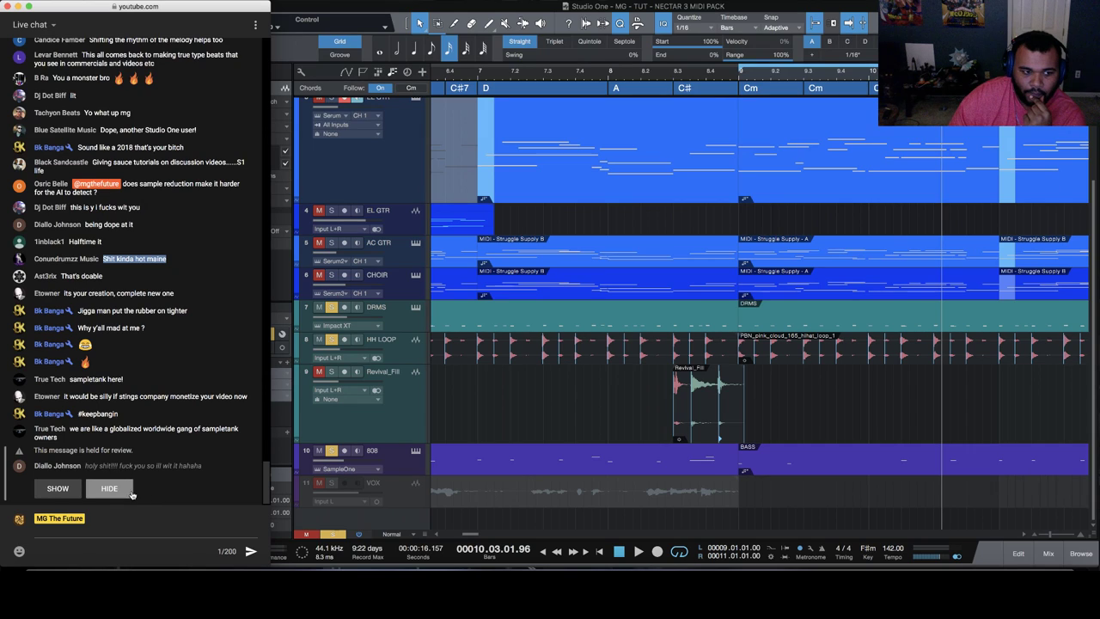
click(60, 495)
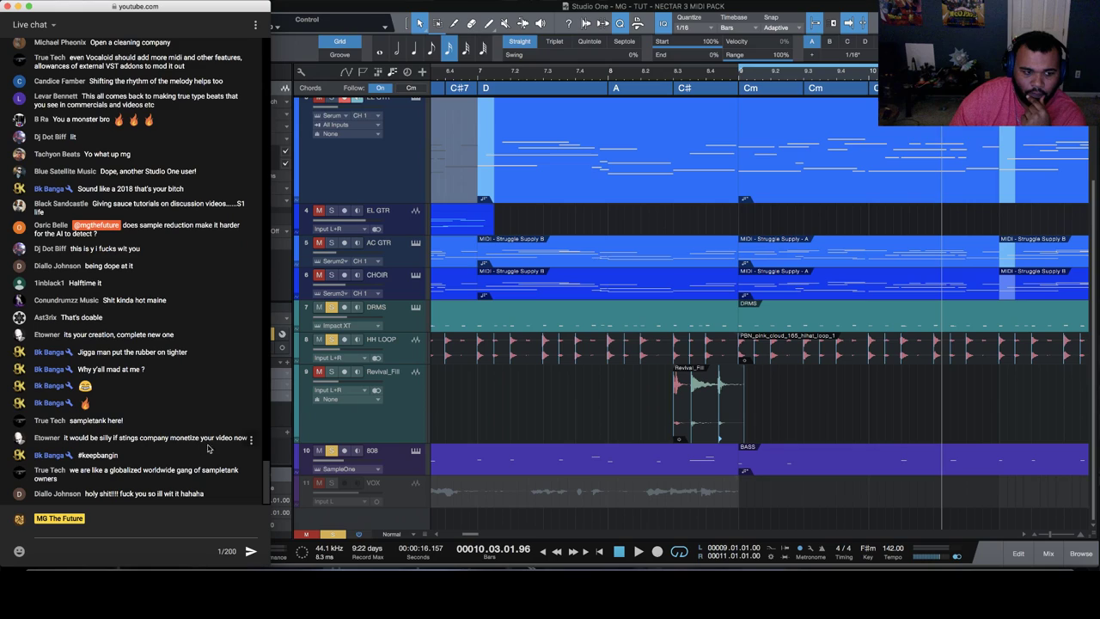
click(155, 528)
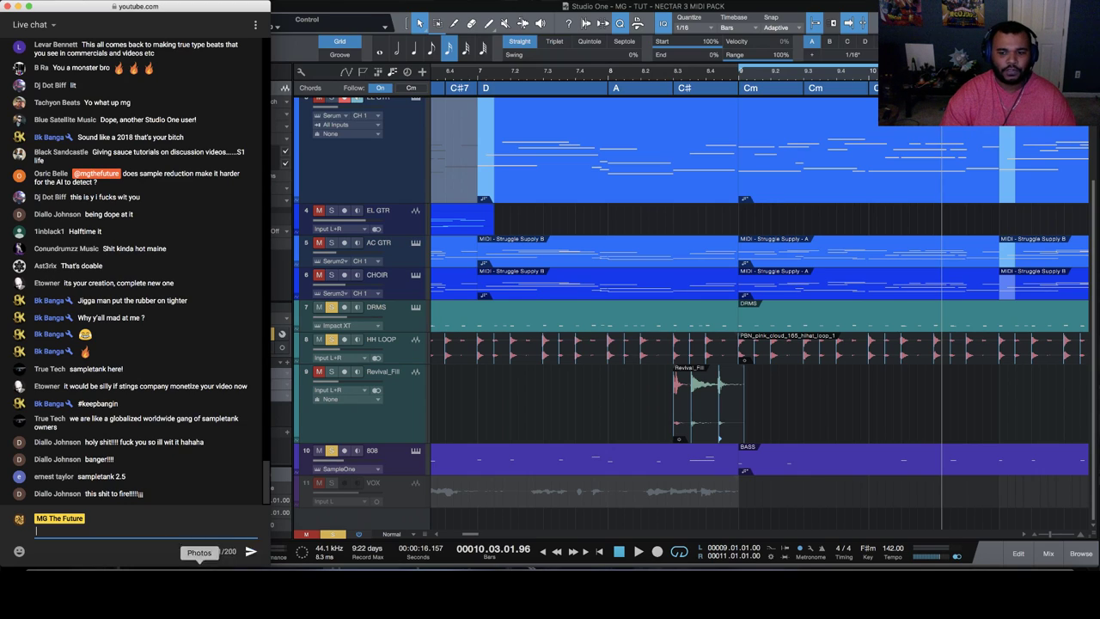
Return to Studio One, display the song's key on the key wheel and close the wheel without changing it
click(865, 552)
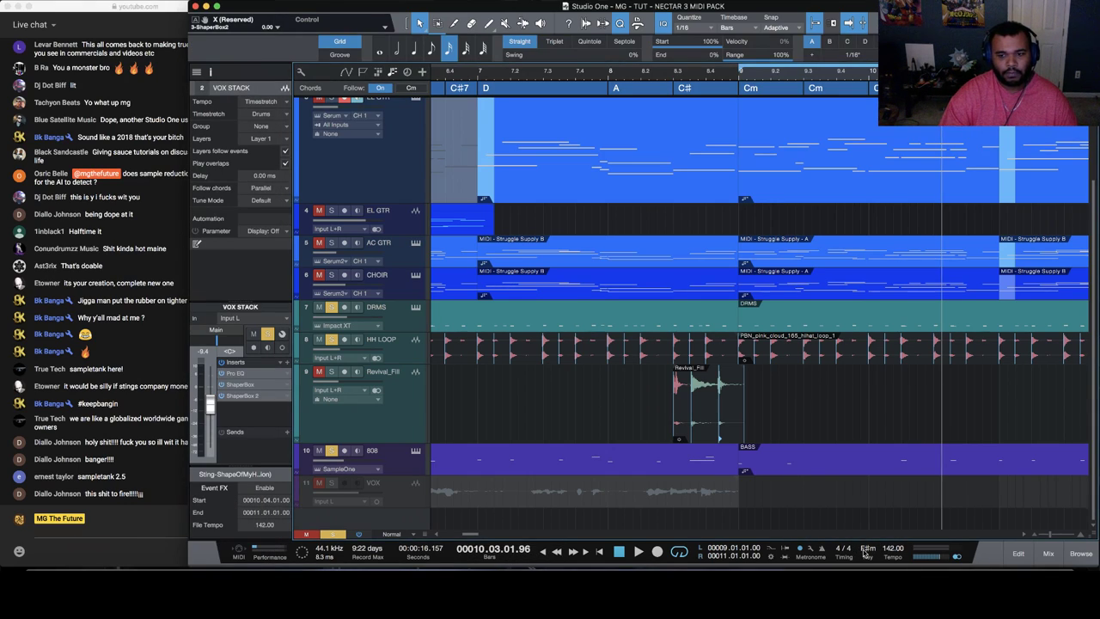
click(865, 553)
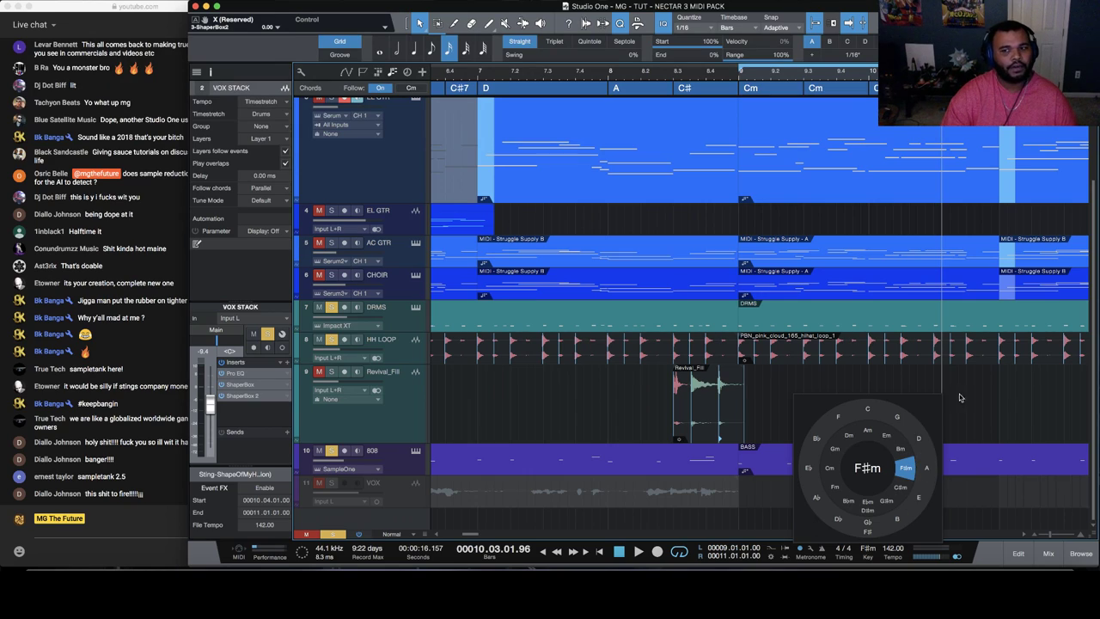
click(990, 403)
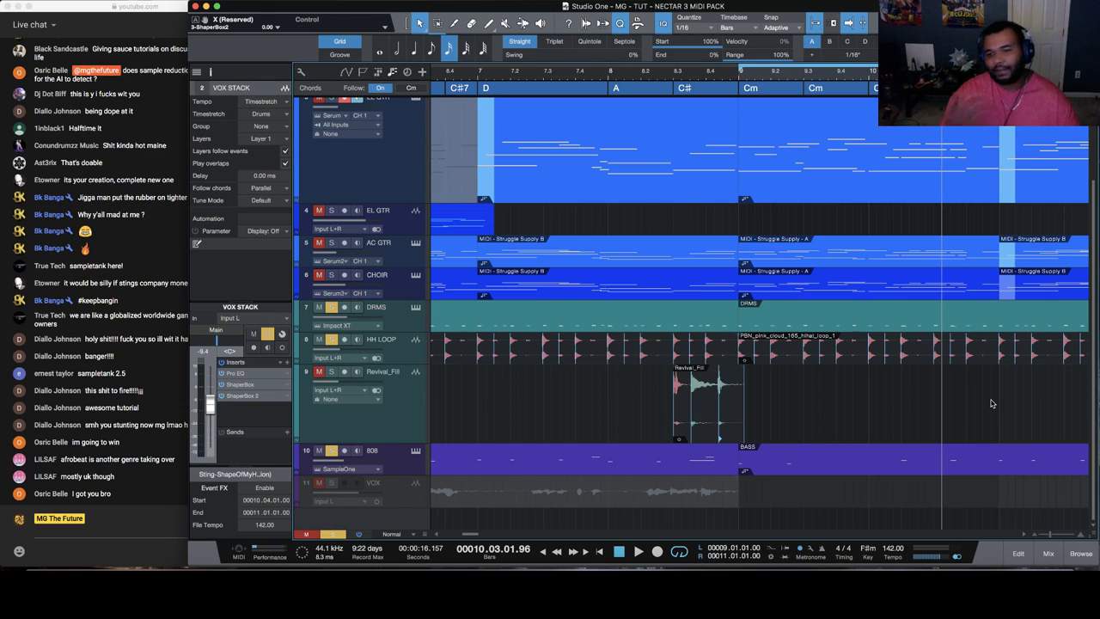
Bring the live chat forward and switch to OBS
click(139, 410)
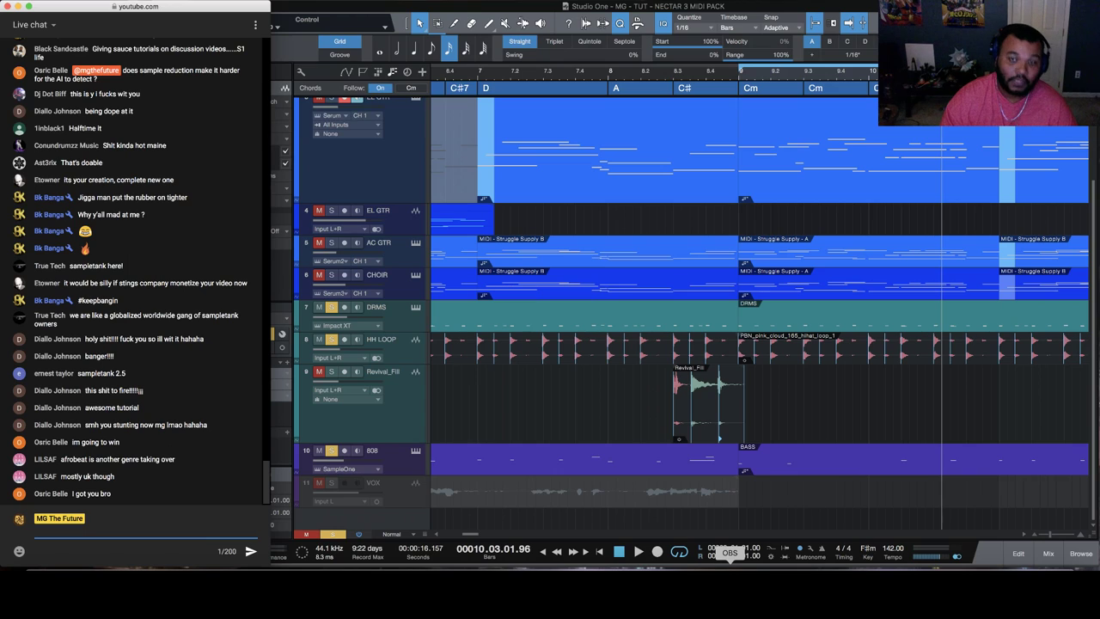
click(729, 567)
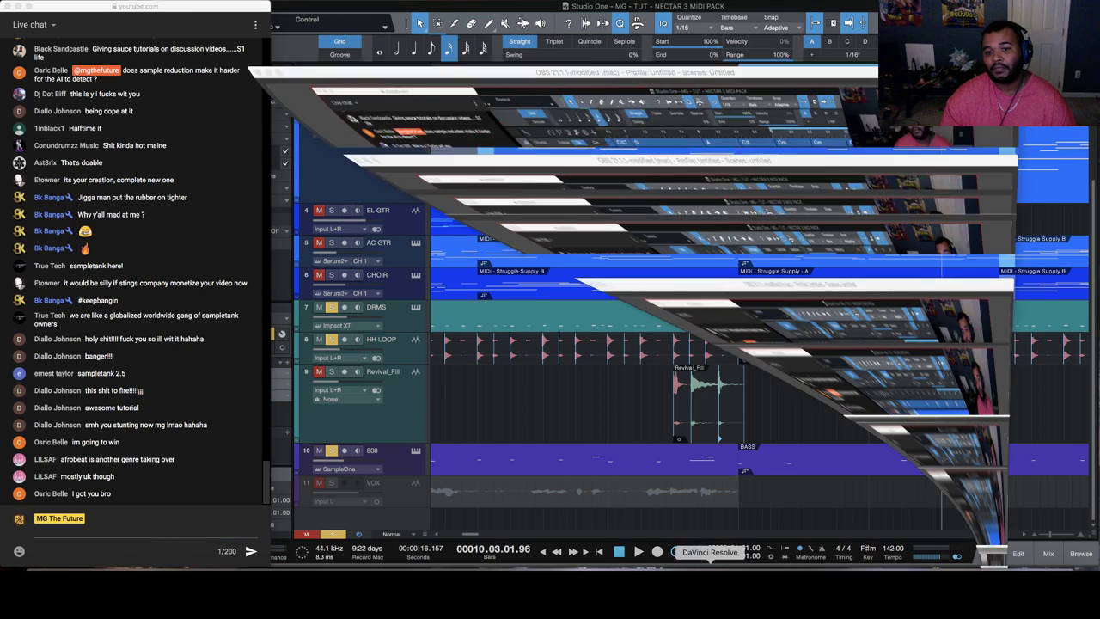